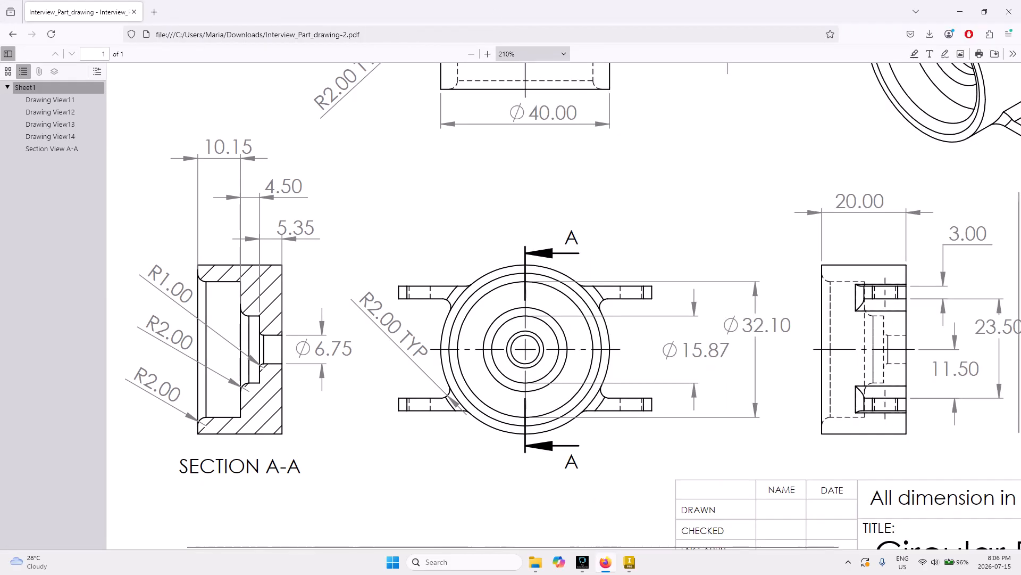
- Examine the dimensions in the top, front, side and section views of the bearing holder drawing
scroll(564, 306, "up", 5)
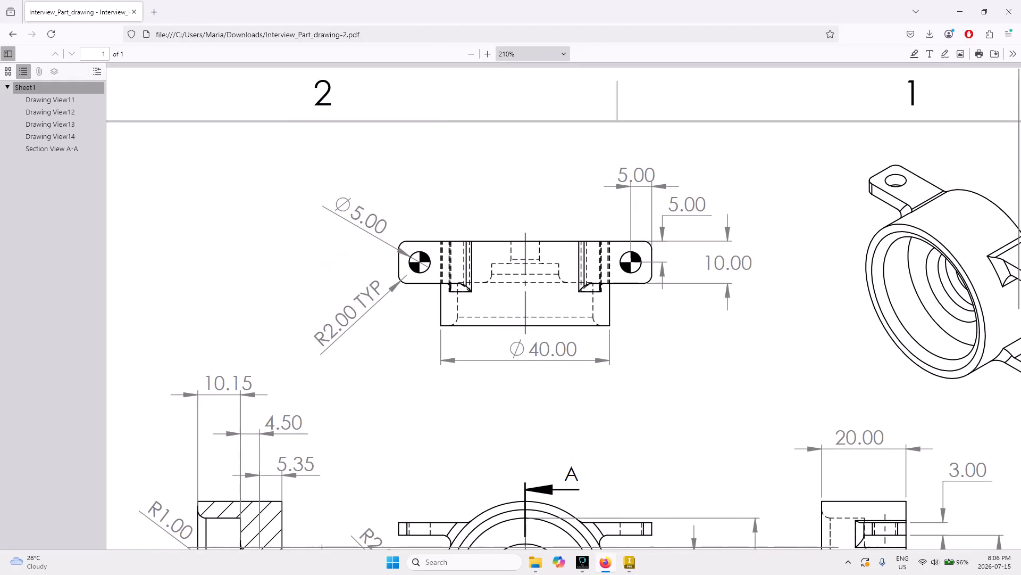
scroll(564, 306, "right", 3)
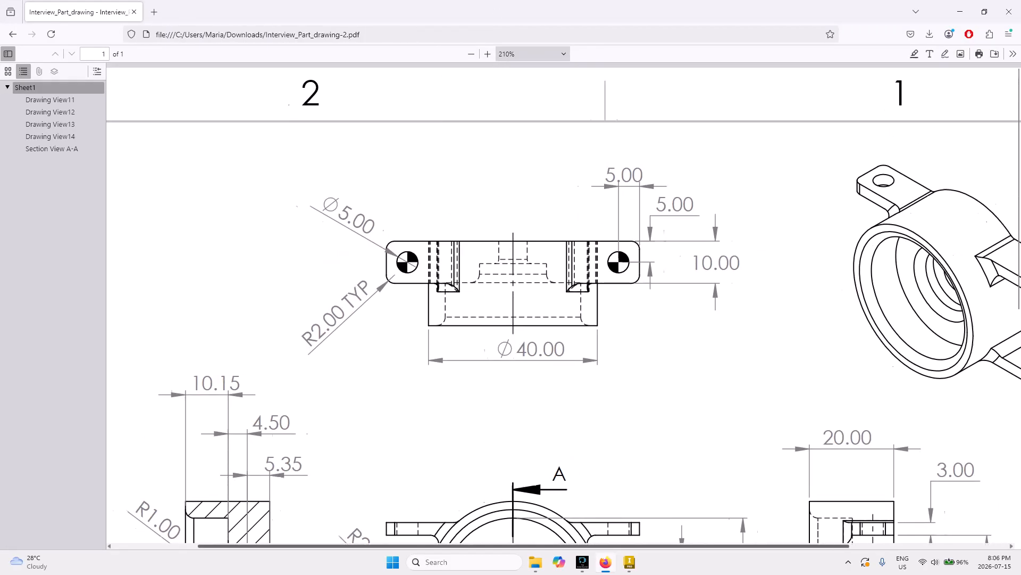
scroll(564, 306, "down", 5)
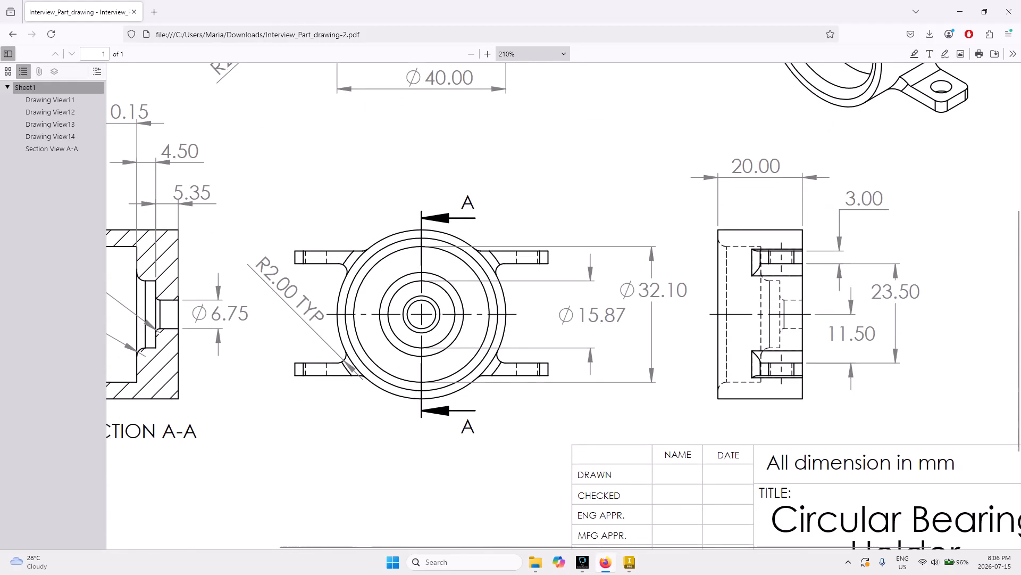
scroll(564, 306, "up", 3)
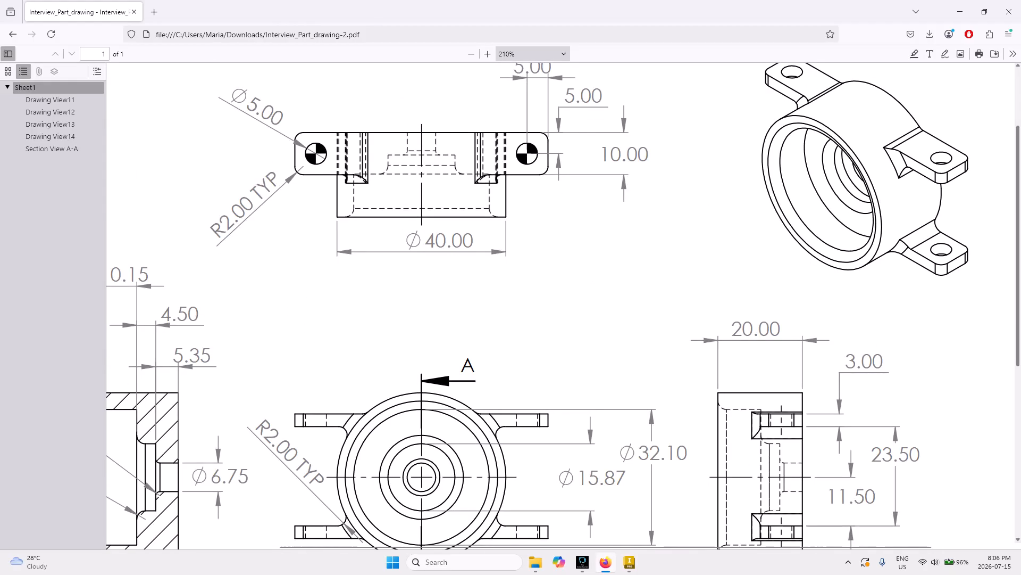
scroll(564, 306, "up", 1)
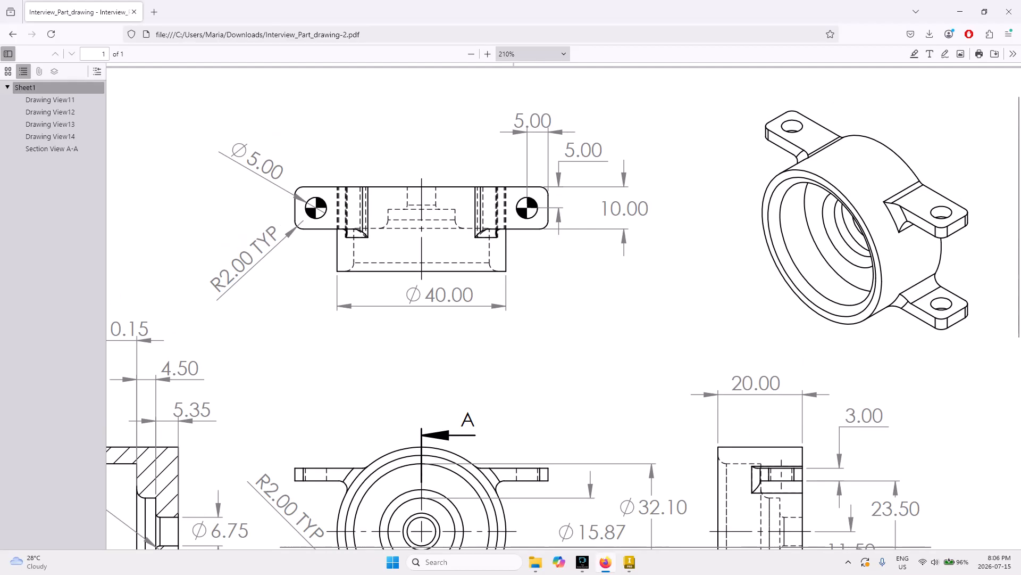
scroll(564, 306, "down", 3)
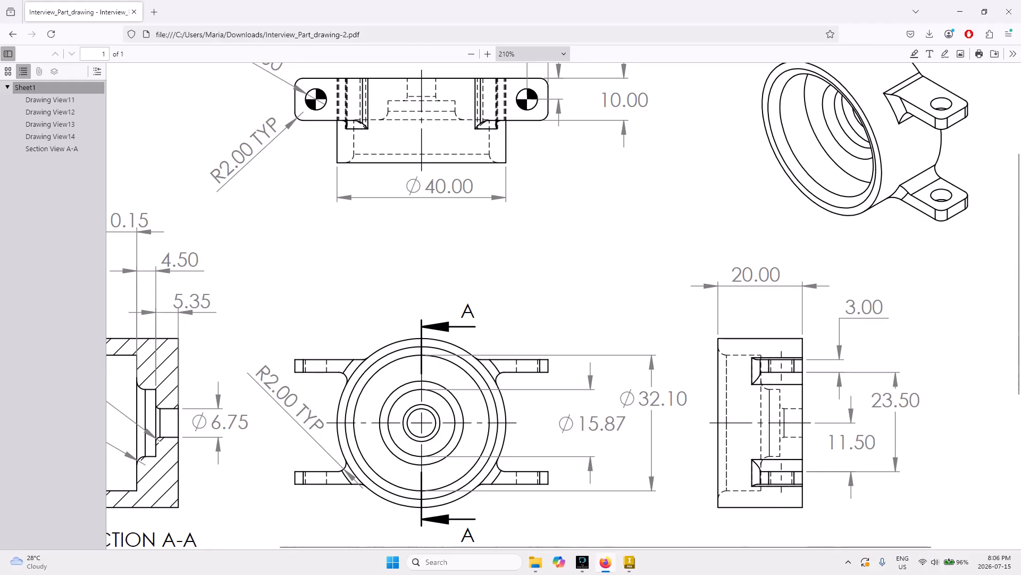
scroll(564, 306, "left", 3)
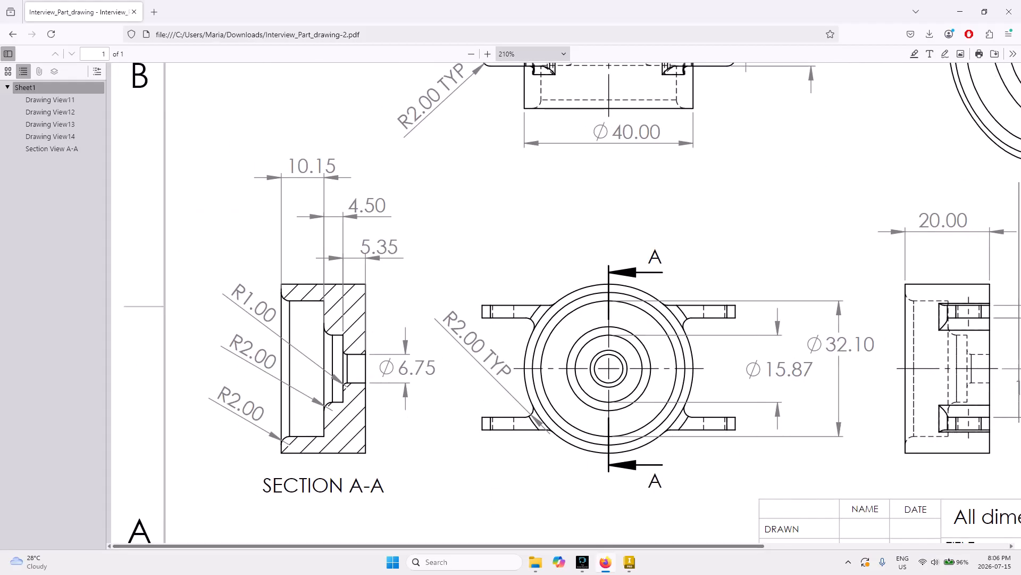
scroll(564, 306, "up", 4)
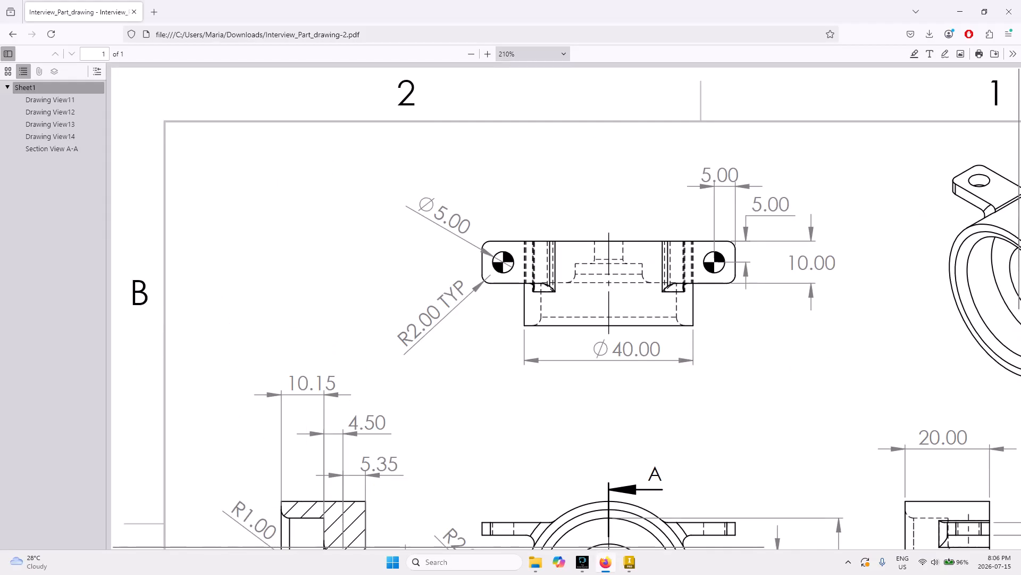
- Switch to Inventor and create a new part from the Standard.ipt template
left_click(630, 562)
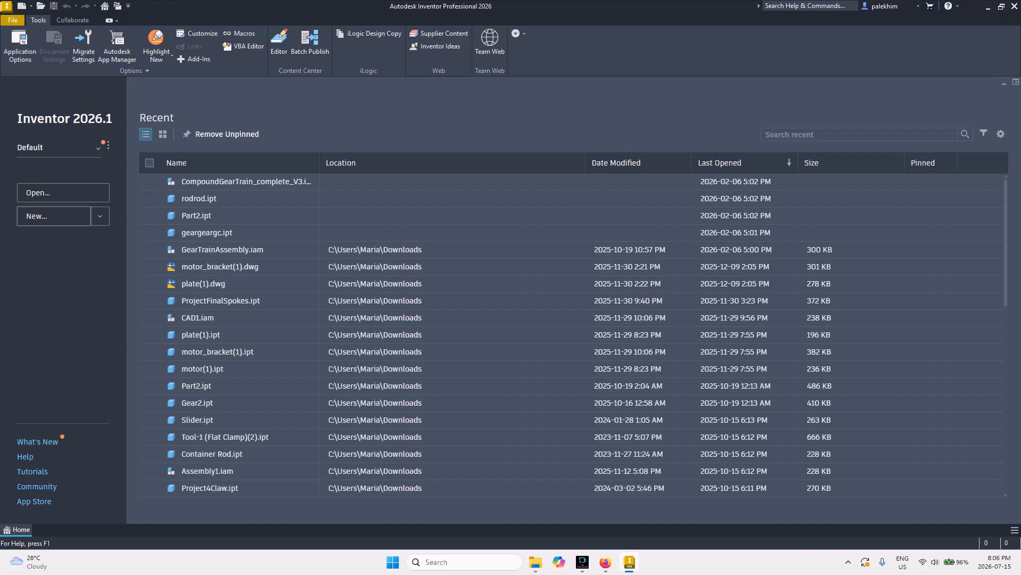
left_click(53, 216)
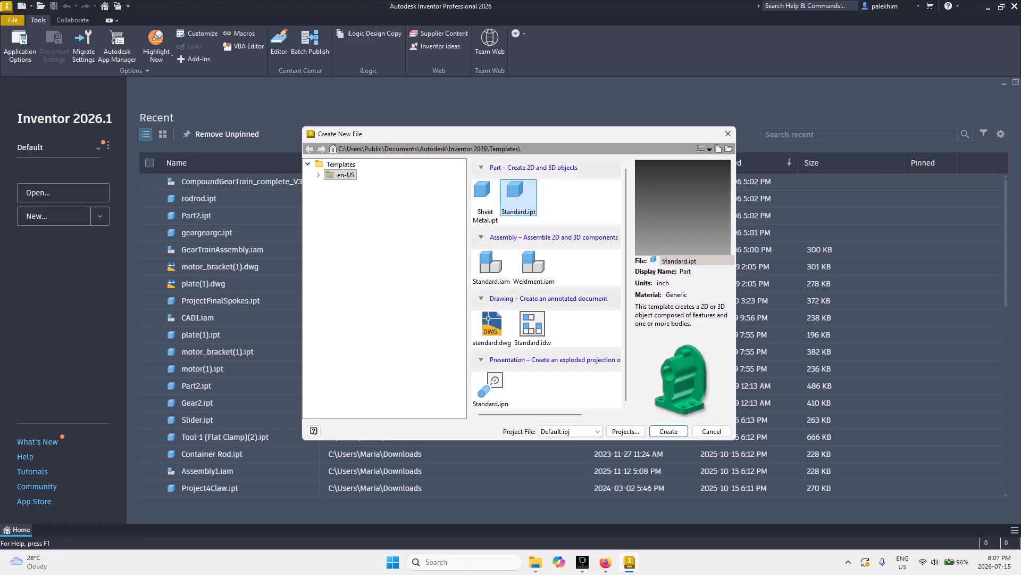
left_click(669, 432)
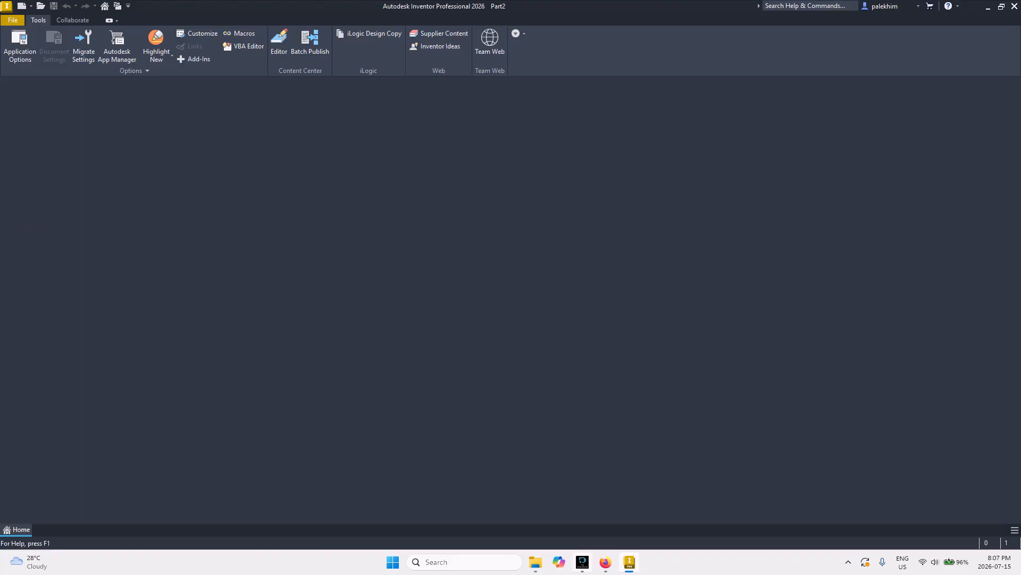
- Switch to the PDF drawing in Firefox and check the title block's units note and fillet comment
left_click(605, 562)
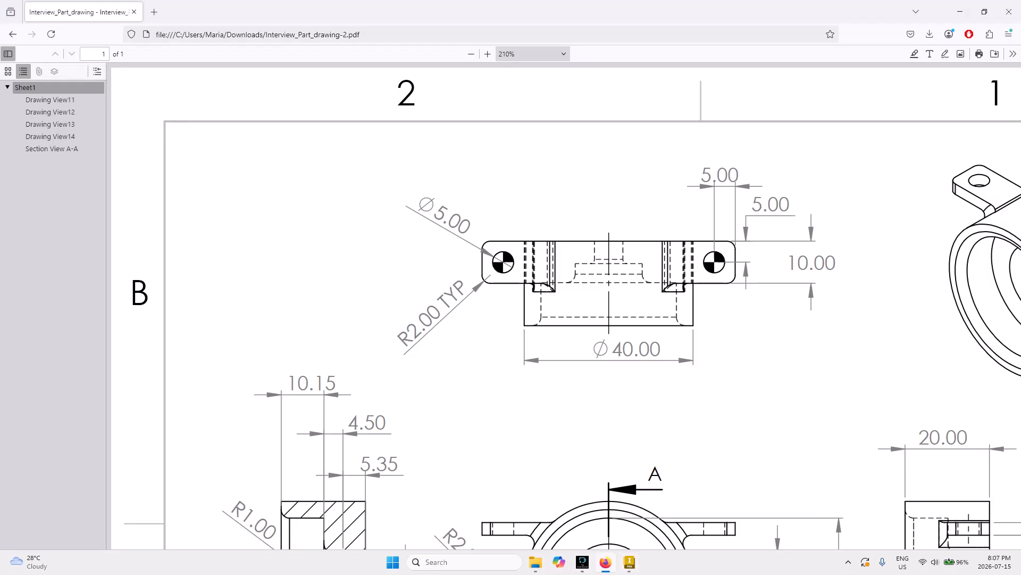
scroll(564, 306, "down", 5)
scroll(564, 306, "down", 2)
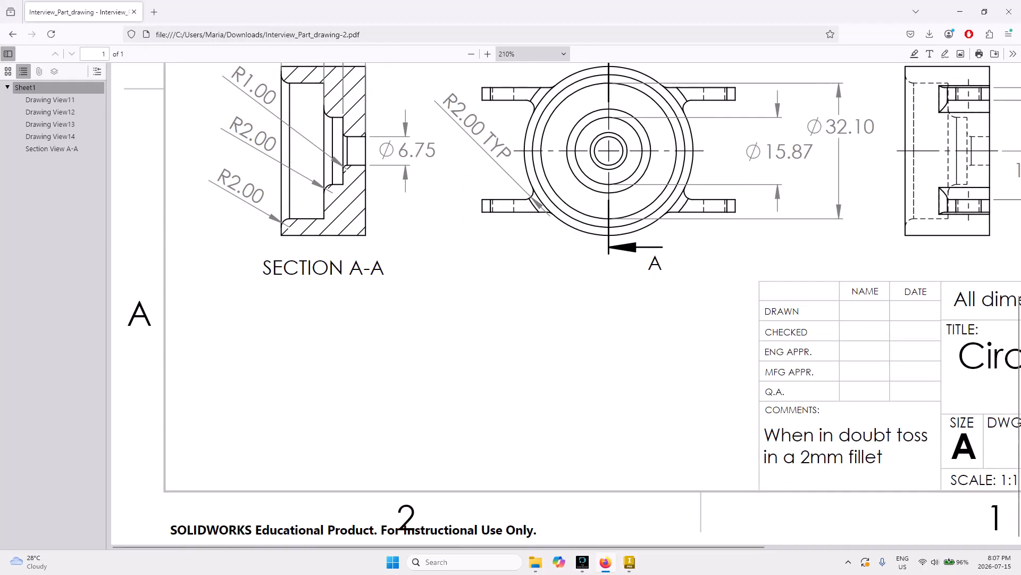
scroll(564, 306, "right", 5)
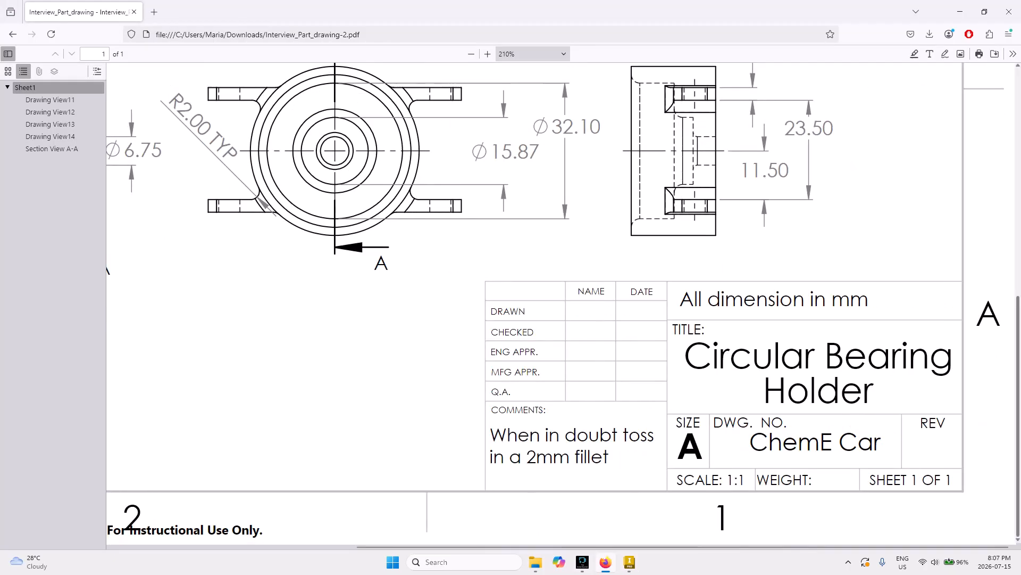
left_click_drag(680, 299, 868, 301)
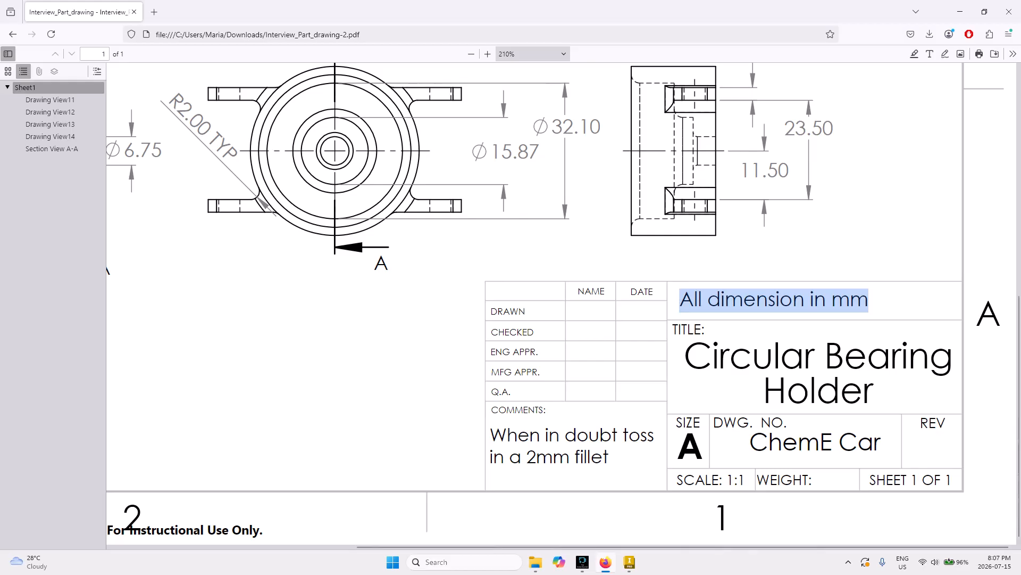
left_click_drag(490, 435, 608, 457)
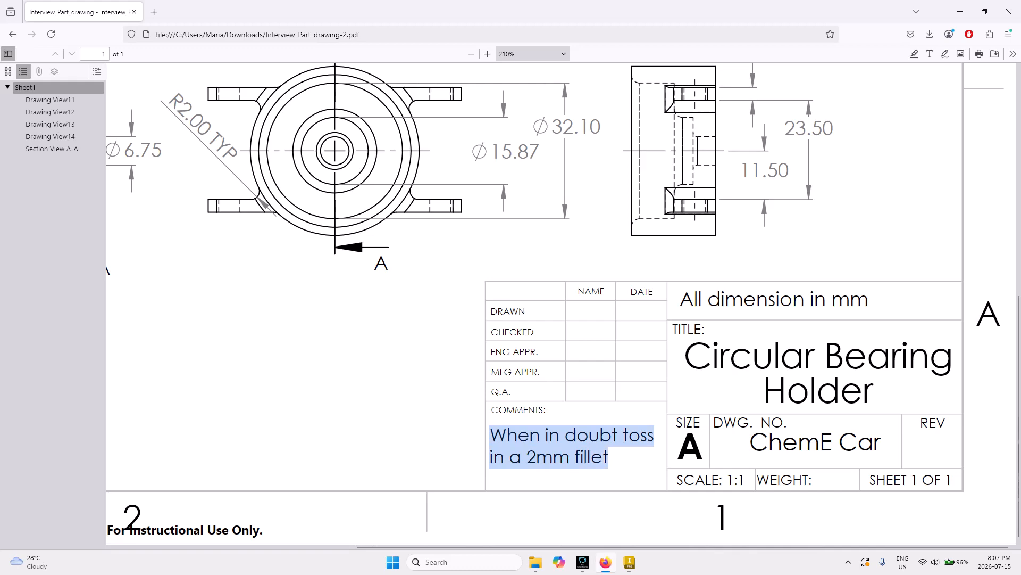
- Switch back to Inventor and set the new part's length unit to millimeter in the document settings
left_click(629, 562)
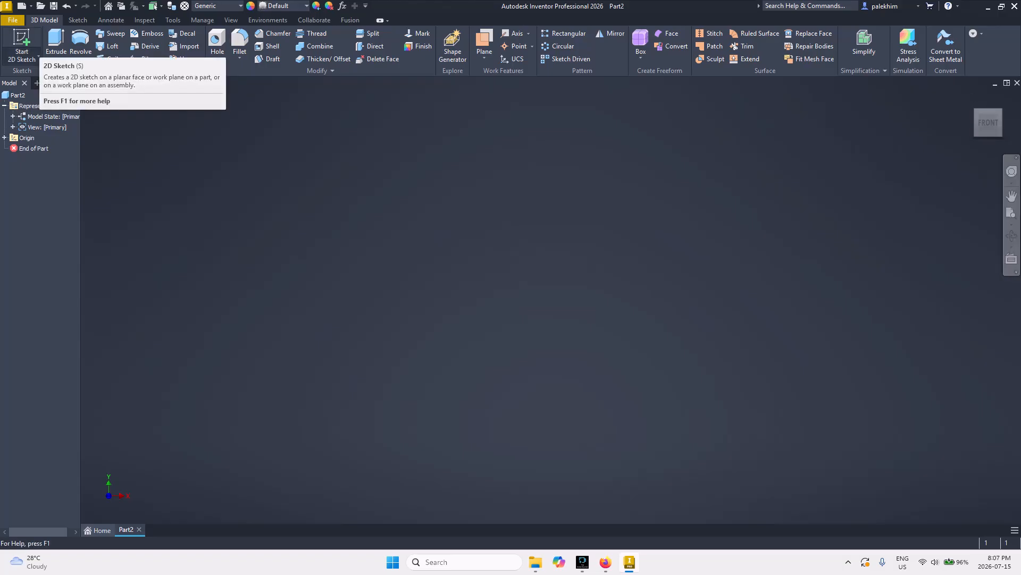
left_click(4, 138)
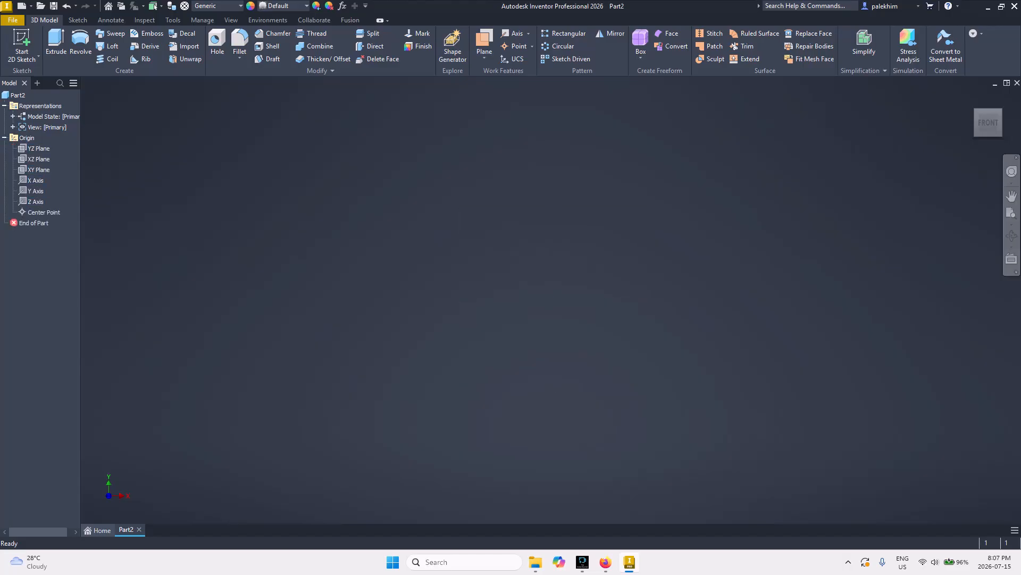
left_click(202, 20)
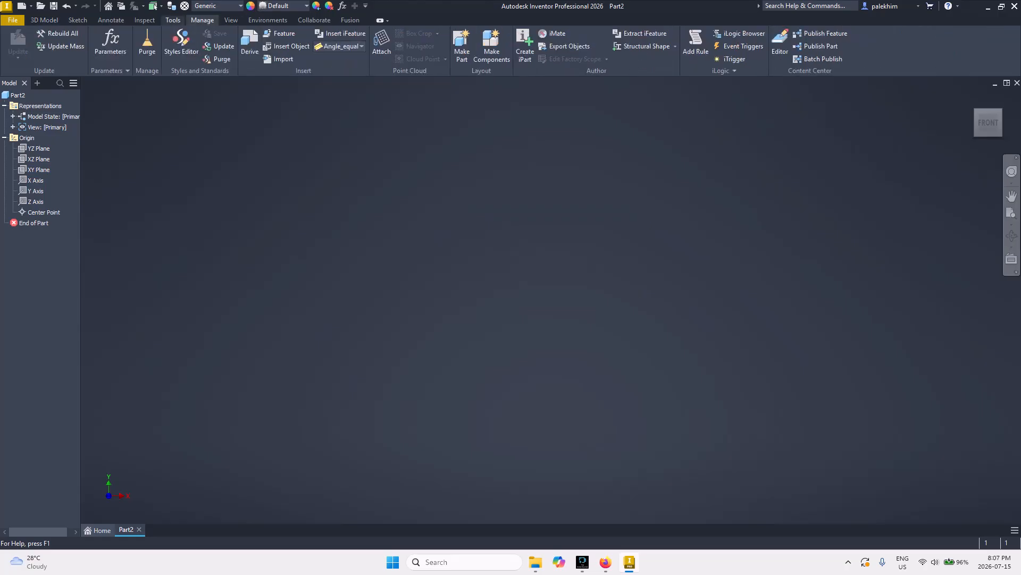
left_click(173, 20)
left_click(197, 45)
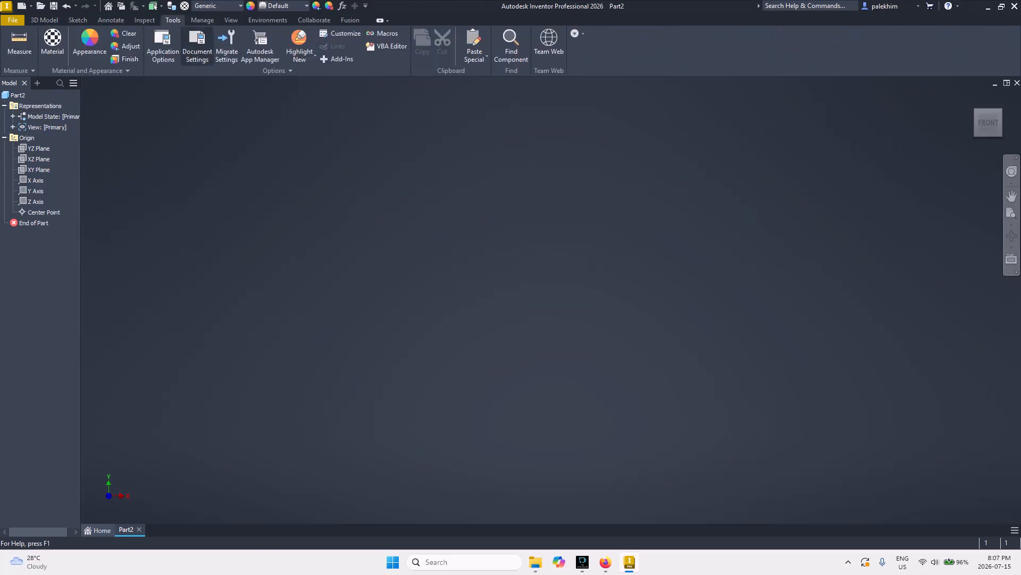
left_click(416, 138)
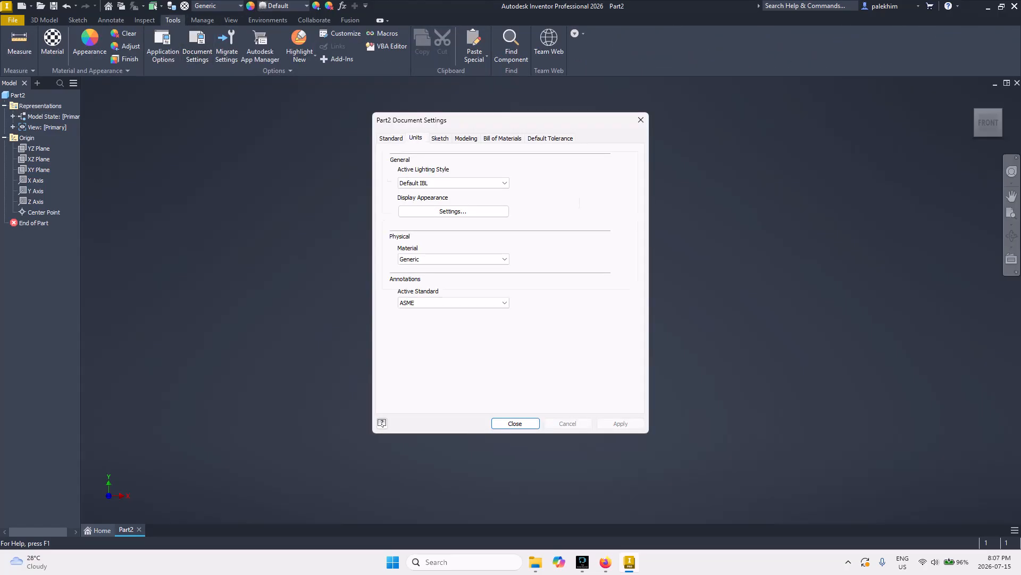
left_click(422, 176)
left_click(423, 176)
left_click(407, 209)
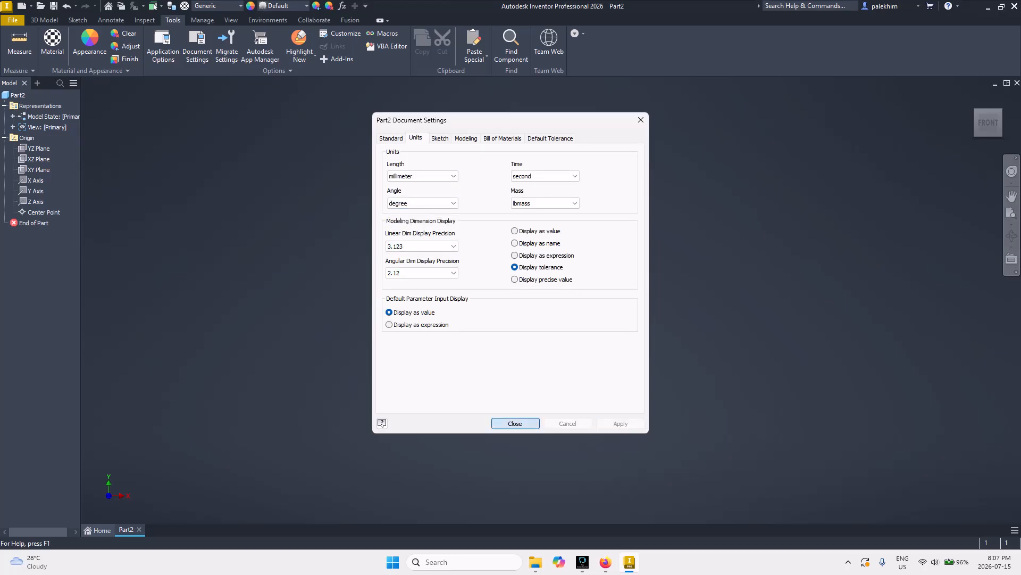
left_click(515, 424)
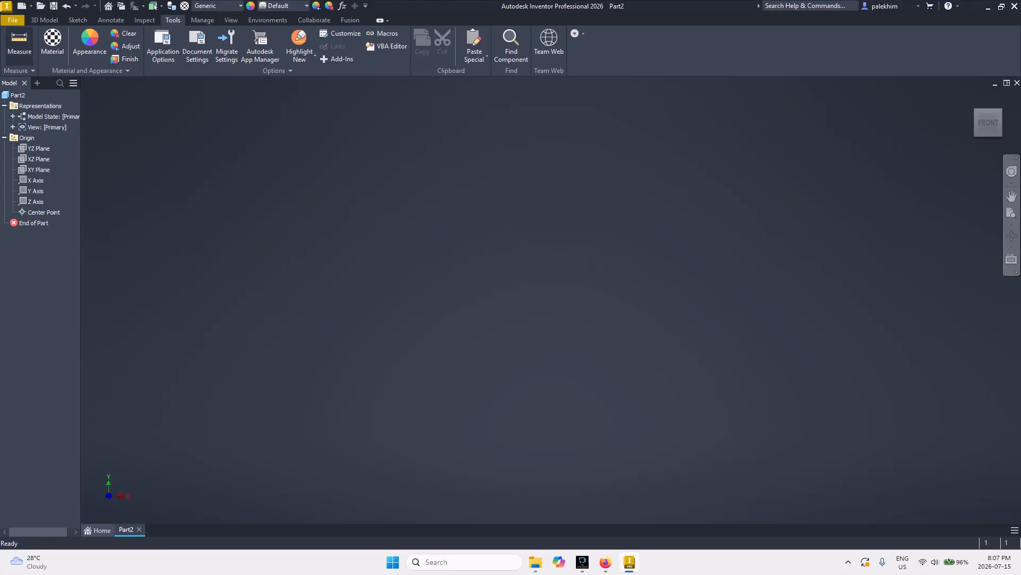
left_click(77, 19)
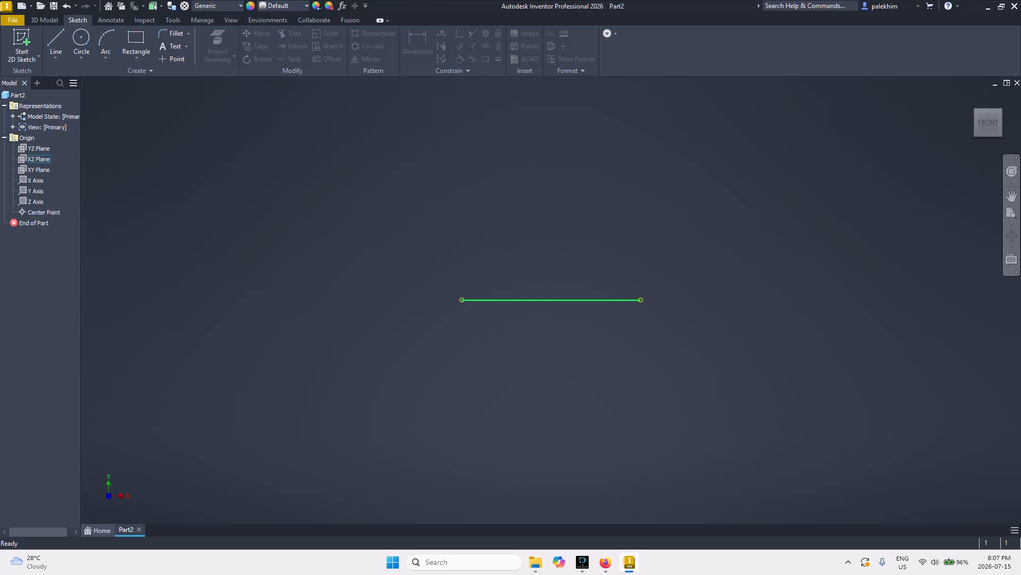
left_click(583, 561)
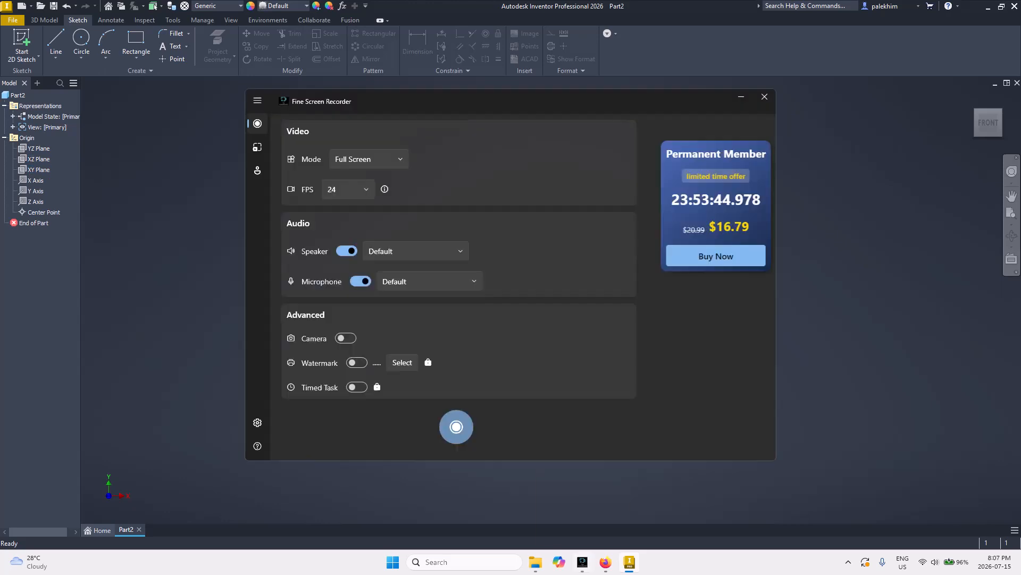
left_click(583, 562)
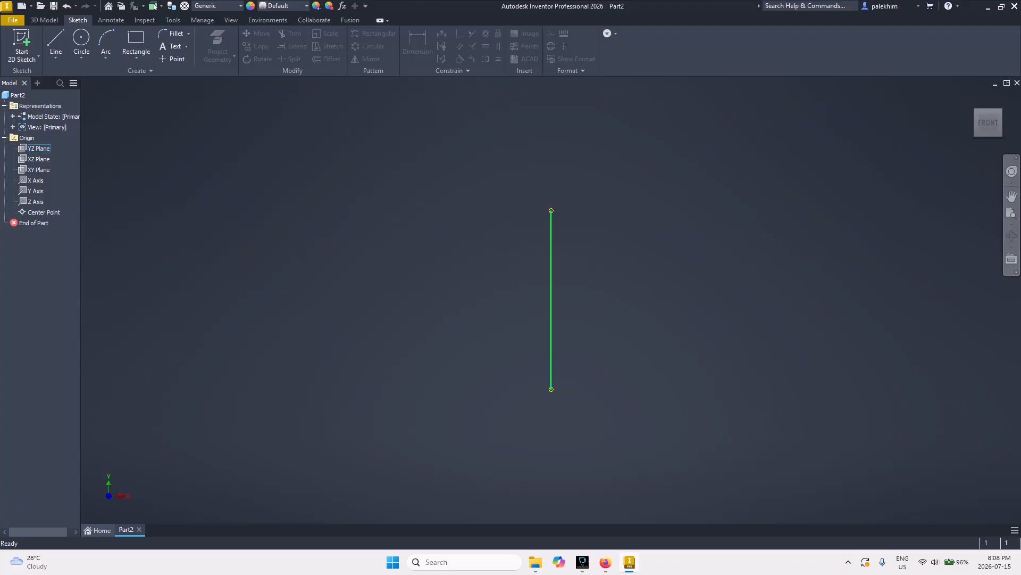
- Make the YZ, XZ and XY origin planes visible and show them in an isometric view
right_click(39, 149)
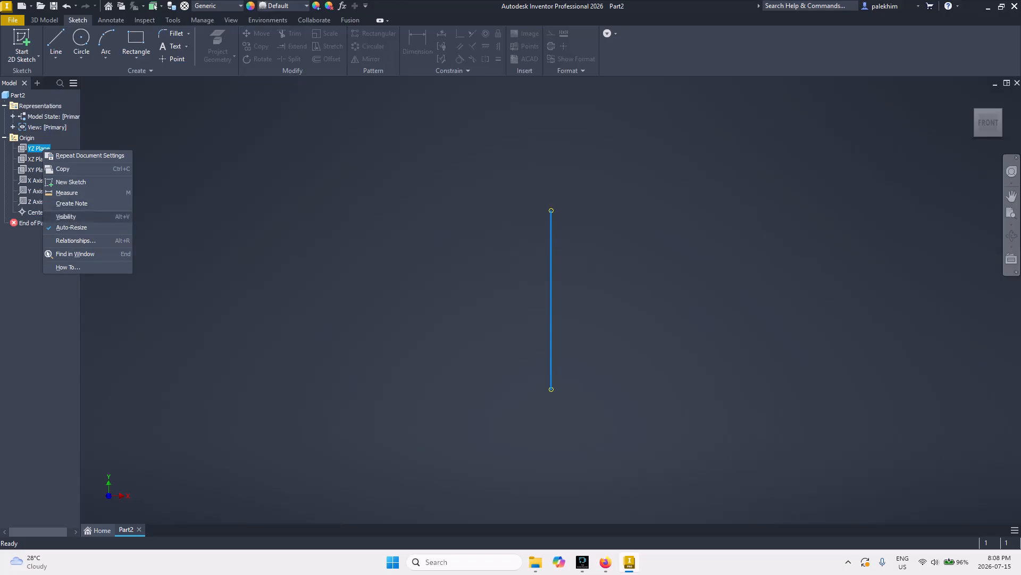
left_click(66, 216)
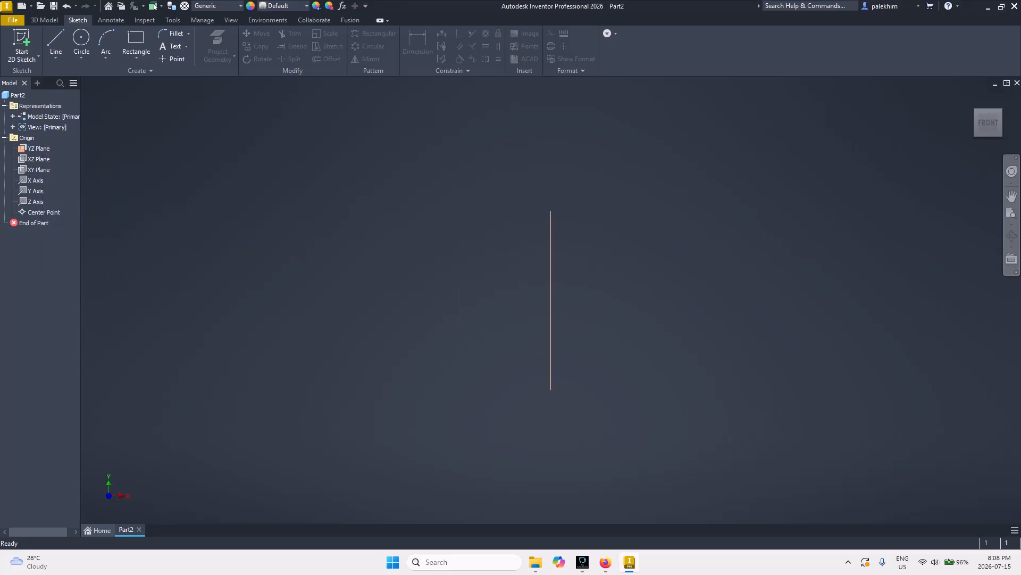
right_click(31, 159)
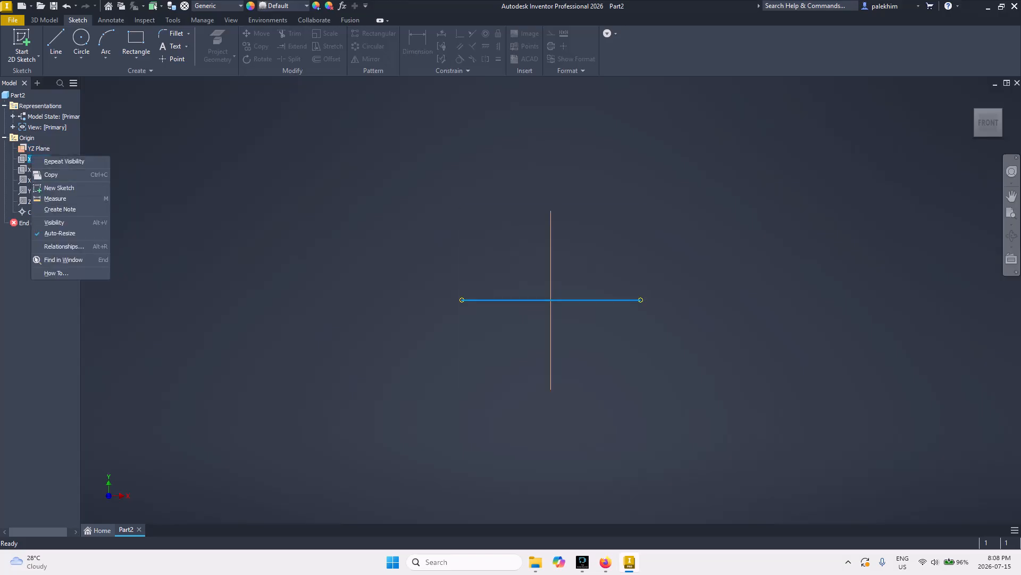
left_click(56, 222)
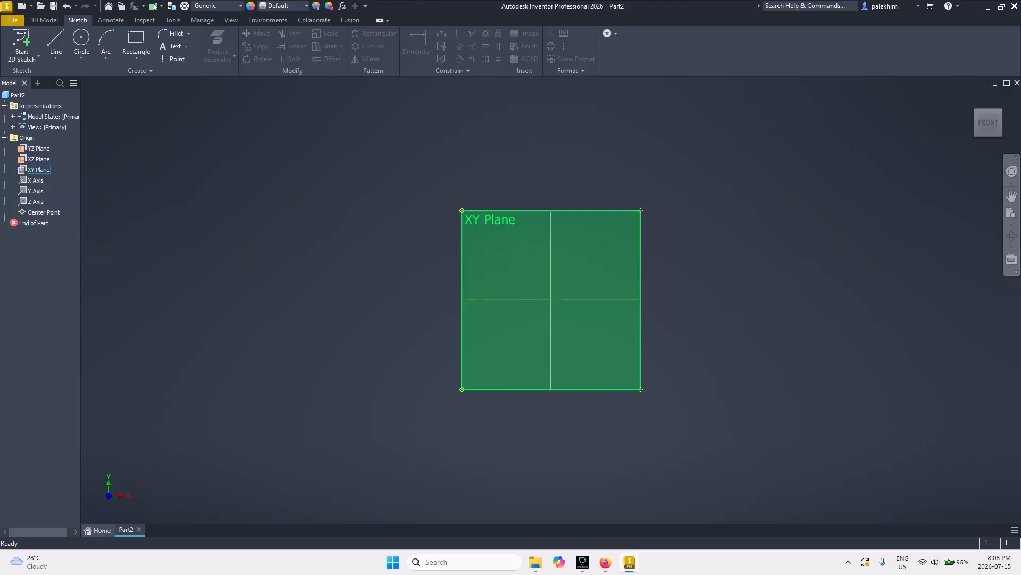
right_click(38, 169)
left_click(56, 233)
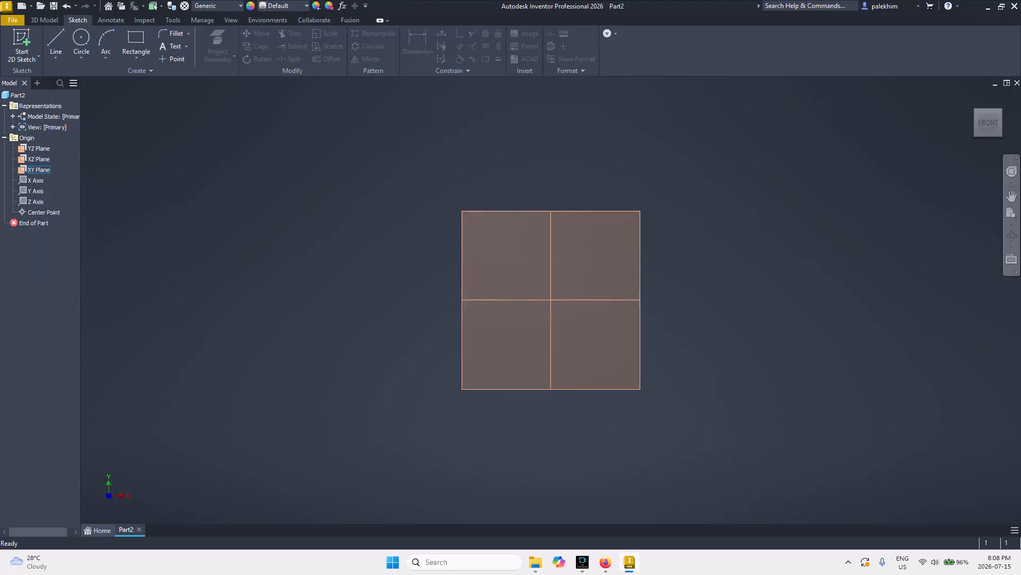
left_click(977, 111)
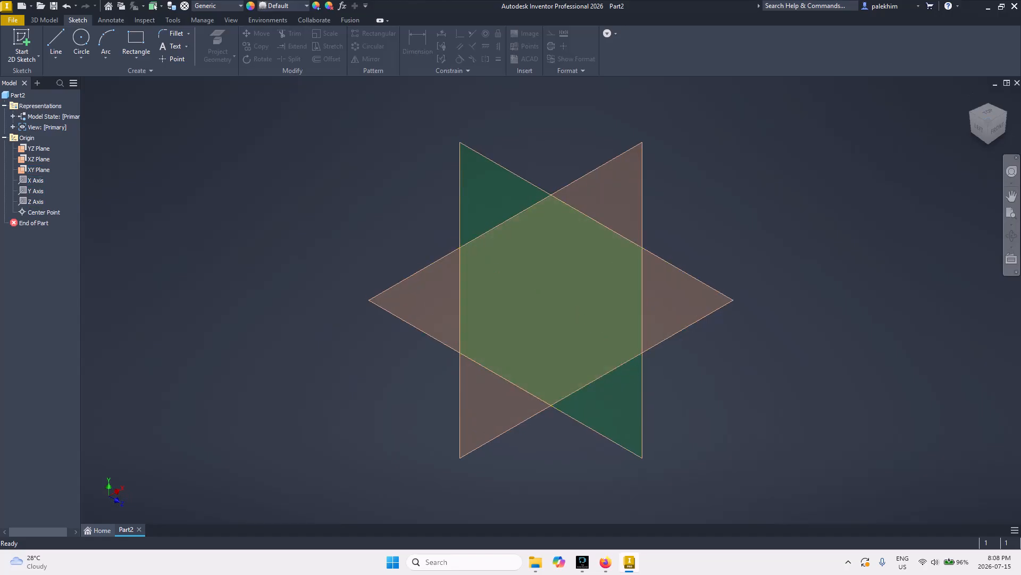
- Hide the XY, XZ and YZ origin planes
right_click(38, 169)
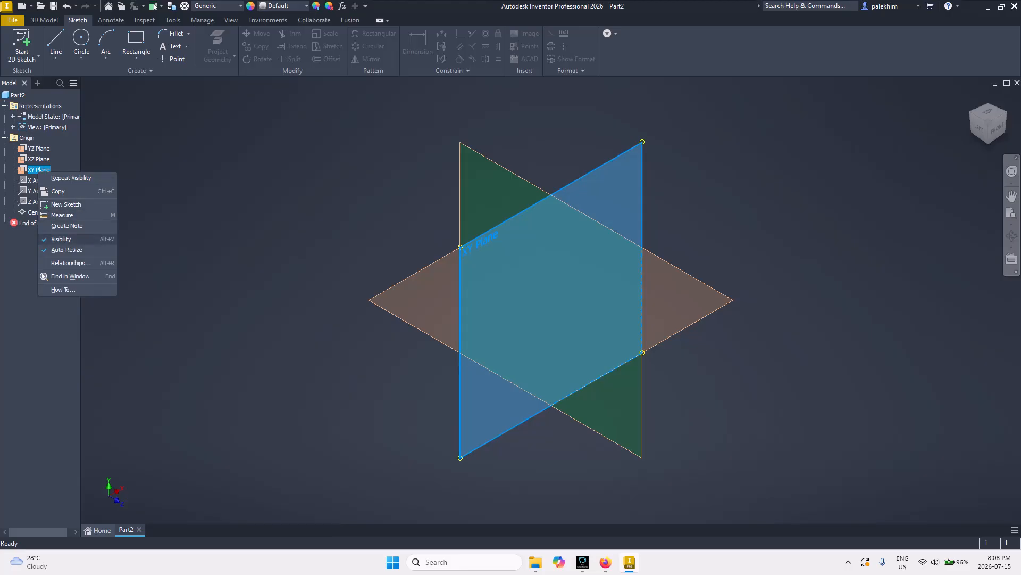
left_click(59, 240)
right_click(38, 159)
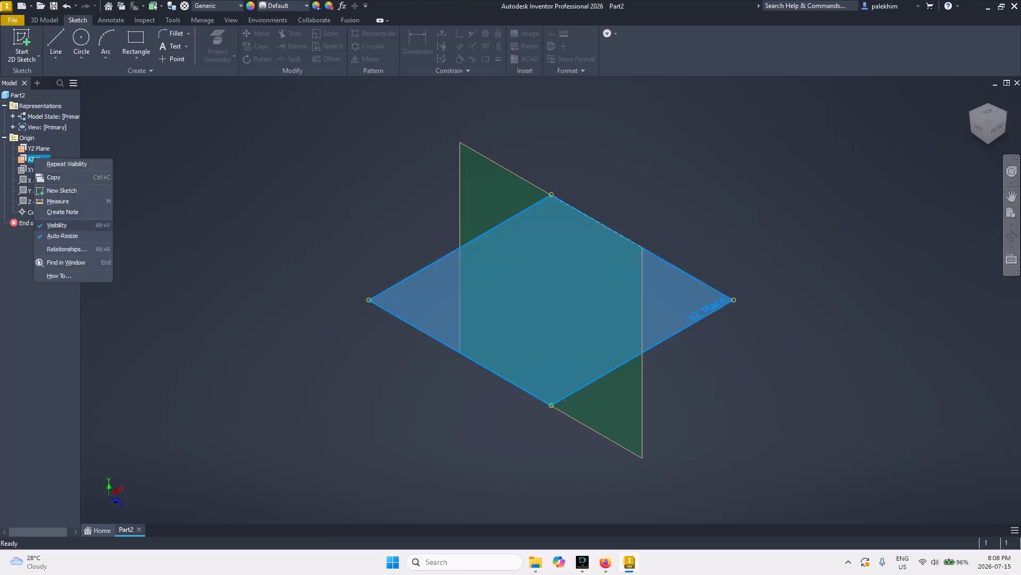
left_click(58, 229)
left_click(35, 148)
right_click(35, 148)
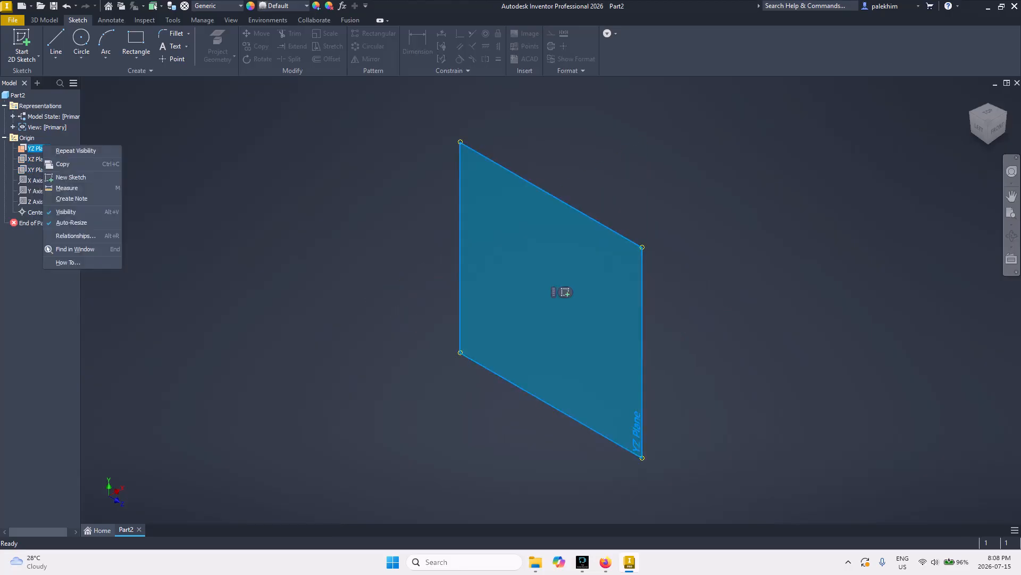
left_click(66, 212)
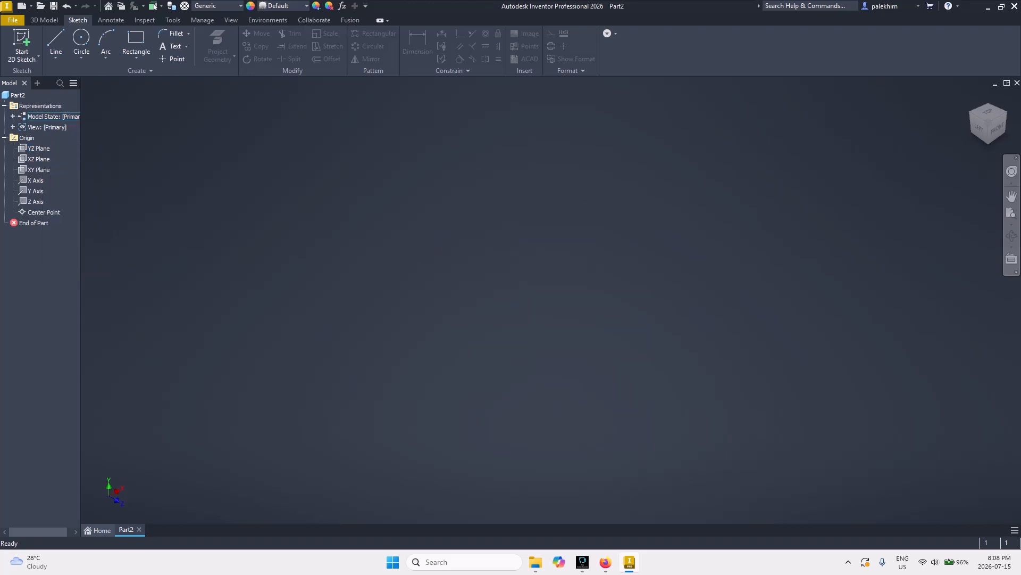
- Start a new 2D sketch on the XZ origin plane
left_click(21, 39)
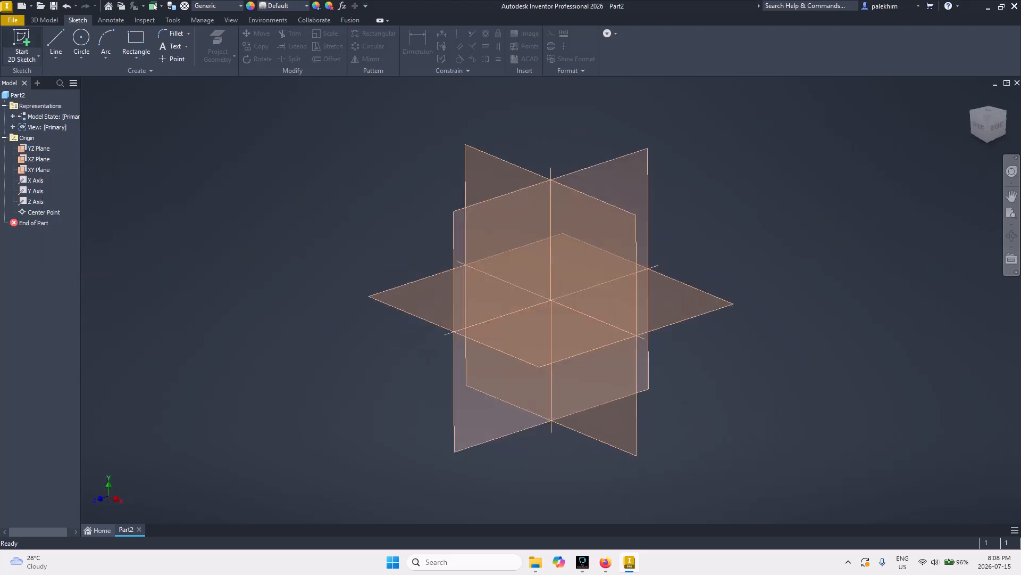
left_click(682, 323)
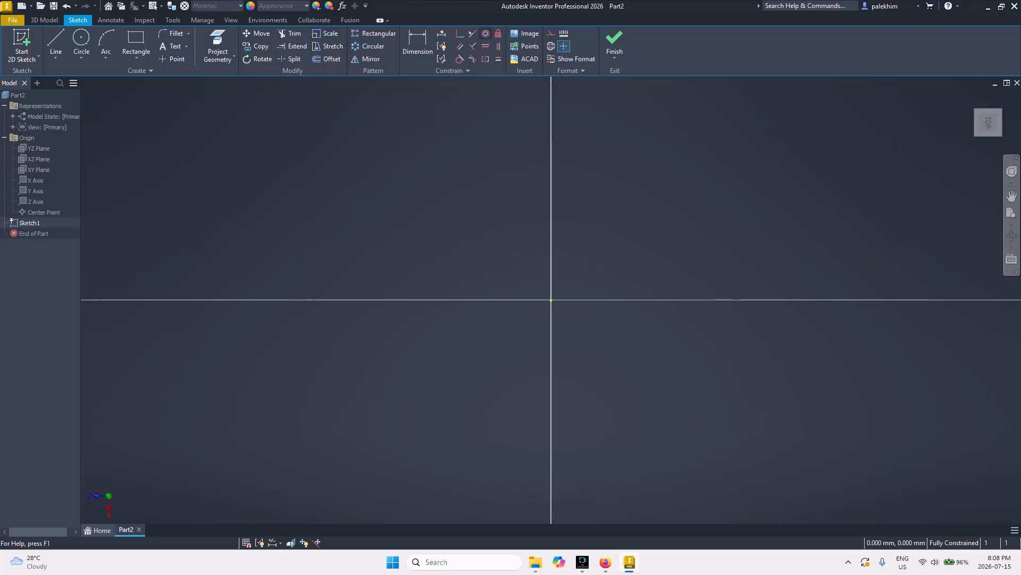
middle_click_drag(551, 300, 573, 306)
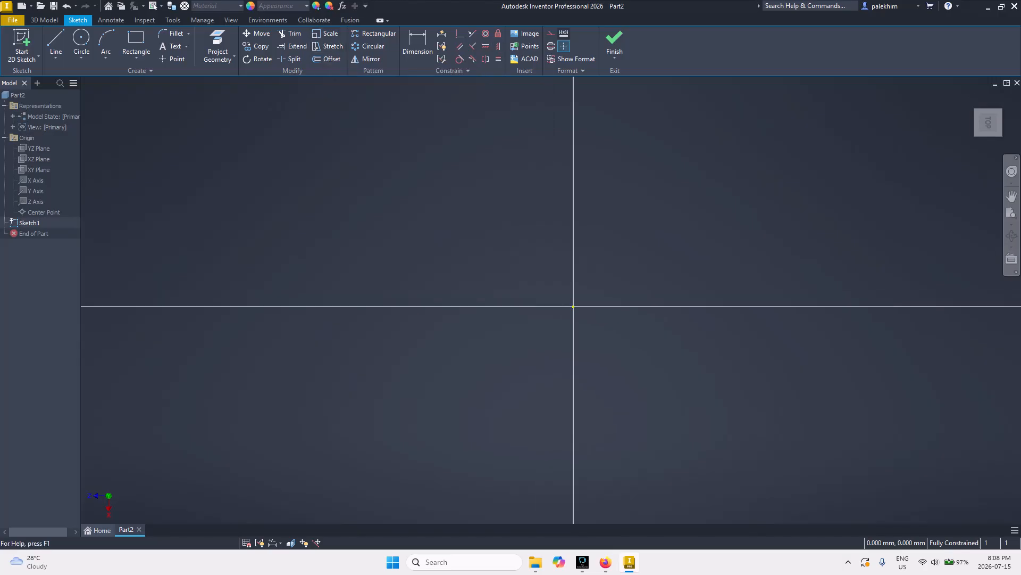
- Draw horizontal construction lines through the origin, extending about 93 mm to the left and about 110 mm to the right
left_click(551, 33)
left_click(551, 34)
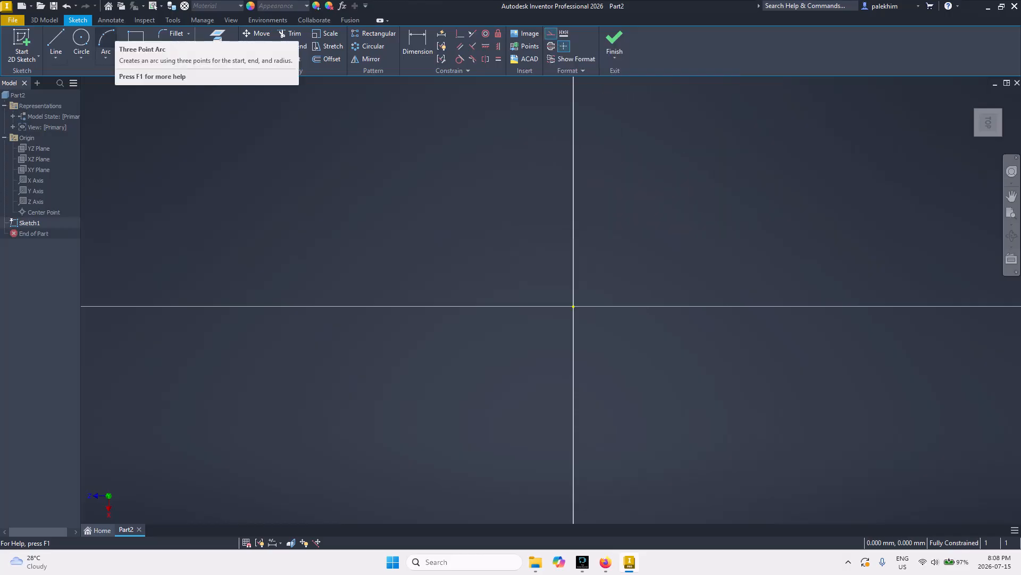
left_click(56, 40)
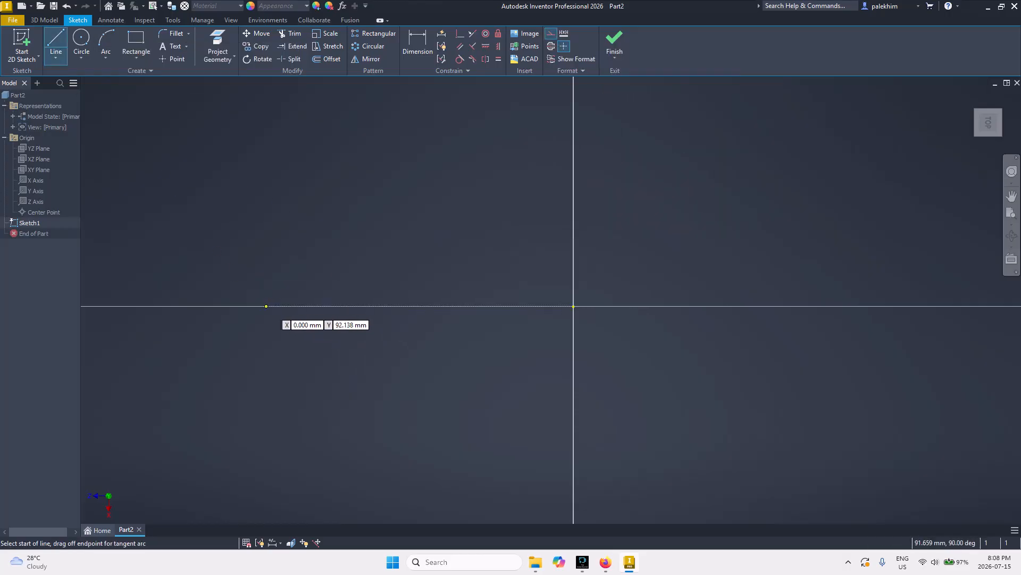
left_click(263, 306)
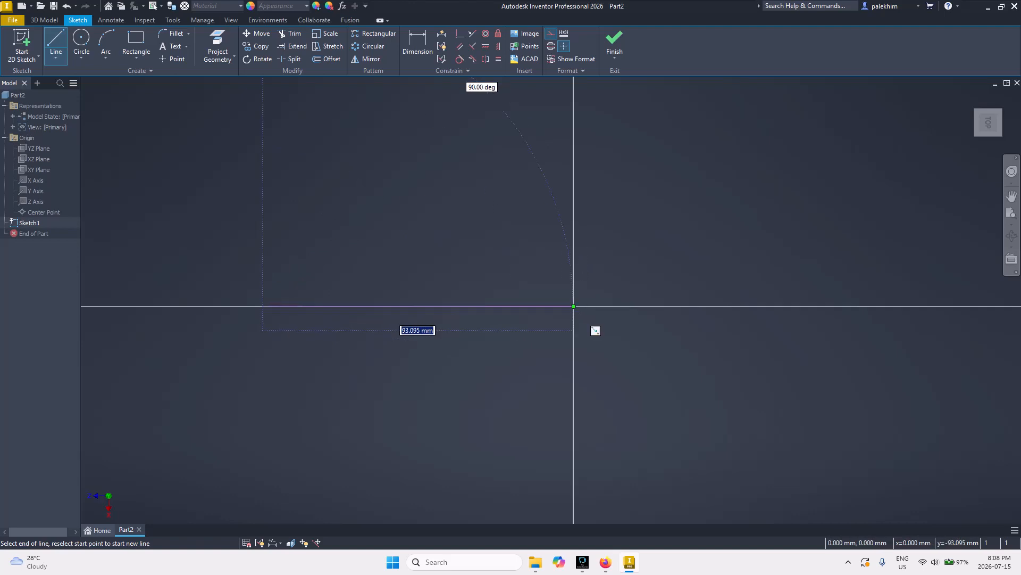
left_click(574, 306)
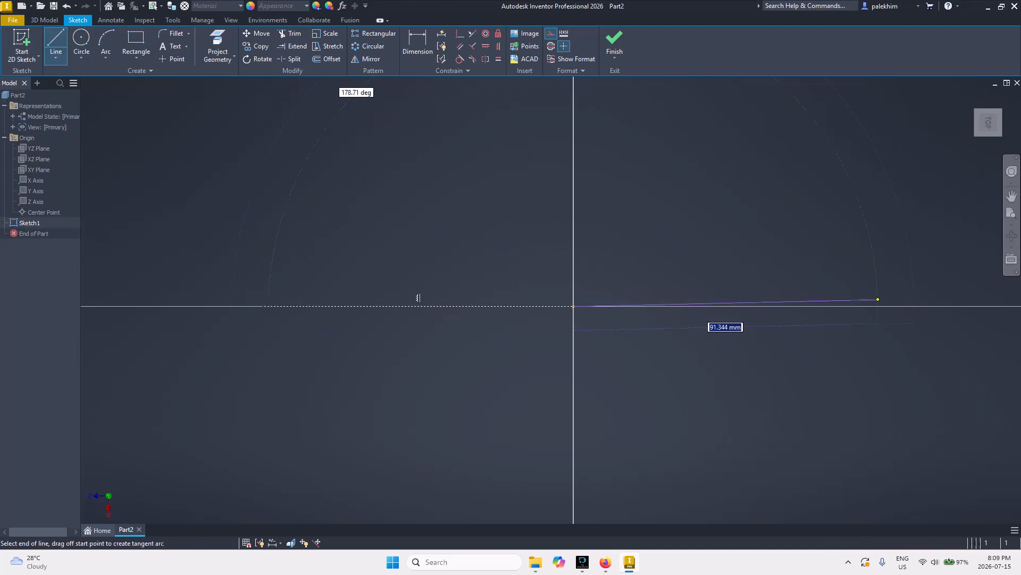
left_click(941, 306)
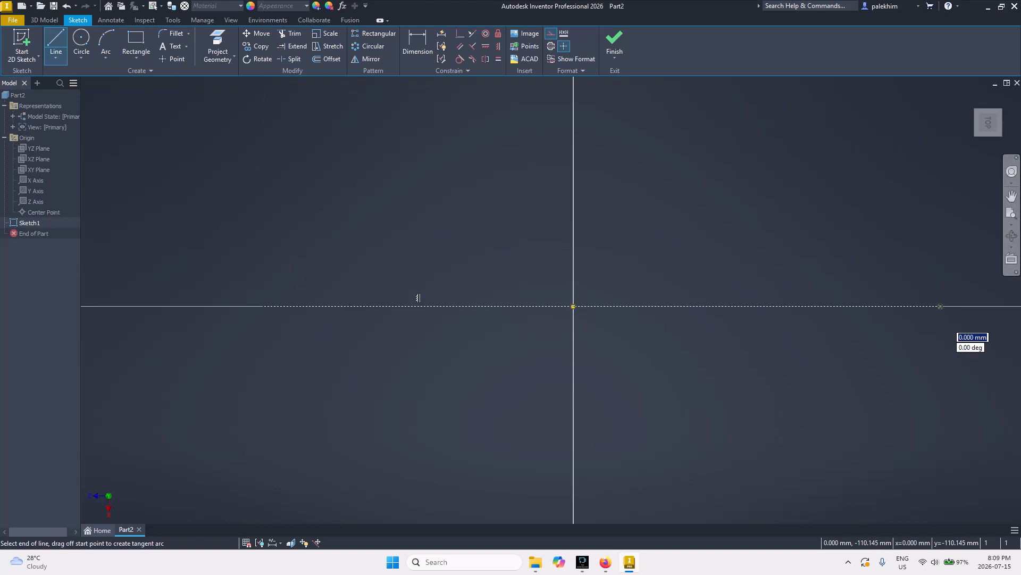
key("Escape")
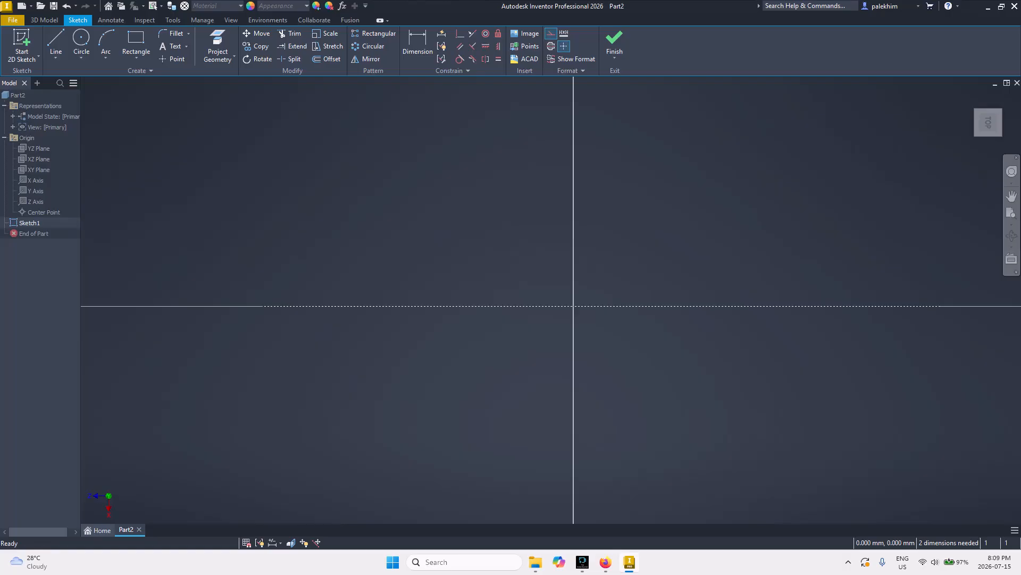
- Draw a vertical construction line from about 65 mm above the origin down to the origin
left_click(56, 41)
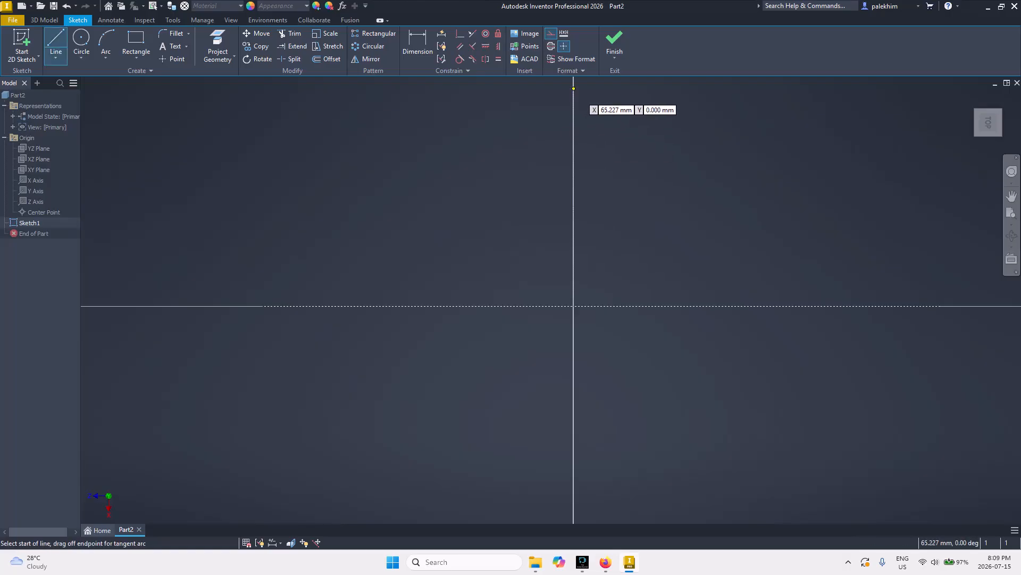
left_click(574, 89)
left_click(574, 306)
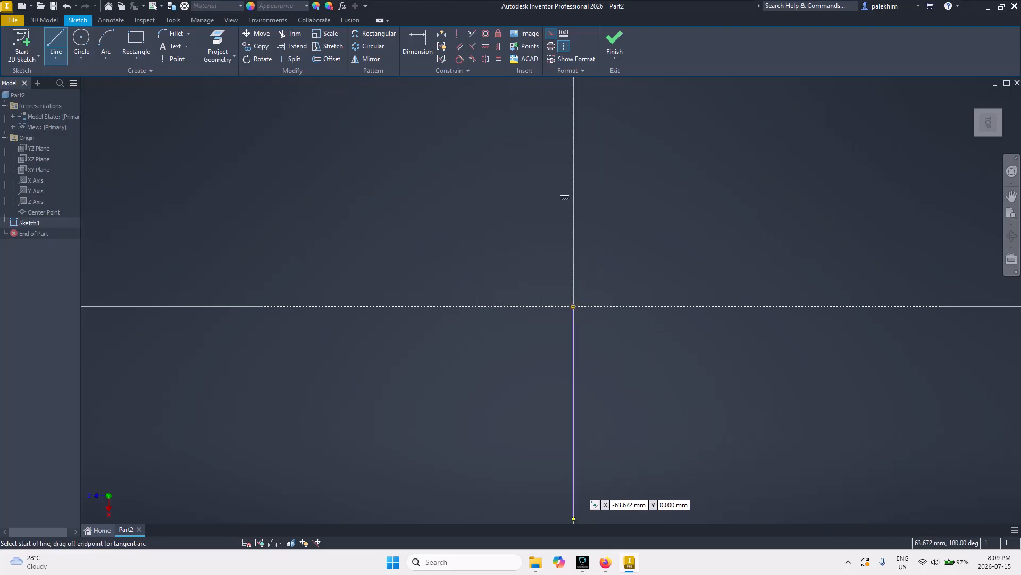
left_click(574, 518)
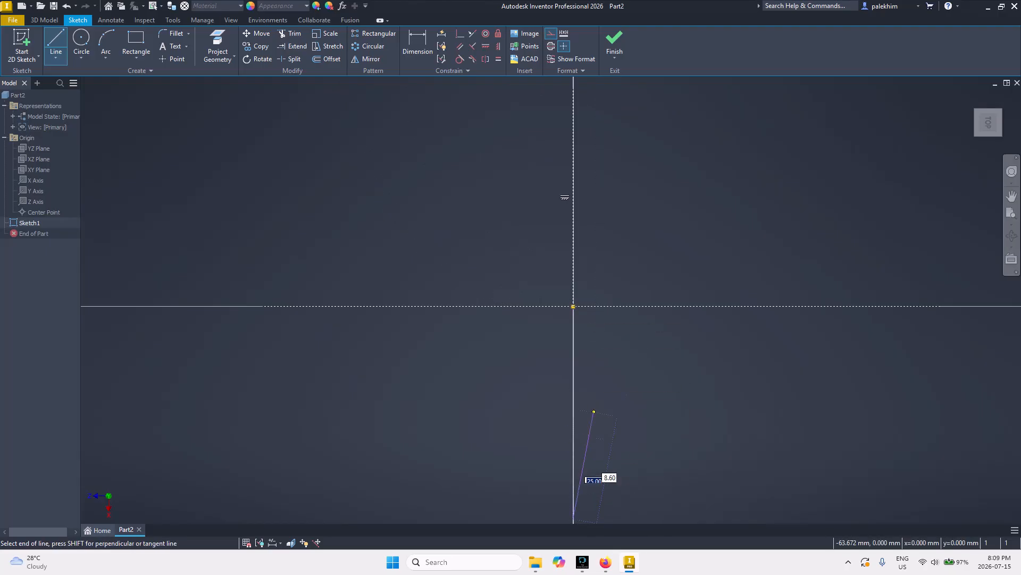
key("Escape")
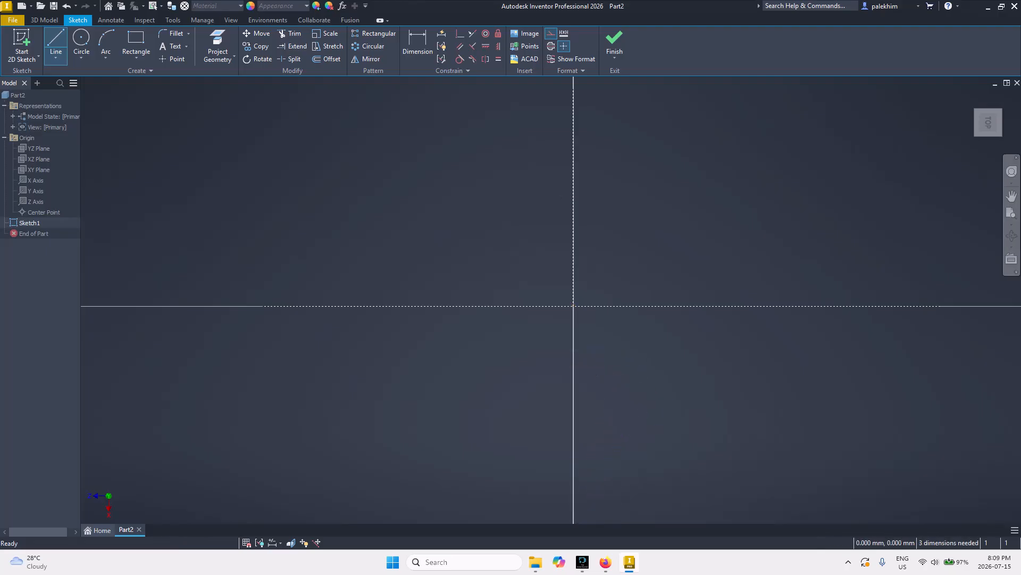
scroll(593, 412, "down", 6)
scroll(592, 412, "up", 7)
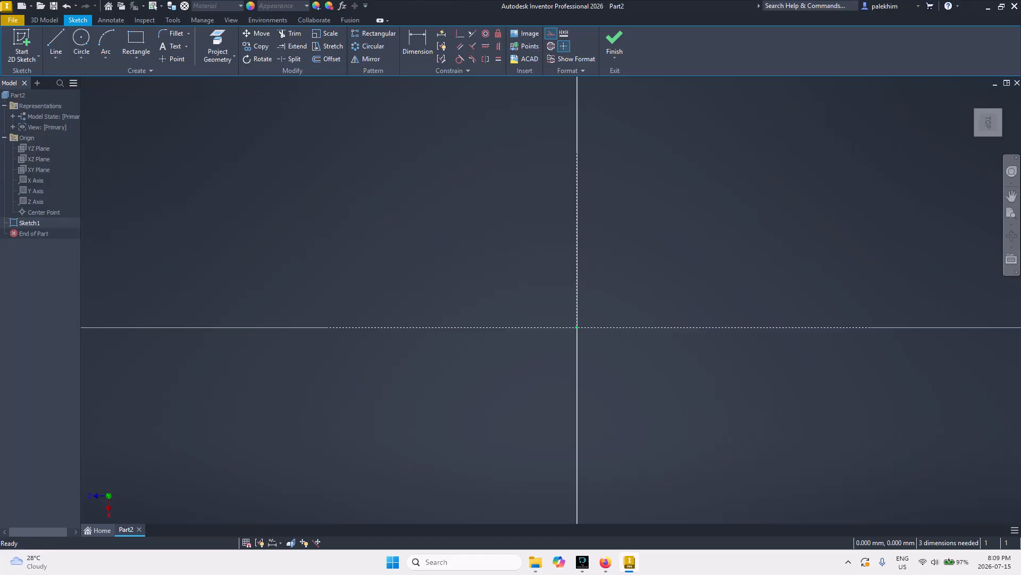
- Draw a vertical construction line about 72 mm long from the origin straight down
left_click(55, 43)
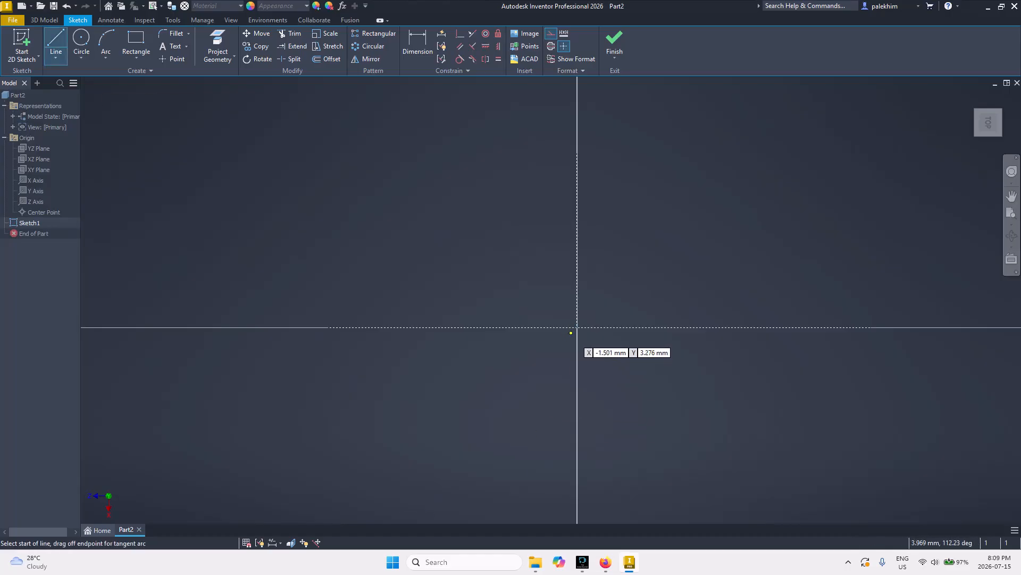
left_click(576, 328)
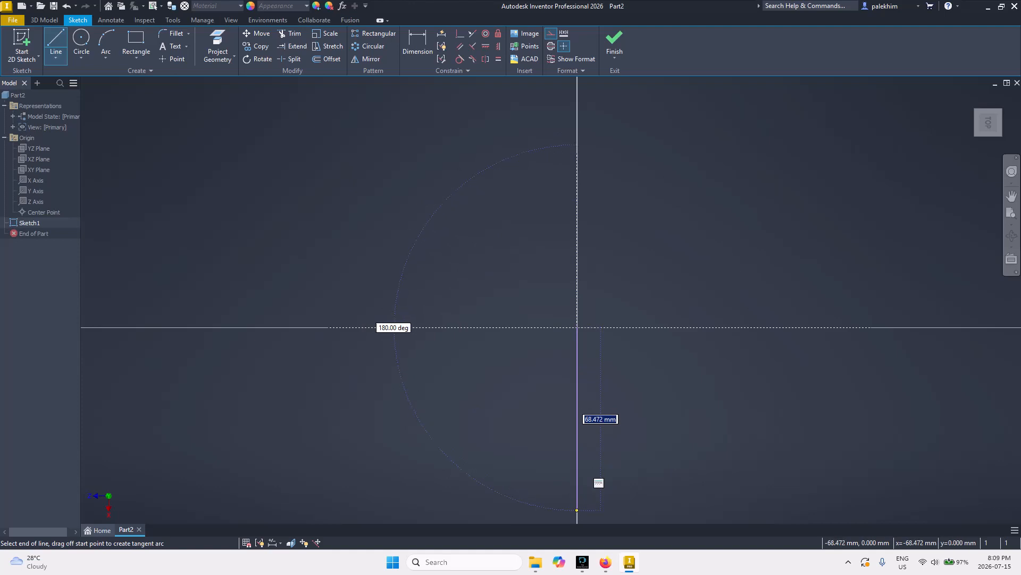
left_click(577, 518)
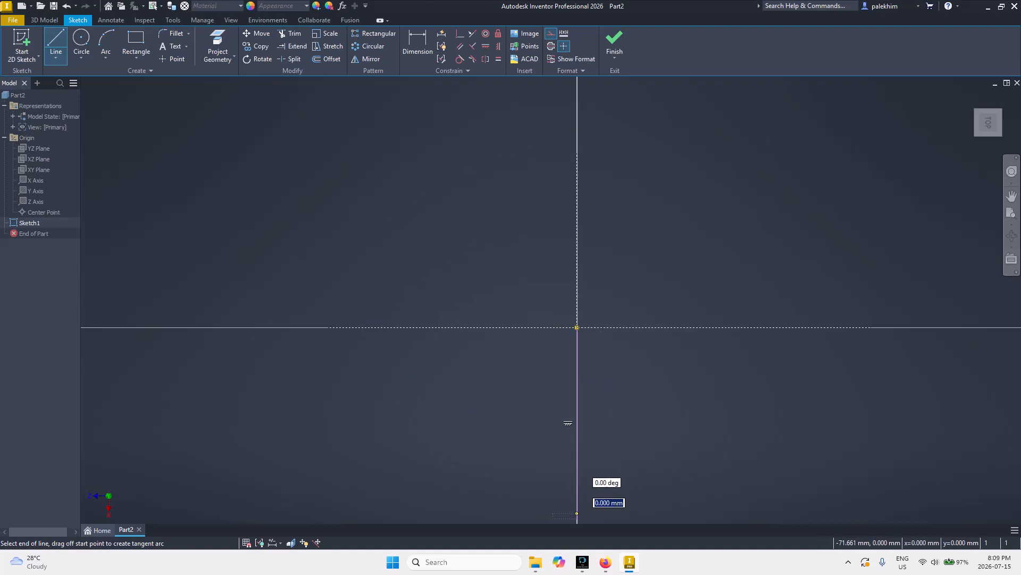
key("Escape")
scroll(630, 479, "down", 3)
scroll(629, 476, "up", 4)
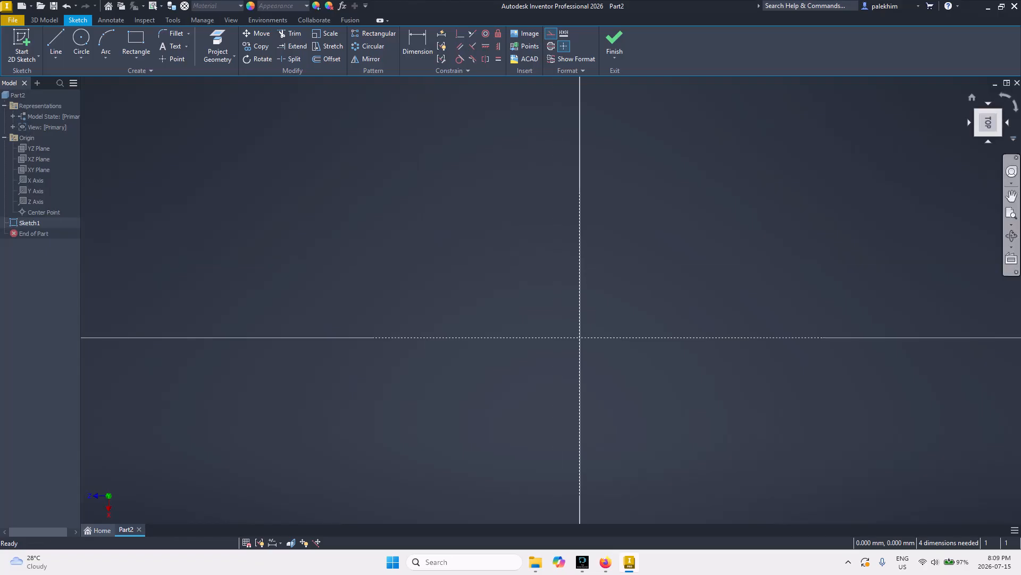
left_click(988, 123)
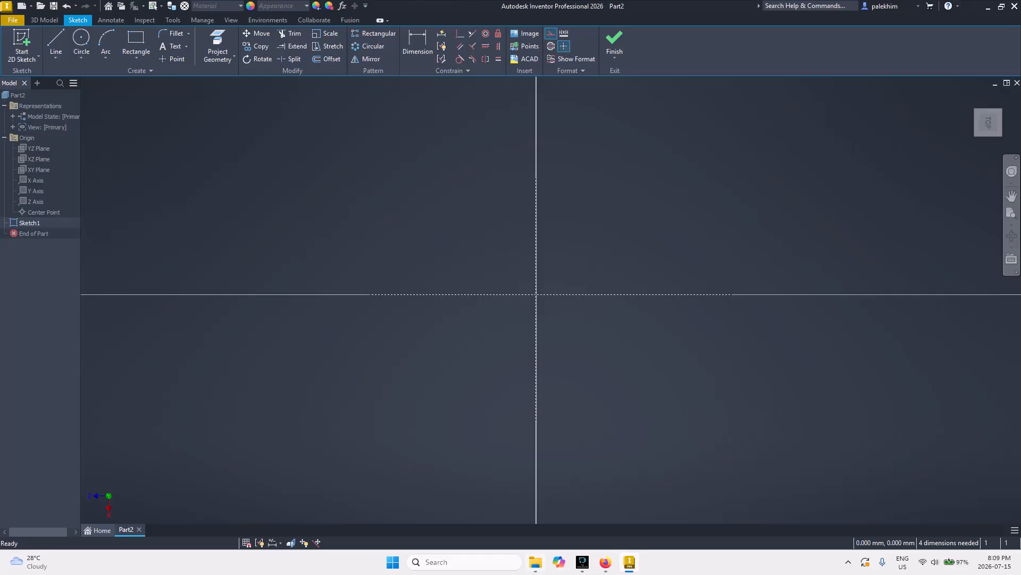
- Switch to the PDF drawing in Firefox, examine the dimensions in all views including Section A-A, and return to Inventor
left_click(605, 561)
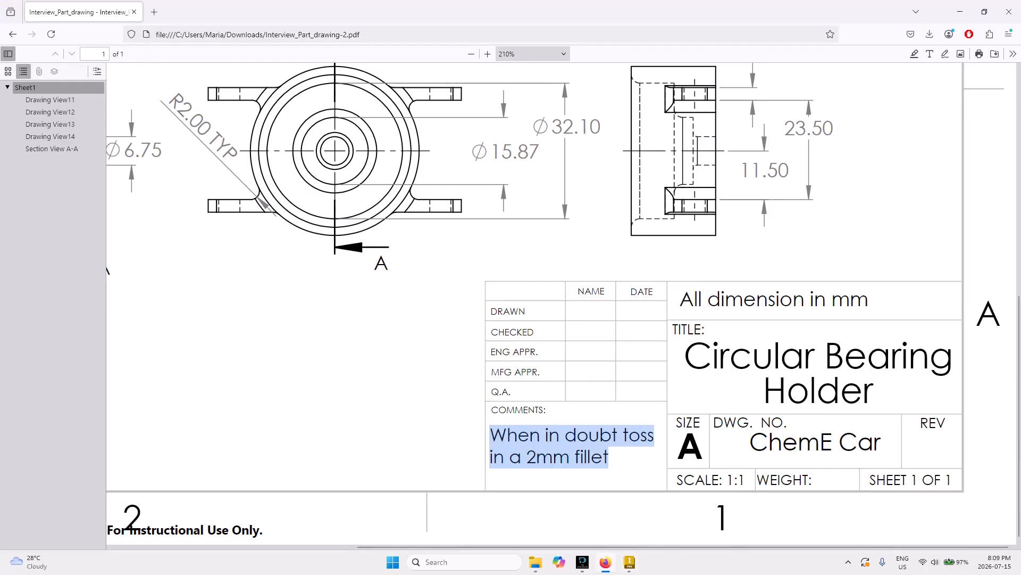
left_click_drag(264, 2, 296, 39)
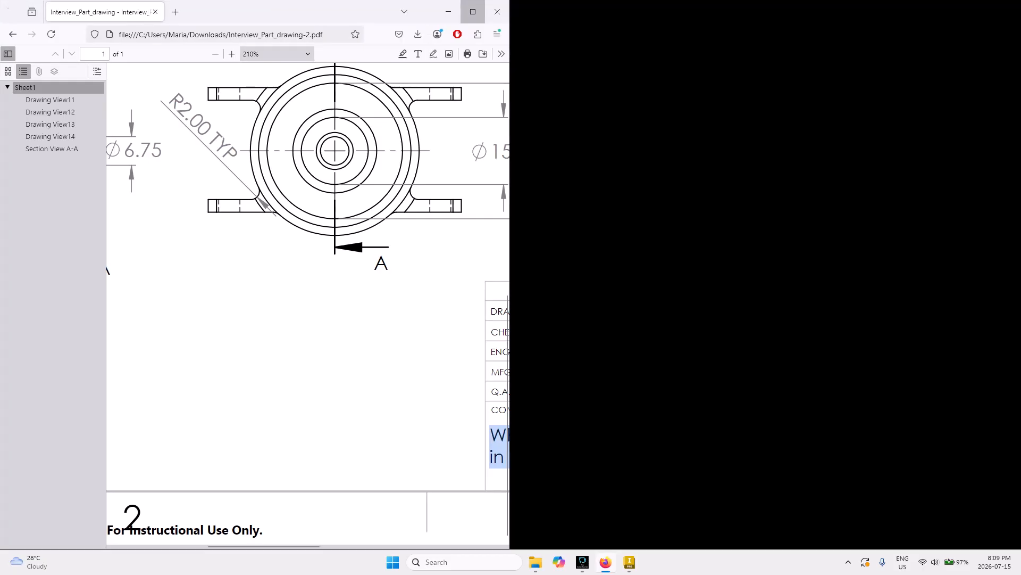
left_click(473, 11)
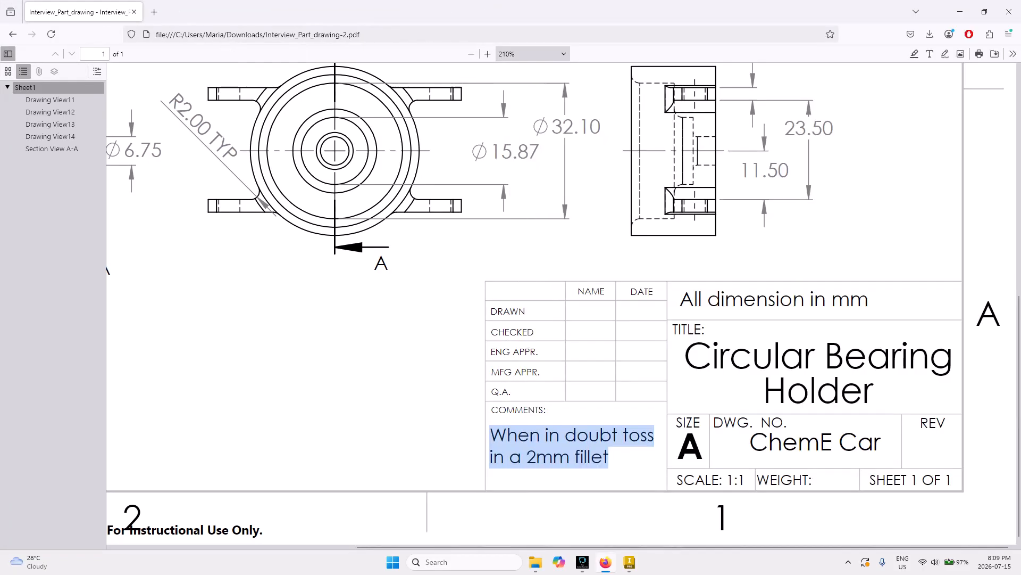
scroll(532, 298, "up", 6)
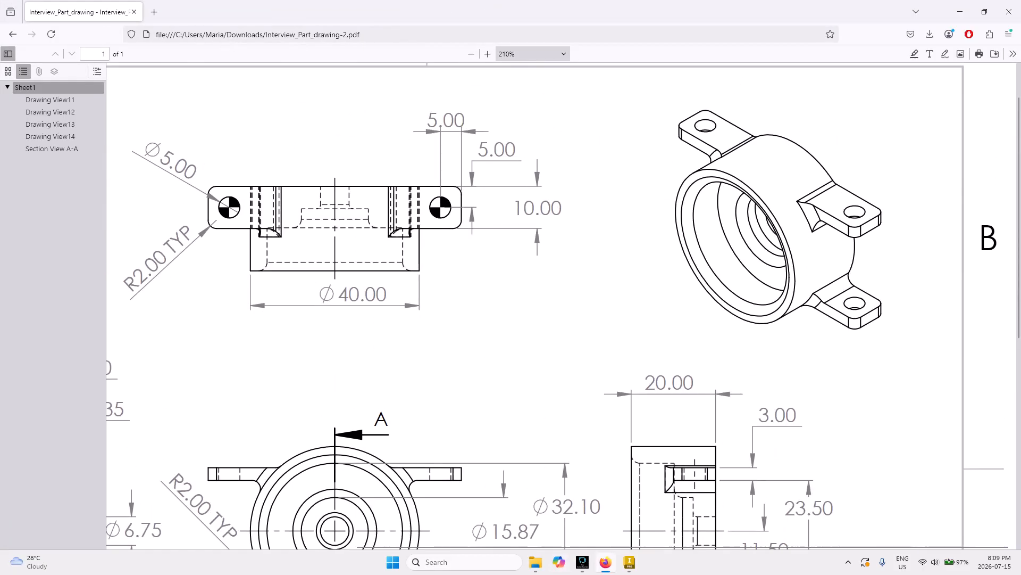
scroll(561, 306, "left", 3)
scroll(561, 306, "left", 1)
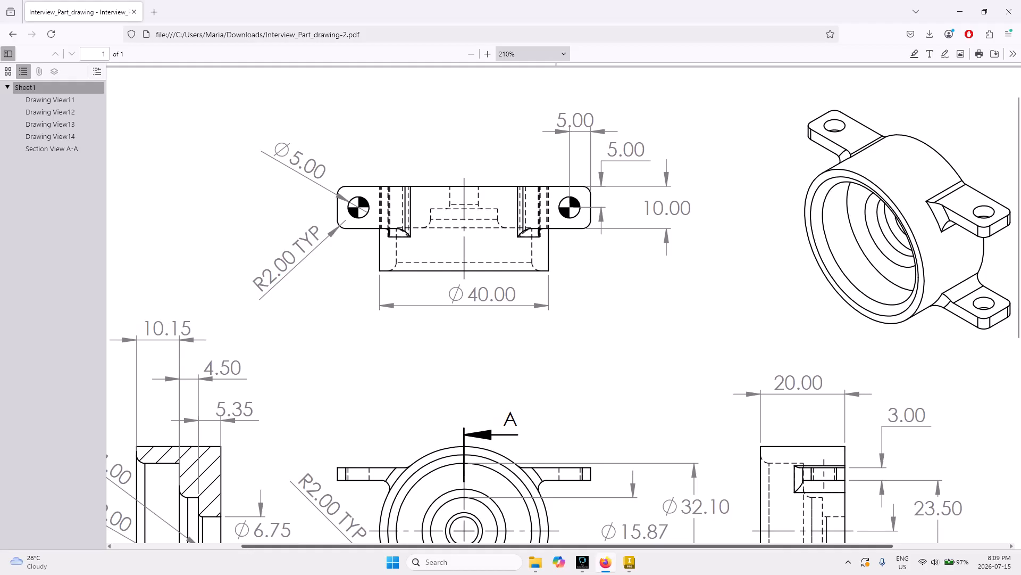
scroll(561, 306, "left", 1)
key("ctrl+minus")
key("ctrl+minus")
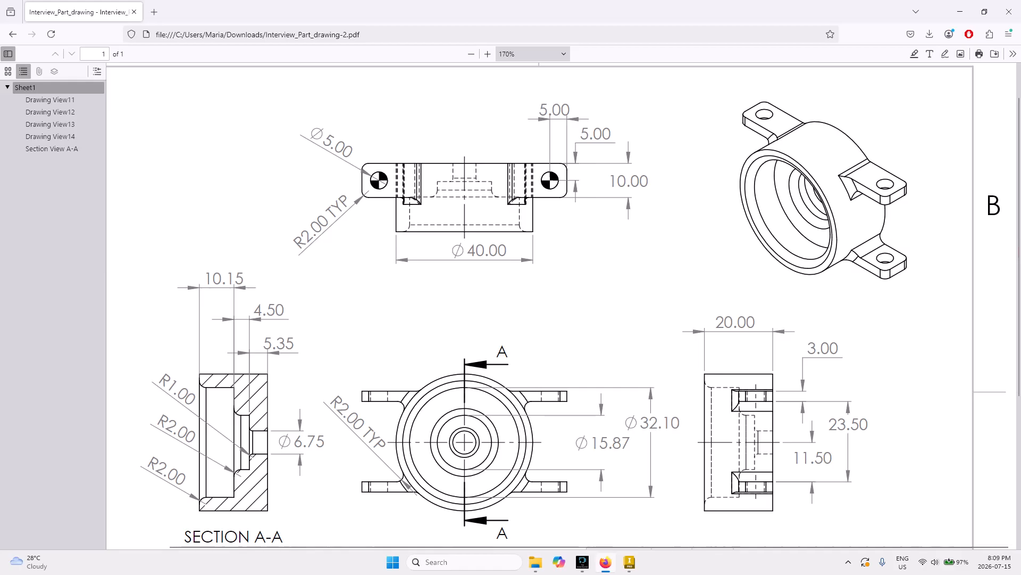
scroll(540, 306, "down", 2)
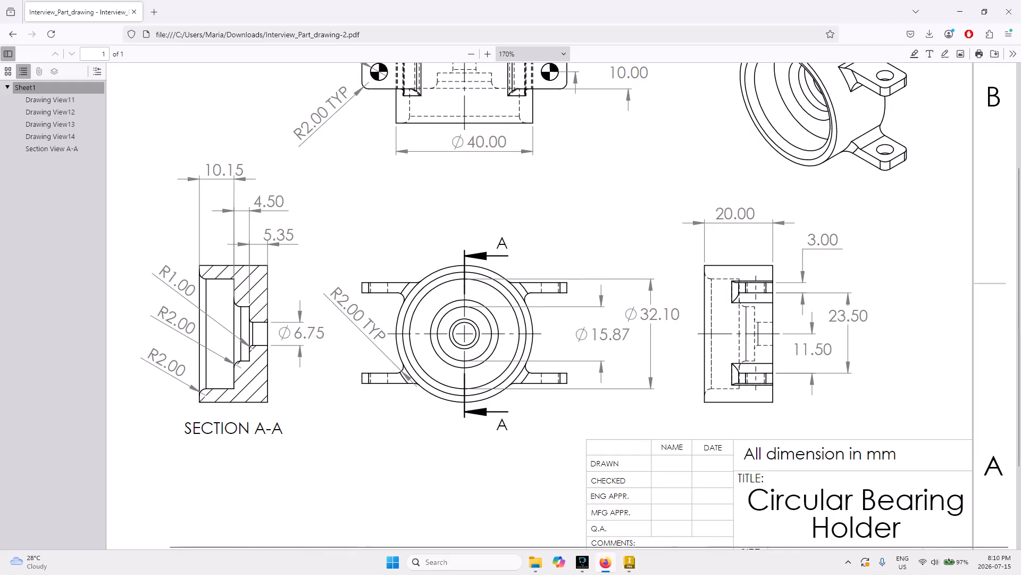
scroll(556, 306, "up", 3)
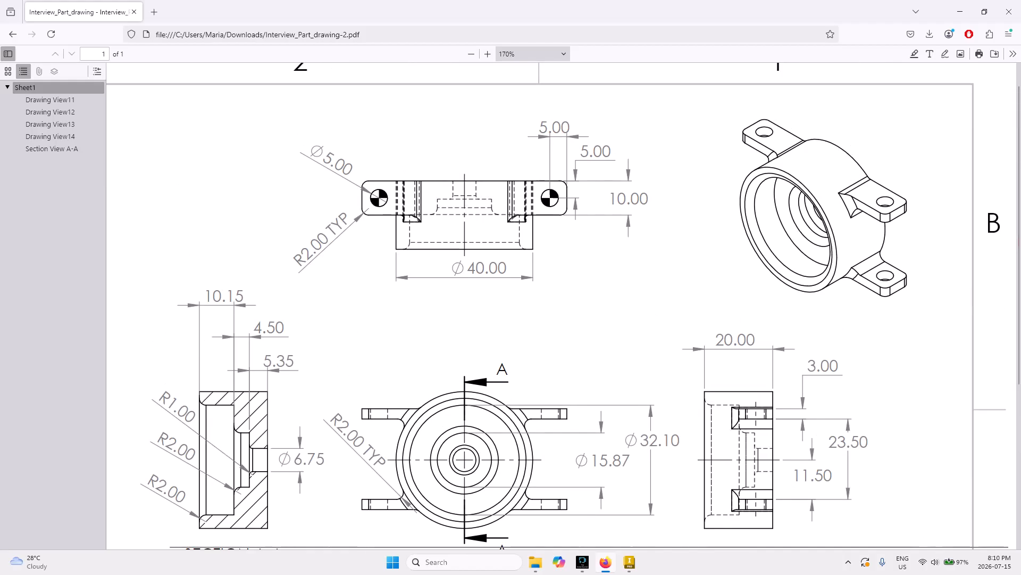
scroll(556, 306, "down", 2)
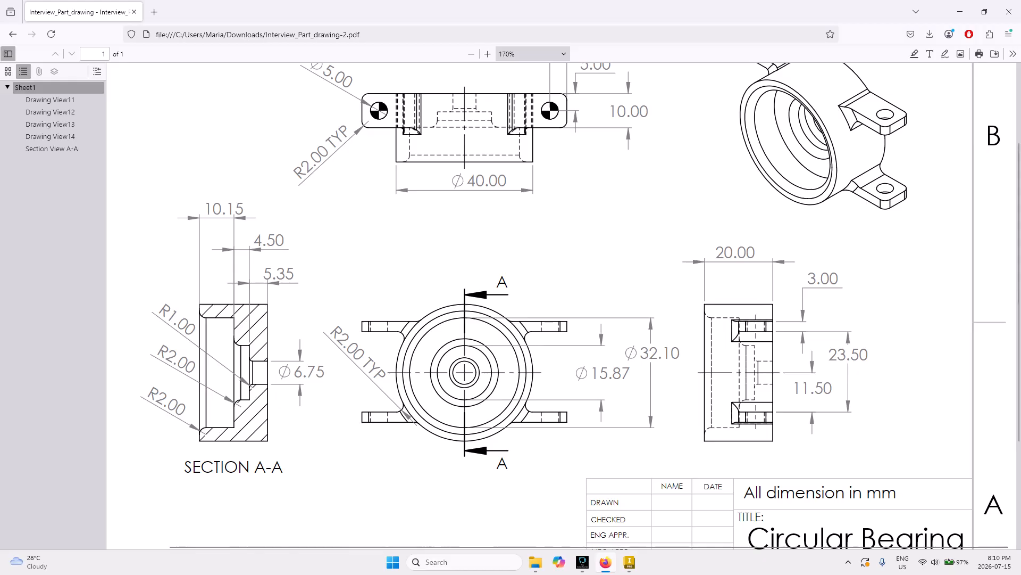
mouse_move(629, 562)
scroll(532, 306, "up", 3)
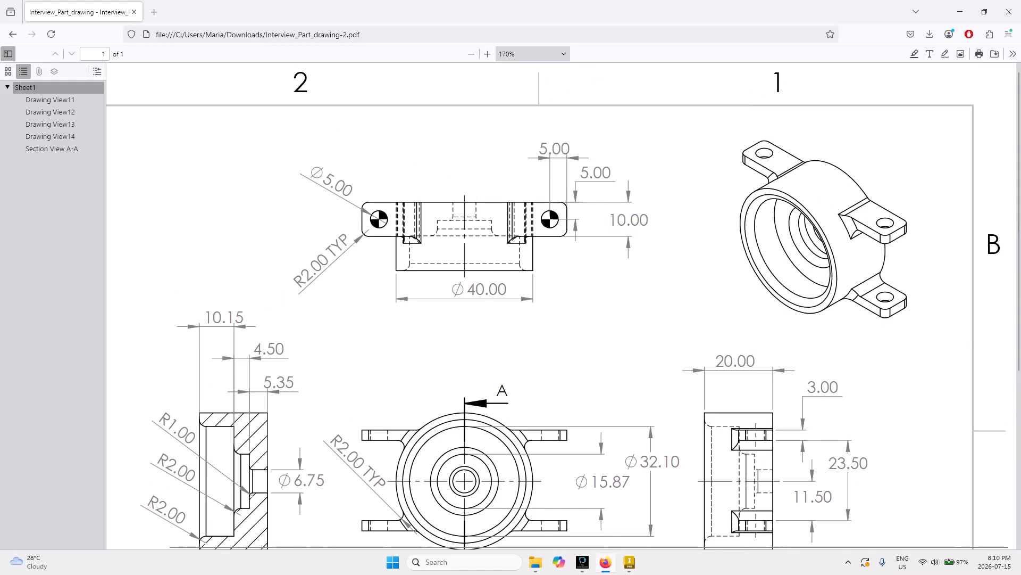
scroll(562, 306, "down", 1)
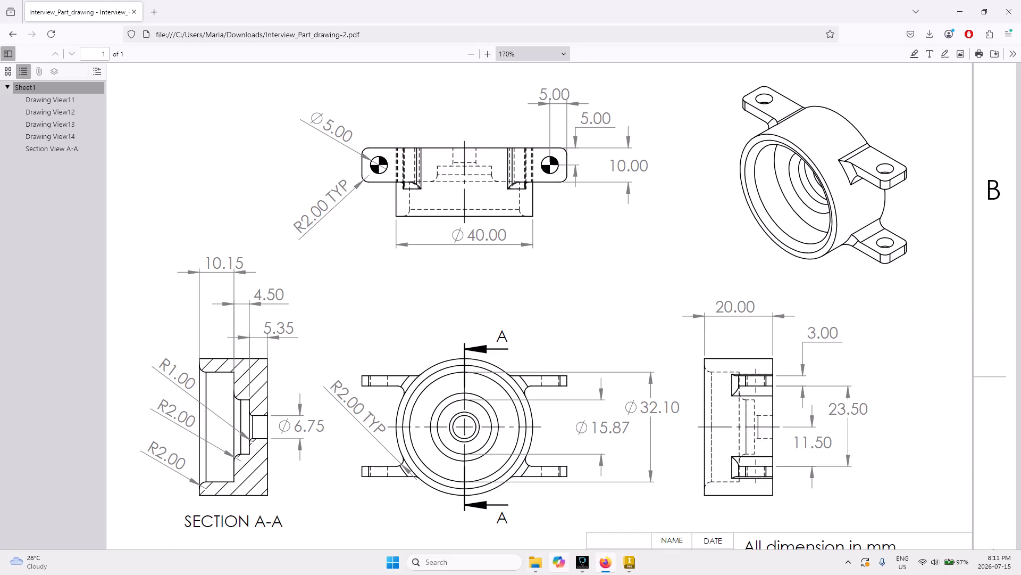
key("alt+Tab")
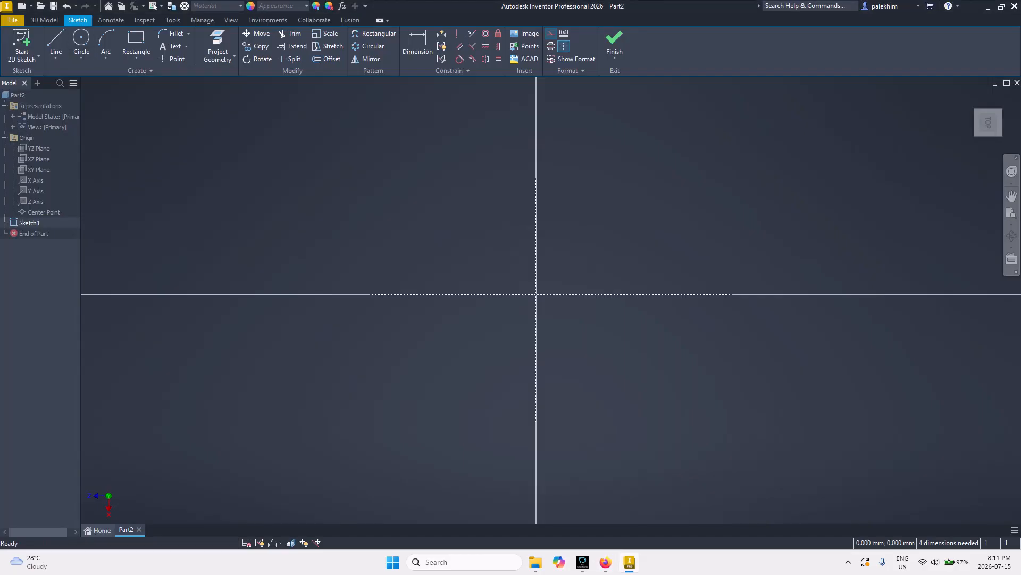
- Switch to the PDF drawing in Firefox and tile it side by side with the Inventor sketch
mouse_move(583, 562)
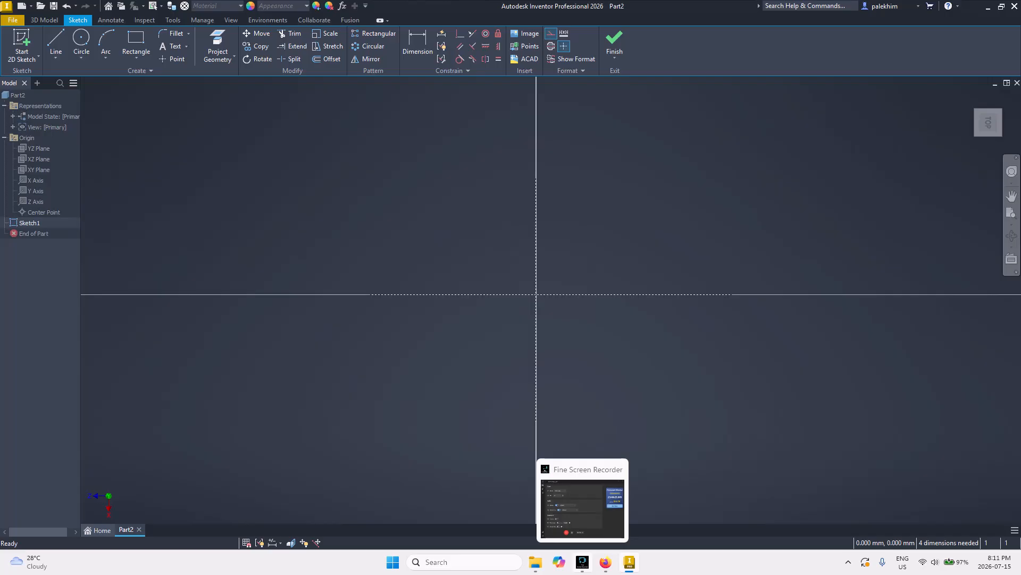
left_click(606, 561)
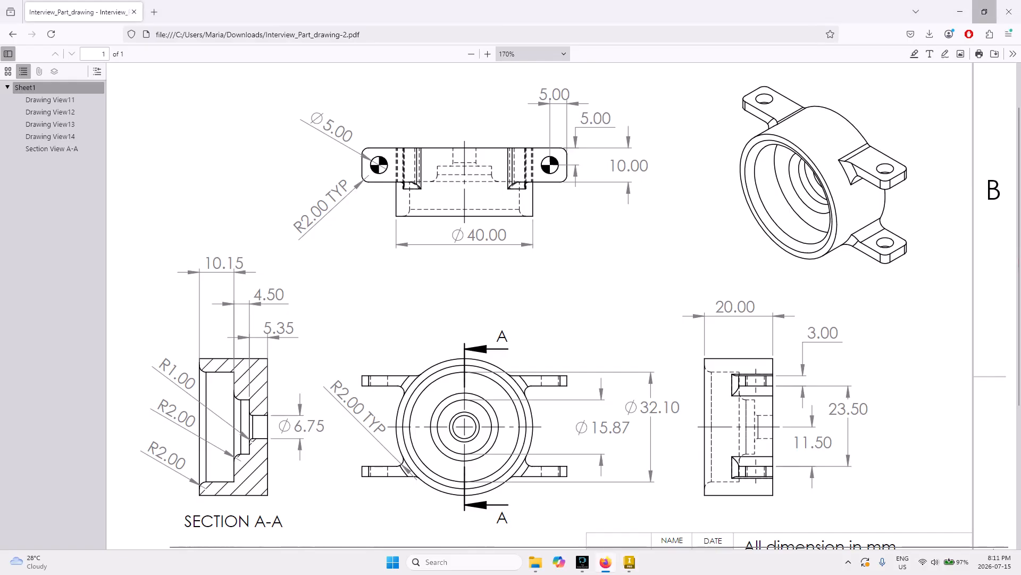
left_click(984, 11)
mouse_move(298, 14)
left_mouse_down()
mouse_move(334, 137)
mouse_move(402, 5)
mouse_move(283, 17)
left_mouse_up()
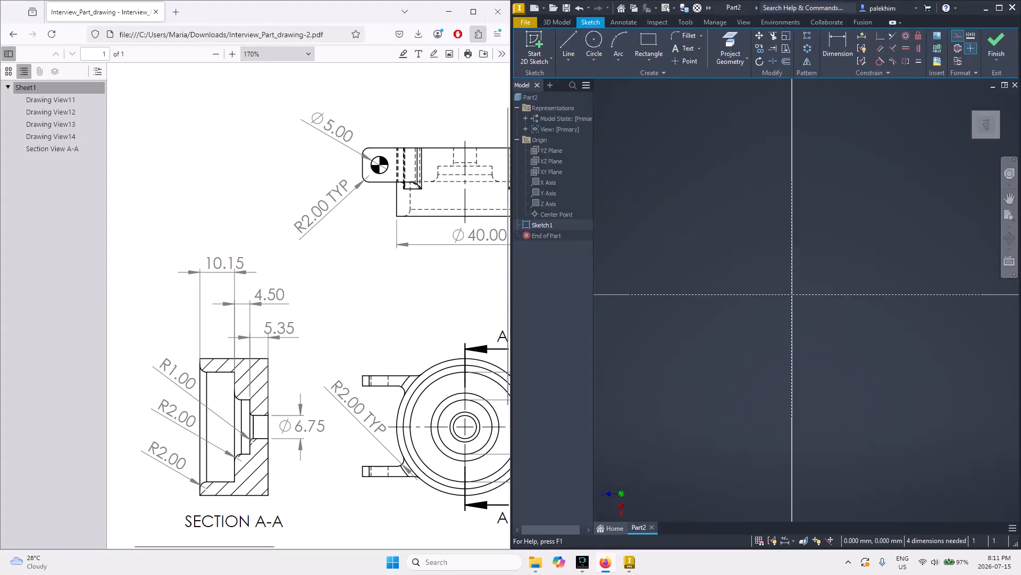
- Examine the depths, radii and bore diameter in Section A-A and the diameters in the circular view at 240% zoom
left_click(232, 54)
left_click(232, 54)
left_click(232, 53)
scroll(308, 306, "down", 5)
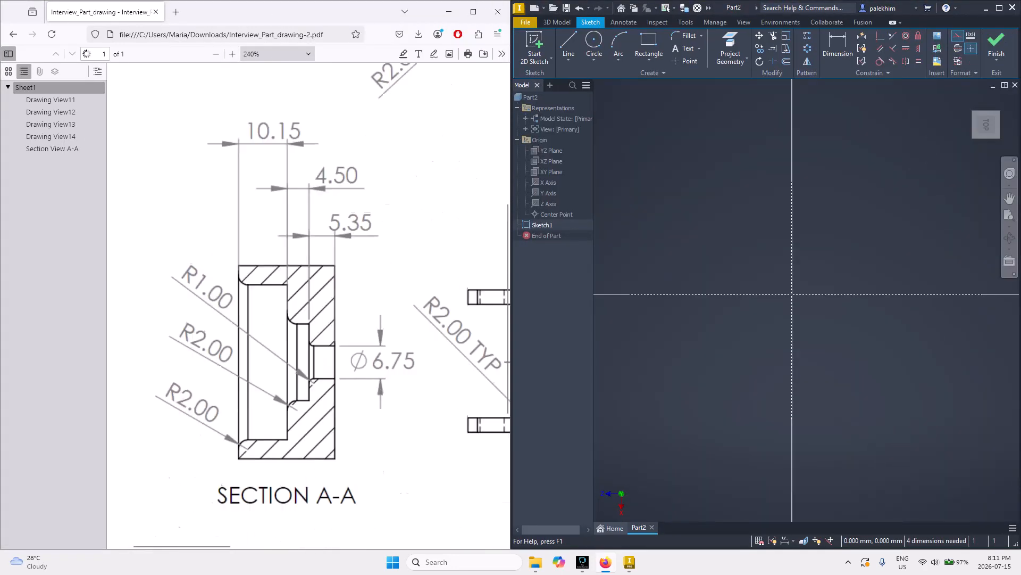
scroll(309, 306, "up", 1)
scroll(309, 306, "up", 1)
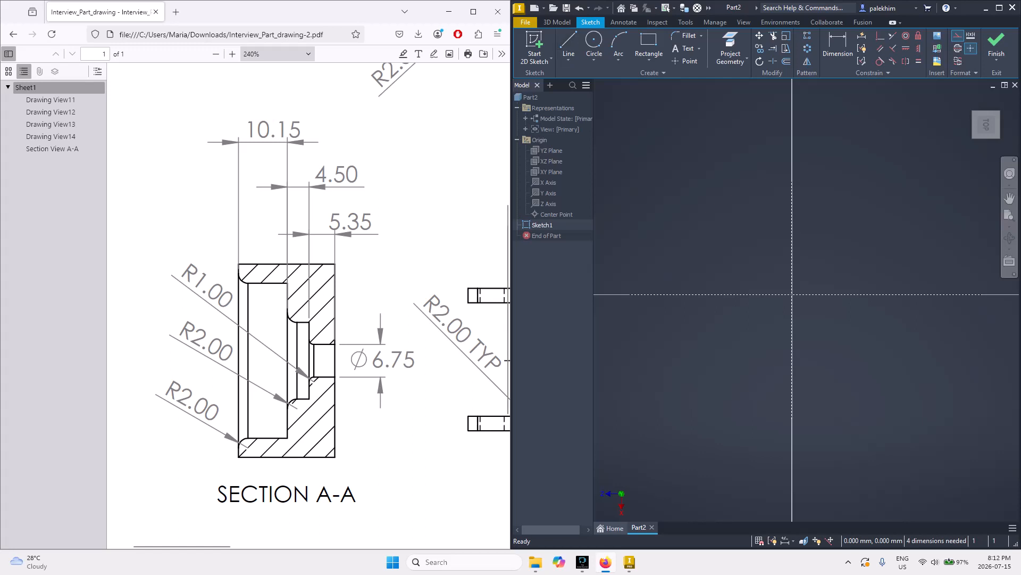
scroll(308, 306, "right", 5)
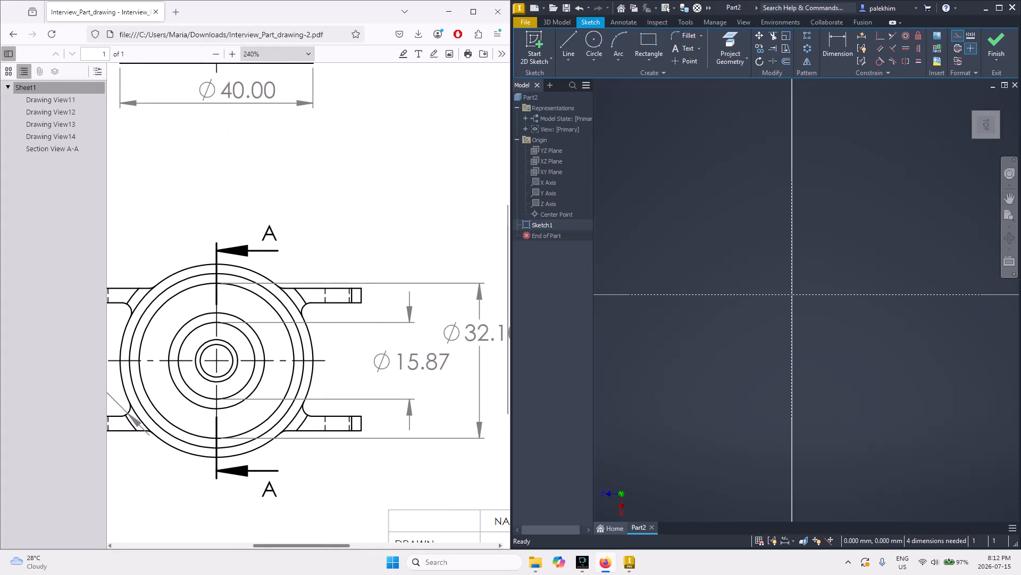
- Maximize the PDF drawing and examine the dimensions in all views, highlighting the 15.87 and 32.10 diameters
left_click(473, 11)
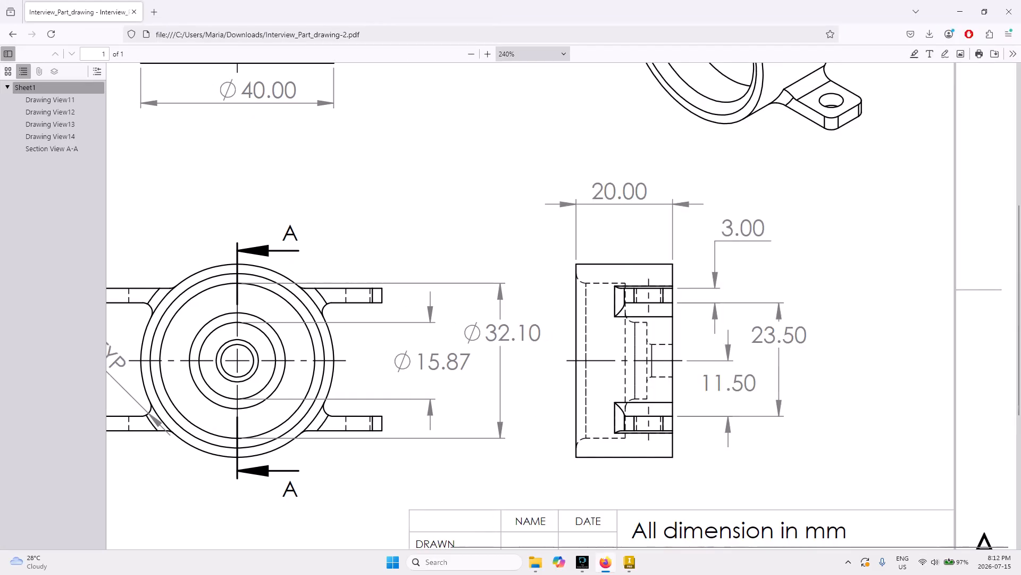
mouse_move(665, 546)
left_mouse_down()
mouse_move(517, 546)
mouse_move(665, 546)
left_mouse_up()
scroll(563, 305, "left", 5)
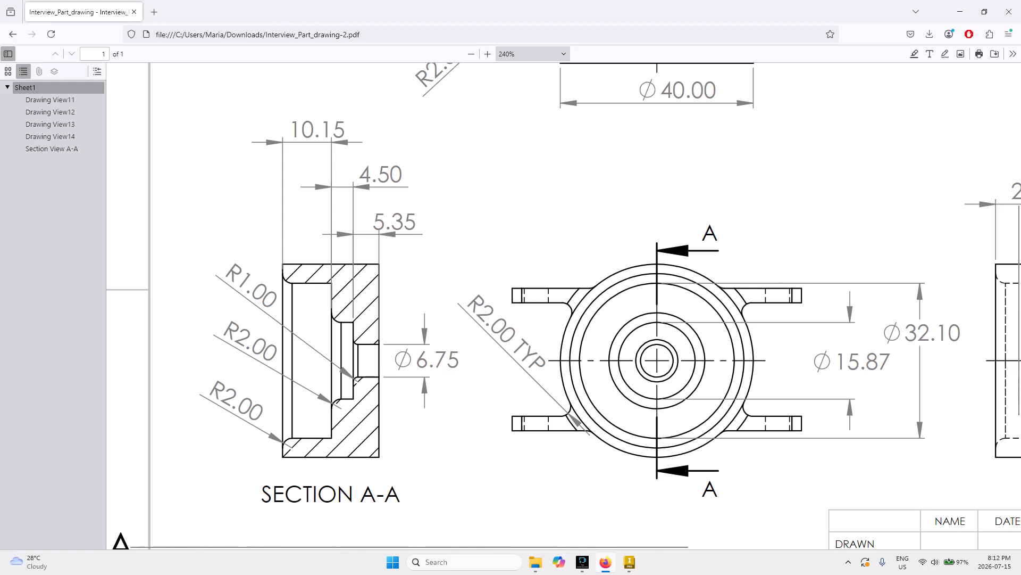
scroll(567, 306, "up", 5)
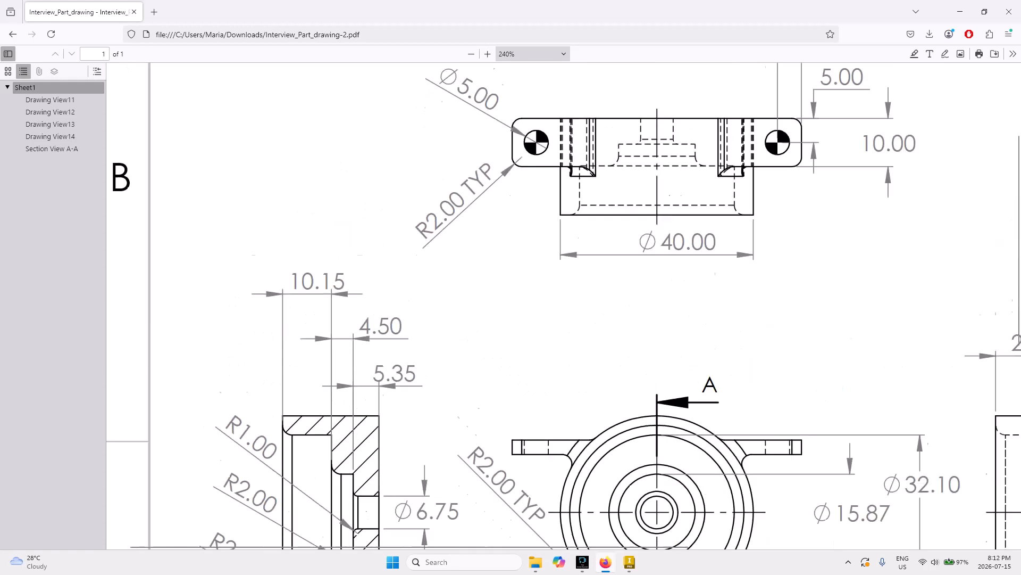
scroll(564, 306, "down", 2)
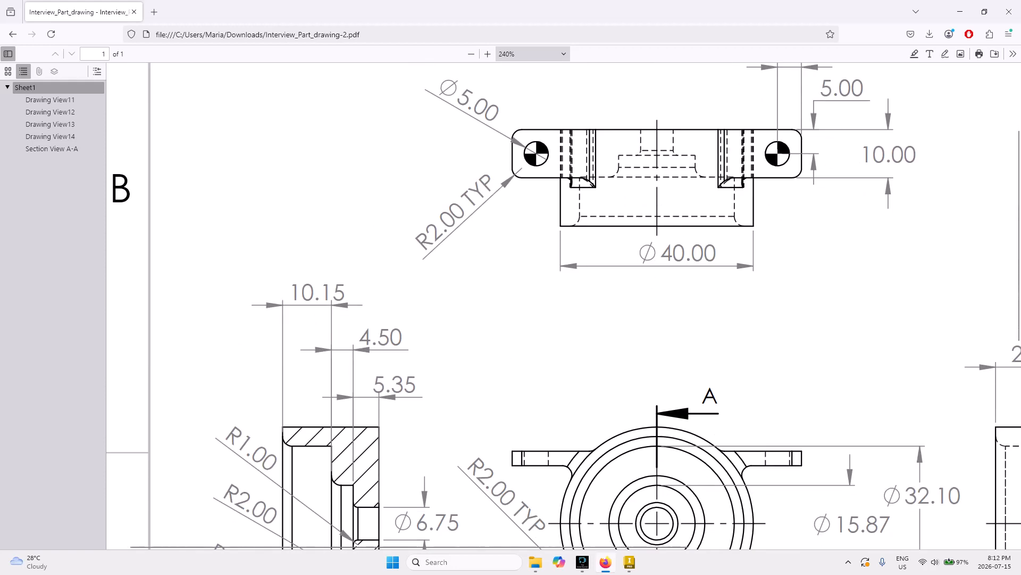
left_click(471, 54)
left_click(471, 54)
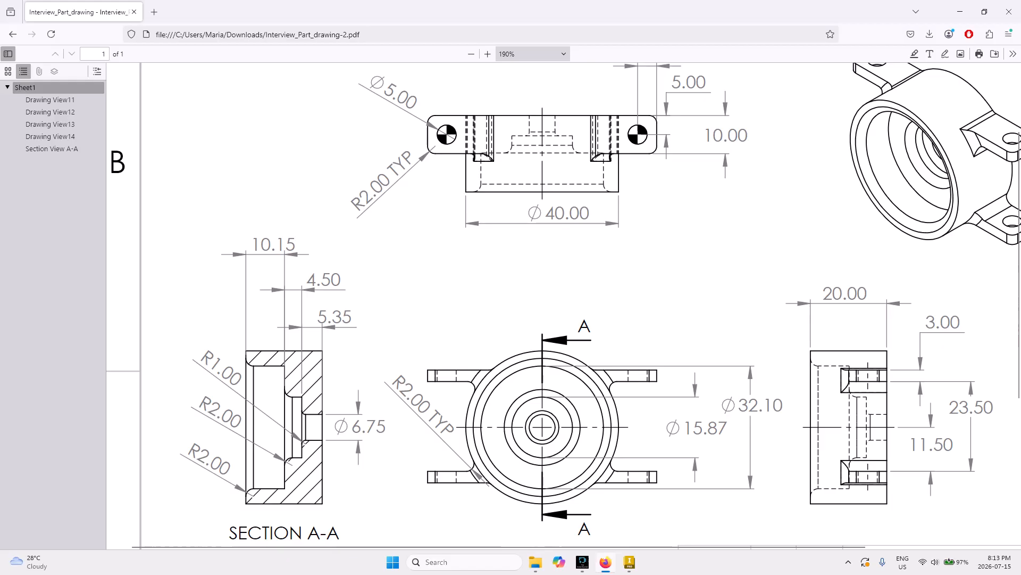
scroll(564, 305, "down", 1)
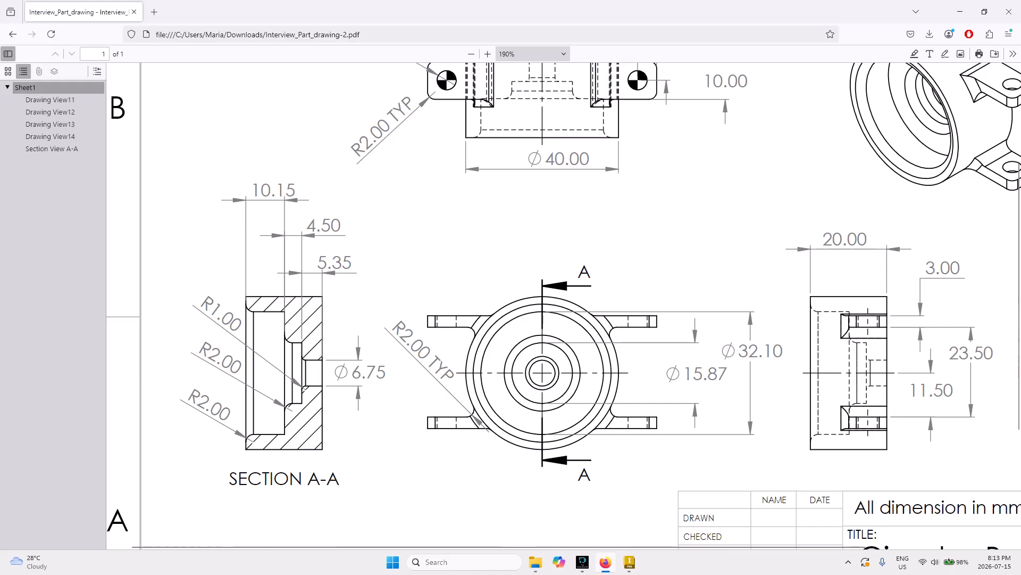
left_click_drag(684, 374, 728, 374)
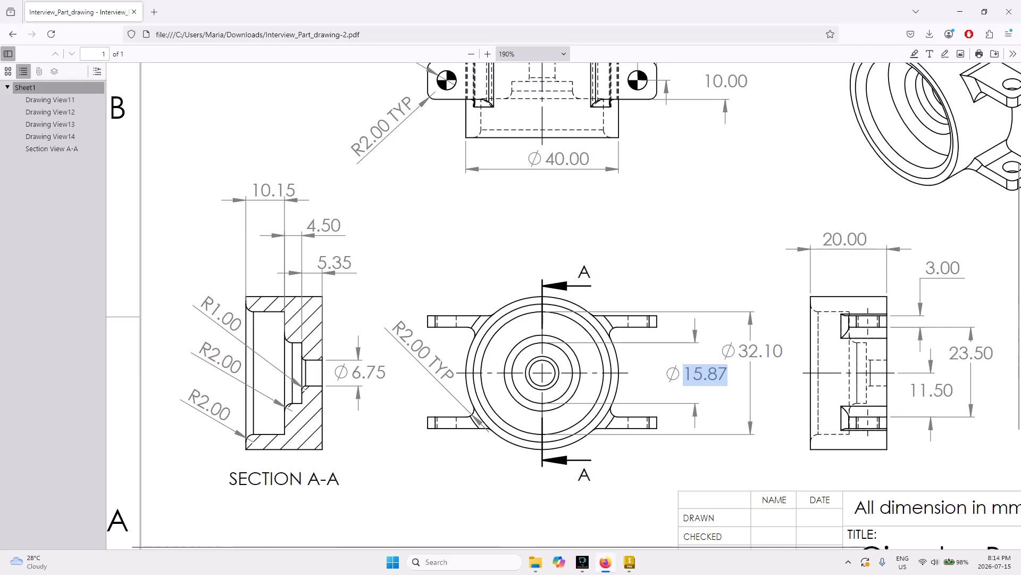
left_click_drag(737, 352, 783, 351)
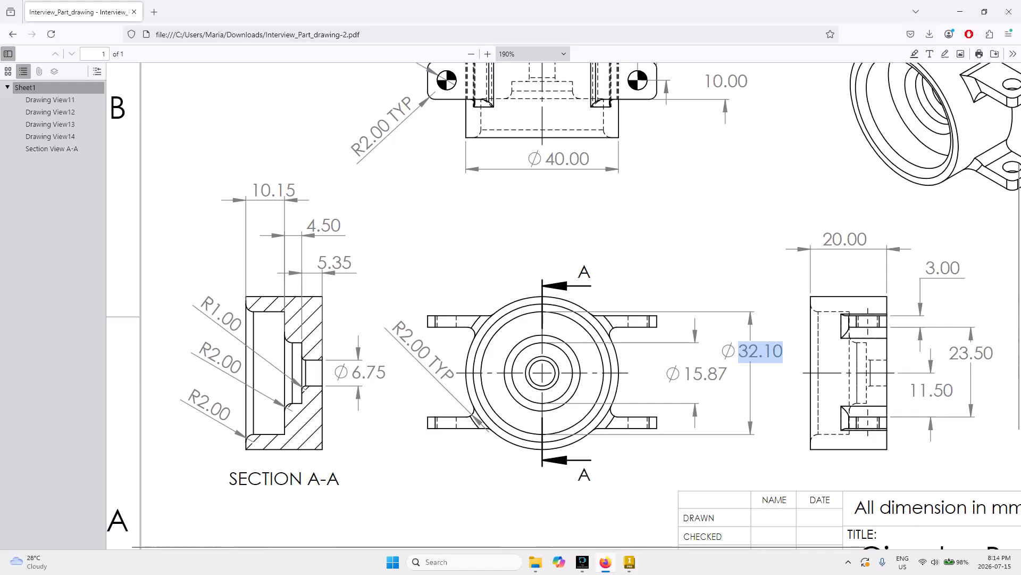
- Tile the PDF drawing beside Inventor again and draw a 20 mm vertical construction line upward from the origin
left_click_drag(692, 15, 290, 35)
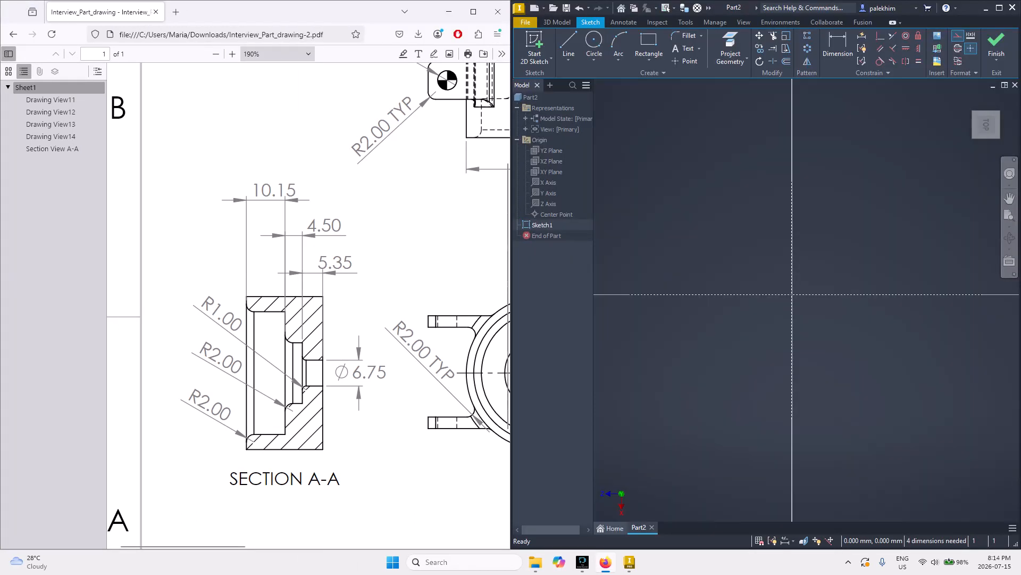
key("l")
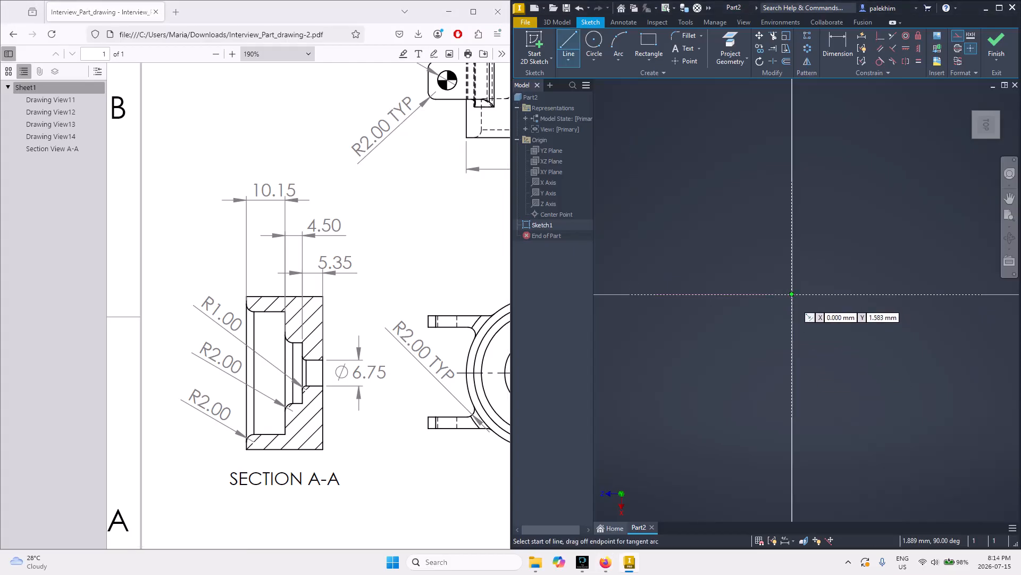
left_click(791, 294)
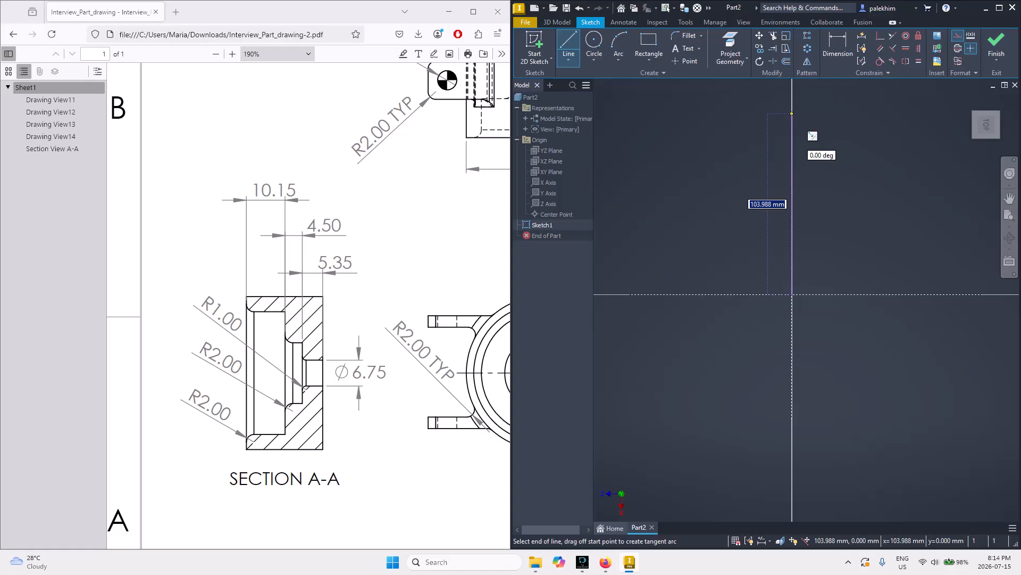
scroll(792, 246, "up", 2)
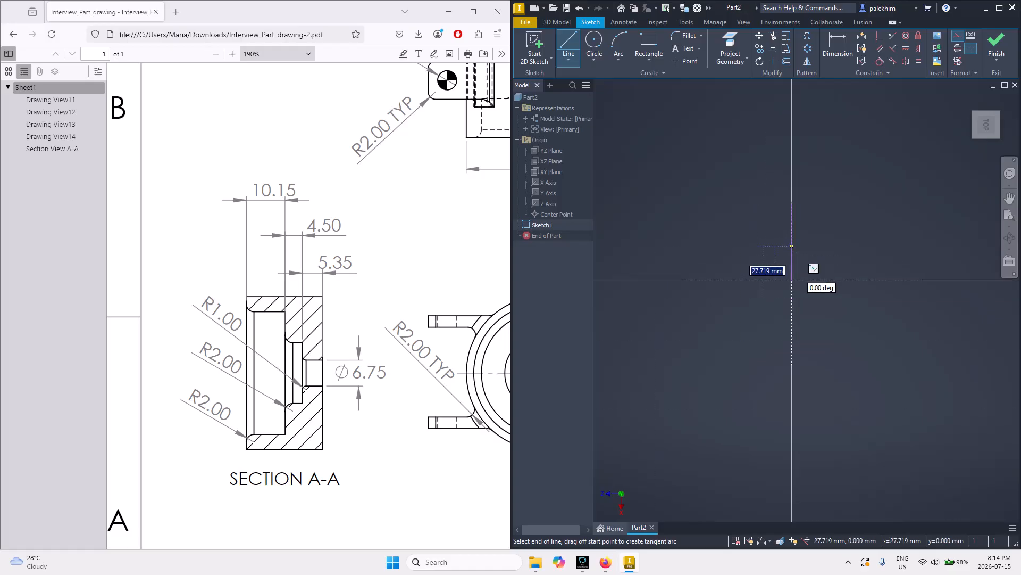
scroll(792, 271, "down", 3)
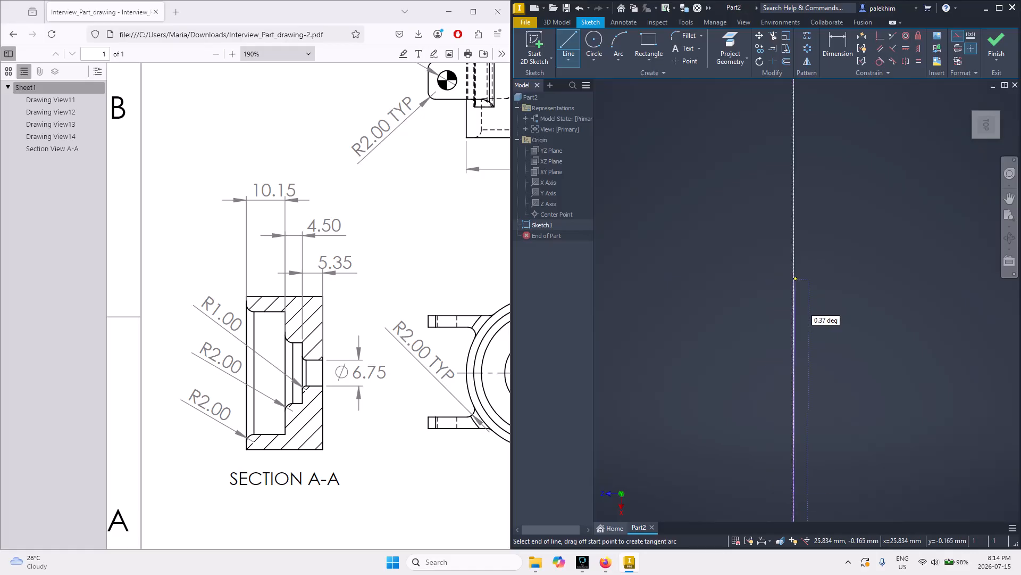
scroll(795, 278, "up", 2)
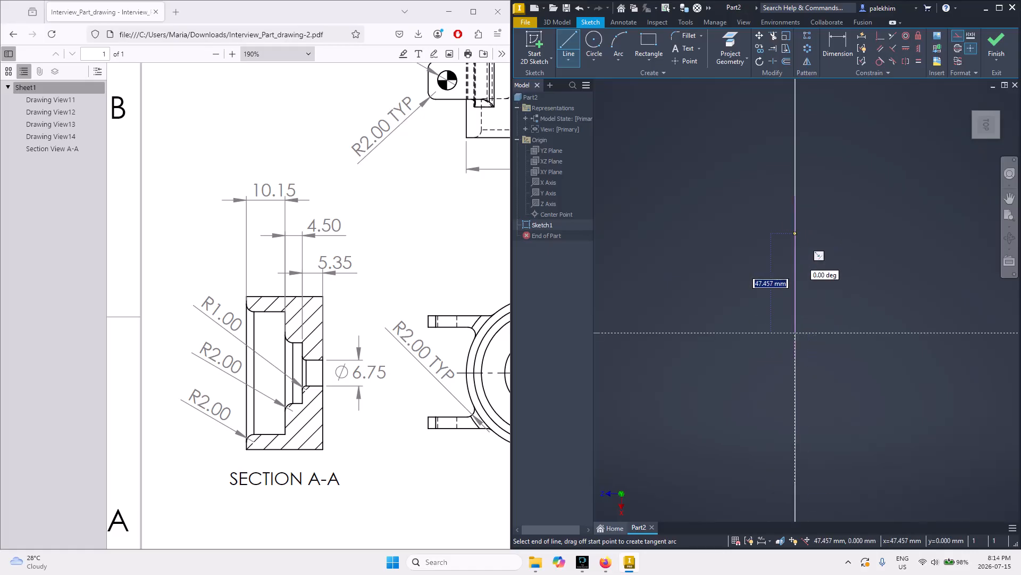
type("20")
key("Return")
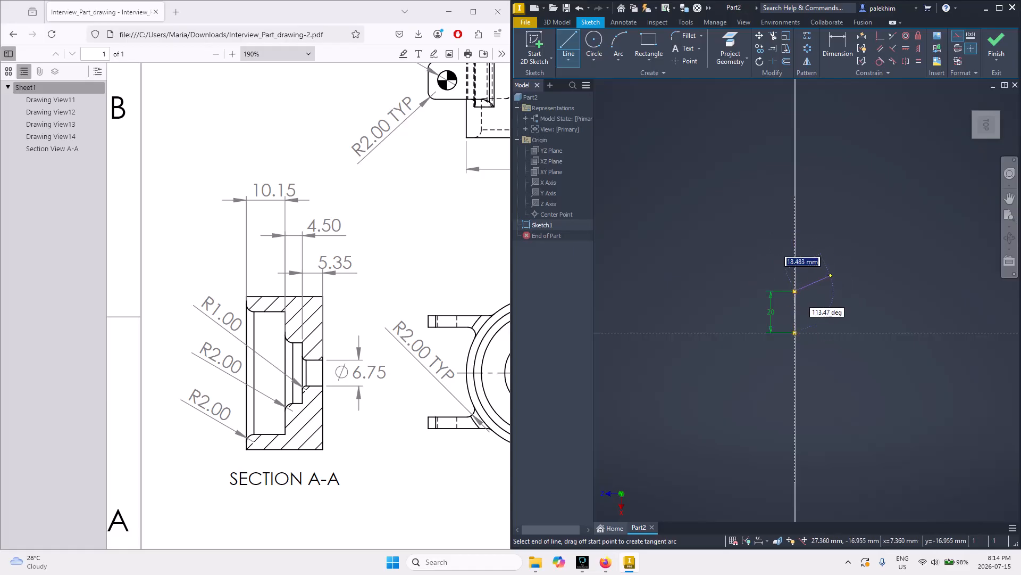
key("Escape")
key("Escape")
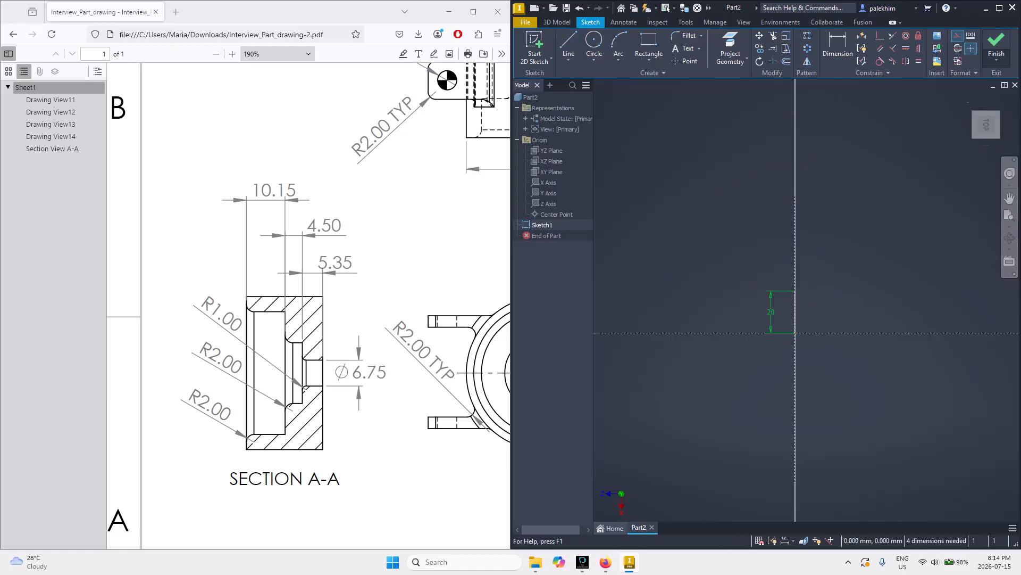
- Reposition the 20 mm dimension to the right of the vertical line
scroll(769, 180, "down", 3)
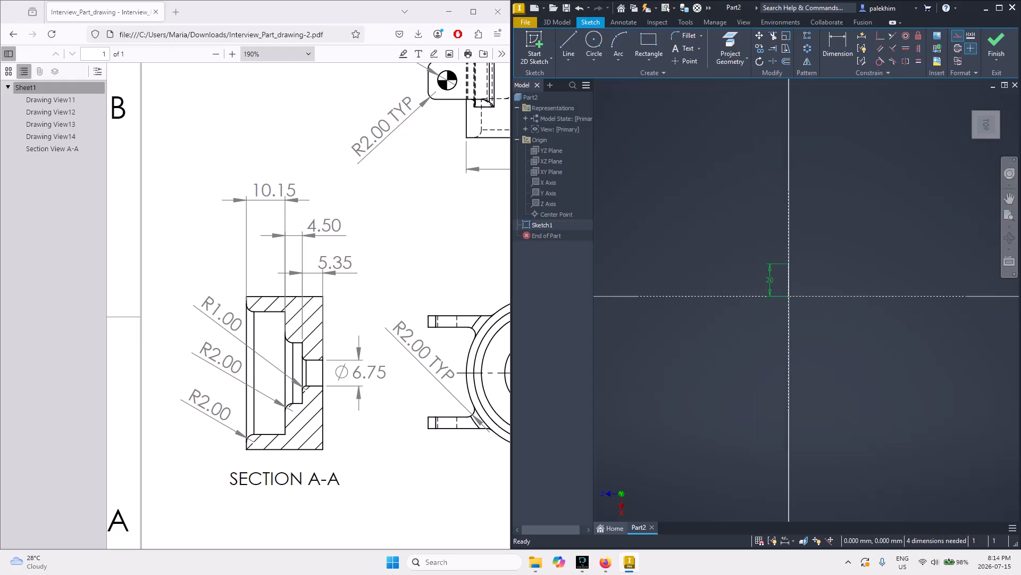
scroll(716, 346, "up", 7)
scroll(716, 346, "down", 3)
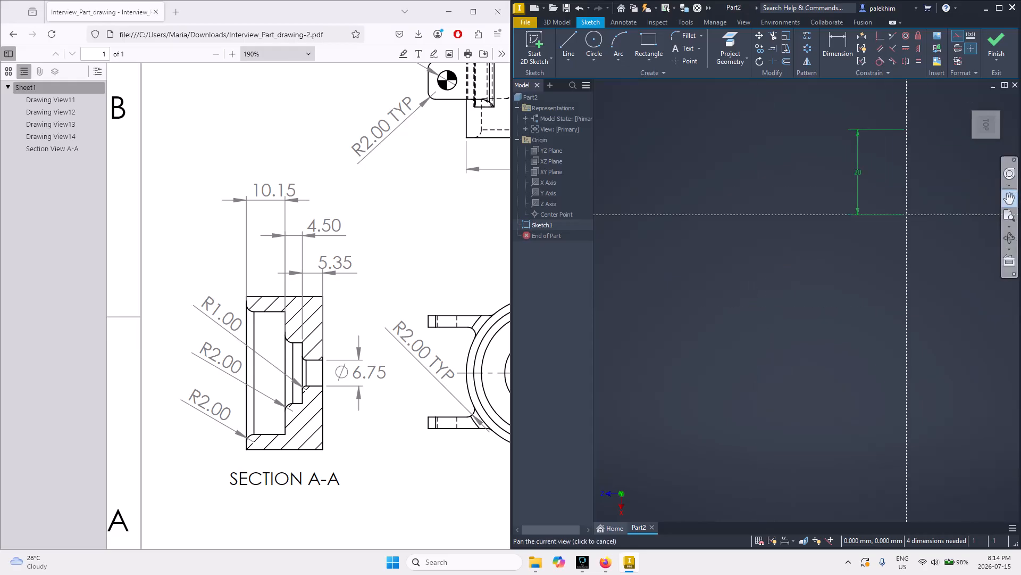
mouse_move(929, 217)
middle_mouse_down()
mouse_move(717, 345)
mouse_move(802, 316)
middle_mouse_up()
scroll(717, 345, "up", 6)
scroll(717, 344, "down", 4)
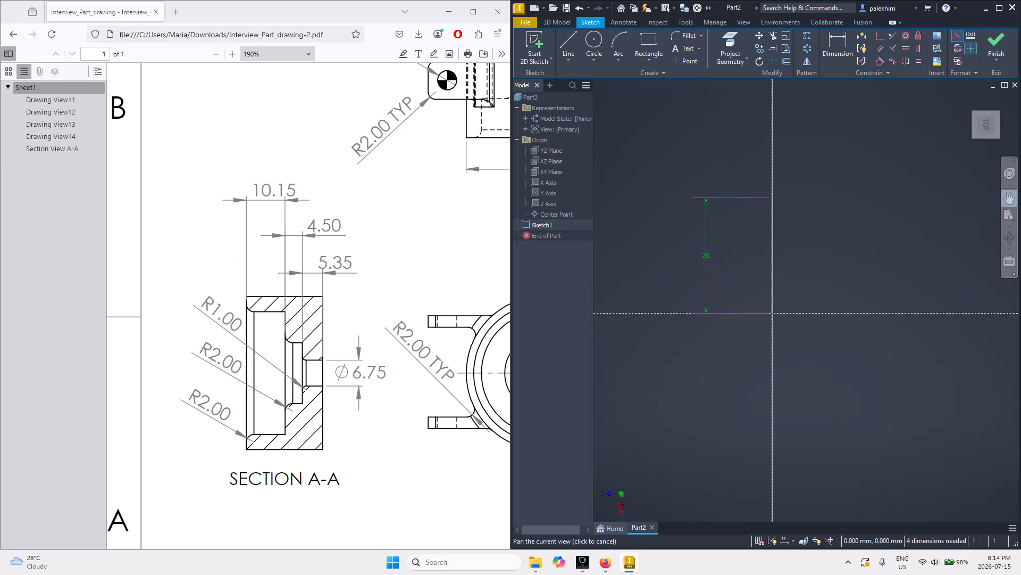
key("Escape")
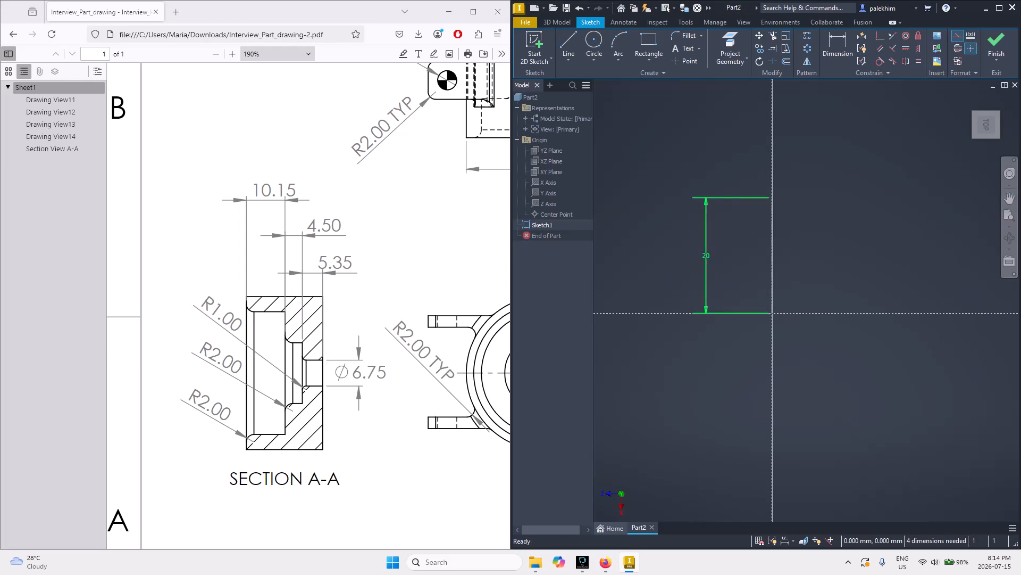
left_click_drag(706, 256, 792, 247)
left_click(616, 262)
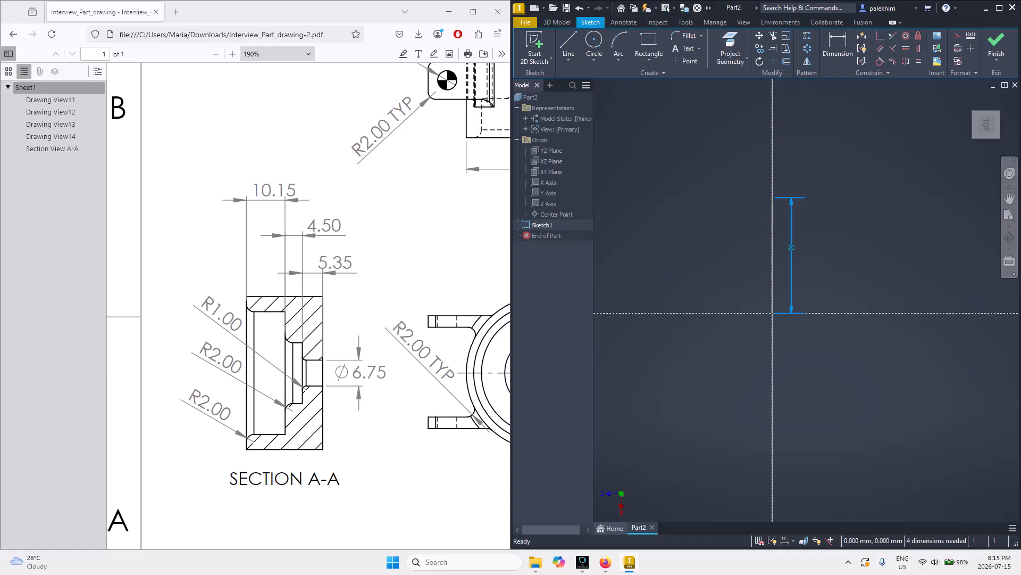
key("Escape")
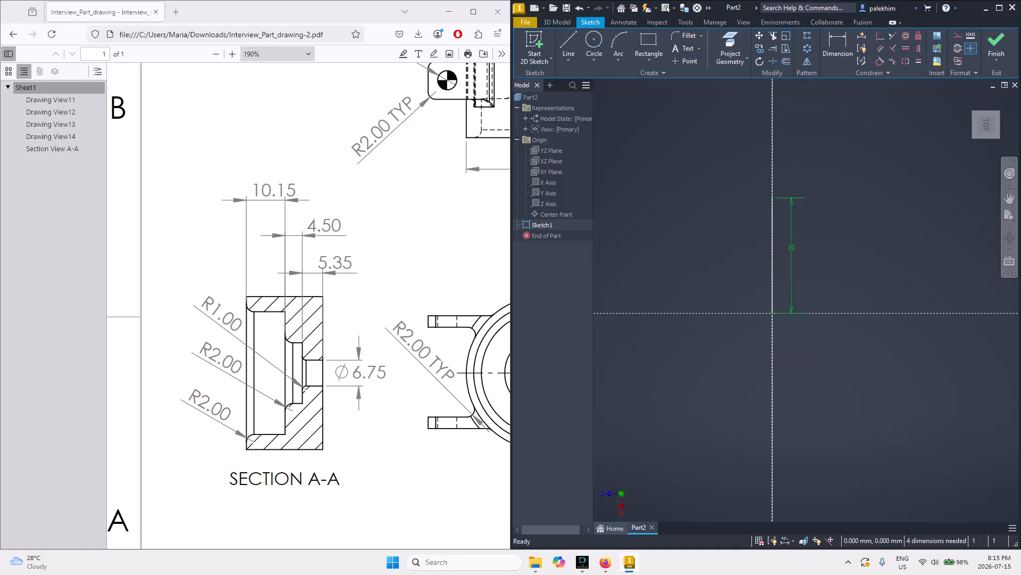
- Draw a solid vertical line from the origin to the upper end of the 20 mm construction line
left_click(569, 44)
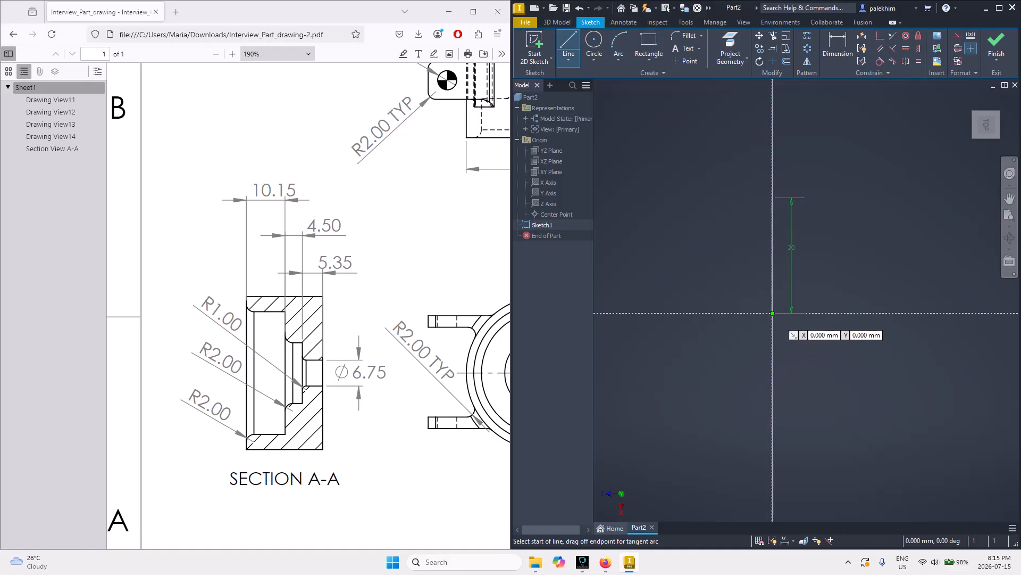
left_click(773, 315)
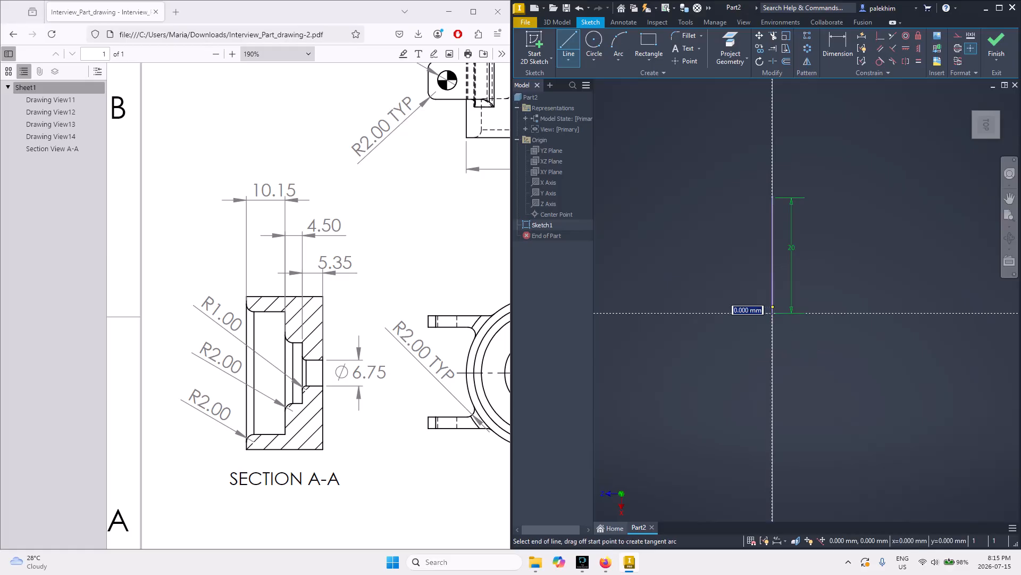
key("Return")
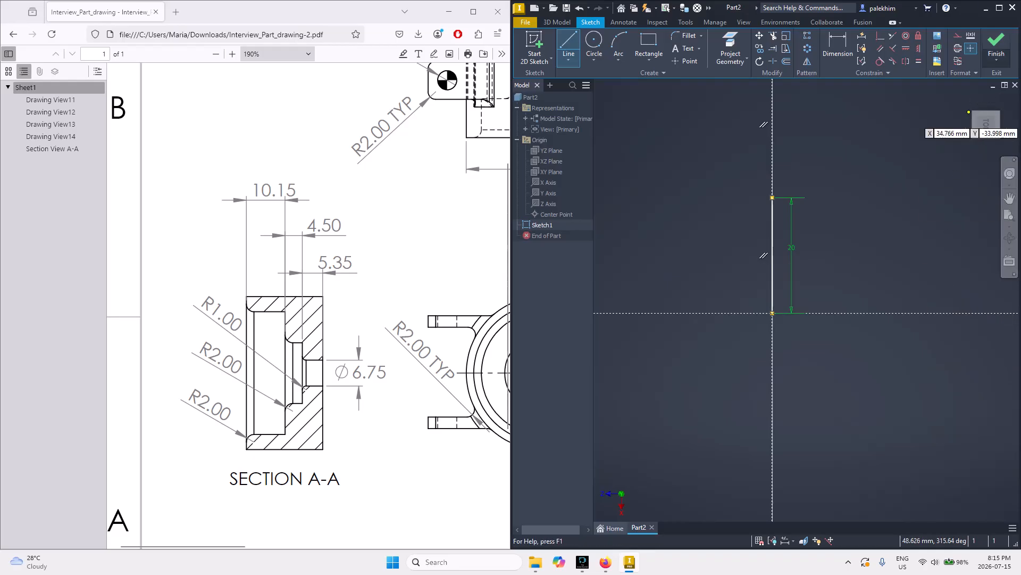
- Maximize the Inventor window and set the sketch line format colour to a custom bright blue from the basic colours
left_click(999, 8)
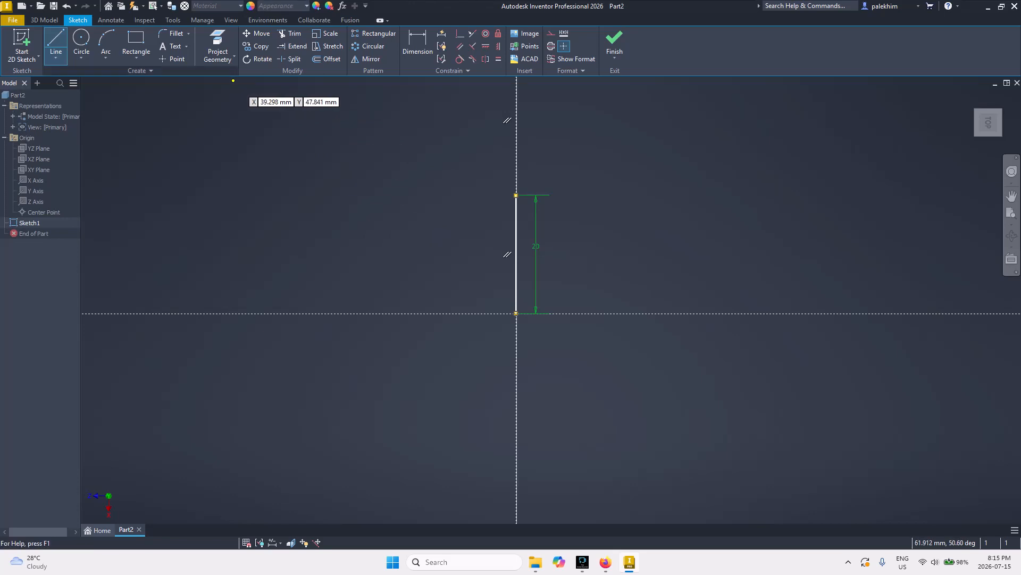
left_click(572, 71)
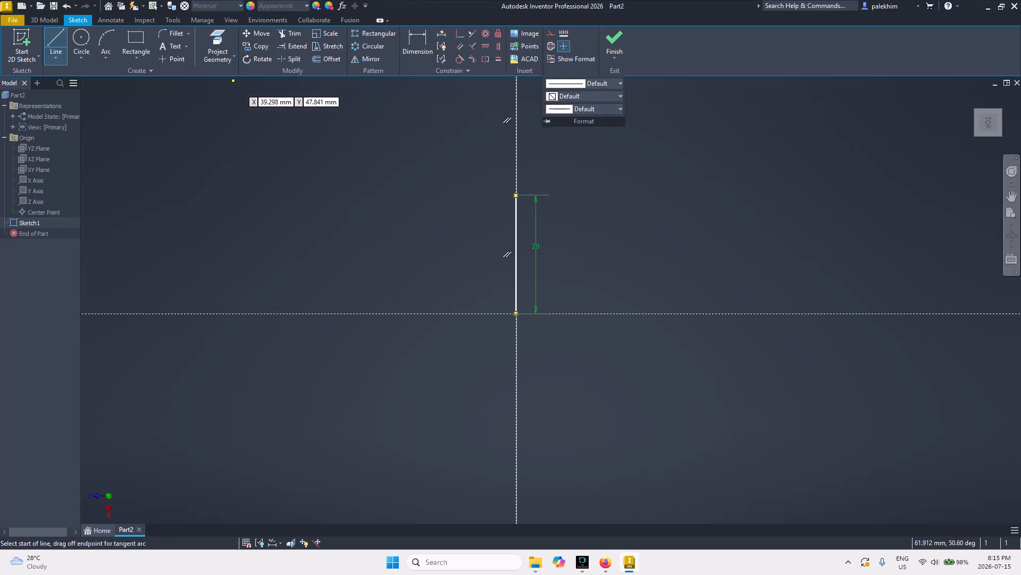
left_click(590, 96)
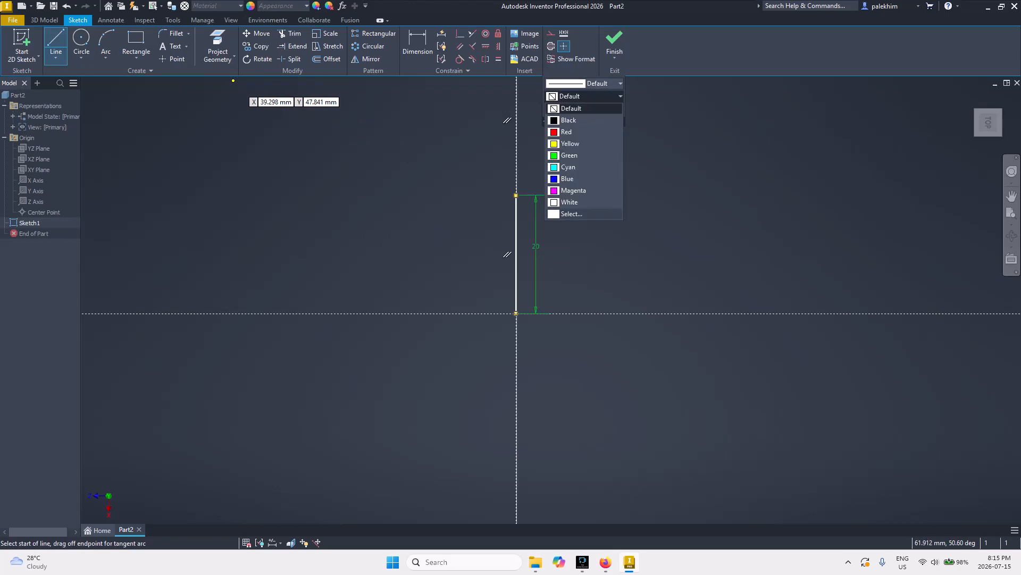
left_click(572, 213)
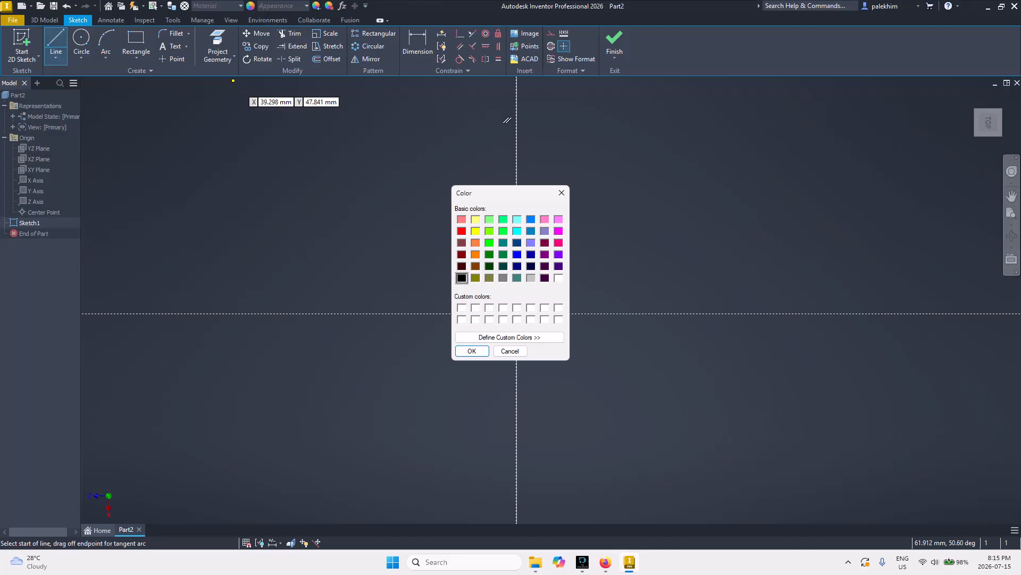
left_click(531, 218)
left_click(472, 351)
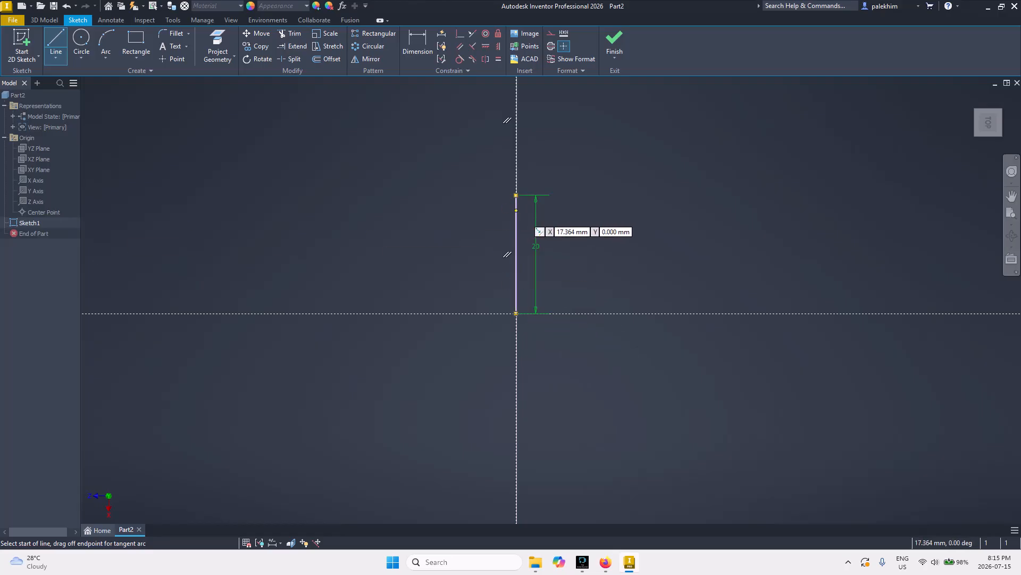
- Leave the Line command and delete the solid vertical line above the origin
right_click(516, 210)
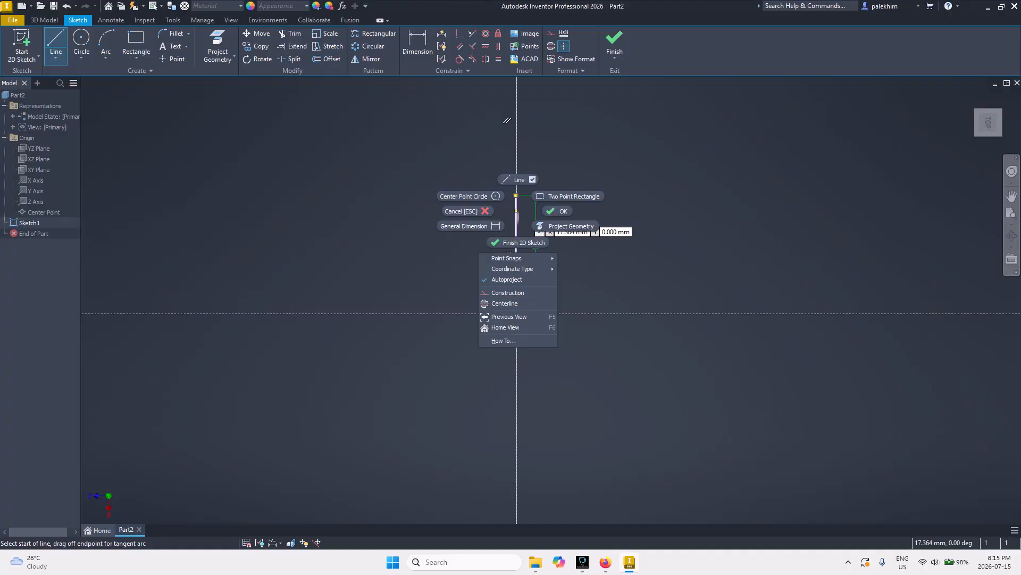
key("Escape")
key("Escape")
right_click(516, 226)
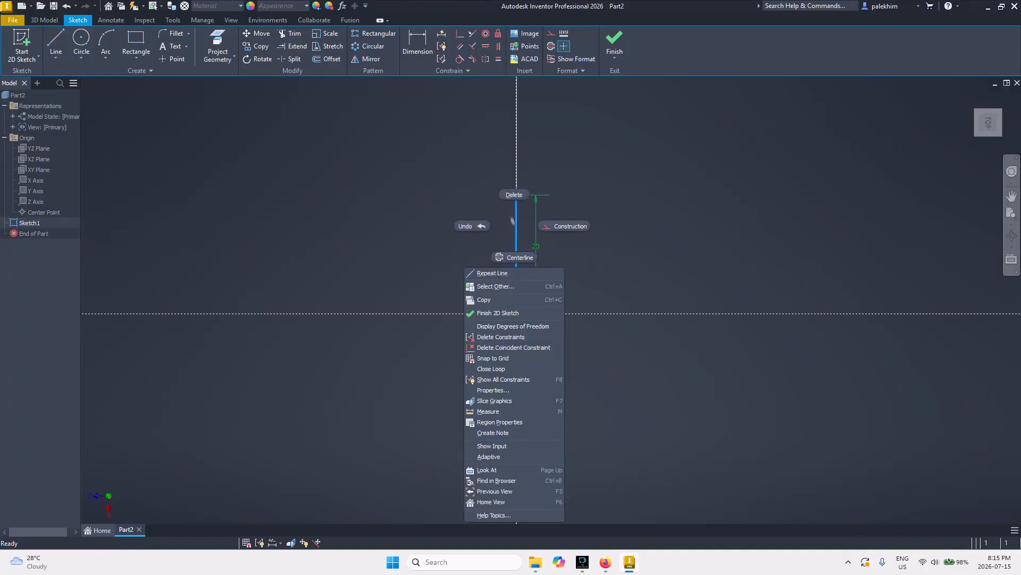
left_click(514, 195)
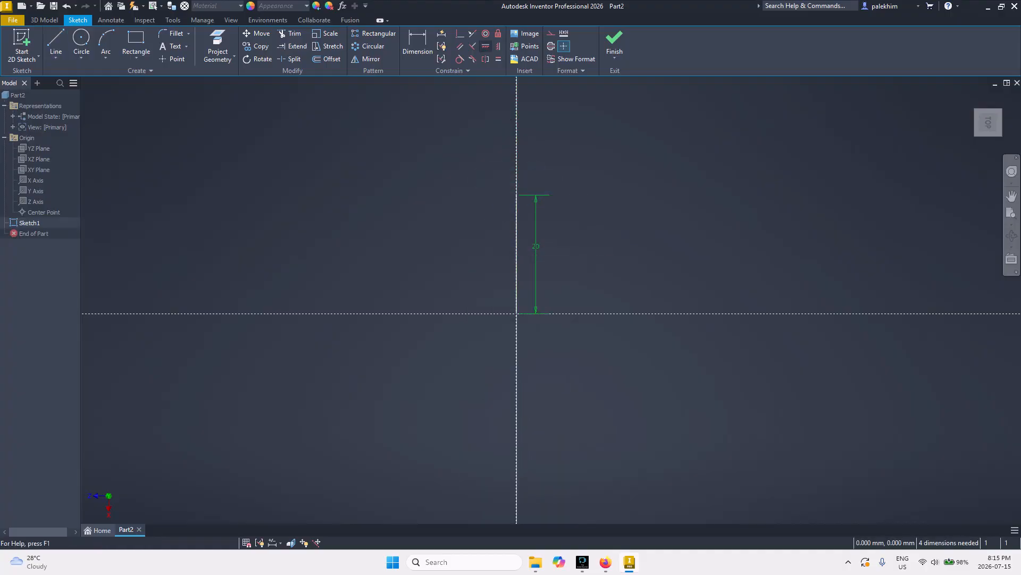
- Redraw the vertical line in blue from the origin to the upper end of the 20 mm construction line
left_click(55, 42)
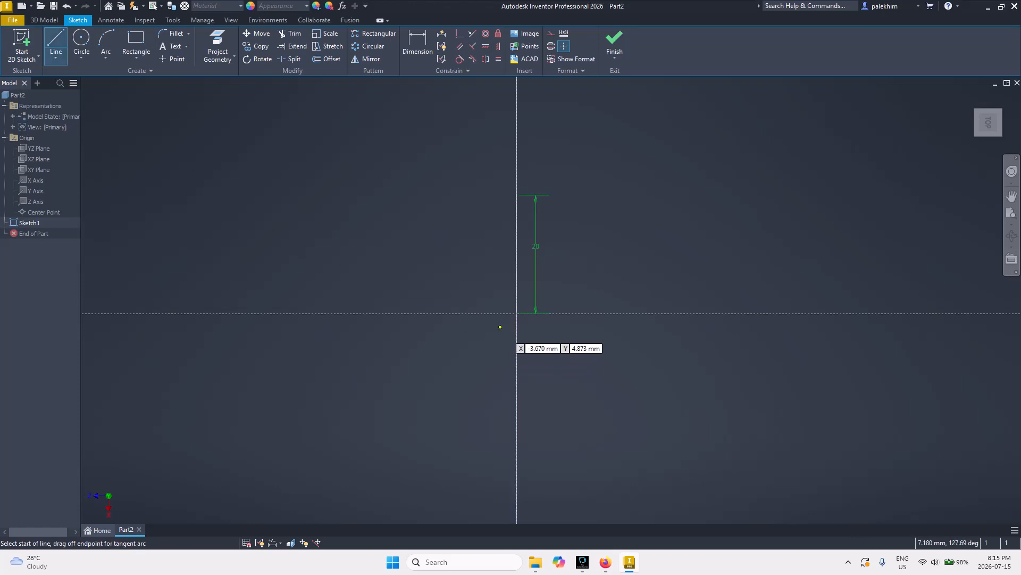
left_click(516, 313)
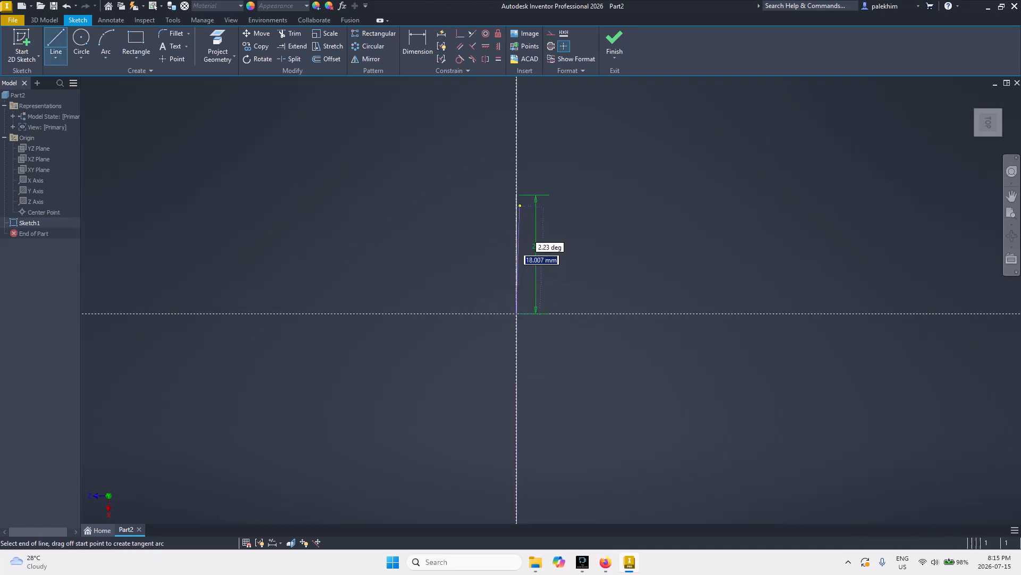
left_click(534, 215)
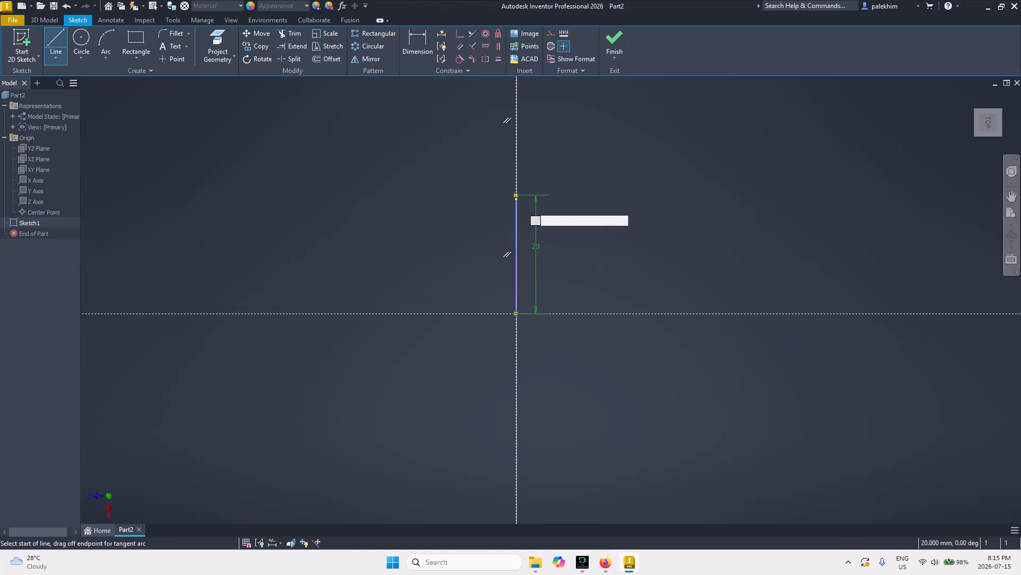
key("Escape")
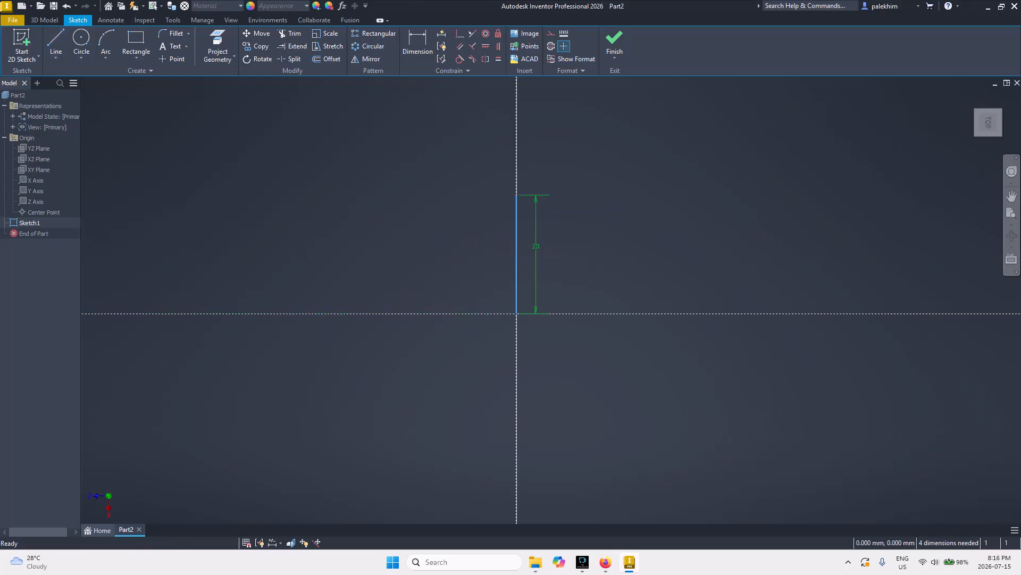
- Check the Section A-A dimensions in the PDF drawing, return to Inventor and place a point on the vertical line about 4.8 mm above the origin
left_click(606, 562)
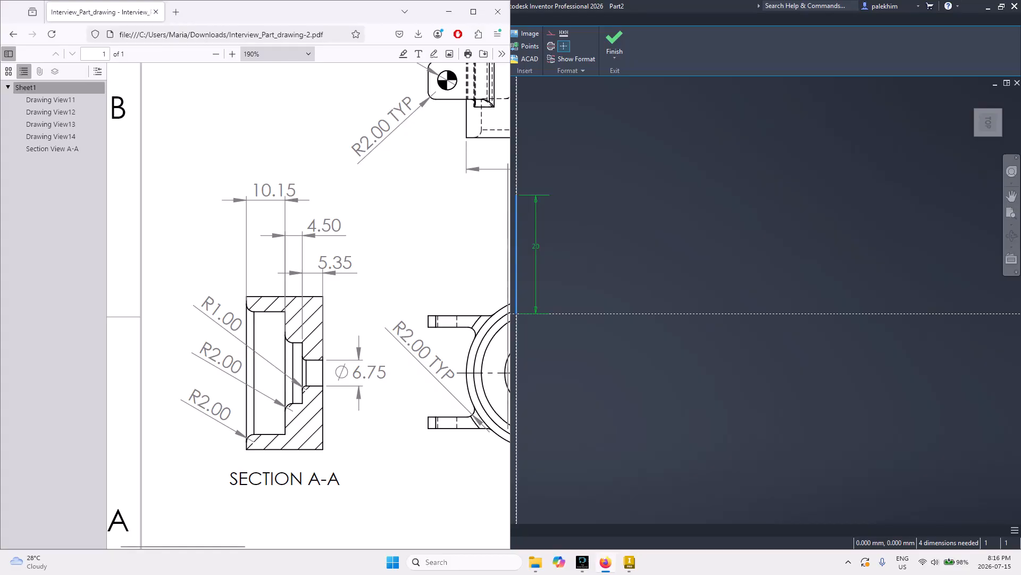
scroll(309, 306, "up", 2)
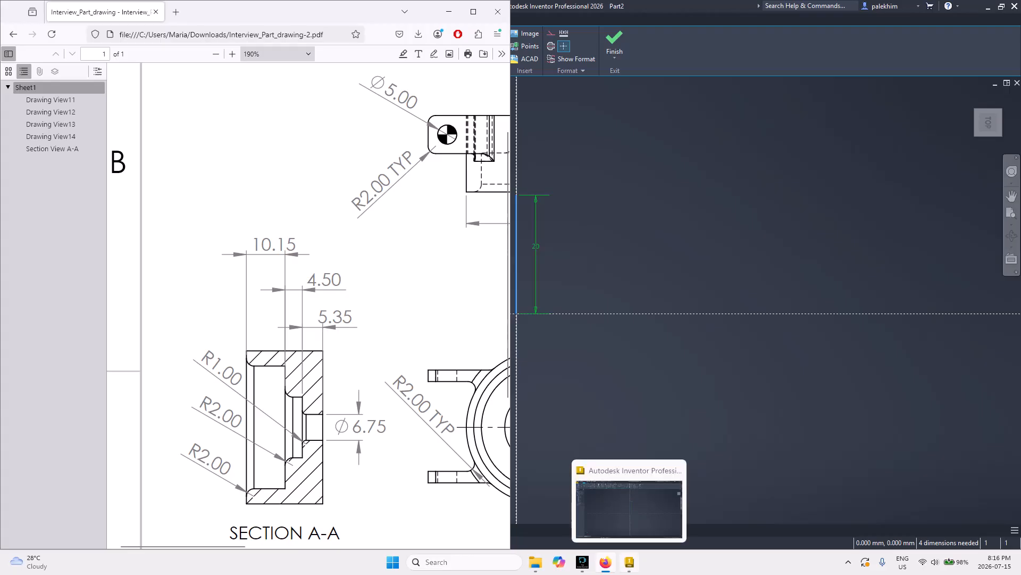
left_click(629, 562)
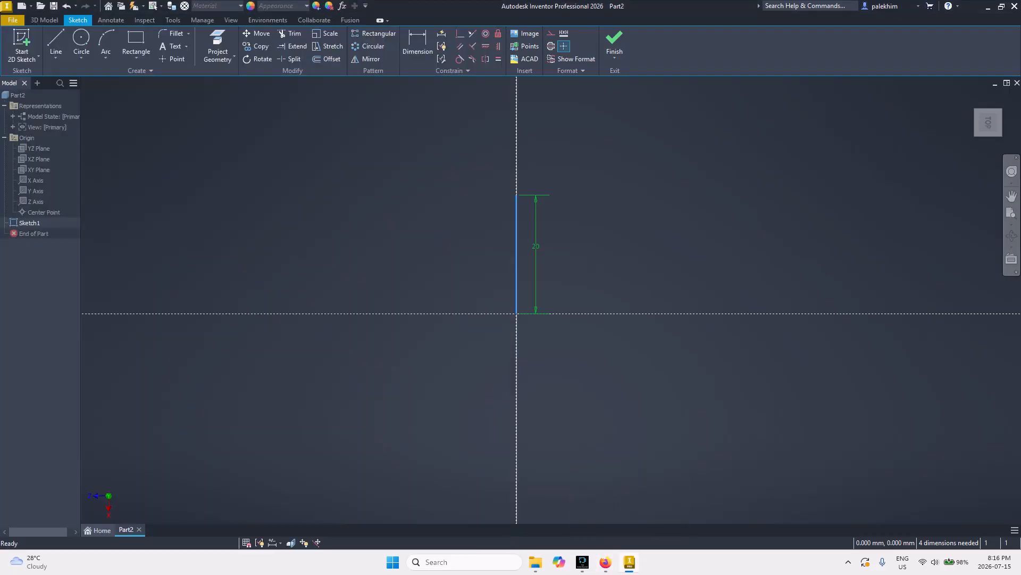
key("alt+Tab")
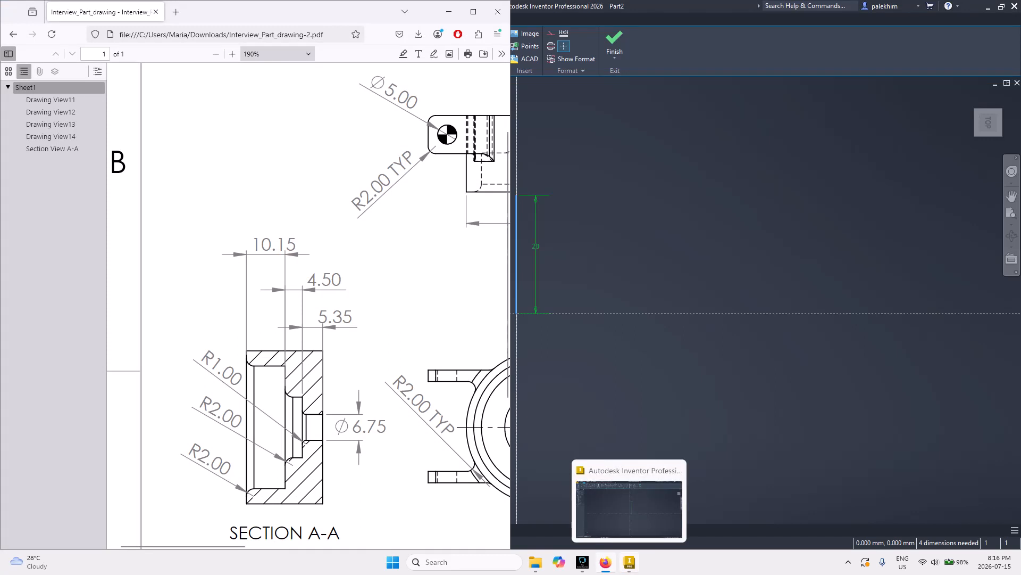
left_click(629, 562)
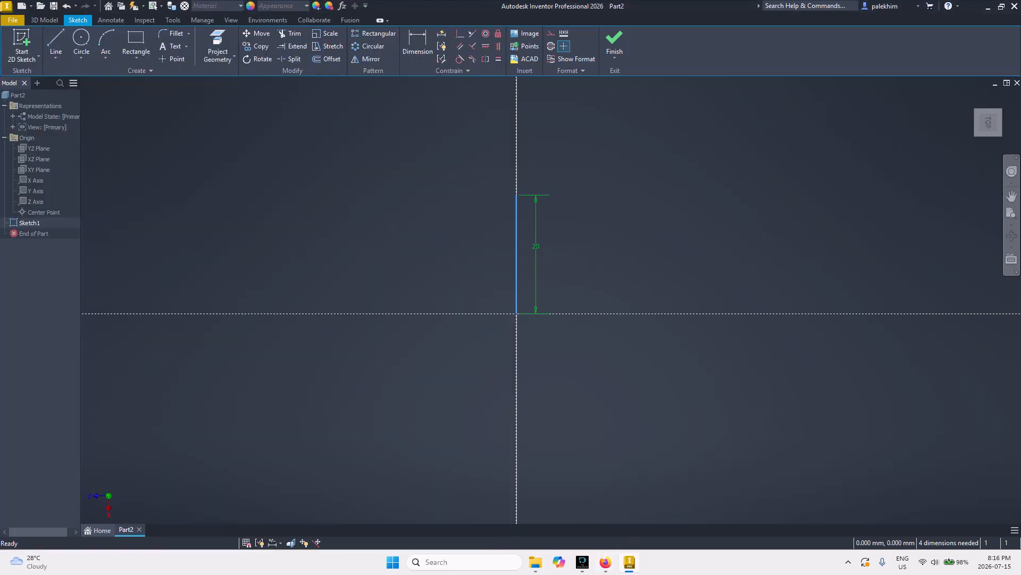
scroll(522, 307, "up", 3)
scroll(522, 307, "down", 6)
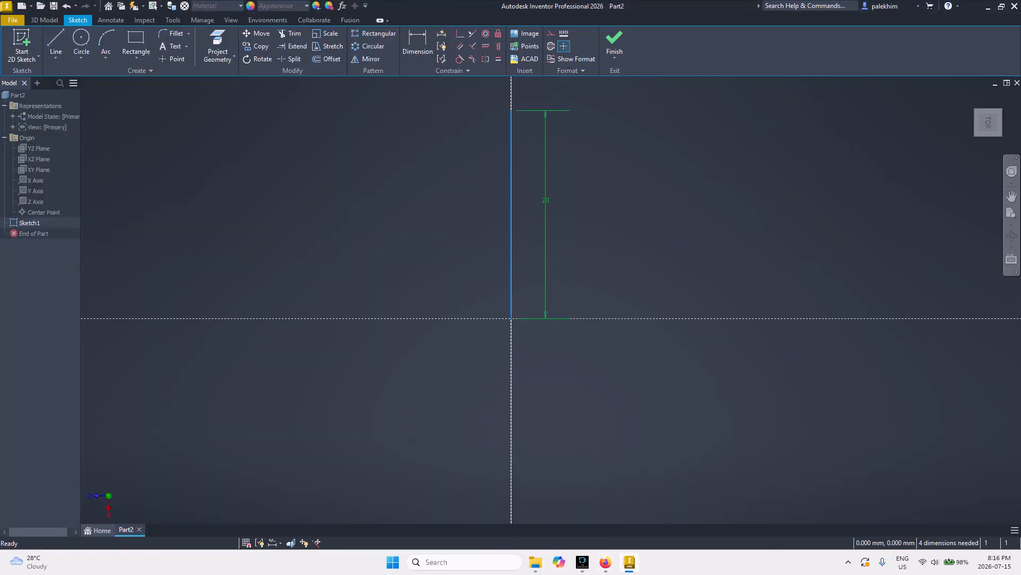
scroll(523, 307, "down", 3)
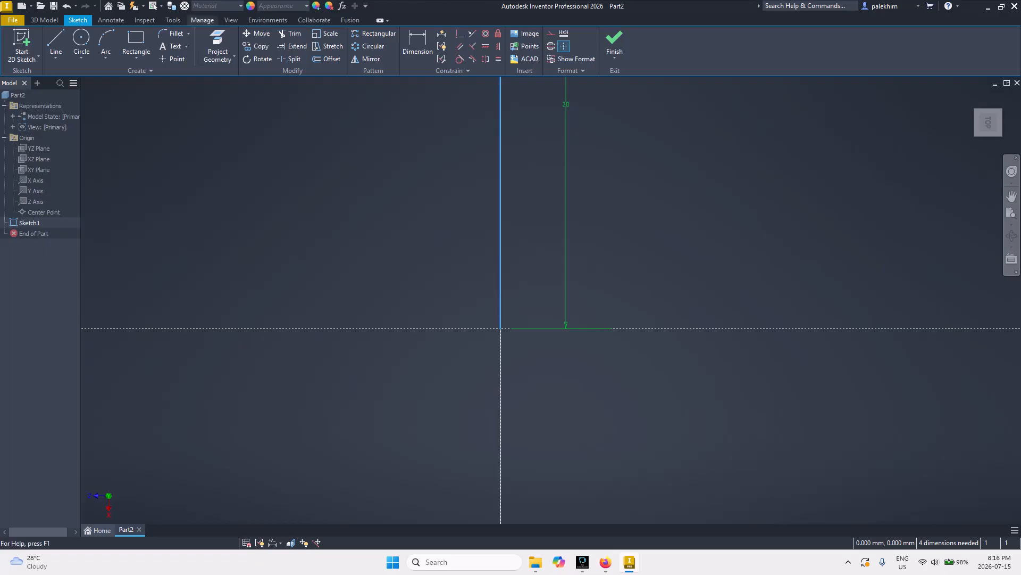
left_click(174, 58)
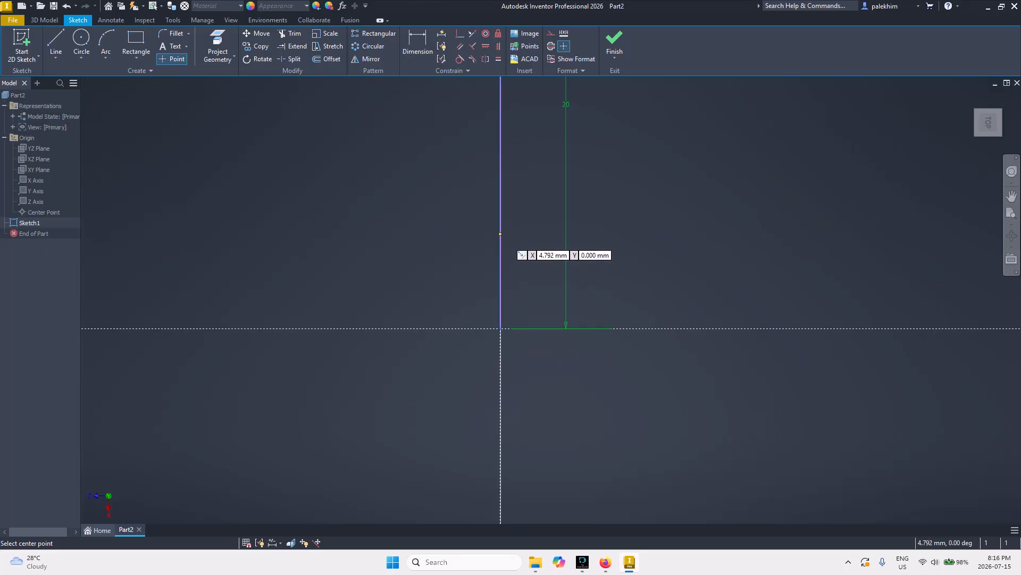
left_click(500, 234)
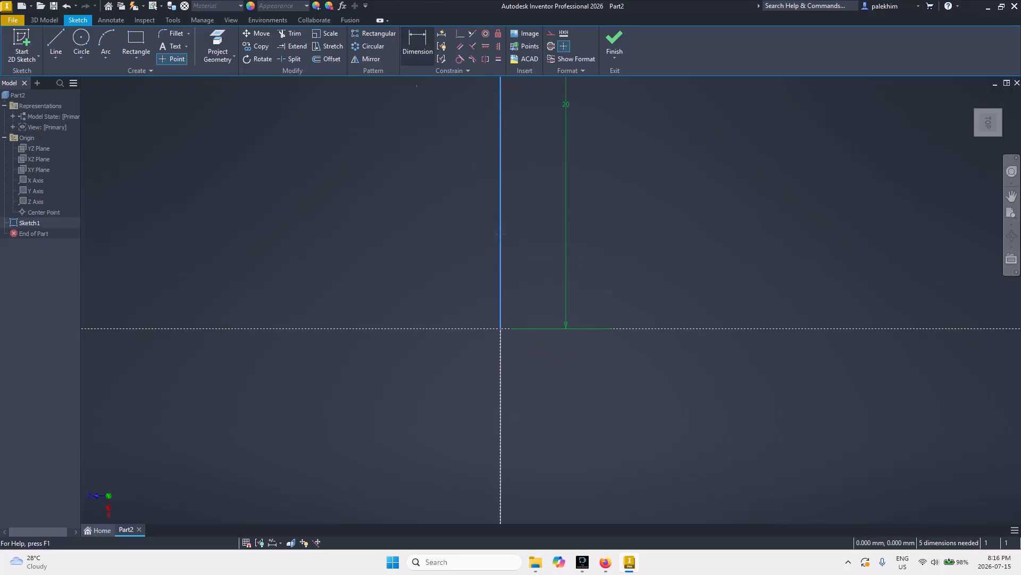
- Dimension the point's height above the origin at 3.375 mm
key("d")
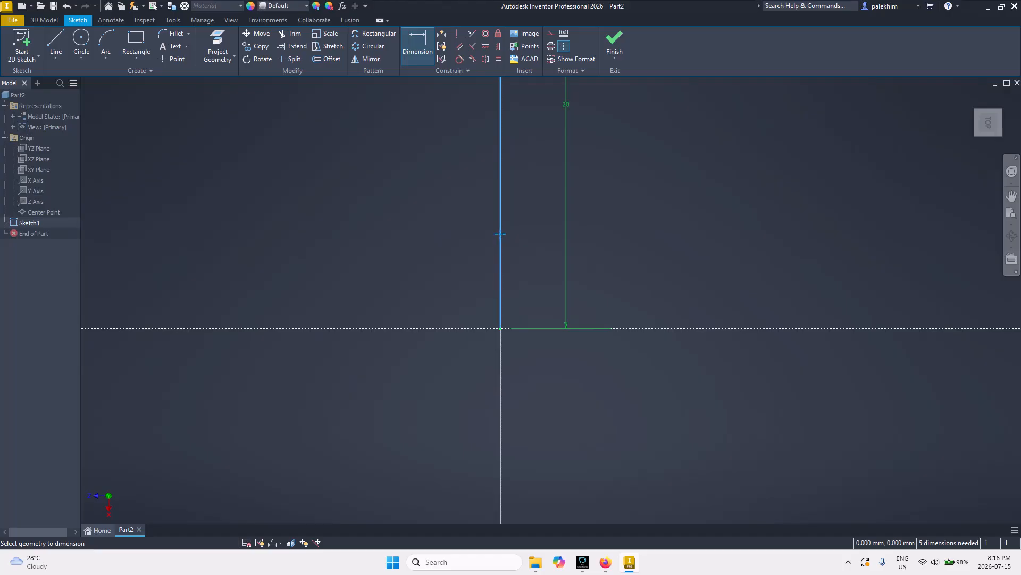
left_click(500, 329)
left_click(529, 291)
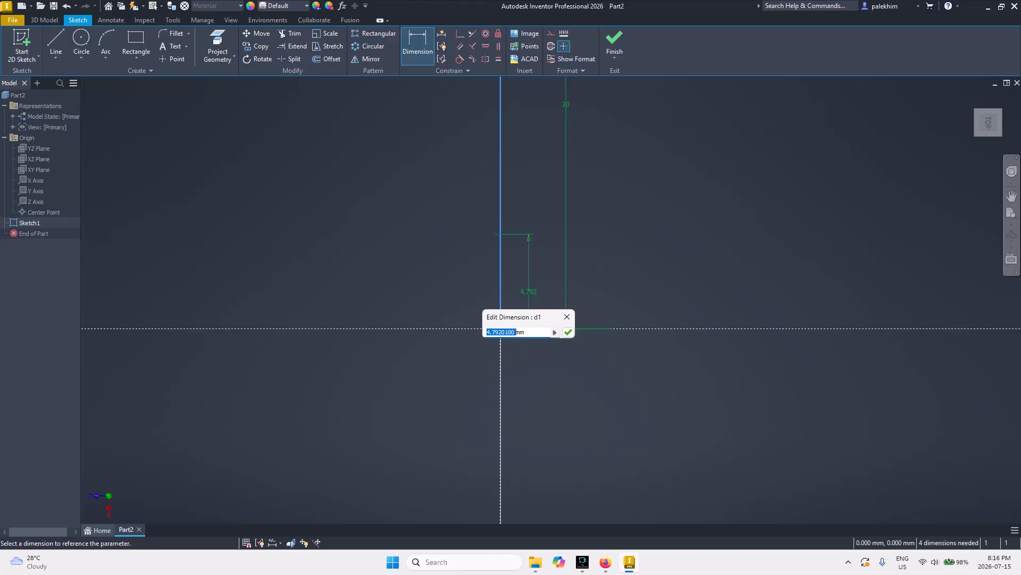
type("2.5")
key("Return")
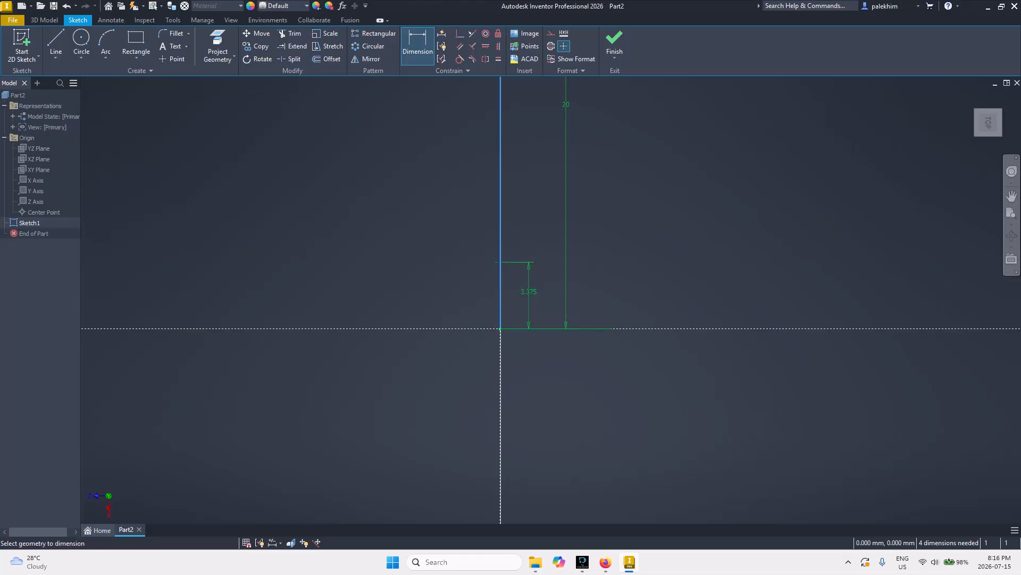
- Consult Section A-A in the PDF drawing again and draw a 5.35 mm horizontal line from the point toward the left
left_click(605, 562)
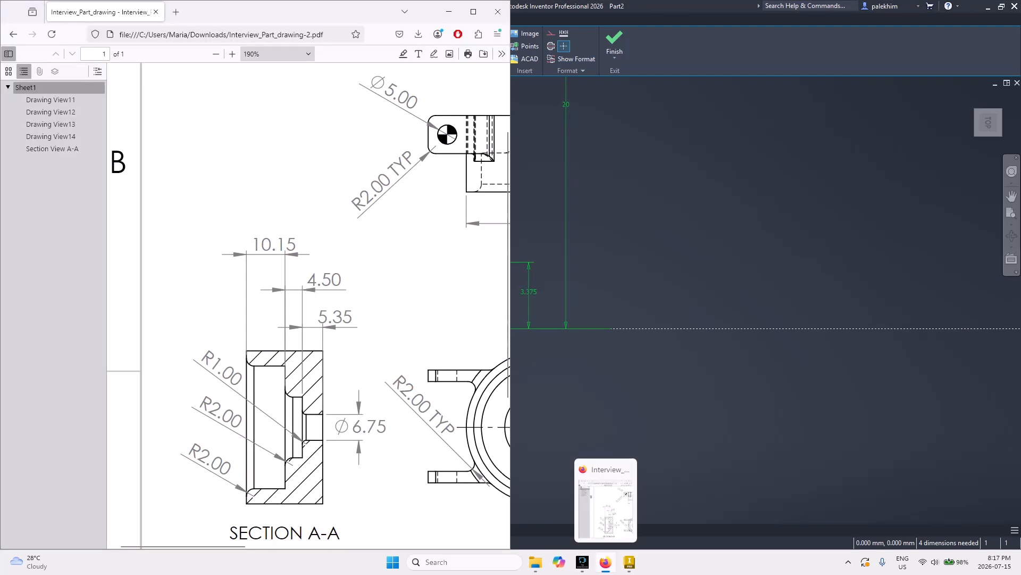
left_click(605, 562)
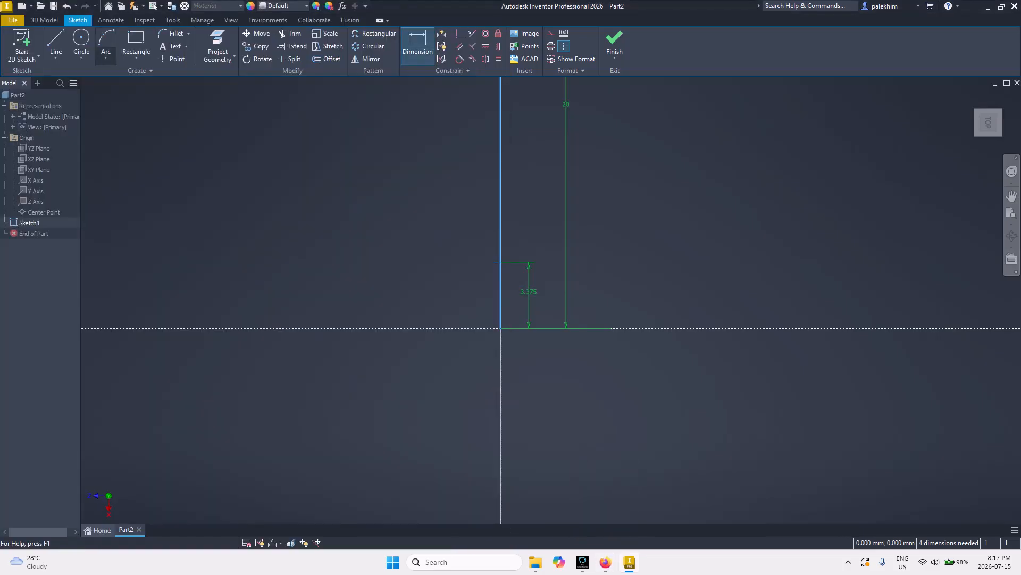
key("l")
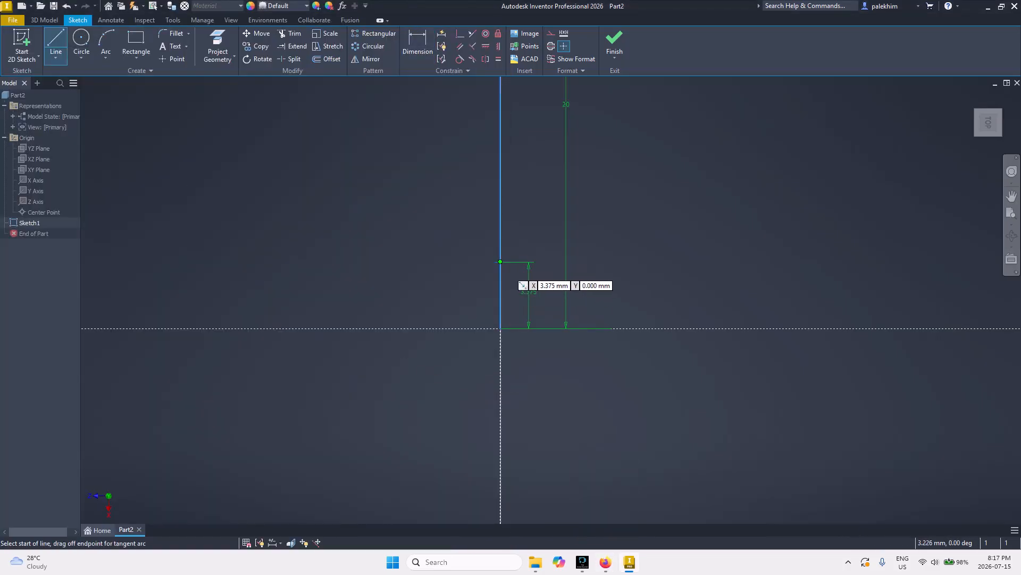
left_click(500, 261)
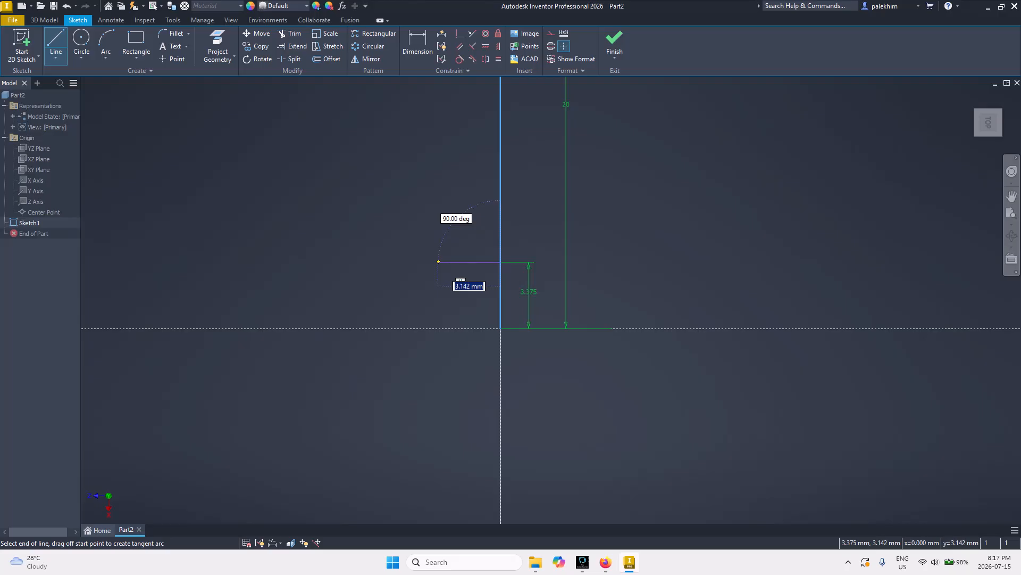
type("5.35")
key("Return")
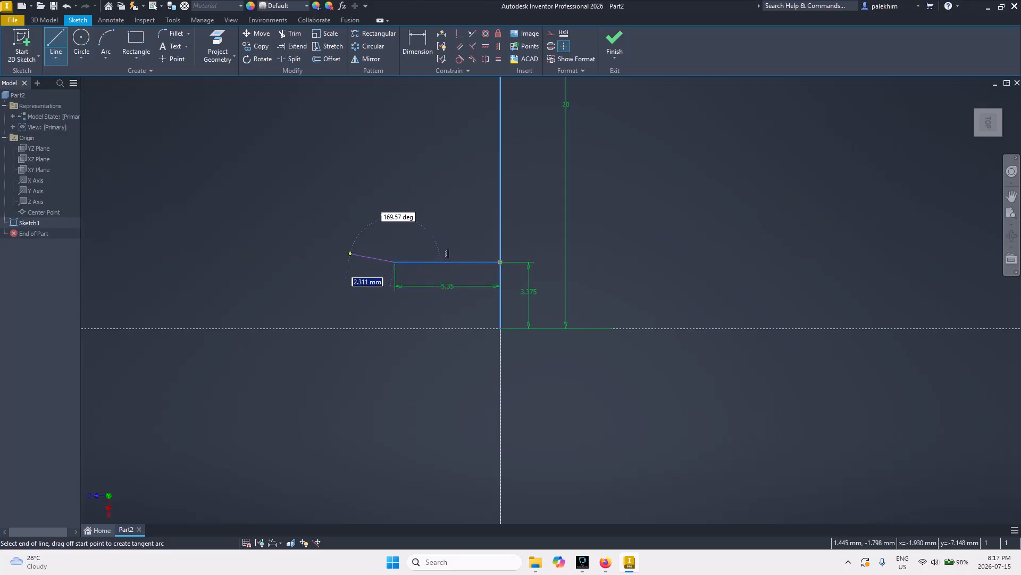
key("Escape")
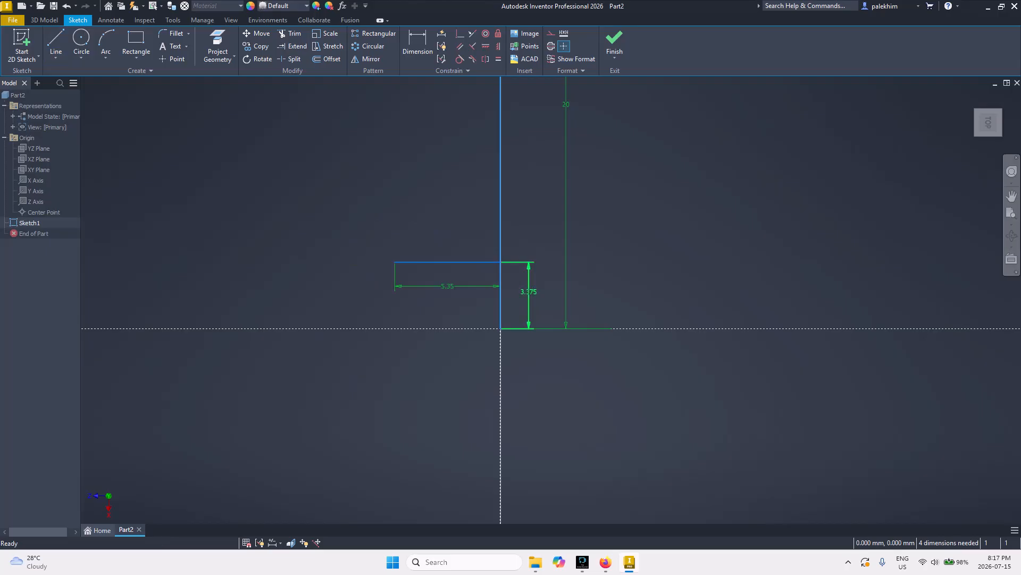
- Examine the bore and outer diameters in the other PDF drawing views and return to the Inventor sketch
scroll(441, 220, "down", 5)
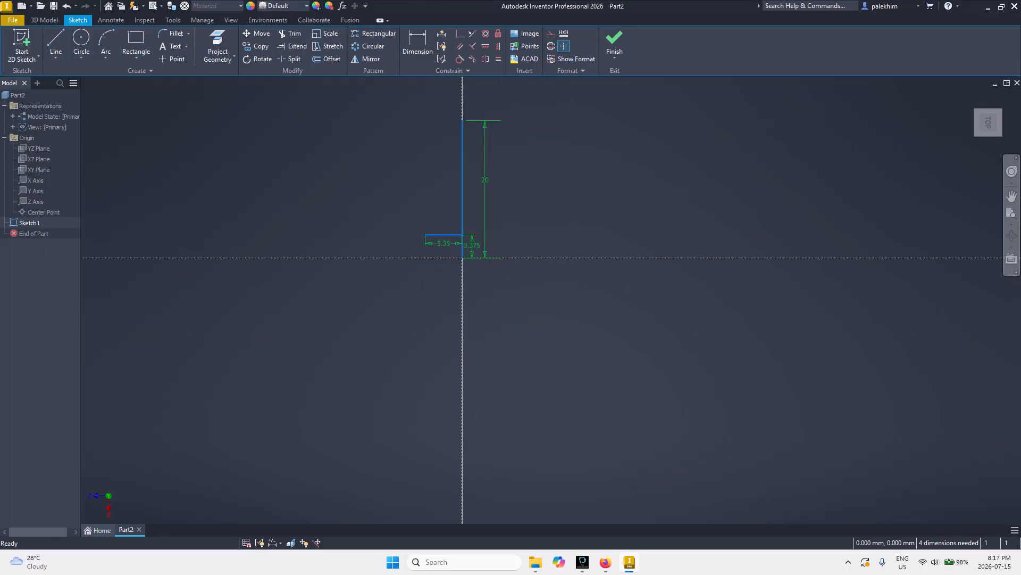
left_click(605, 562)
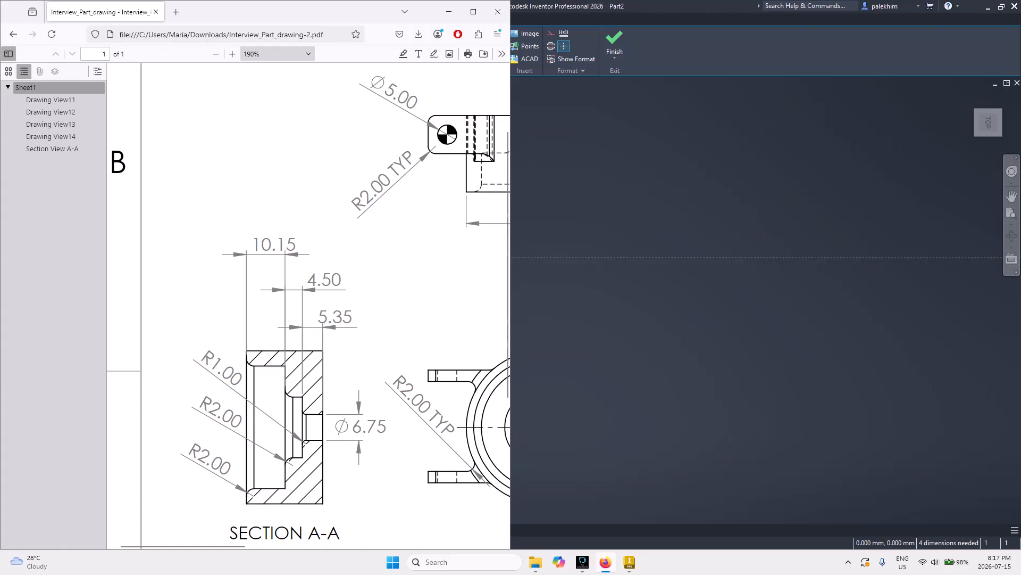
scroll(308, 303, "right", 5)
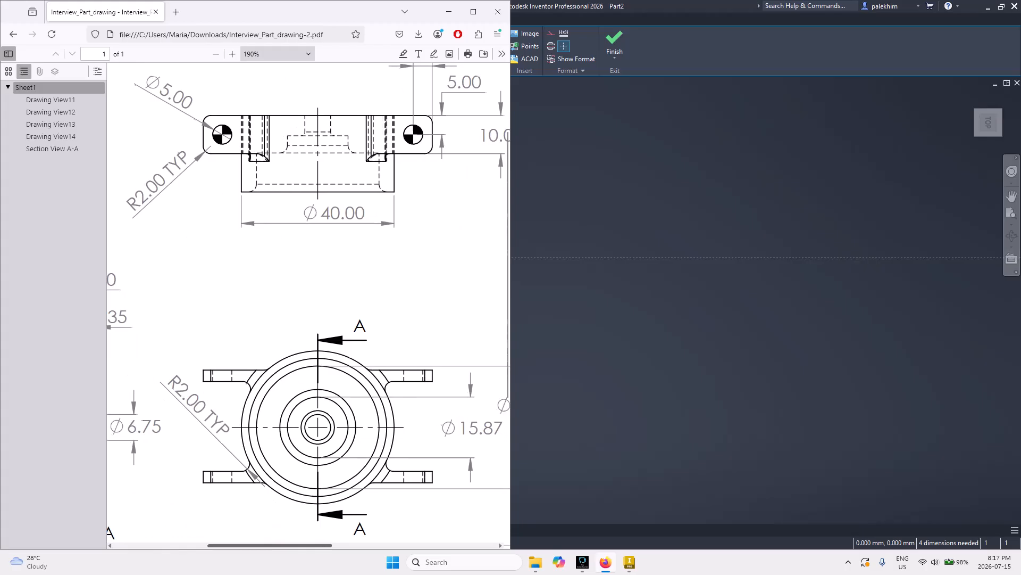
scroll(309, 303, "left", 1)
scroll(309, 304, "right", 1)
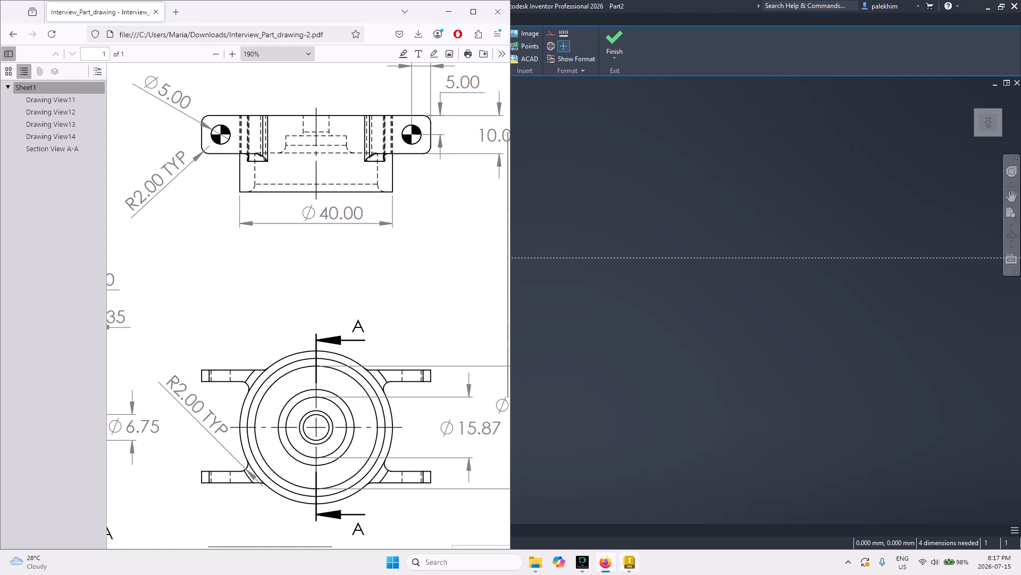
key("alt+Tab")
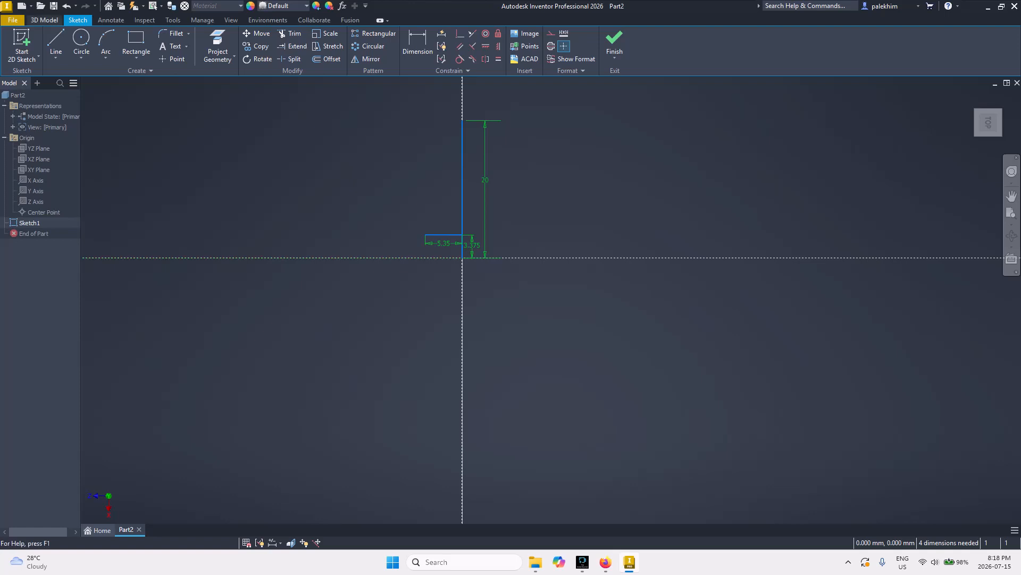
- Draw a 4.56 mm vertical line upward from the left end of the 5.35 mm horizontal line
left_click(55, 42)
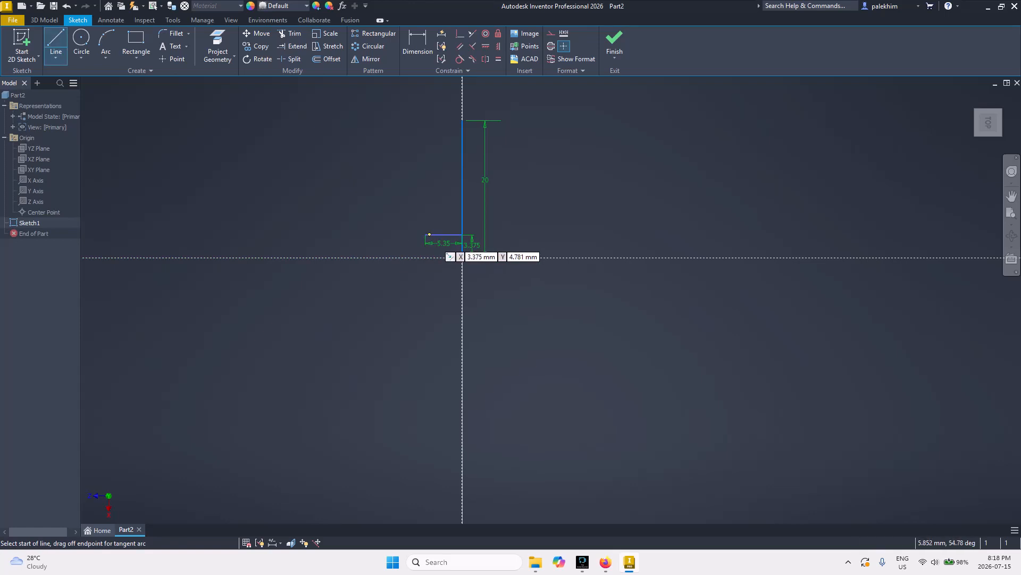
left_click(425, 234)
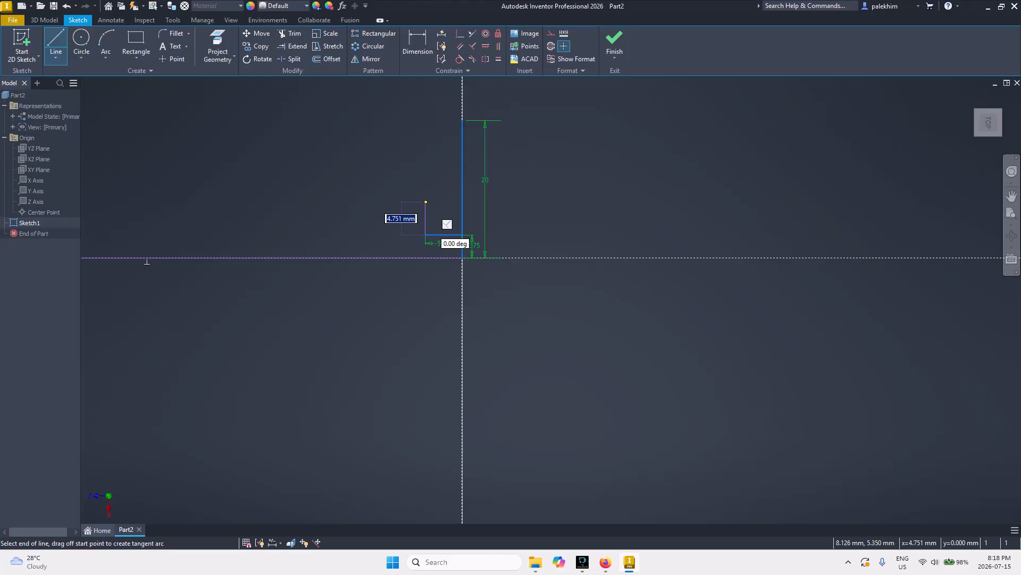
type("4.56")
key("Return")
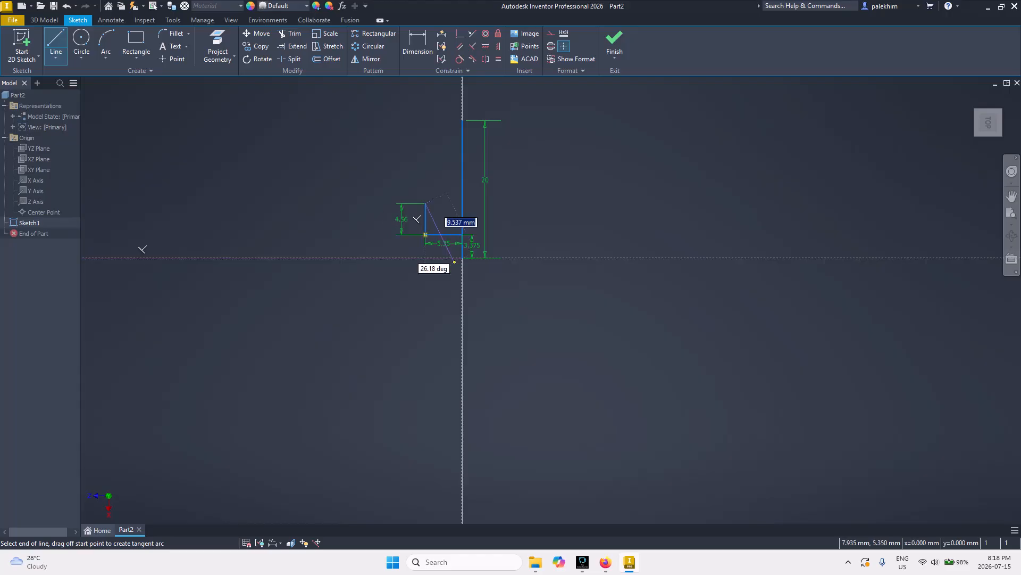
key("Escape")
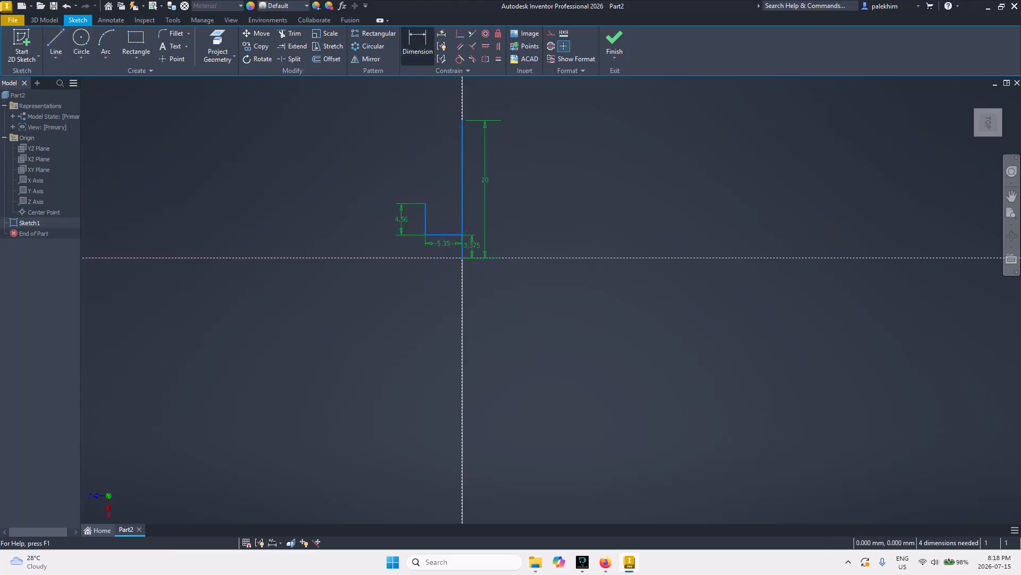
key("d")
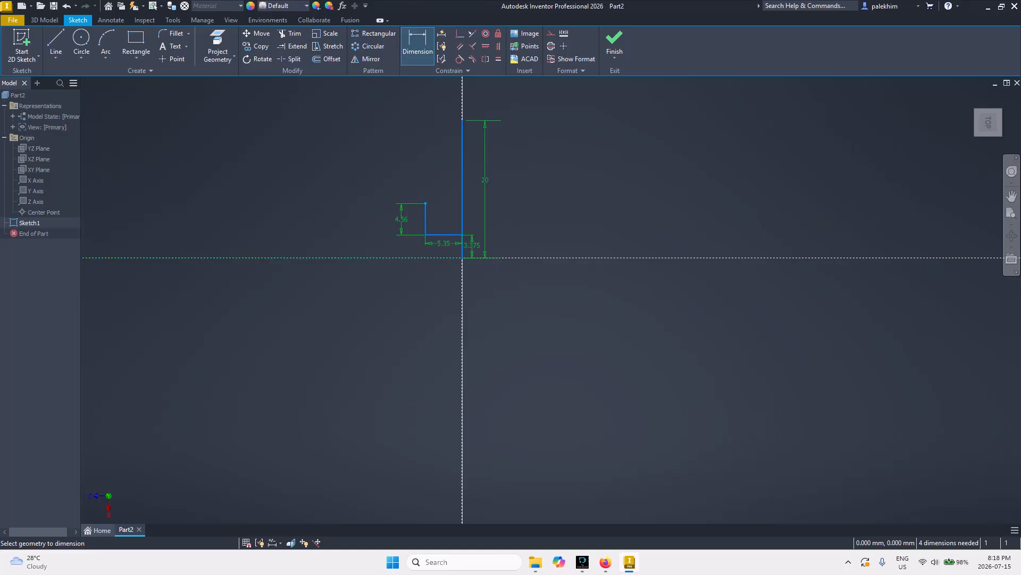
left_click(428, 258)
key("Escape")
key("Escape")
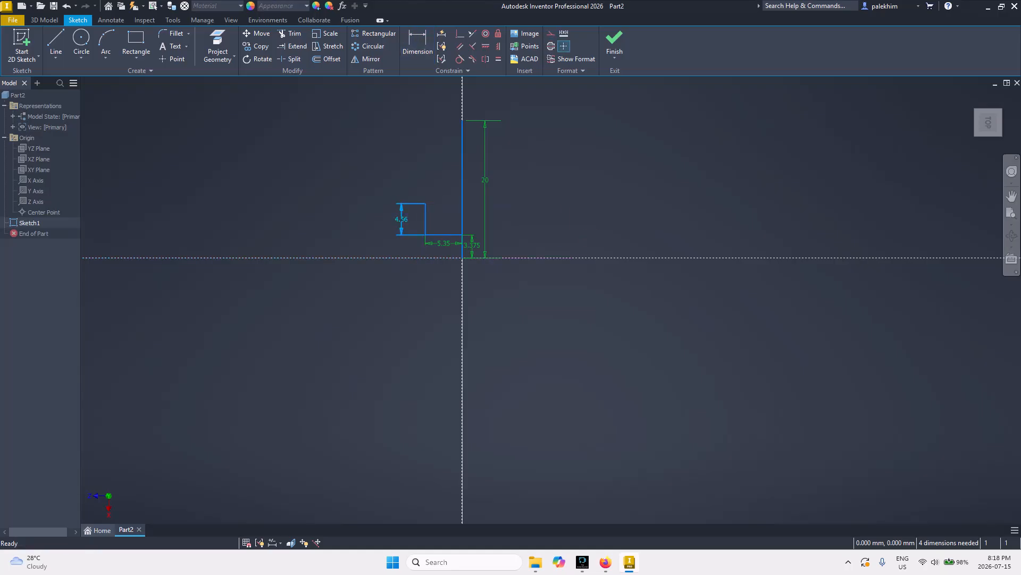
- Reposition the 5.35 mm dimension below the horizontal axis and the 4.56 mm dimension well to the left of the profile
mouse_move(401, 219)
left_mouse_down()
mouse_move(471, 215)
mouse_move(444, 243)
mouse_move(444, 100)
left_mouse_up()
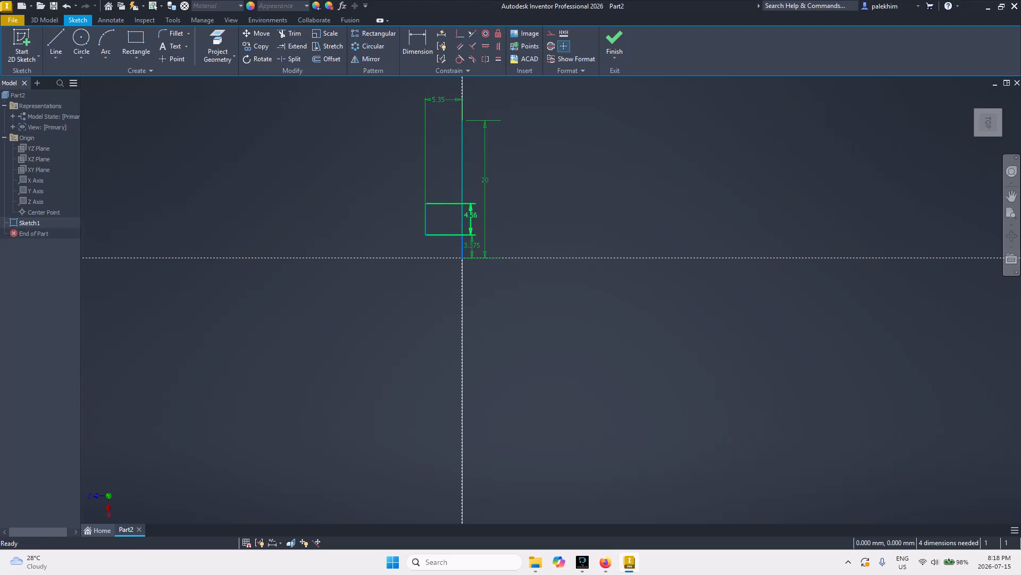
mouse_move(446, 99)
left_mouse_down()
mouse_move(450, 91)
mouse_move(450, 375)
left_mouse_up()
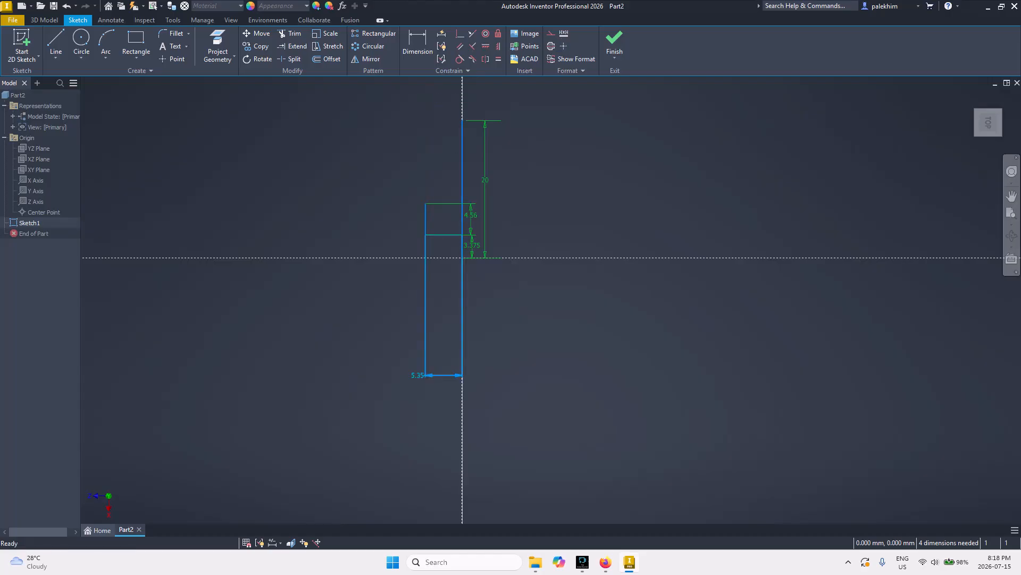
left_click_drag(471, 216, 253, 214)
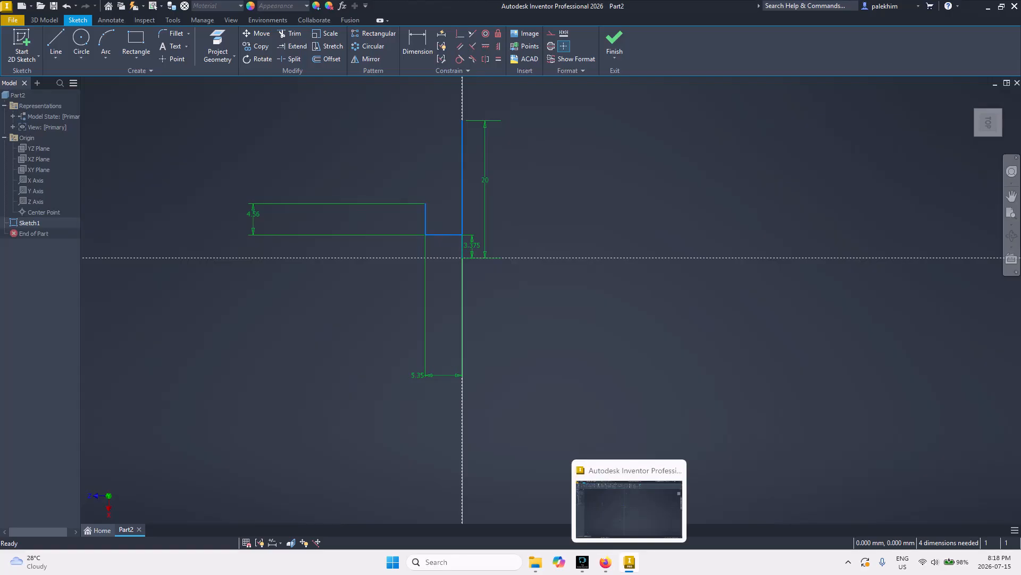
- Consult Section A-A in the PDF drawing, return to Inventor and draw a 4.5 mm horizontal line leftward from the top of the 4.56 mm line
left_click(606, 562)
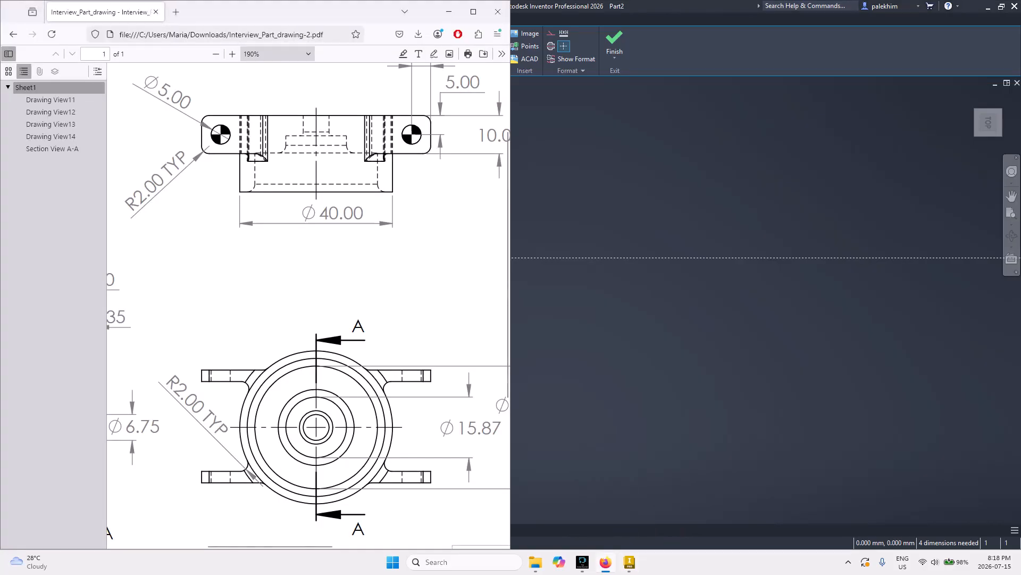
scroll(309, 306, "left", 5)
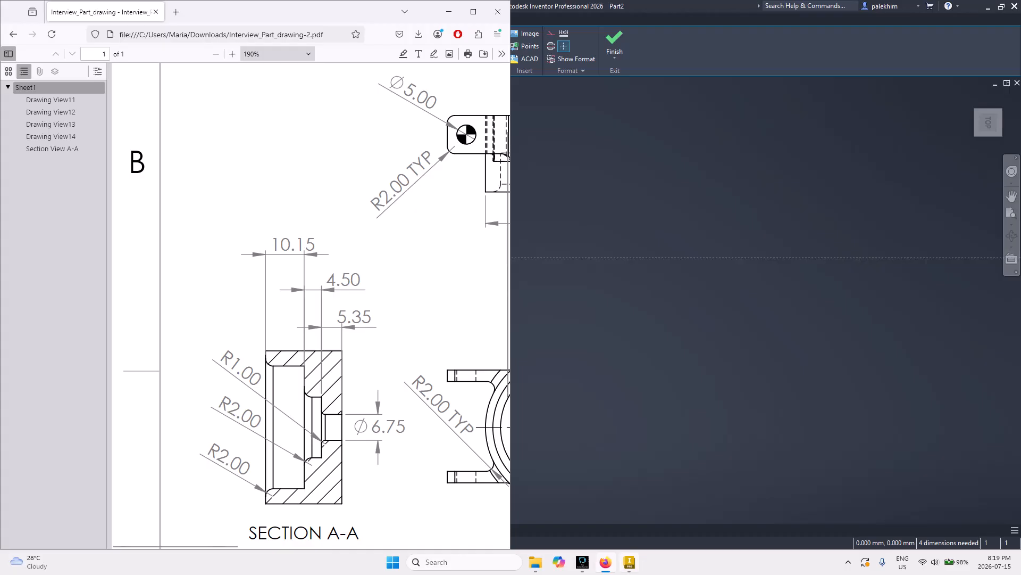
left_click(629, 561)
left_click(56, 42)
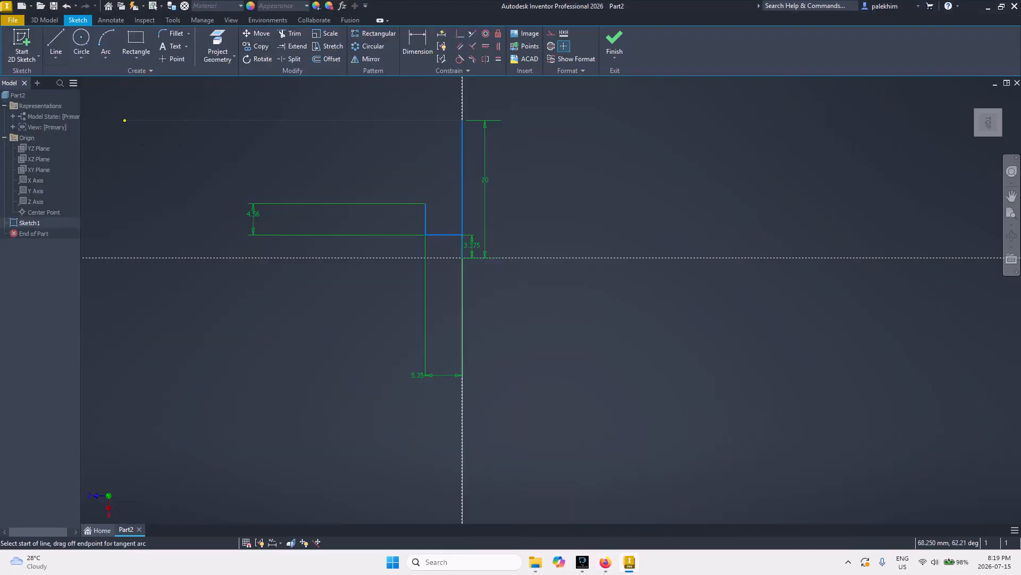
left_click(426, 202)
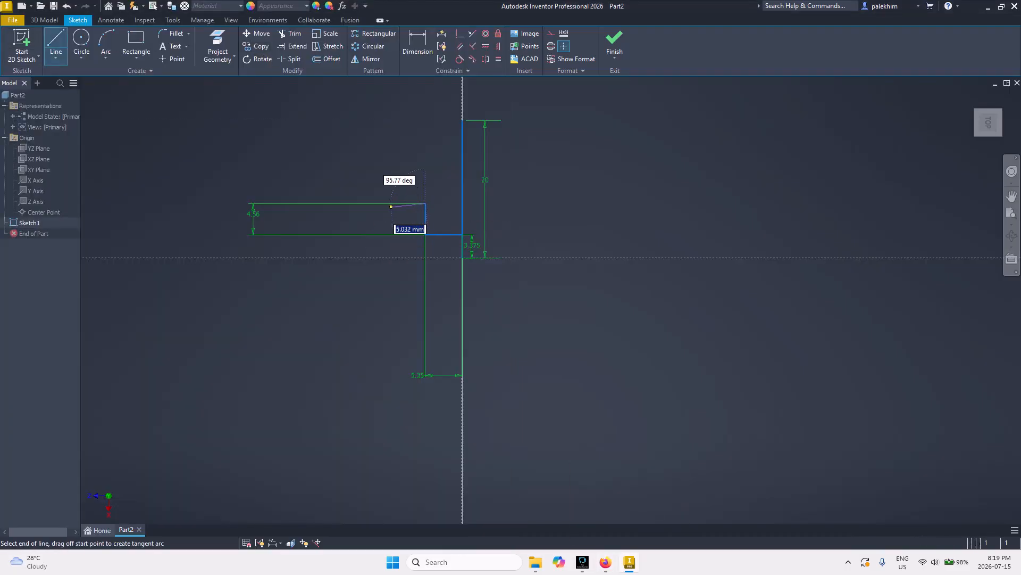
type("4.5")
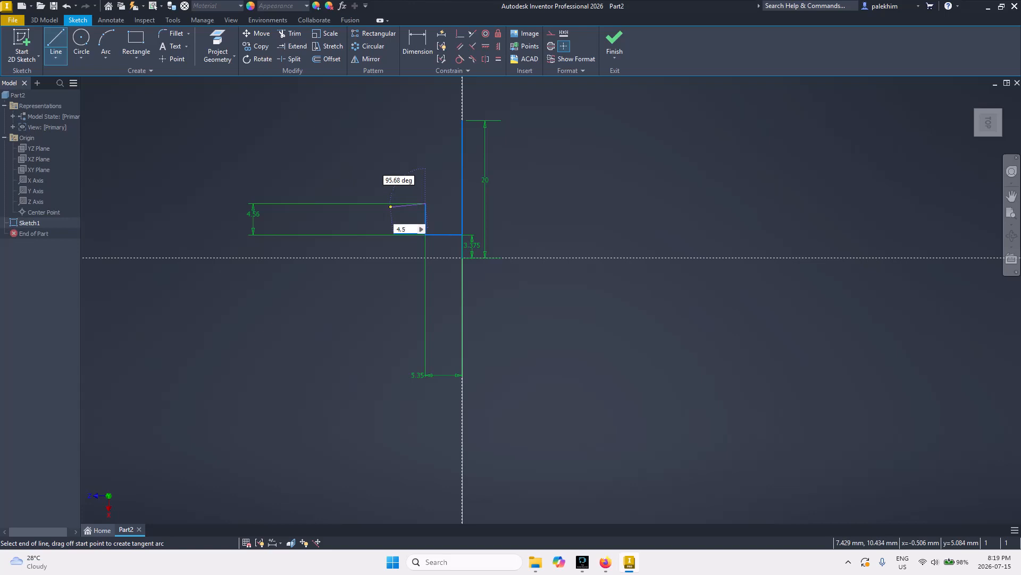
key("BackSpace")
key("BackSpace")
key("BackSpace")
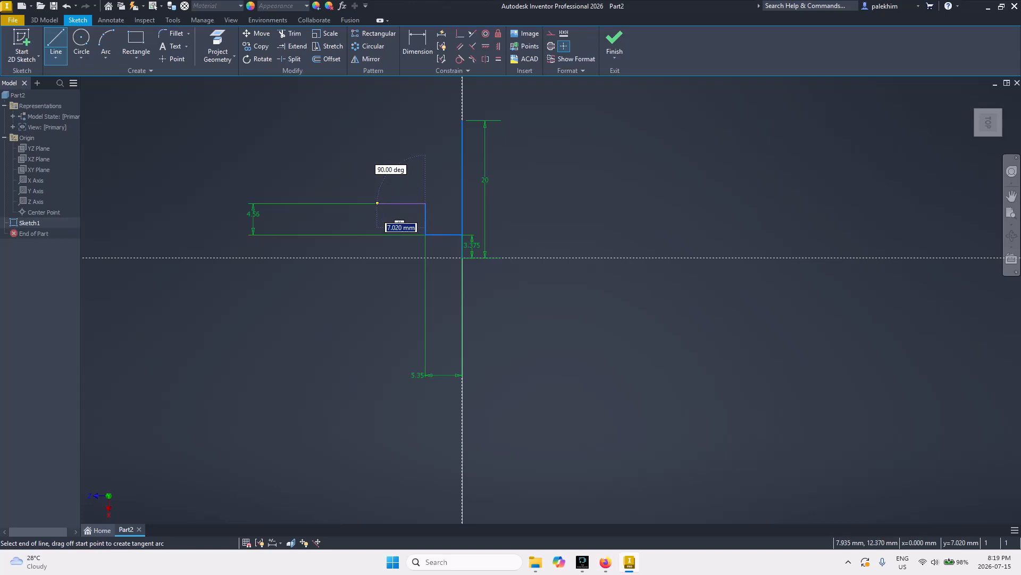
type("4.5")
key("Return")
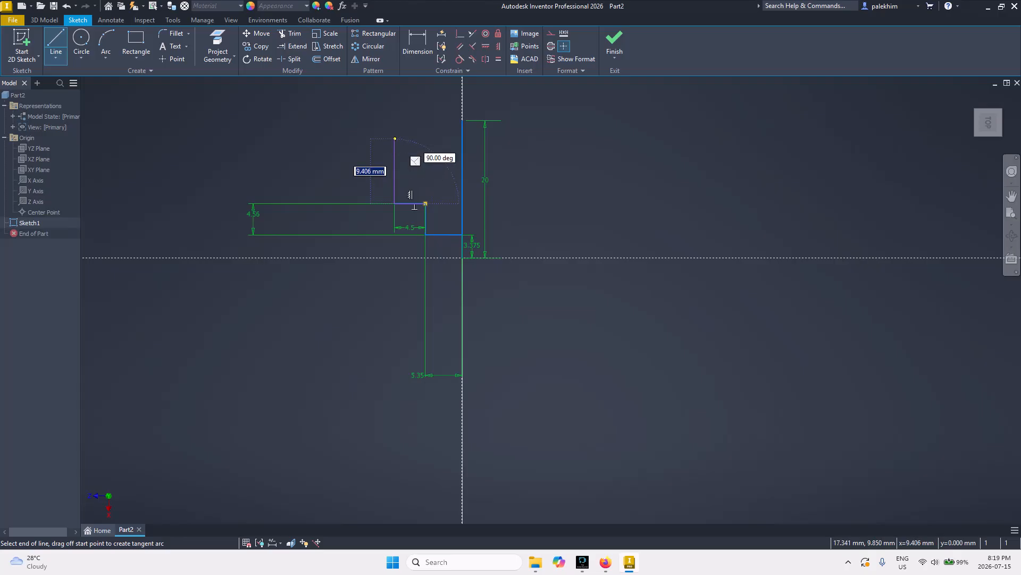
key("Escape")
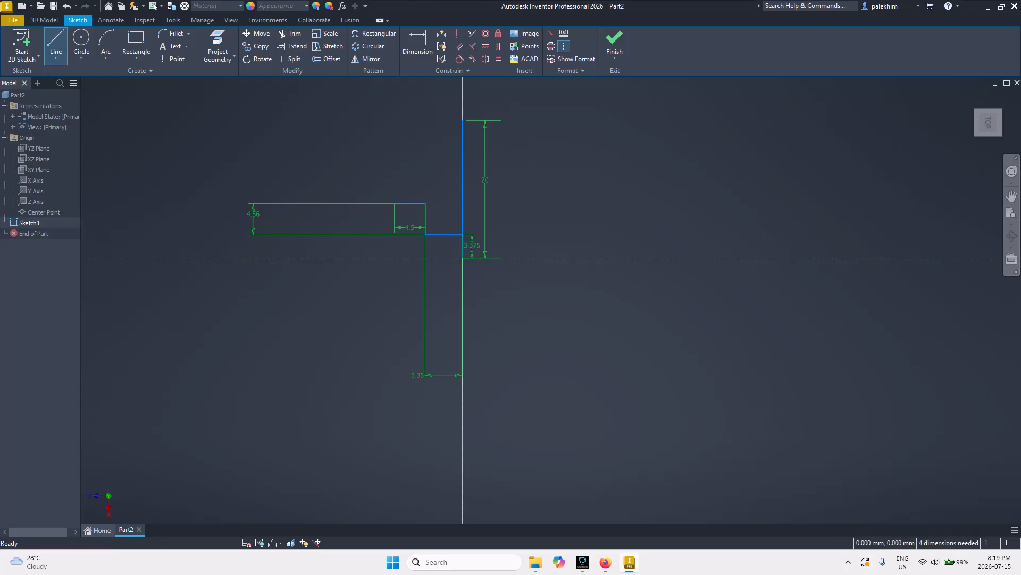
- Check the bore diameters in the PDF drawing, return to Inventor and place a point about 17 mm above the horizontal axis, over the 4.5 mm line's left end
key("alt+Tab")
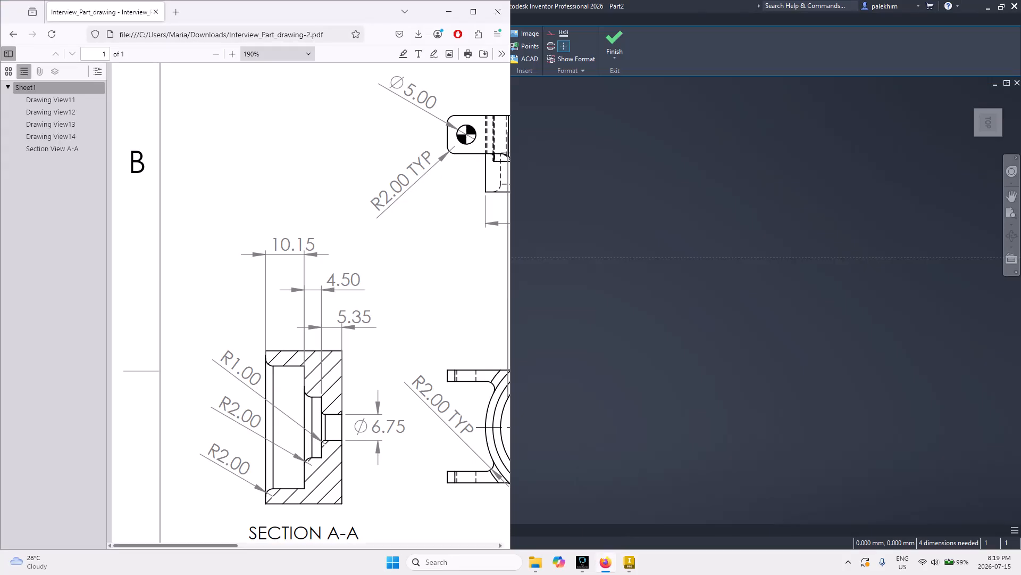
left_click_drag(176, 546, 359, 545)
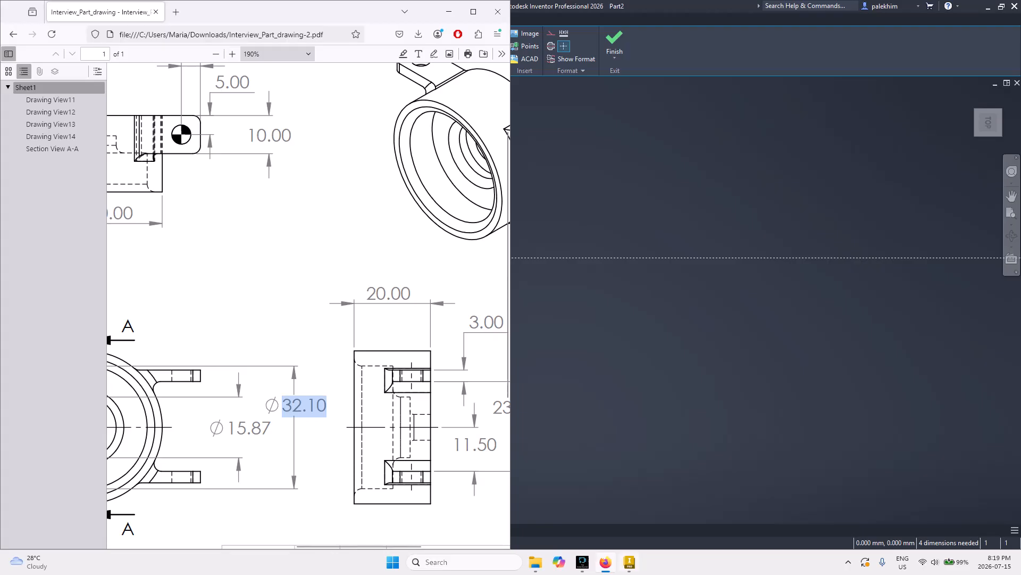
left_click(606, 562)
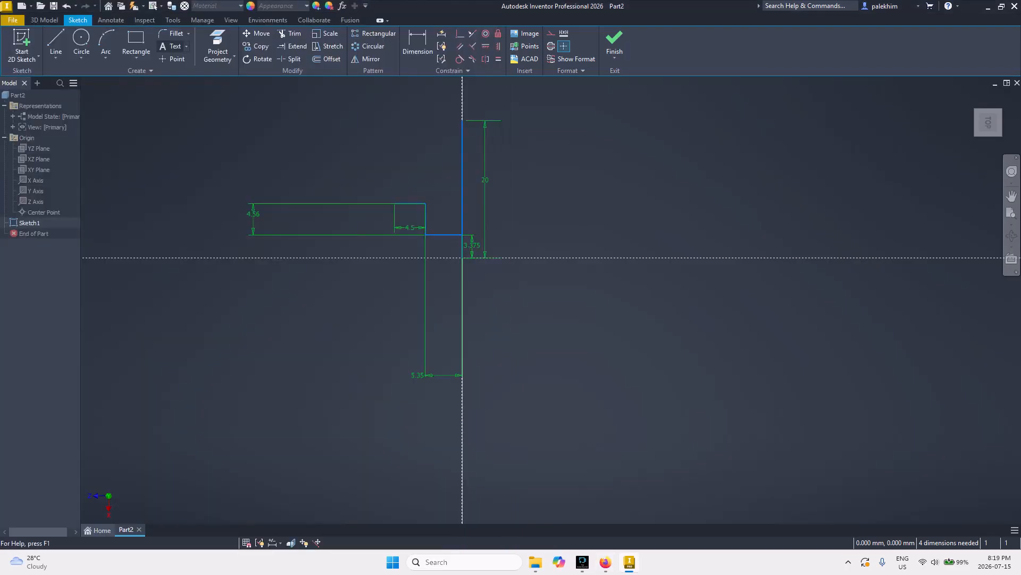
left_click(177, 58)
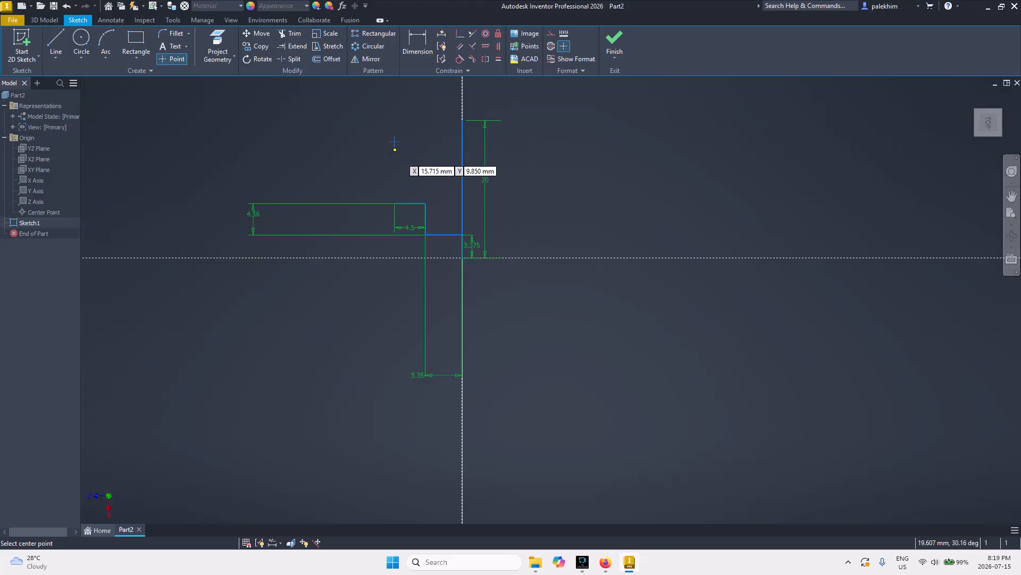
- Dimension the new point's height above the horizontal axis at 16.05 mm
key("d")
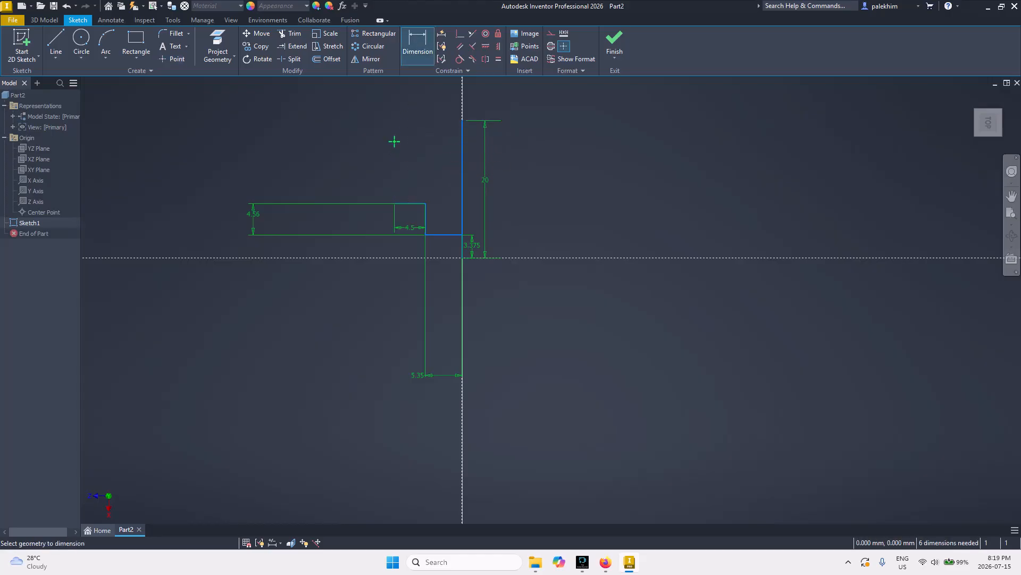
left_click(393, 257)
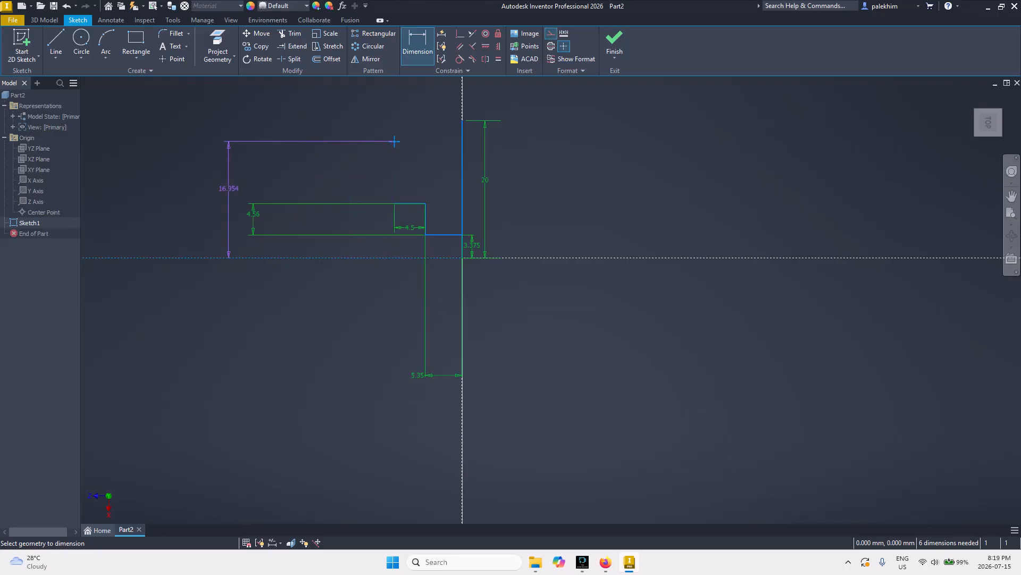
left_click(225, 193)
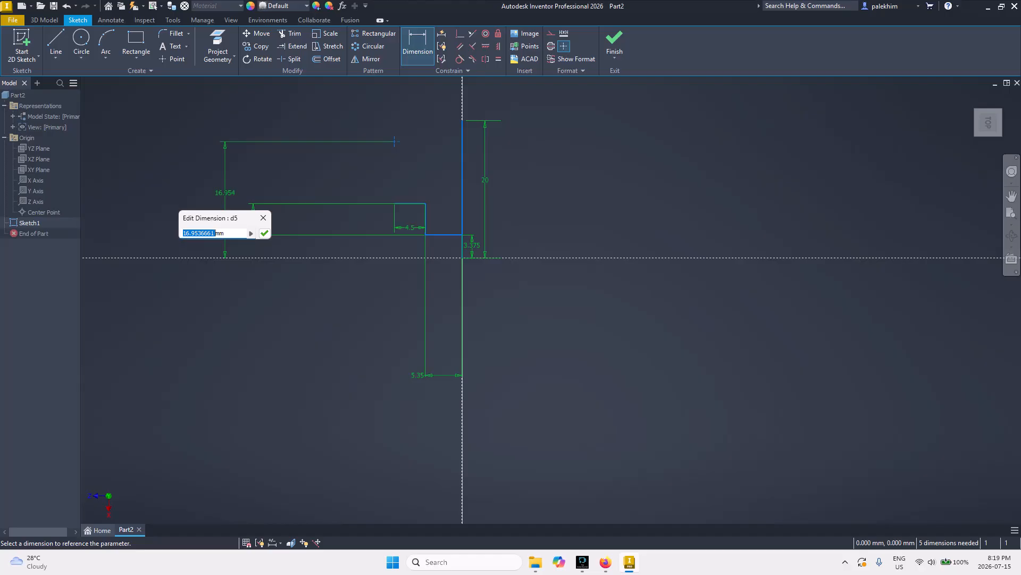
type("16.05")
key("Return")
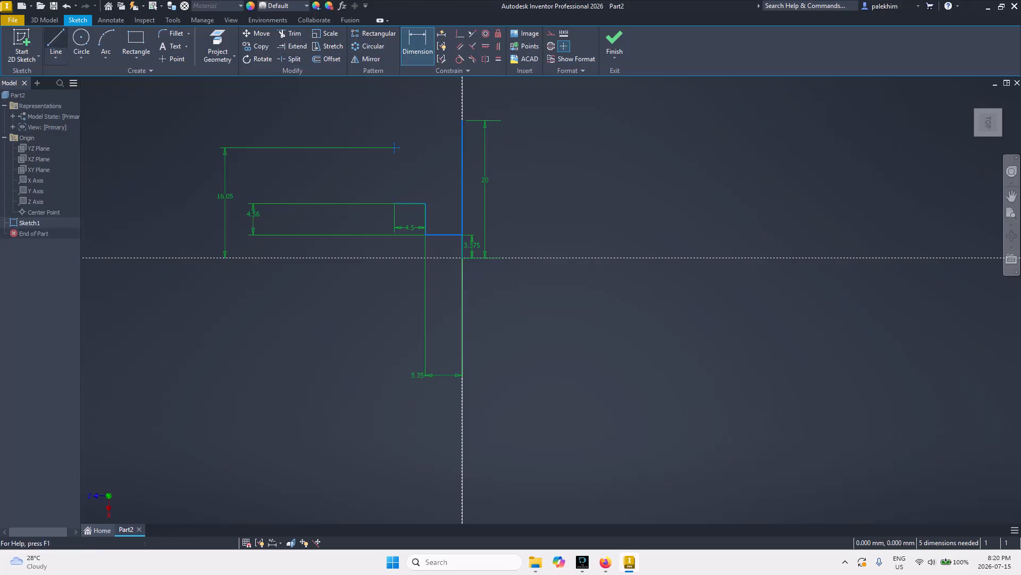
- Draw a vertical line from the left end of the 4.5 mm line up to the point at 16.05 mm height
left_click(55, 45)
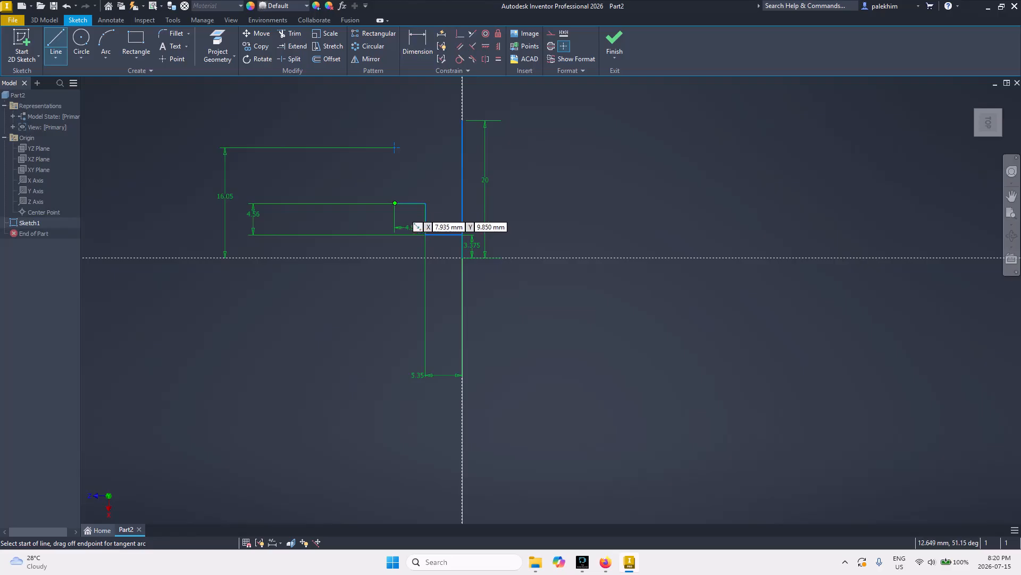
left_click(395, 203)
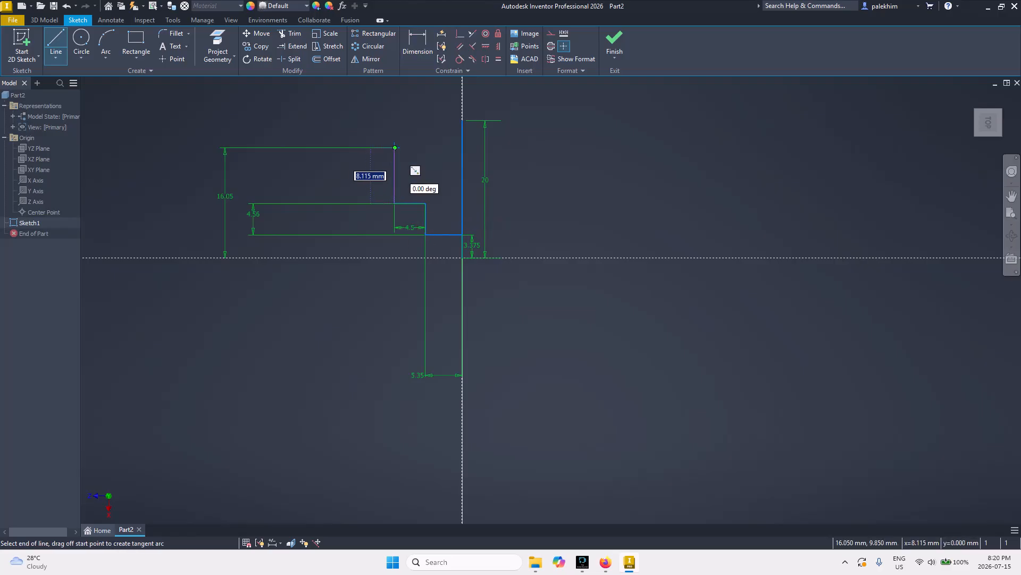
left_click(395, 147)
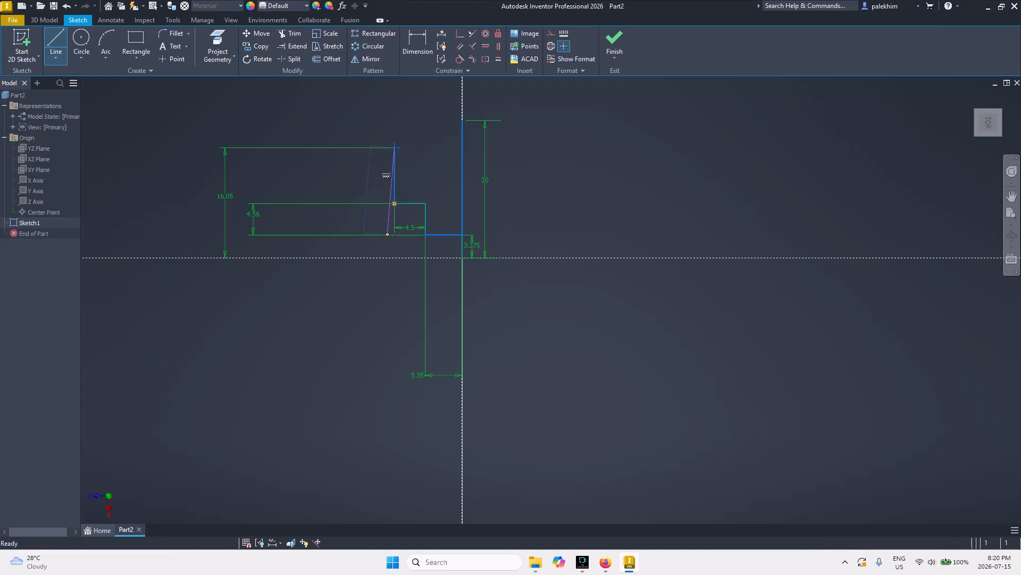
key("Escape")
- Consult Section A-A in the PDF, then in Inventor draw a 10.15 mm line leftward from the point and a 3.95 mm vertical line upward from its end
key("alt+Tab")
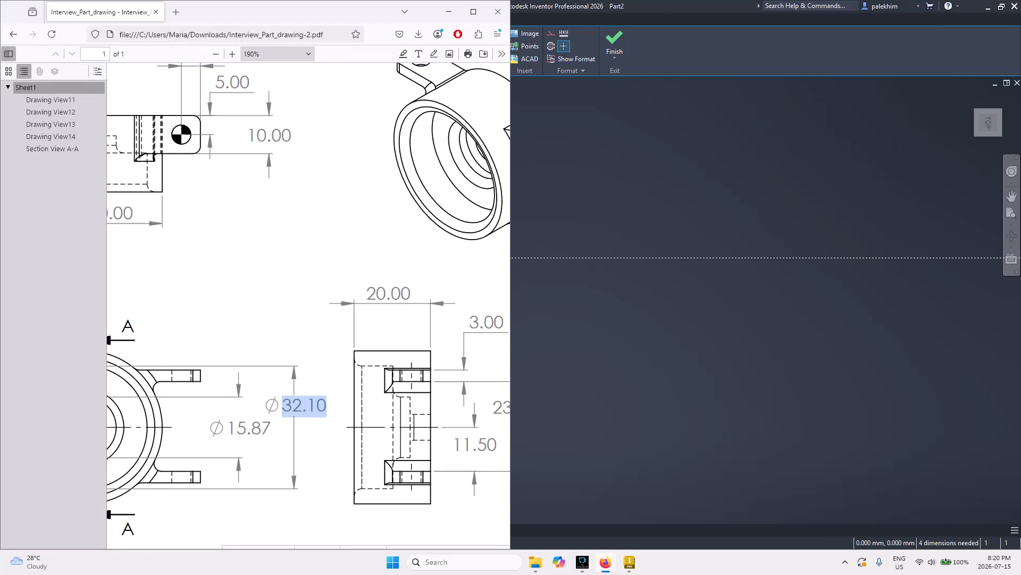
left_click_drag(359, 545, 175, 545)
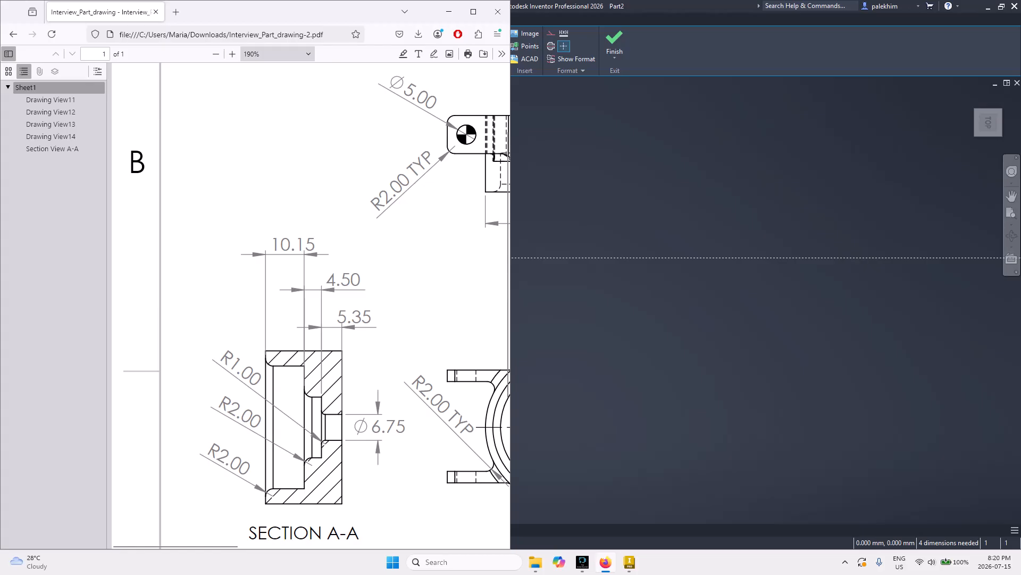
left_click(630, 562)
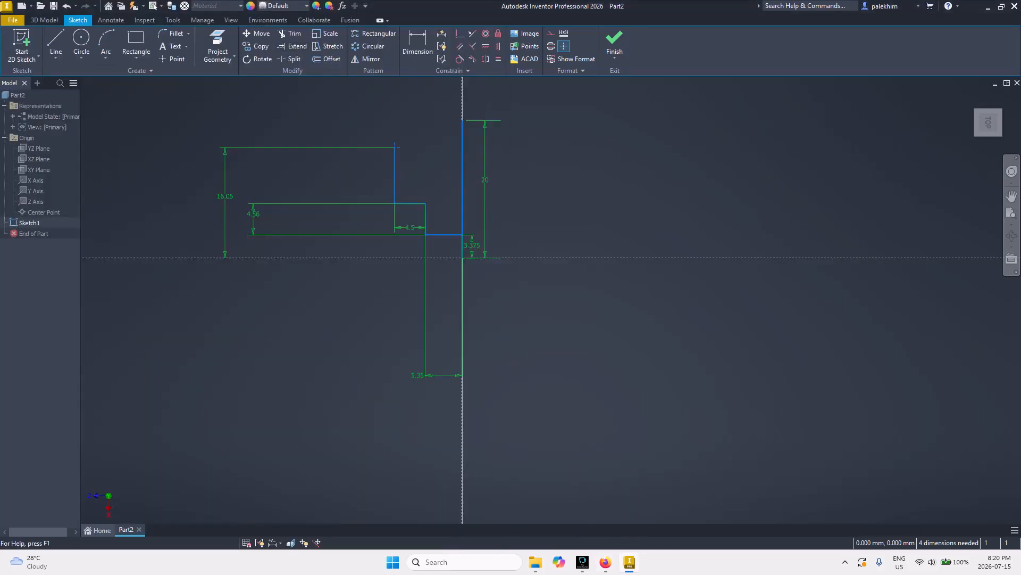
key("l")
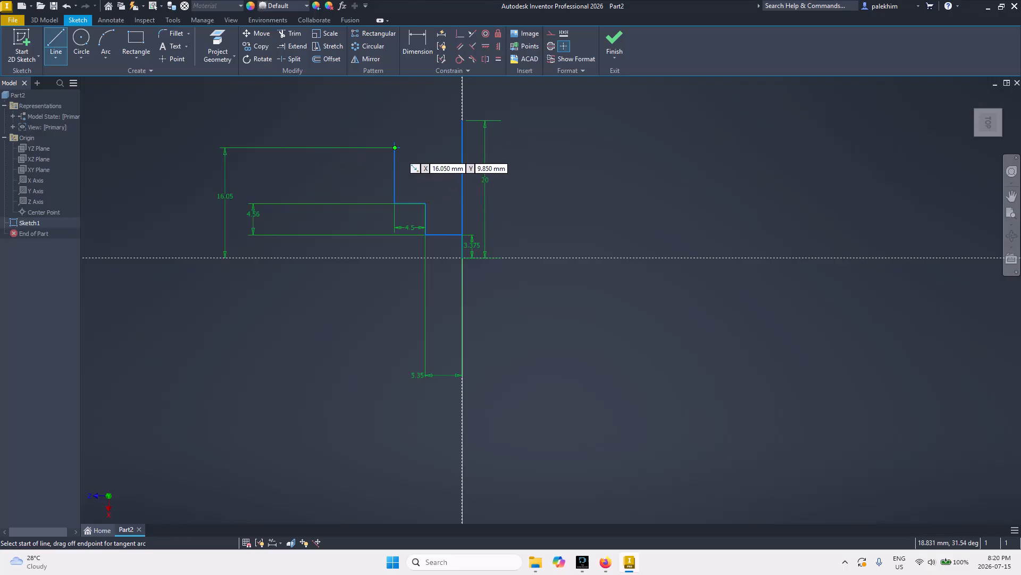
left_click(395, 147)
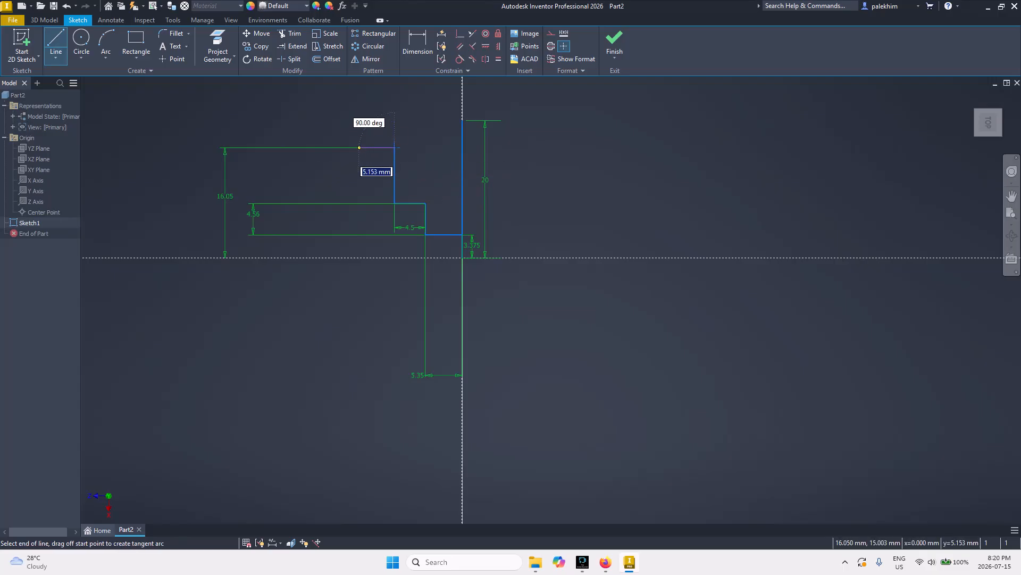
type("10.15")
key("Return")
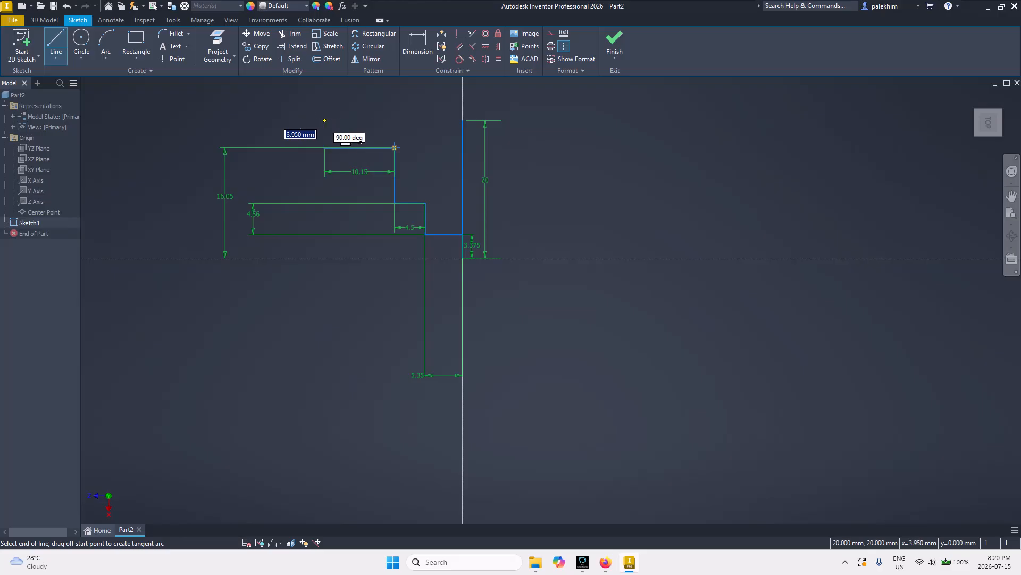
left_click(325, 121)
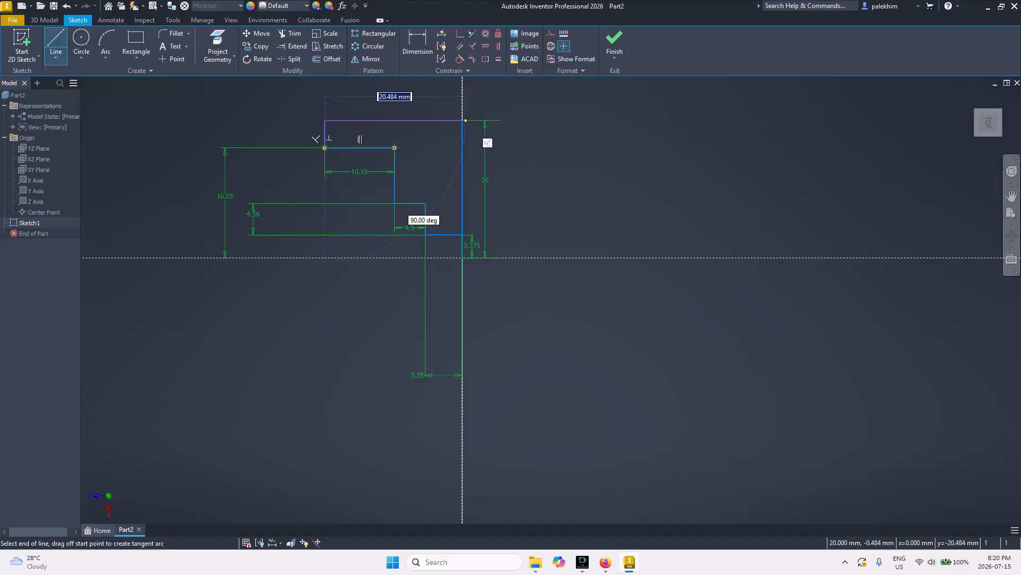
left_click(463, 120)
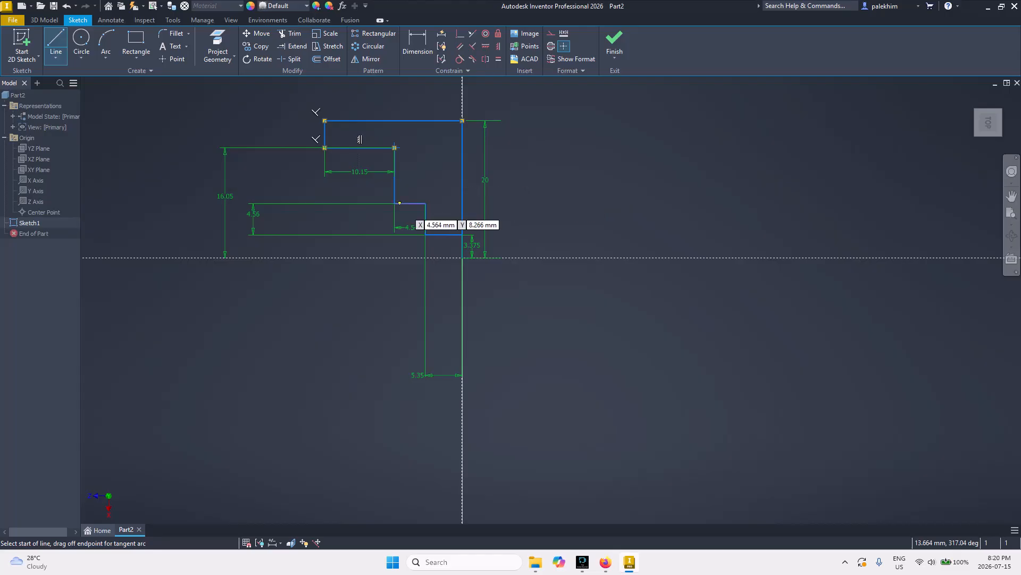
key("Escape")
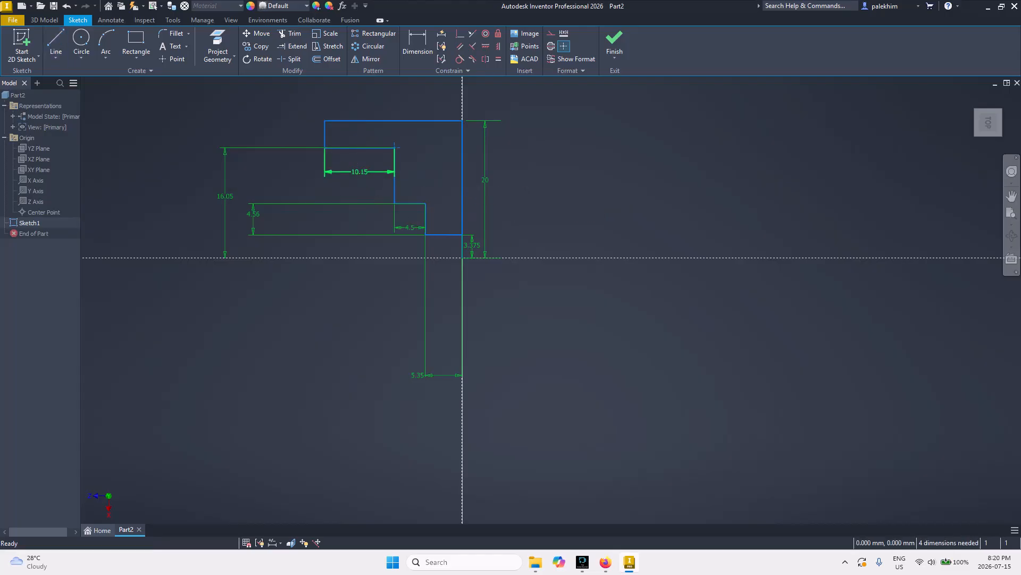
right_click(362, 170)
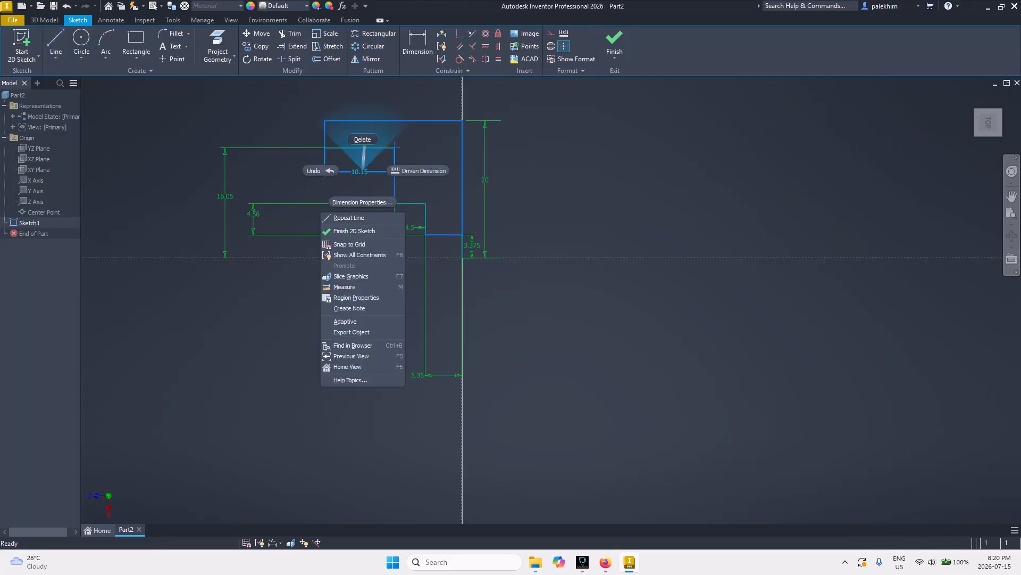
left_click(321, 172)
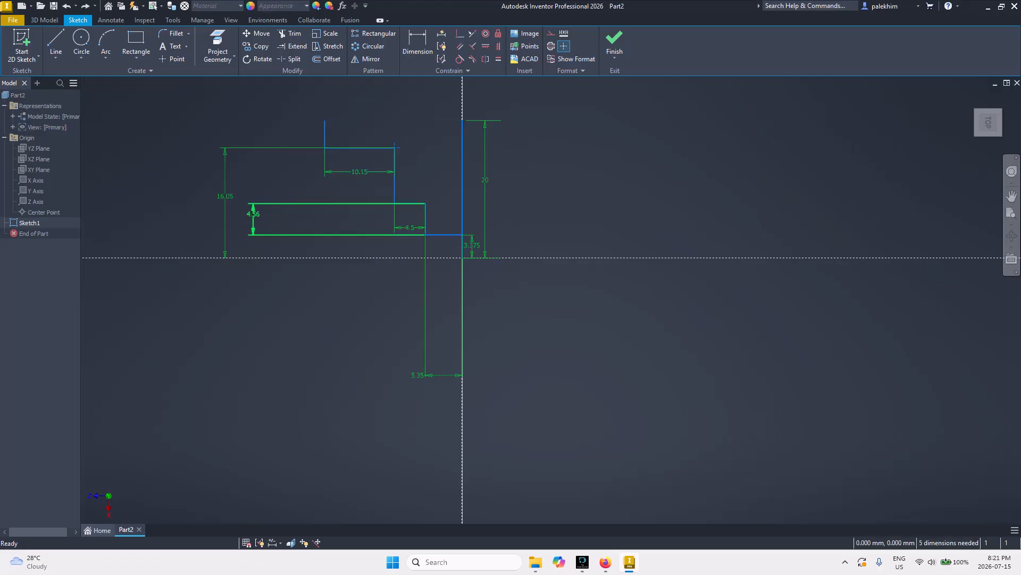
left_click_drag(253, 214, 253, 221)
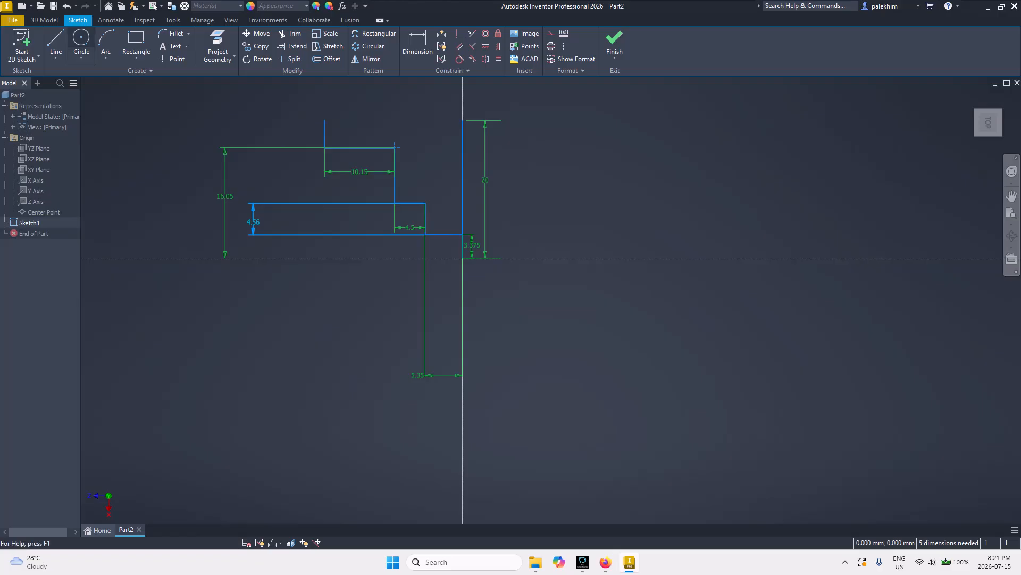
key("ctrl+z")
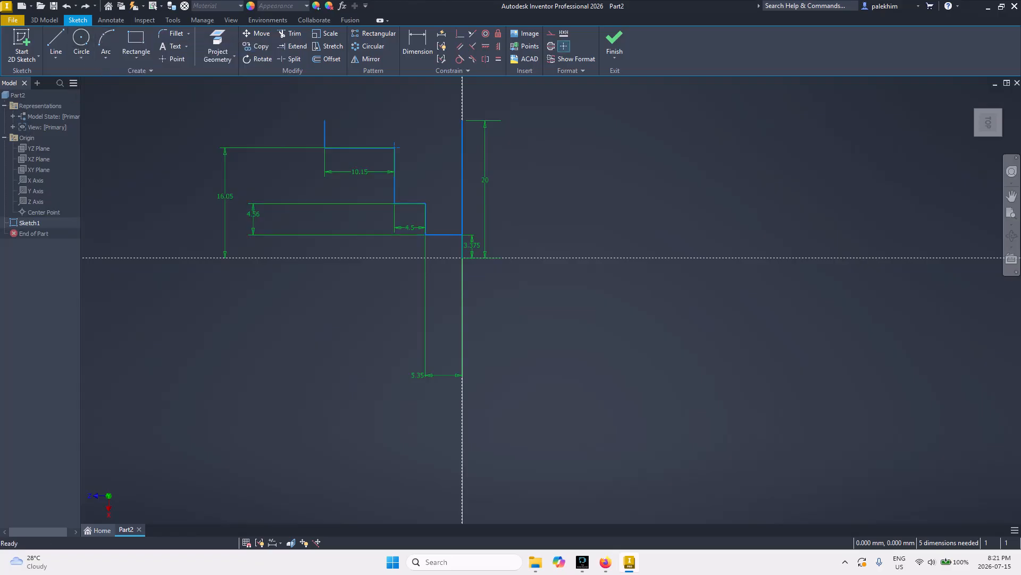
- Close the profile with a horizontal line about 20 mm long from the left wall's upper end to the 20 mm vertical line's upper end
left_click(56, 42)
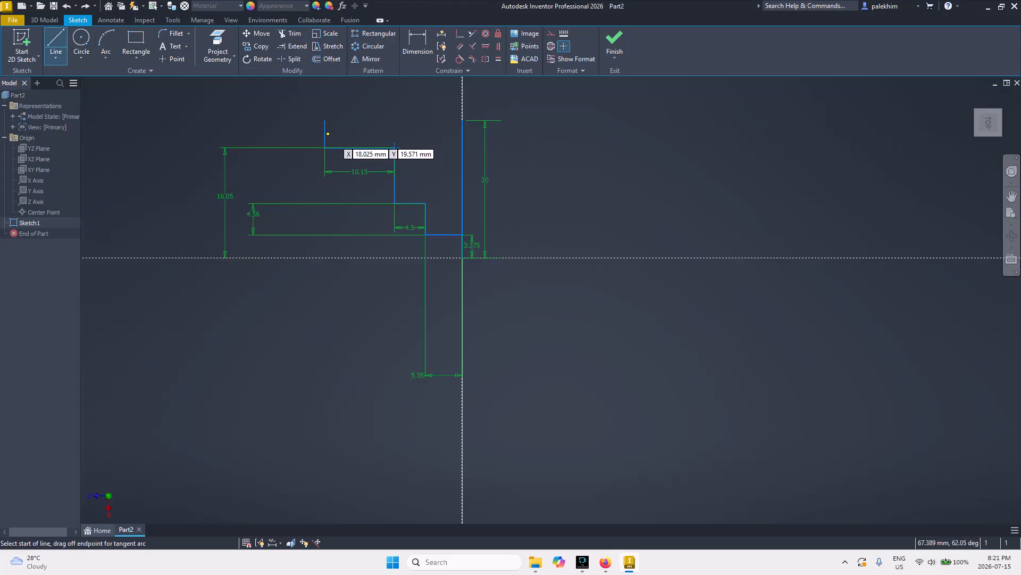
left_click(324, 121)
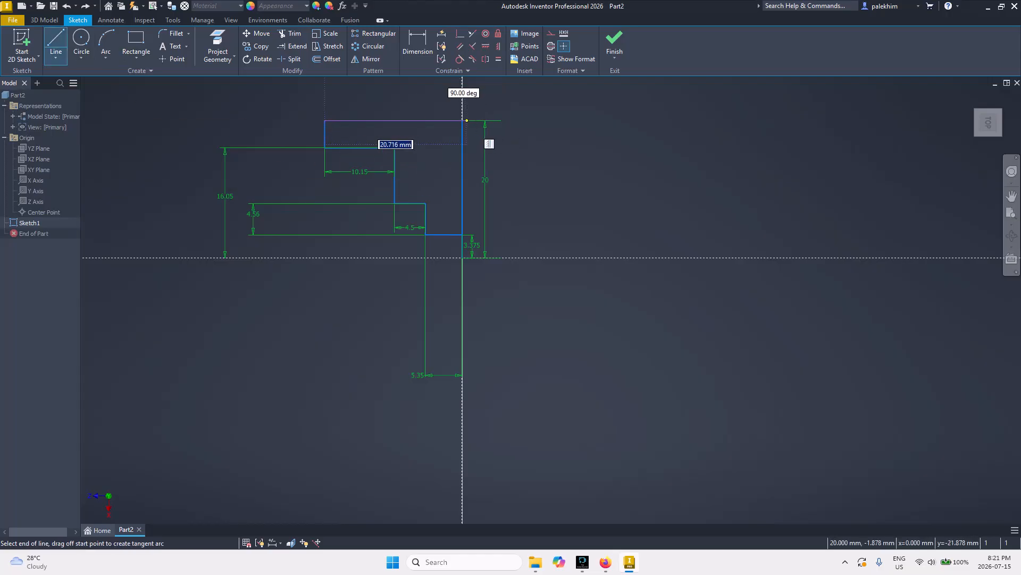
double_click(462, 121)
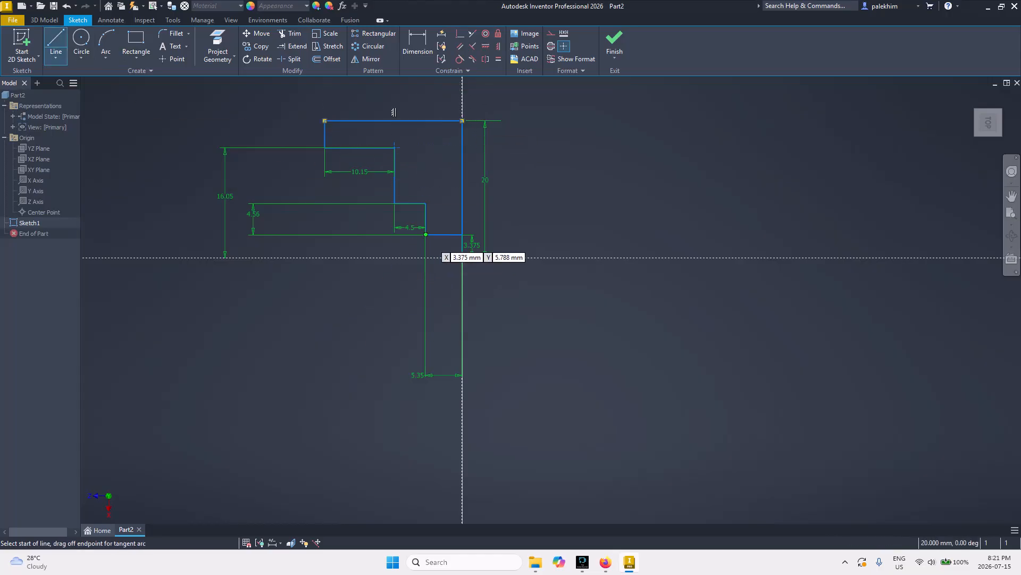
key("Escape")
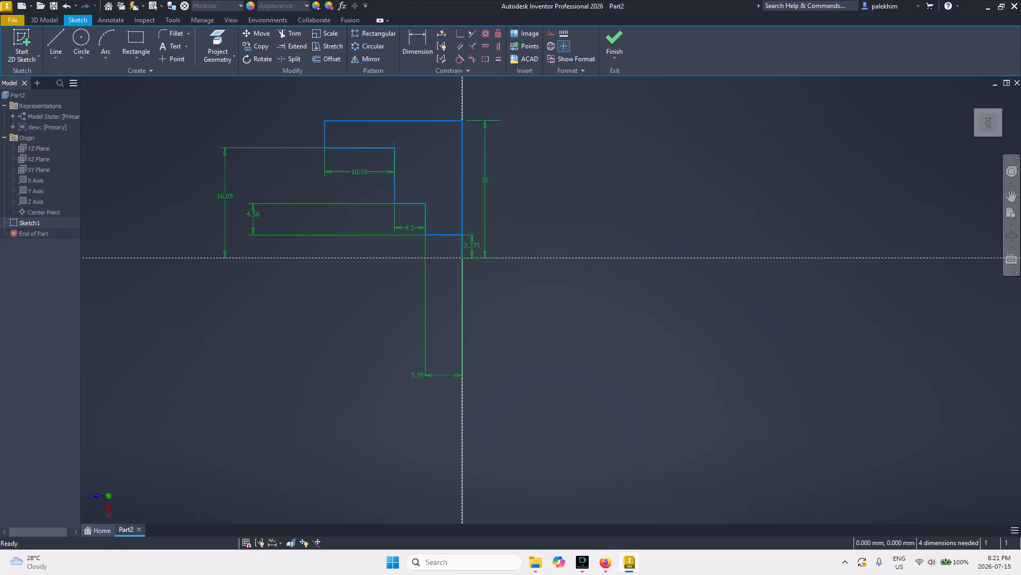
- Check the radii in the PDF's Section A-A, then in Inventor fillet the 10.15 mm and 4.5 mm lines' left corners at 2 mm
key("alt+Tab")
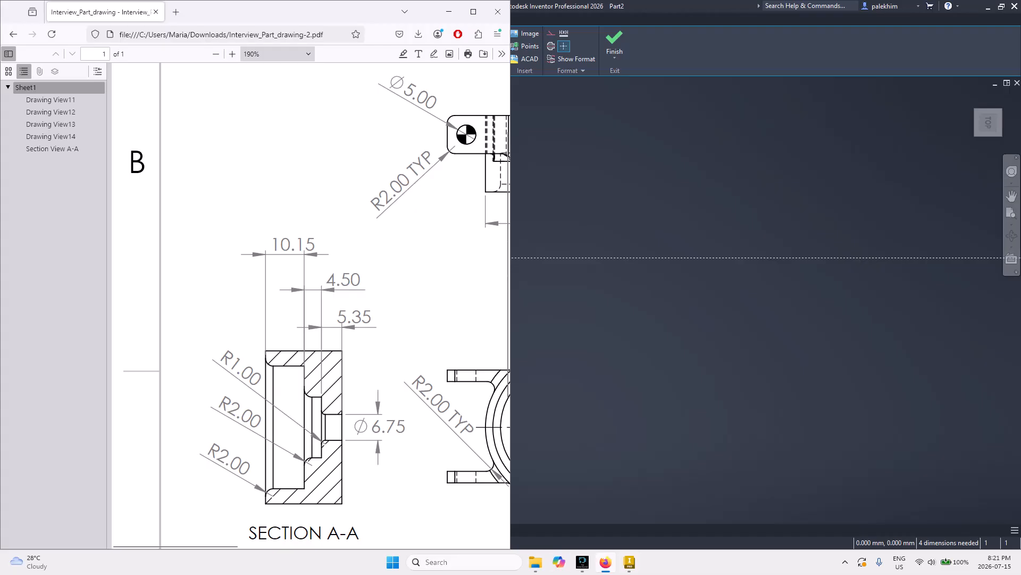
left_click(629, 562)
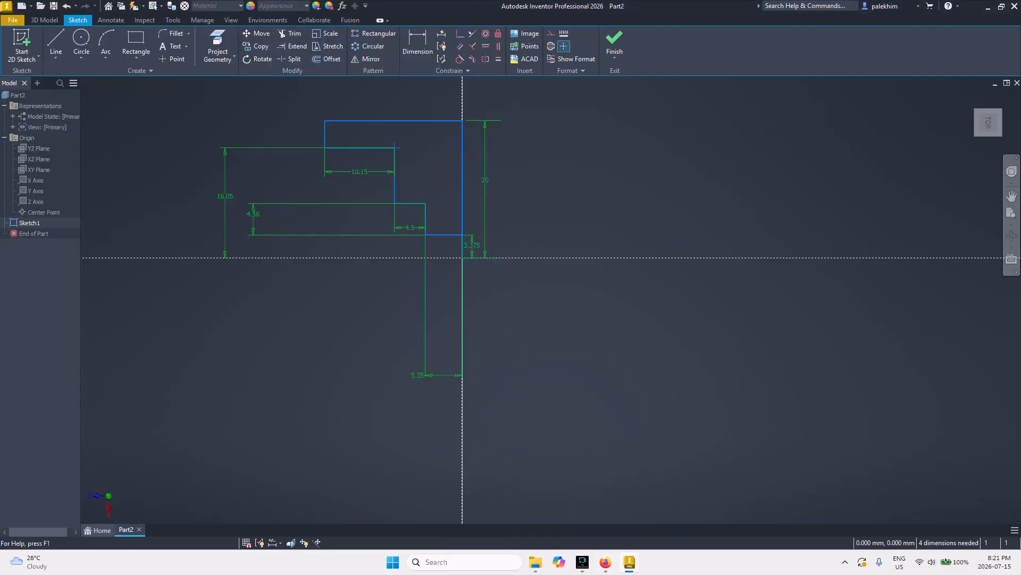
left_click(173, 33)
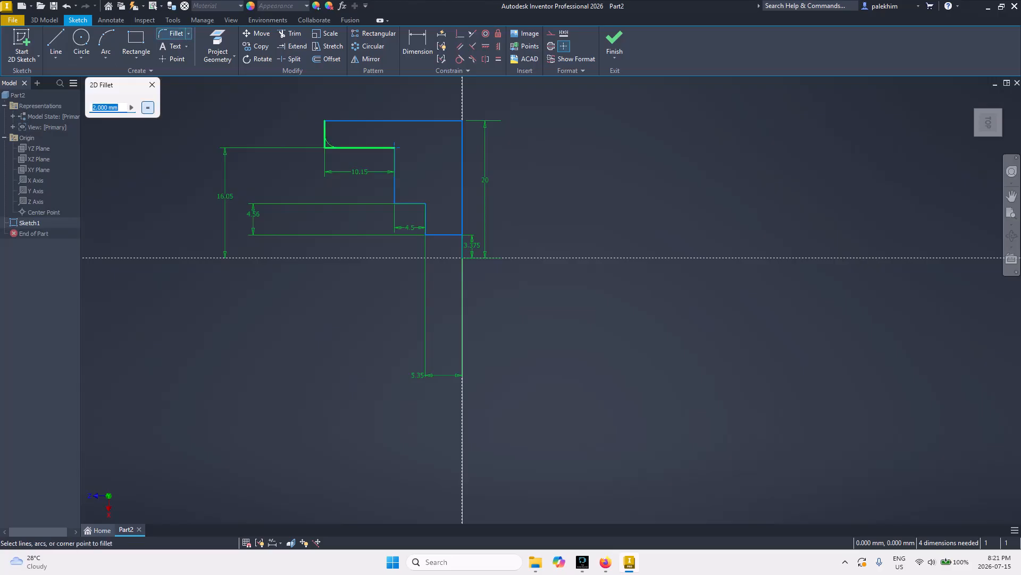
left_click(326, 139)
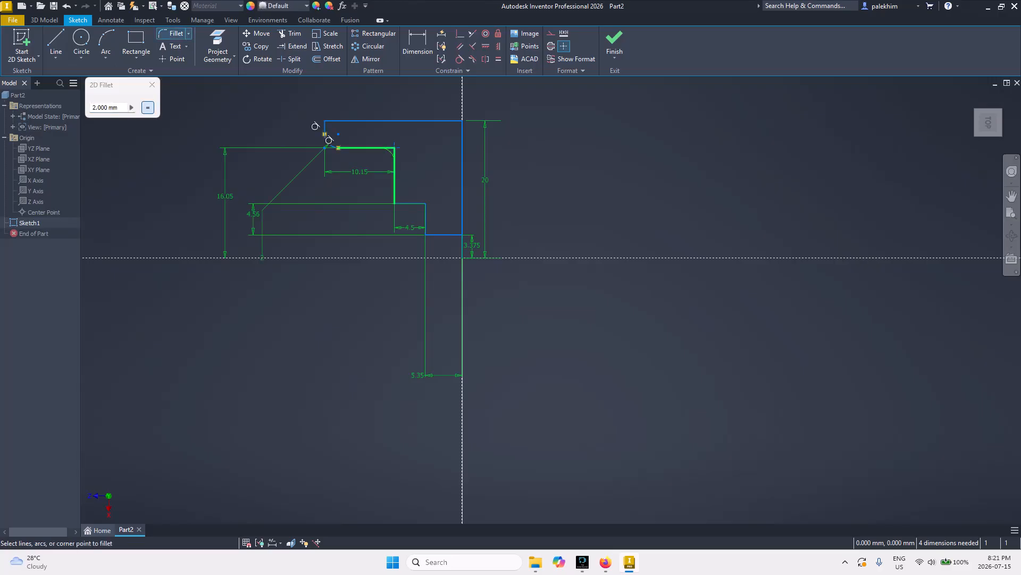
left_click(395, 201)
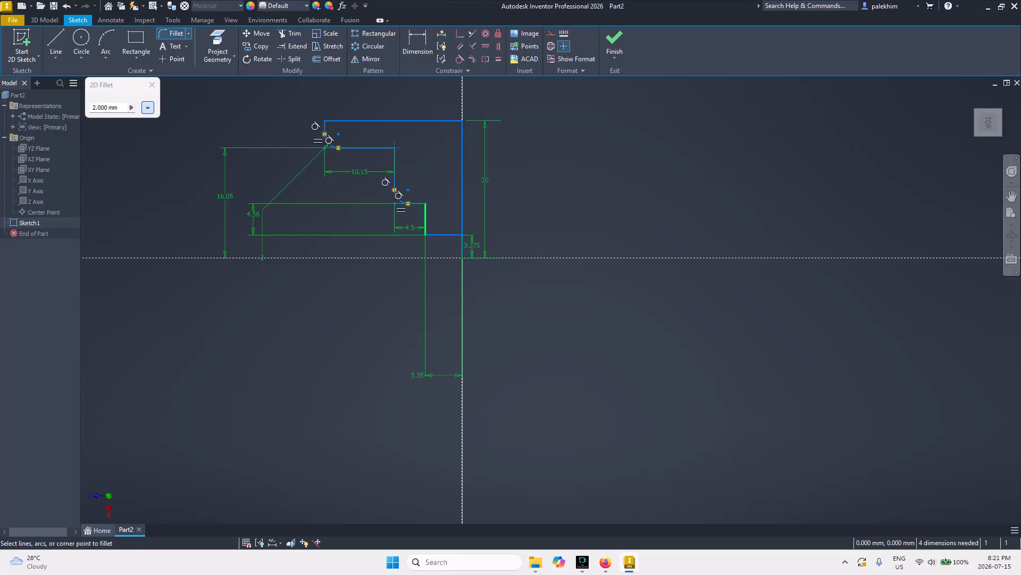
left_click(96, 107)
left_click(152, 85)
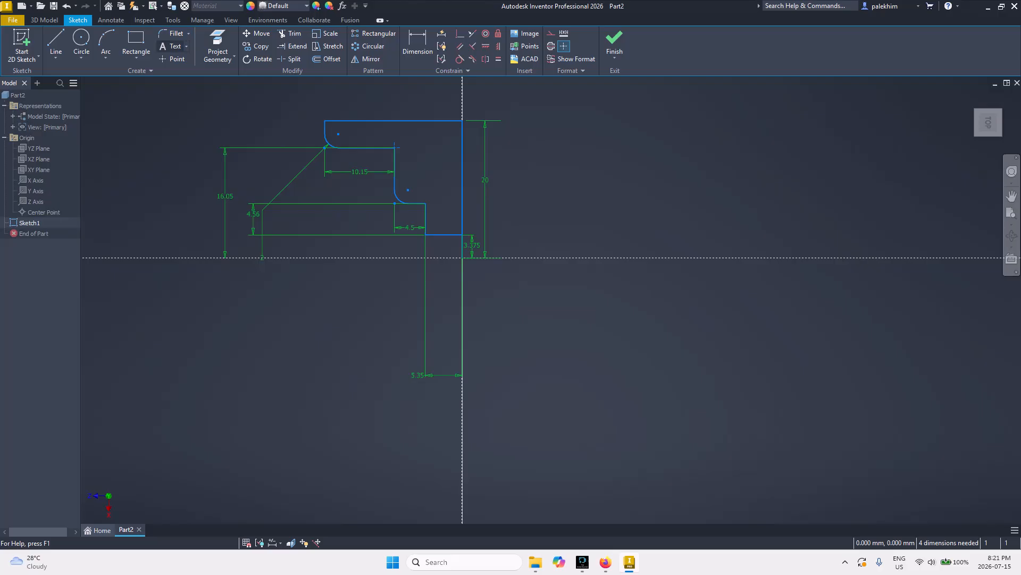
- Fillet the corner at the 5.35 mm line's left end with a 2 mm radius and recheck Section A-A in the PDF
left_click(173, 34)
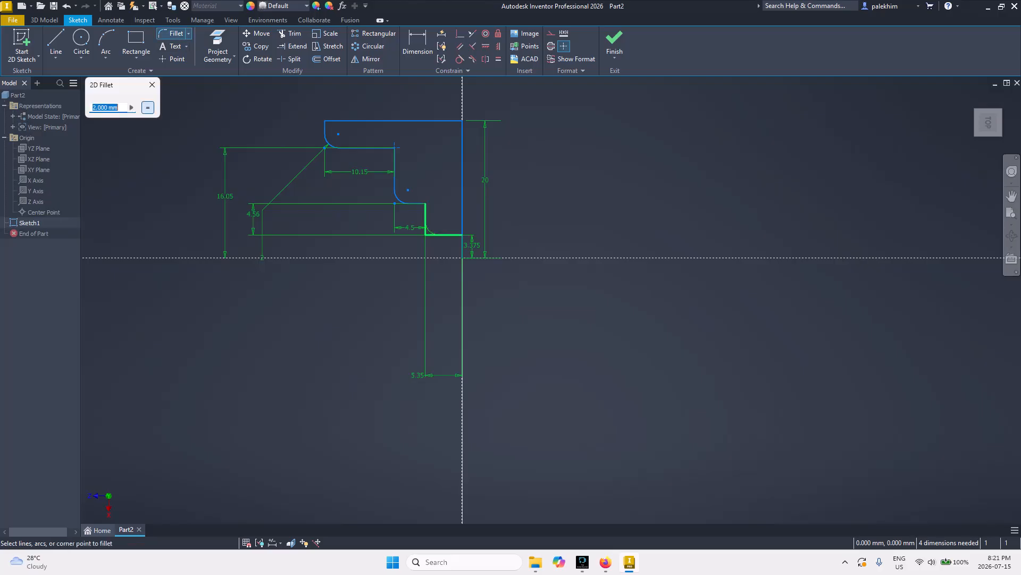
left_click(429, 227)
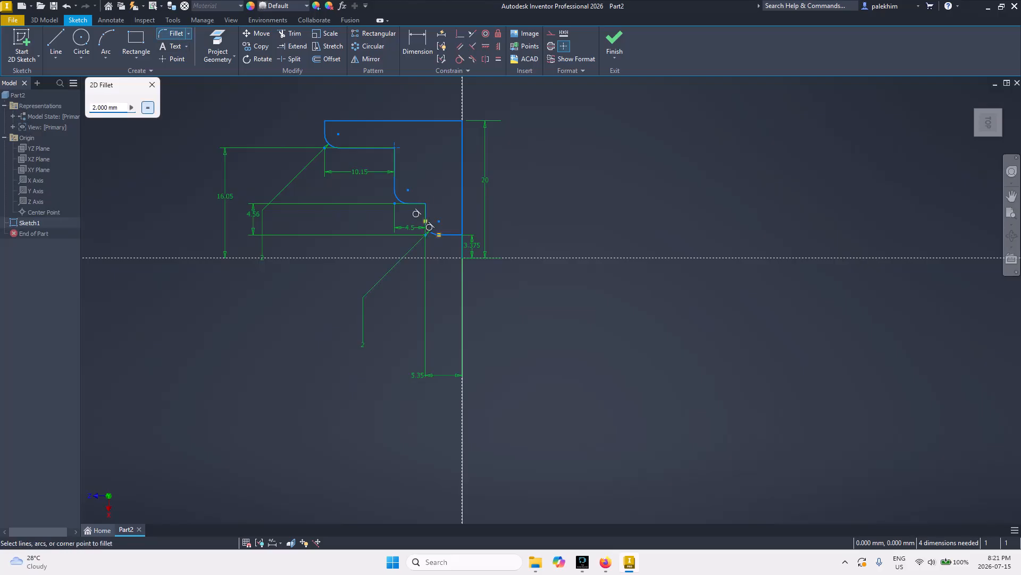
left_click_drag(93, 107, 114, 107)
type("1")
key("Escape")
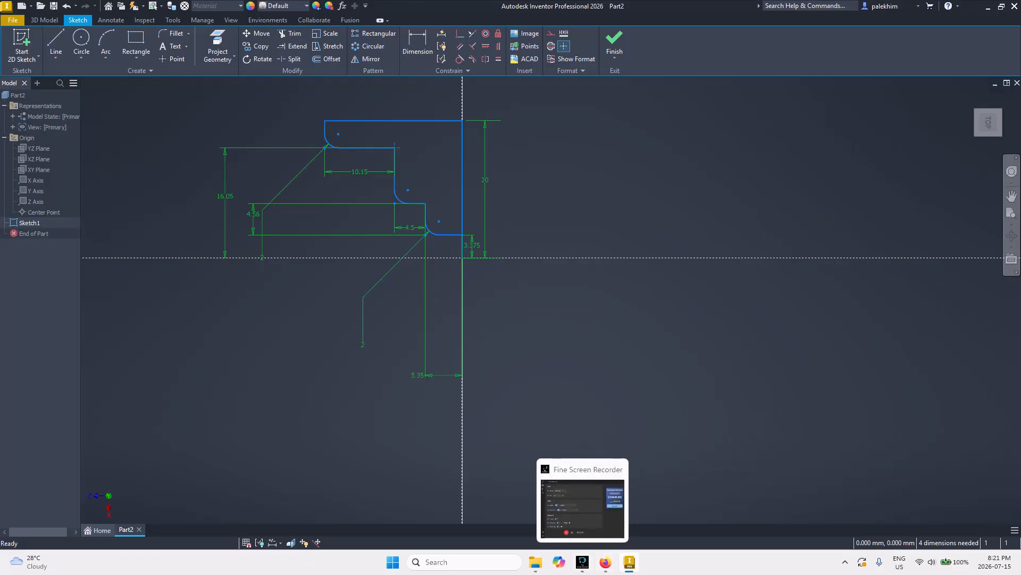
left_click(605, 562)
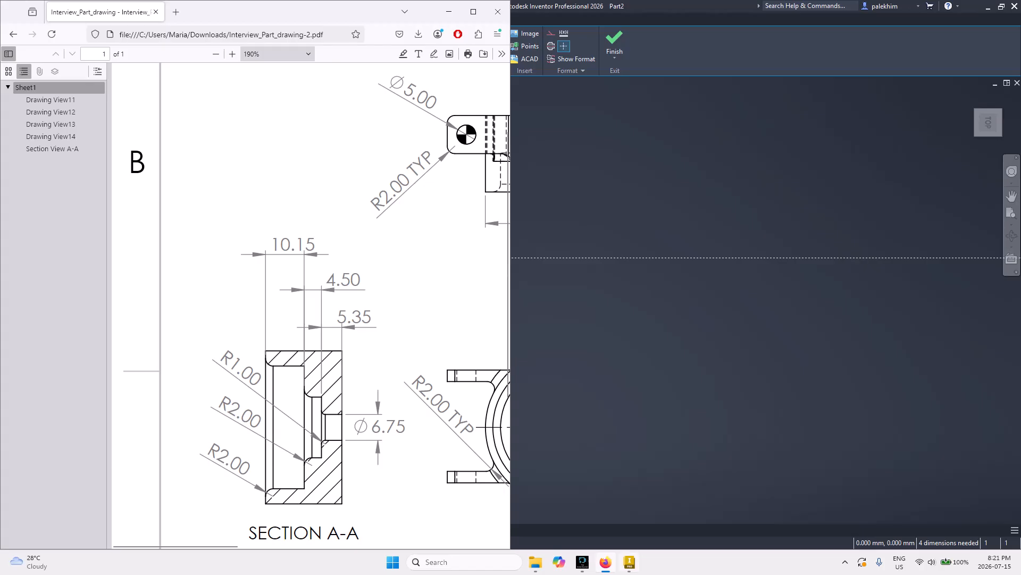
left_click(596, 320)
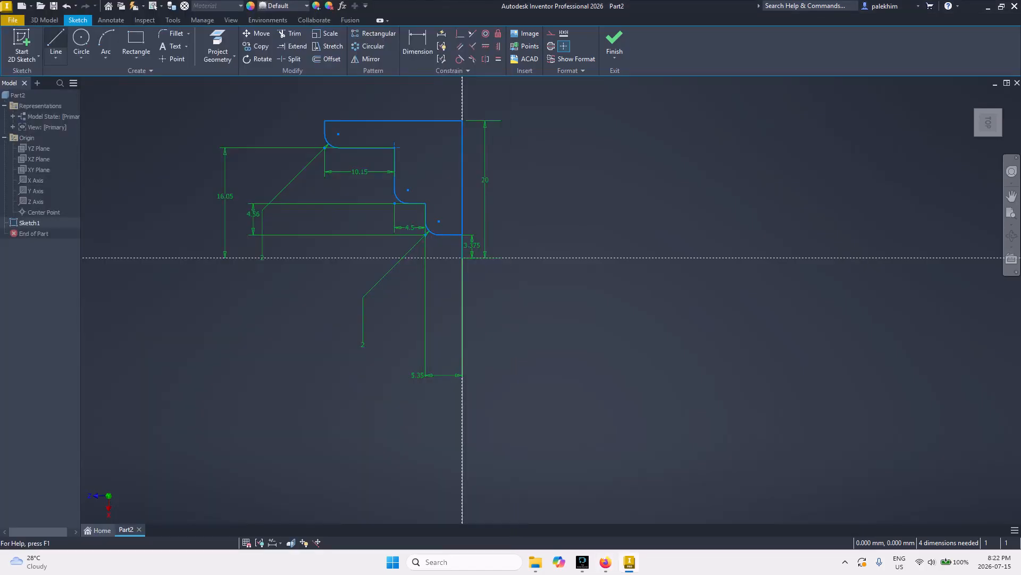
- Set up a Revolve of the closed profile around the sketch's horizontal axis, with symmetric direction and a 360° angle
left_click(44, 20)
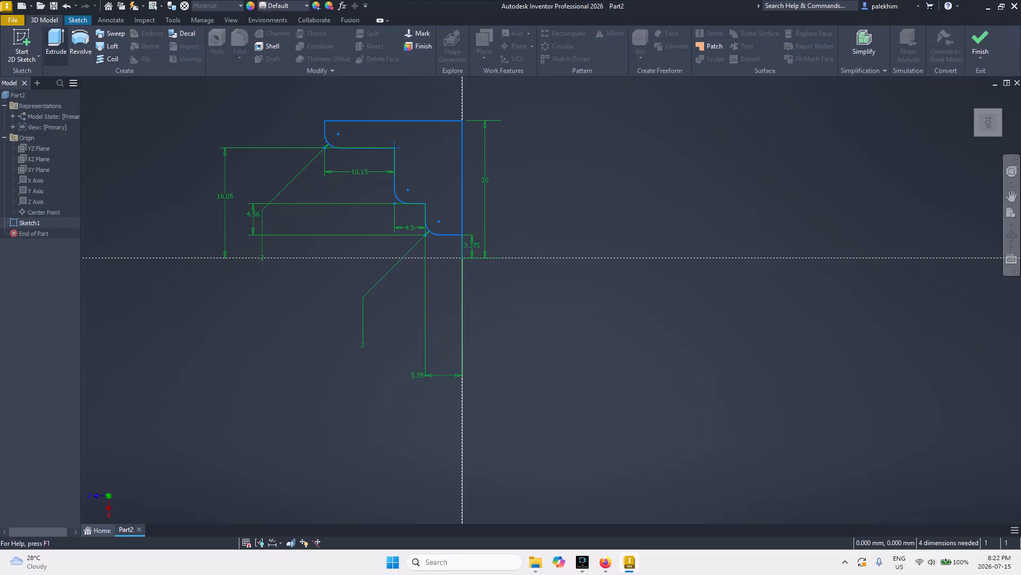
left_click(81, 42)
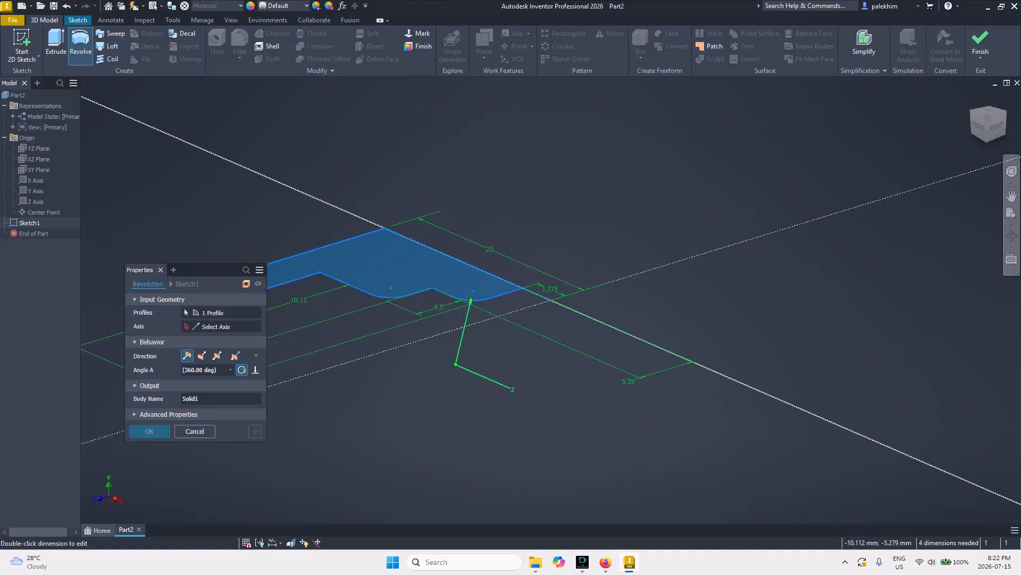
left_click(221, 313)
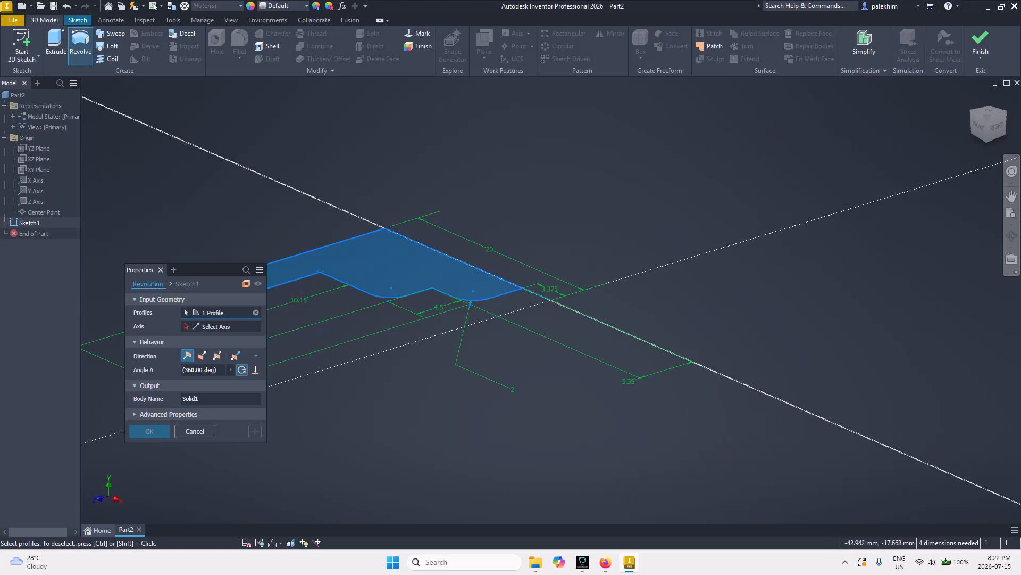
left_click(202, 355)
left_click(217, 355)
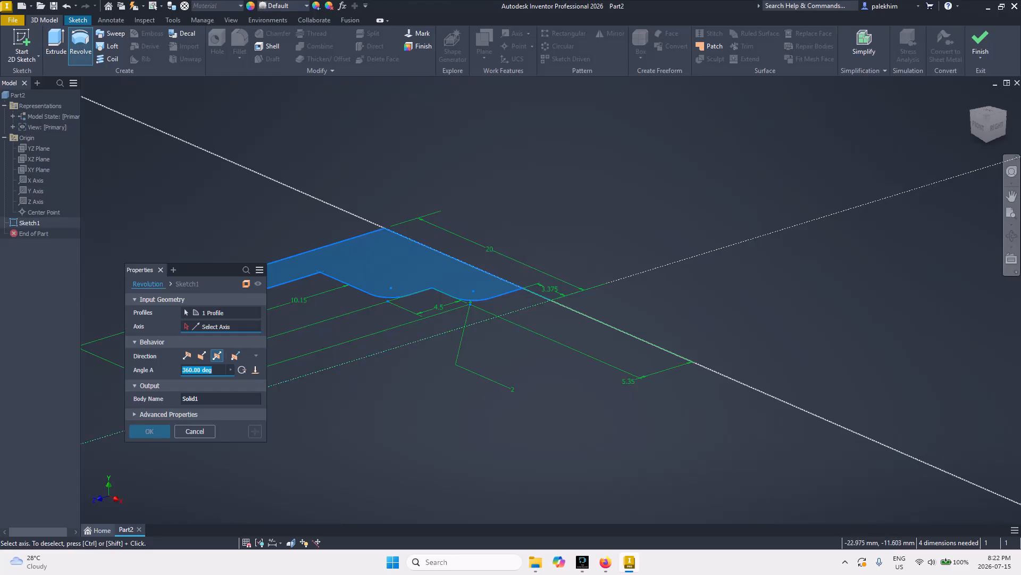
left_click(373, 354)
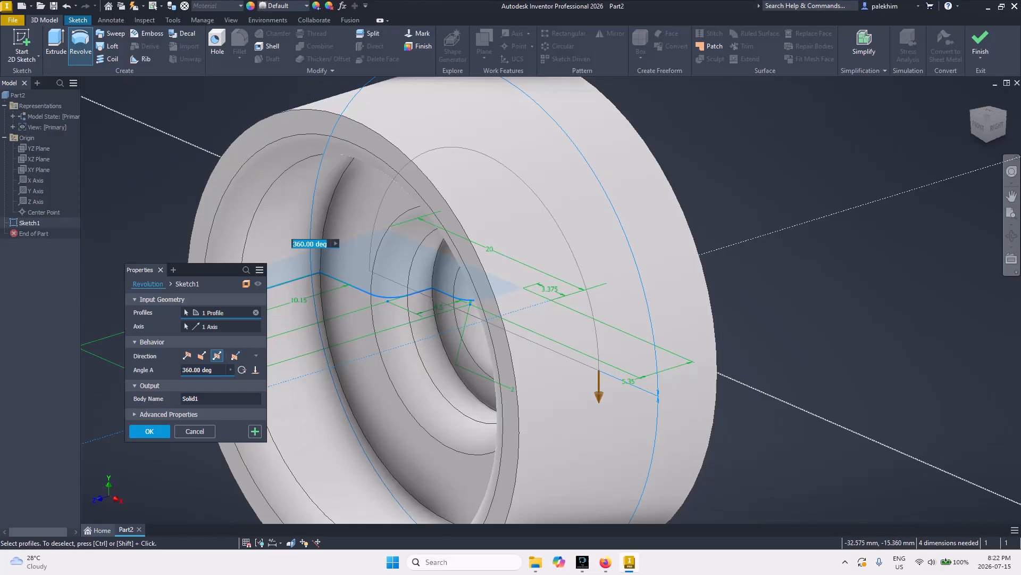
- Compare the Revolve preview with the default, flipped, symmetric and asymmetric direction options
left_click(979, 124)
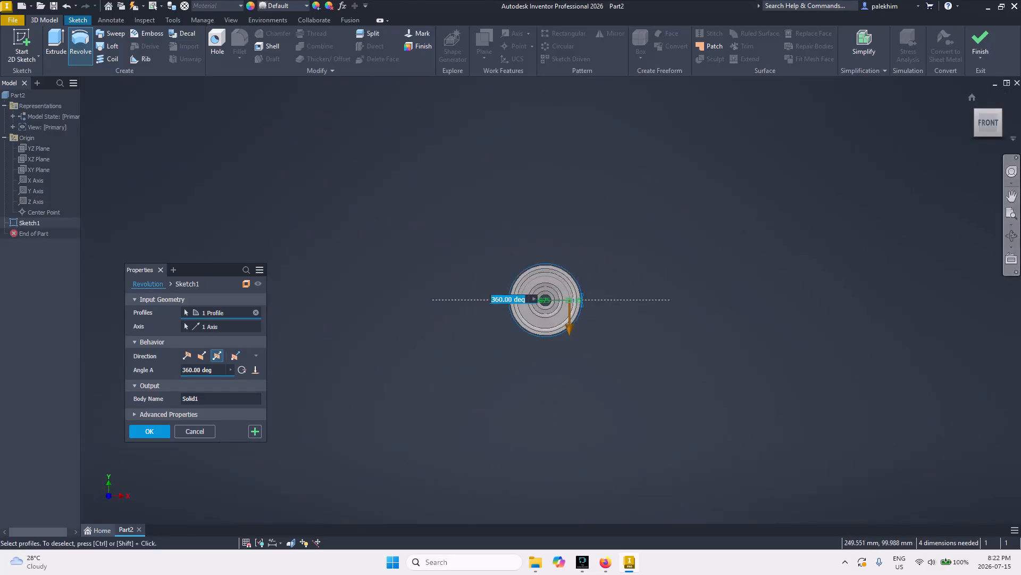
left_click(972, 98)
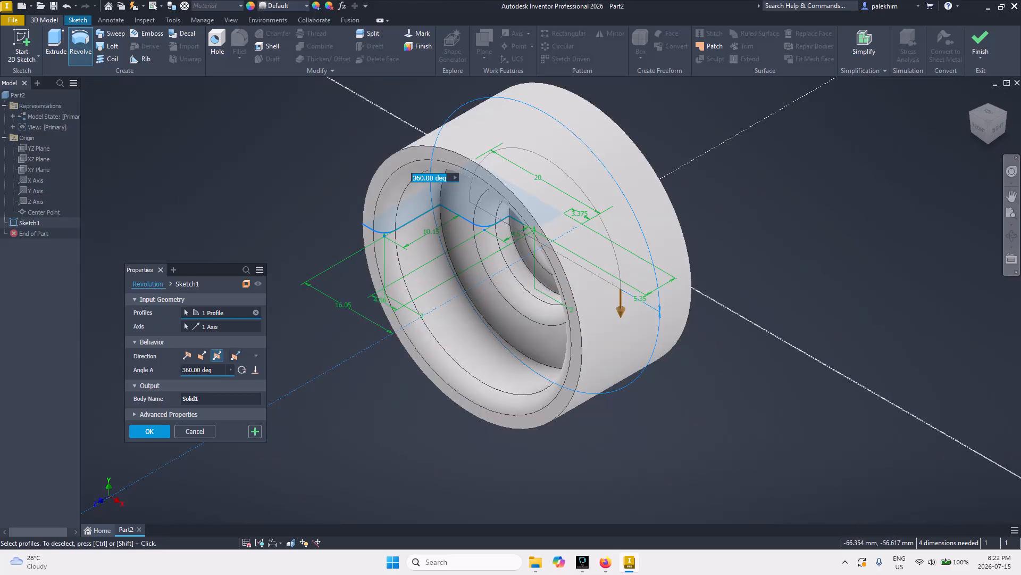
left_click(187, 355)
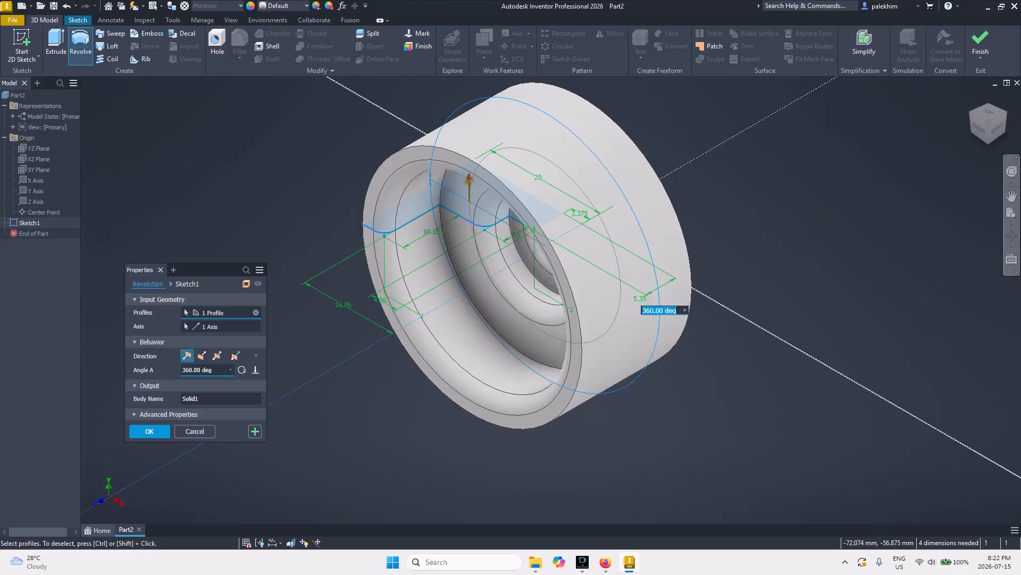
left_click(217, 355)
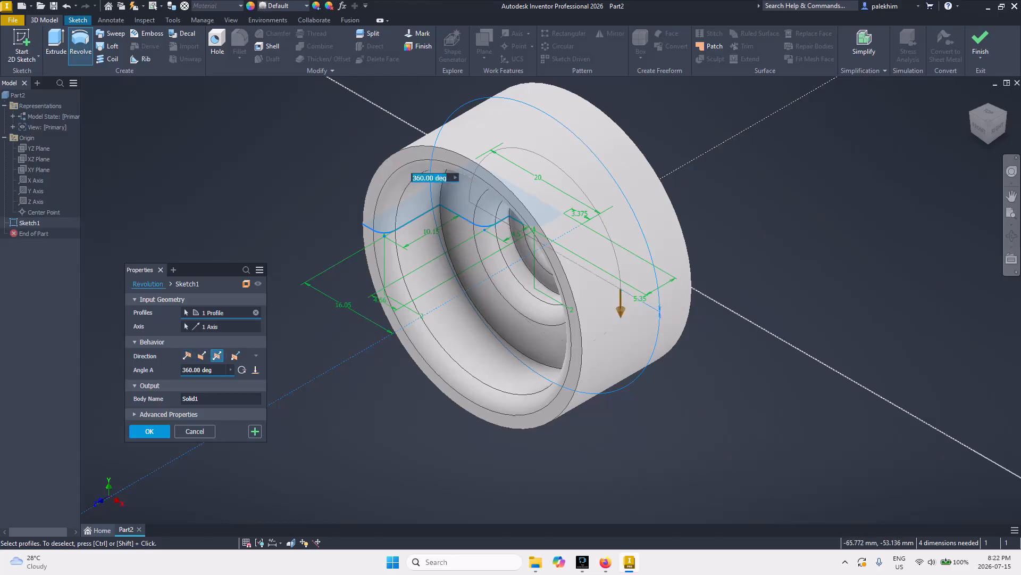
left_click(235, 355)
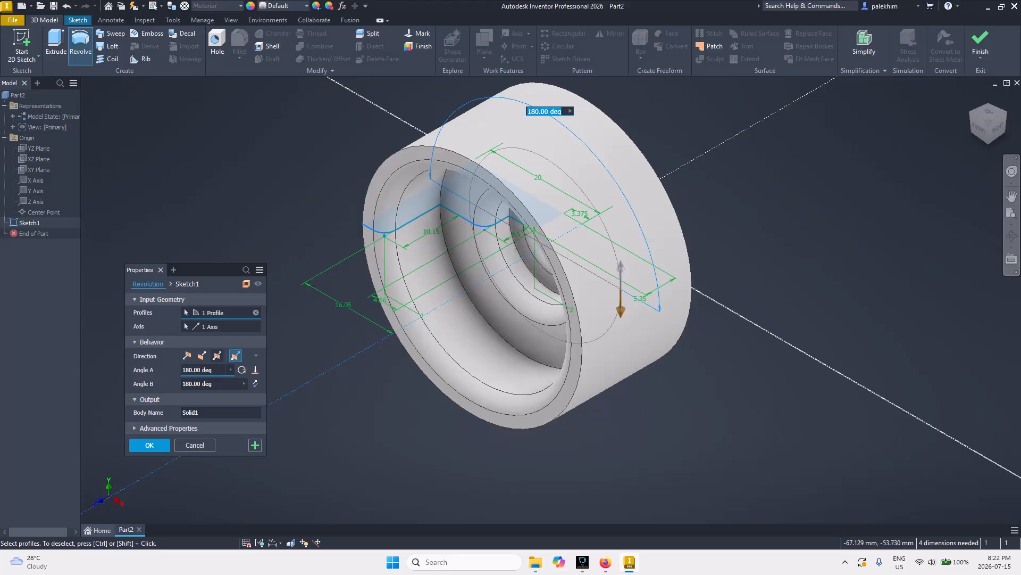
left_click(187, 355)
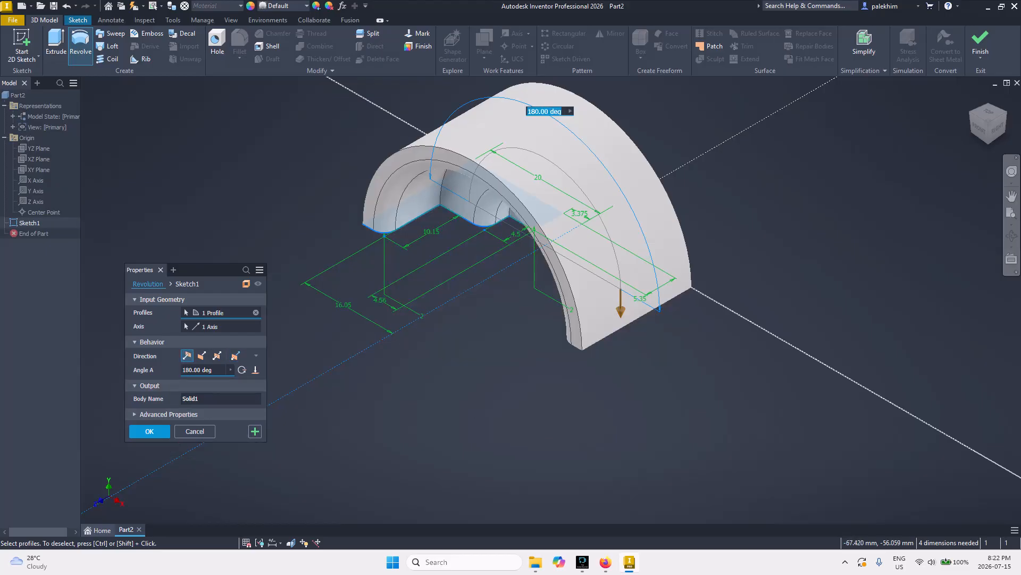
left_click(202, 355)
left_click(217, 356)
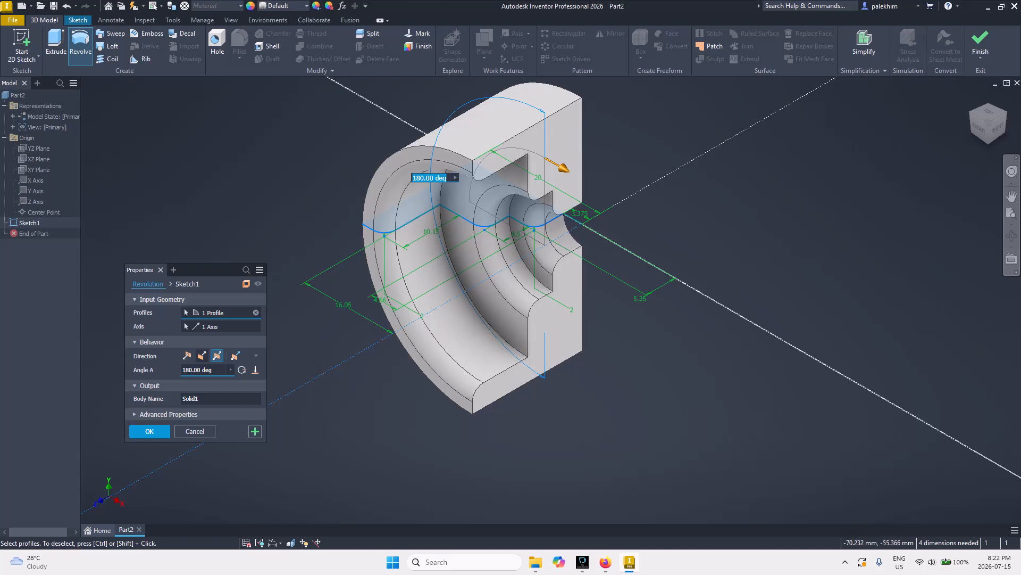
- Finish the Revolve of the closed profile with the default direction and an angle of 360°
left_click(187, 355)
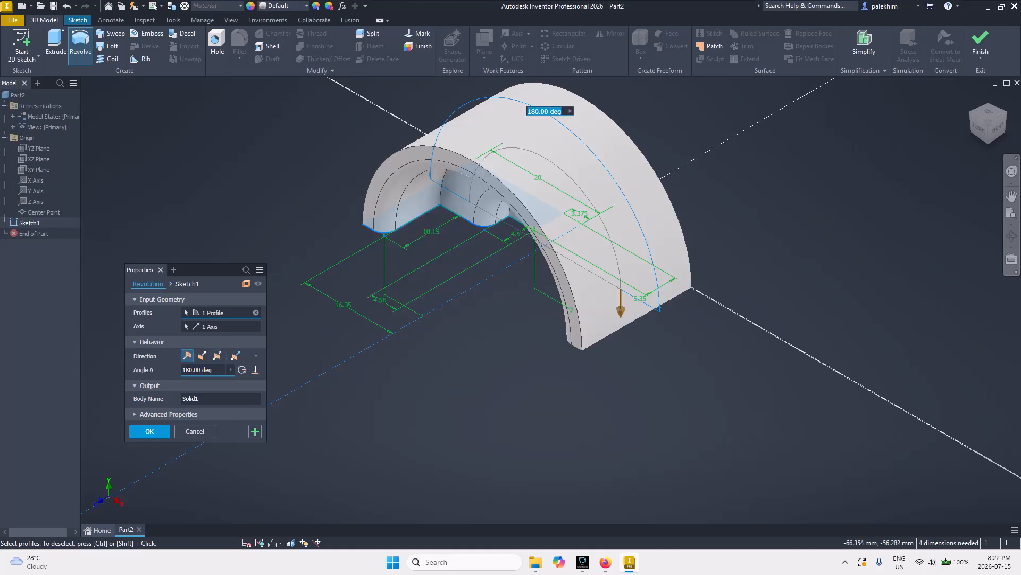
left_click(204, 369)
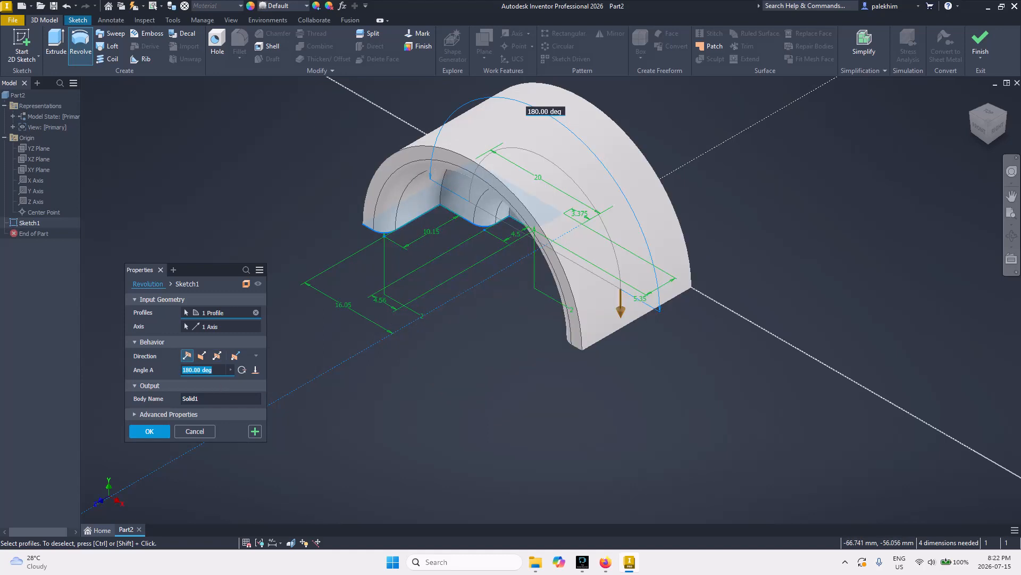
type("360")
key("Return")
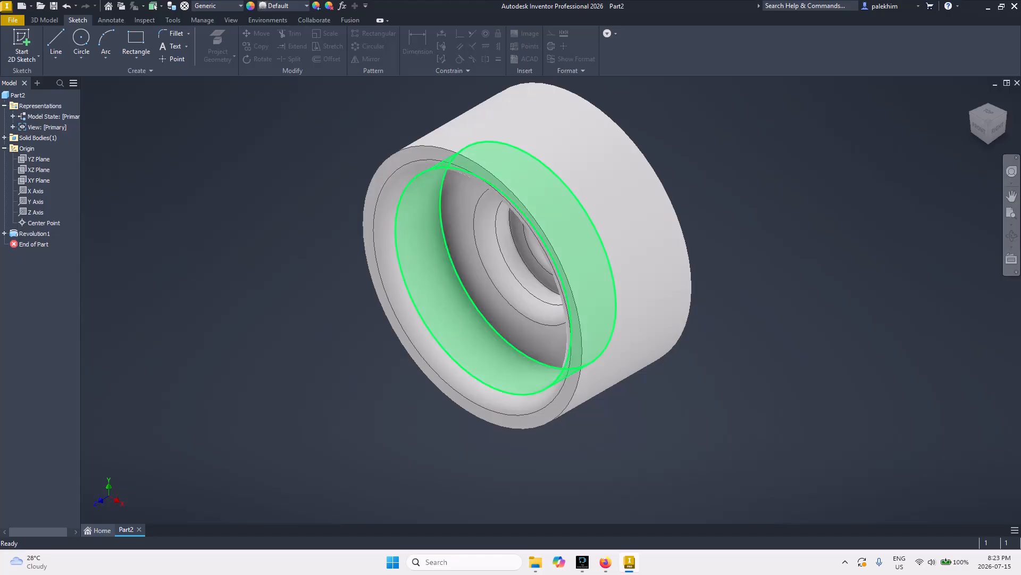
- Inspect the revolved body from several angles, and place the PDF drawing and the Inventor model side by side
left_click(988, 130)
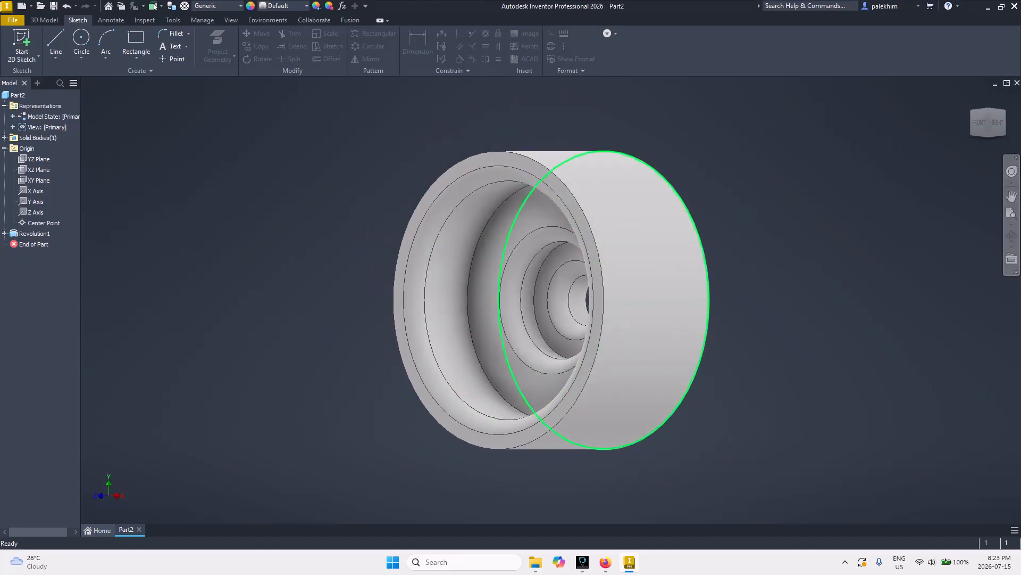
left_click(979, 111)
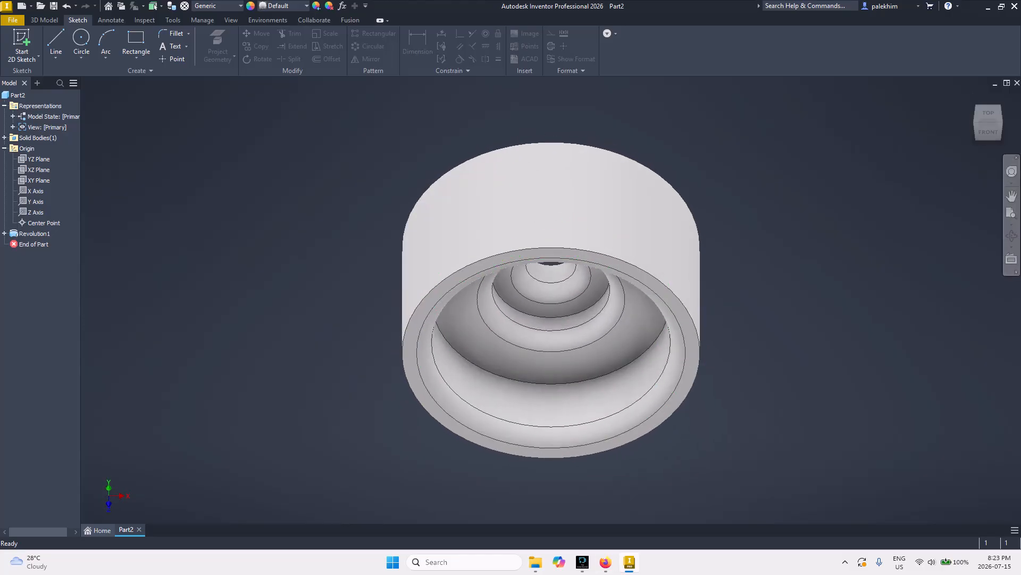
left_click(1000, 113)
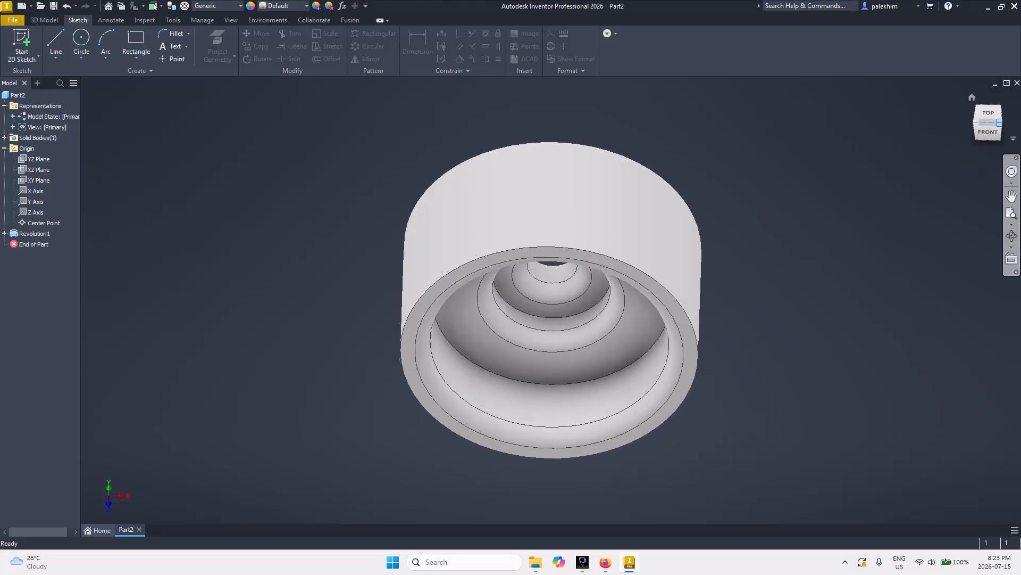
left_click(979, 126)
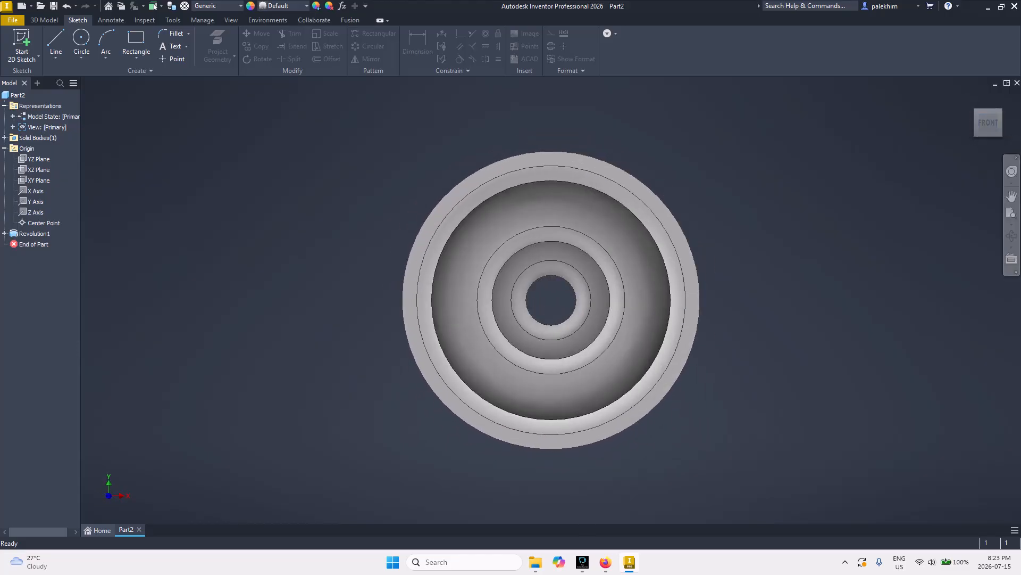
left_click(605, 561)
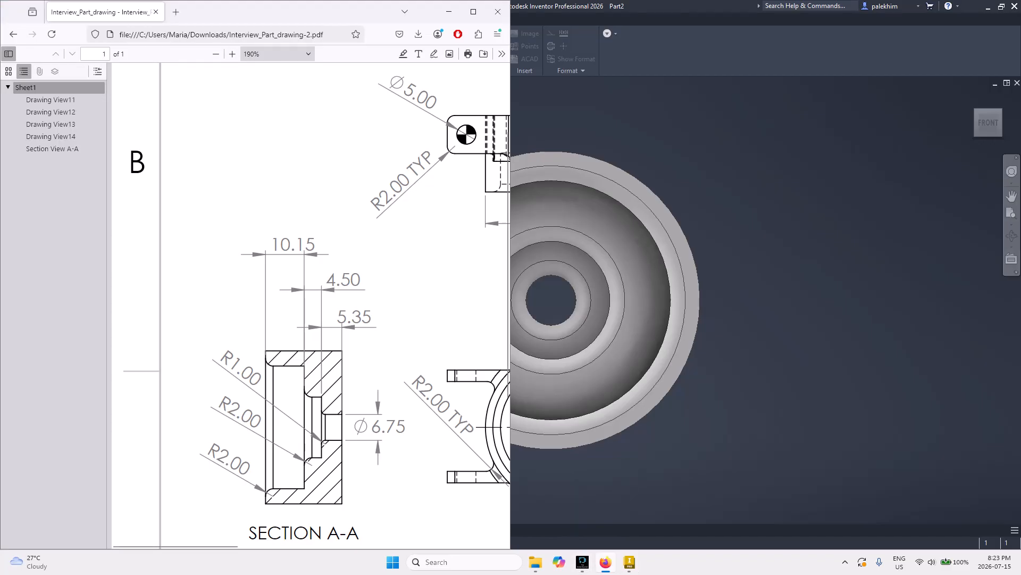
scroll(308, 306, "up", 2)
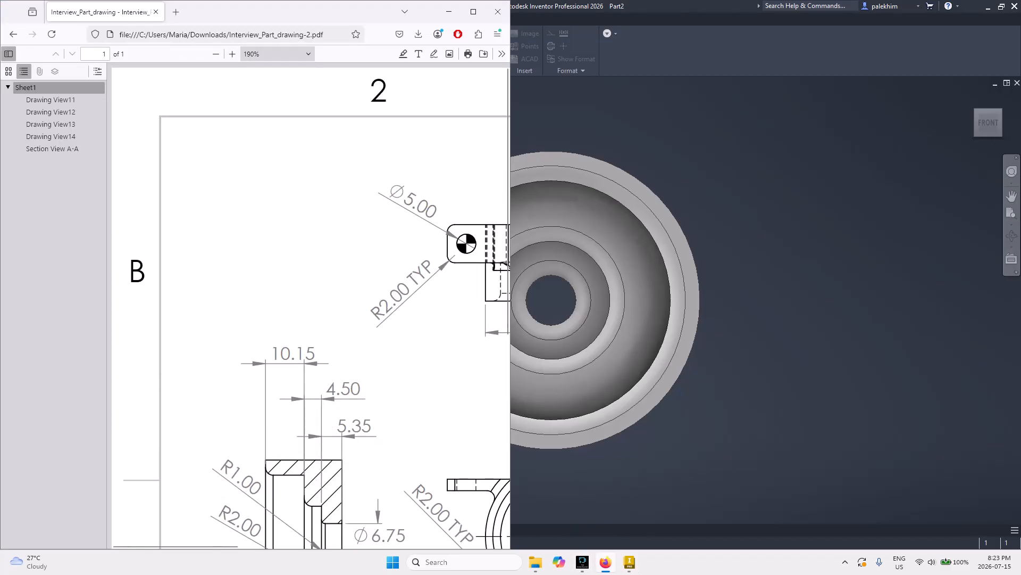
scroll(309, 306, "right", 5)
scroll(308, 306, "left", 2)
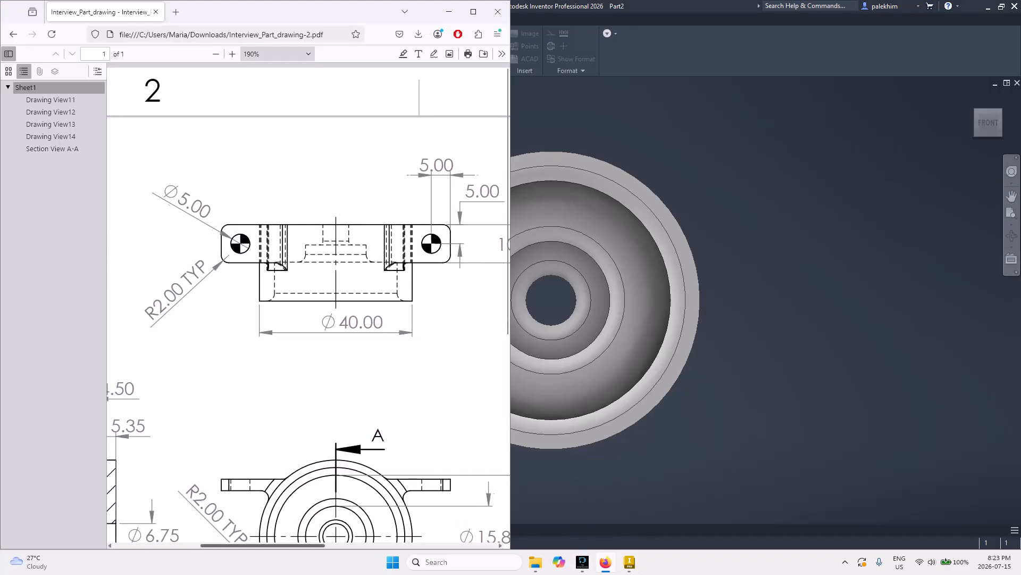
scroll(308, 306, "down", 3)
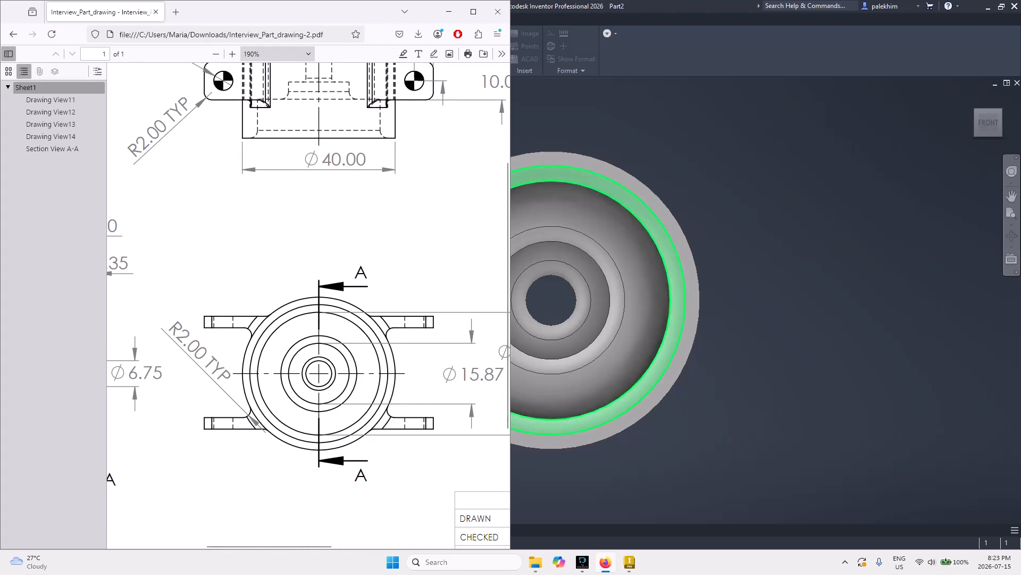
left_click_drag(311, 10, 304, 35)
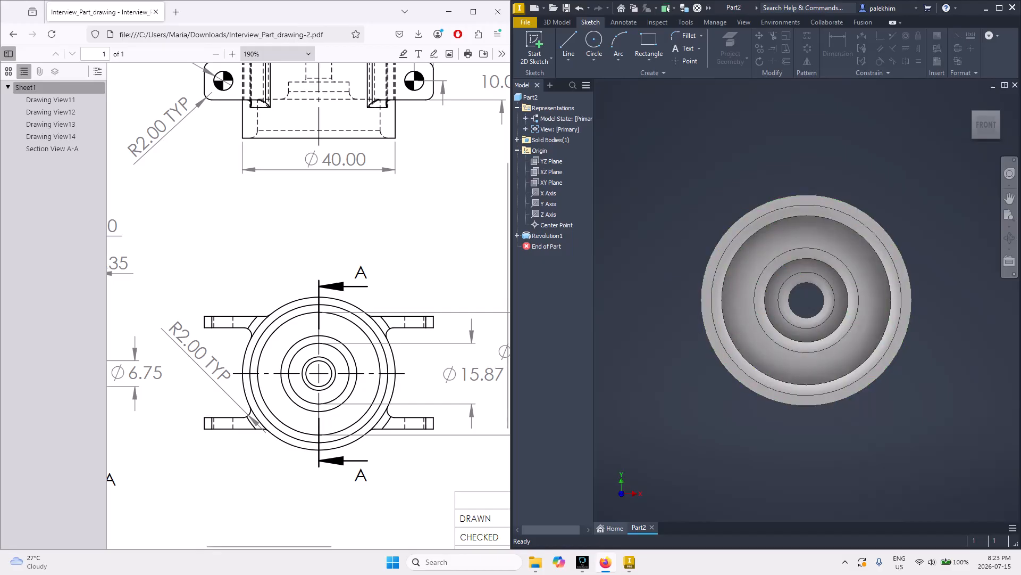
- Examine the four mounting lugs in the PDF's top, front, side and isometric views for their dimensions and spacing
scroll(309, 305, "right", 3)
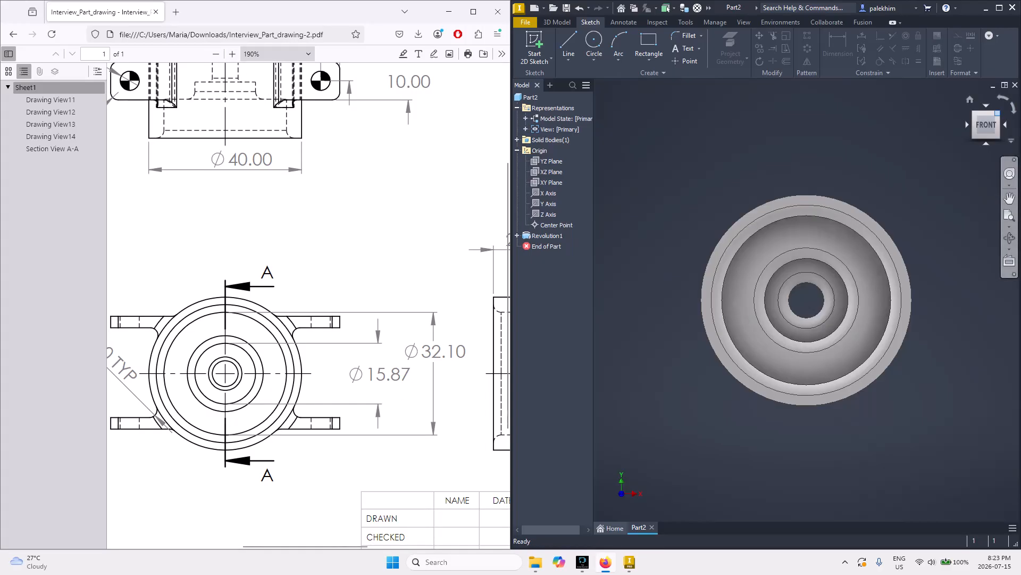
left_click(998, 113)
scroll(308, 305, "up", 3)
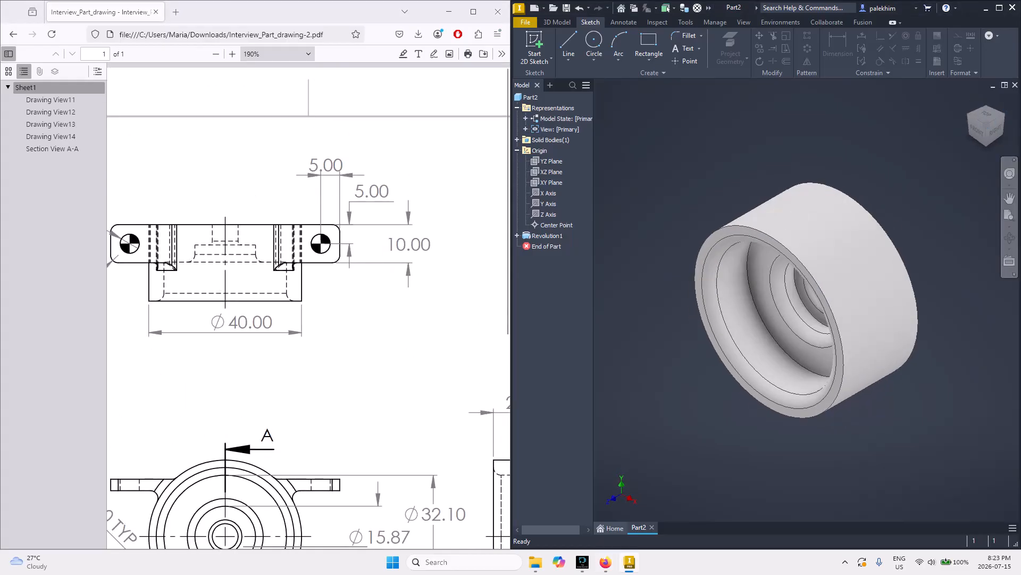
scroll(309, 305, "right", 6)
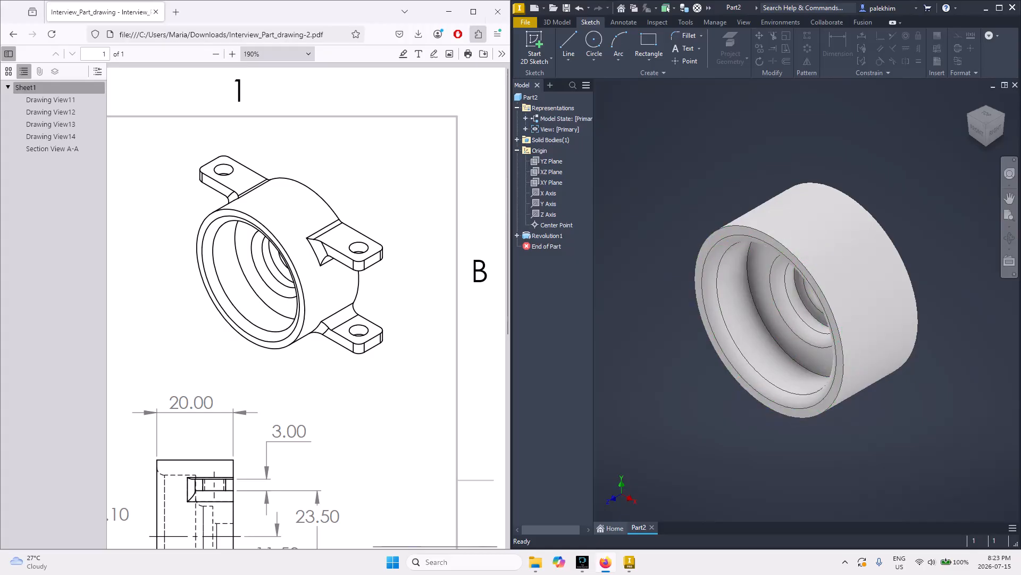
left_click(473, 11)
scroll(561, 306, "down", 3)
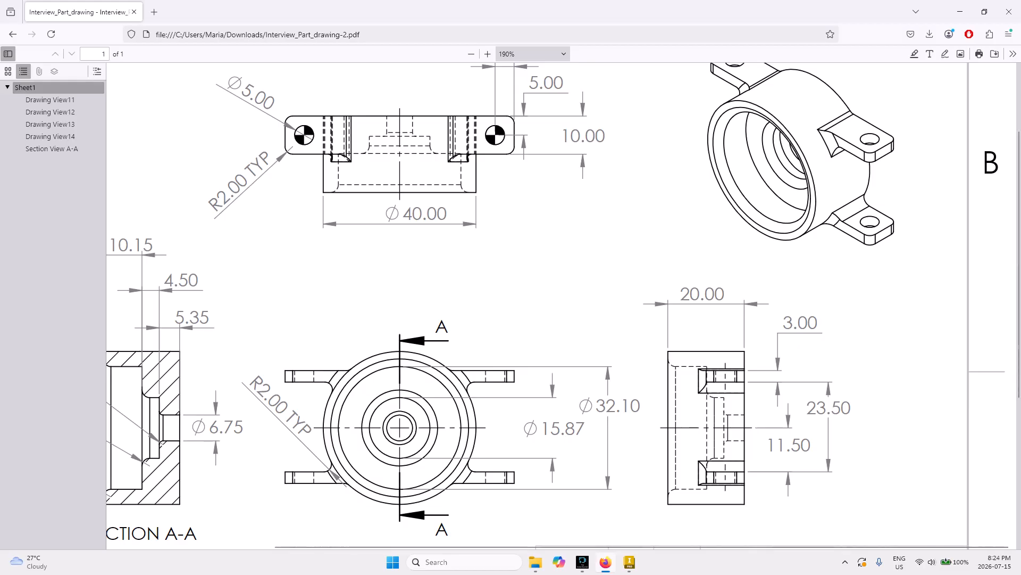
left_click_drag(766, 445, 801, 446)
left_click_drag(807, 408, 851, 408)
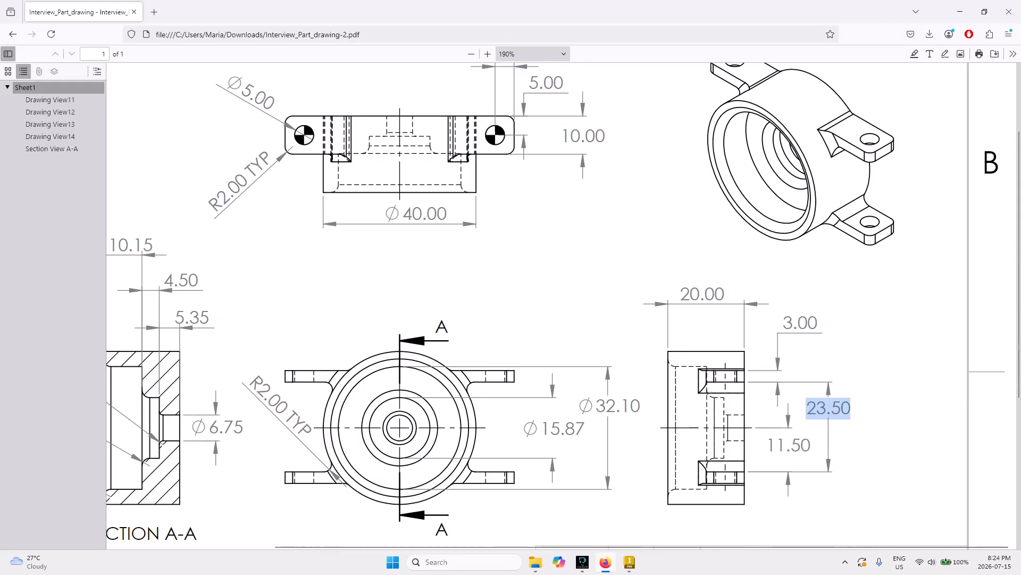
scroll(563, 305, "left", 3)
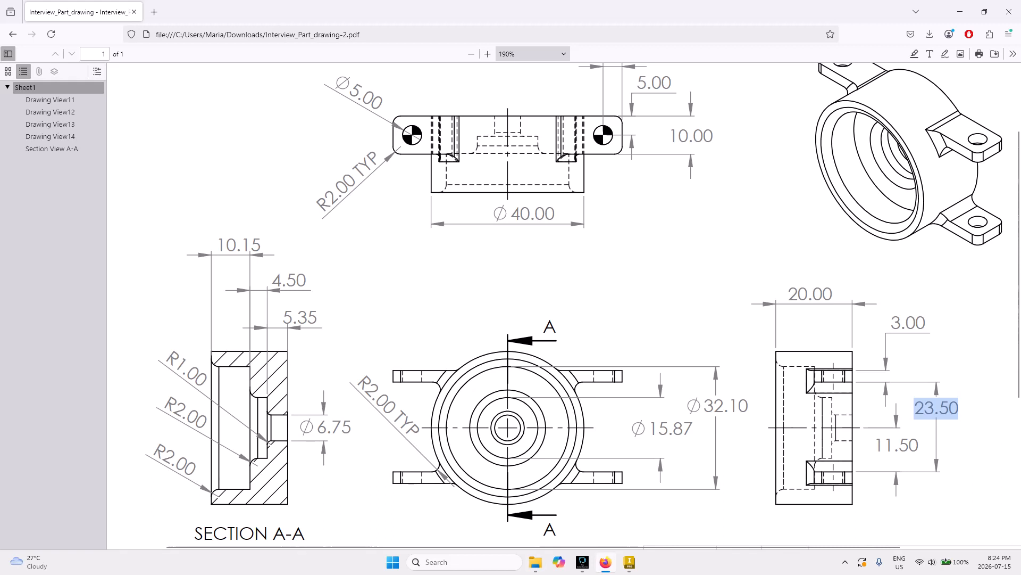
scroll(554, 305, "right", 3)
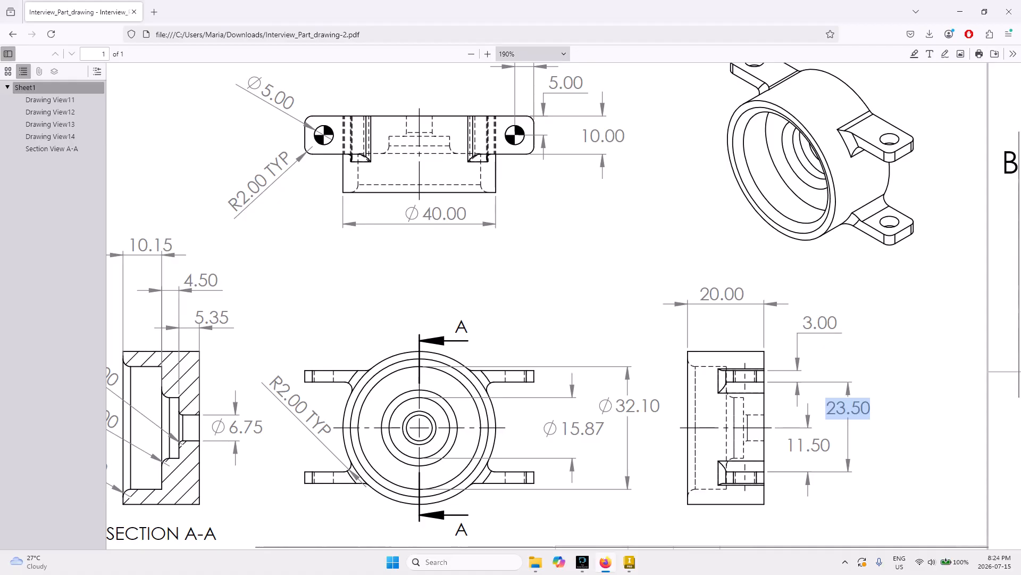
scroll(564, 305, "up", 1)
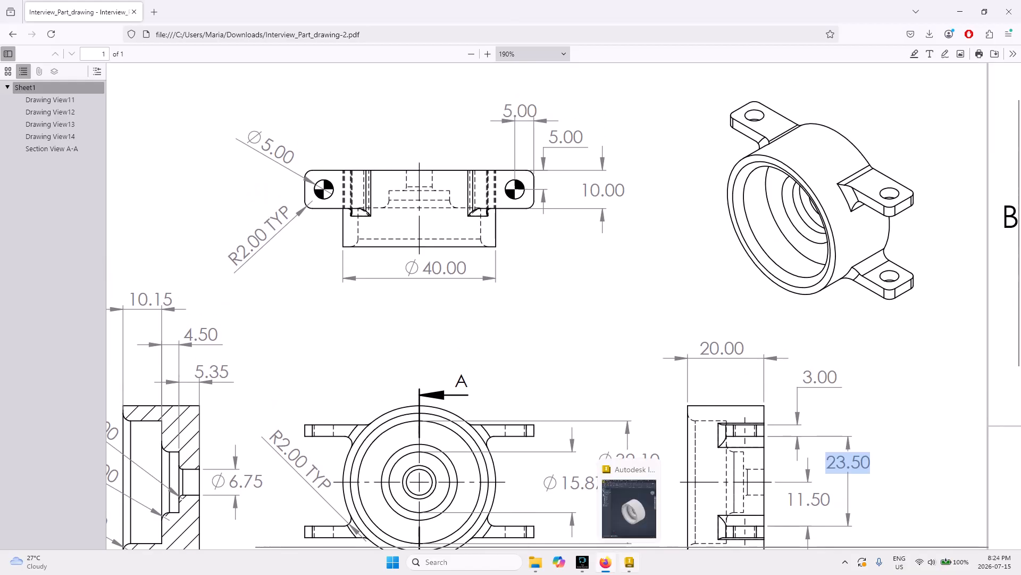
- Start a 2D sketch on the revolved body's flat back face and project its outer circular edge
left_click(629, 562)
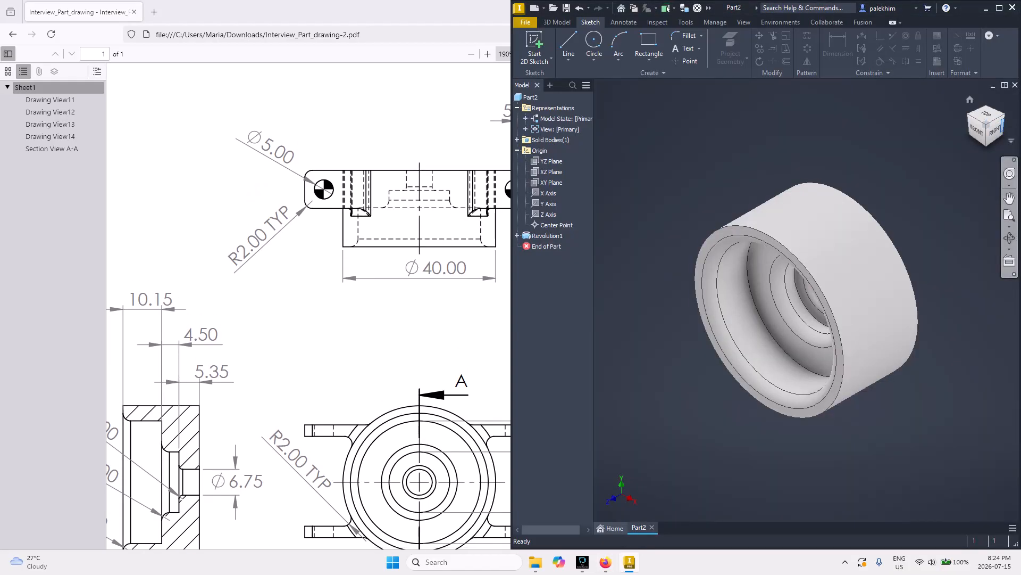
left_click(1001, 126)
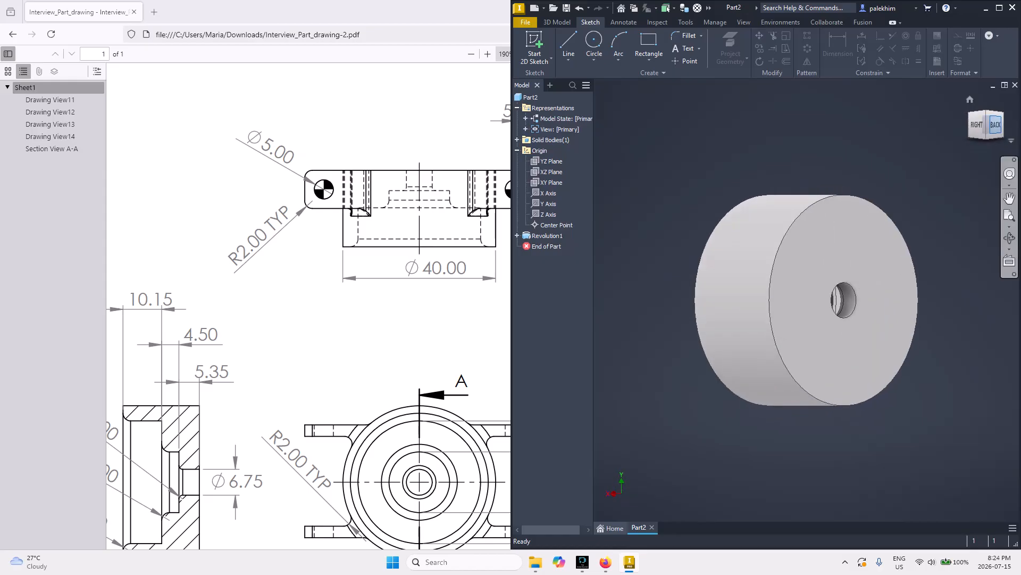
left_click(995, 124)
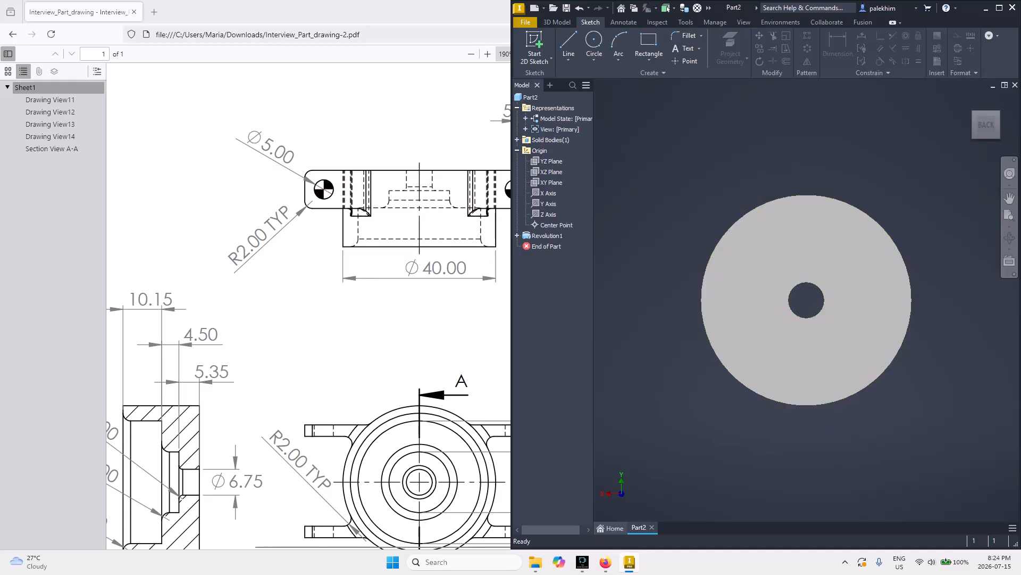
scroll(308, 306, "down", 3)
left_click_drag(383, 546, 404, 546)
scroll(404, 372, "up", 3)
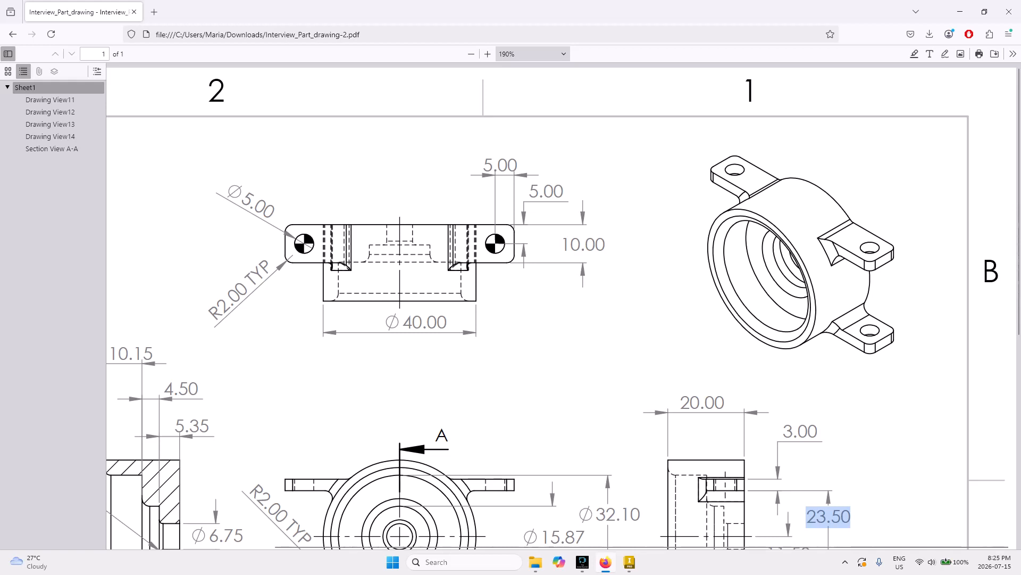
left_click(629, 562)
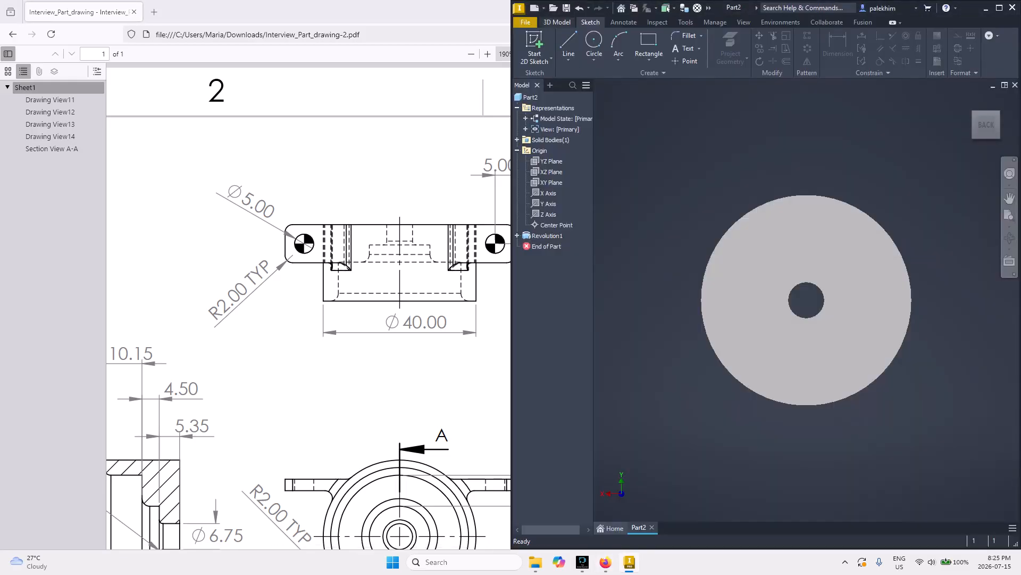
left_click(534, 47)
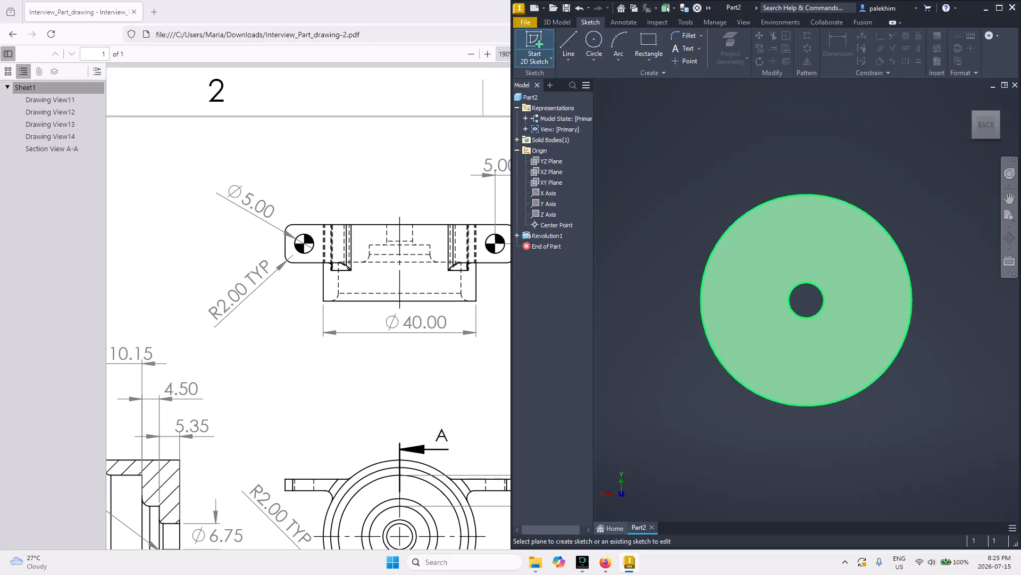
left_click(766, 264)
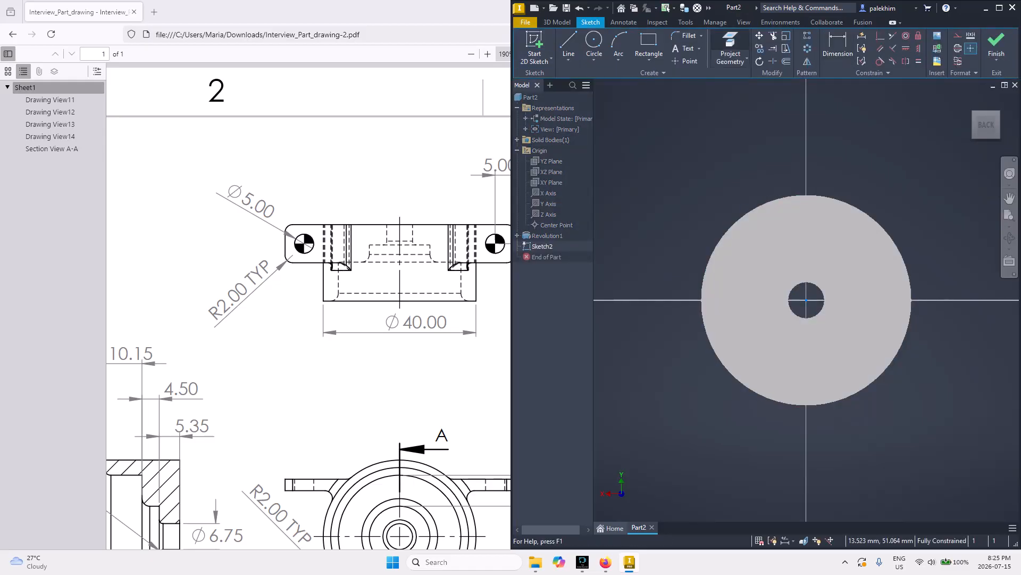
left_click(730, 51)
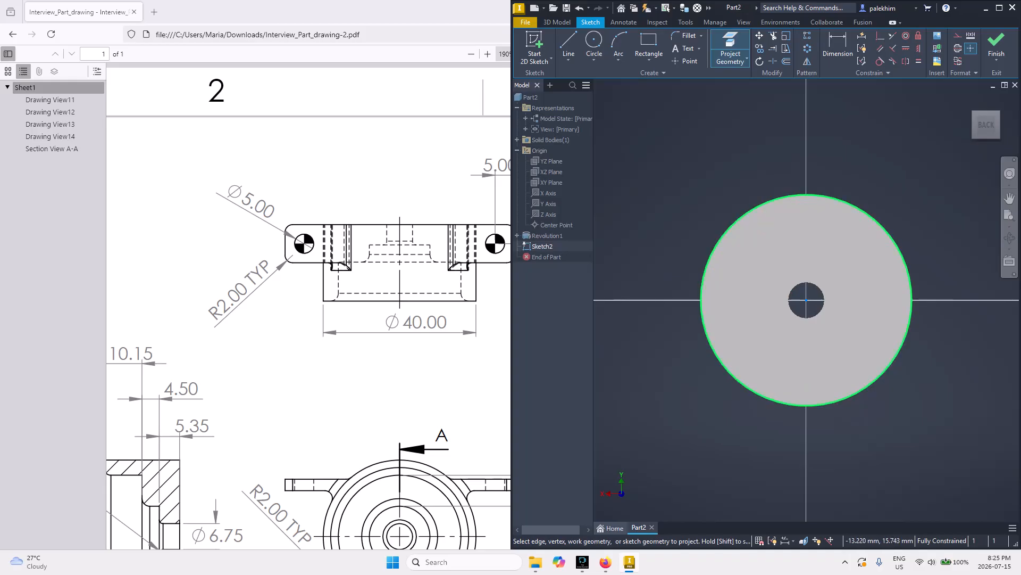
scroll(779, 245, "up", 3)
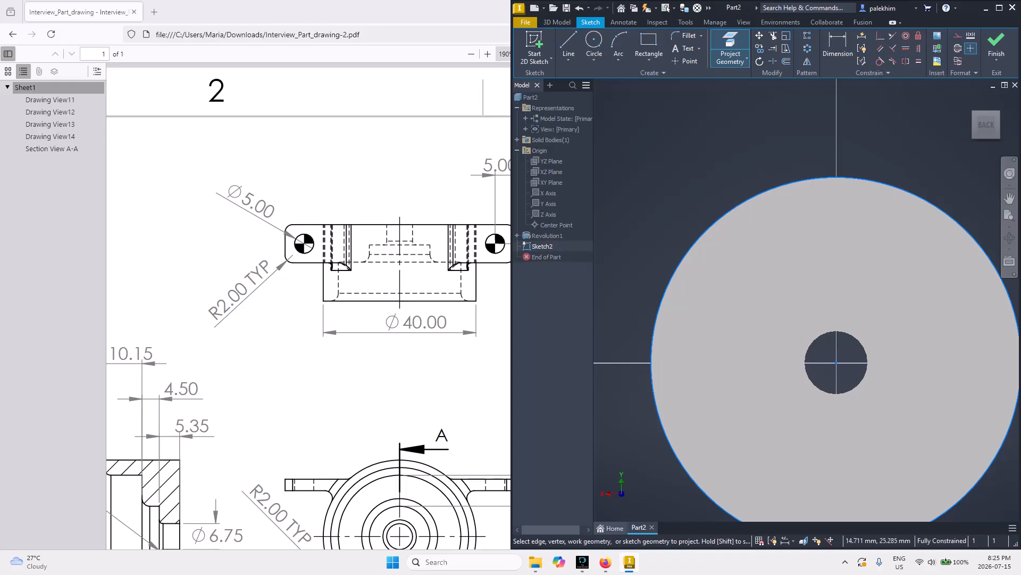
- Fit the PDF window beside the model and consult the side view's lug thickness and spacing dimensions
scroll(309, 308, "down", 3)
scroll(309, 306, "down", 2)
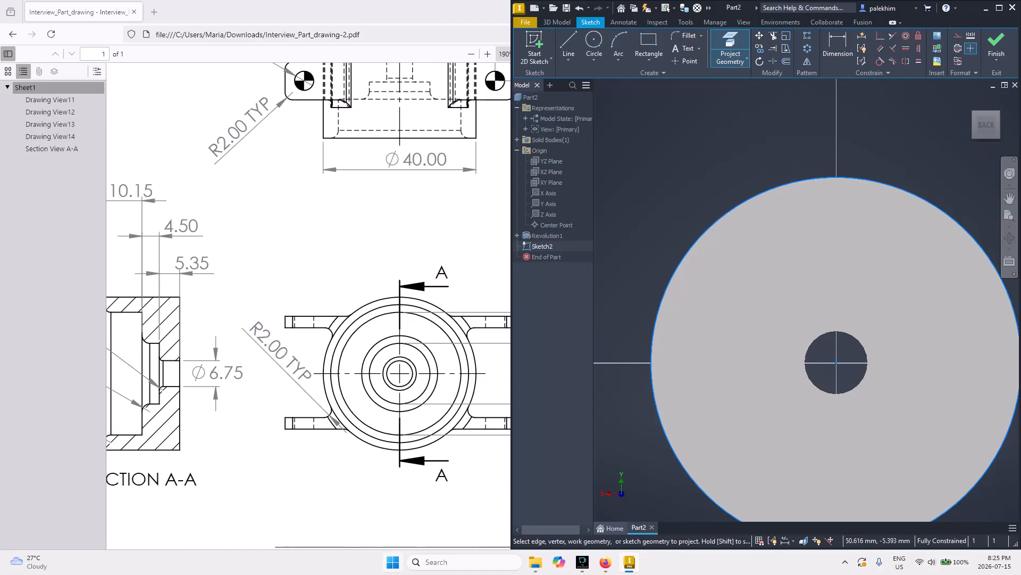
left_click(468, 546)
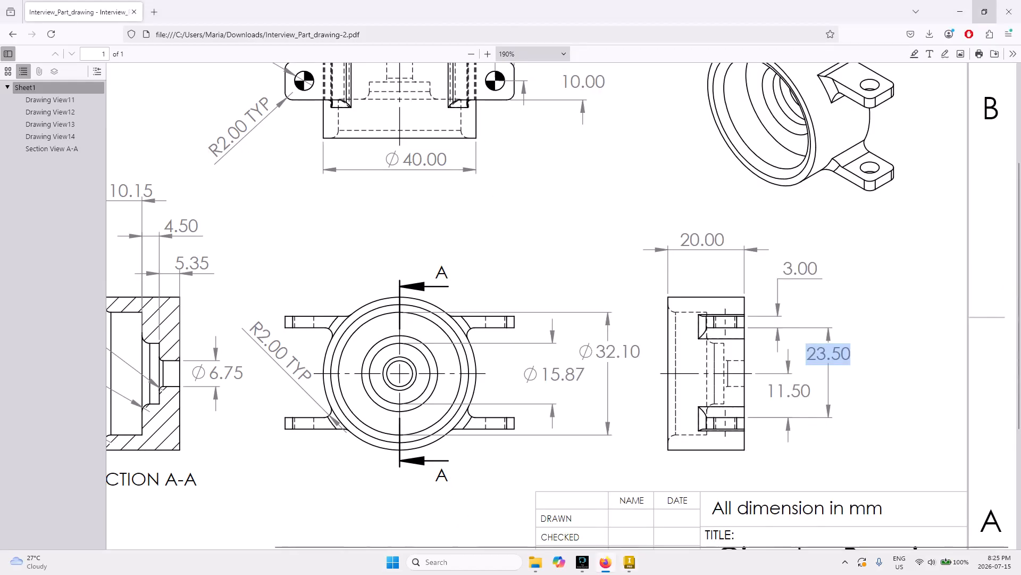
left_click_drag(535, 13, 292, 36)
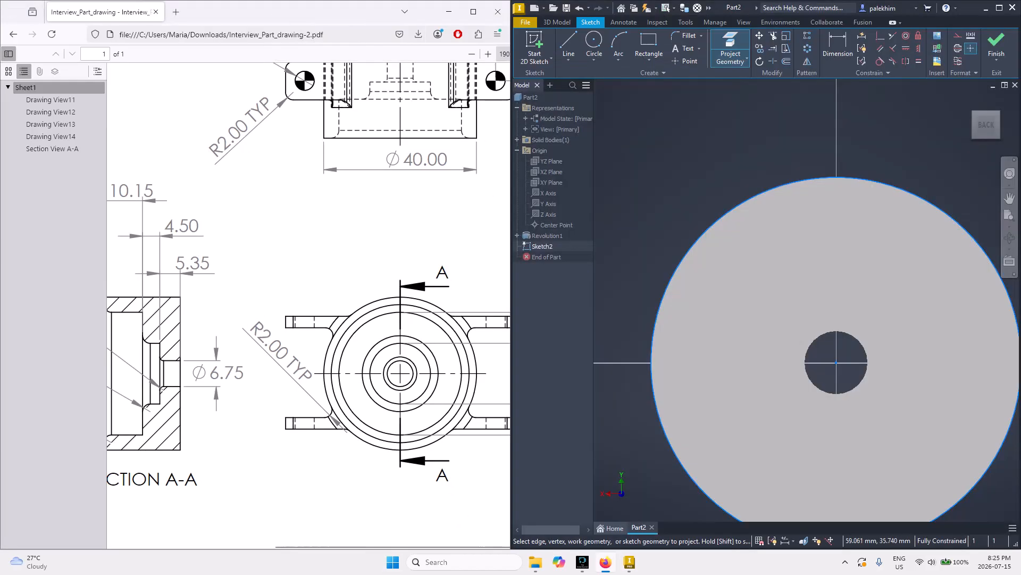
left_click_drag(238, 545, 385, 545)
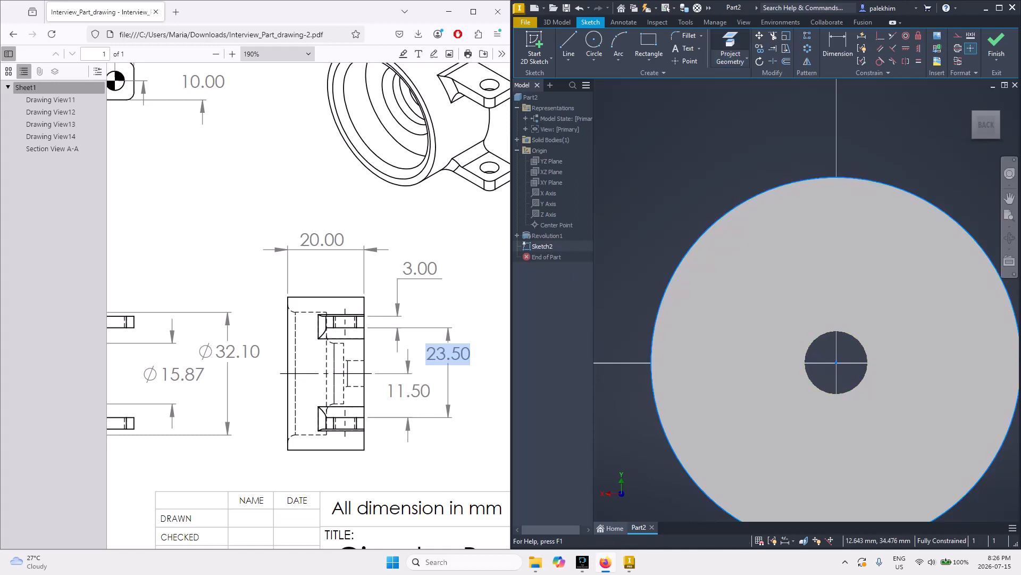
- Place a sketch point on the projected circle's upper-left arc at about X -14.45 mm, Y 13.82 mm, and make the X Axis visible
left_click(687, 60)
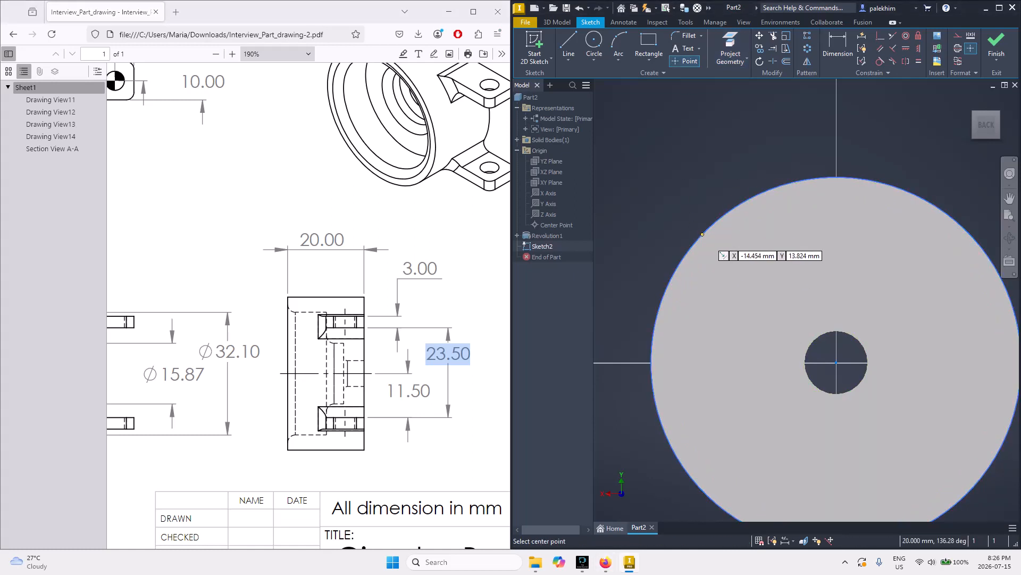
left_click(702, 234)
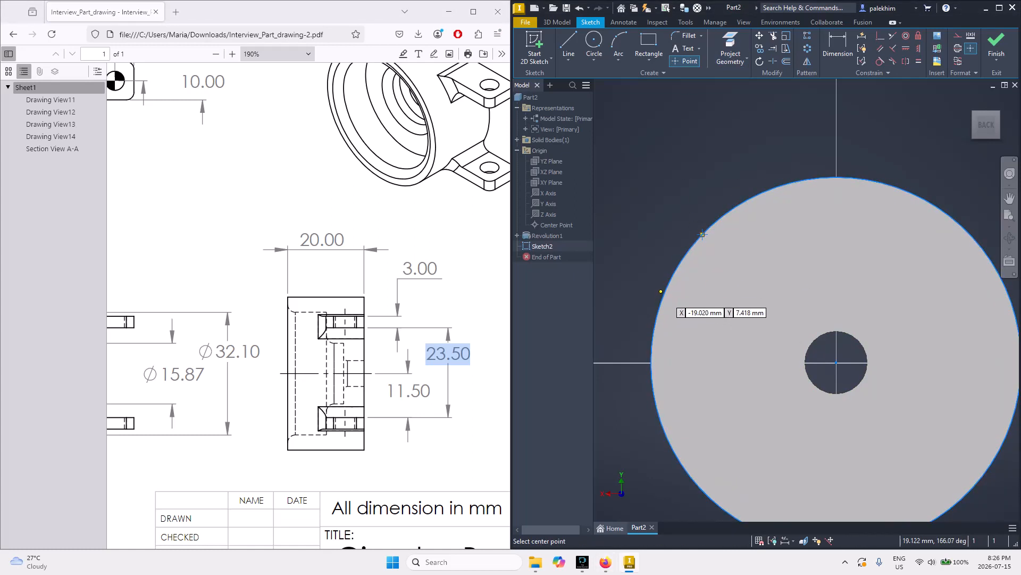
left_click(832, 50)
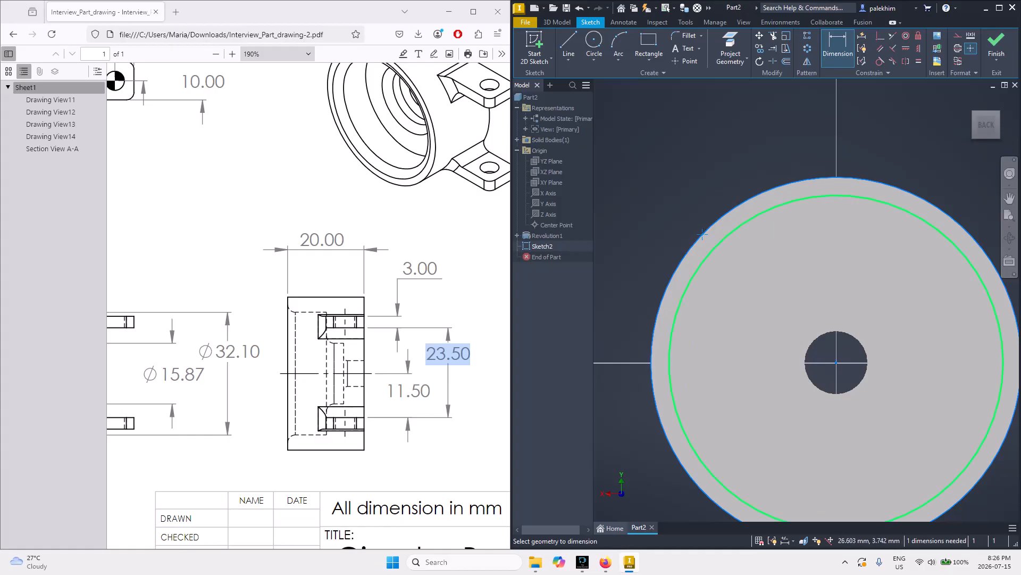
key("Escape")
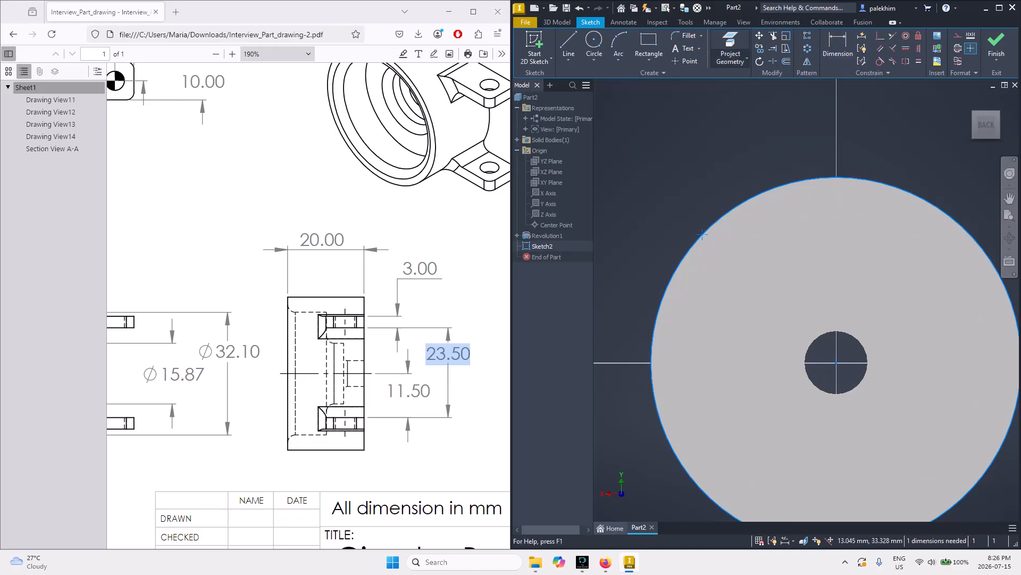
key("p")
left_click(702, 234)
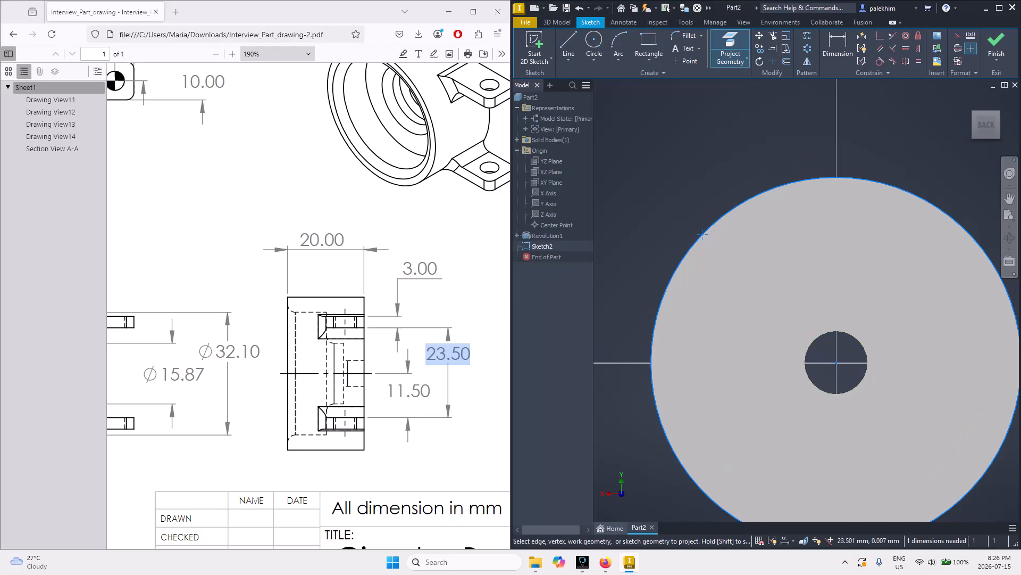
key("Escape")
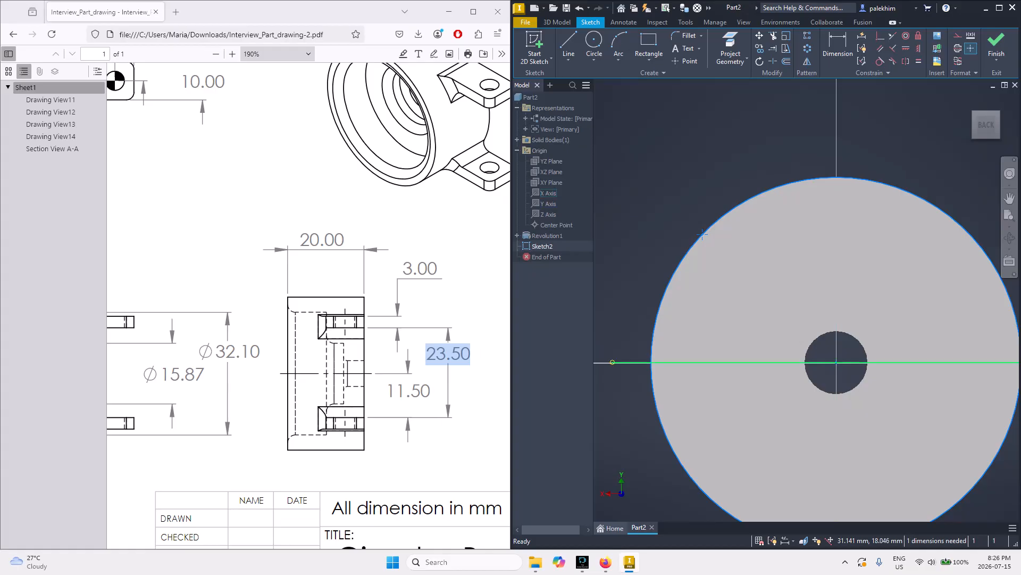
right_click(549, 196)
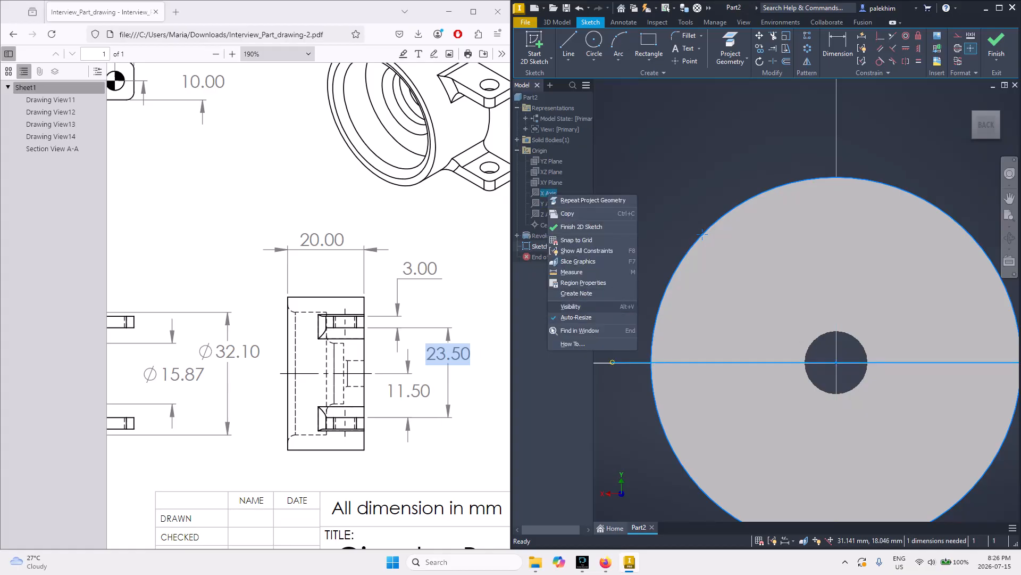
left_click(579, 307)
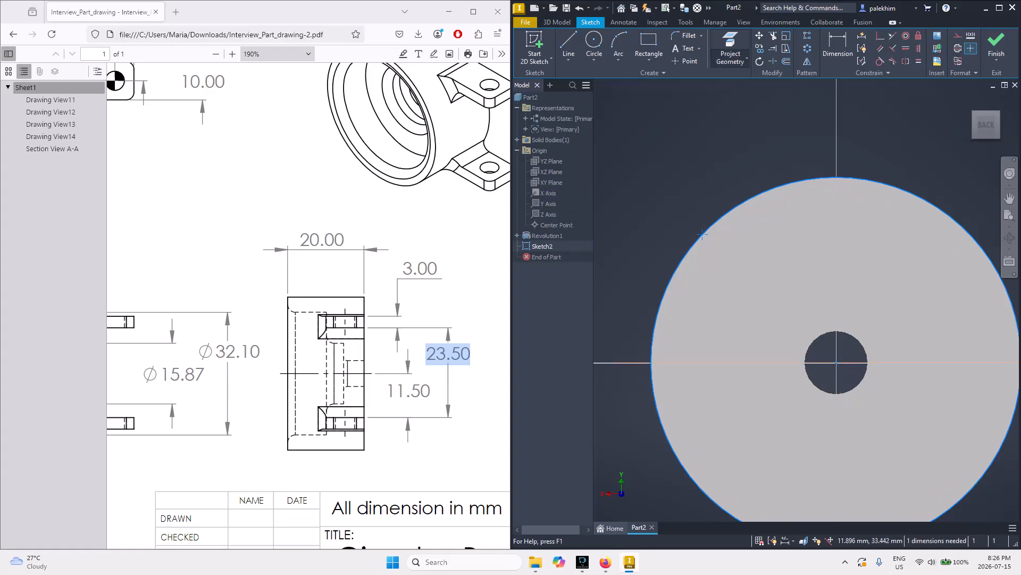
- Dimension the sketch point's vertical distance from the X Axis at 11.5 mm
key("c")
key("d")
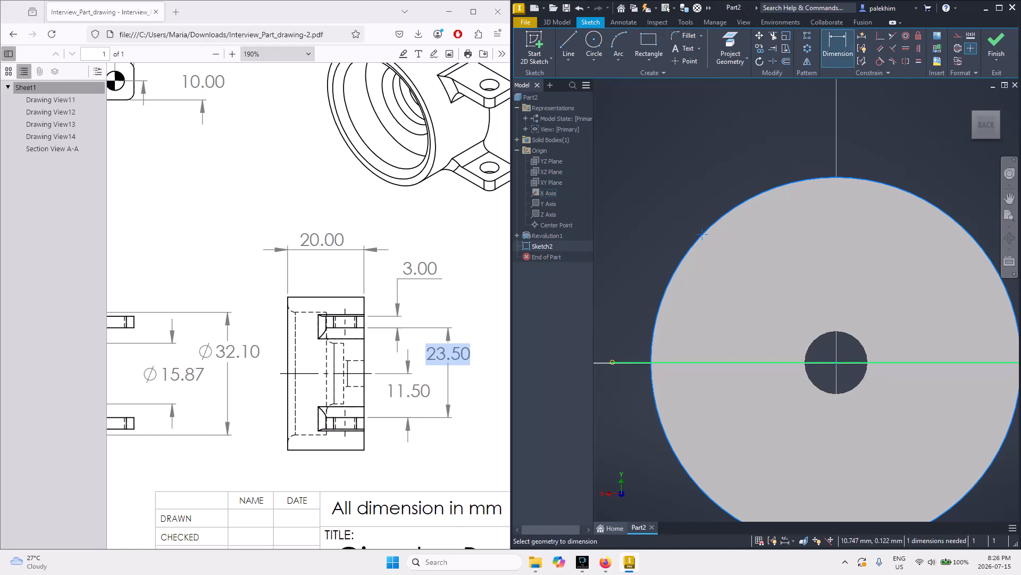
left_click(612, 362)
left_click(702, 234)
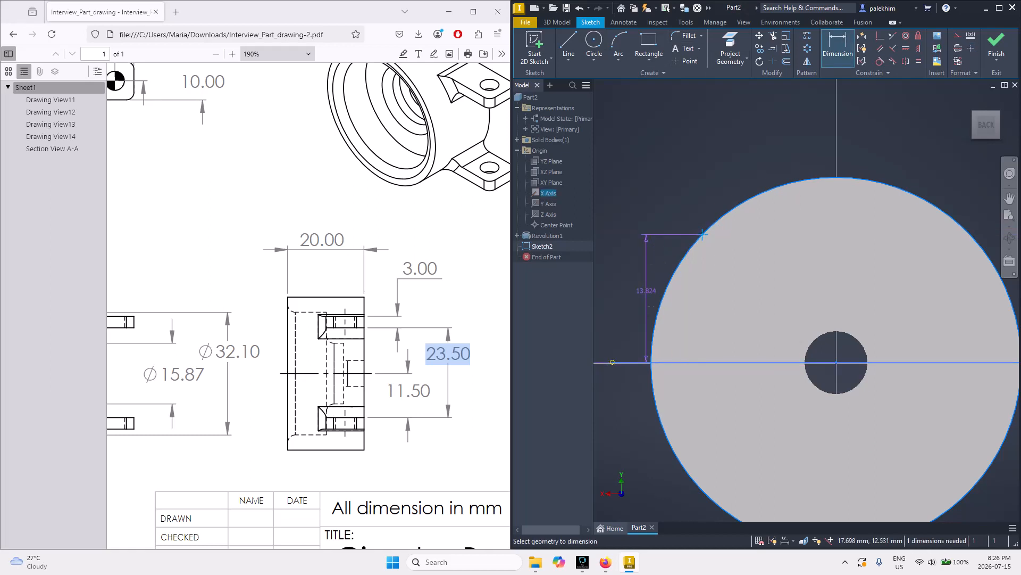
left_click(626, 341)
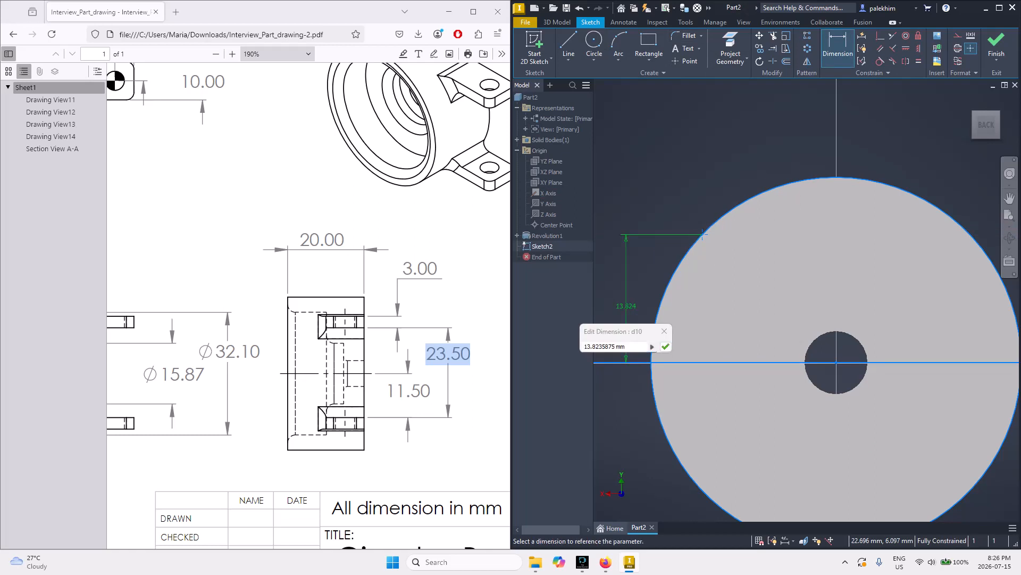
double_click(591, 346)
type("11")
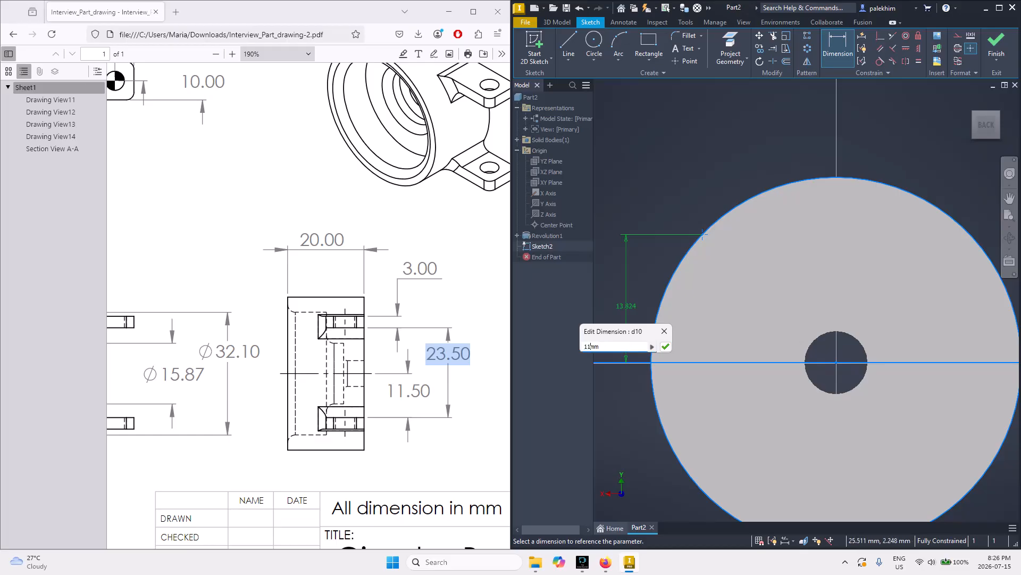
type(".5")
key("Return")
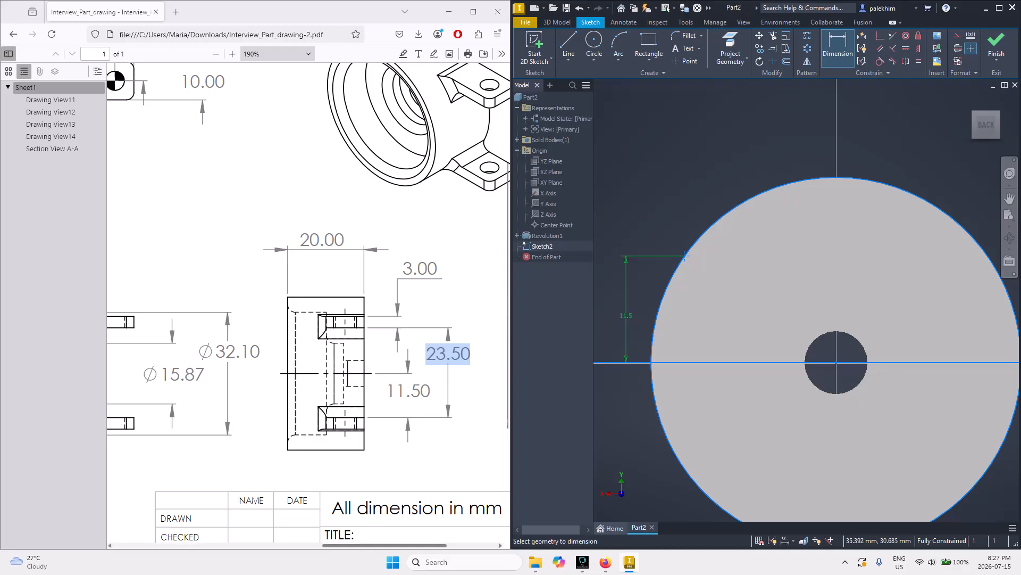
- Consult the lug dimensions in the PDF's top and front views and try to draw a 10 mm wide rectangle from the sketch point
scroll(309, 303, "right", 3)
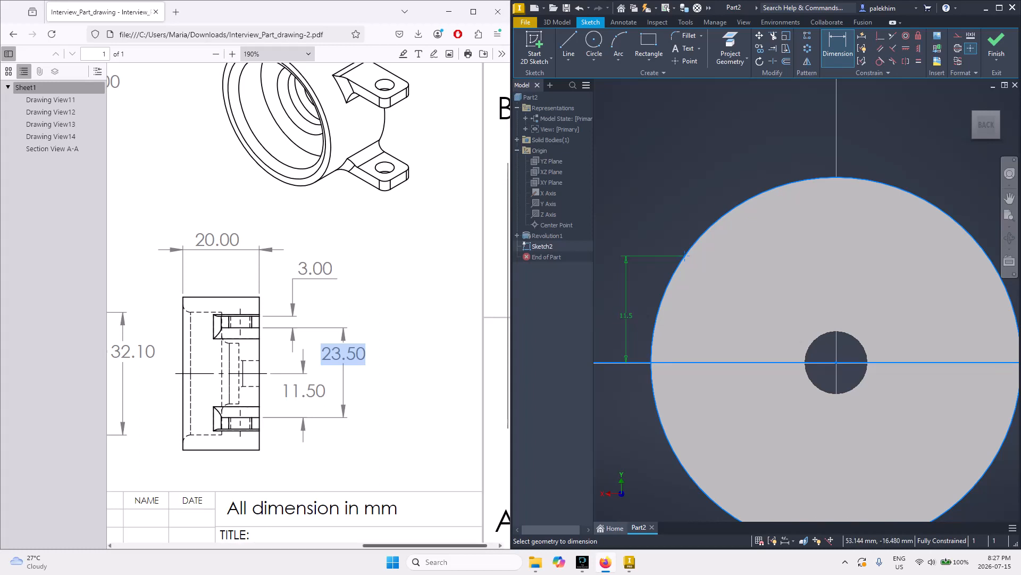
left_click_drag(426, 545, 318, 545)
scroll(308, 373, "up", 2)
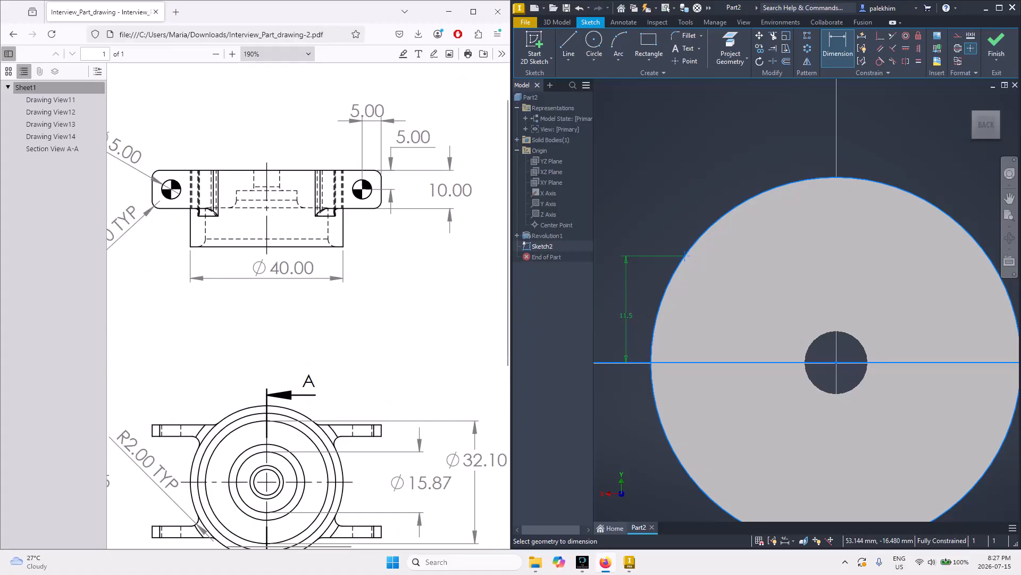
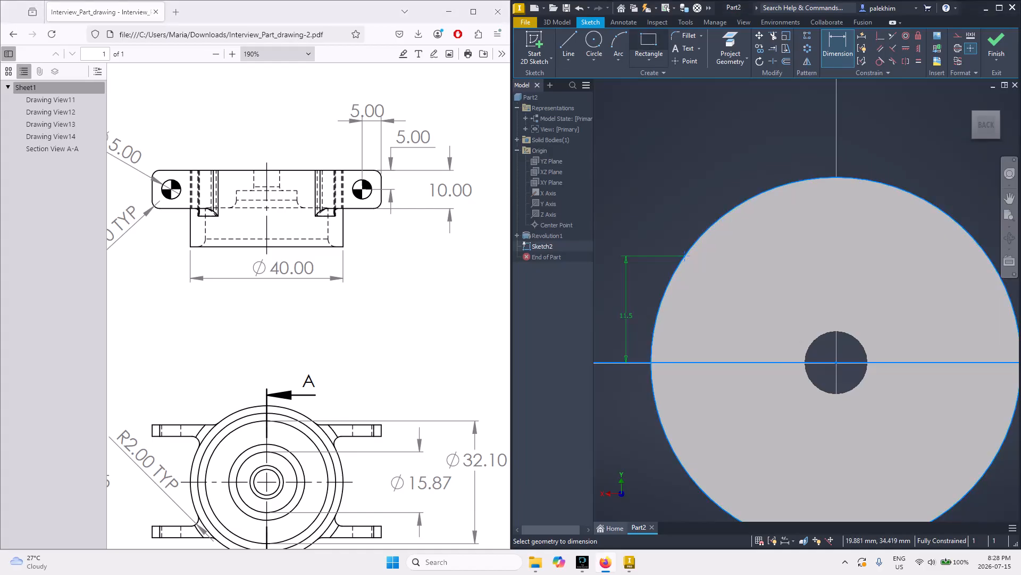
left_click(653, 44)
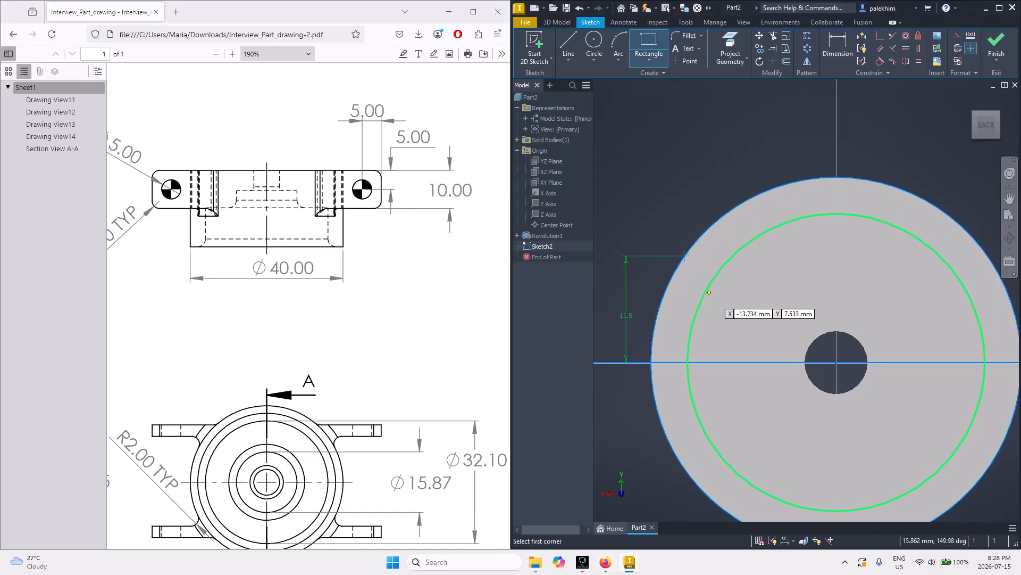
left_click(685, 256)
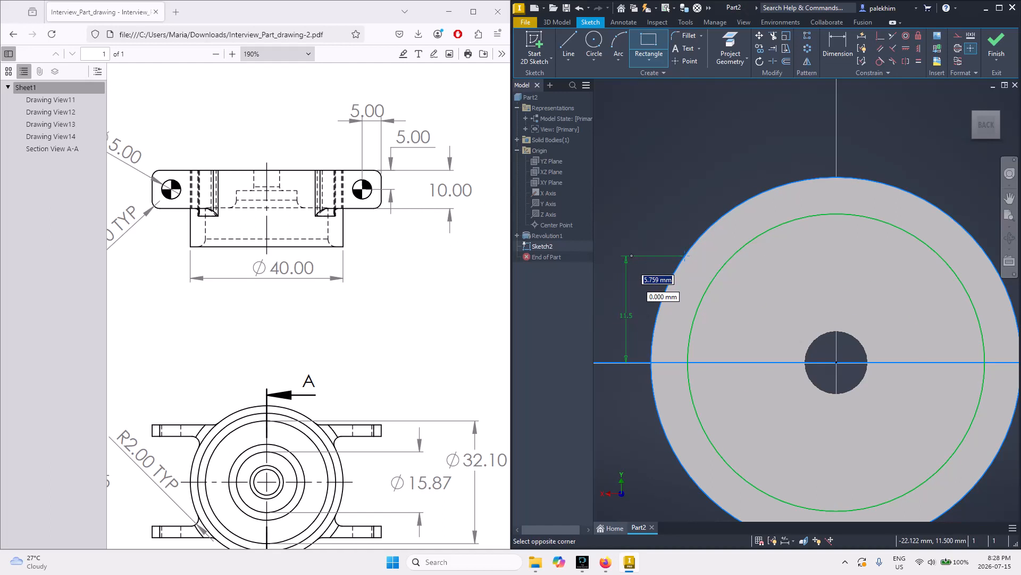
type("10")
key("Return")
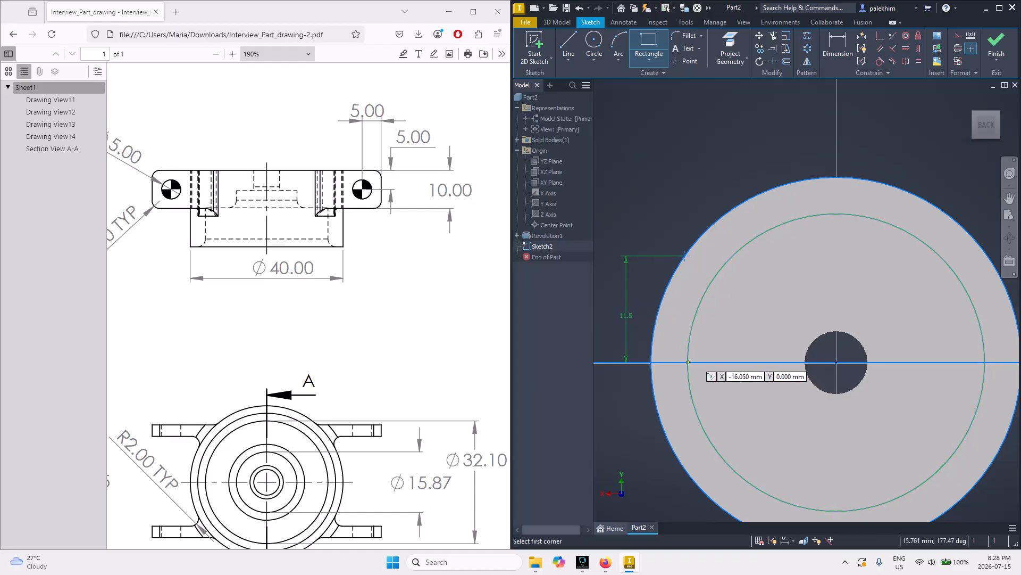
- Undo the last sketch change and set the sketch point's vertical distance from the X Axis to 11.5 mm
key("ctrl+z")
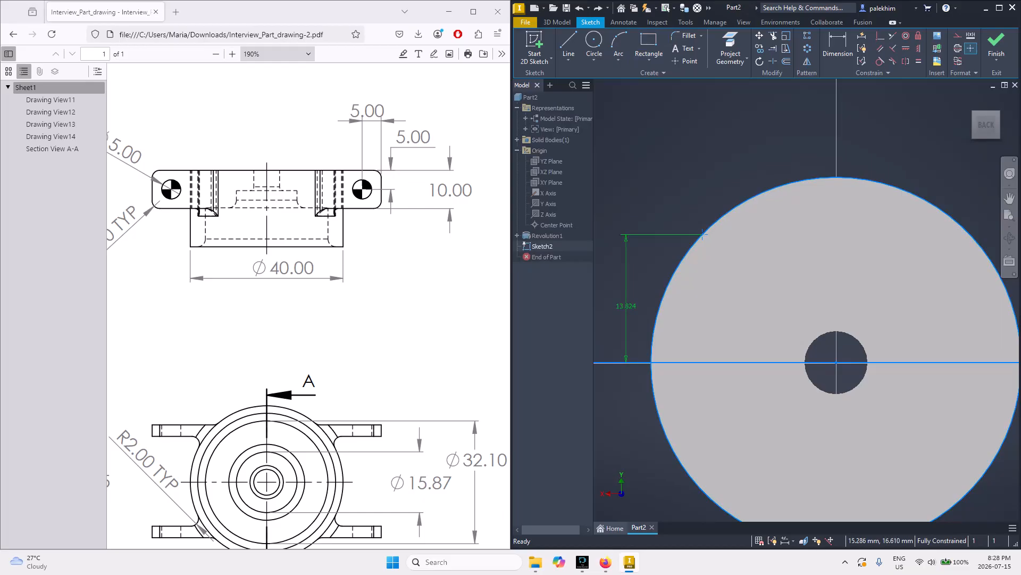
double_click(626, 306)
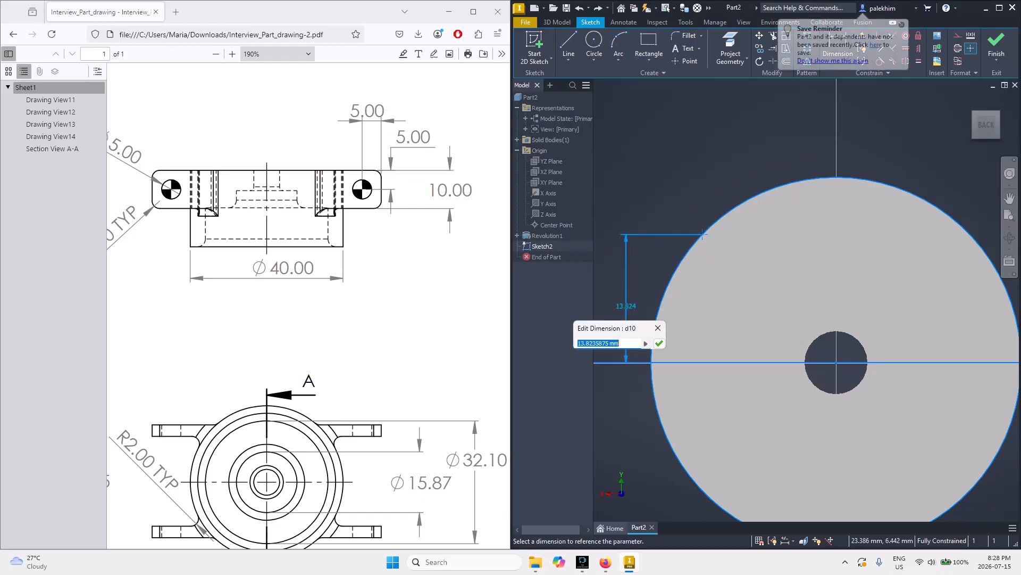
type("11.5")
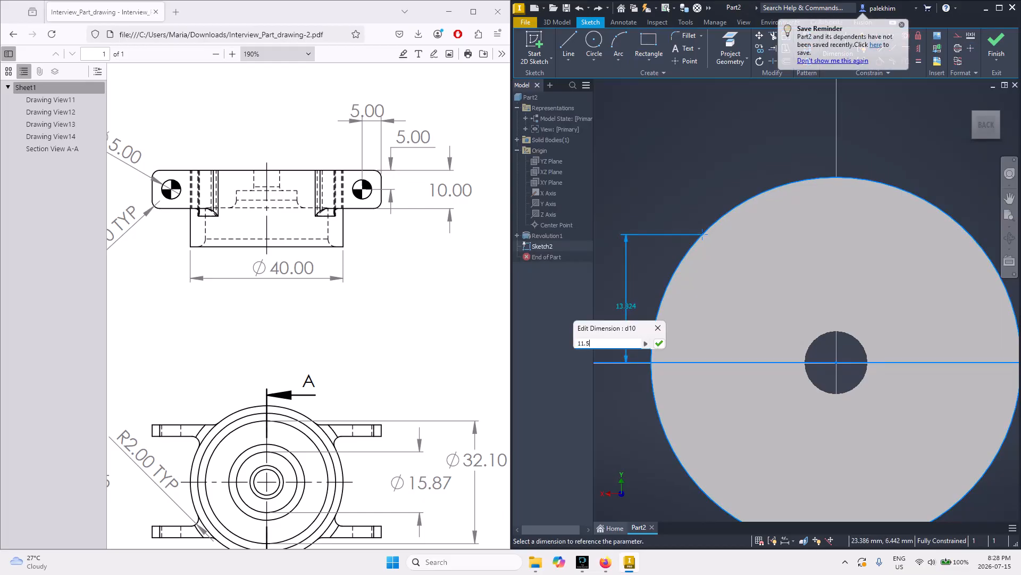
key("Return")
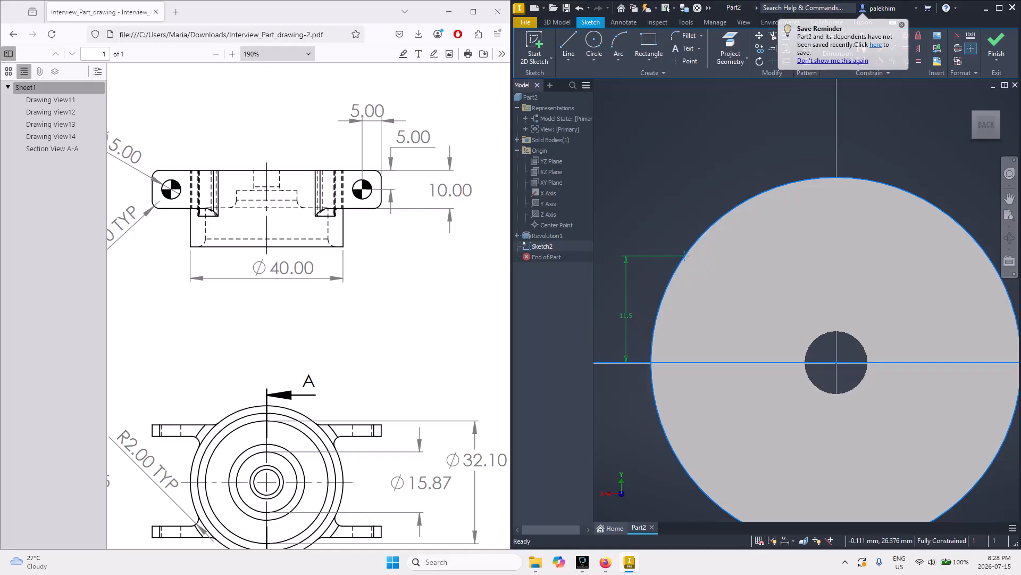
- Exit the sketch and save the part in the Documents folder as Interviewpartcad
key("ctrl+s")
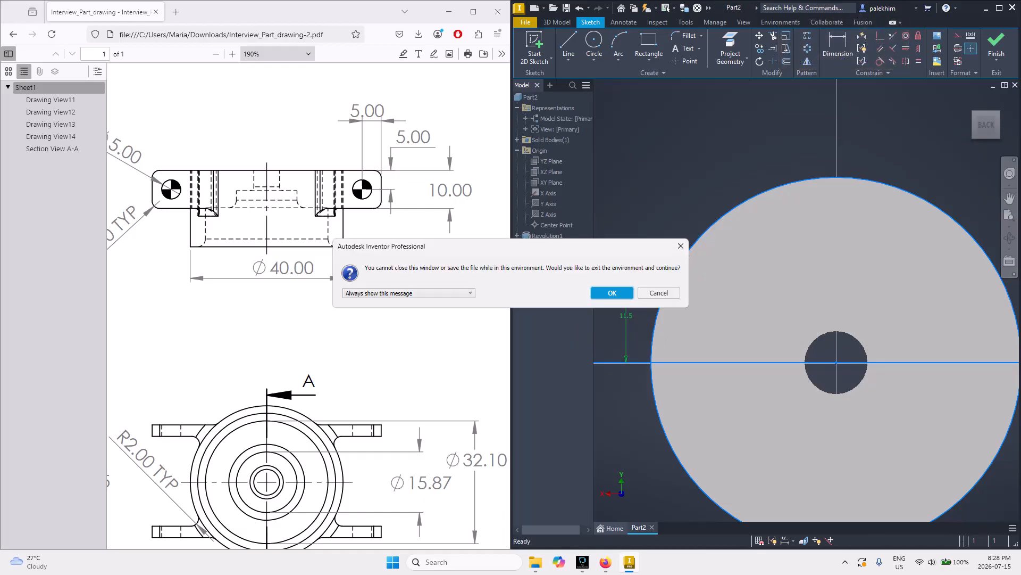
key("Return")
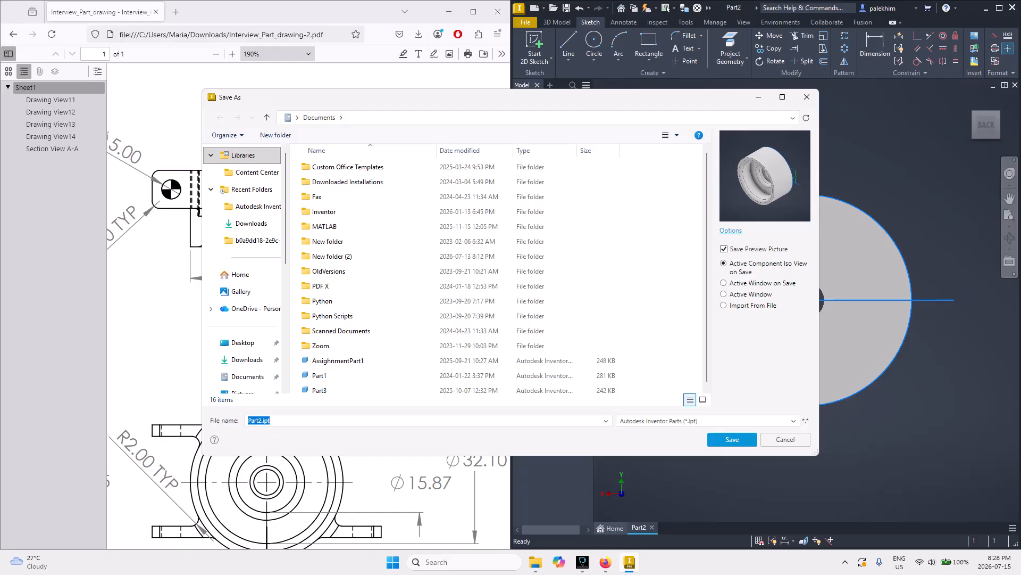
type("Interviewpartcad")
left_click(732, 439)
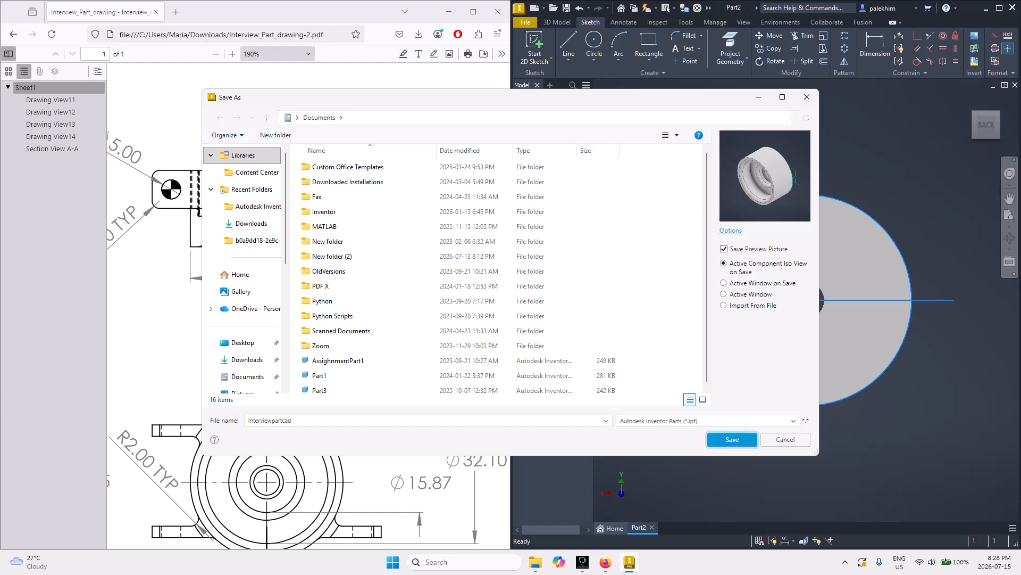
- Reopen the back-face sketch and draw a 10 mm horizontal line outward from the sketch point on the circle
scroll(706, 281, "up", 4)
scroll(692, 239, "down", 9)
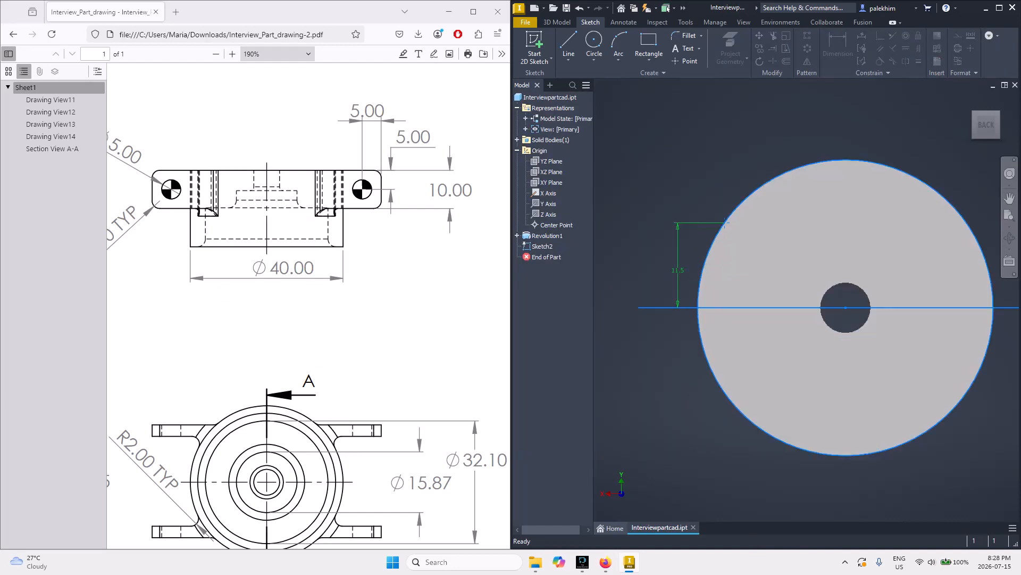
scroll(691, 213, "up", 4)
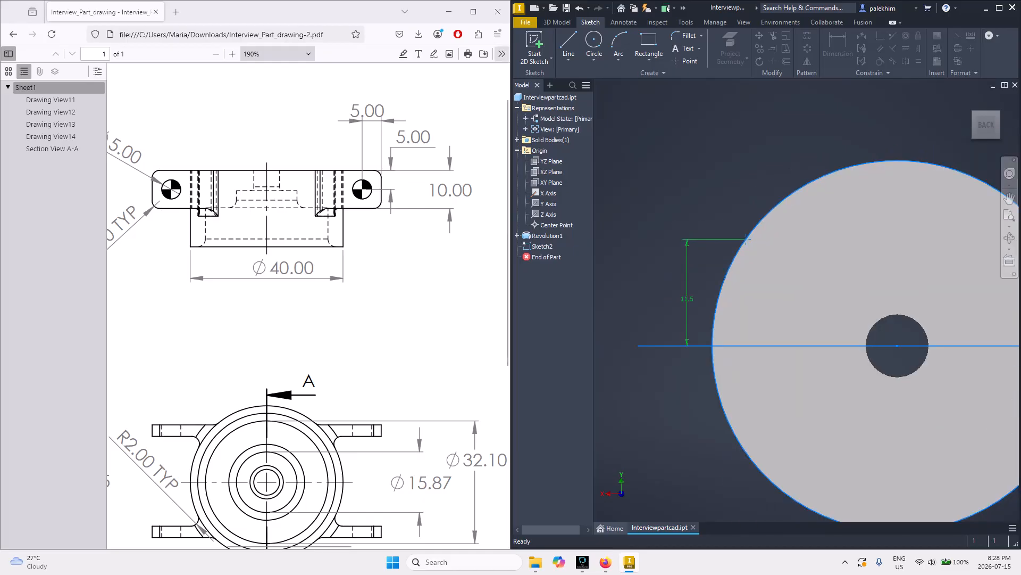
left_click(569, 42)
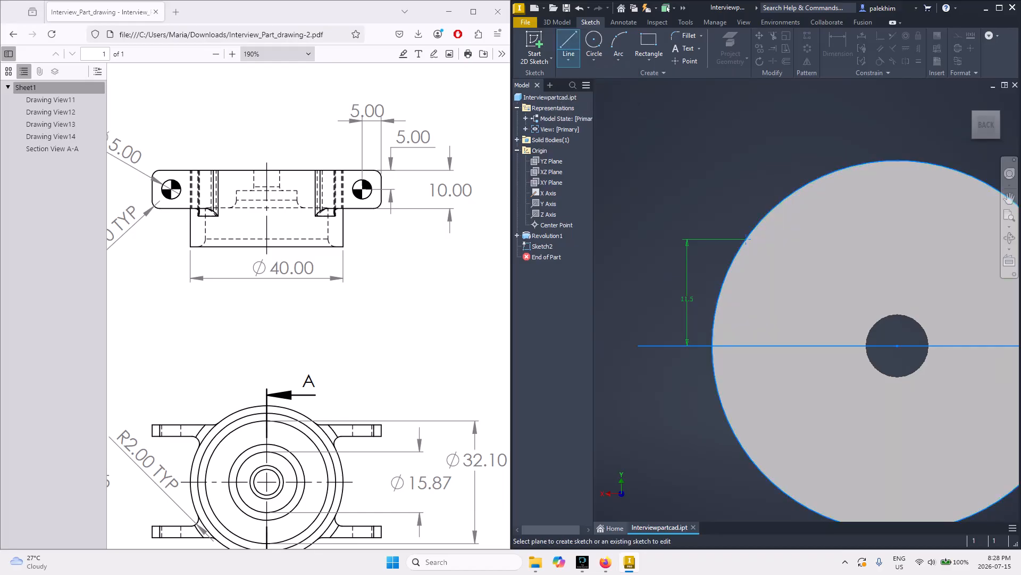
left_click(746, 239)
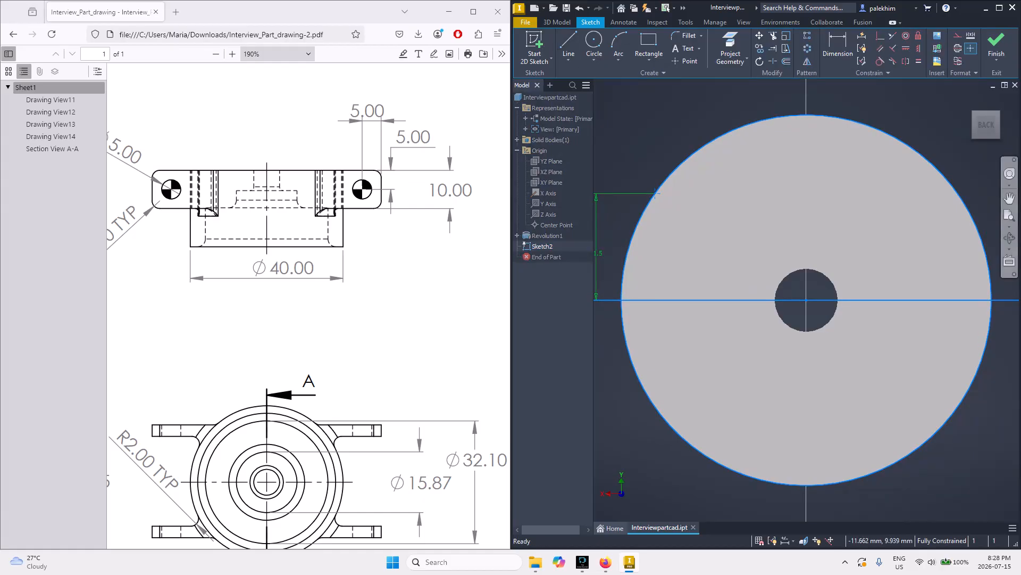
left_click(1010, 198)
left_click_drag(745, 240, 881, 290)
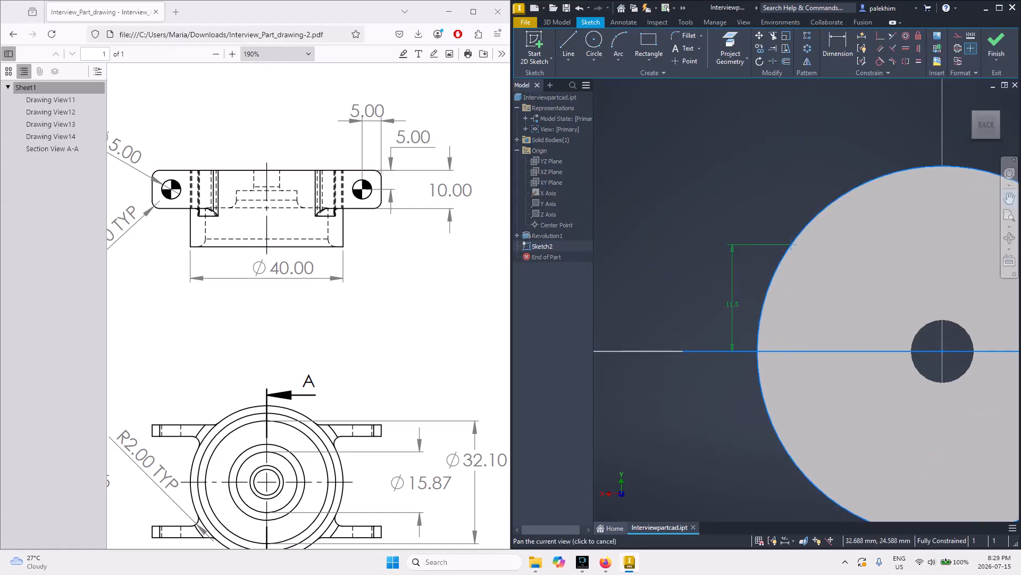
key("l")
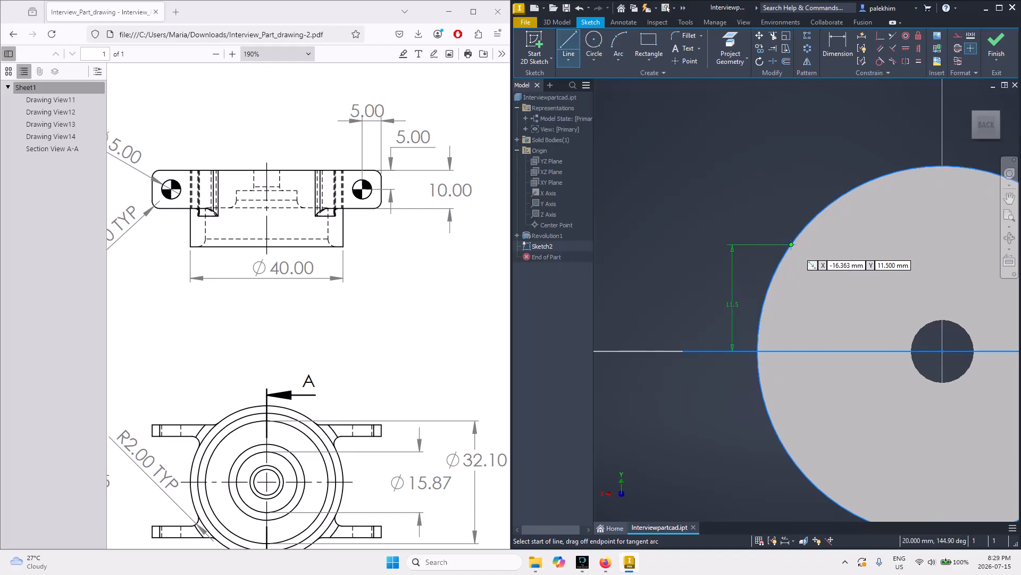
left_click(791, 244)
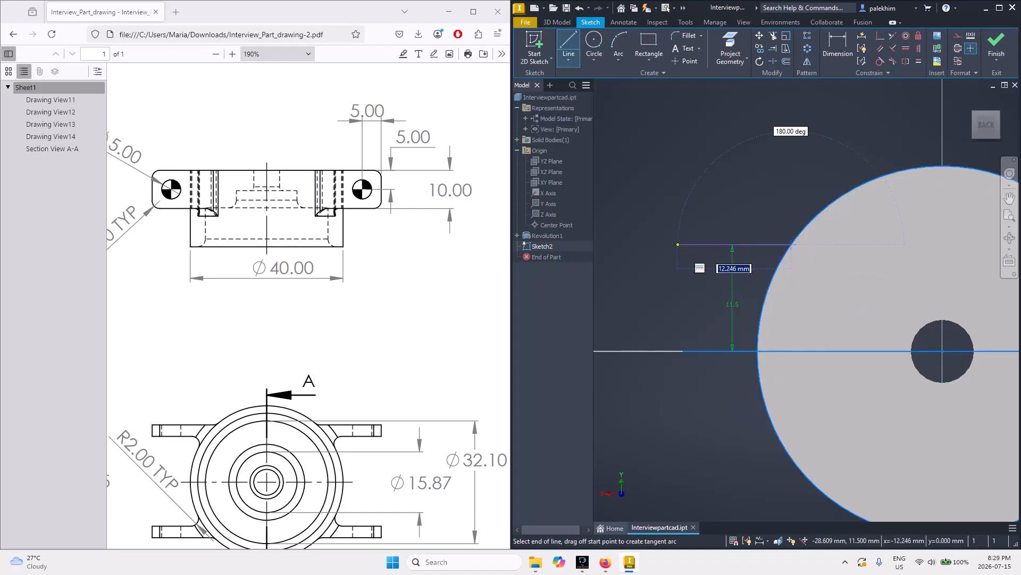
type("10")
key("Return")
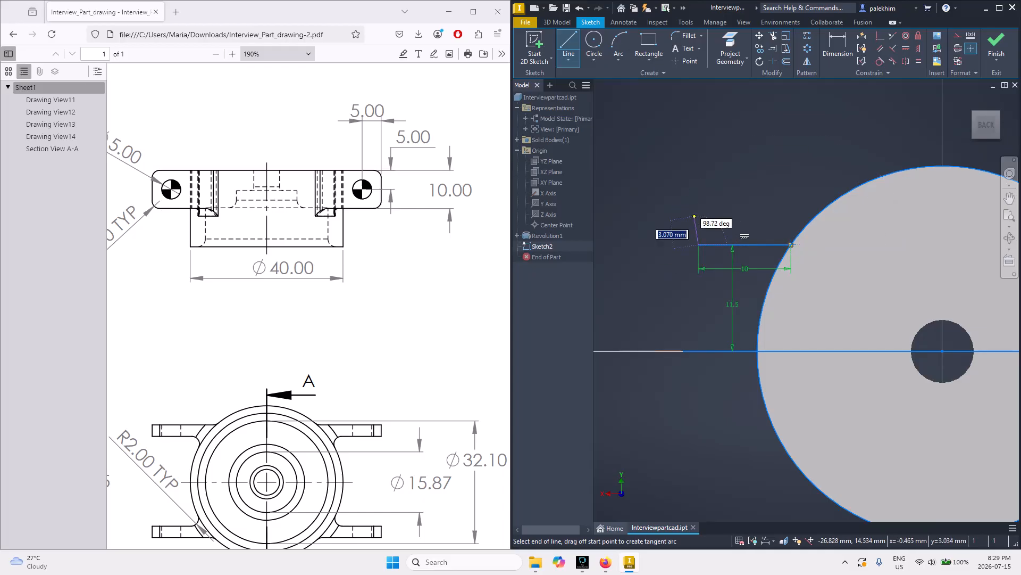
key("Escape")
- Consult the PDF side view's lug thickness, then draw a 3 mm vertical line up from the outer end and a horizontal line back to the circle
left_click_drag(309, 546, 391, 546)
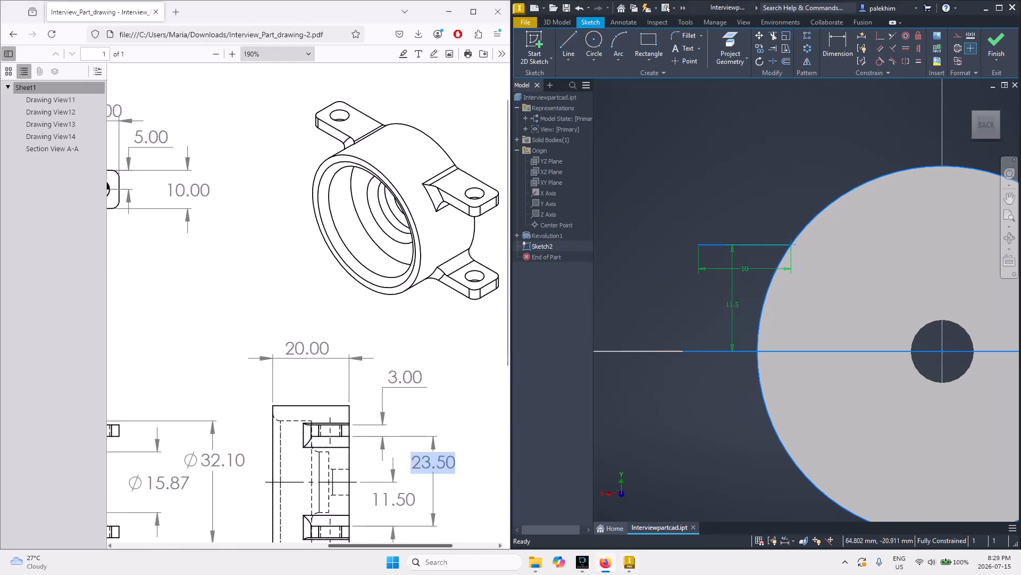
scroll(309, 306, "down", 1)
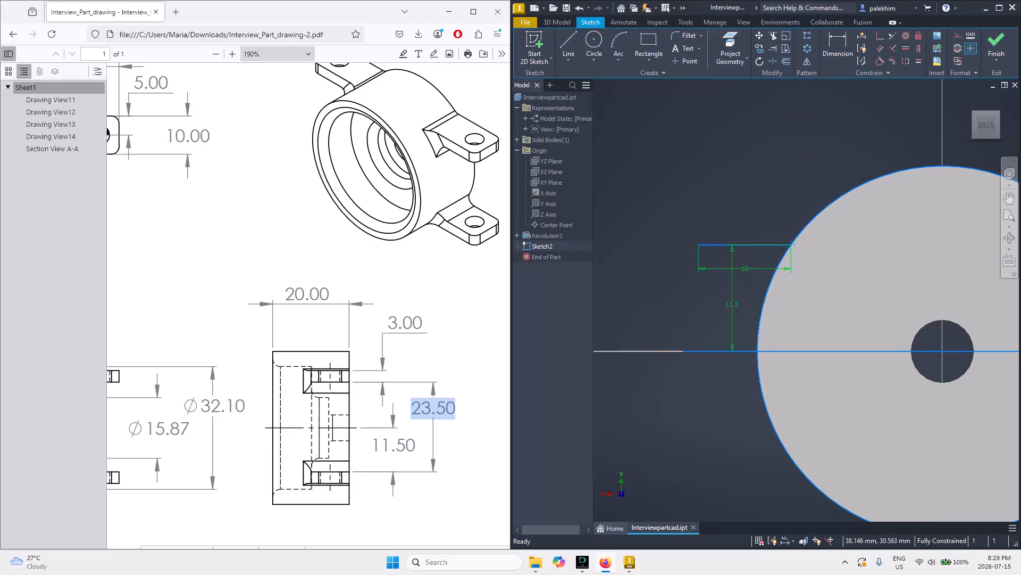
key("l")
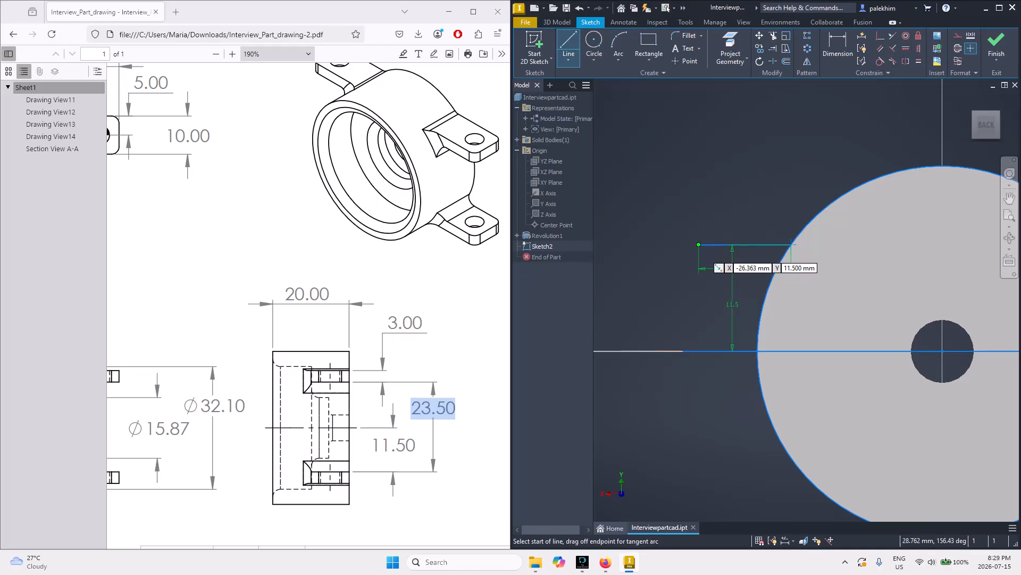
left_click(699, 245)
type("3")
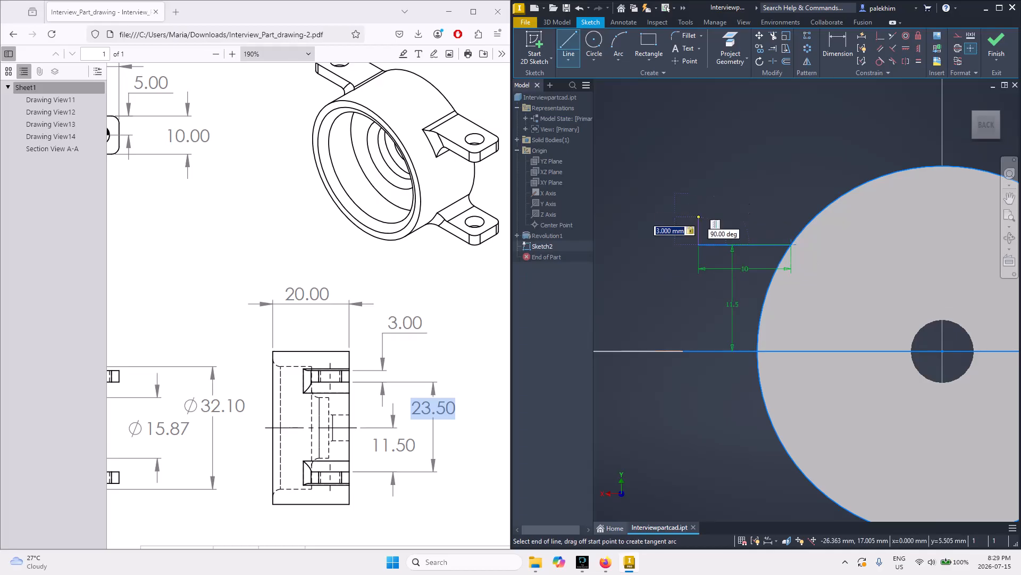
key("Return")
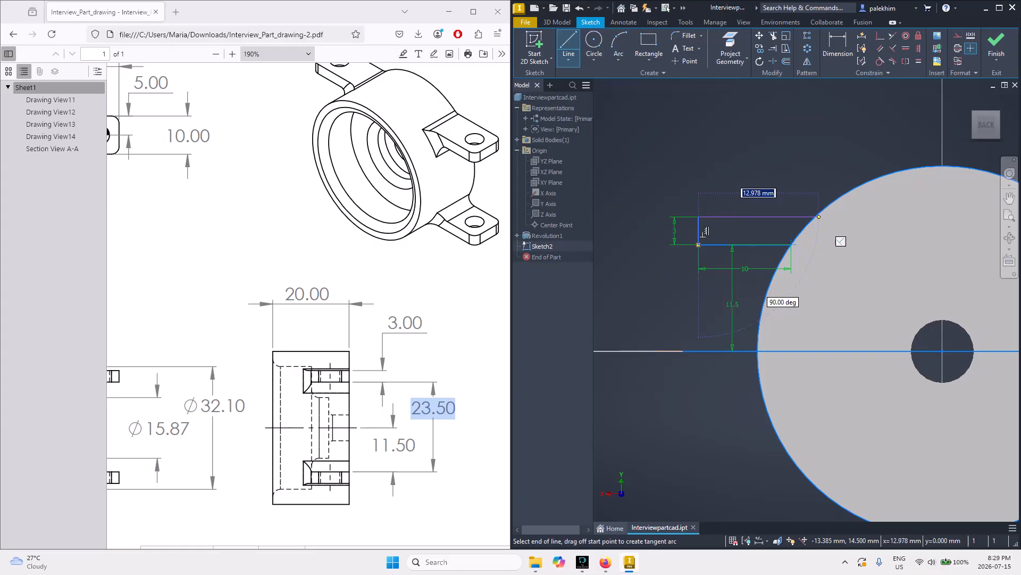
double_click(816, 217)
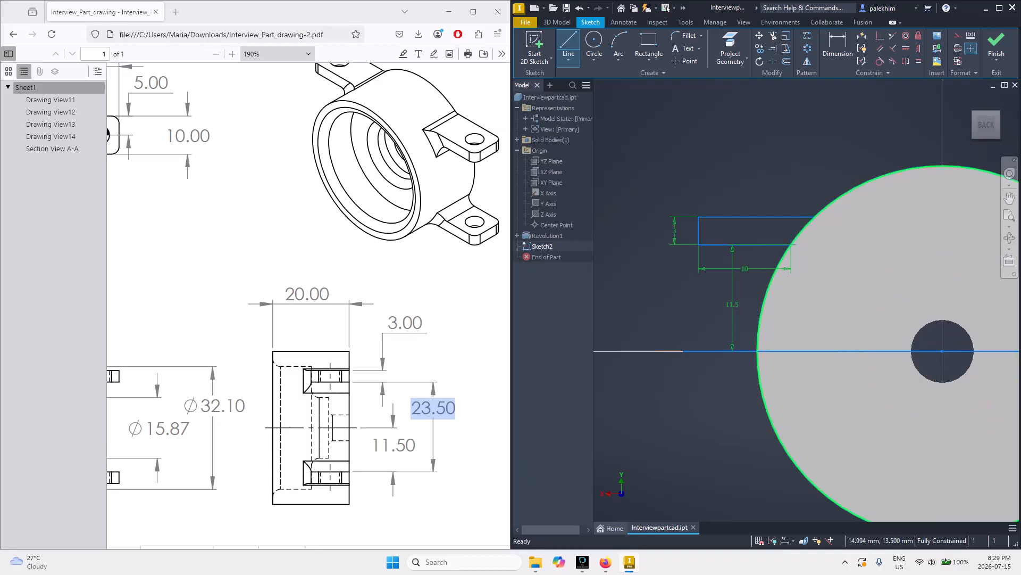
key("Escape")
- Extrude the closed lug profile 10 mm in the flipped direction, alongside the revolved body, joining it to the solid
scroll(821, 250, "up", 5)
scroll(821, 250, "down", 10)
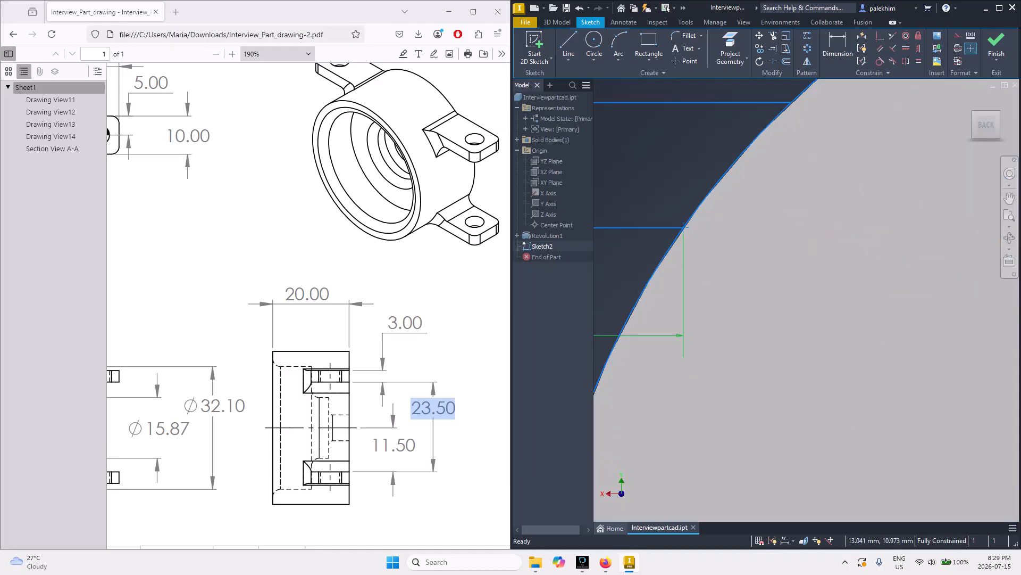
scroll(821, 250, "up", 5)
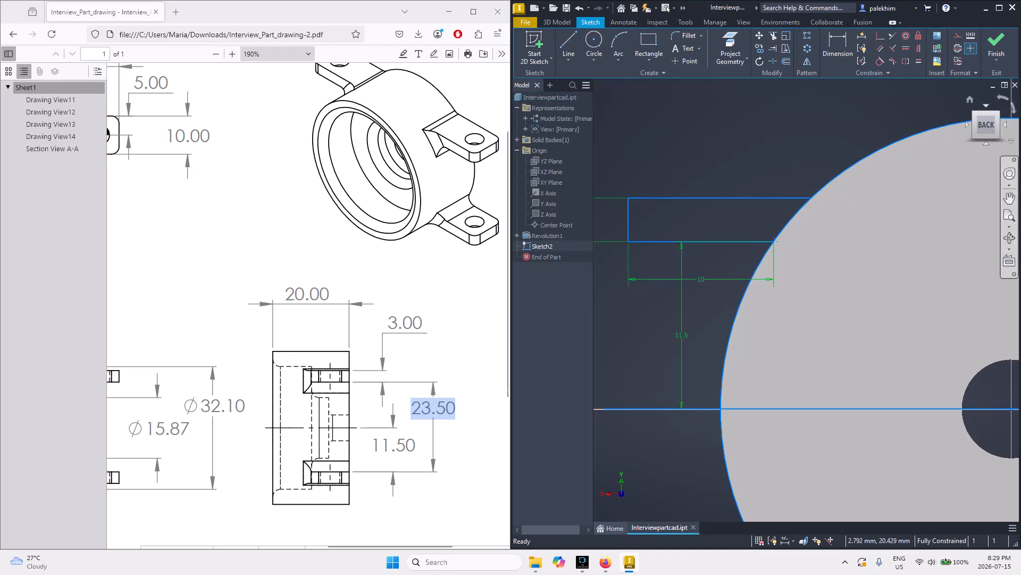
left_click(975, 113)
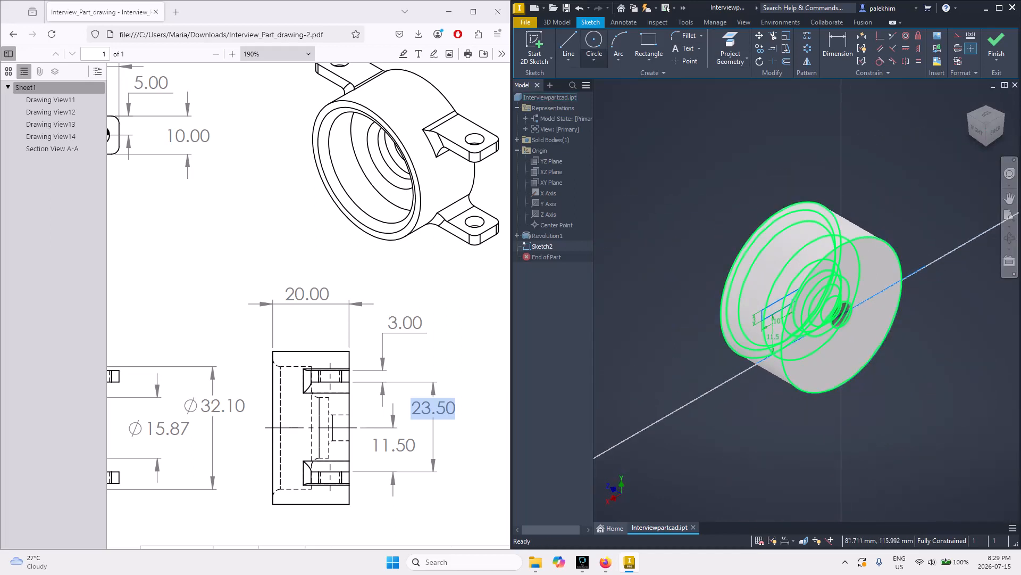
left_click(557, 22)
mouse_move(571, 55)
left_click(568, 91)
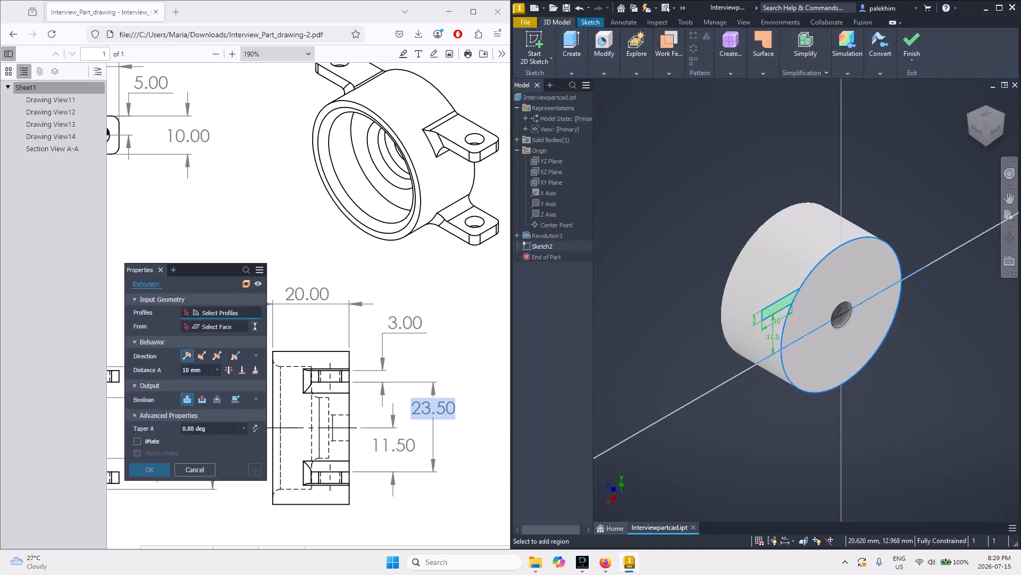
left_click(778, 315)
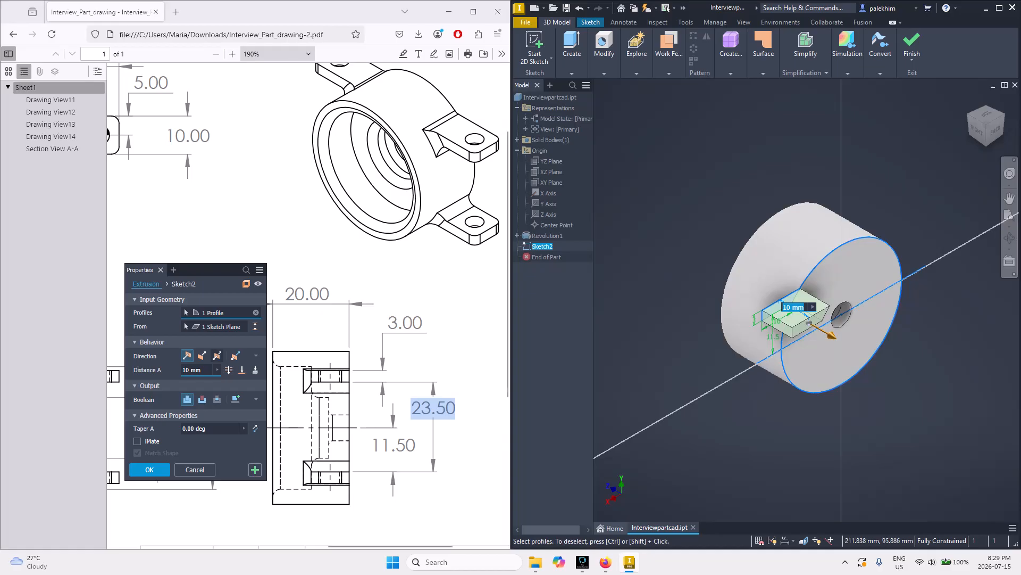
left_click(202, 355)
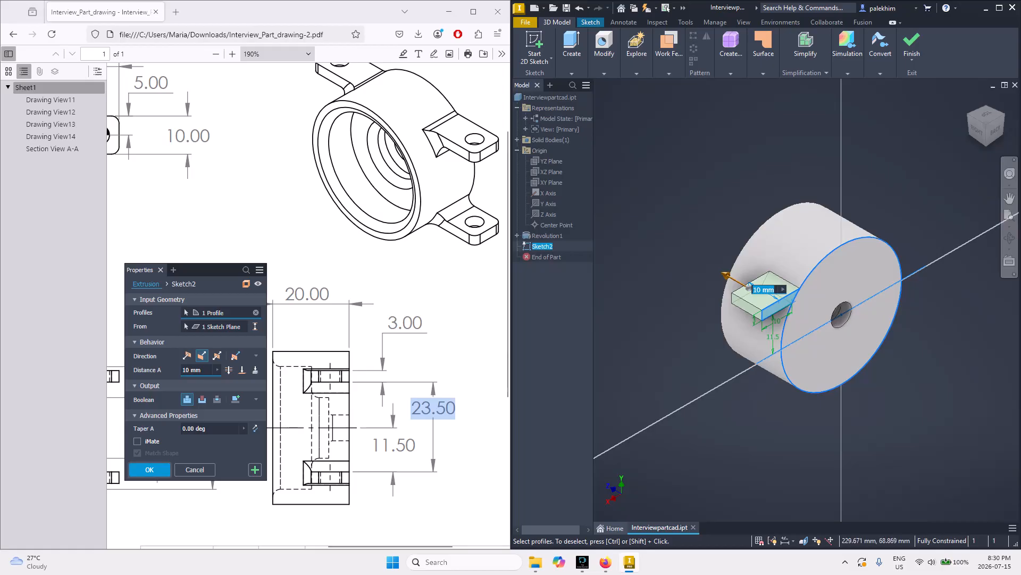
left_click(150, 470)
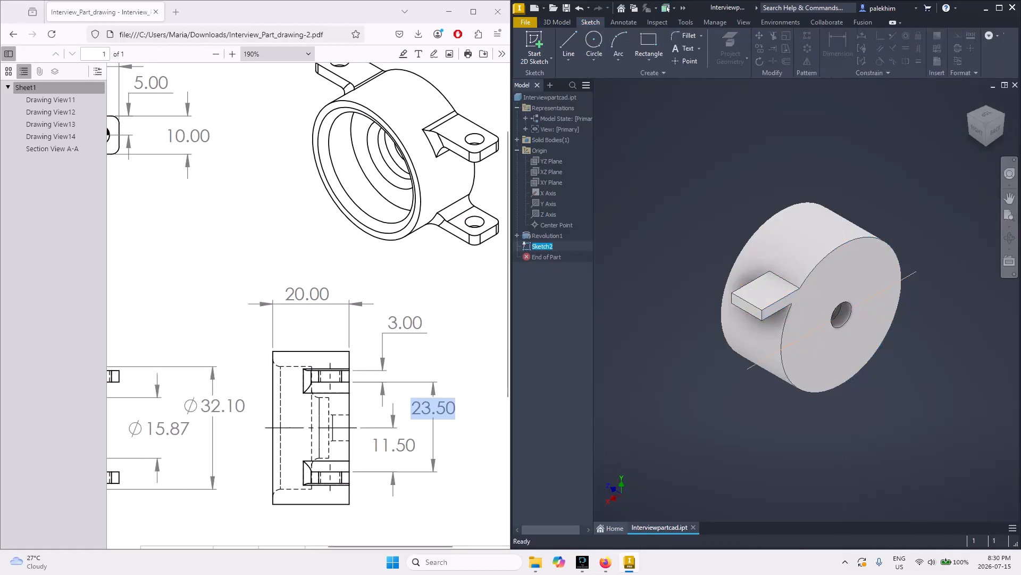
- Examine the new lug in front and isometric views and compare it with the lugs in the PDF's top and front views
left_click(970, 99)
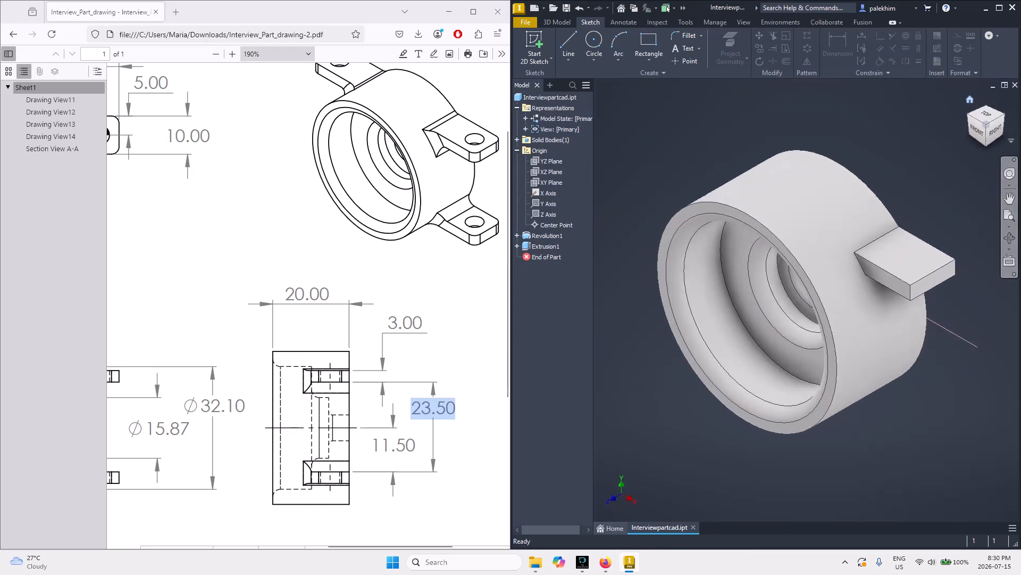
left_click(978, 130)
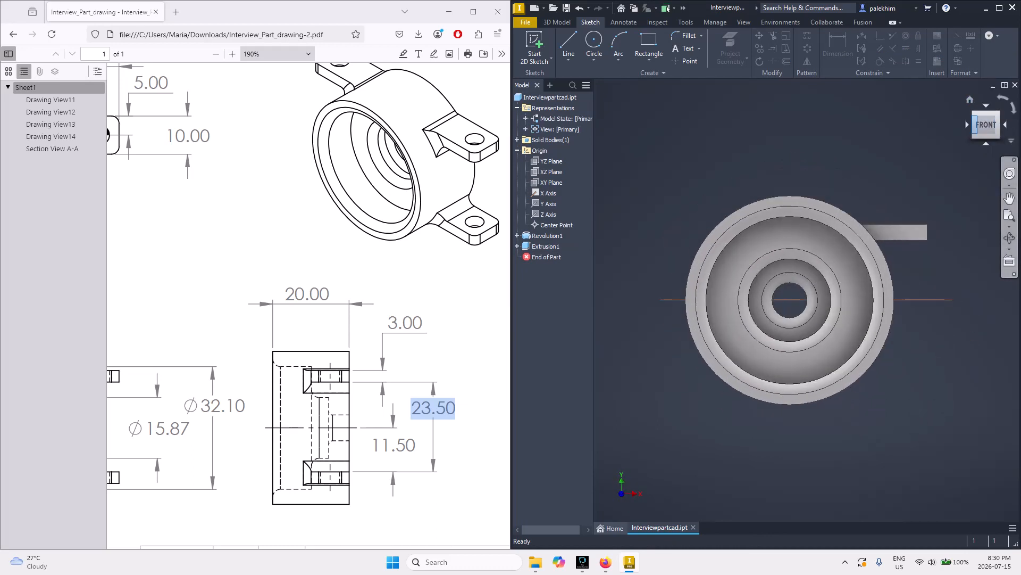
scroll(877, 279, "up", 6)
scroll(877, 279, "down", 13)
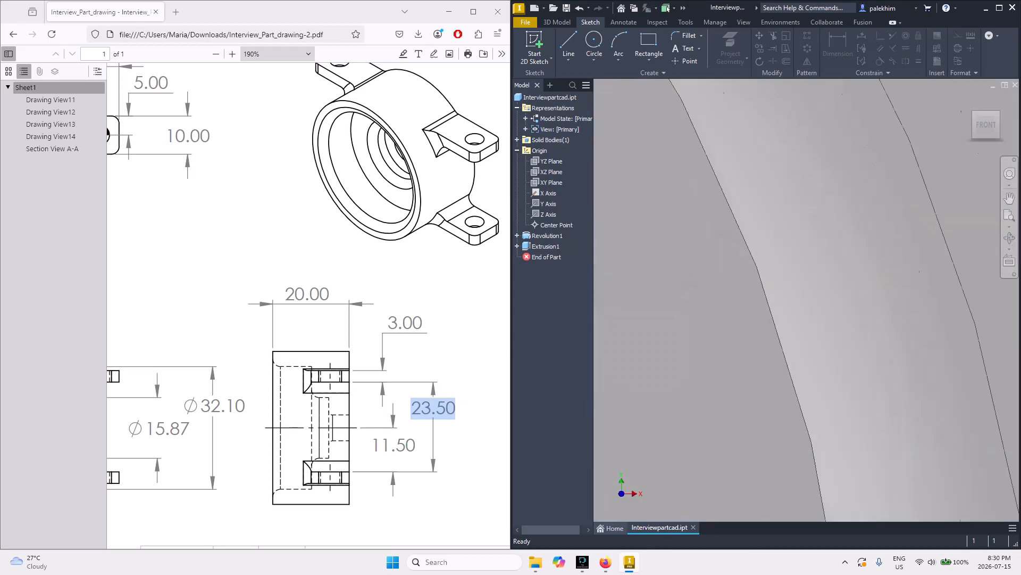
scroll(875, 228, "up", 5)
scroll(876, 209, "up", 3)
scroll(863, 172, "down", 8)
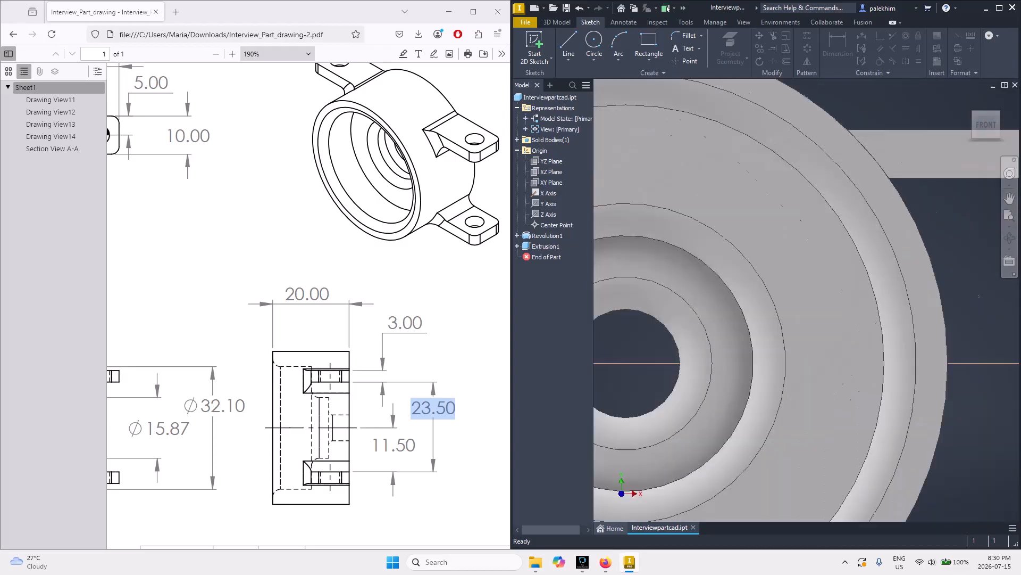
scroll(913, 319, "up", 3)
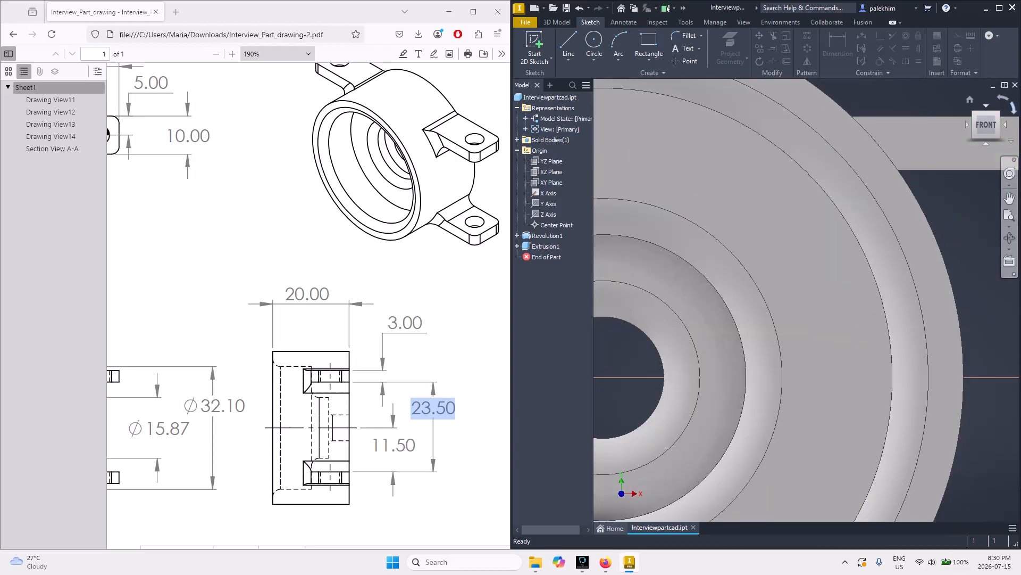
left_click(997, 113)
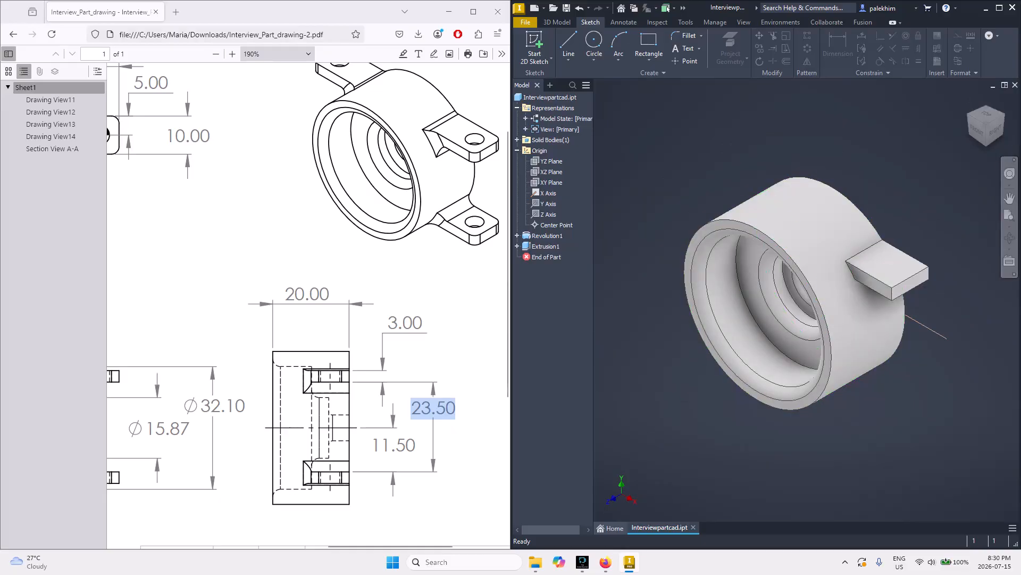
scroll(309, 305, "left", 6)
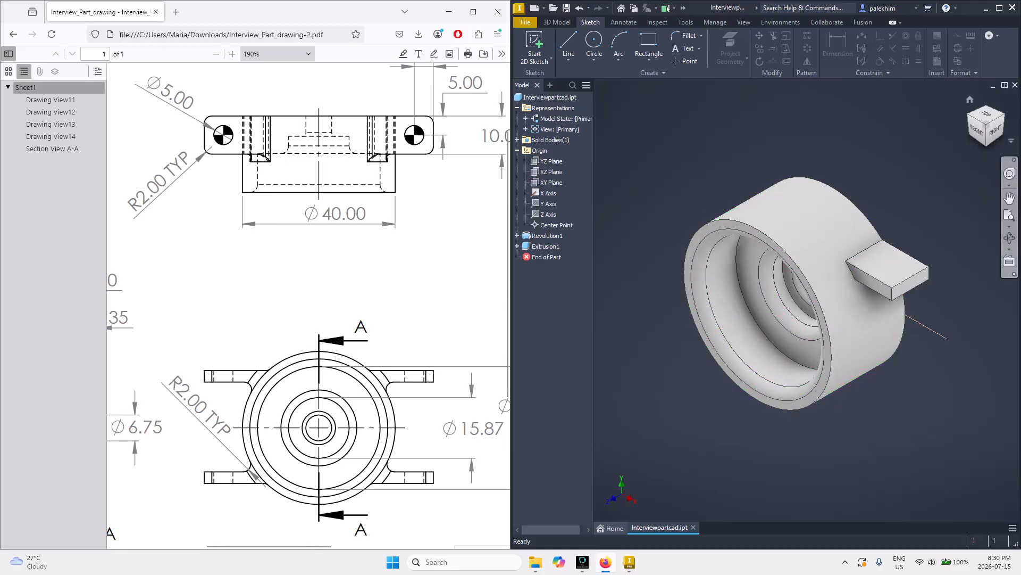
- Examine the lug and its junction with the revolved body in front, side, back and isometric views
left_click(977, 130)
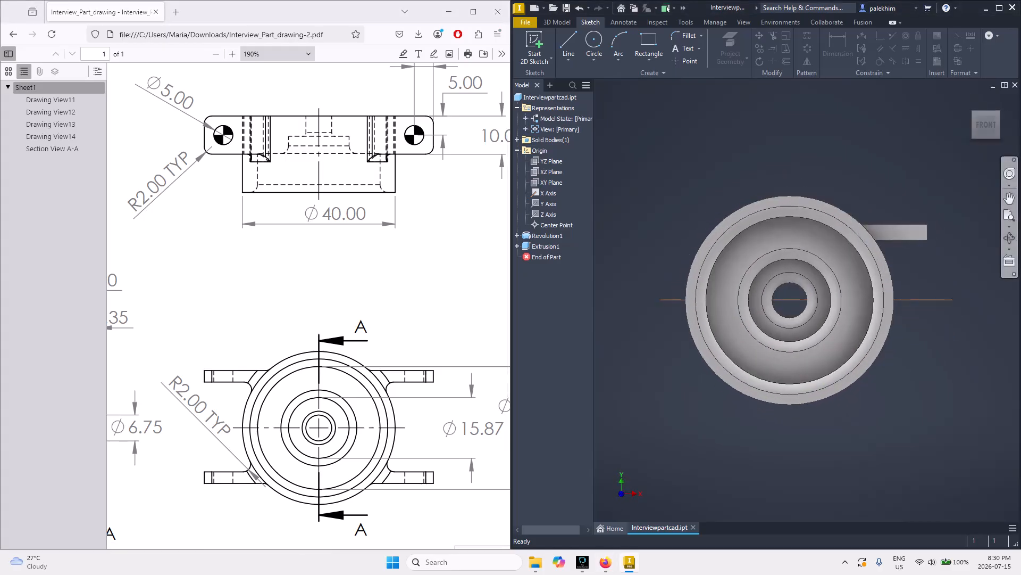
scroll(828, 244, "up", 3)
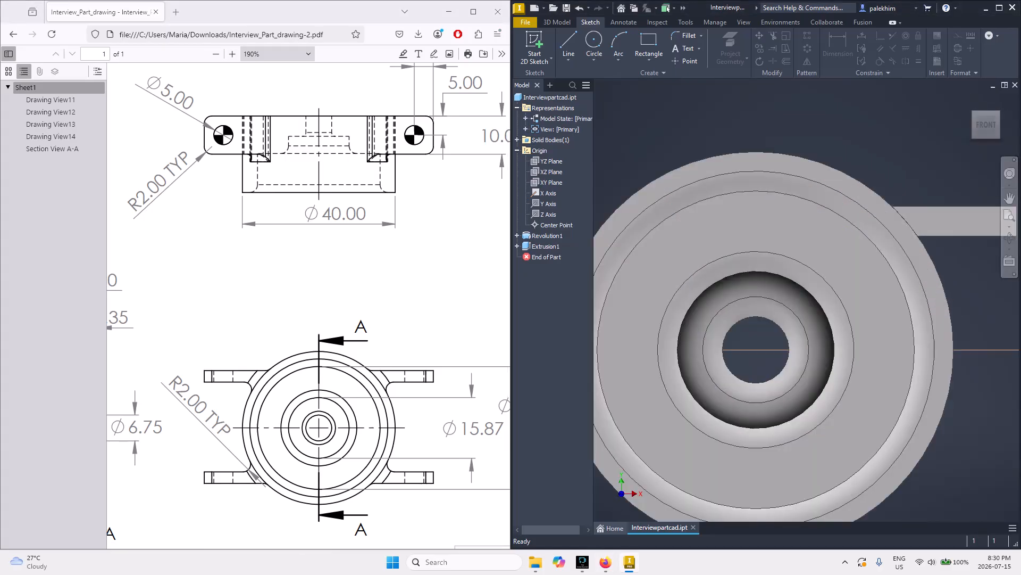
scroll(935, 216, "up", 7)
scroll(924, 222, "down", 8)
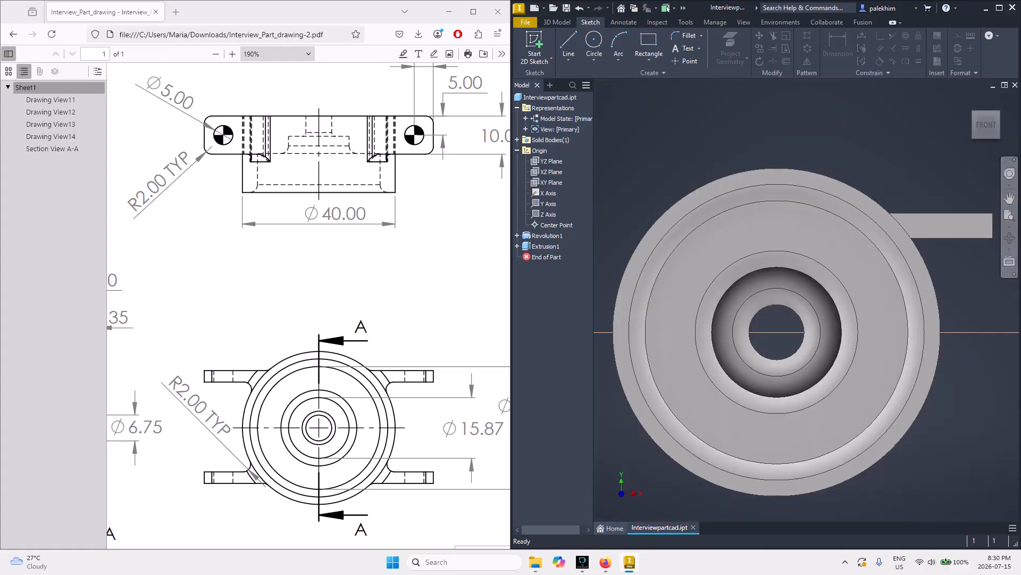
scroll(927, 221, "up", 6)
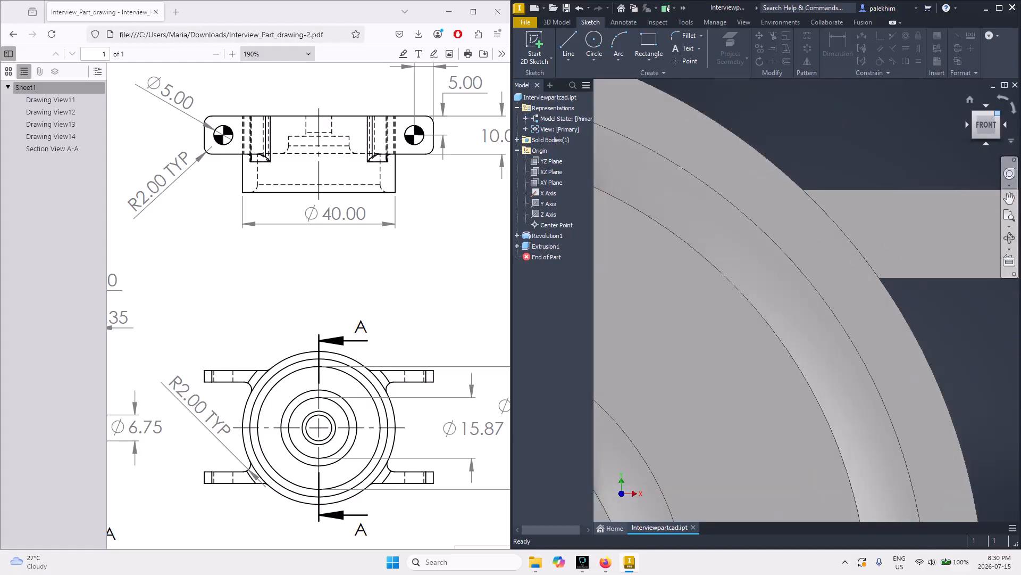
left_click(998, 113)
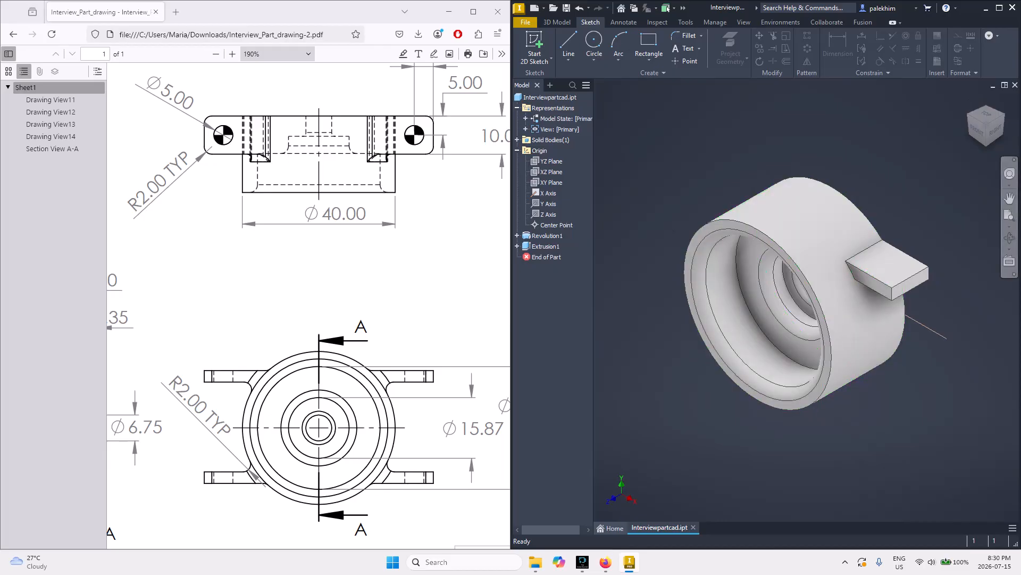
left_click(996, 140)
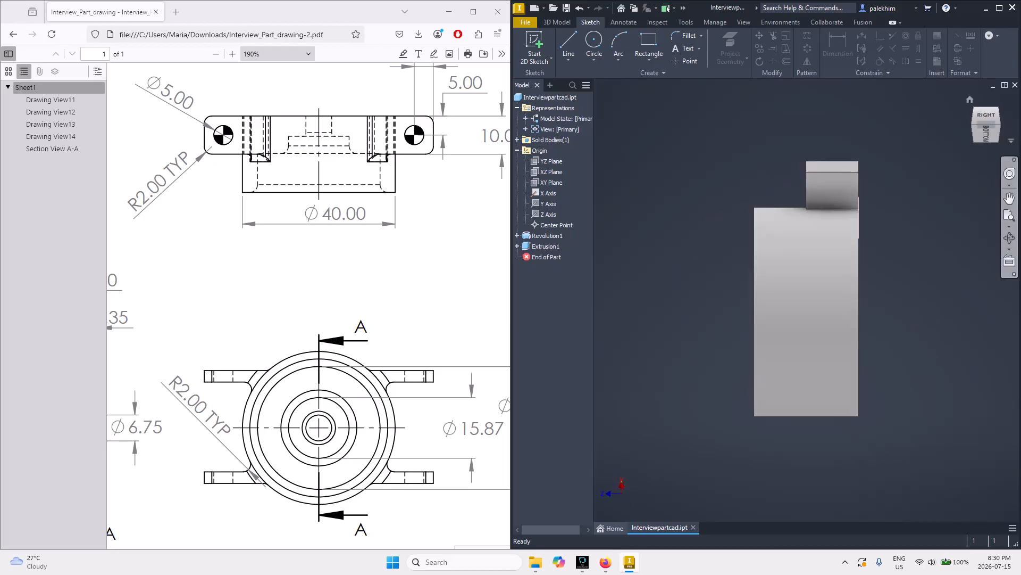
left_click(999, 116)
left_click(986, 133)
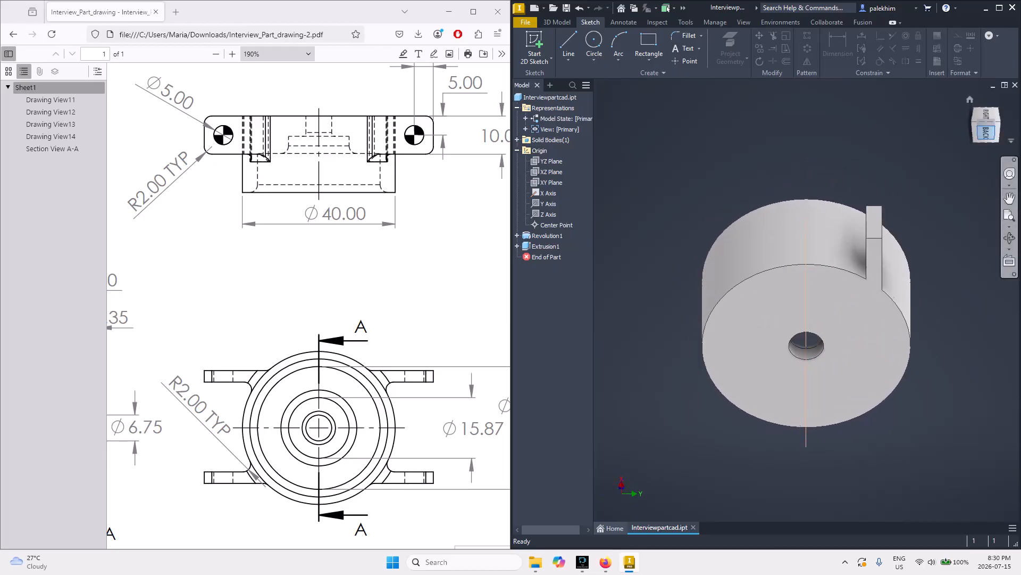
left_click(1003, 98)
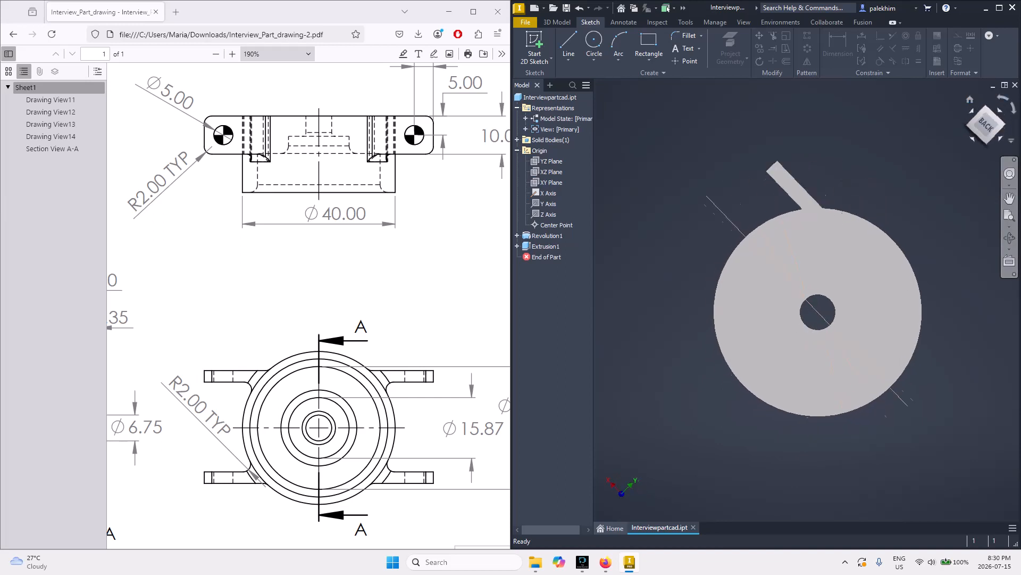
scroll(780, 247, "down", 5)
scroll(780, 247, "up", 2)
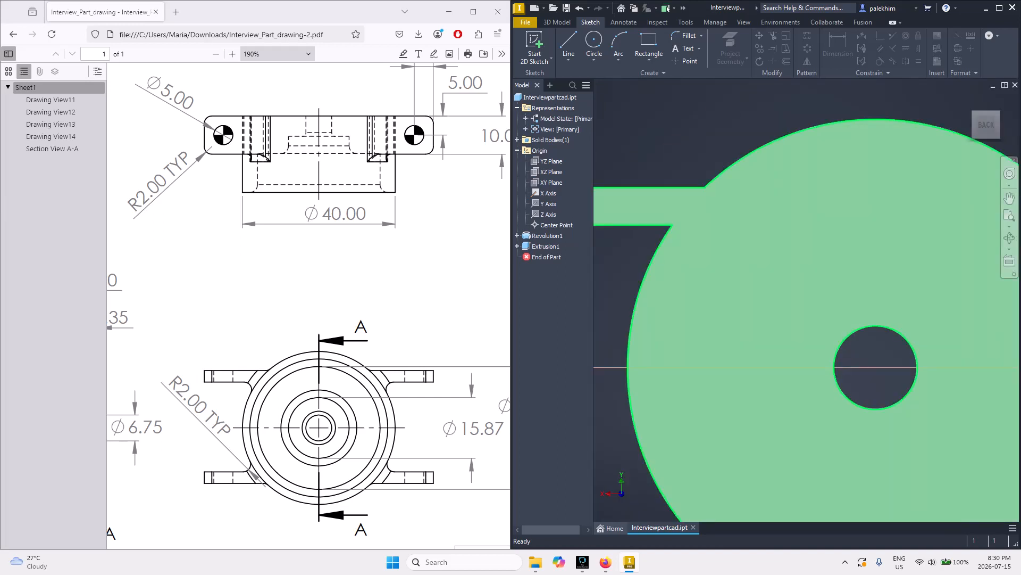
left_click(971, 99)
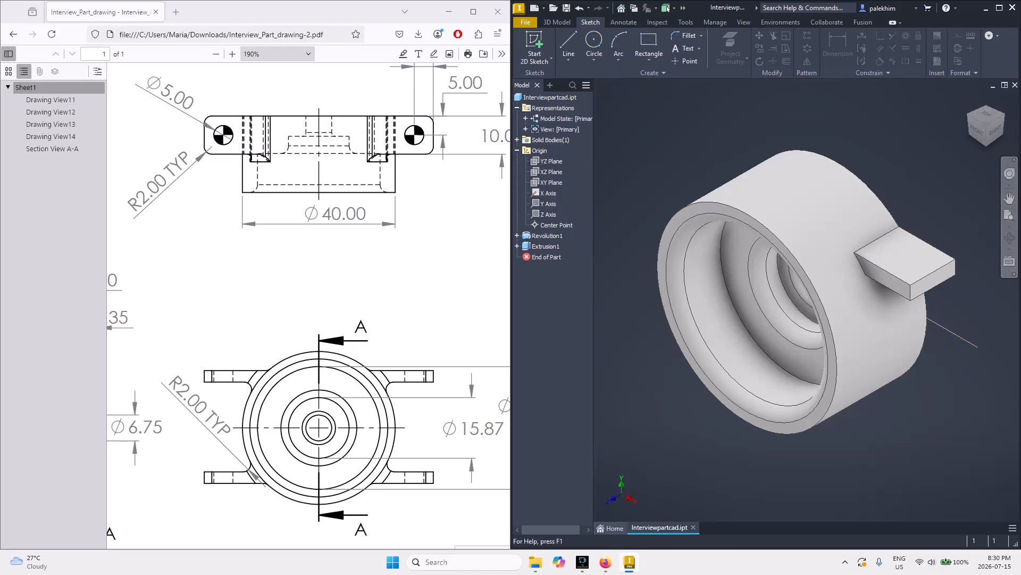
- Start a 2 mm fillet on the two vertical corner edges at the lug's outer end
key("e")
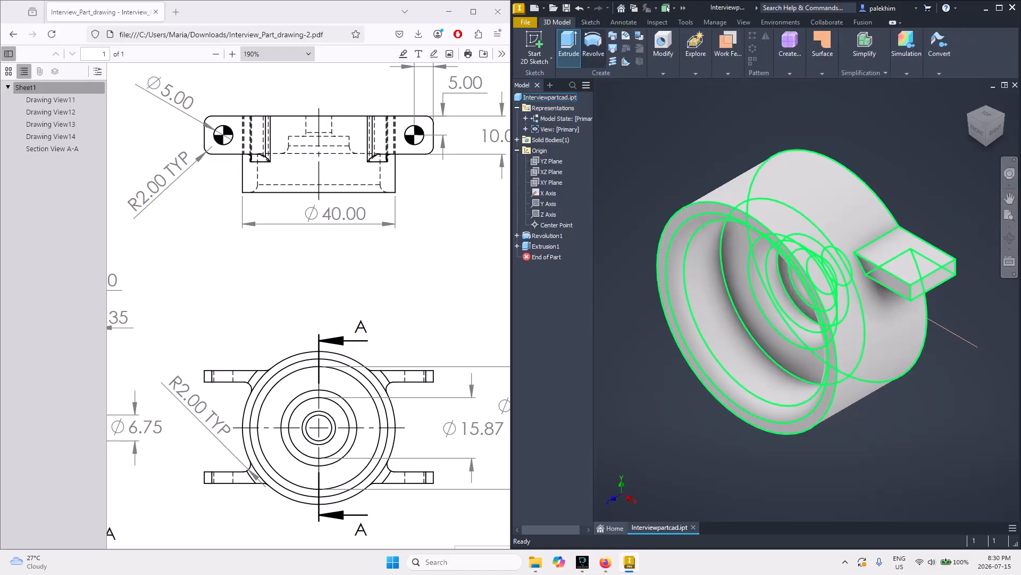
mouse_move(664, 57)
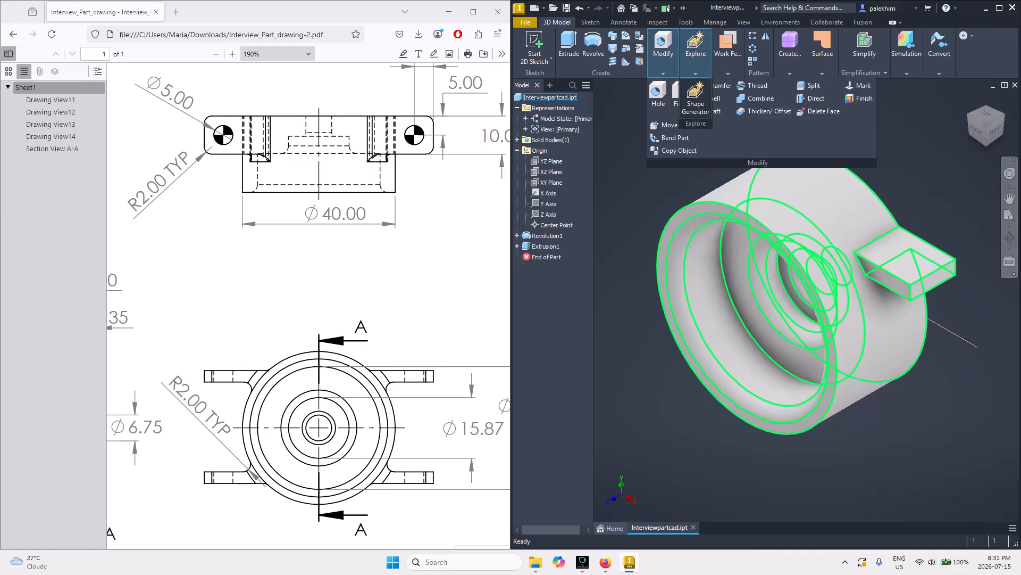
left_click(674, 96)
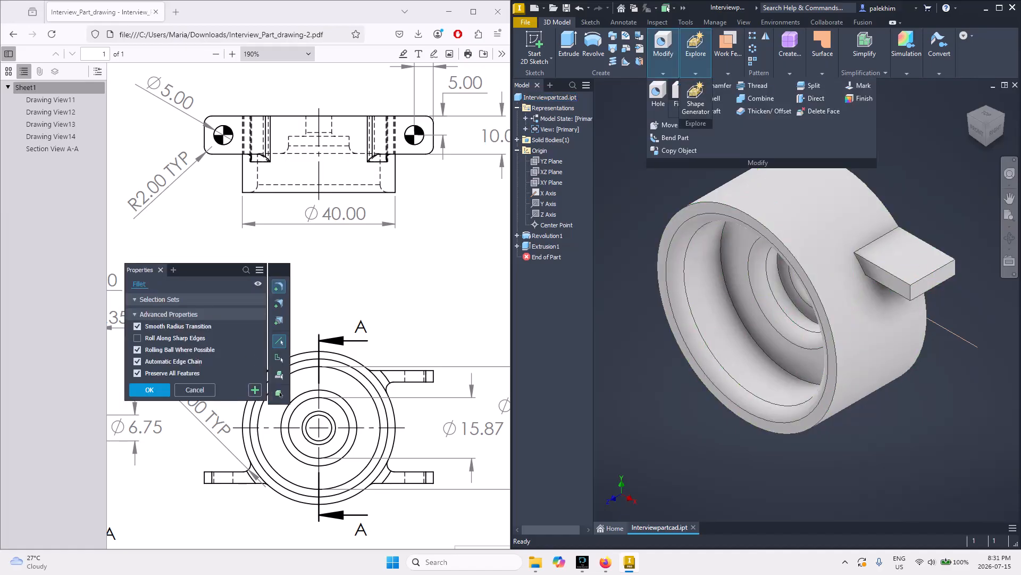
left_click(911, 292)
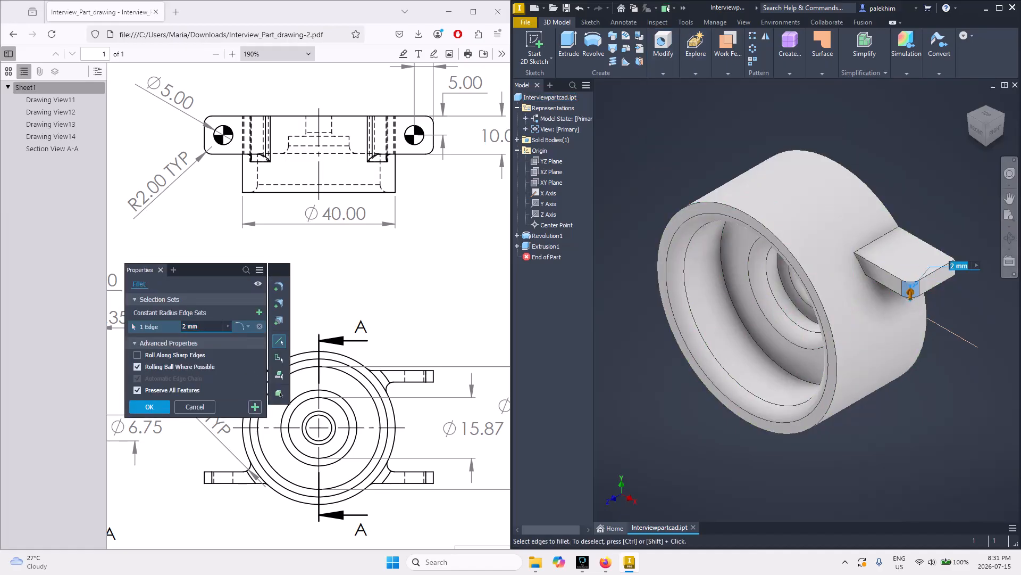
left_click(956, 267)
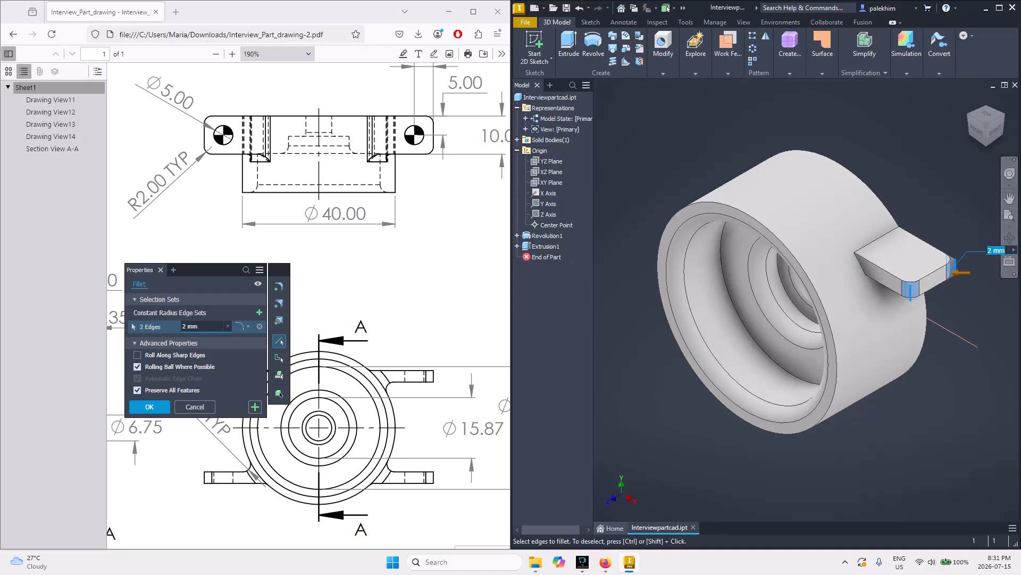
- Add the upper, lower and front edges where the lug meets the body to the 2 mm fillet, checking the PDF's isometric view, and apply it
left_click(877, 240)
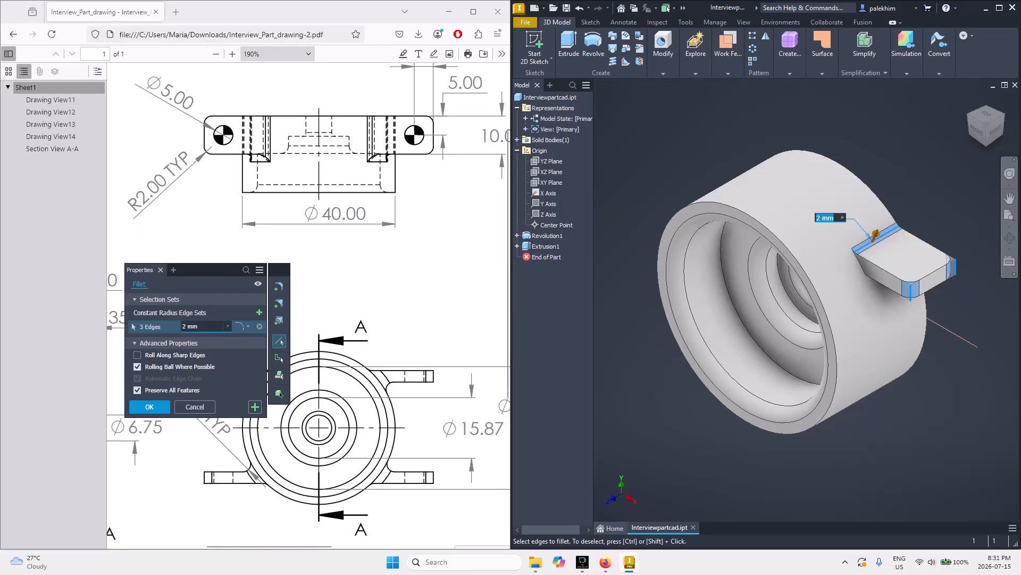
left_click_drag(282, 546, 401, 546)
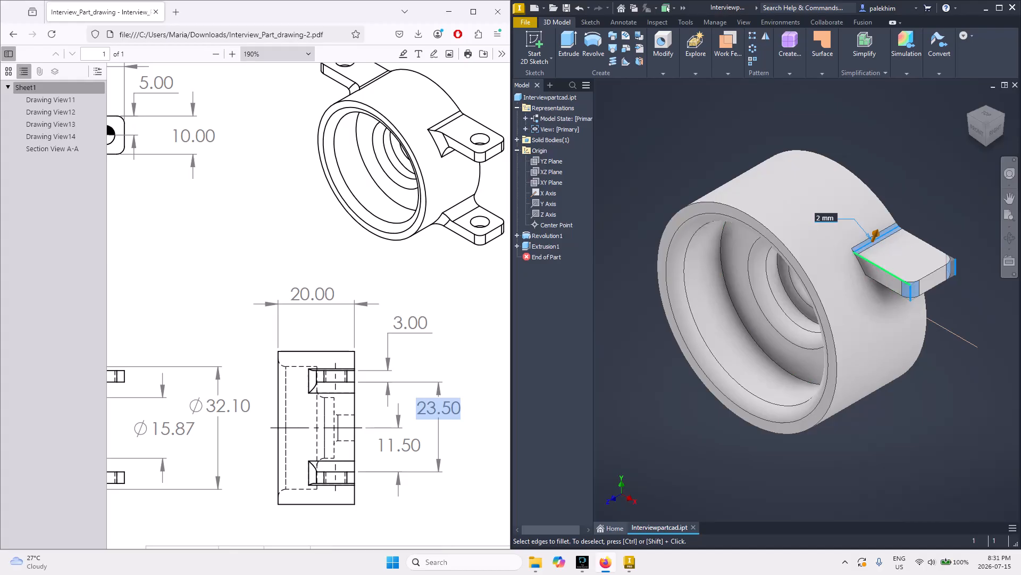
left_click(869, 273)
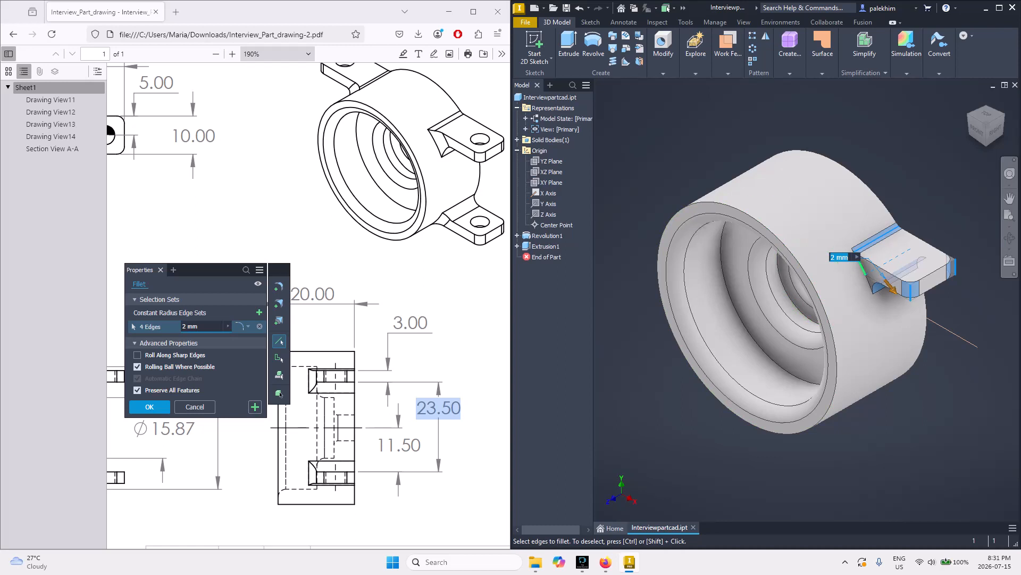
scroll(868, 272, "up", 5)
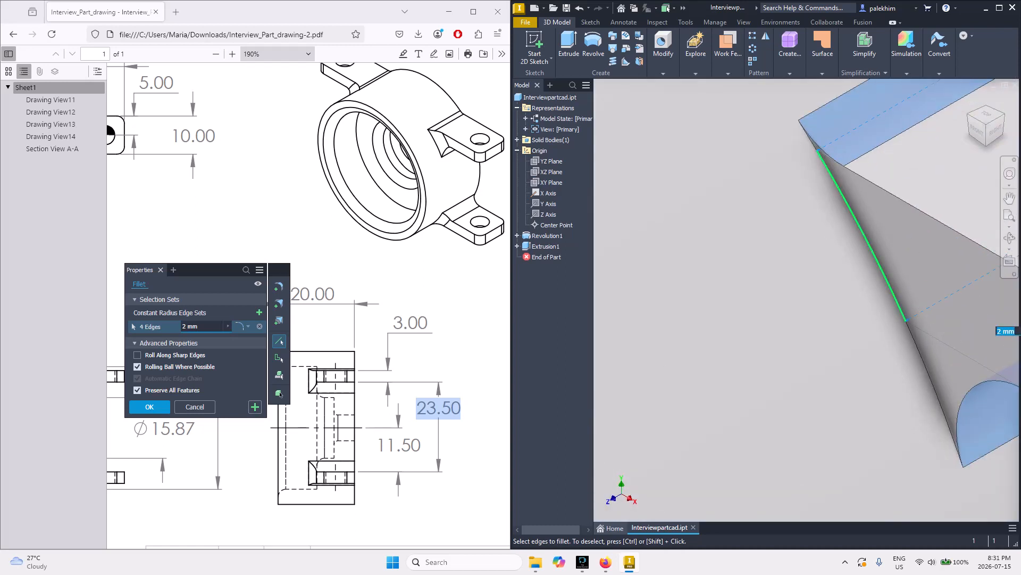
left_click(890, 287)
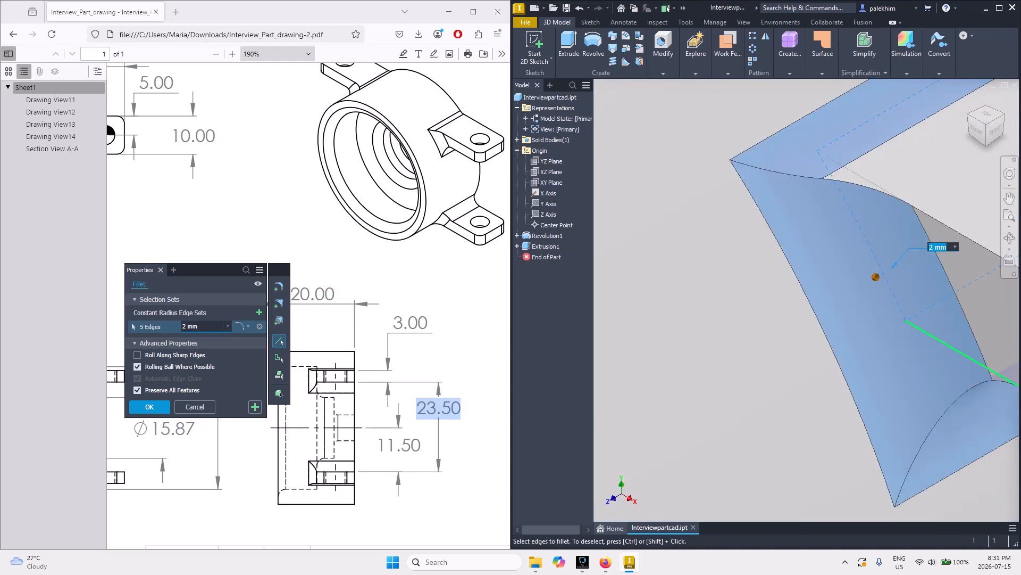
scroll(840, 362, "down", 5)
scroll(840, 362, "down", 3)
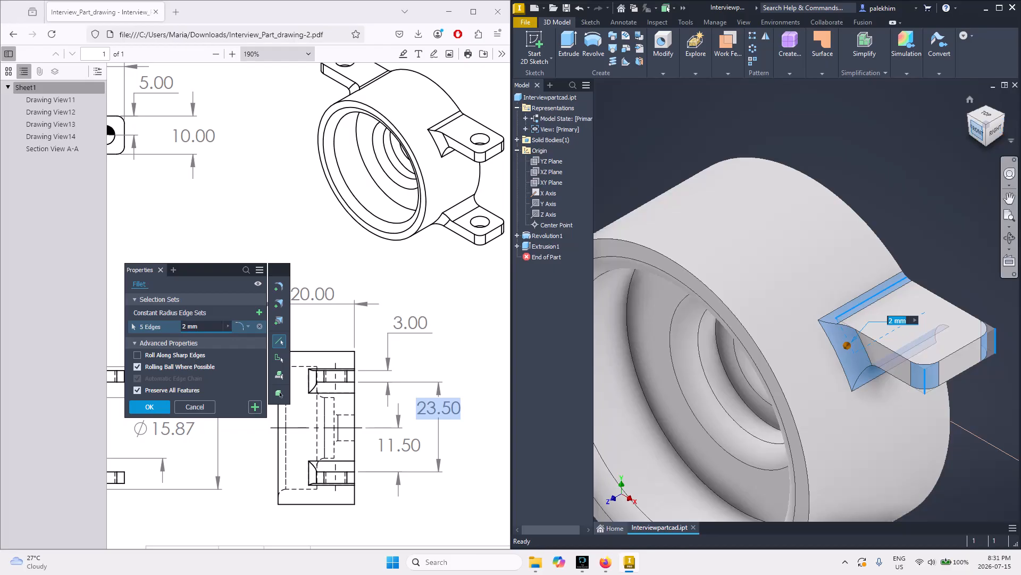
left_click(977, 130)
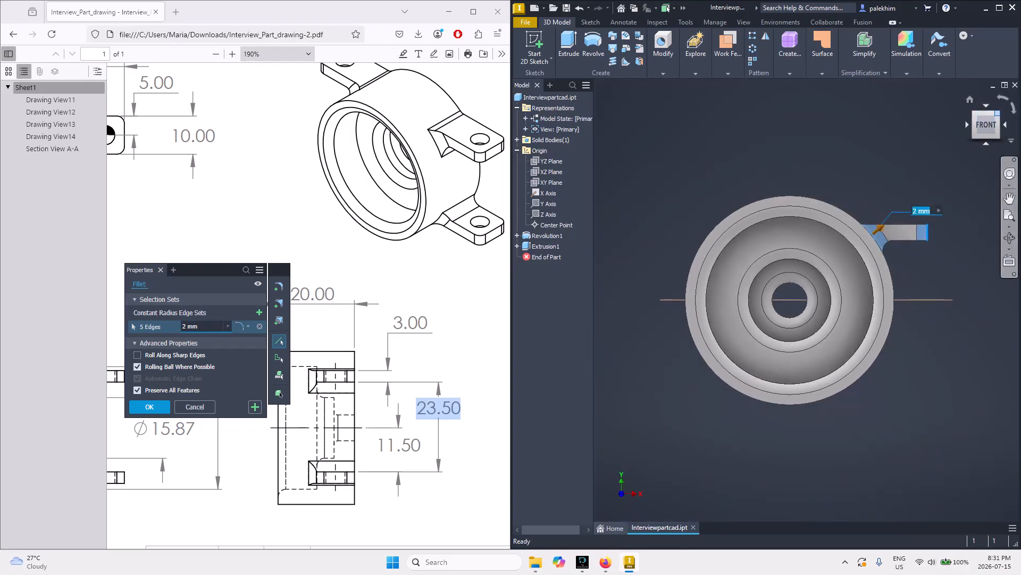
left_click(998, 113)
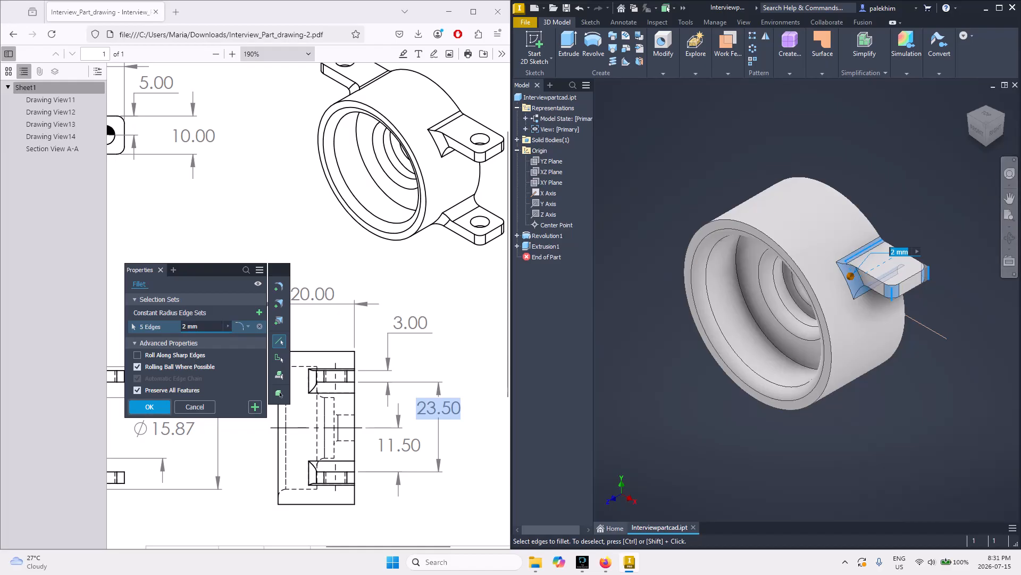
left_click(150, 407)
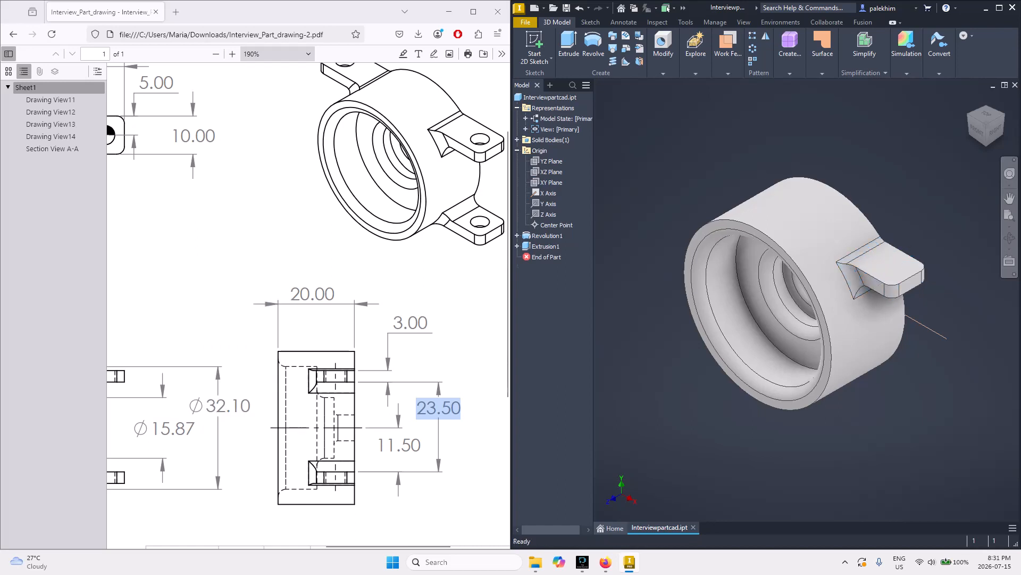
- Consult the PDF top view's hole dimensions, then place a 5 mm diameter, 10 mm deep simple hole near the centre of the lug's upper face
left_click(977, 127)
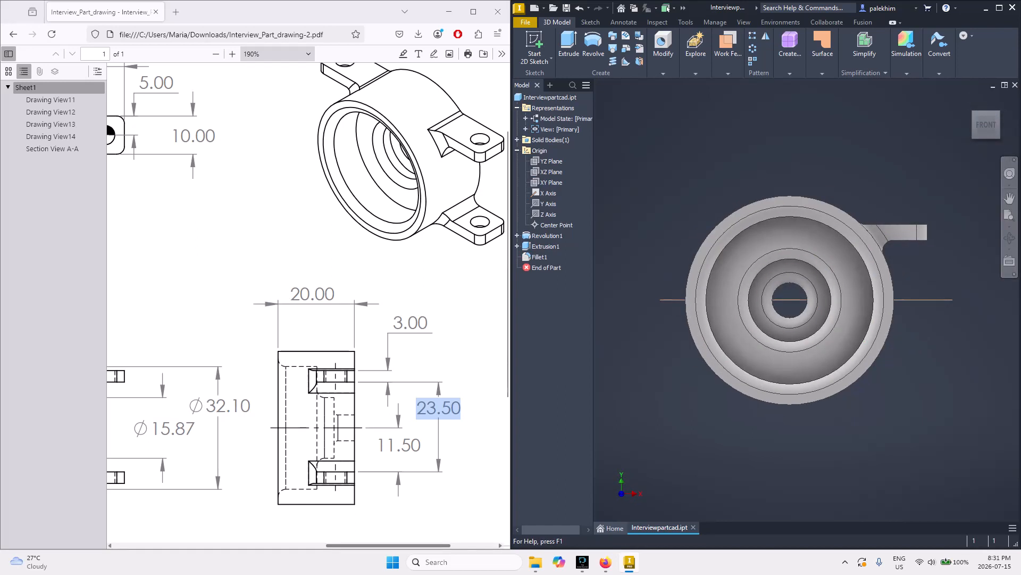
scroll(308, 303, "left", 5)
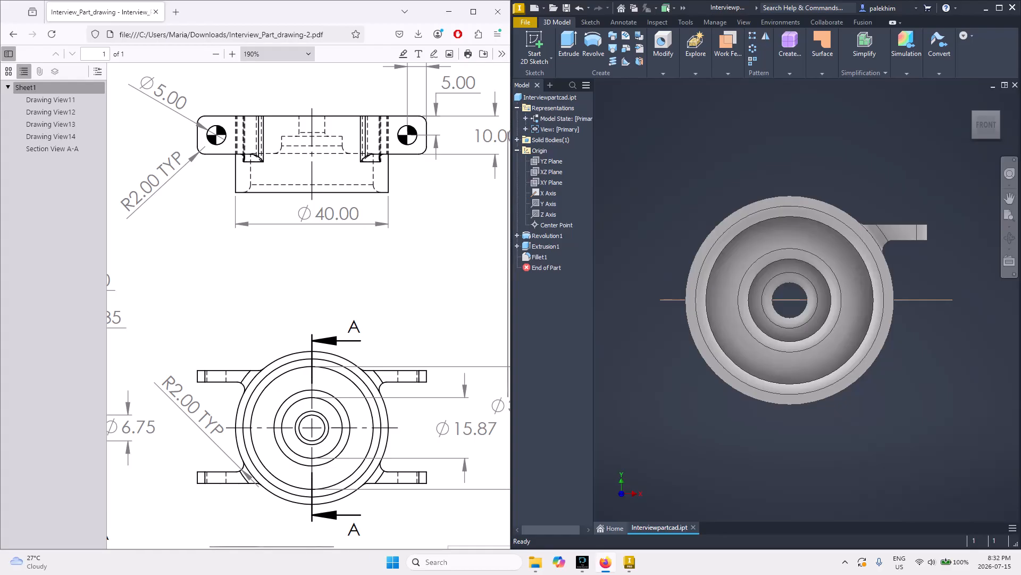
scroll(309, 306, "up", 3)
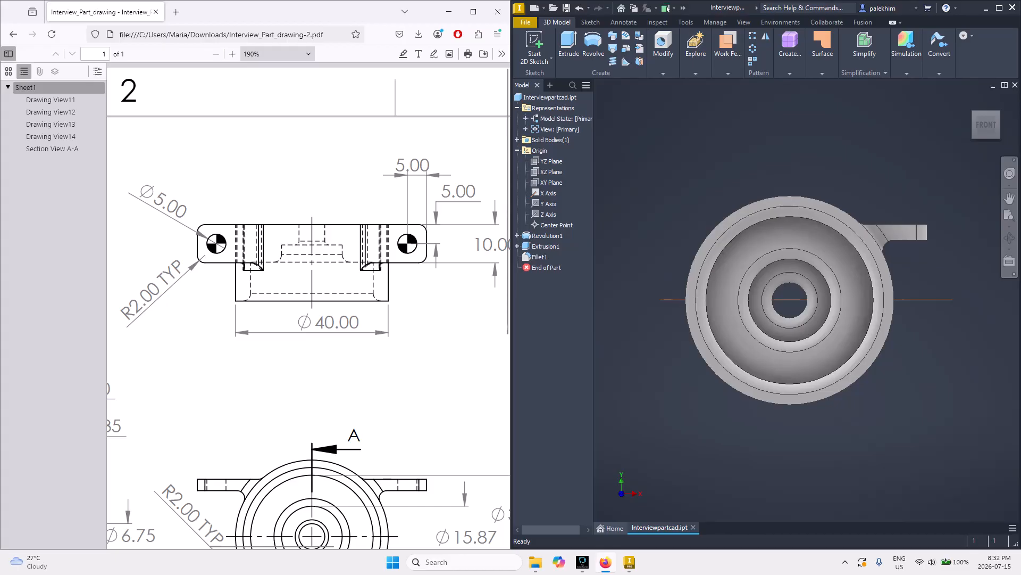
left_click(987, 102)
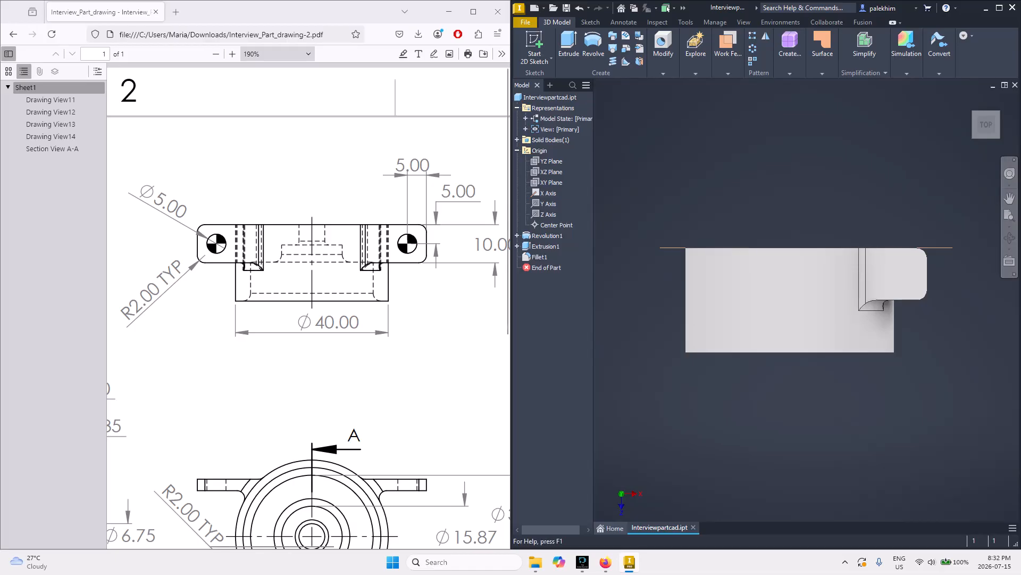
left_click(662, 48)
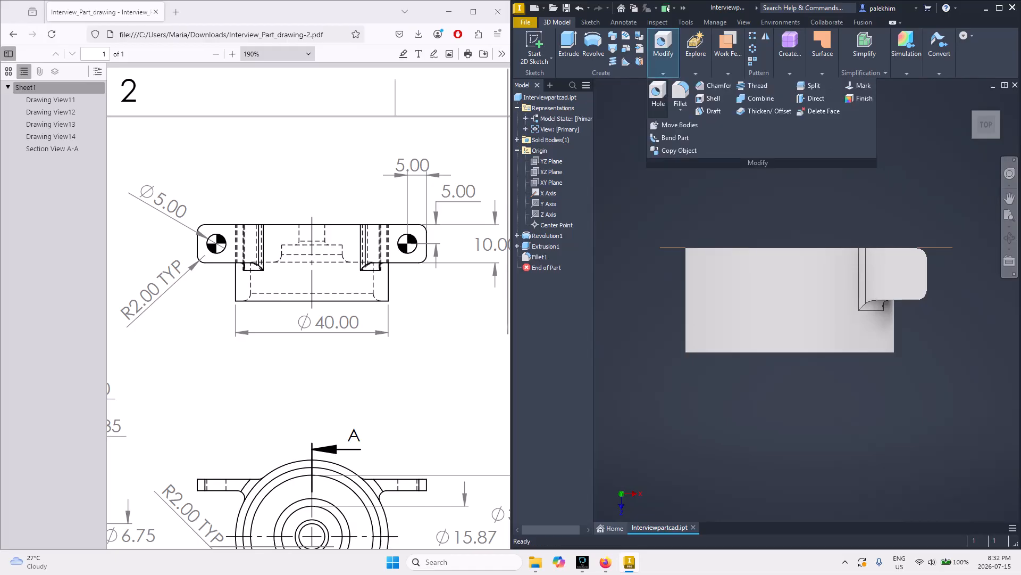
left_click(659, 96)
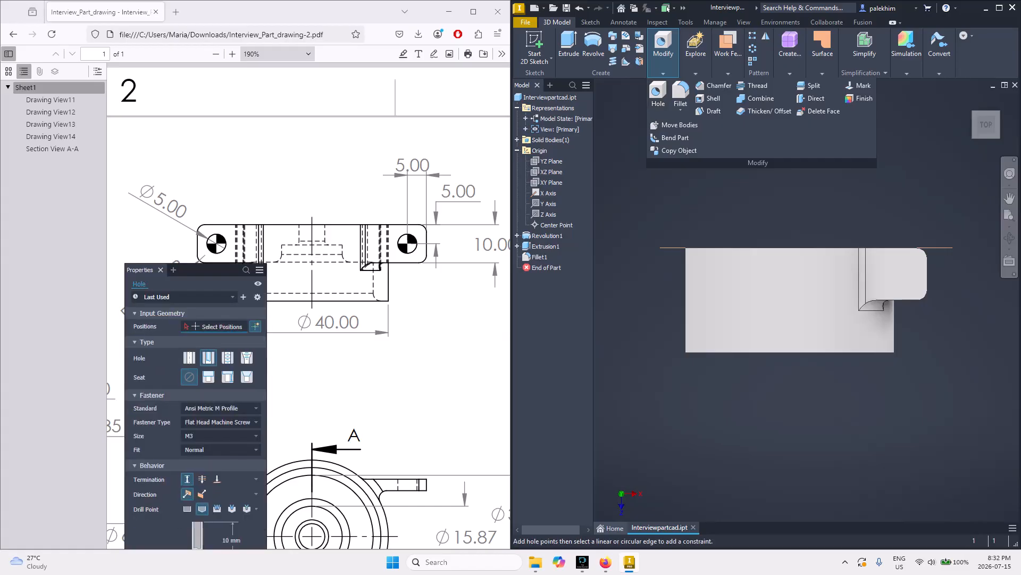
left_click(900, 276)
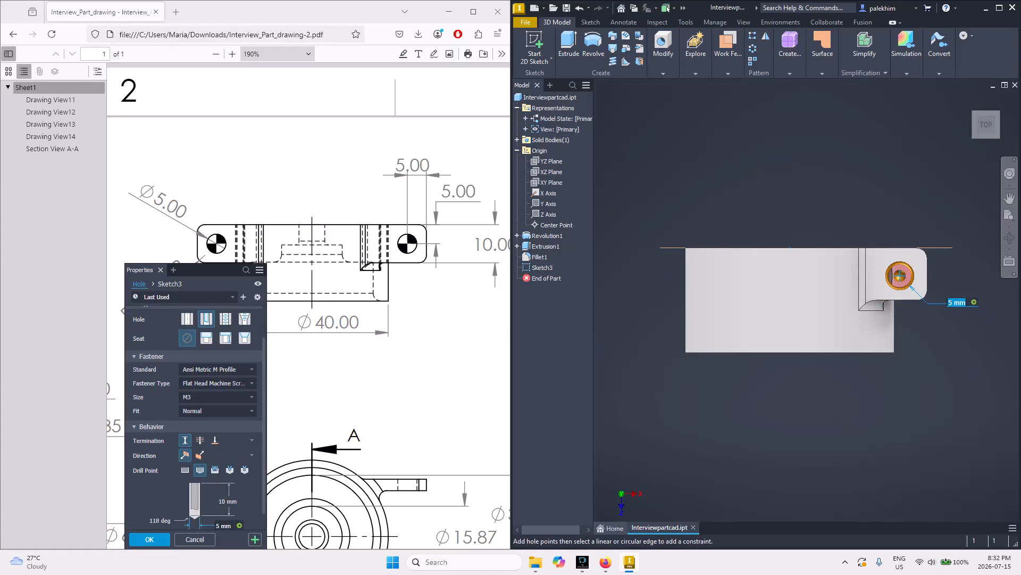
left_click(149, 539)
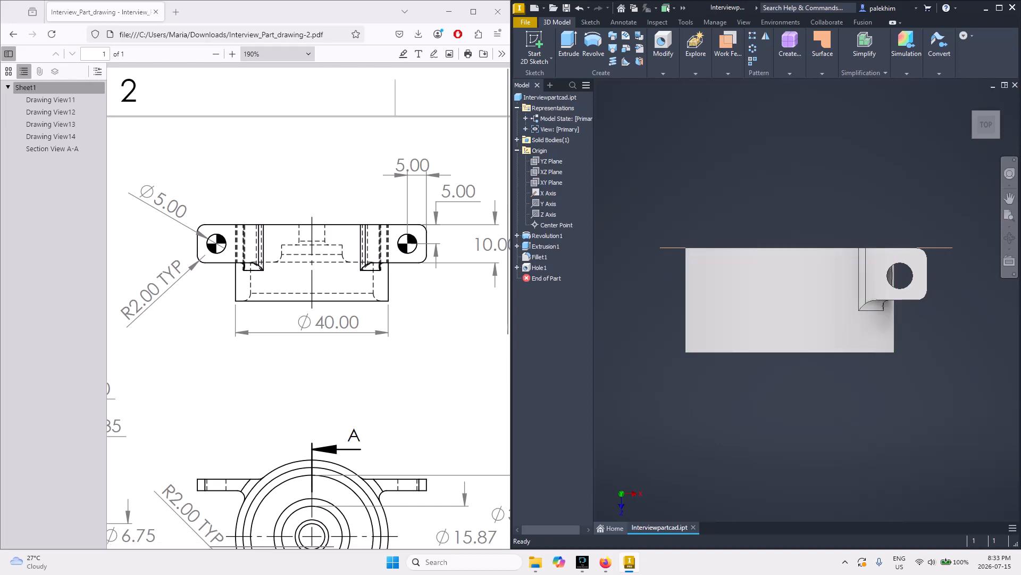
- Consult the PDF side view's dimensions and measure the revolved body's width between its two outer circular end edges
scroll(308, 309, "right", 5)
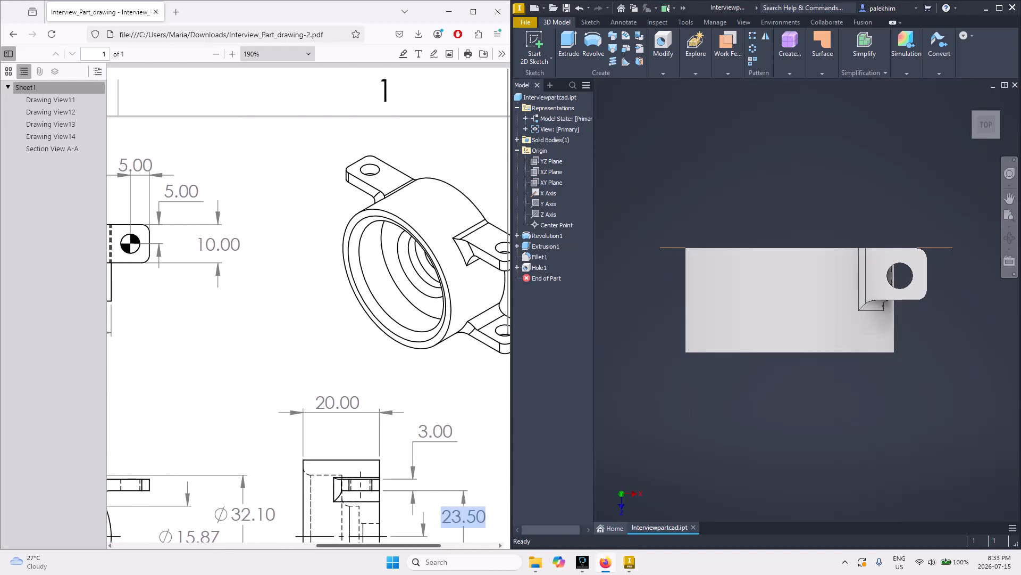
scroll(309, 309, "right", 1)
scroll(309, 309, "down", 3)
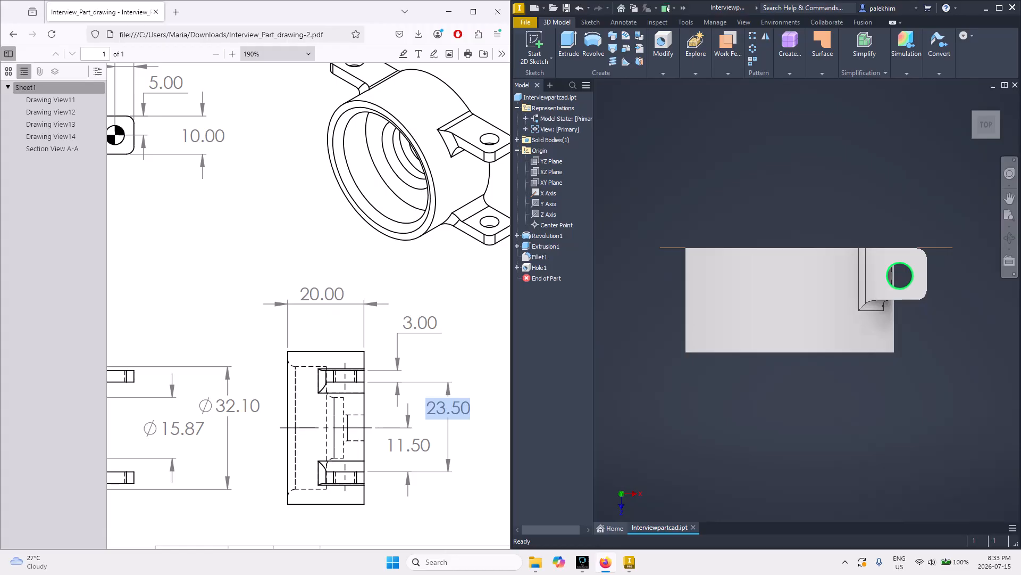
left_click(686, 22)
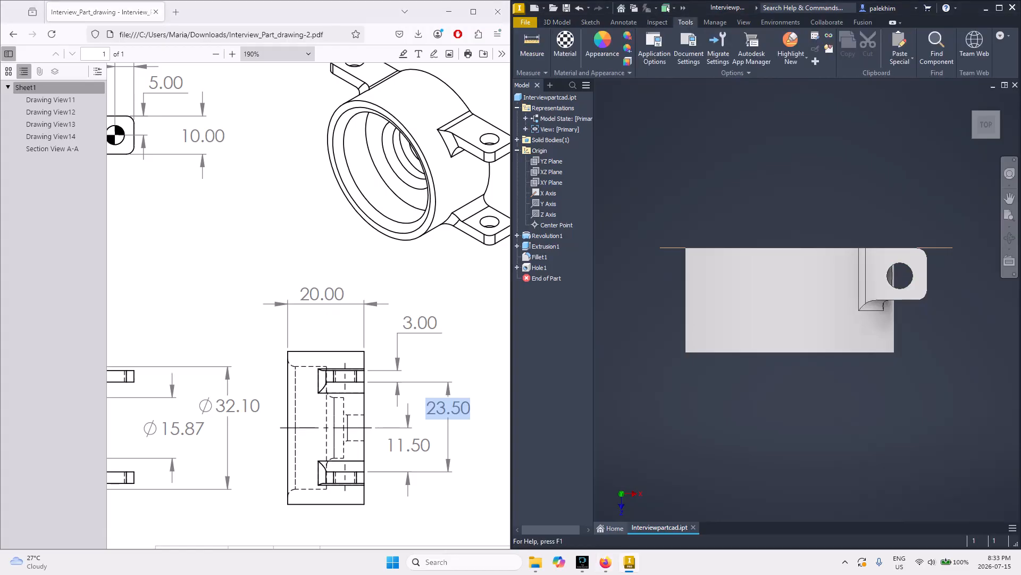
left_click(532, 47)
left_click(771, 248)
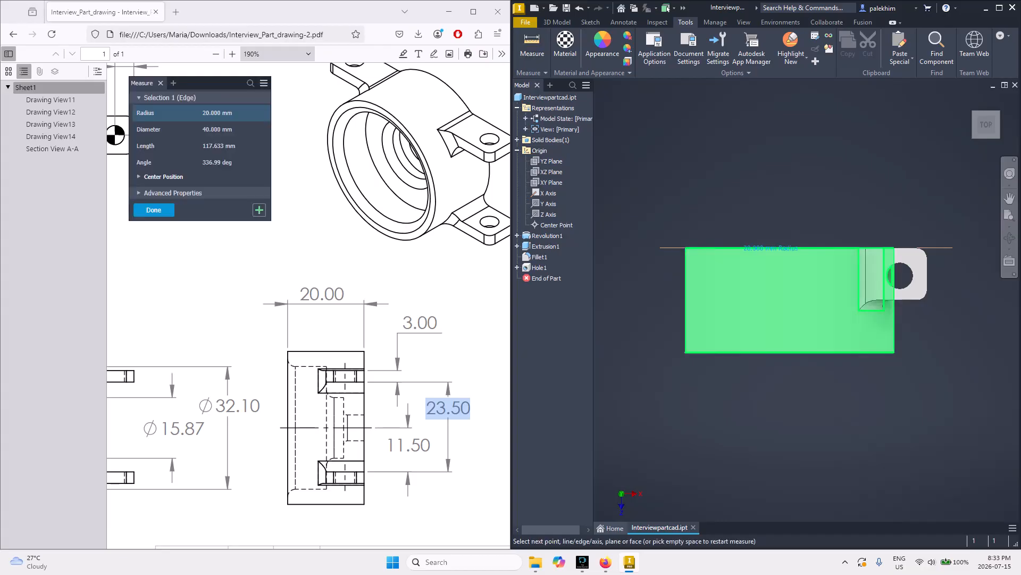
left_click(790, 351)
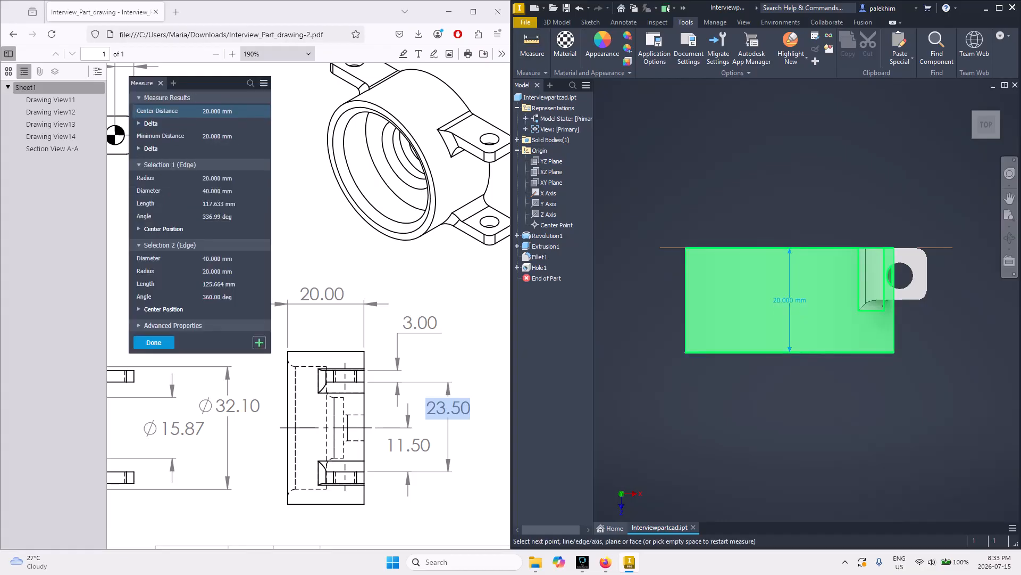
left_click(153, 342)
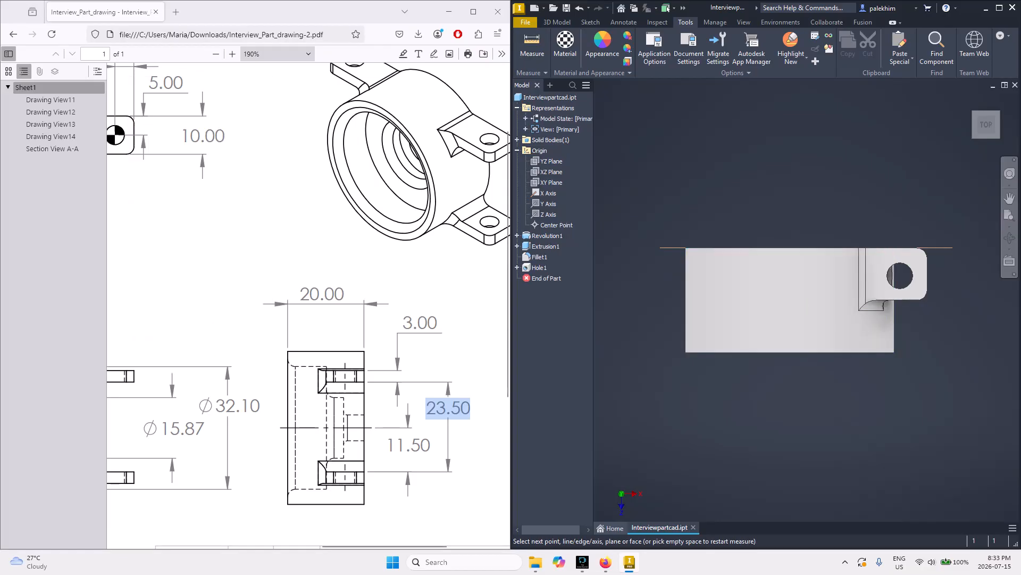
- Reopen the hole on the protruding lug for editing and change its clearance fit to Loose
left_click(970, 99)
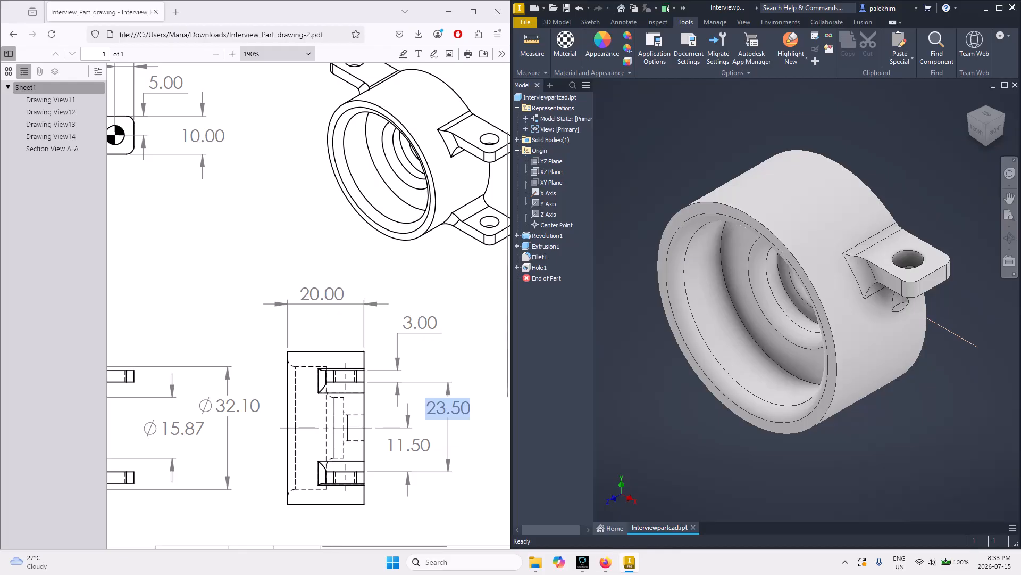
double_click(908, 259)
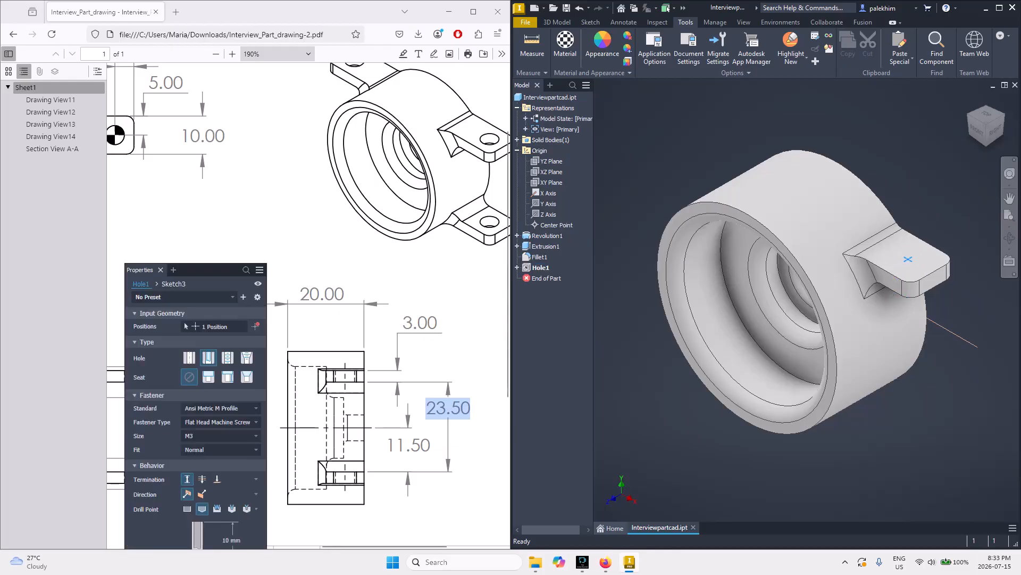
scroll(196, 417, "down", 1)
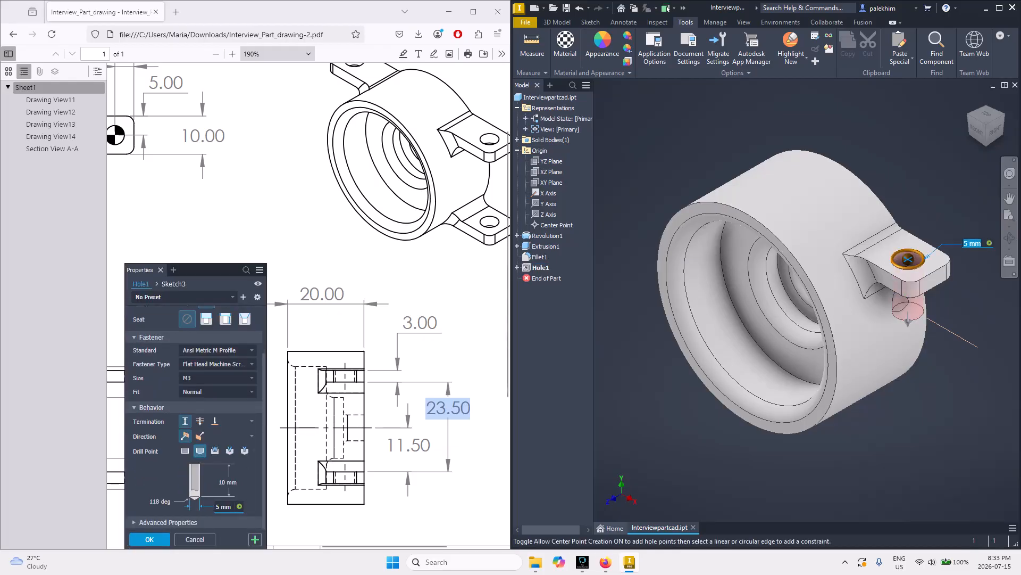
scroll(201, 451, "up", 4)
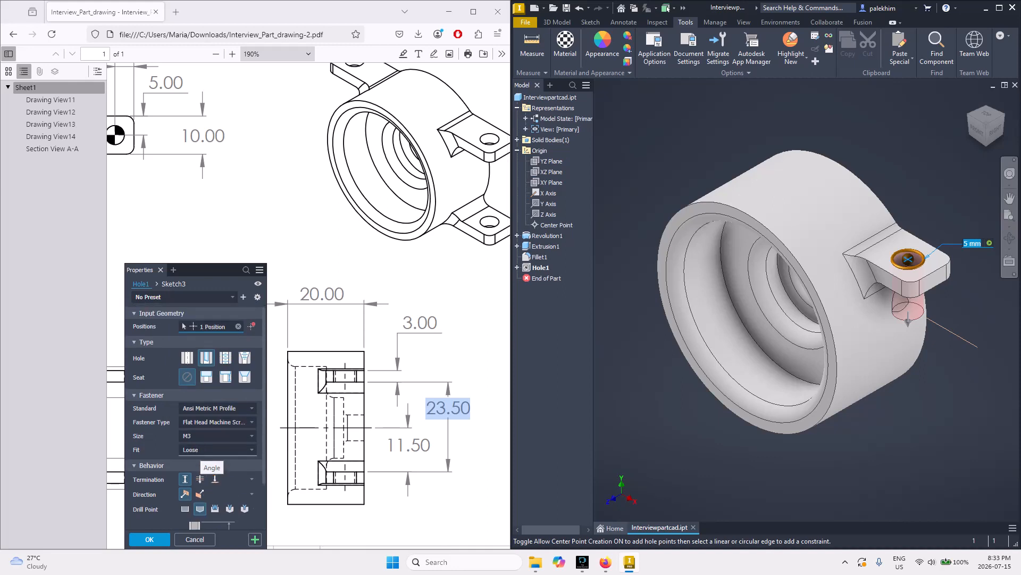
scroll(210, 457, "down", 3)
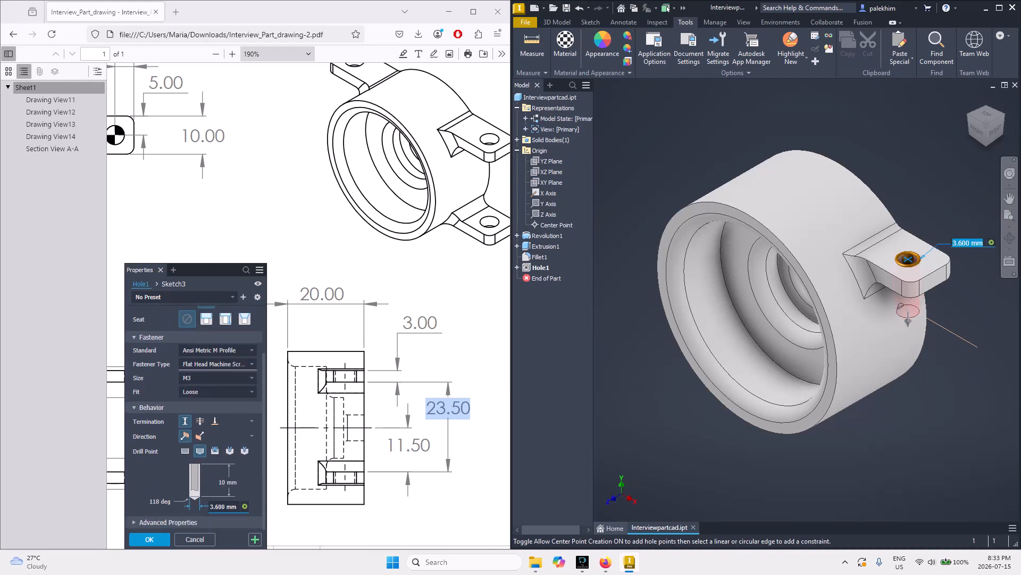
- Try fastener size M2 for the lug's clearance hole and settle on size M5
left_click(218, 378)
left_click(212, 438)
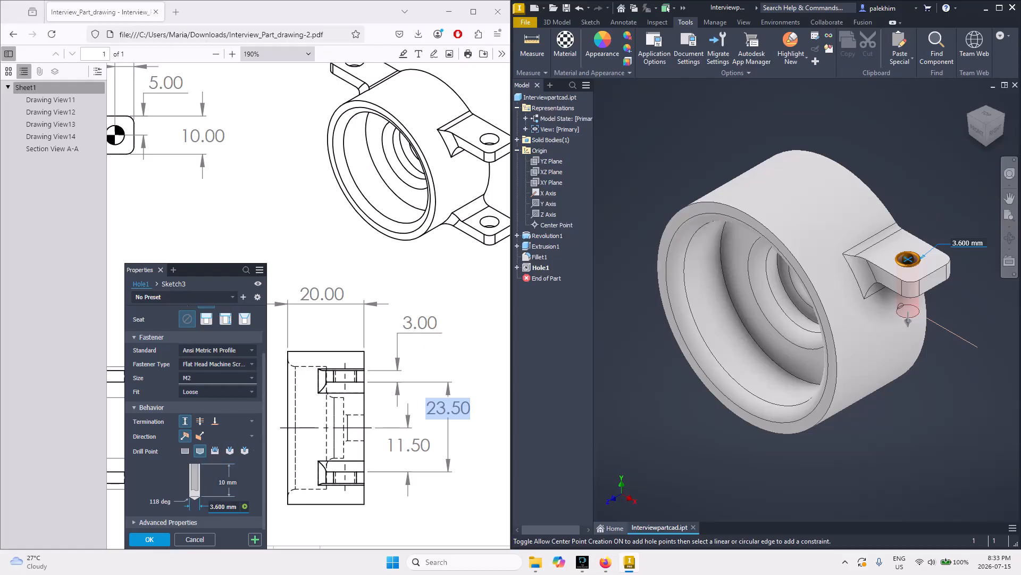
scroll(218, 365, "down", 1)
scroll(217, 365, "up", 3)
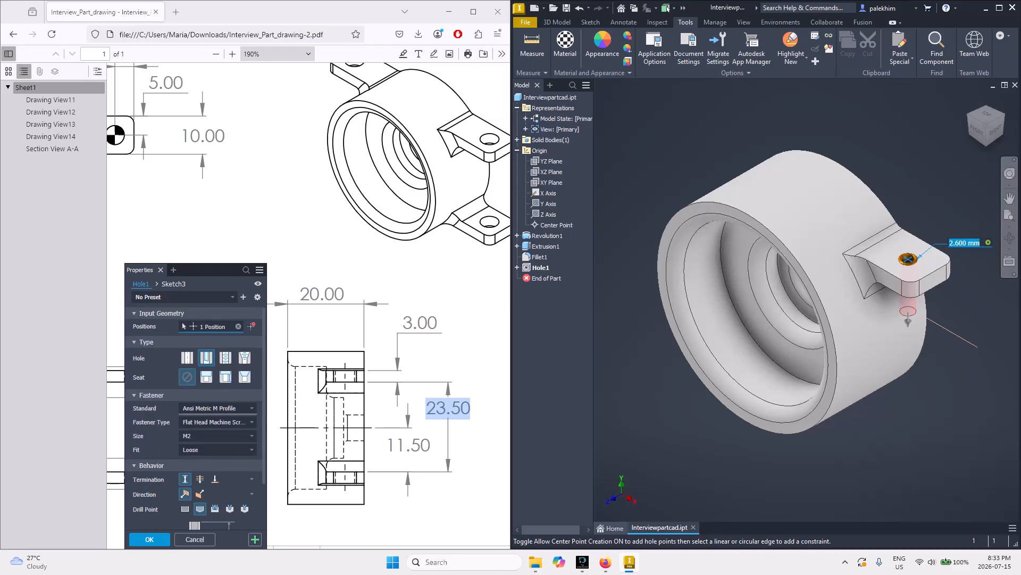
left_click(217, 435)
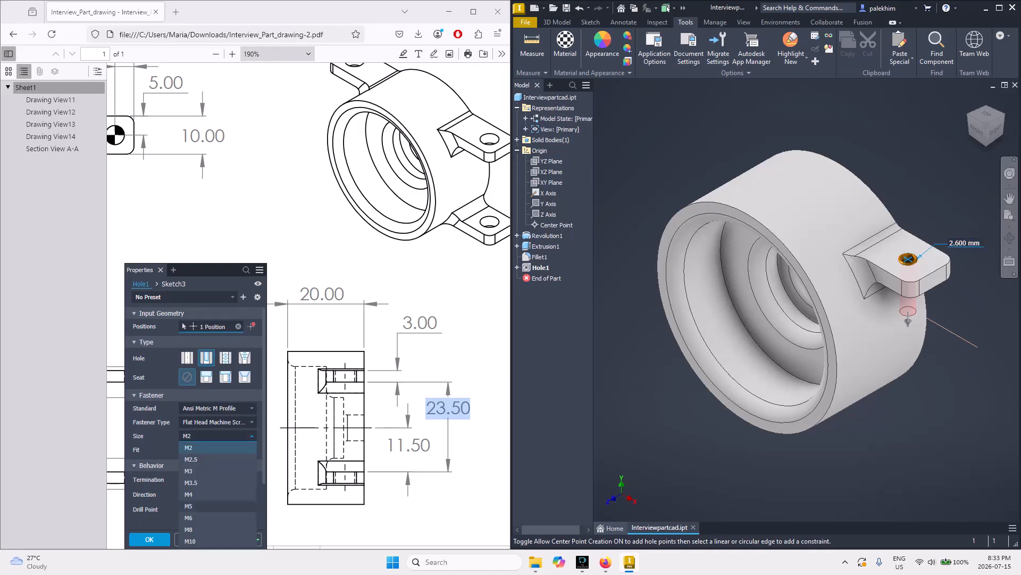
left_click(229, 506)
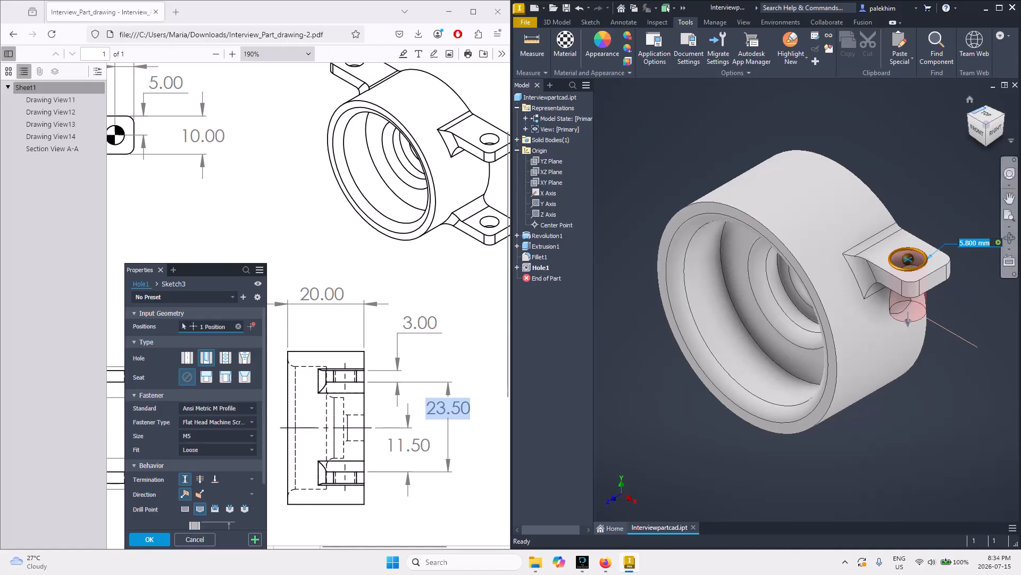
- Override the lug hole's diameter with 5 mm and apply the hole edit
left_click(987, 114)
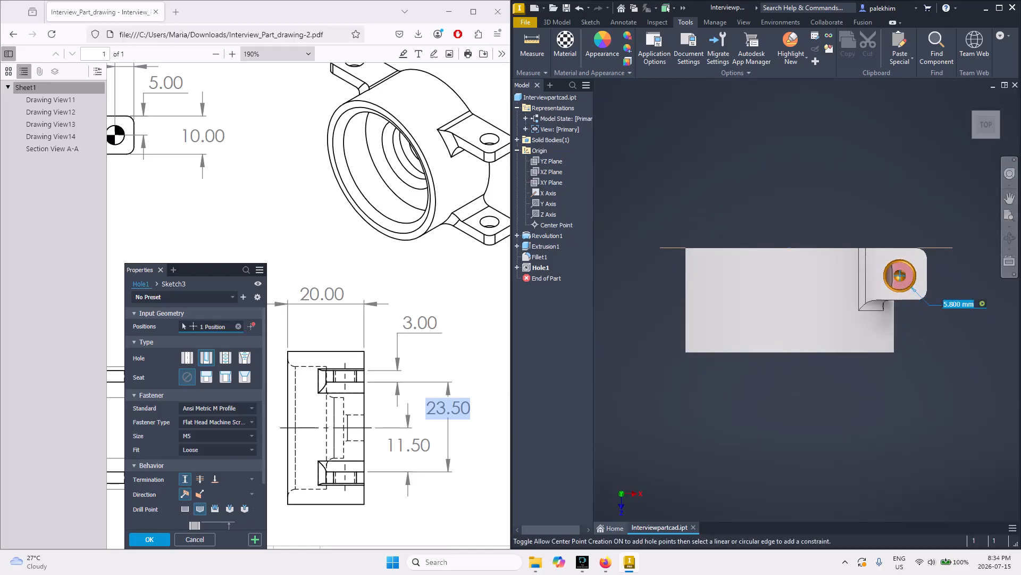
type("5")
key("Return")
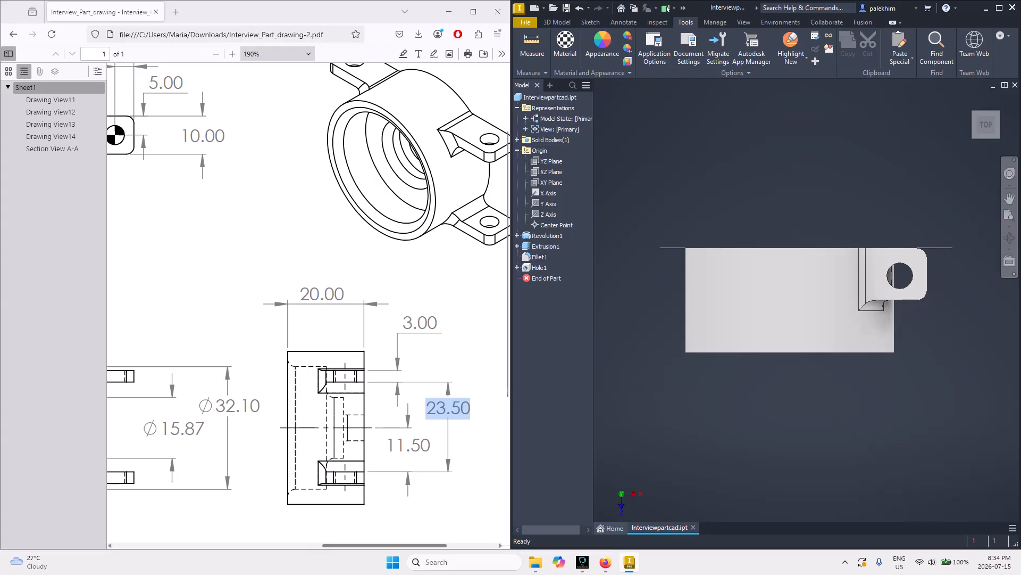
- Look up the hole callout in the PDF drawing and measure the diameter of the lug hole's edge in the model
scroll(309, 302, "left", 10)
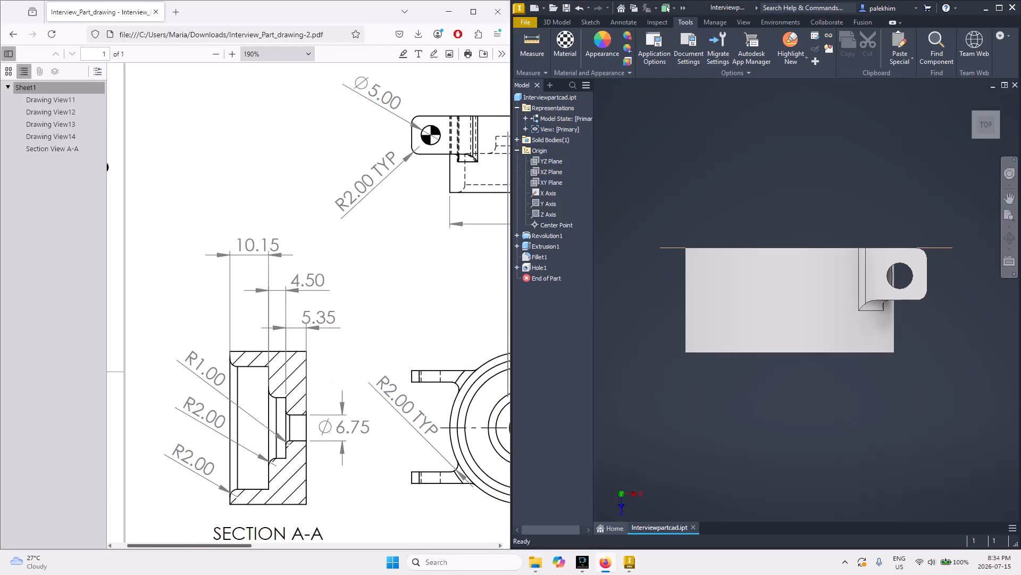
scroll(308, 305, "right", 5)
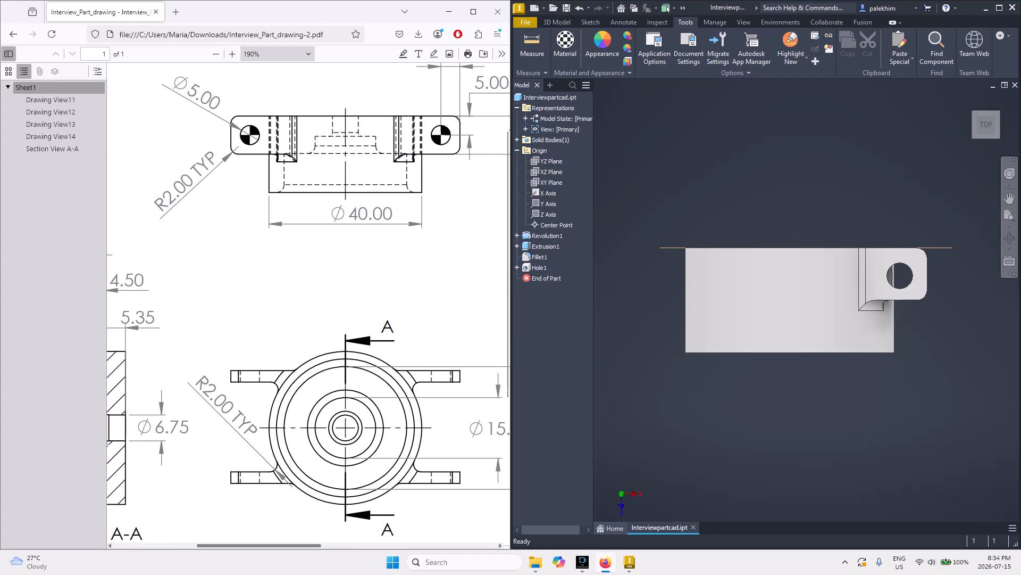
left_click(532, 45)
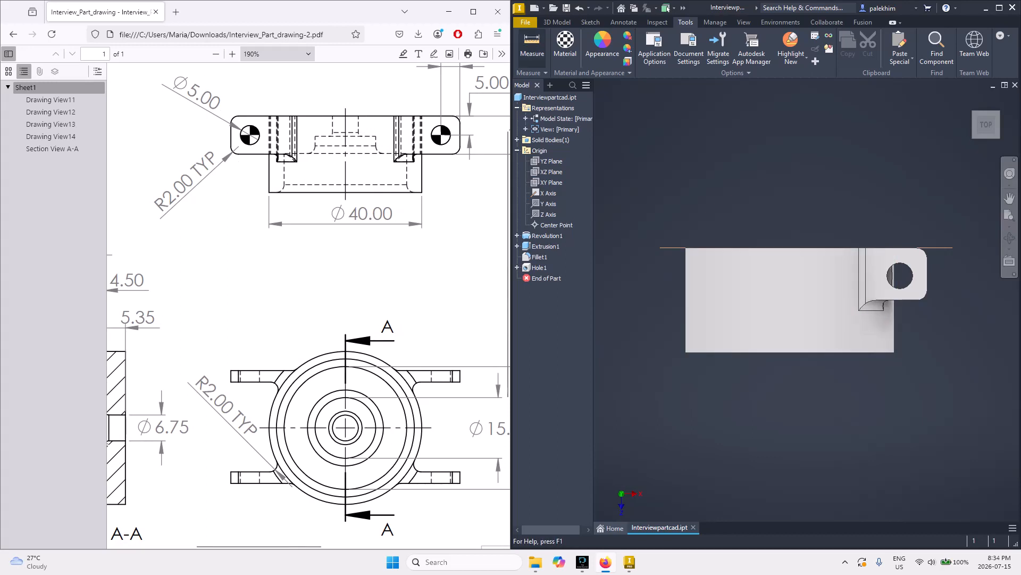
left_click(887, 276)
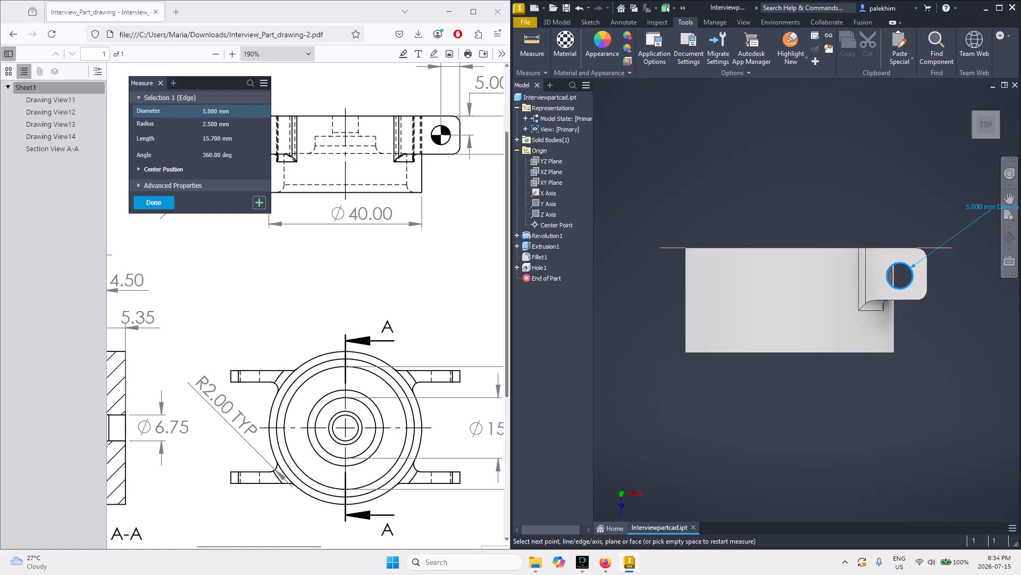
left_click(362, 271)
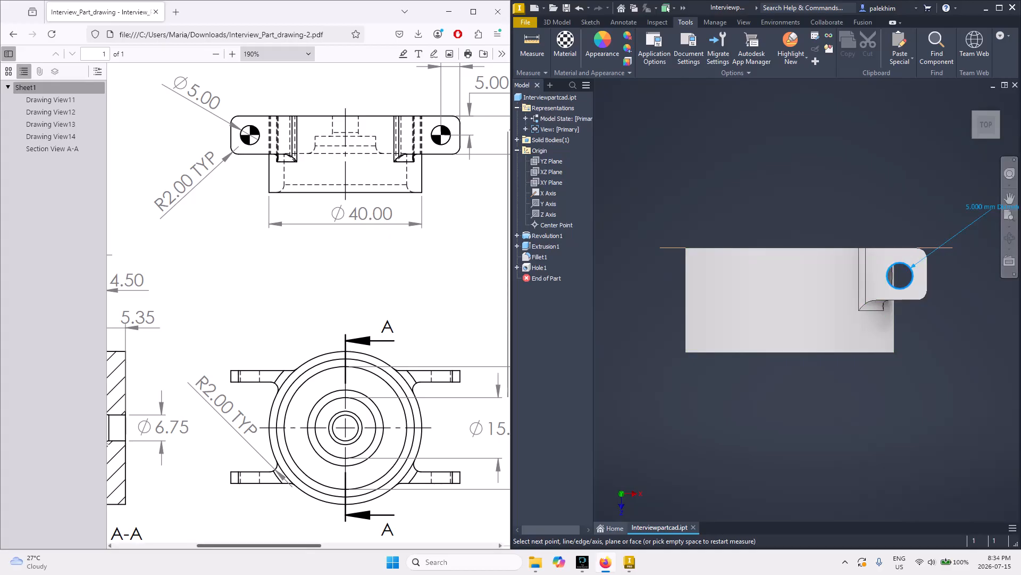
scroll(308, 303, "right", 6)
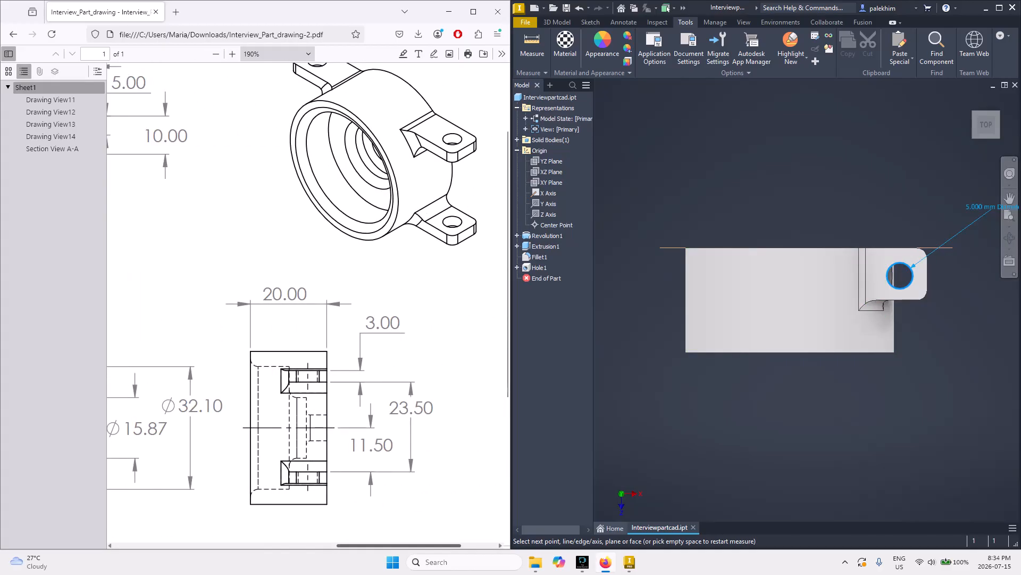
left_click(970, 99)
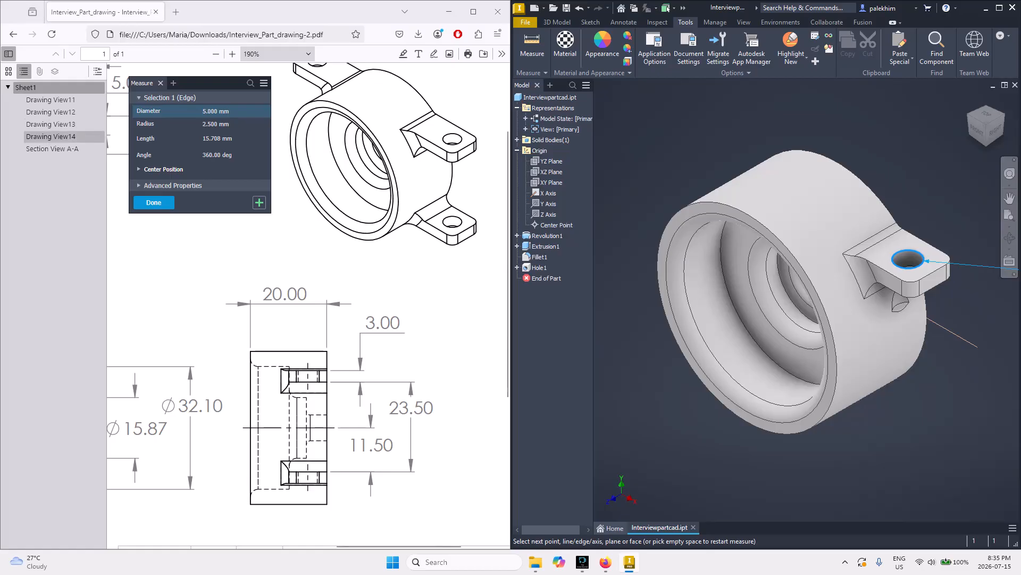
left_click(154, 202)
- Edit the lug hole and set its depth to 5 mm
double_click(539, 267)
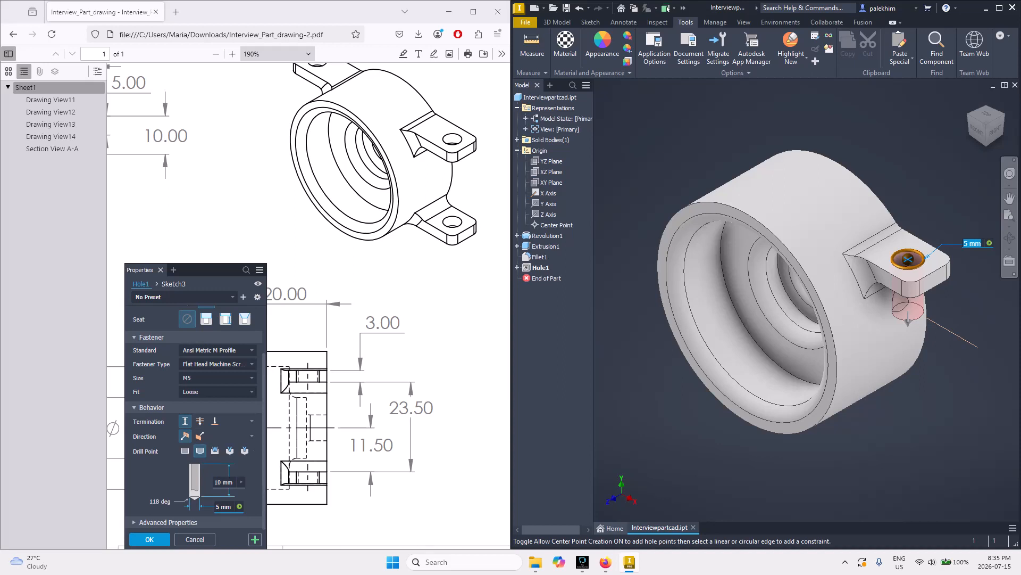
left_click(224, 482)
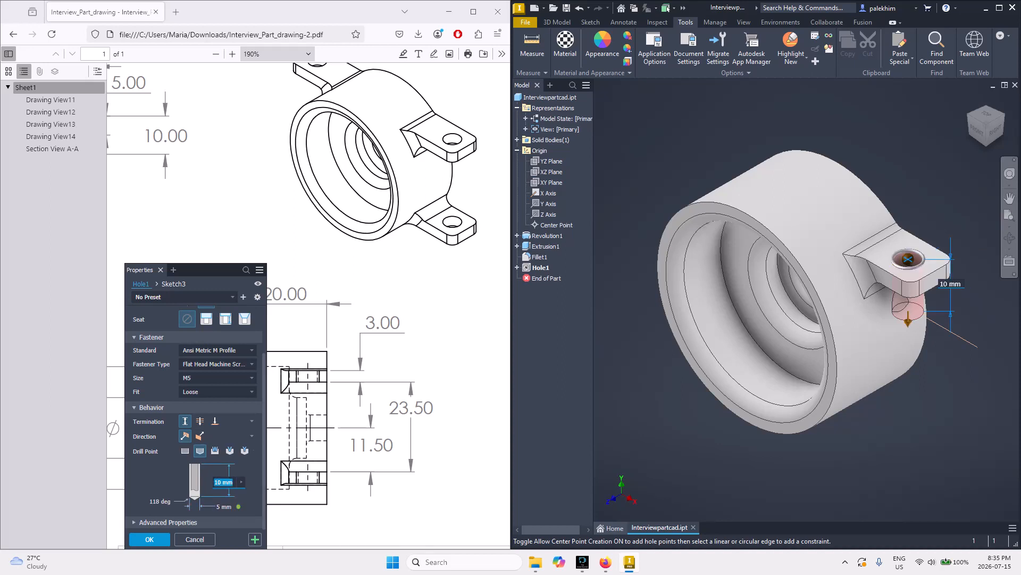
type("5")
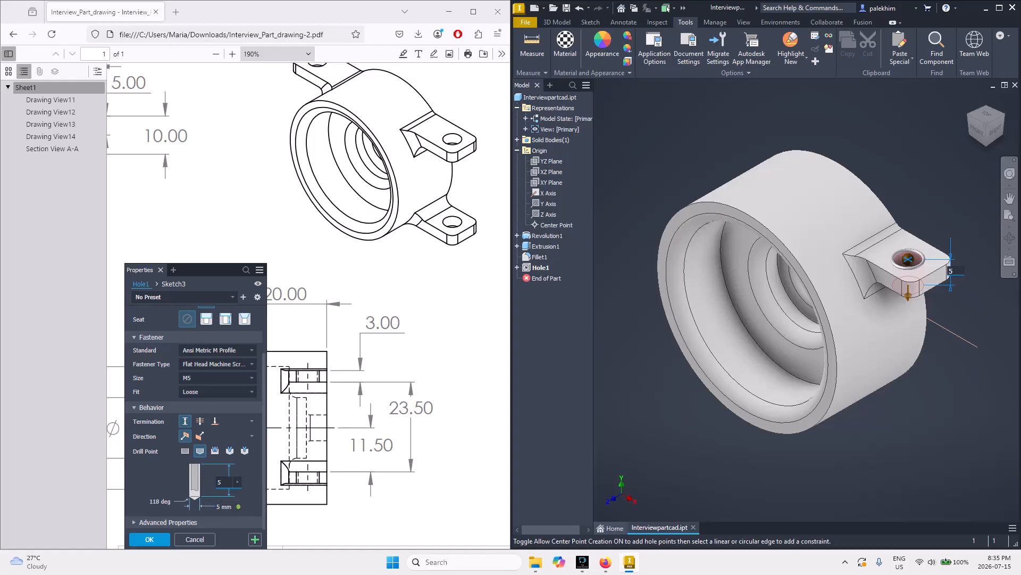
key("Return")
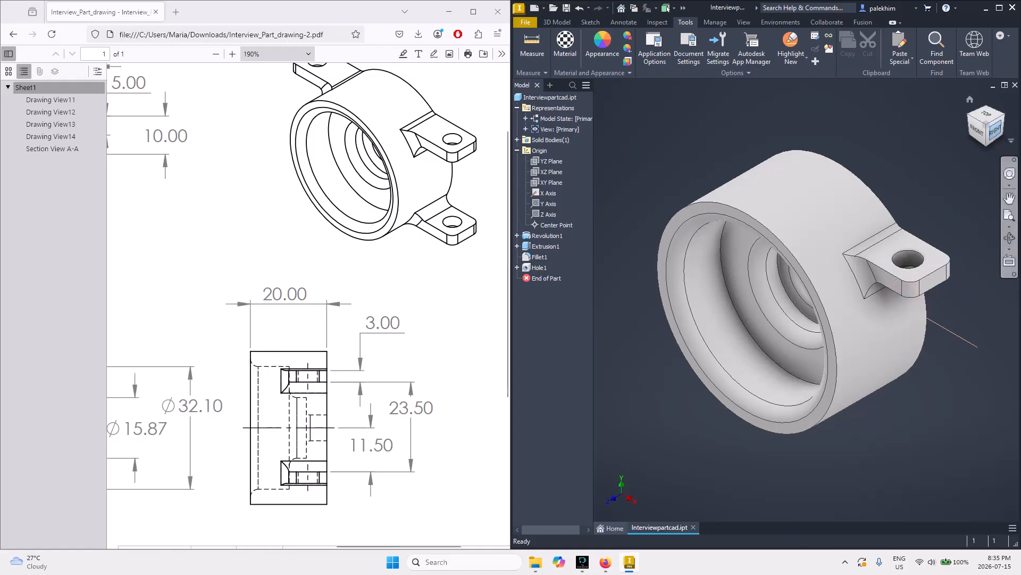
- Maximise the modelling window and mirror the entire solid about the XZ plane to add the opposite lug
left_click(986, 114)
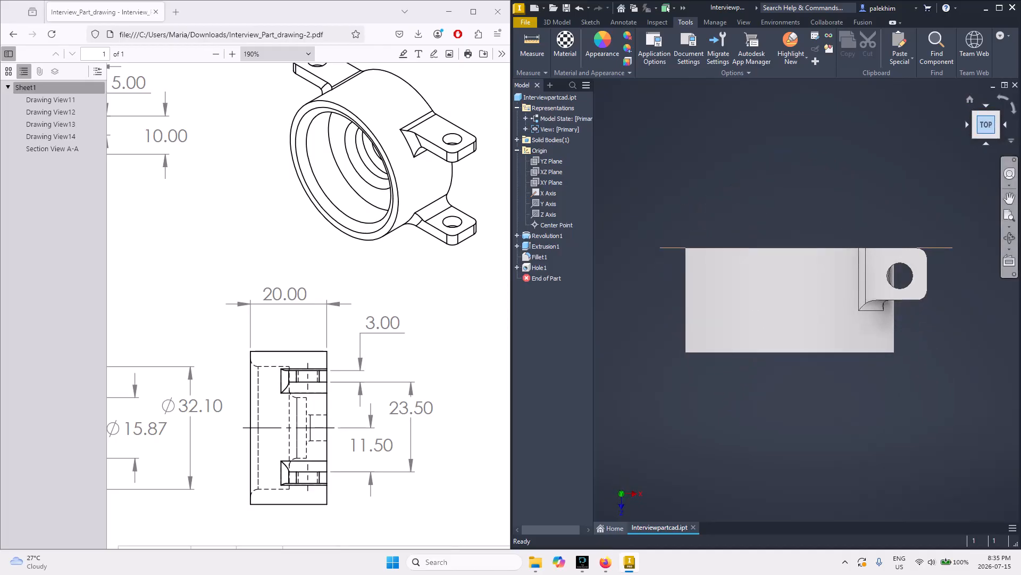
left_click(998, 136)
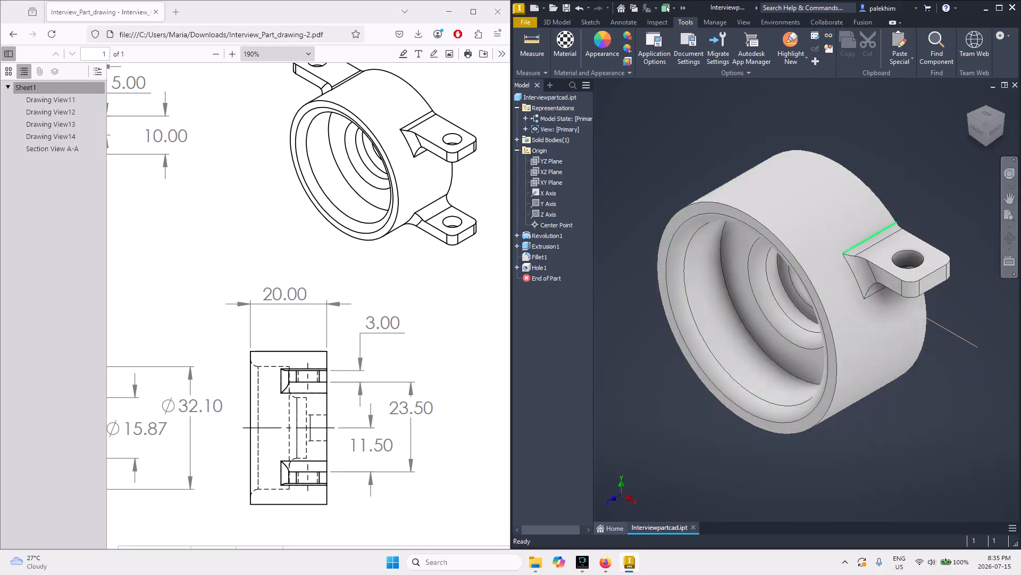
left_click(977, 129)
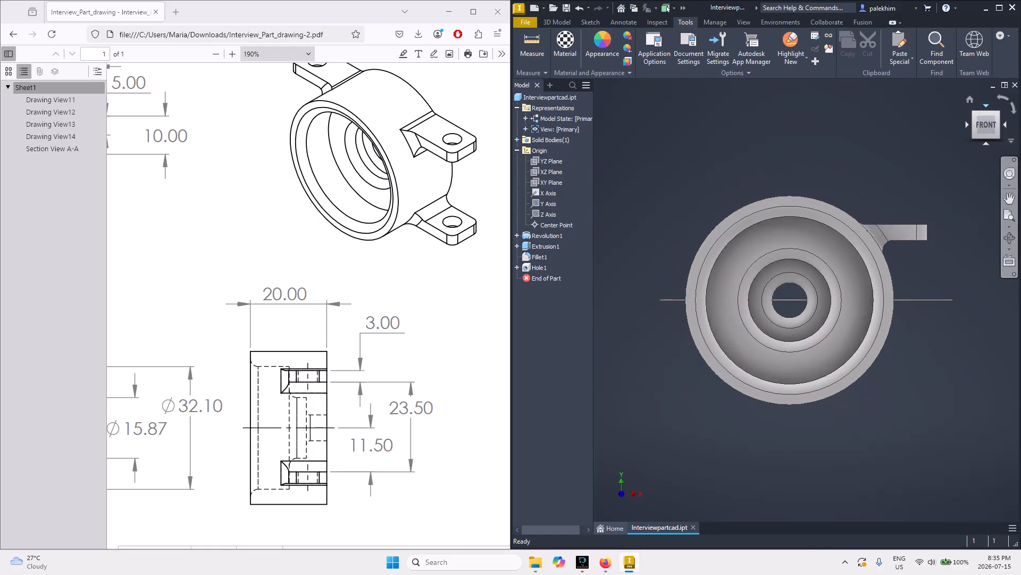
left_click(987, 105)
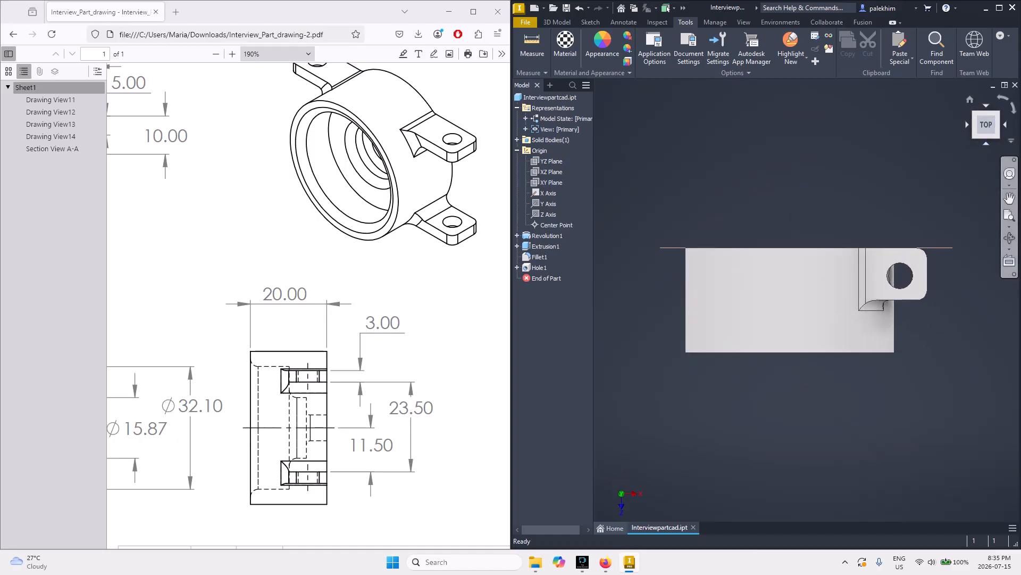
left_click(986, 143)
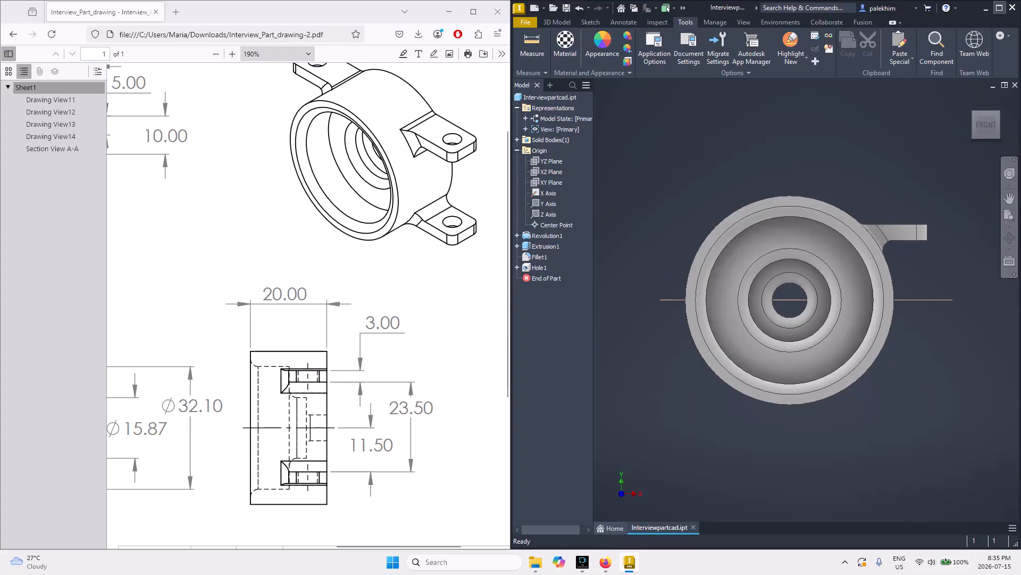
left_click(1000, 7)
left_click(44, 20)
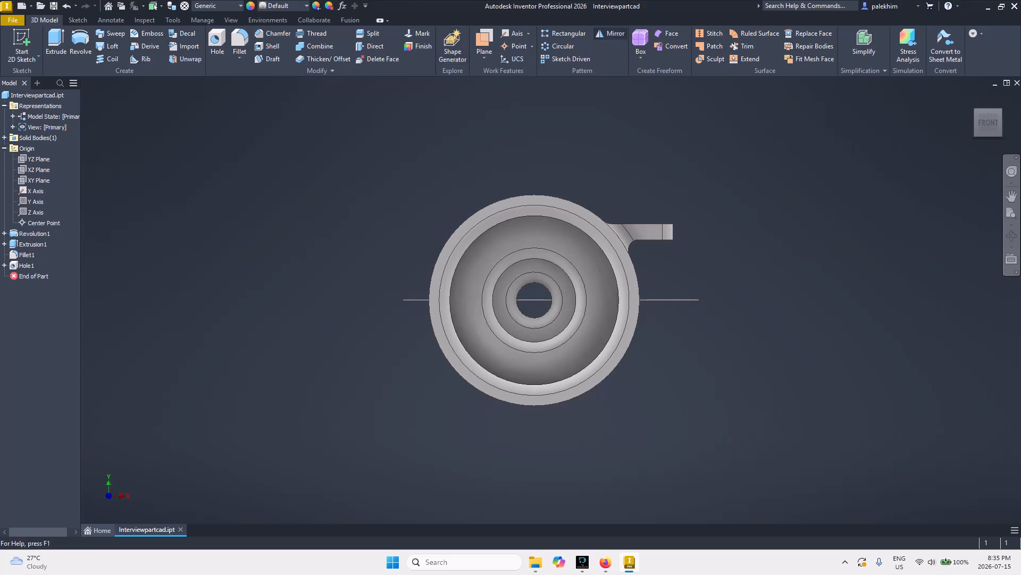
left_click(611, 33)
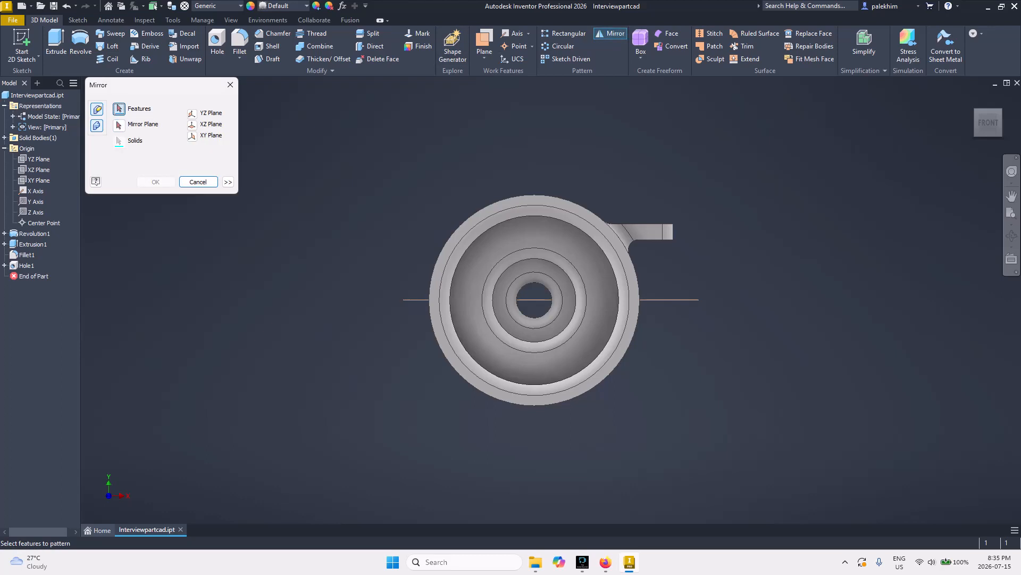
left_click(97, 126)
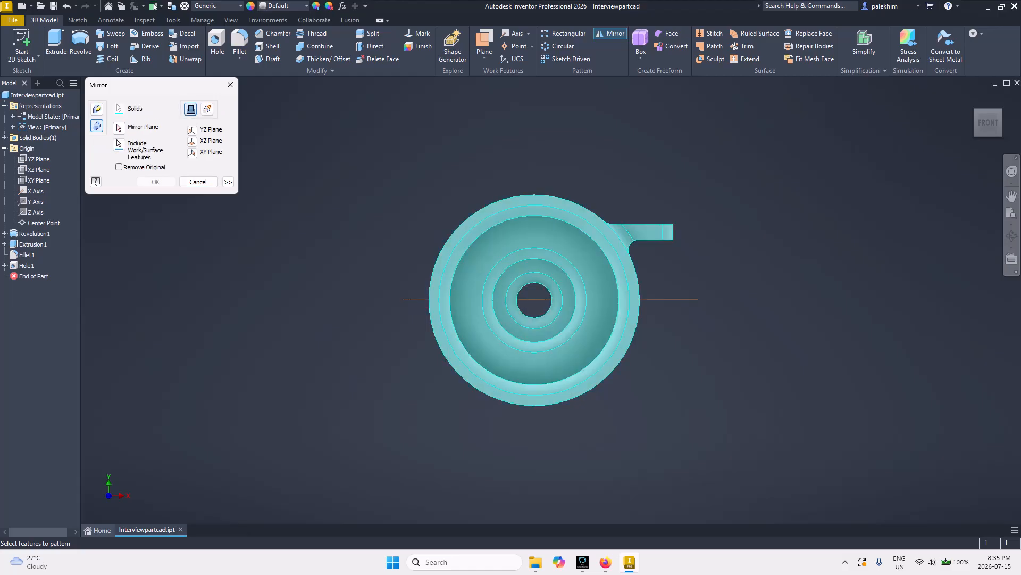
left_click(192, 141)
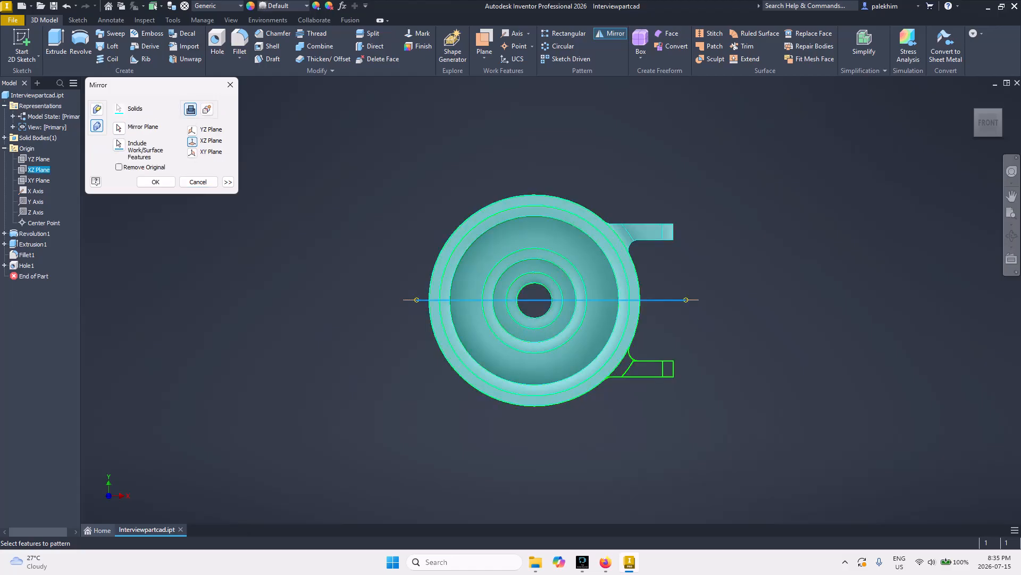
left_click(155, 182)
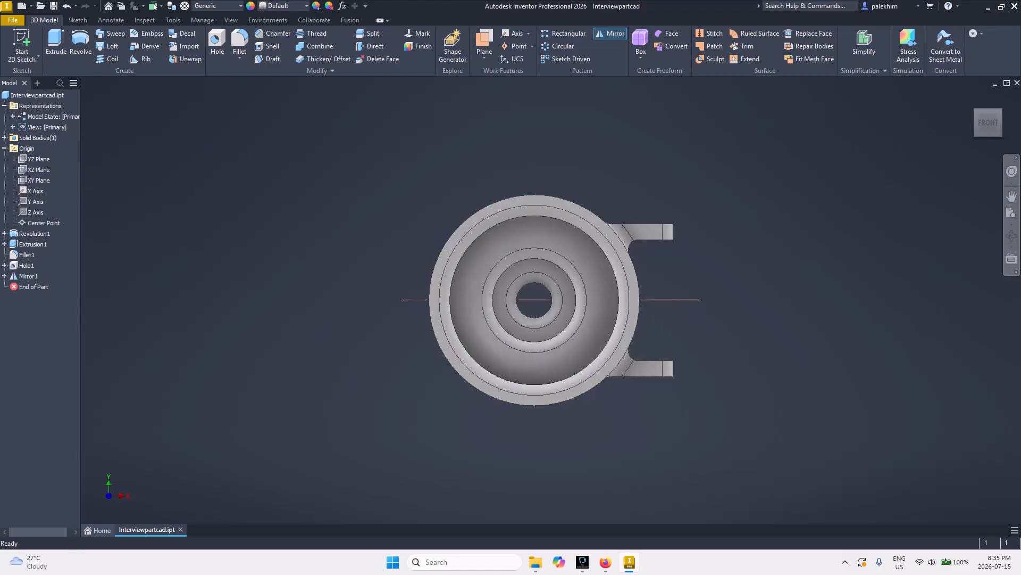
- Mirror the entire solid about the YZ plane to add the two lugs on the opposite side
left_click(611, 33)
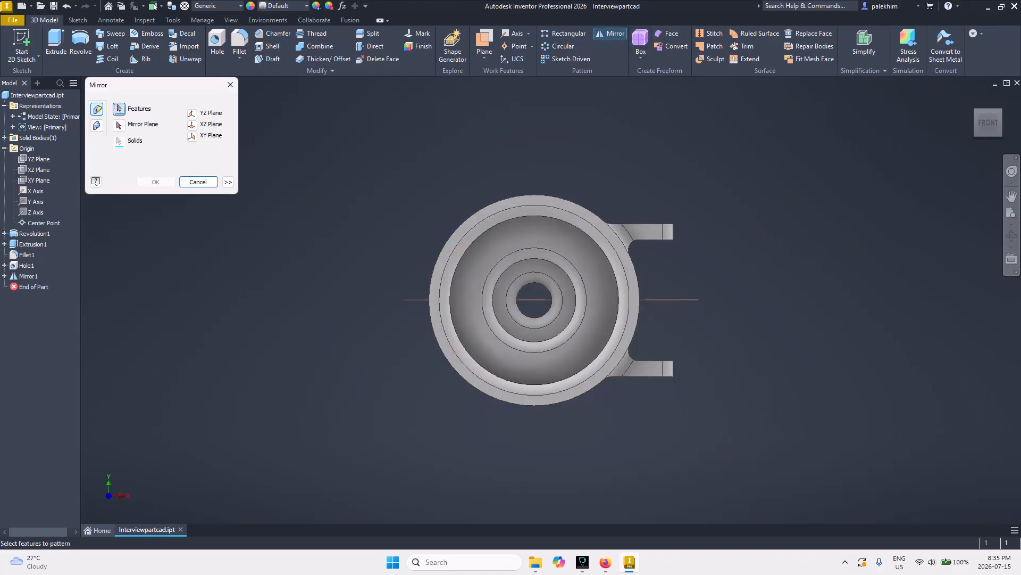
left_click(97, 126)
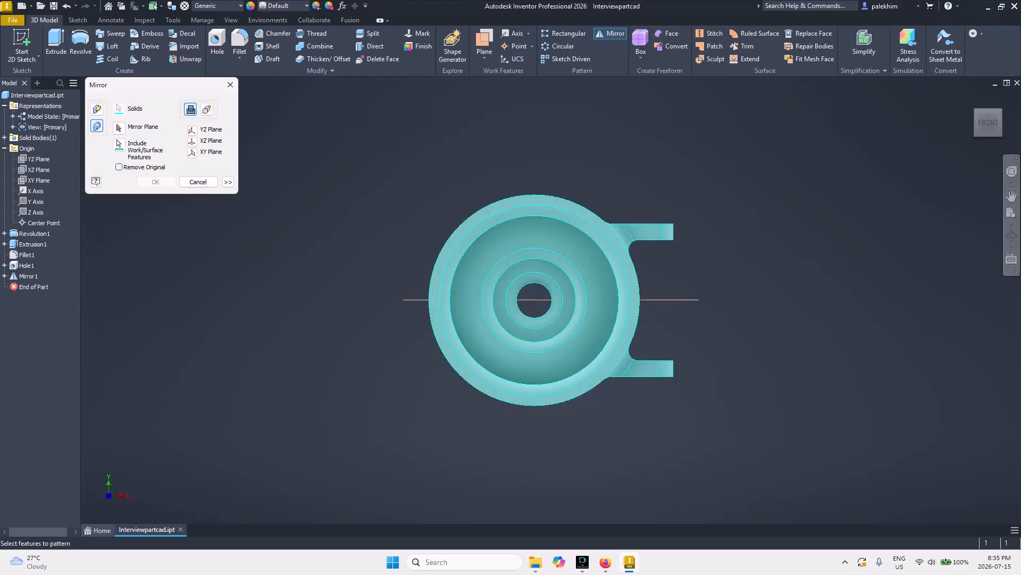
left_click(192, 153)
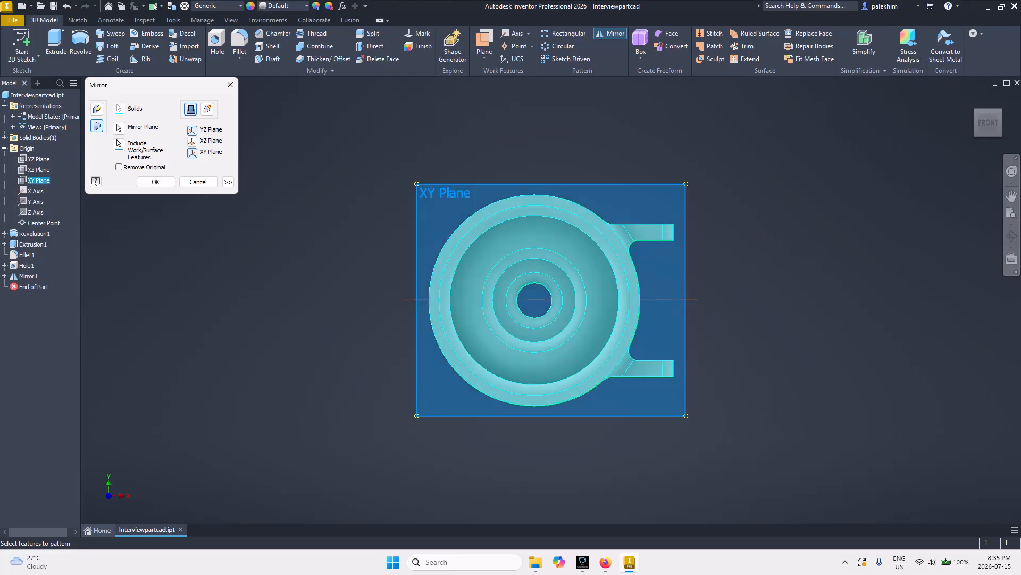
left_click(192, 130)
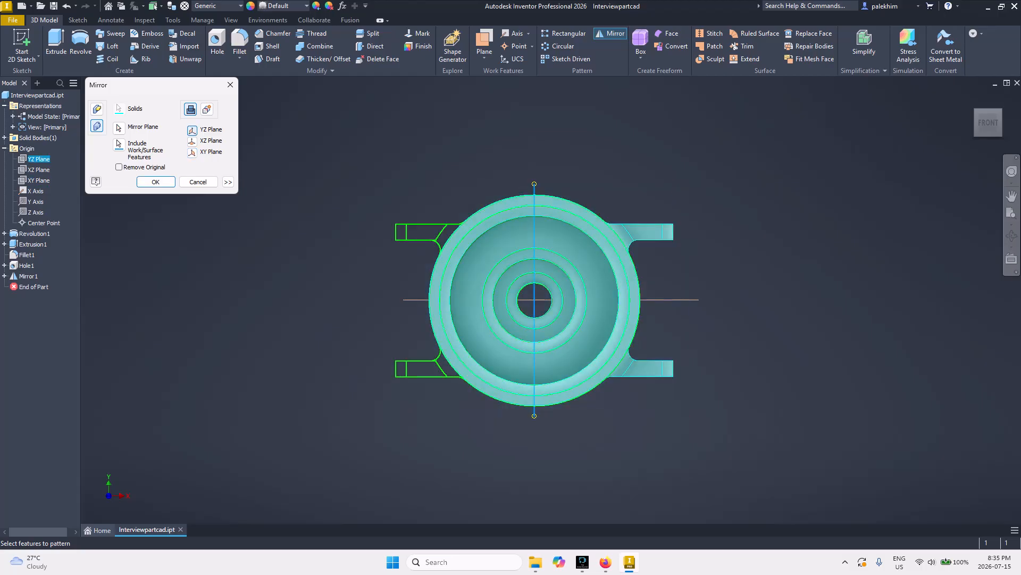
left_click(155, 182)
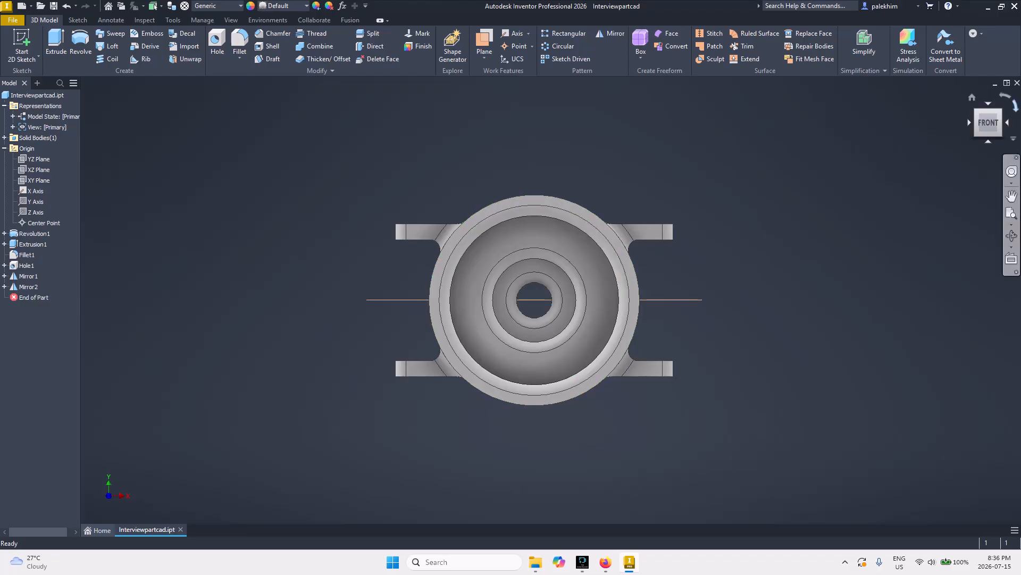
- View the part from the right and measure the distance between the facing inner edges of the upper and lower lugs
left_click(1012, 123)
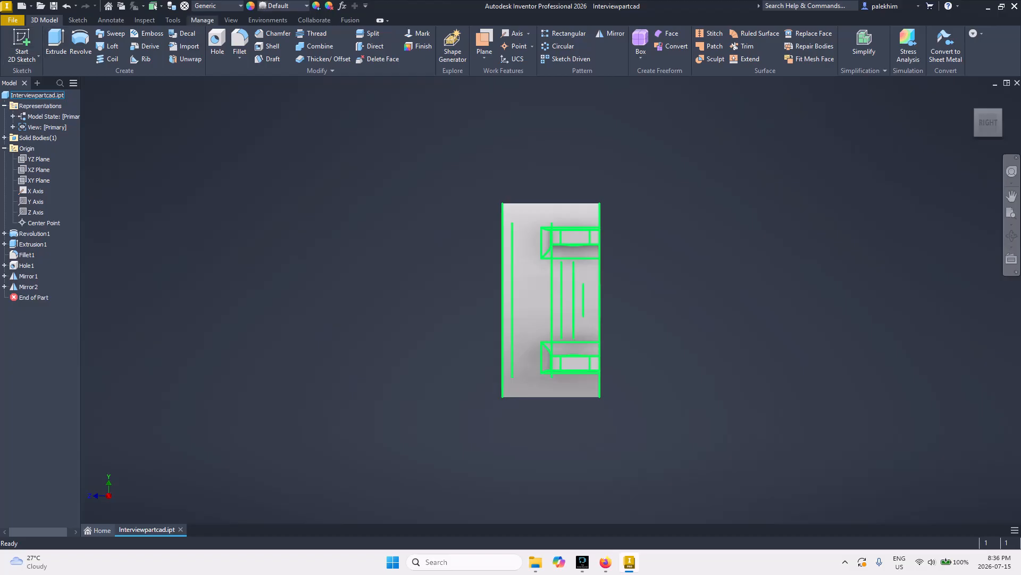
left_click(173, 19)
left_click(19, 43)
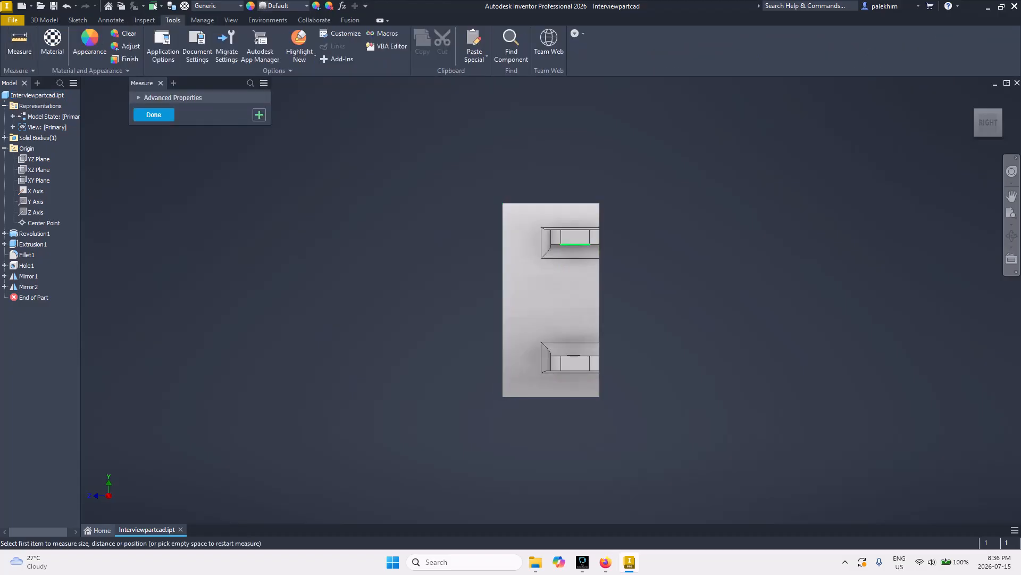
left_click(575, 243)
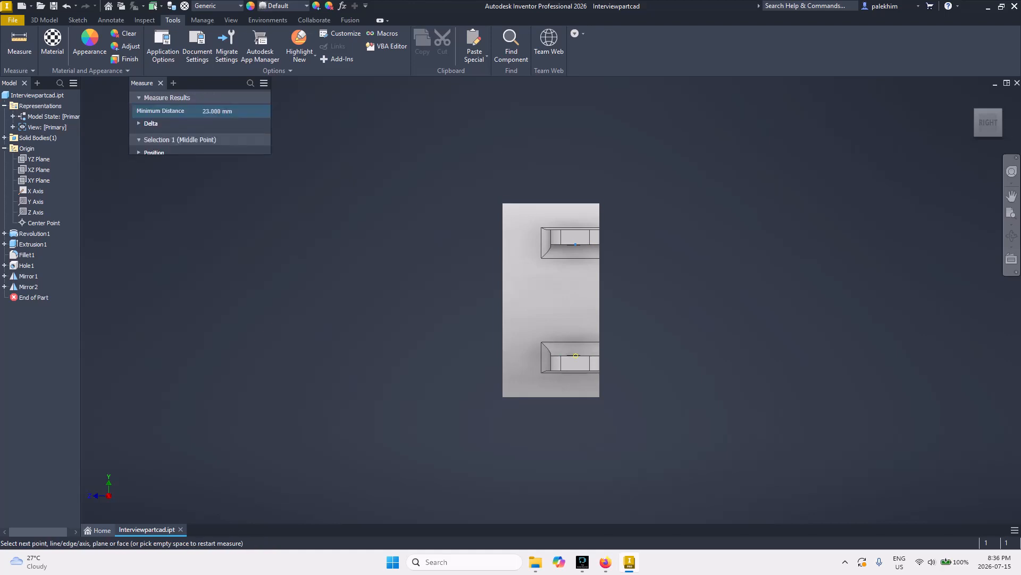
left_click(576, 355)
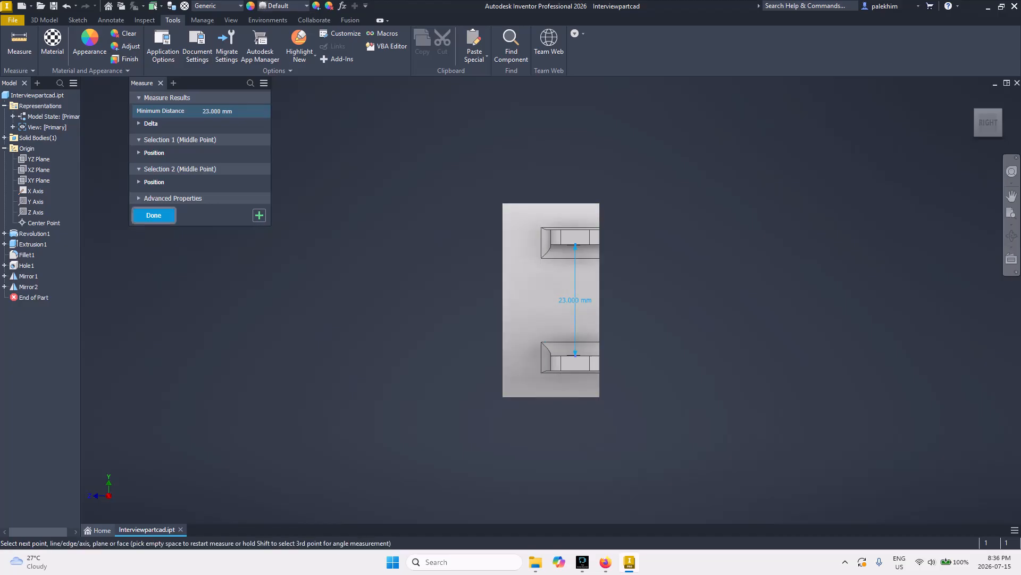
left_click(153, 215)
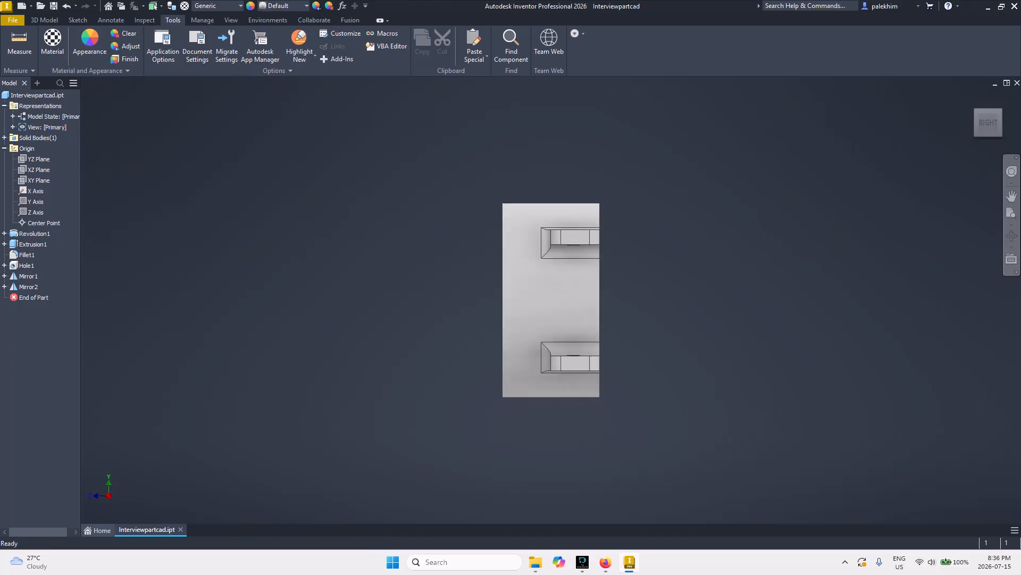
- Measure from the upper lug's inner edge midpoint to the midpoint of the housing's end edge, including the X, Y and Z deltas
left_click(20, 41)
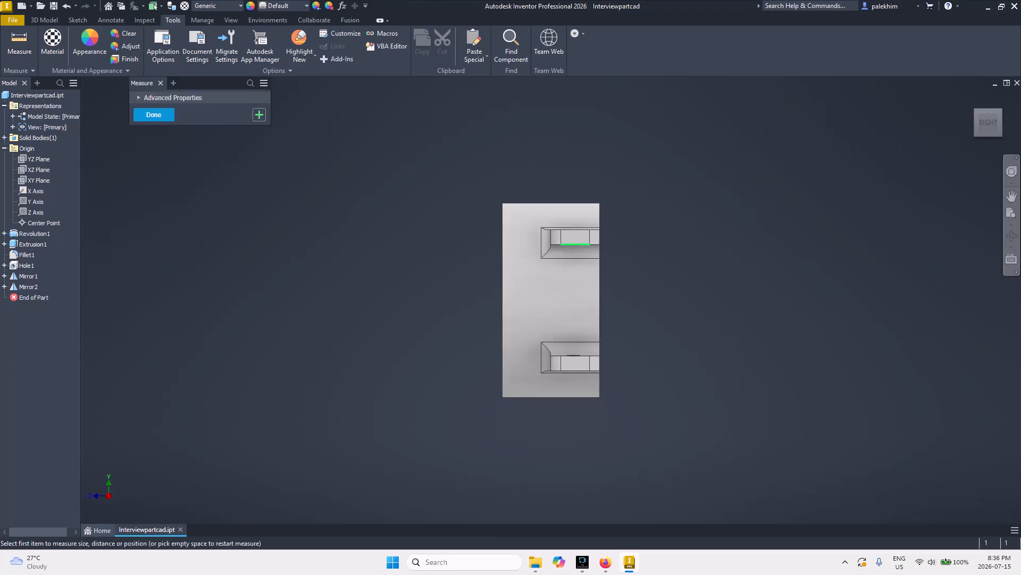
left_click(575, 243)
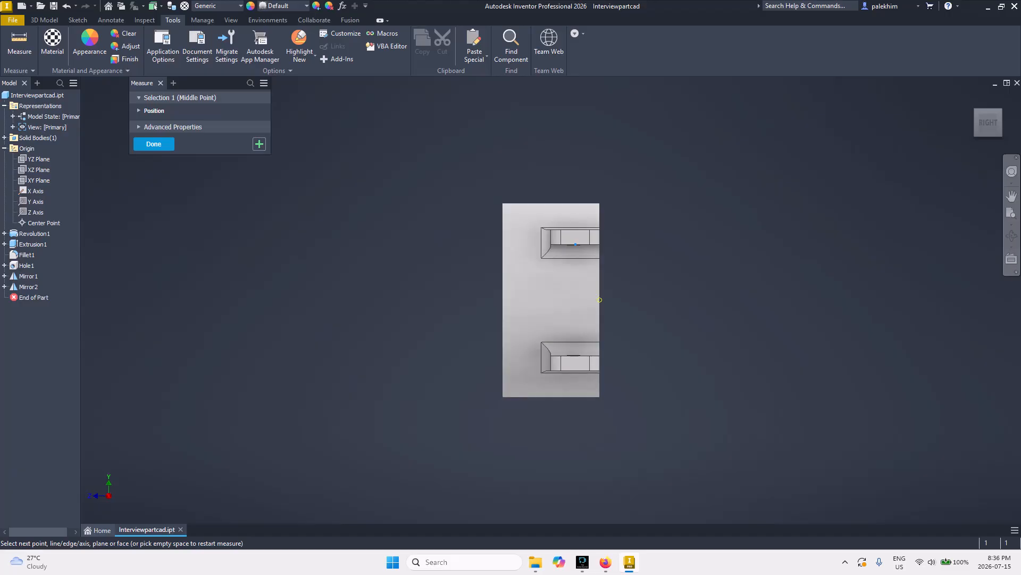
left_click(599, 299)
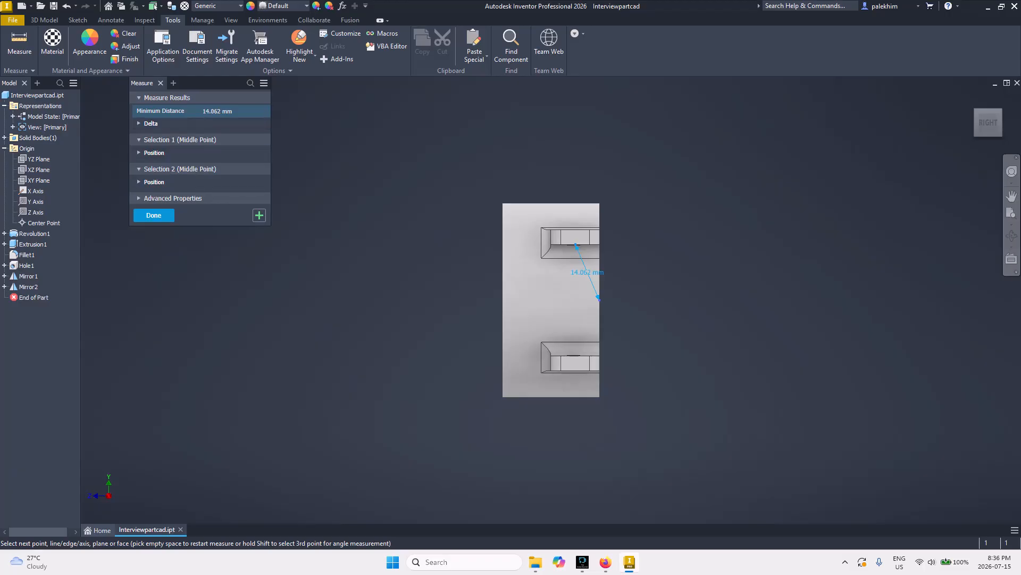
left_click(173, 198)
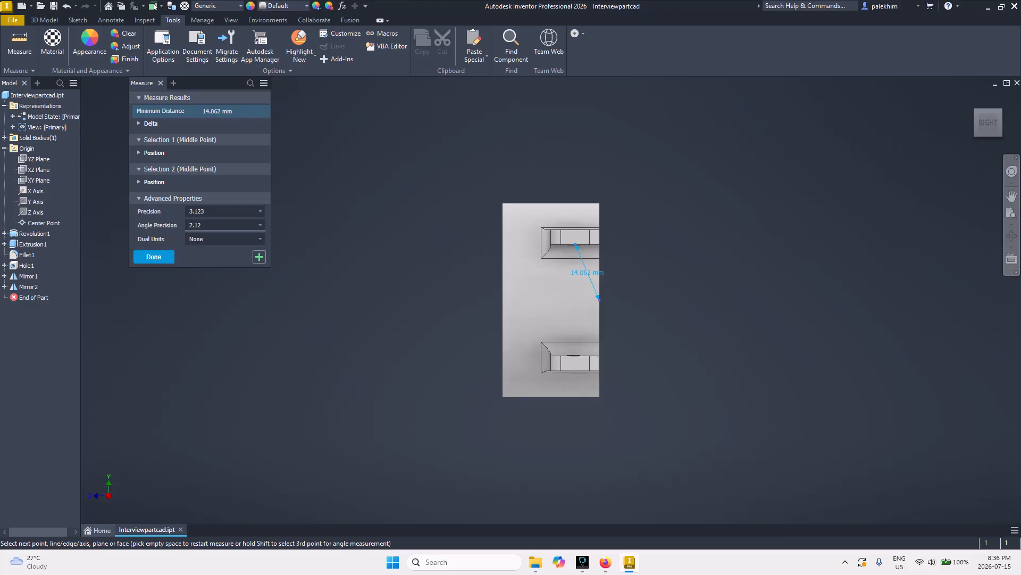
left_click(149, 123)
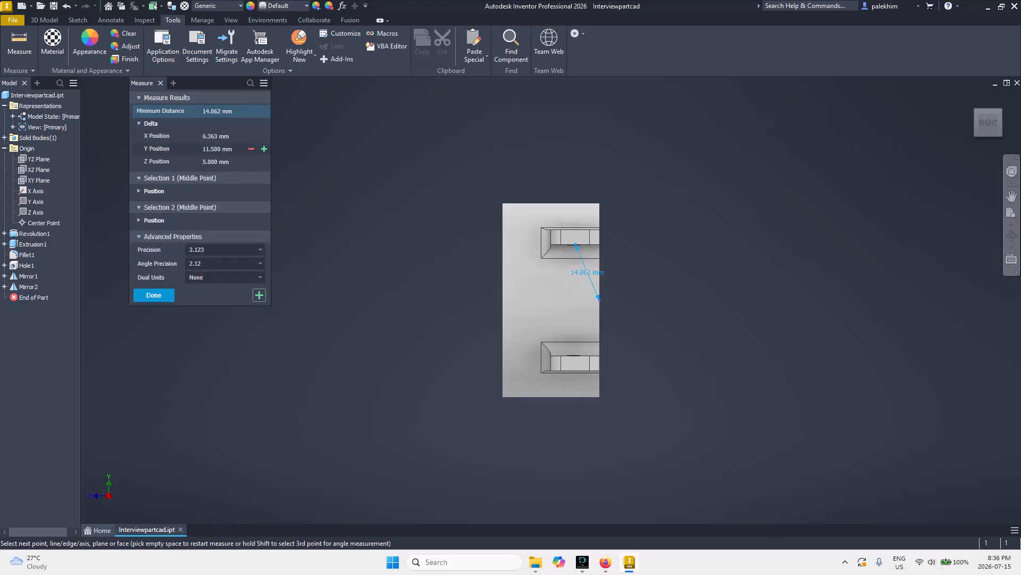
left_click(205, 149)
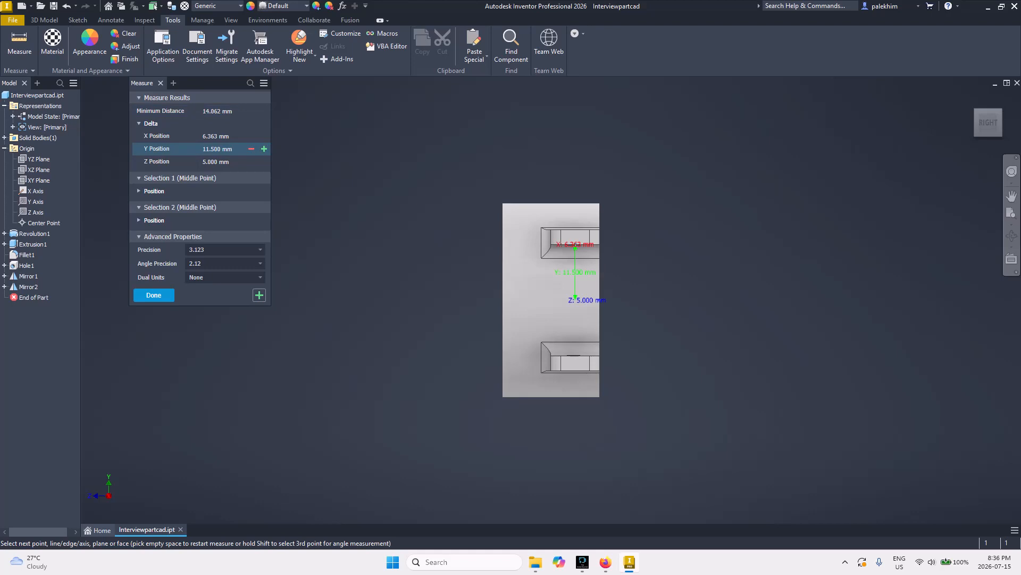
left_click(154, 295)
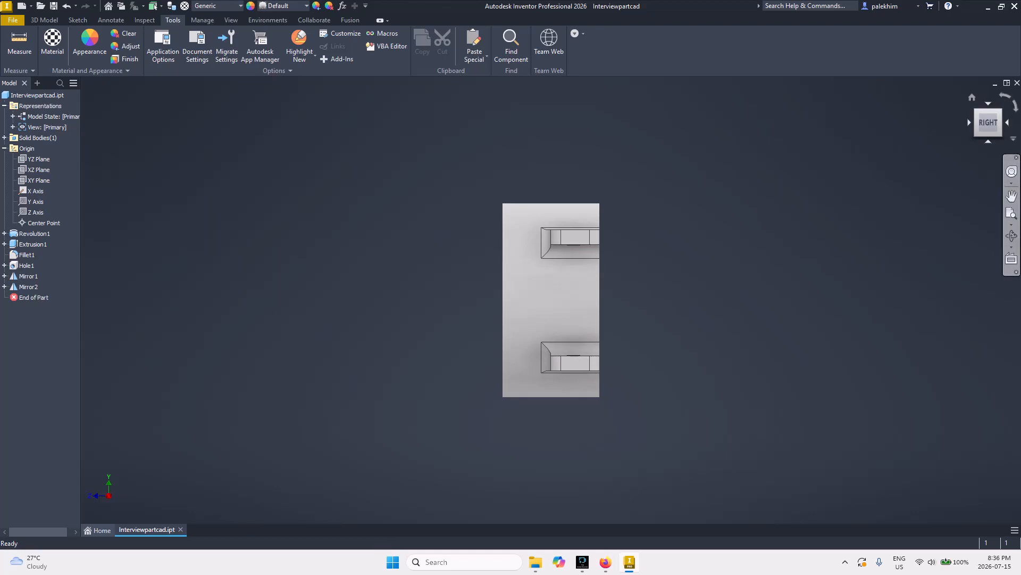
- View the model from the top beside the PDF drawing in Firefox and examine the drawing's top view with the lug dimensions
left_click(969, 123)
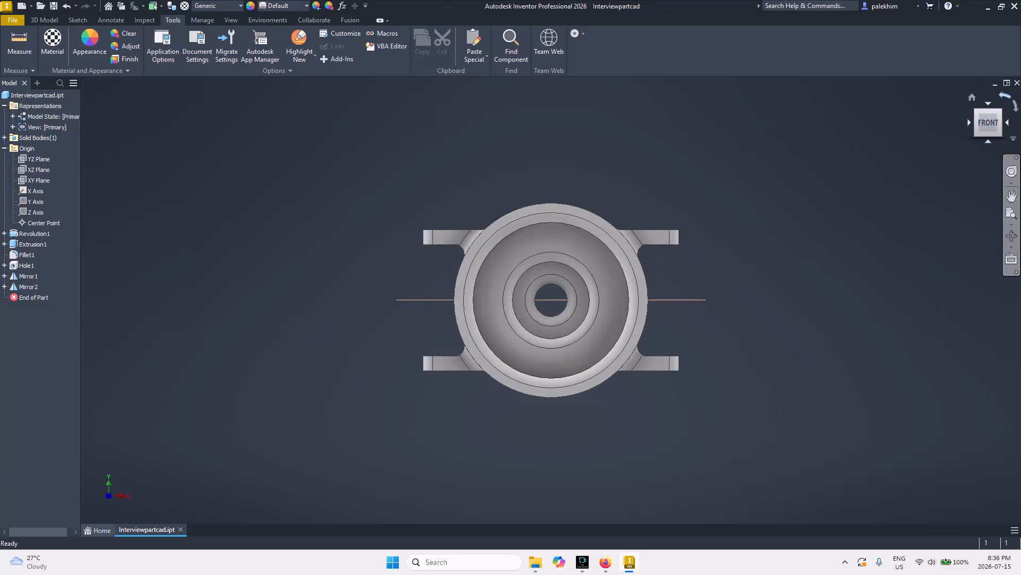
left_click(989, 103)
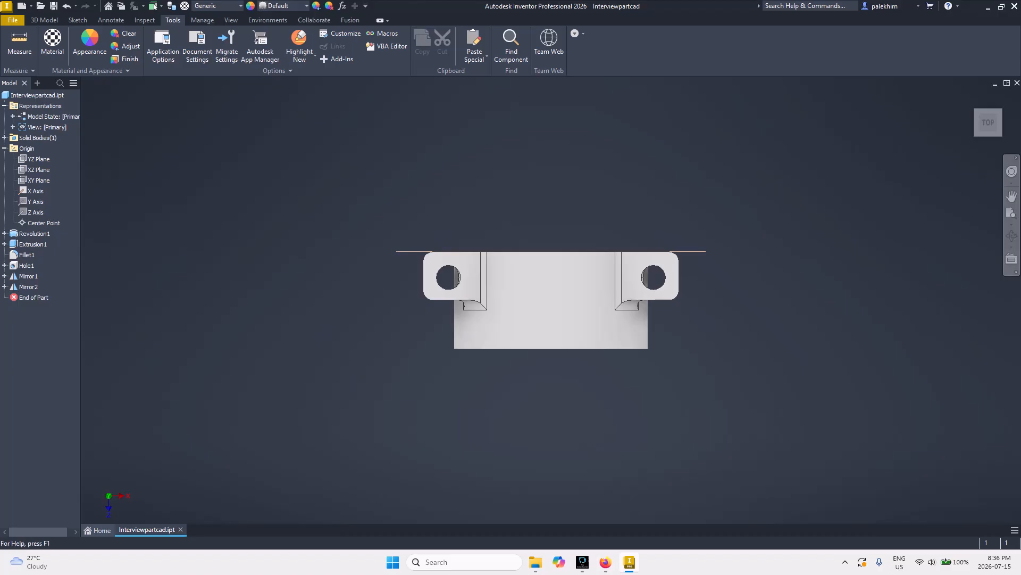
left_click_drag(658, 7, 290, 39)
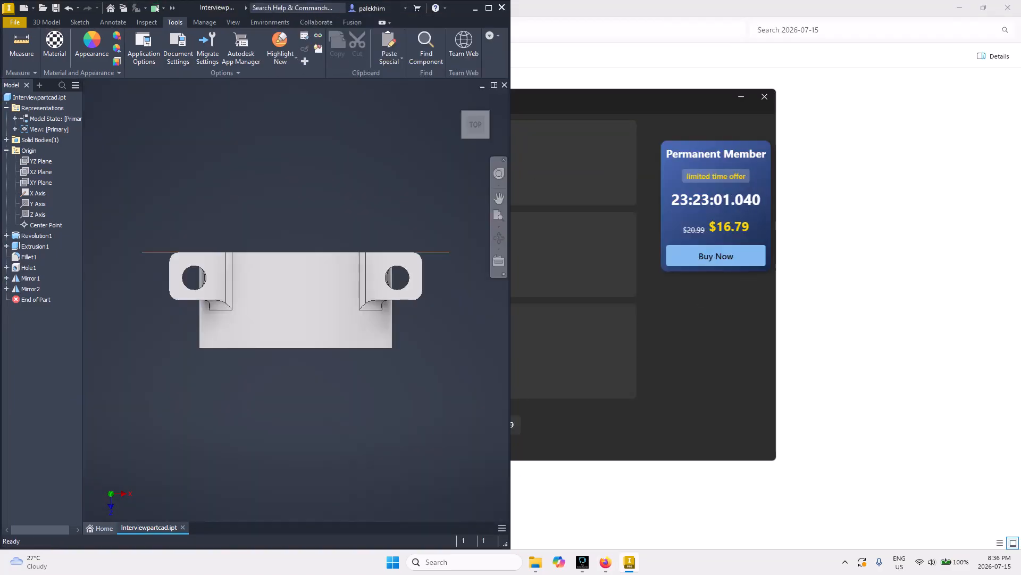
left_click(741, 97)
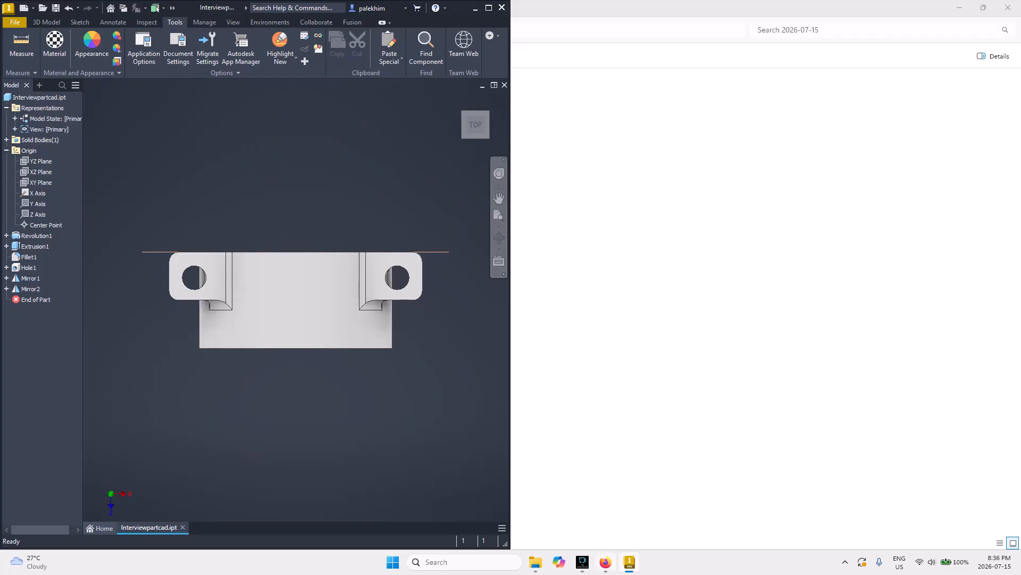
left_click(606, 562)
left_click_drag(316, 16, 302, 42)
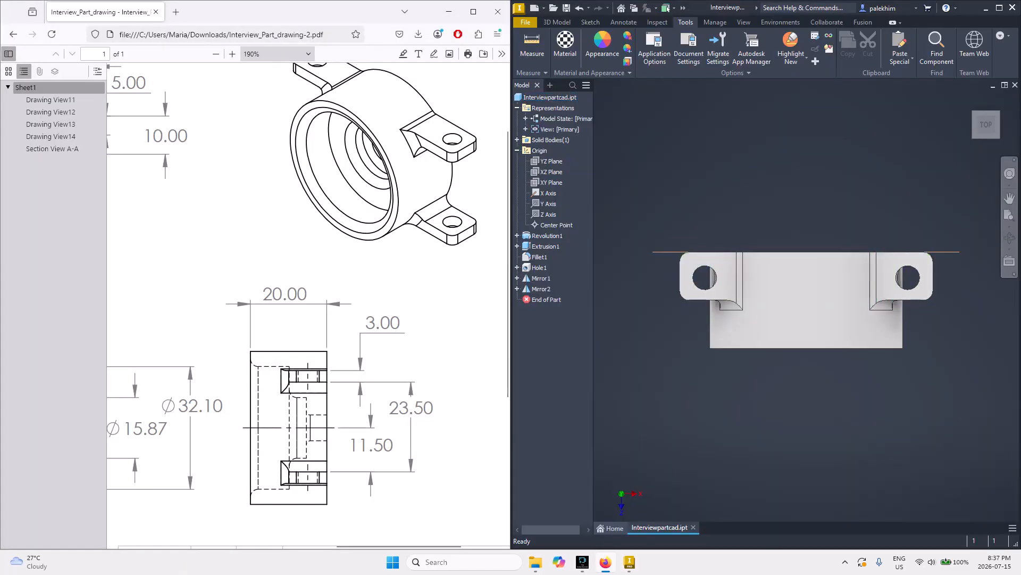
scroll(309, 305, "left", 8)
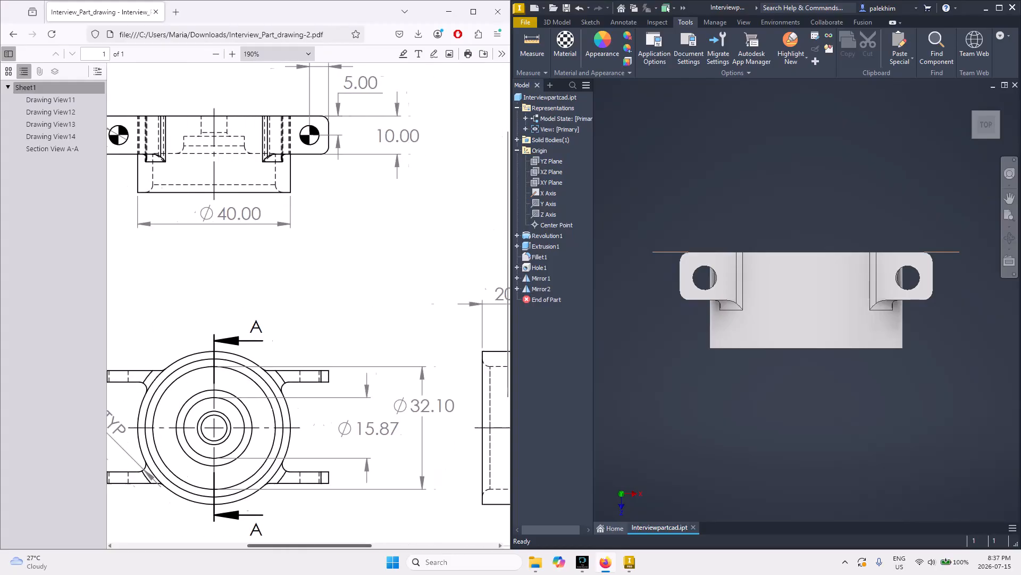
scroll(309, 305, "up", 2)
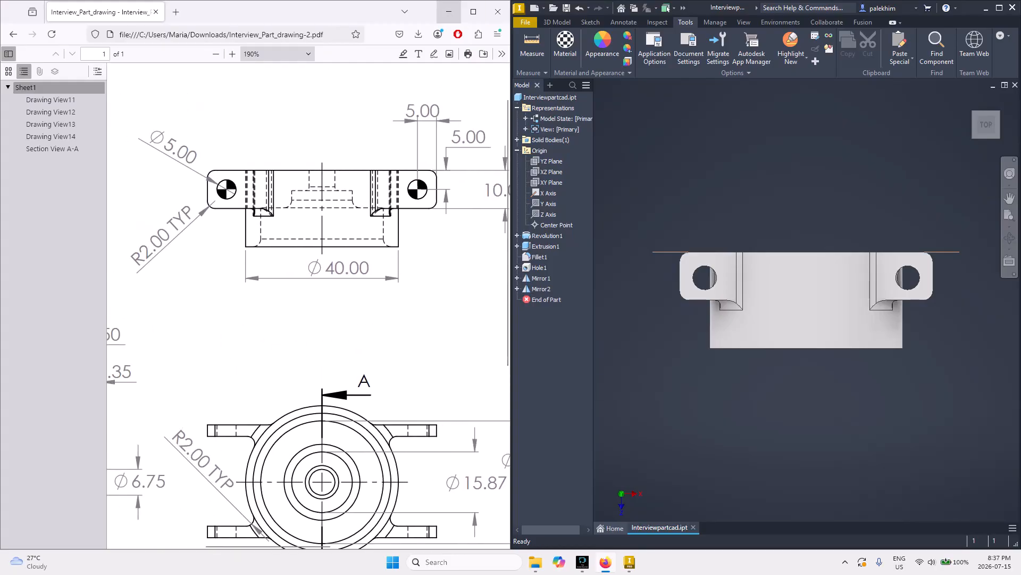
- Measure the diameter of the housing's outer cylindrical face for comparison with the drawing
left_click(532, 45)
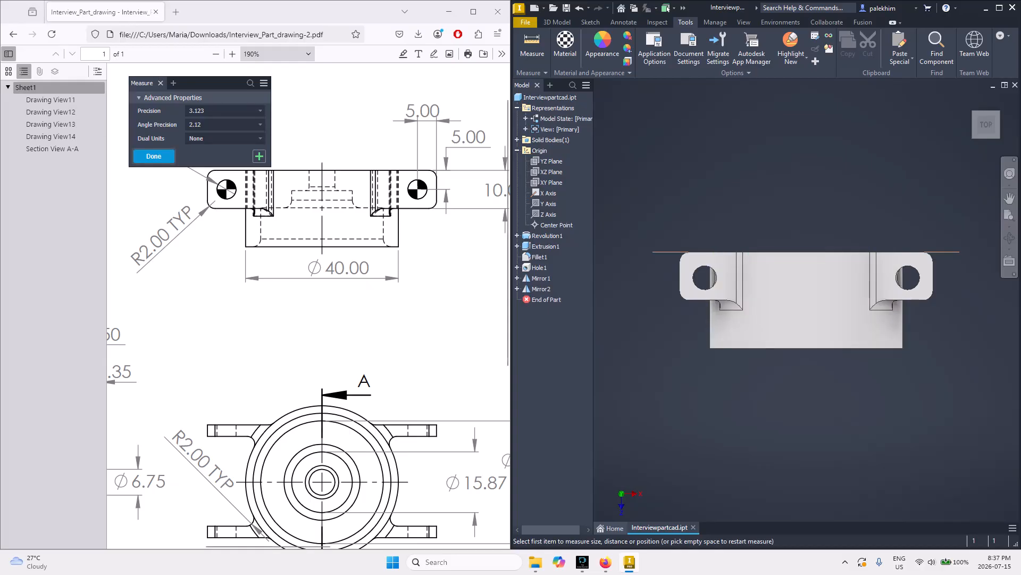
left_click(154, 156)
left_click(532, 47)
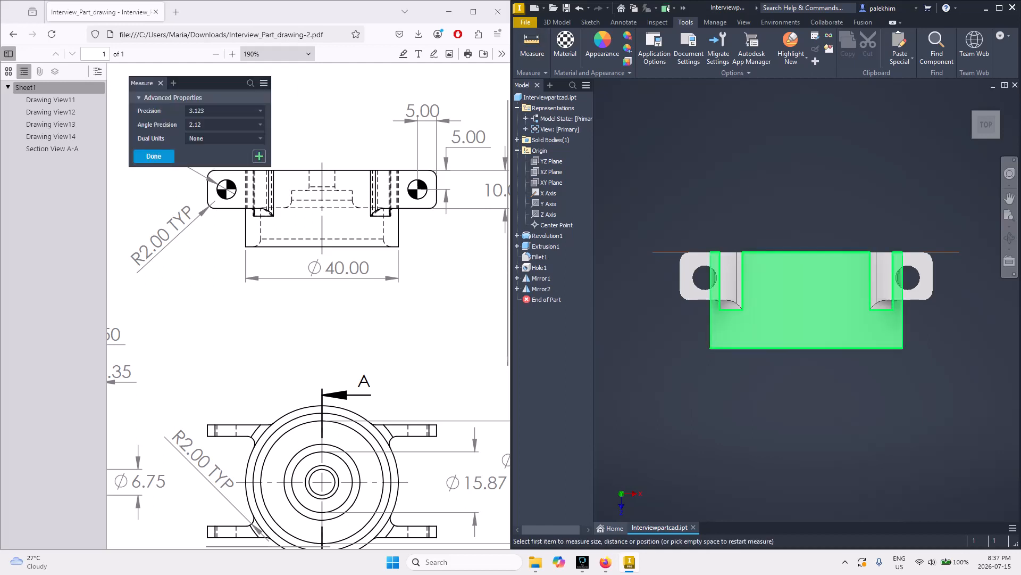
left_click(806, 338)
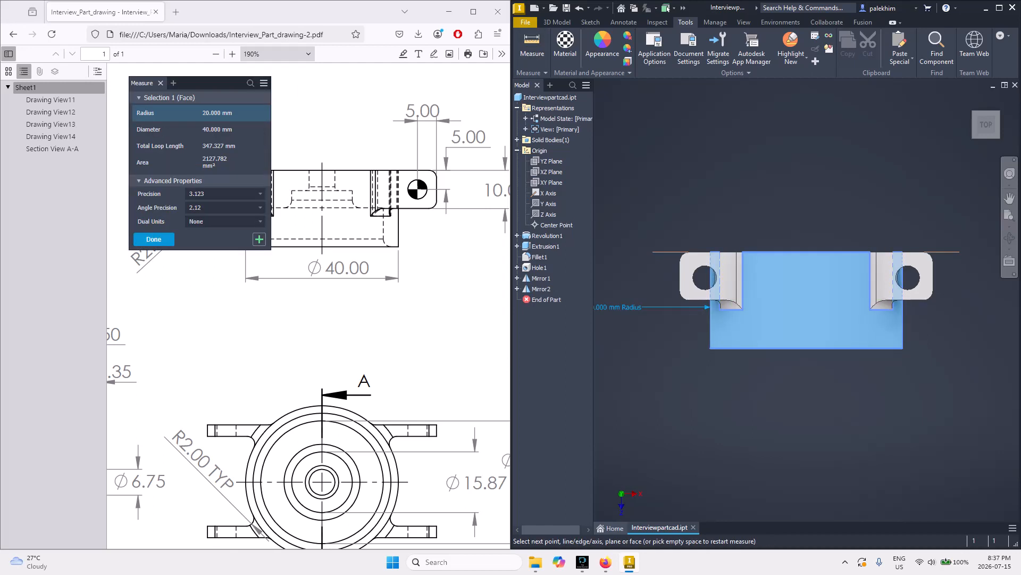
left_click(806, 338)
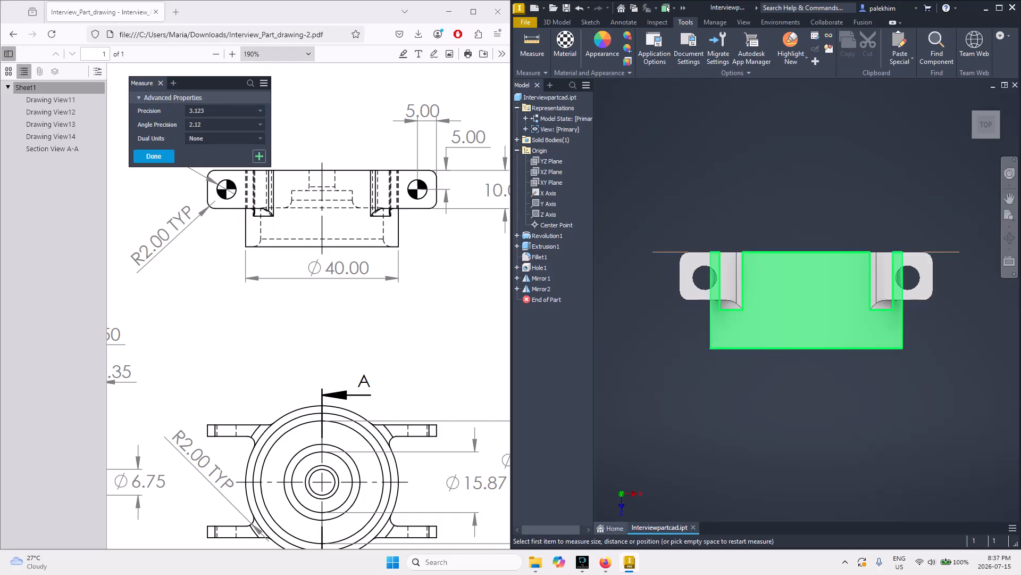
left_click(154, 156)
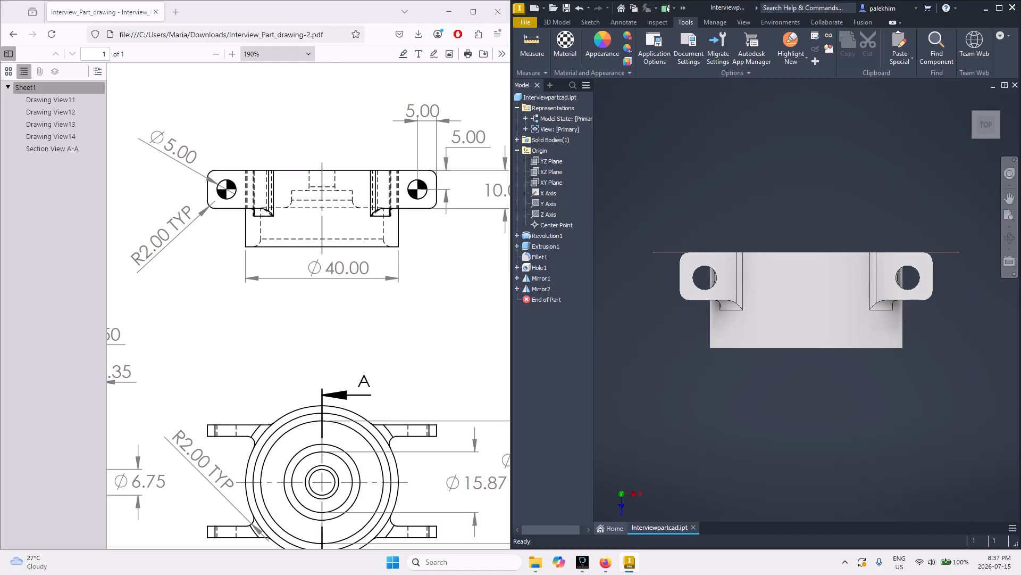
- Inspect the dimensions in the lug extrusion's sketch and exit the sketch
left_click(517, 246)
left_click(550, 257)
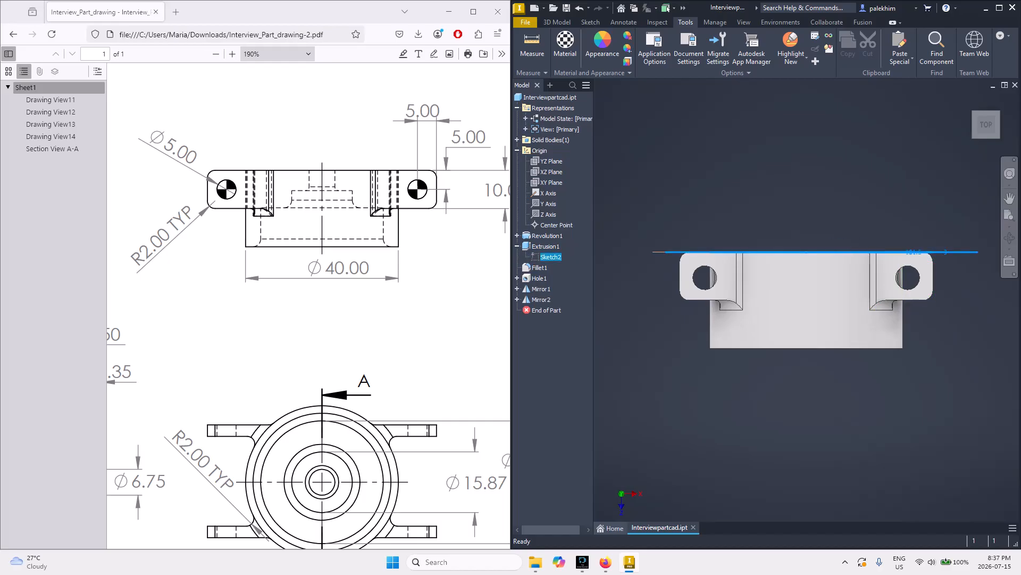
double_click(547, 257)
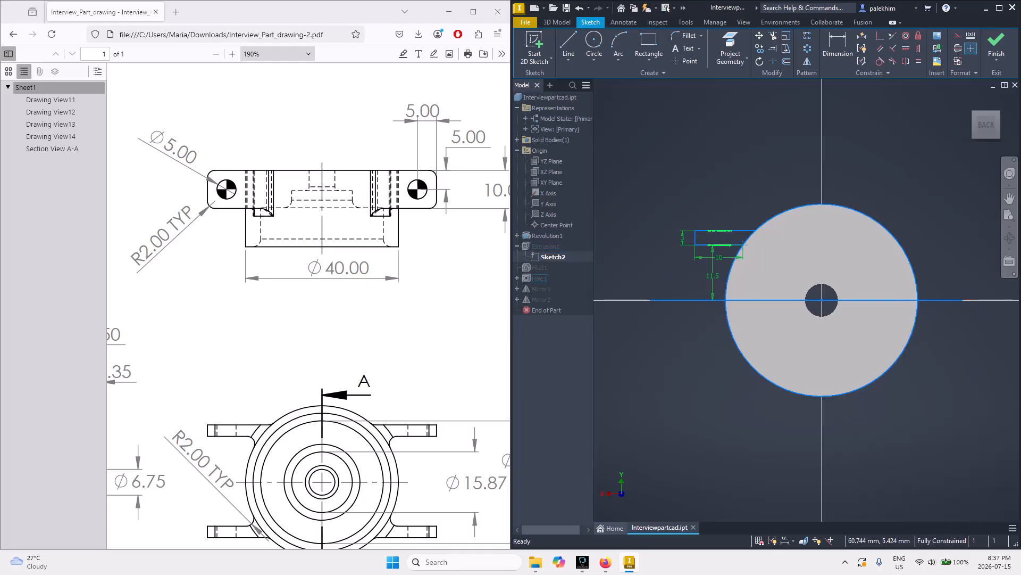
left_click(996, 45)
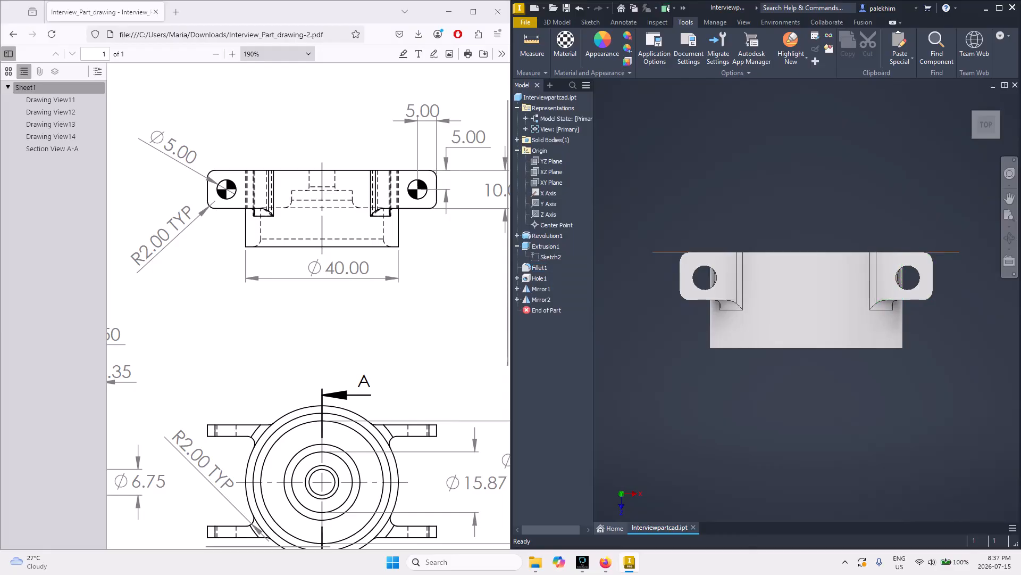
- Compare the lug extrusion's sketch dimensions with the drawing's side and front views, and exit the sketch
left_click(517, 235)
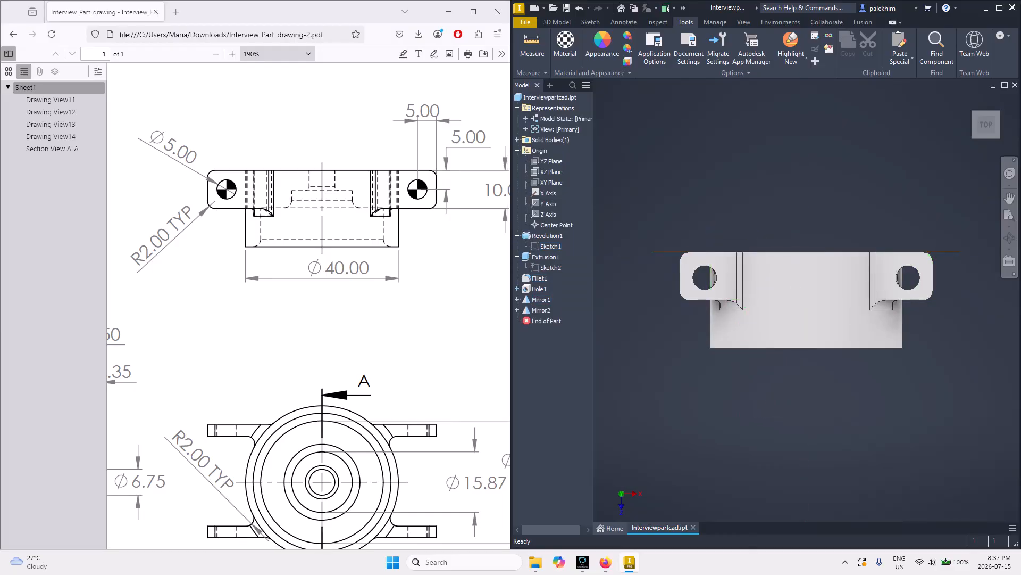
left_click(518, 289)
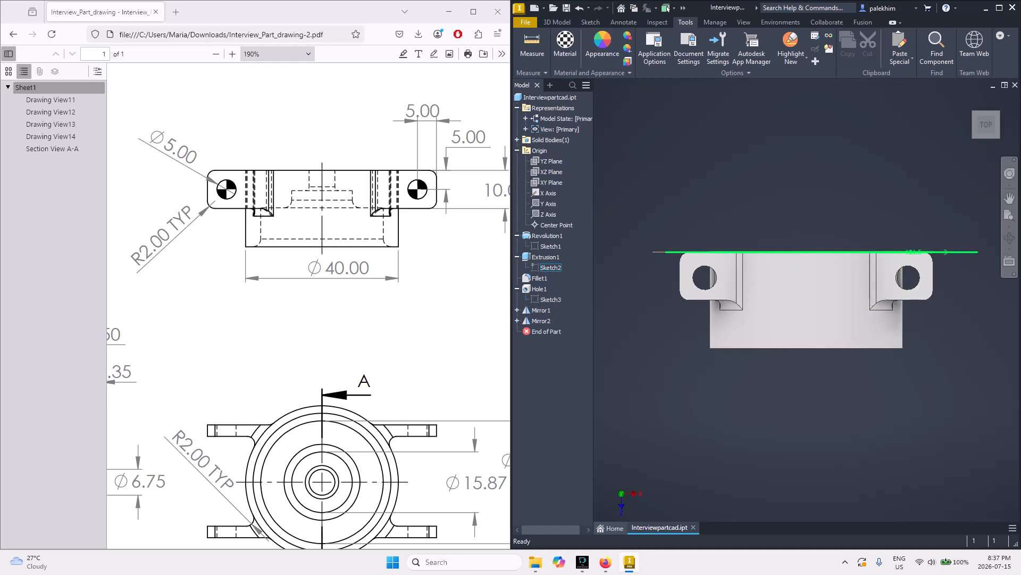
double_click(551, 267)
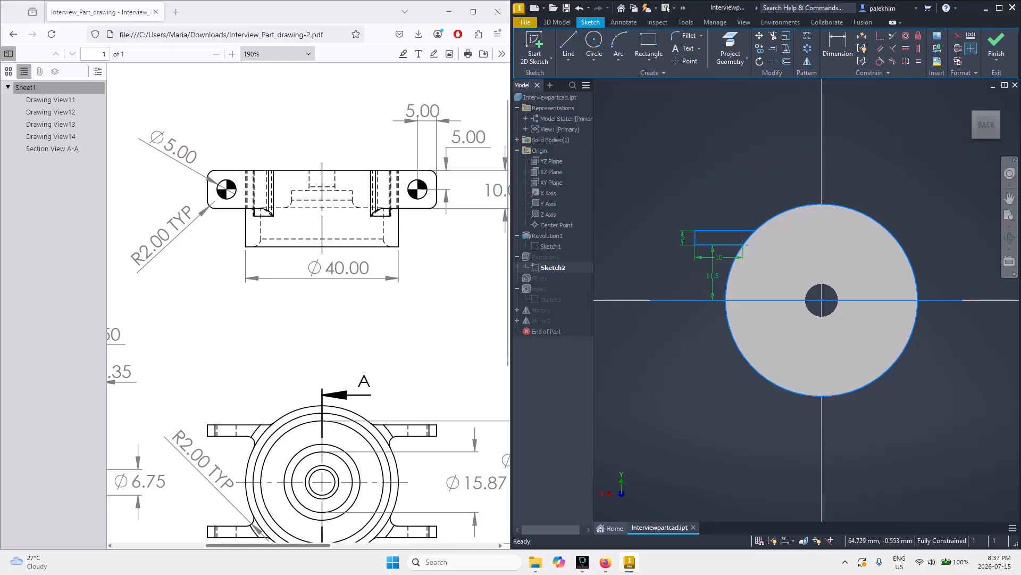
scroll(309, 303, "right", 5)
scroll(309, 304, "right", 6)
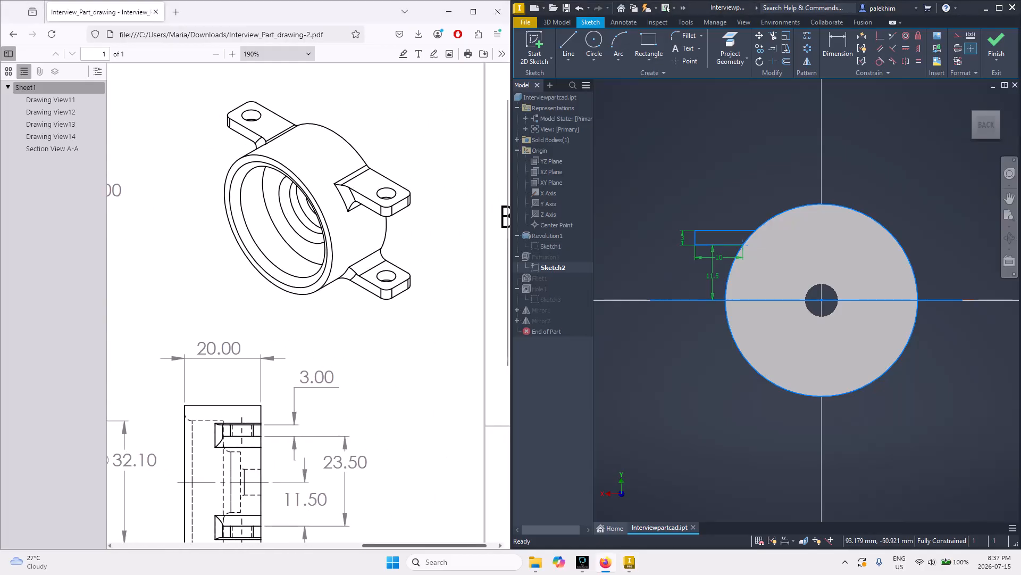
scroll(308, 304, "left", 3)
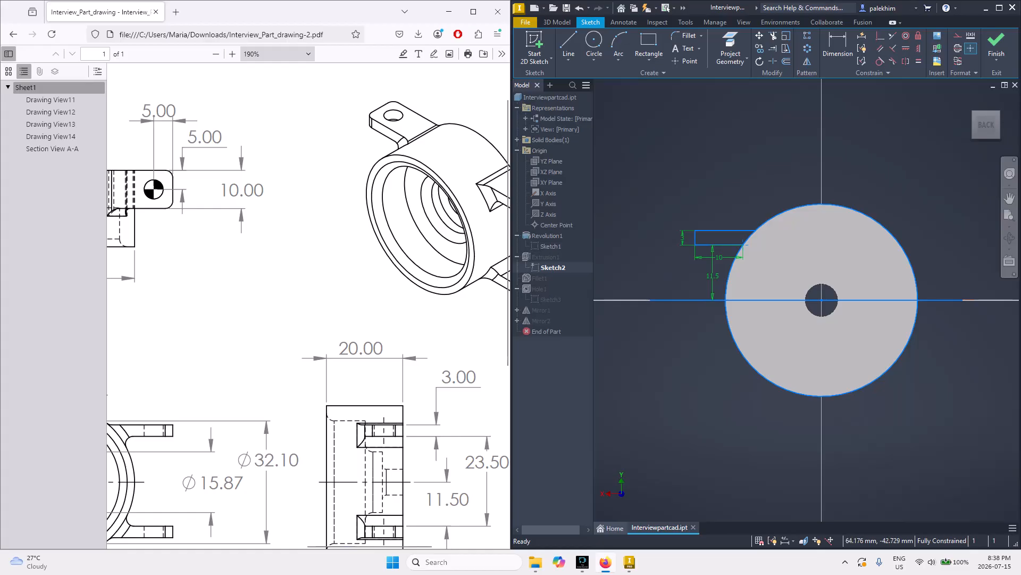
scroll(308, 303, "left", 6)
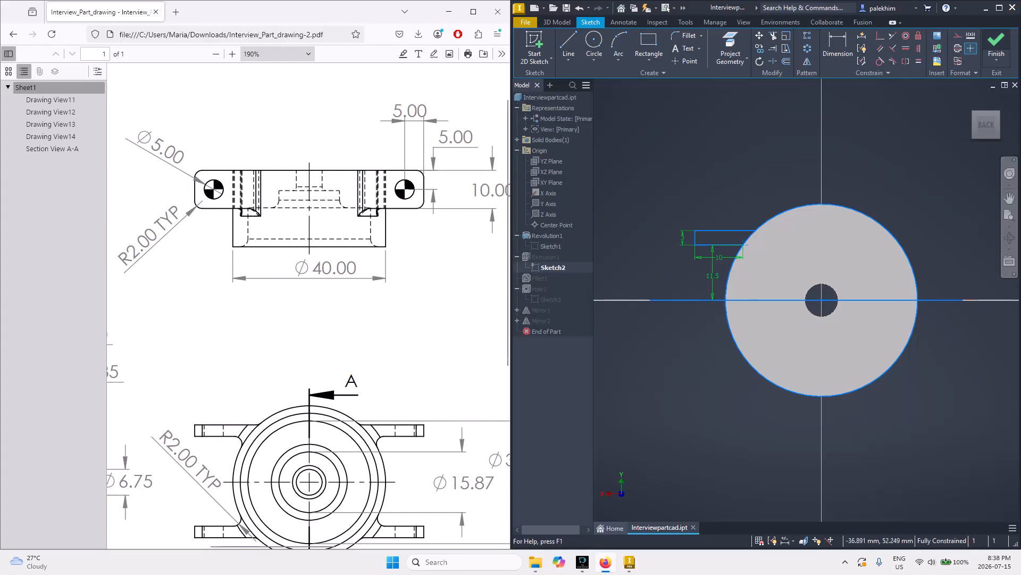
left_click(996, 56)
left_click(994, 78)
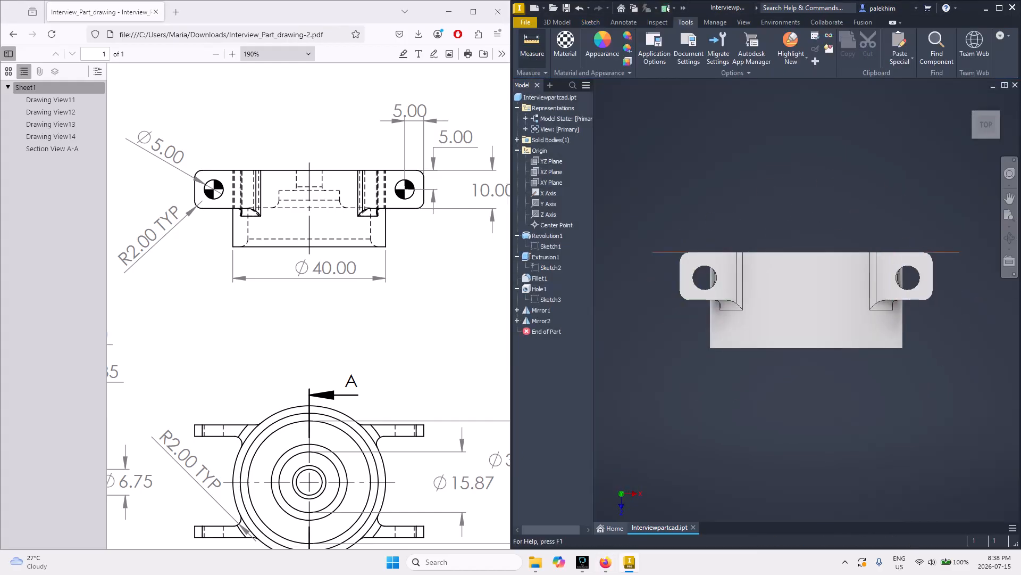
- Measure the distance between the right lug's two long parallel edges in the top view
left_click(532, 45)
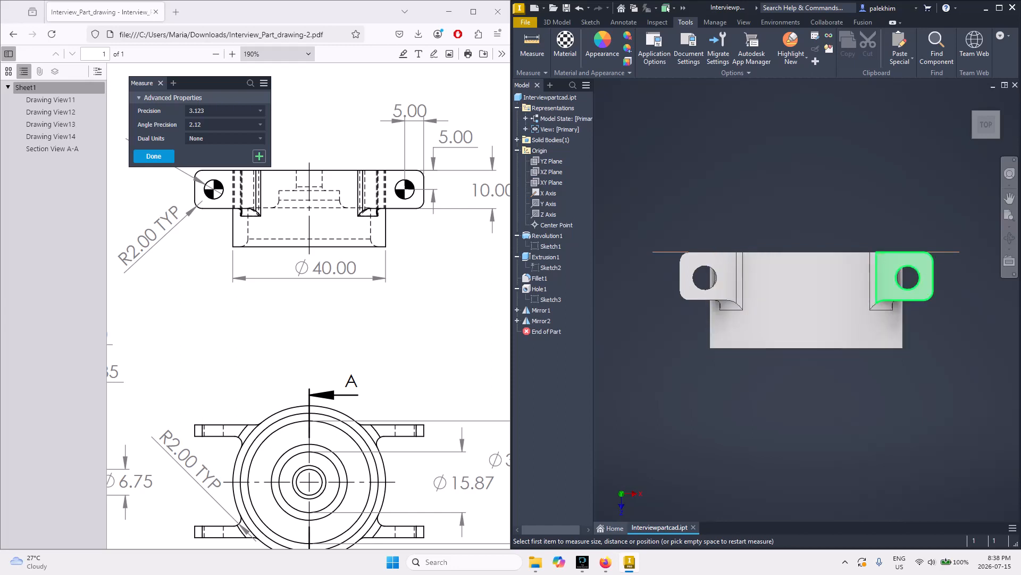
left_click(899, 253)
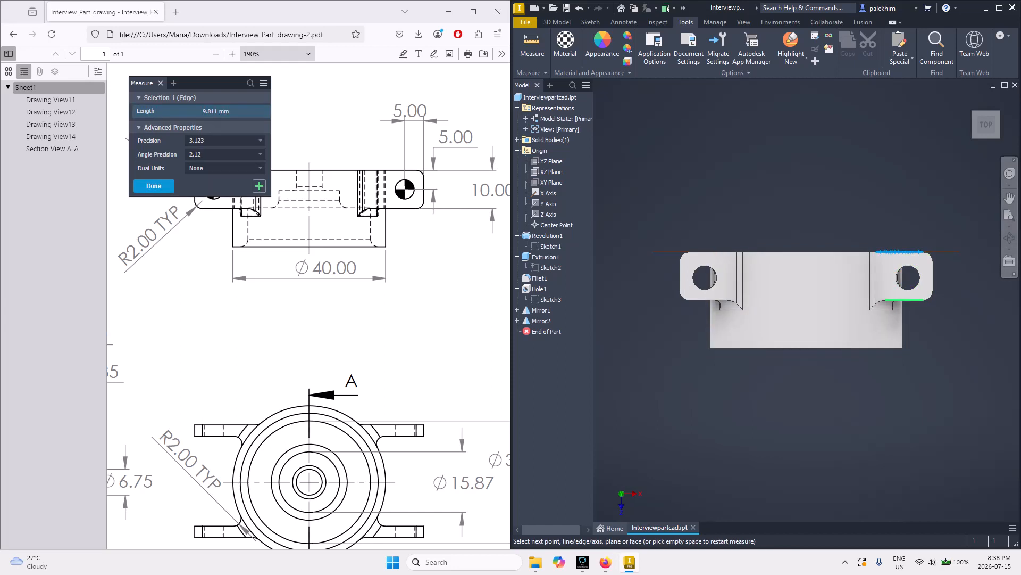
left_click(905, 300)
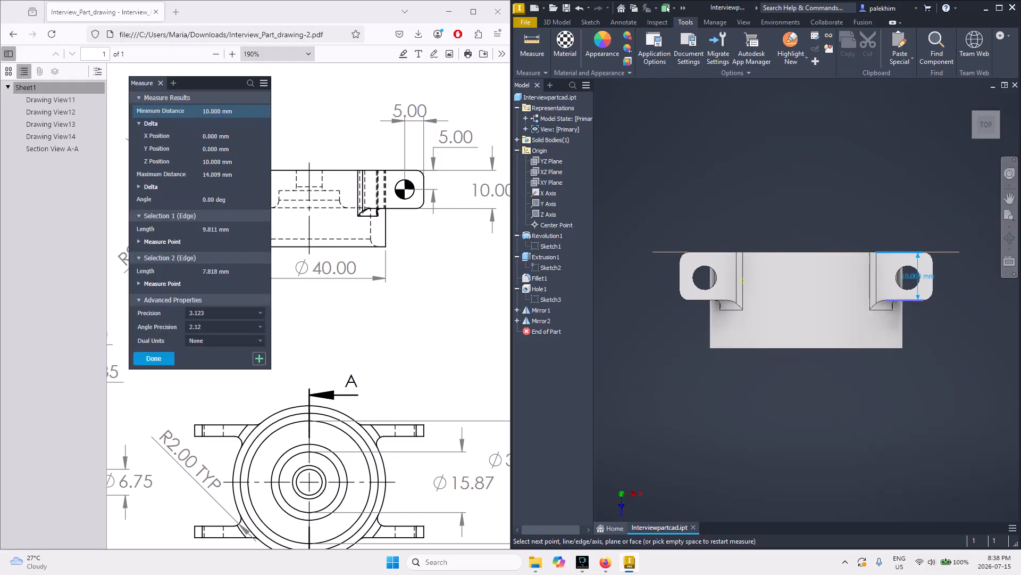
left_click(715, 278)
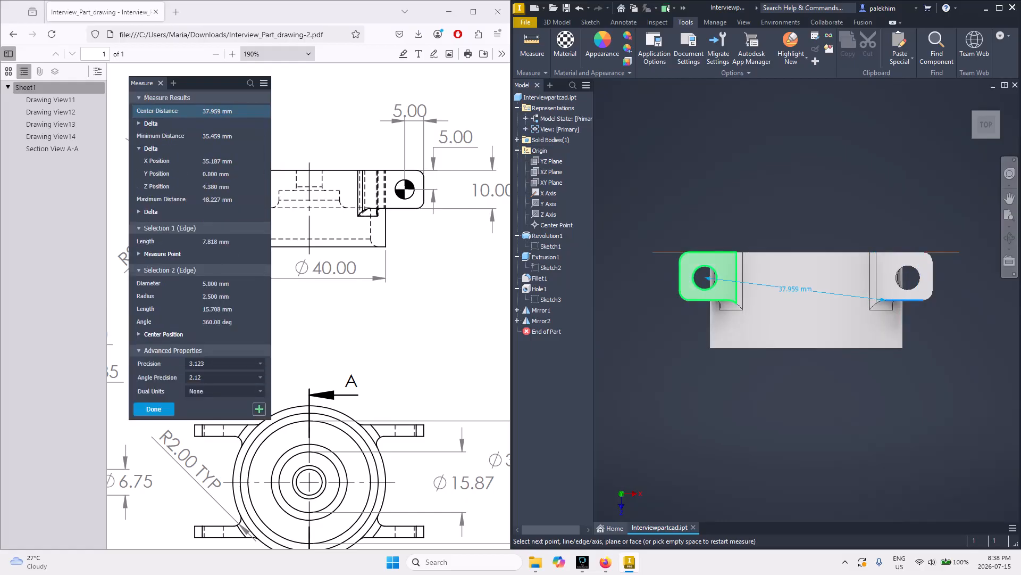
key("Escape")
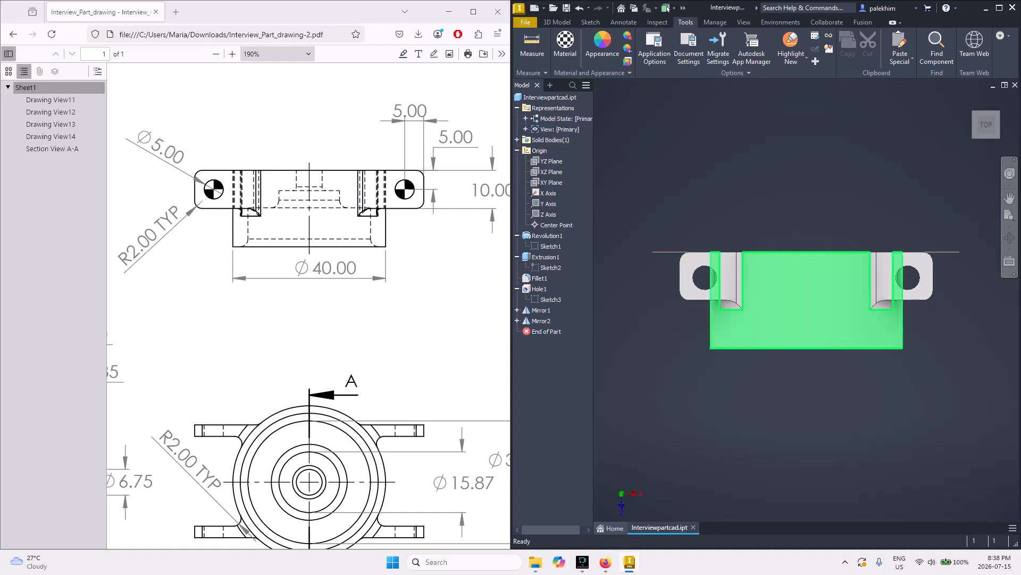
- Measure the right lug's hole diameter and recheck the spacing between the lug's two long edges
left_click(532, 47)
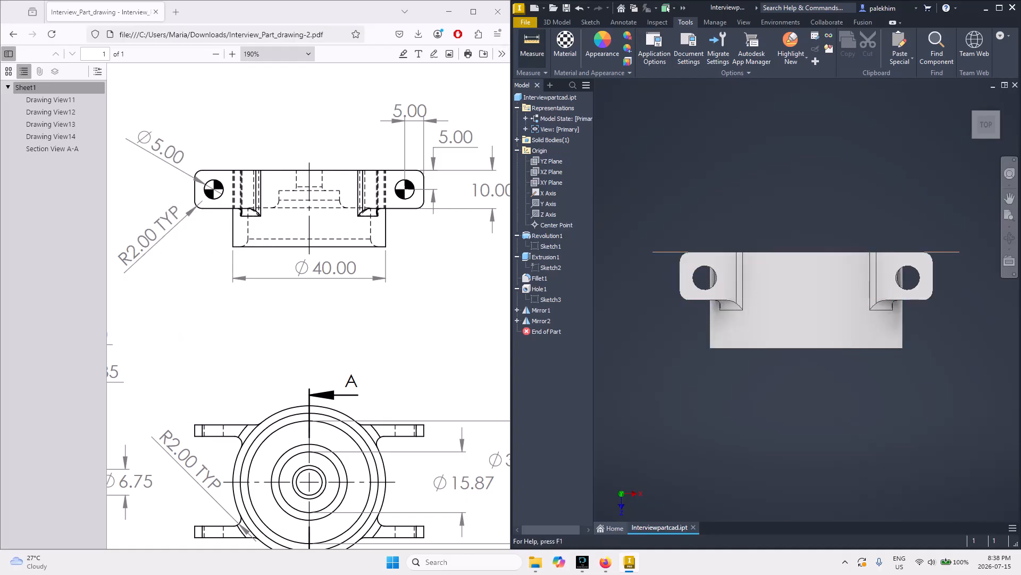
left_click(898, 277)
left_click(898, 277)
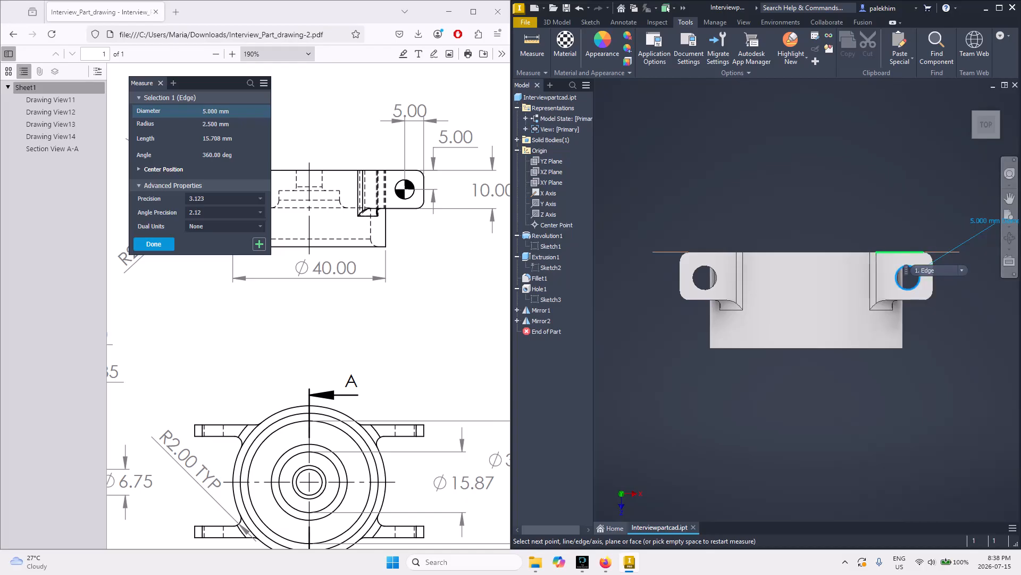
left_click(901, 248)
left_click(900, 251)
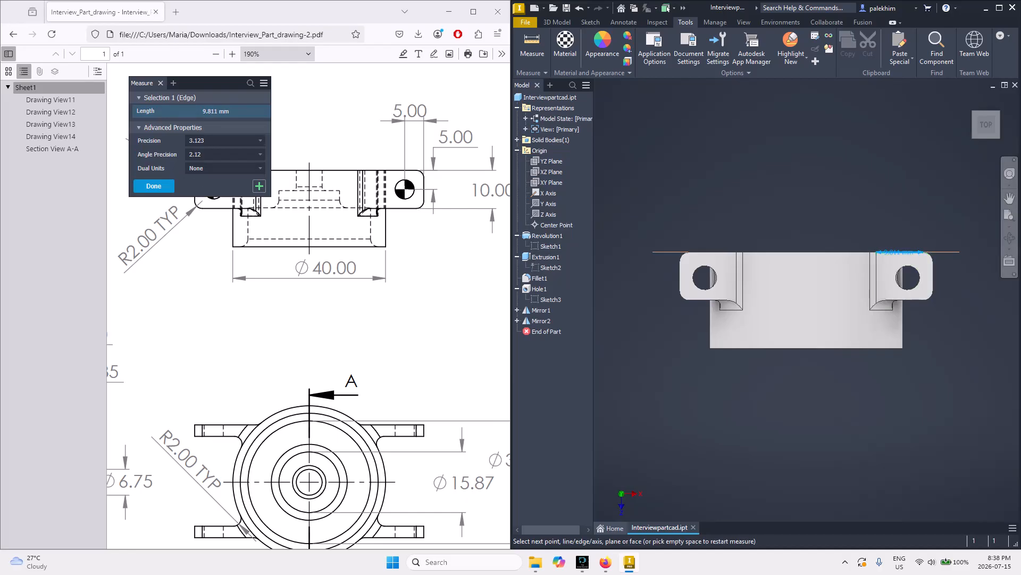
left_click(905, 299)
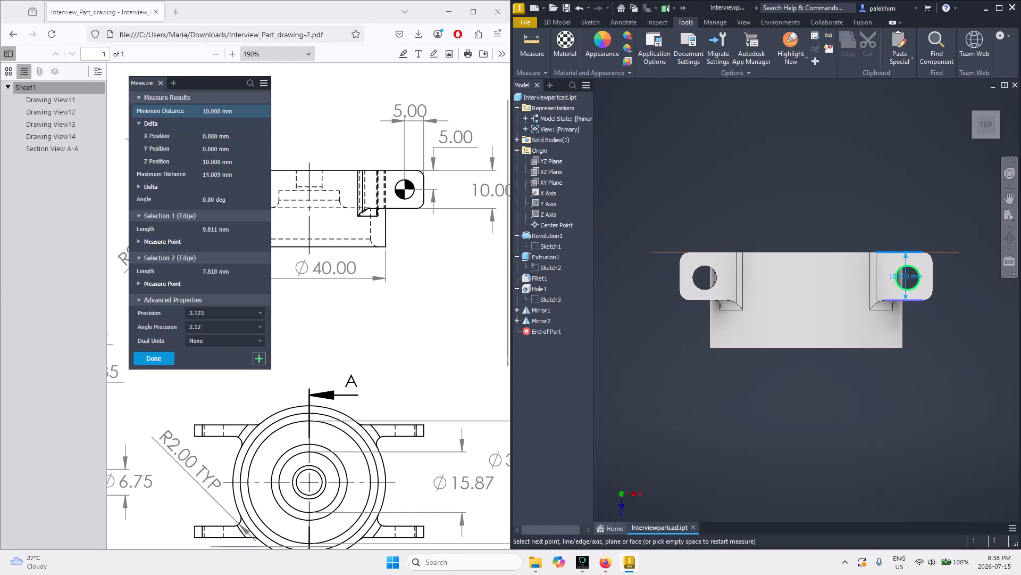
scroll(907, 277, "up", 5)
scroll(907, 277, "down", 6)
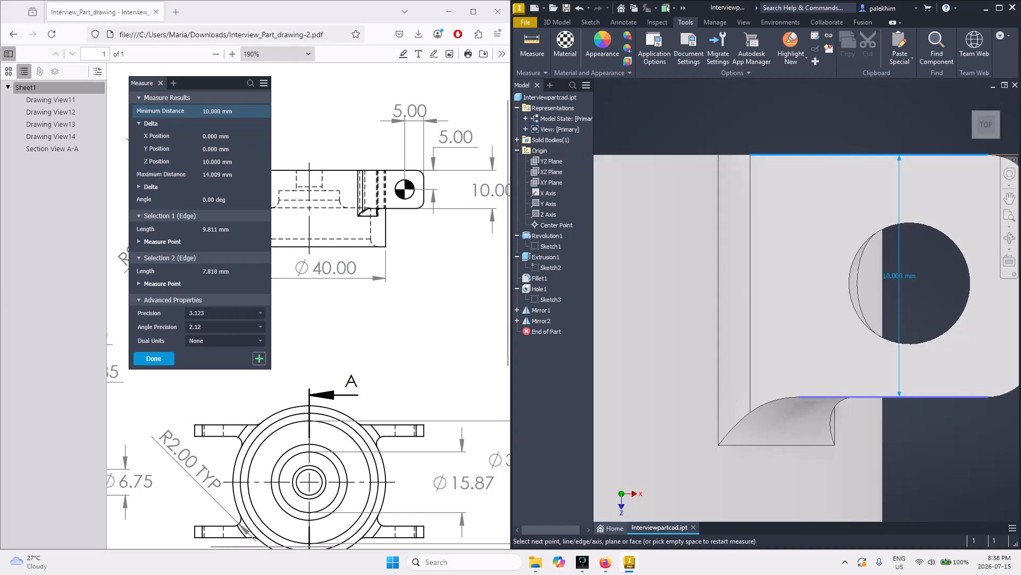
left_click(517, 321)
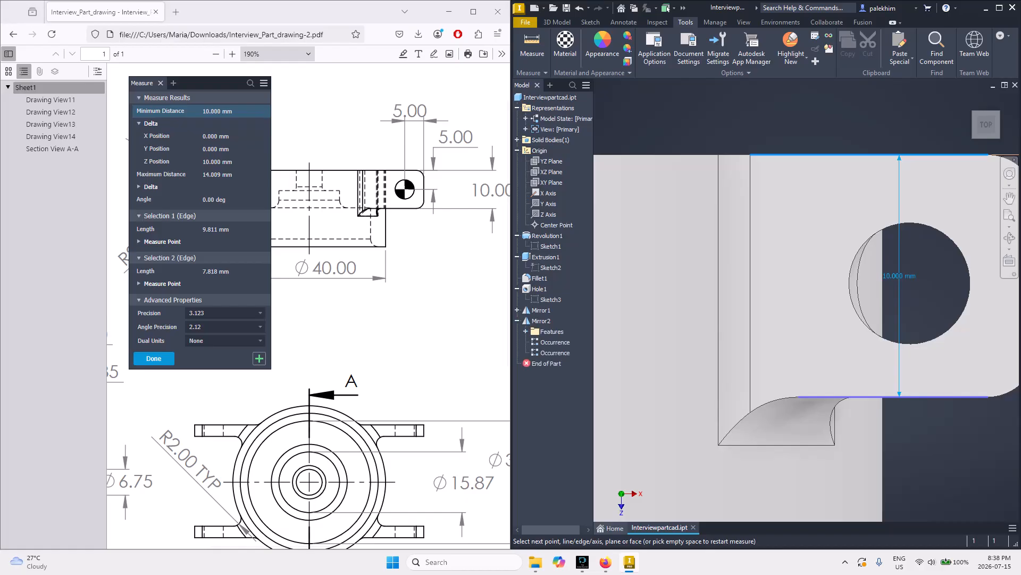
key("Escape")
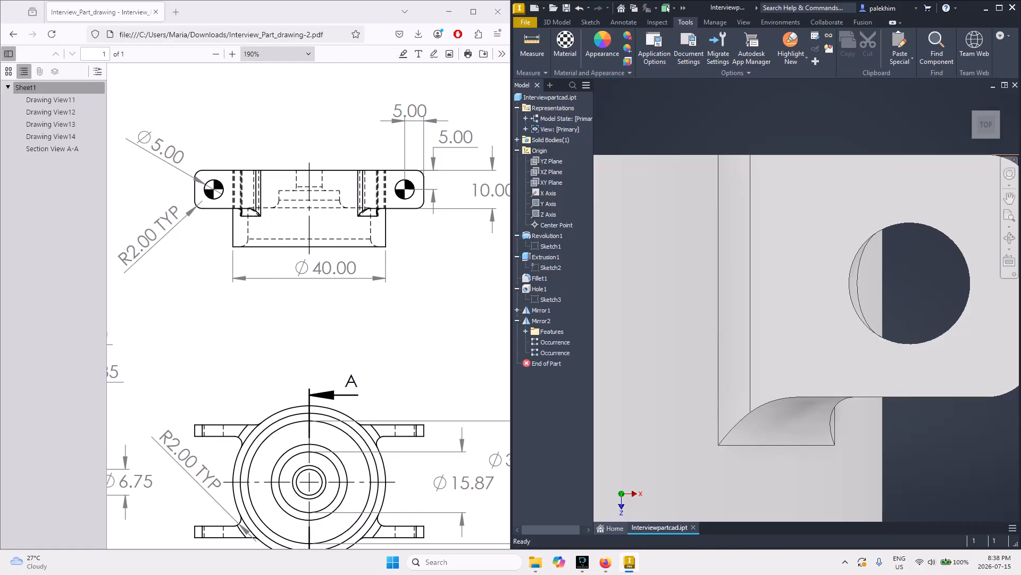
- Show the hole's sketch and measure from its centre point to the lug's upper edge and to the outer edge's midpoint
right_click(549, 300)
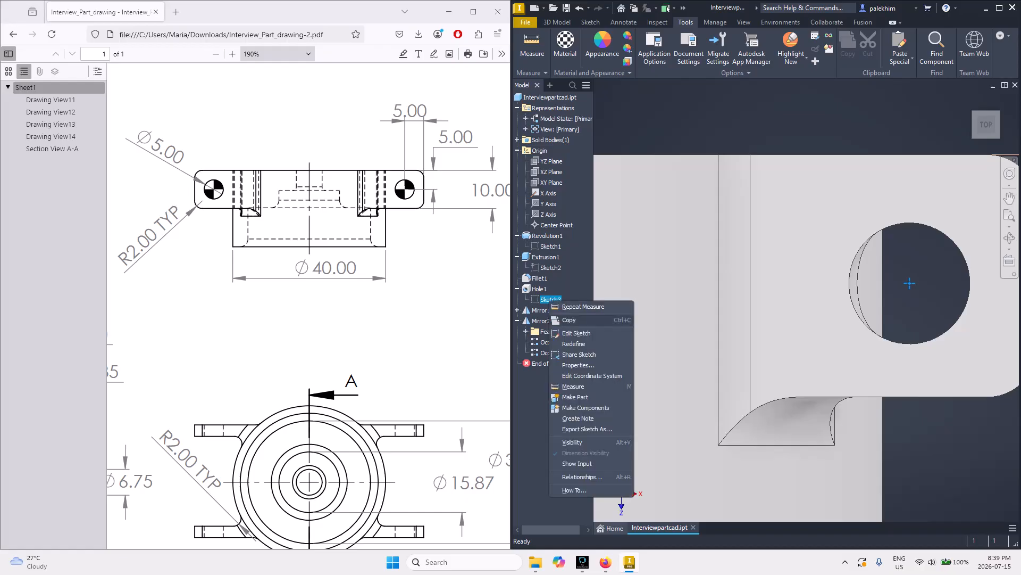
left_click(575, 442)
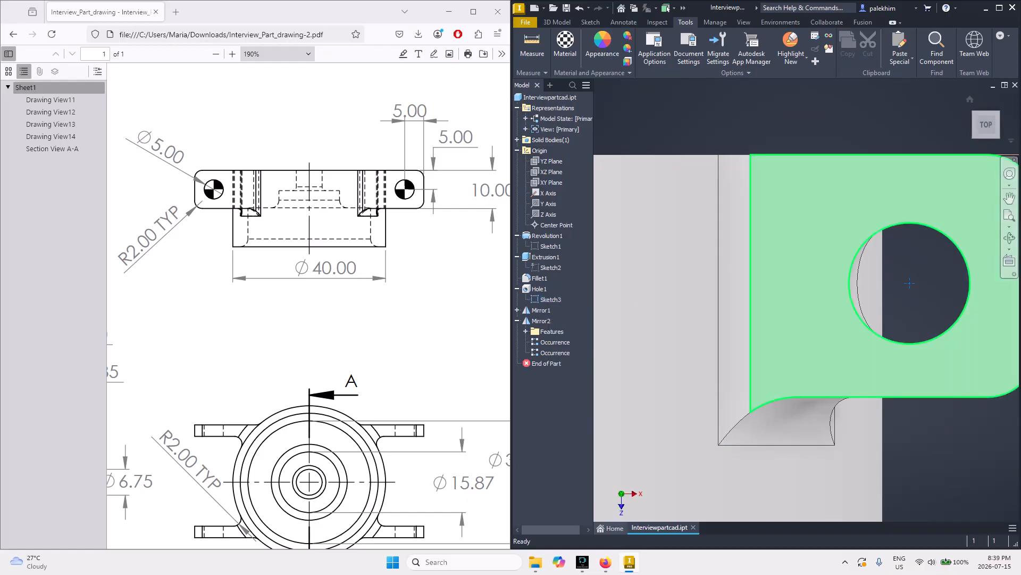
left_click(532, 46)
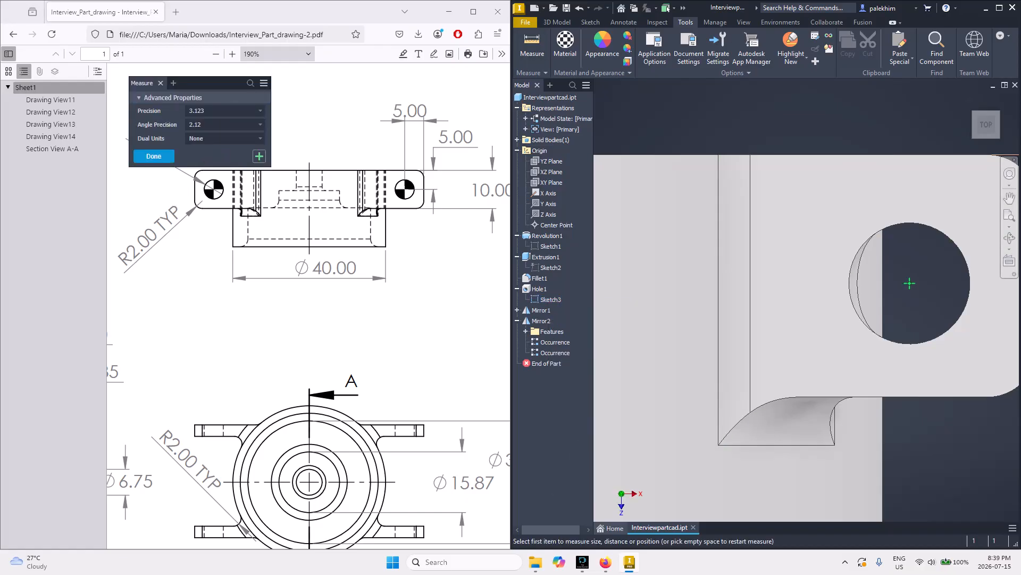
left_click(910, 283)
left_click(909, 154)
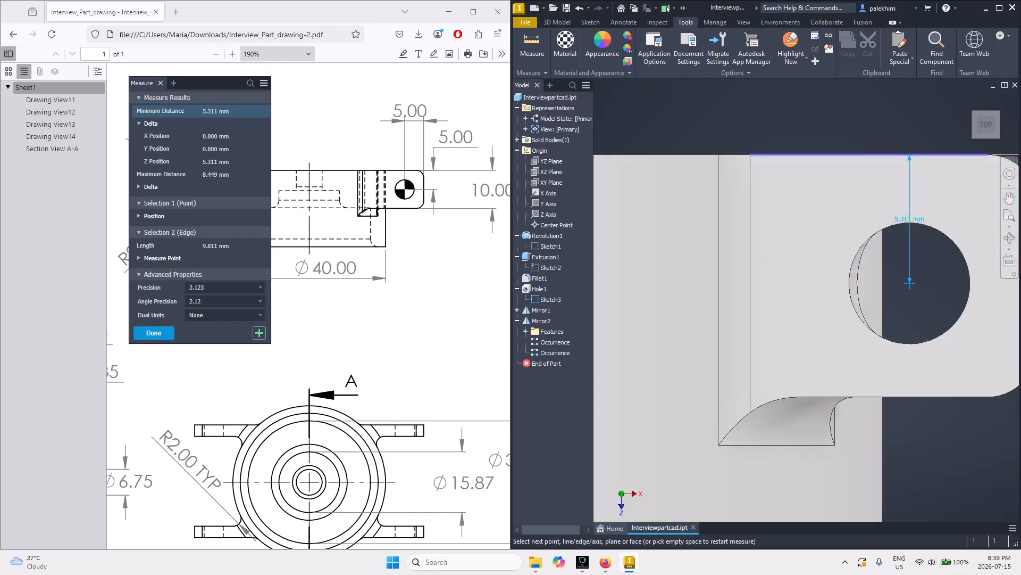
scroll(925, 250, "down", 4)
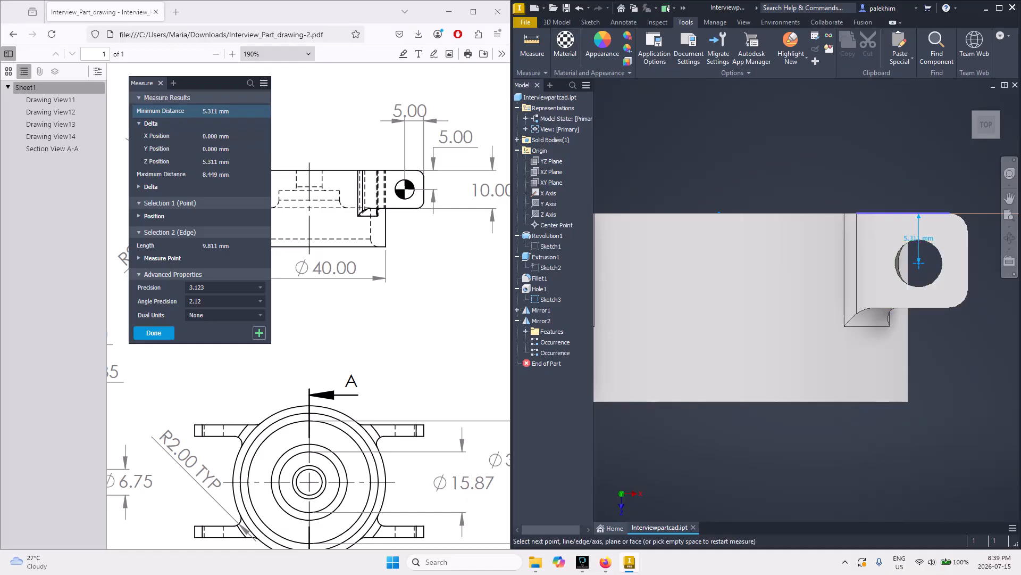
left_click(918, 263)
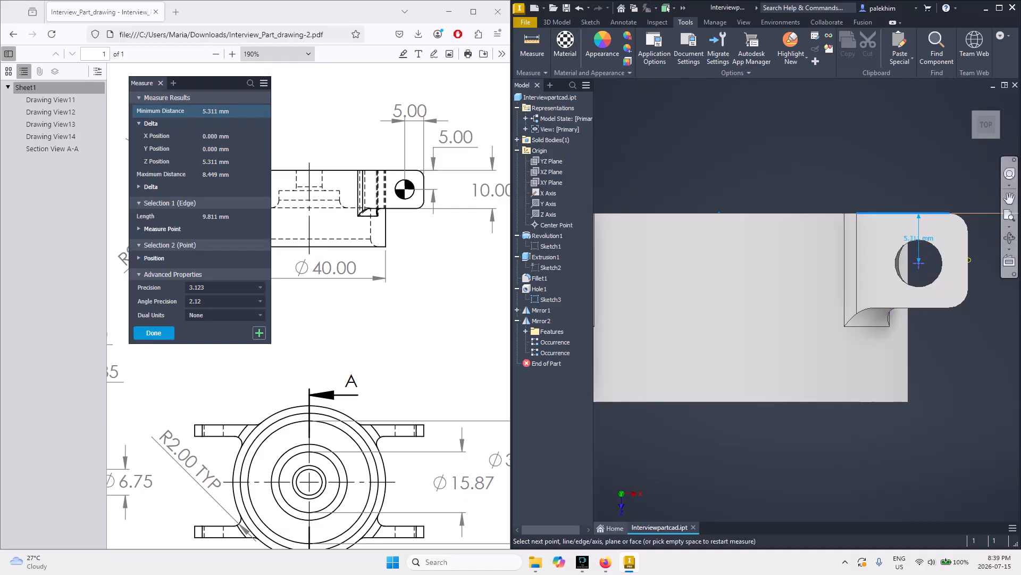
left_click(968, 260)
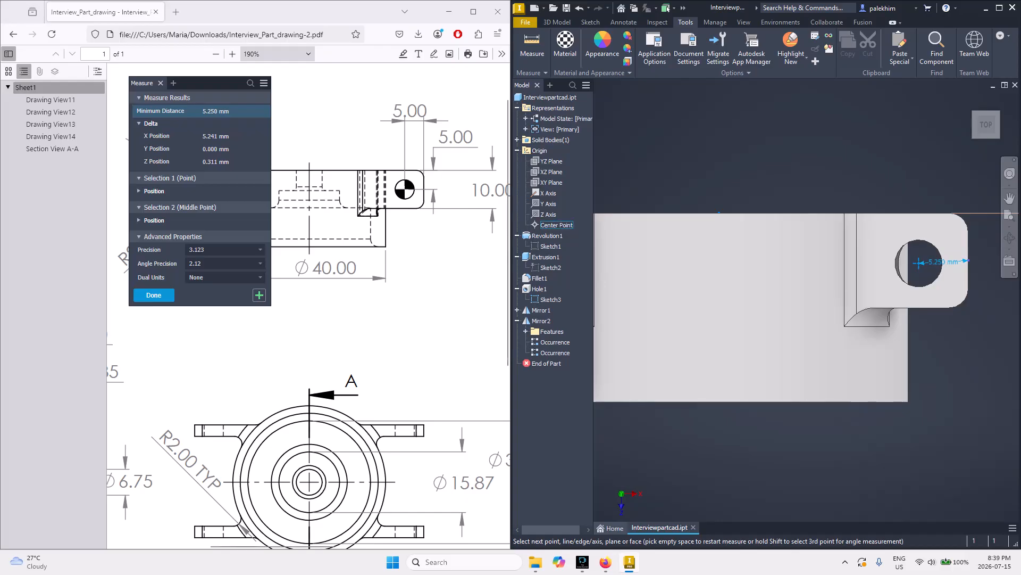
left_click(153, 295)
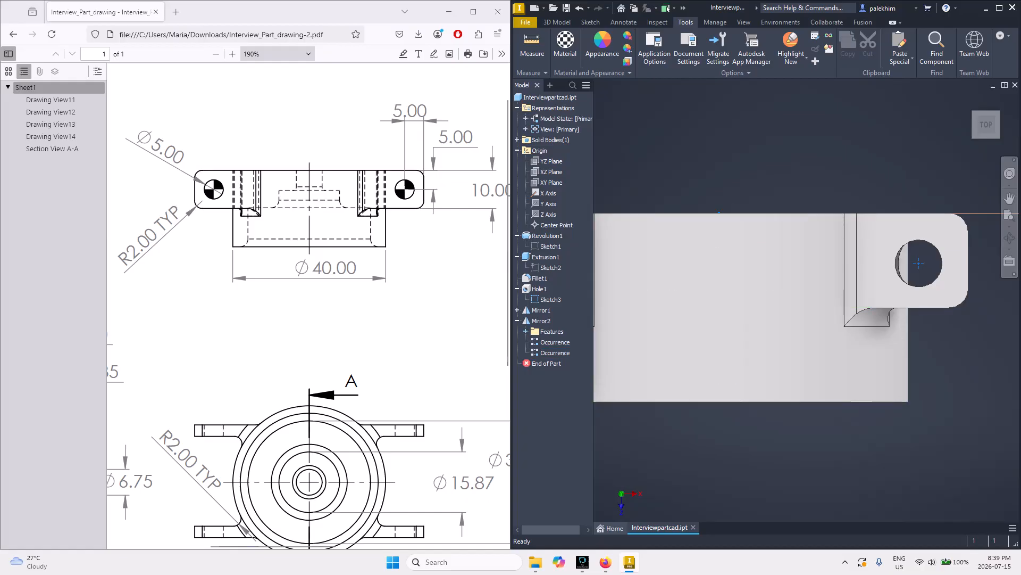
- Inspect the lug hole feature's settings and remeasure from its centre point to the lug's upper edge
double_click(539, 289)
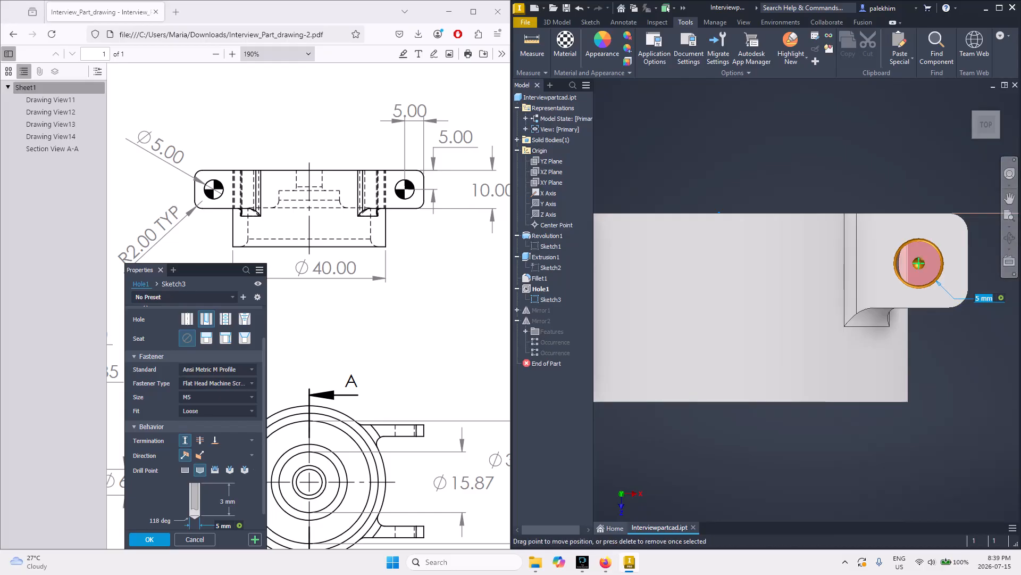
left_click(532, 47)
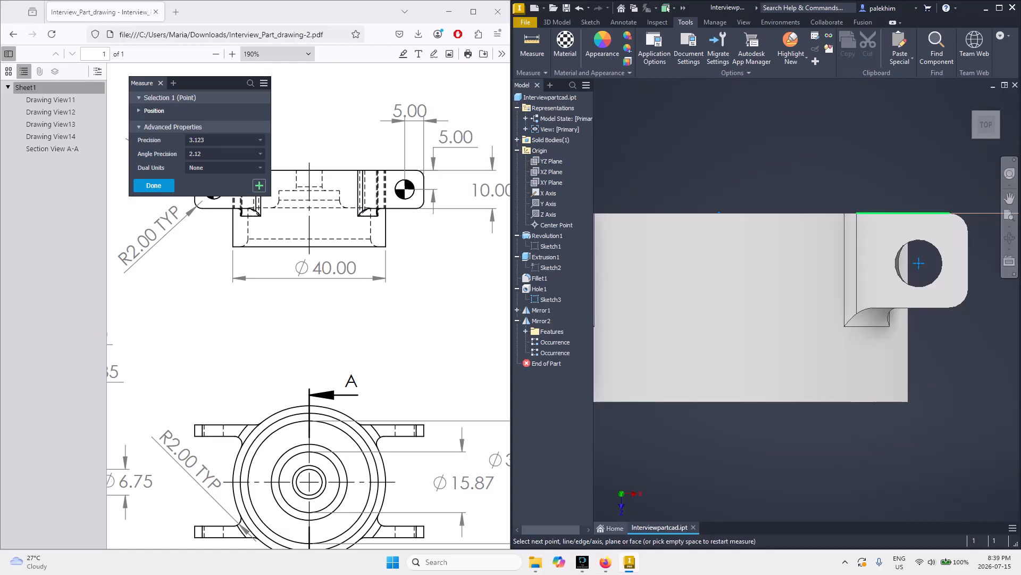
left_click(905, 214)
key("Escape")
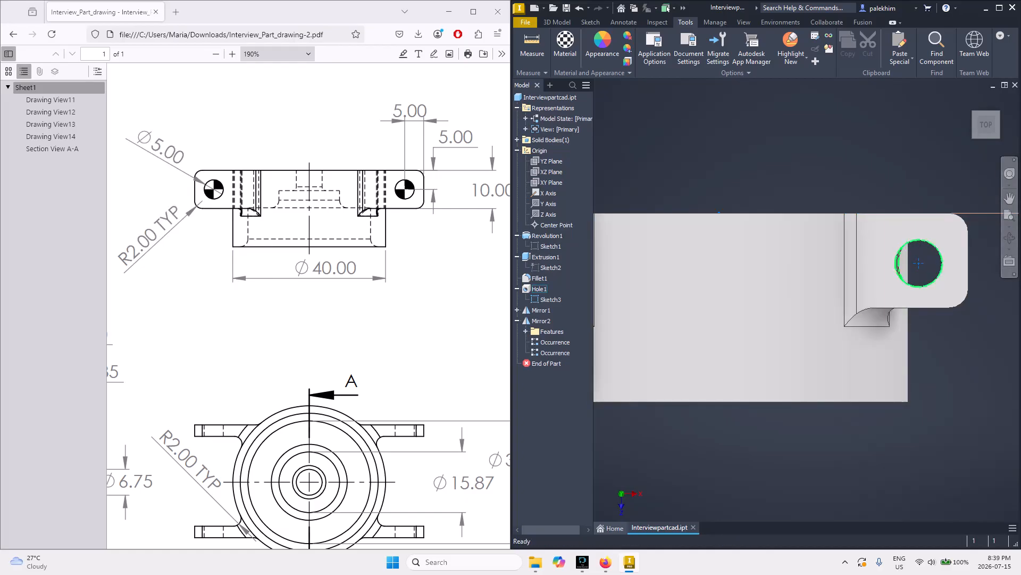
- Delete the lug hole feature together with its consumed sketch
right_click(538, 289)
left_click(553, 320)
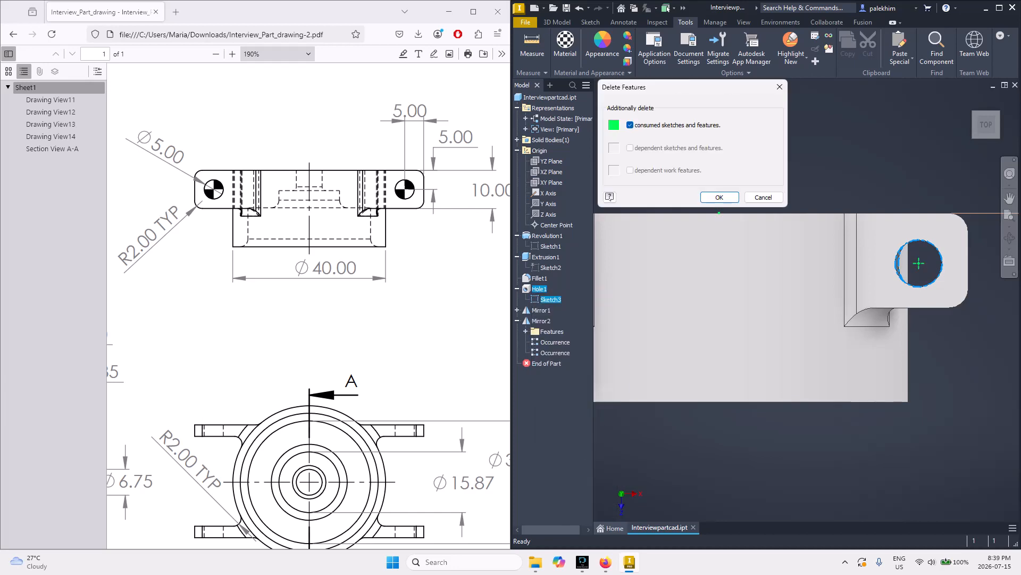
left_click(719, 196)
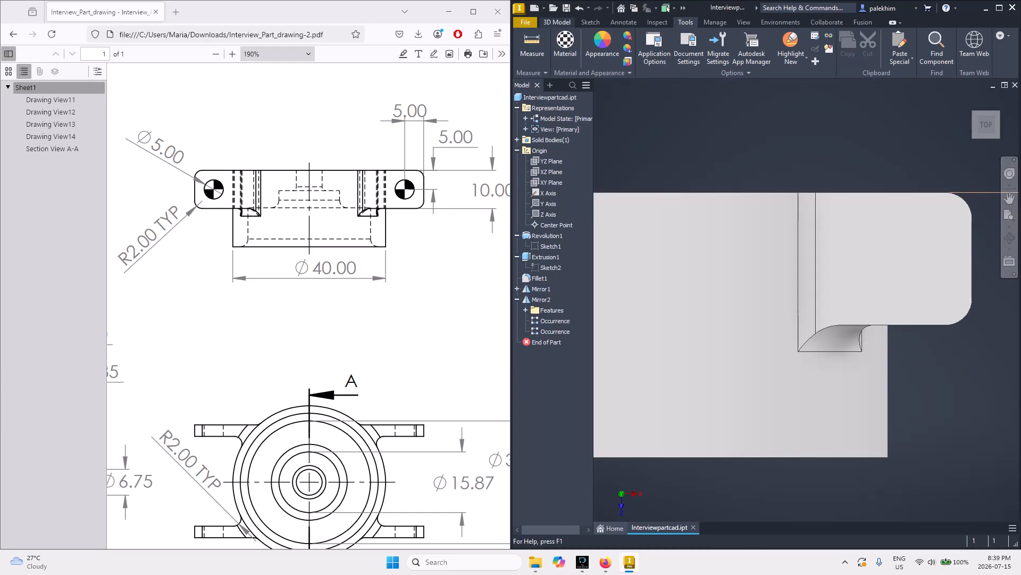
- Start a sketch on the upper-right lug's flat face and place a point about 5.1 mm from its outer edge
left_click(591, 22)
left_click(534, 44)
left_click(891, 258)
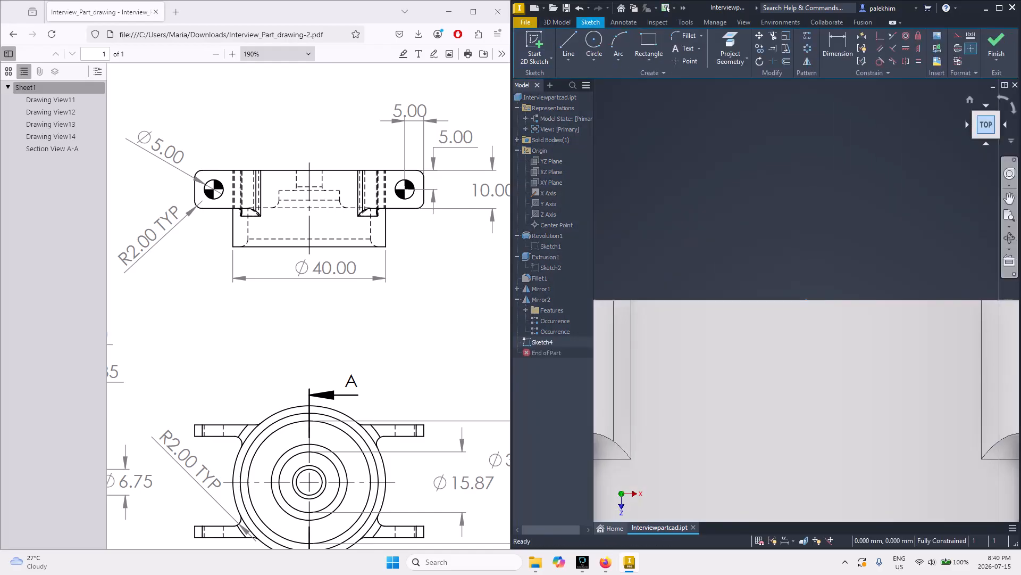
left_click(986, 124)
scroll(928, 274, "up", 2)
scroll(929, 275, "down", 8)
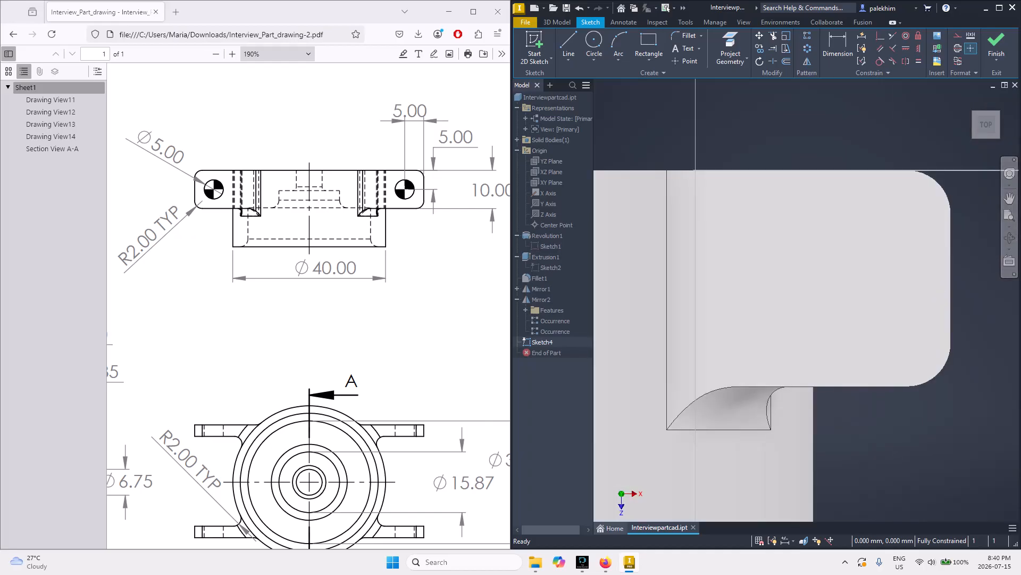
left_click(686, 61)
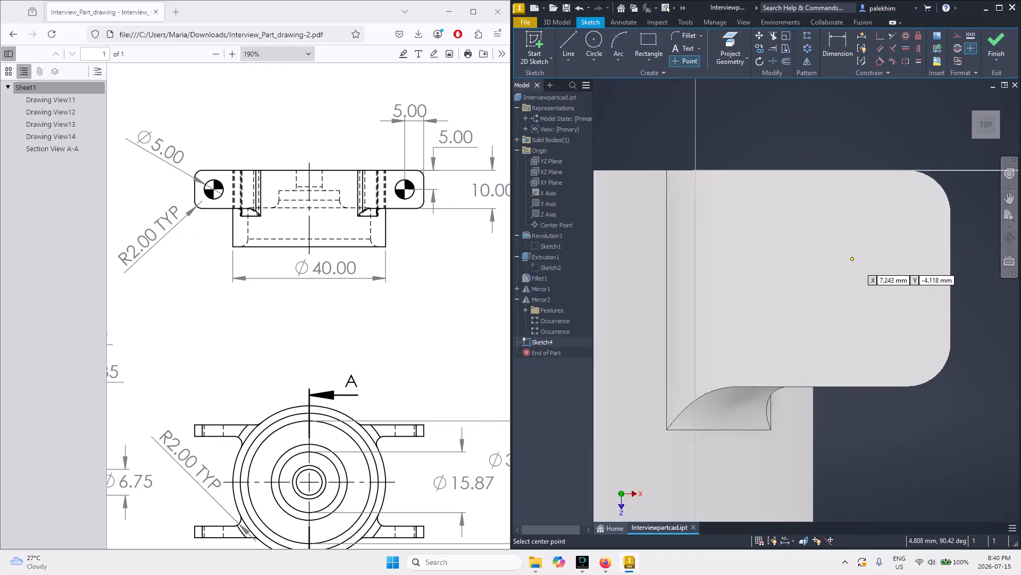
left_click(842, 279)
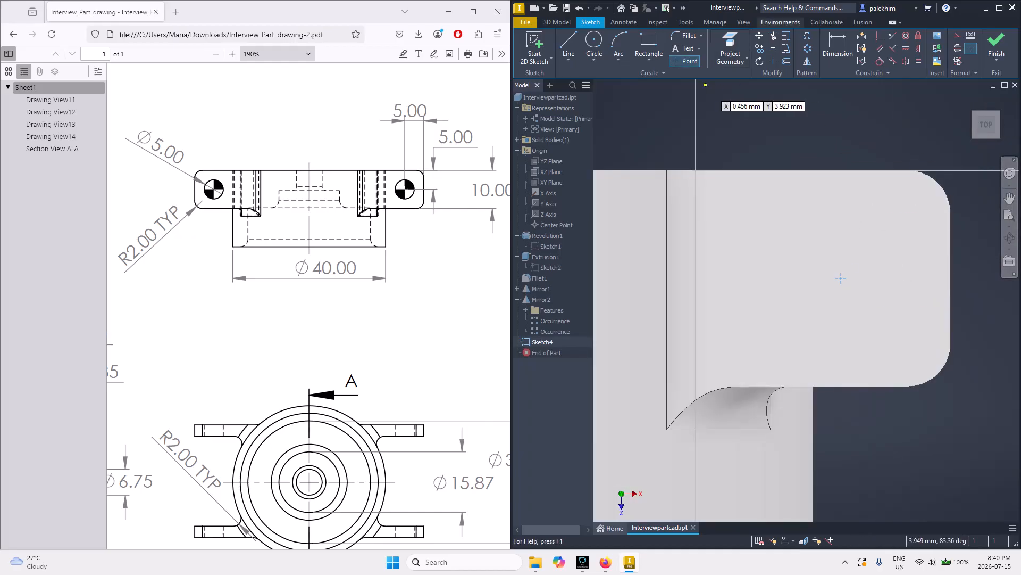
- Dimension the sketch point 5 mm from the lug's upper edge and 5 mm from its outer edge
key("d")
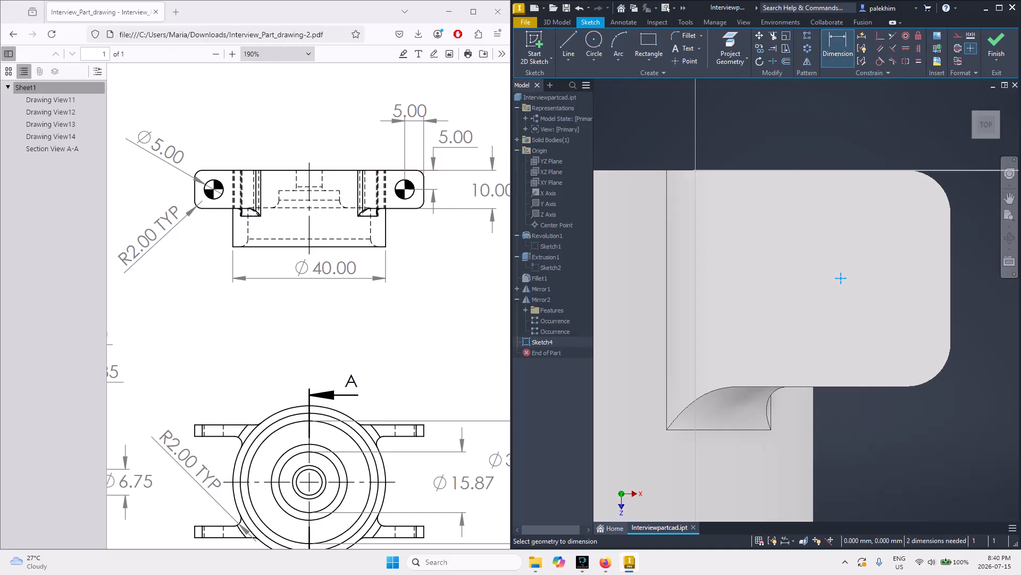
left_click(833, 170)
left_click(828, 242)
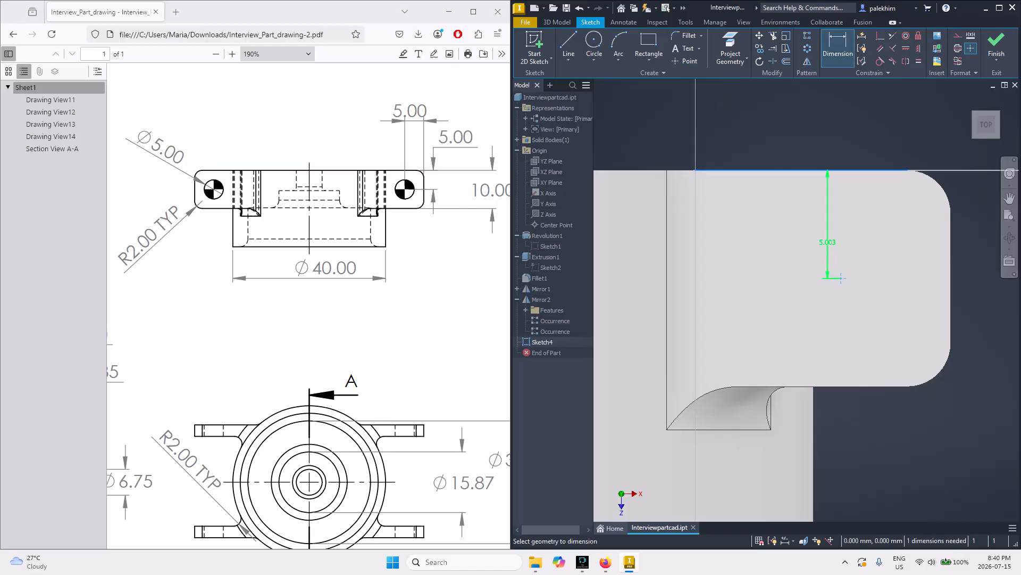
type("5.0032887")
key("Return")
left_click(841, 277)
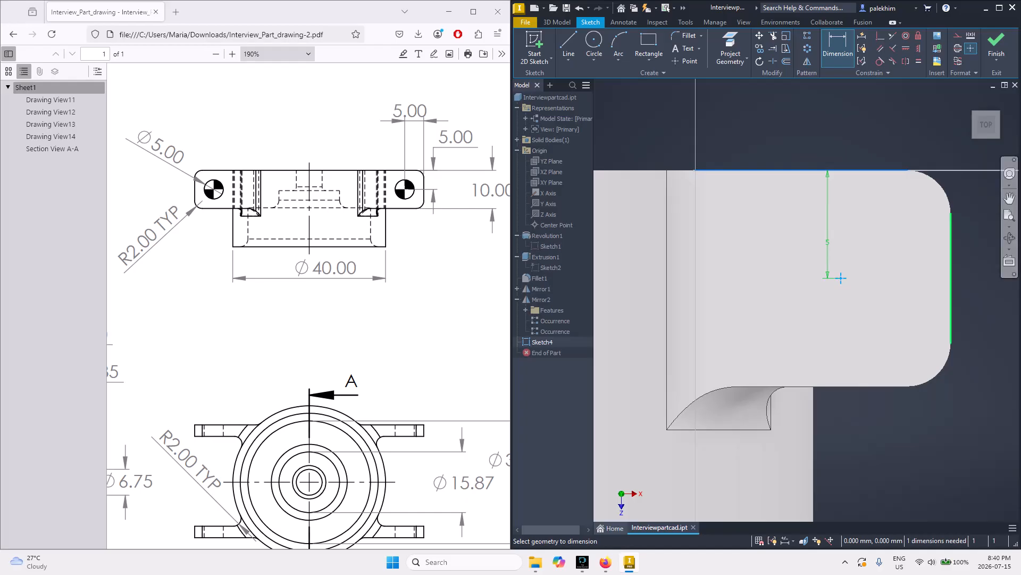
left_click(951, 276)
left_click(888, 330)
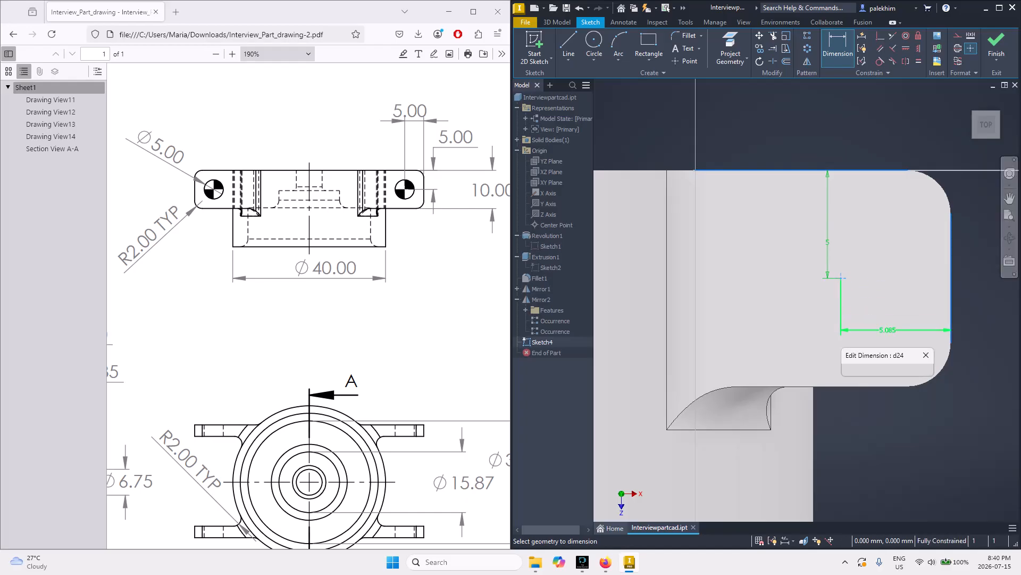
type("5.0846515")
key("Return")
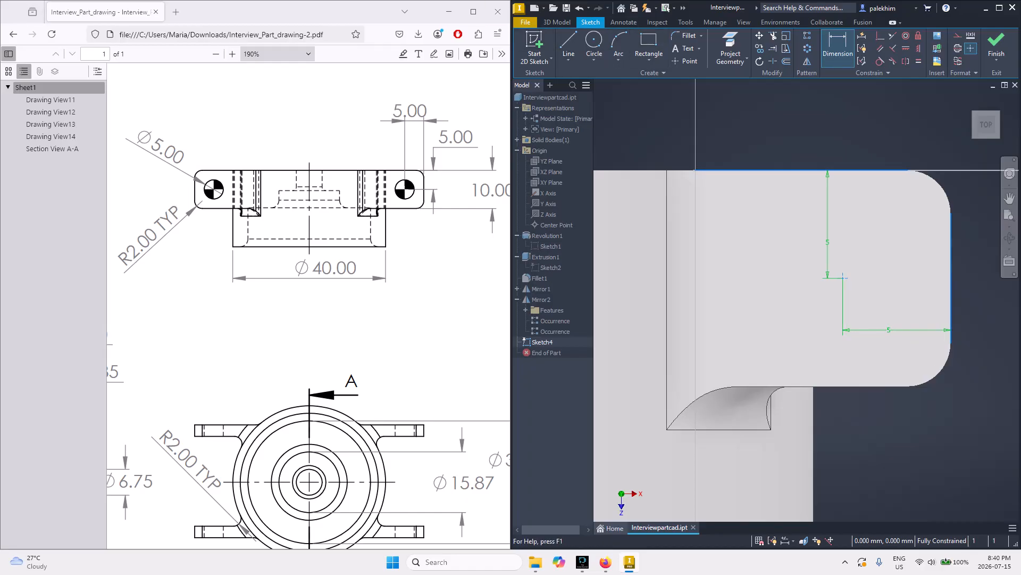
- Create a 5 mm diameter, 3 mm deep M5 clearance hole with Loose fit at the sketch point
left_click(557, 21)
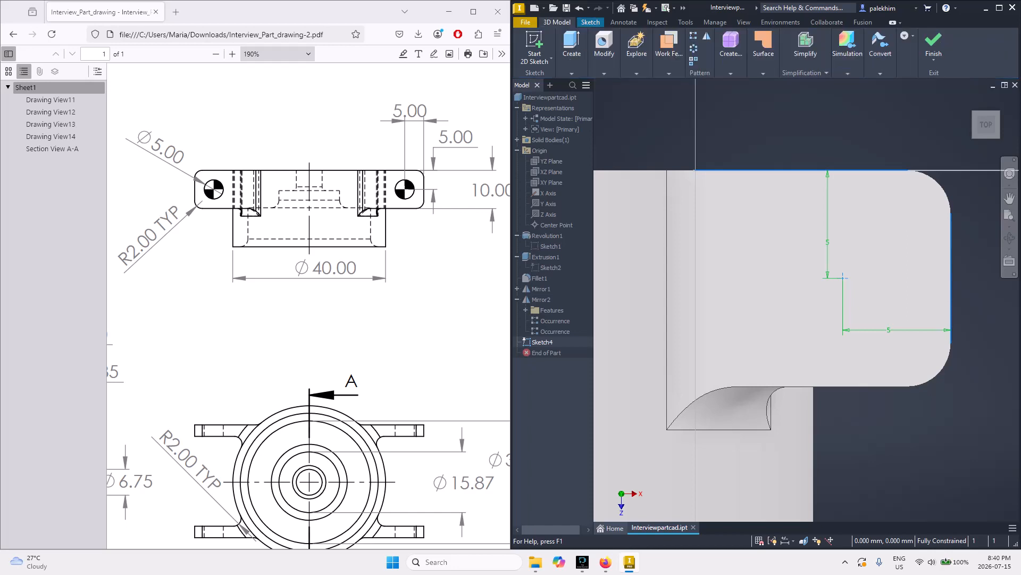
left_click(604, 53)
left_click(599, 95)
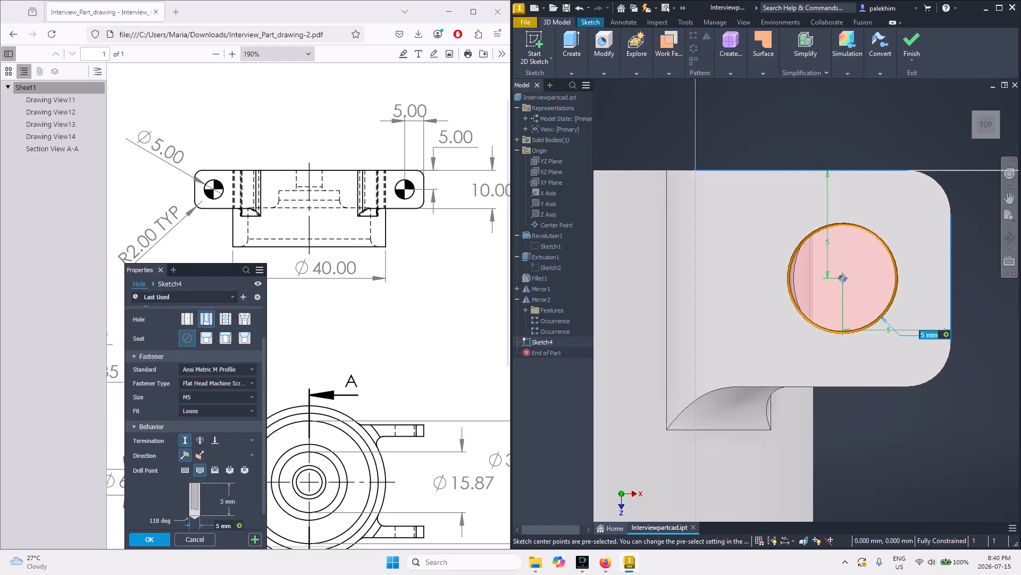
left_click(149, 538)
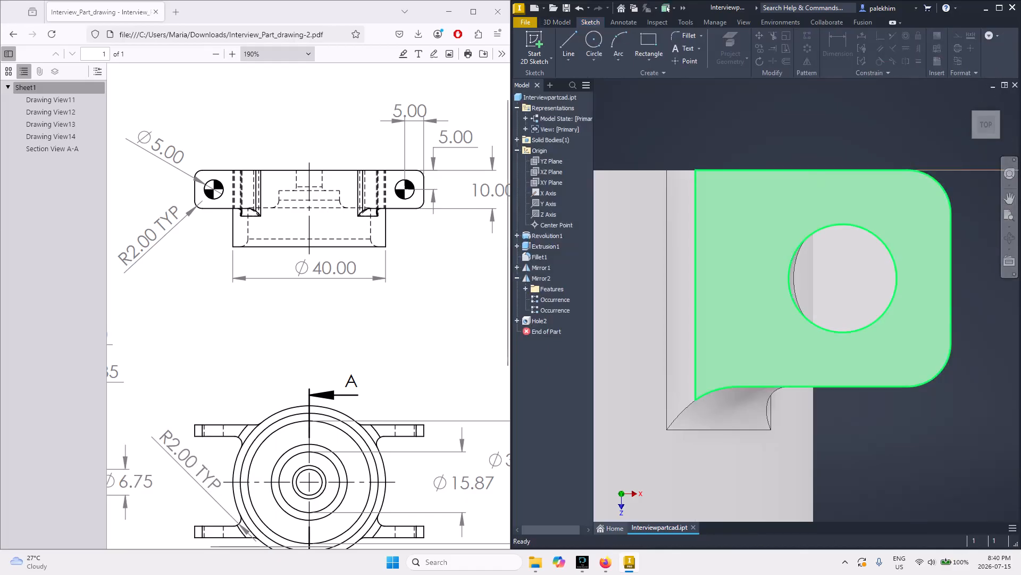
- Try to place another 5 mm hole directly on the lower-right lug's face and undo it
left_click(971, 100)
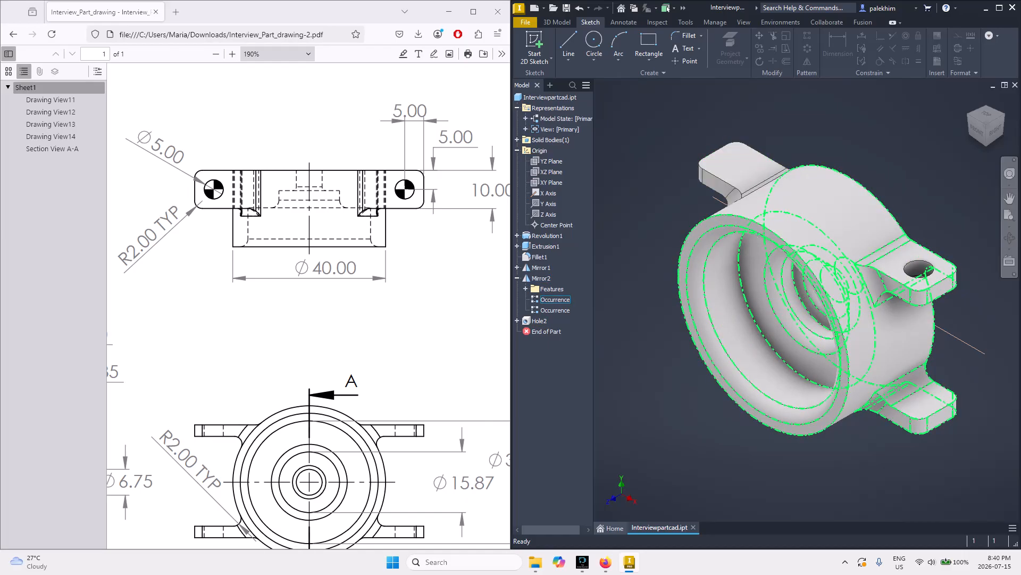
right_click(553, 299)
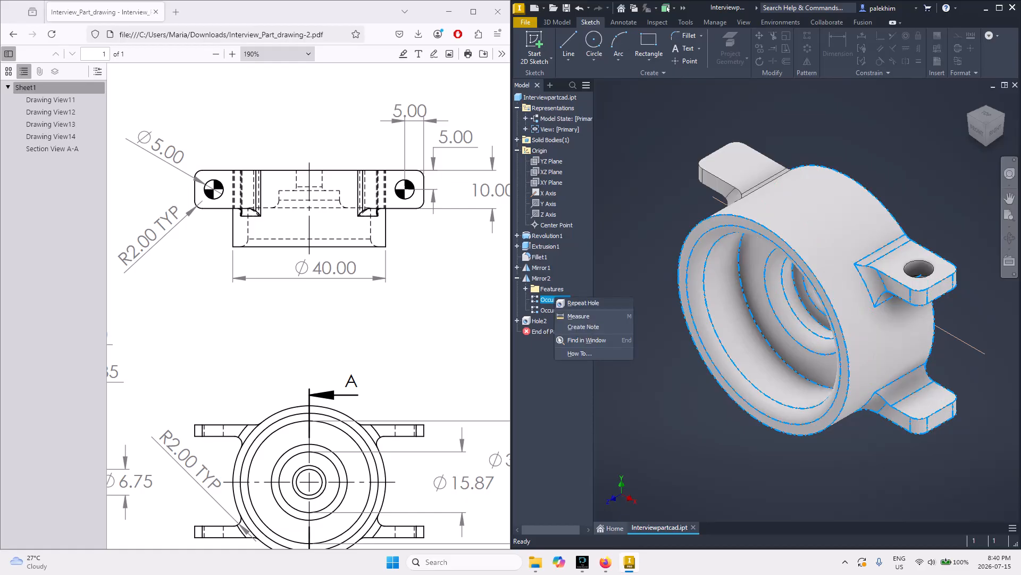
left_click(583, 303)
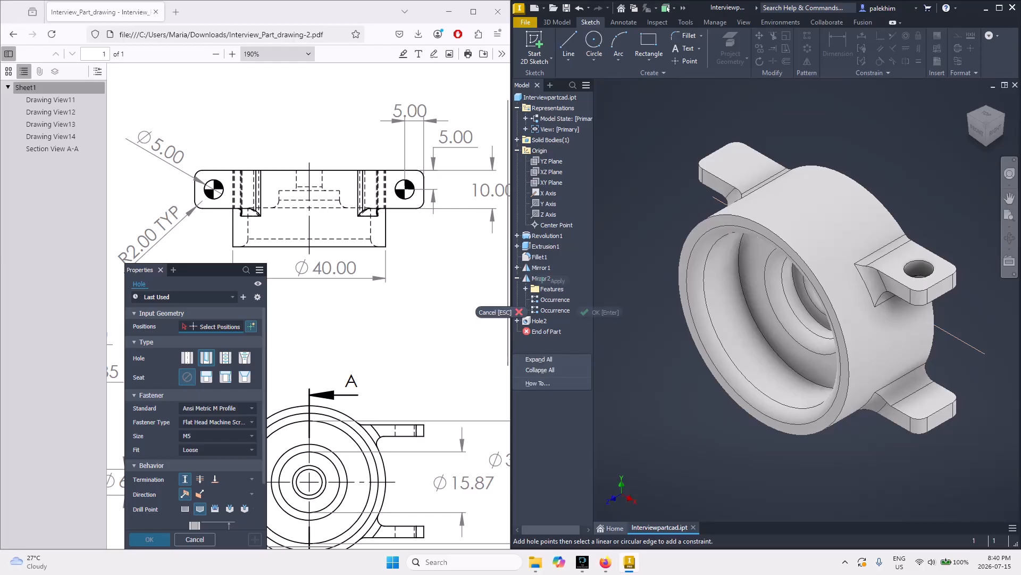
right_click(545, 310)
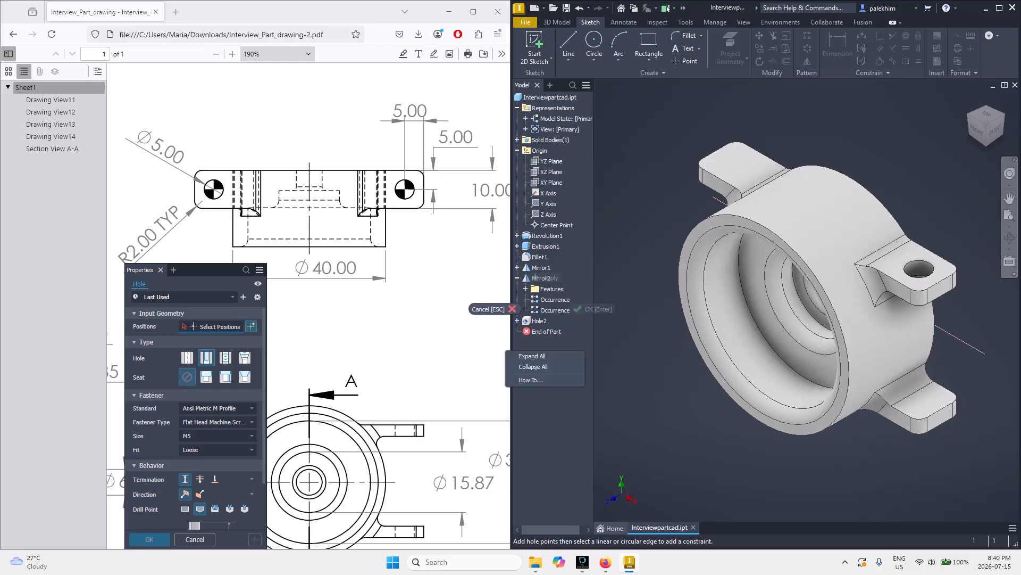
key("Escape")
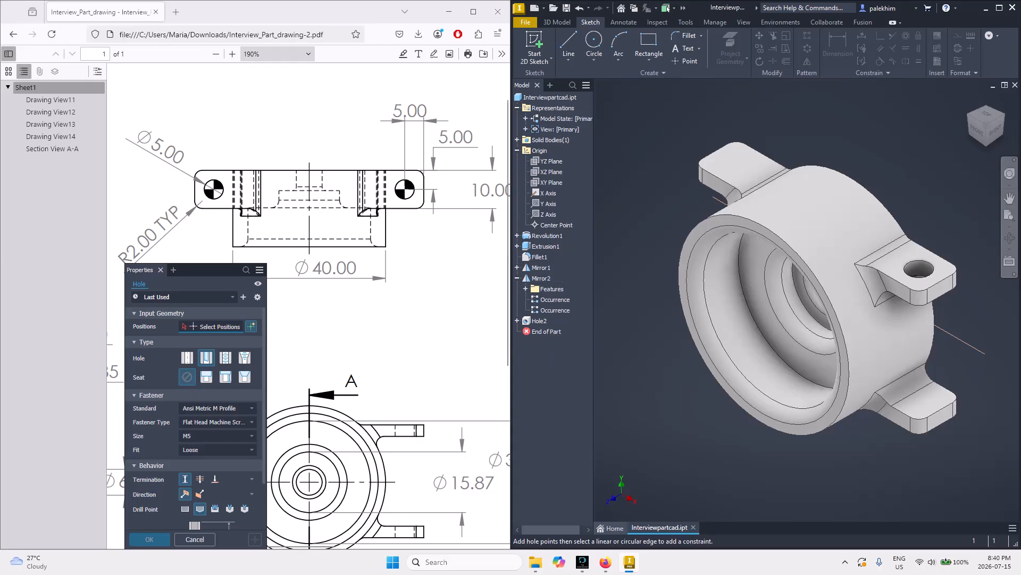
left_click(921, 409)
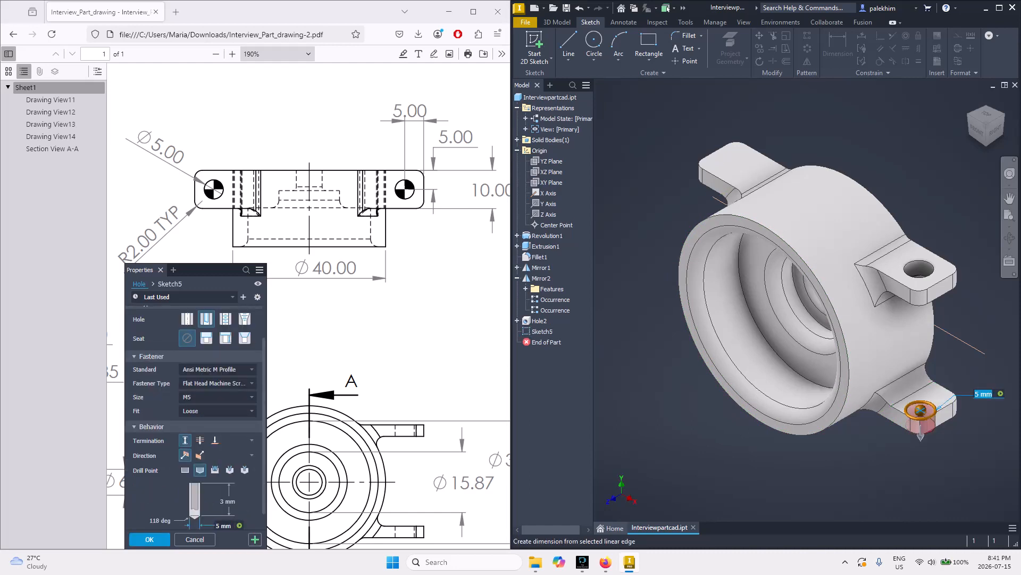
left_click(150, 538)
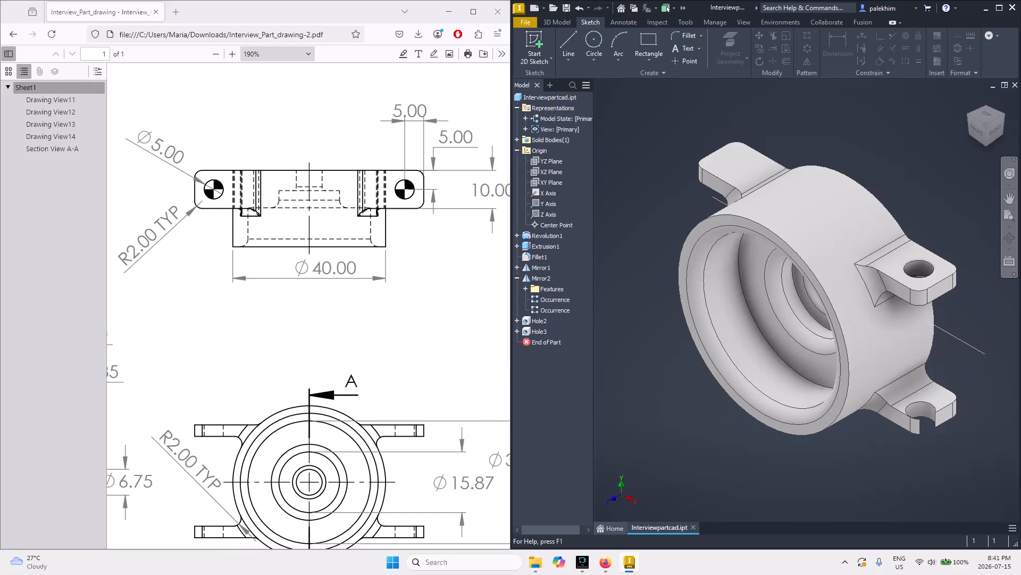
key("ctrl+z")
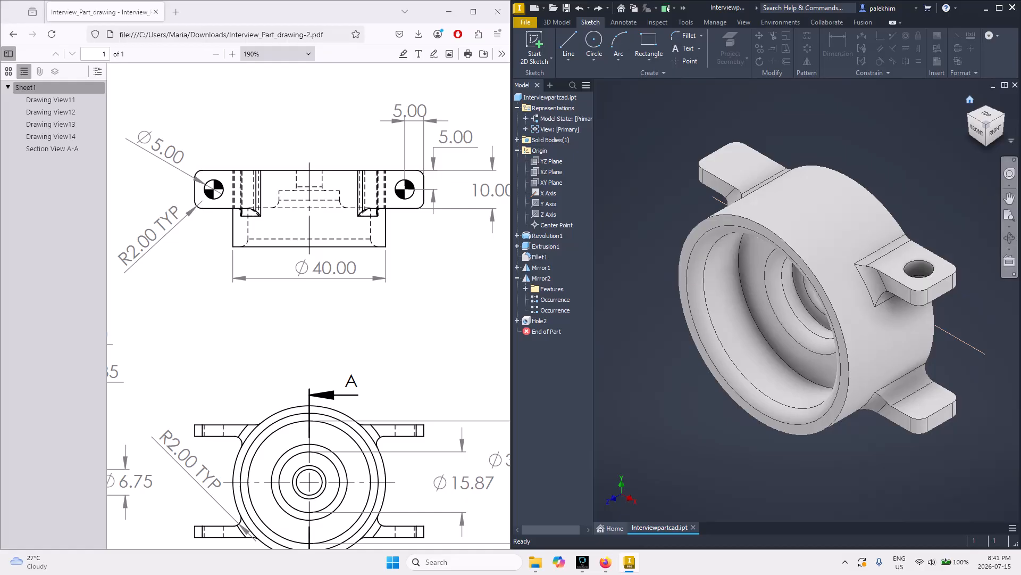
- Delete the mirror features Mirror2 and Mirror1 while keeping the dependent lug hole
left_click(977, 130)
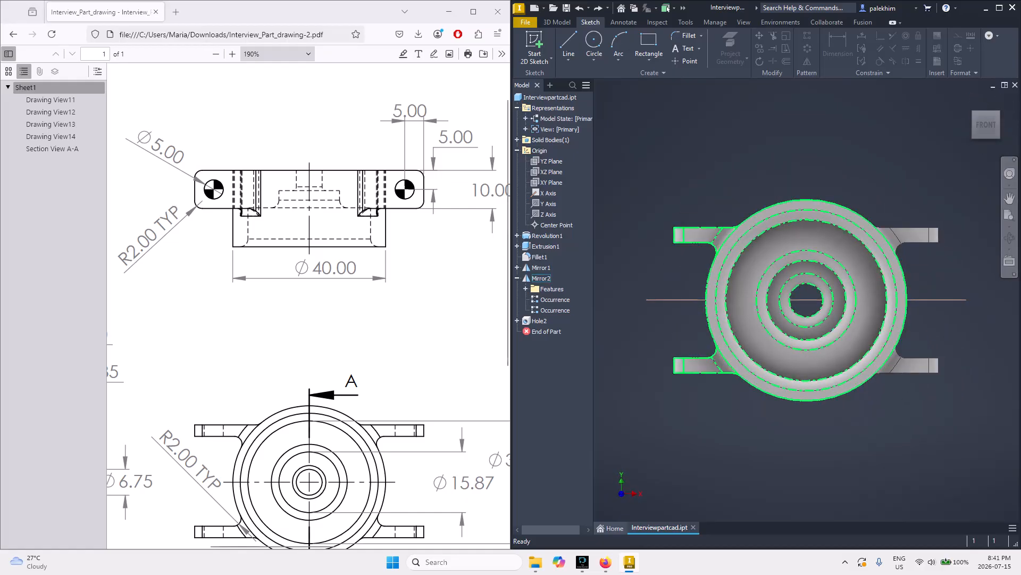
right_click(541, 278)
left_click(562, 299)
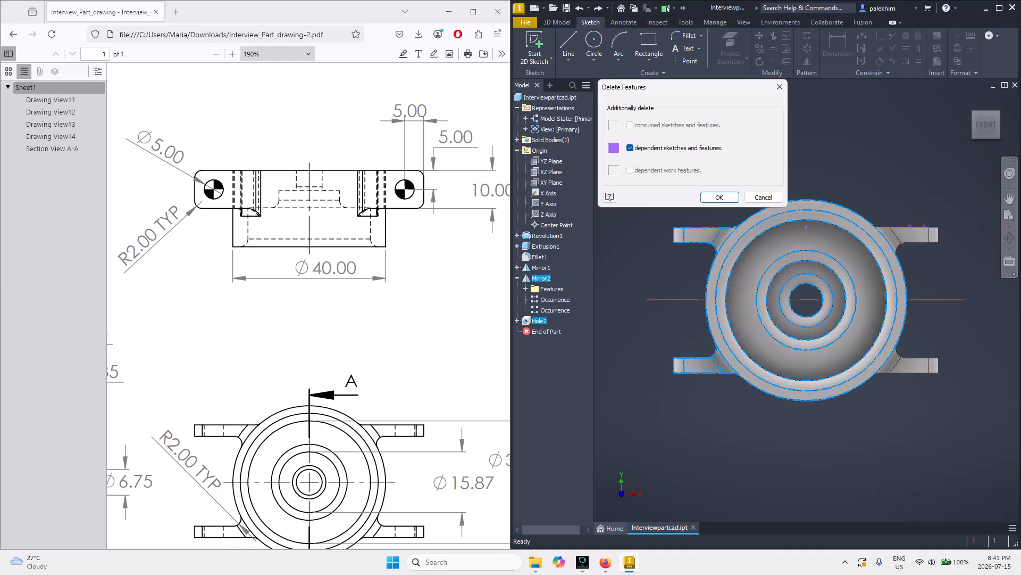
left_click(719, 197)
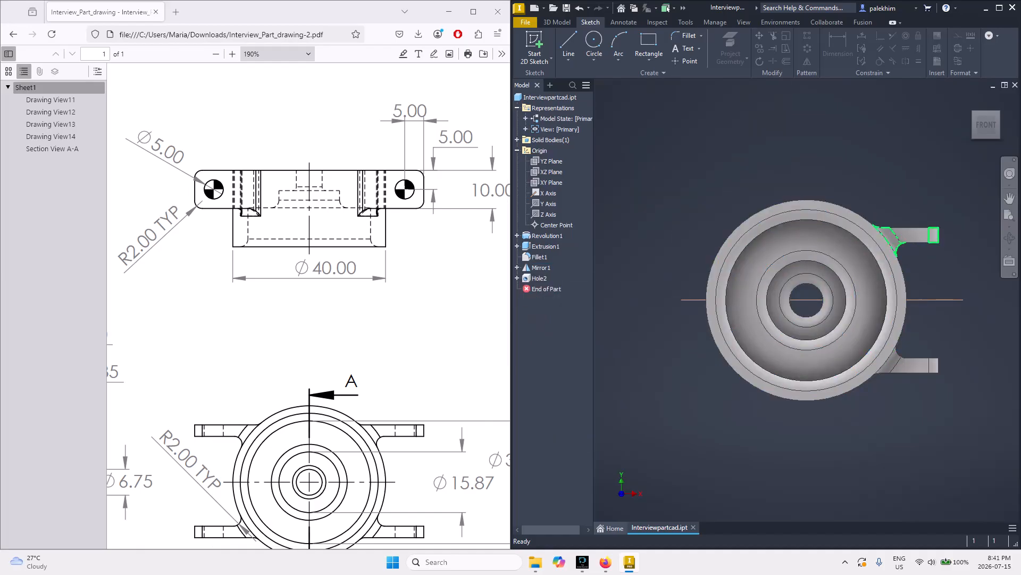
right_click(538, 268)
left_click(564, 283)
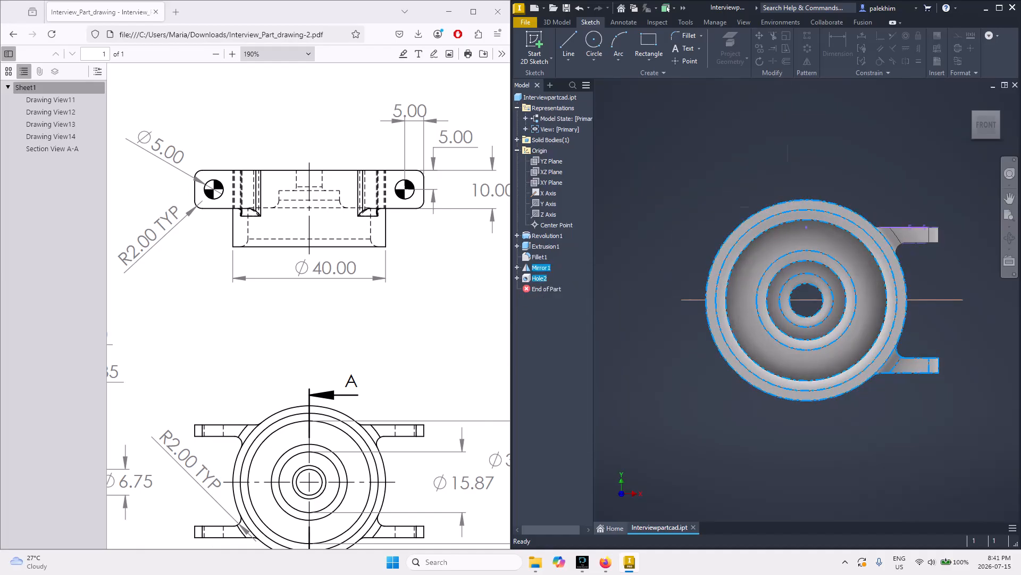
left_click(716, 196)
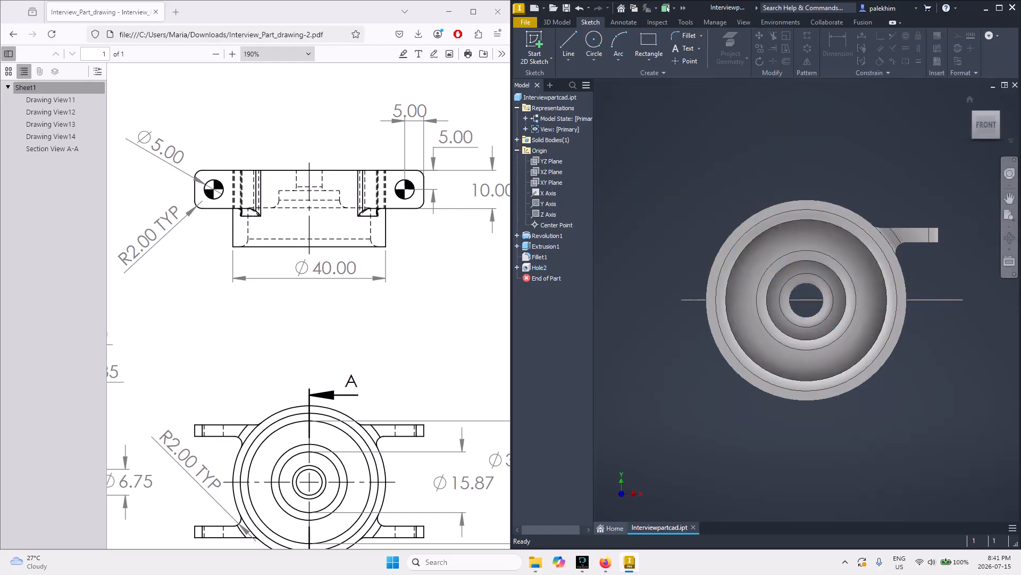
- Maximize the modelling window and mirror the whole solid, including the drilled lug, about the XZ plane
left_click(969, 100)
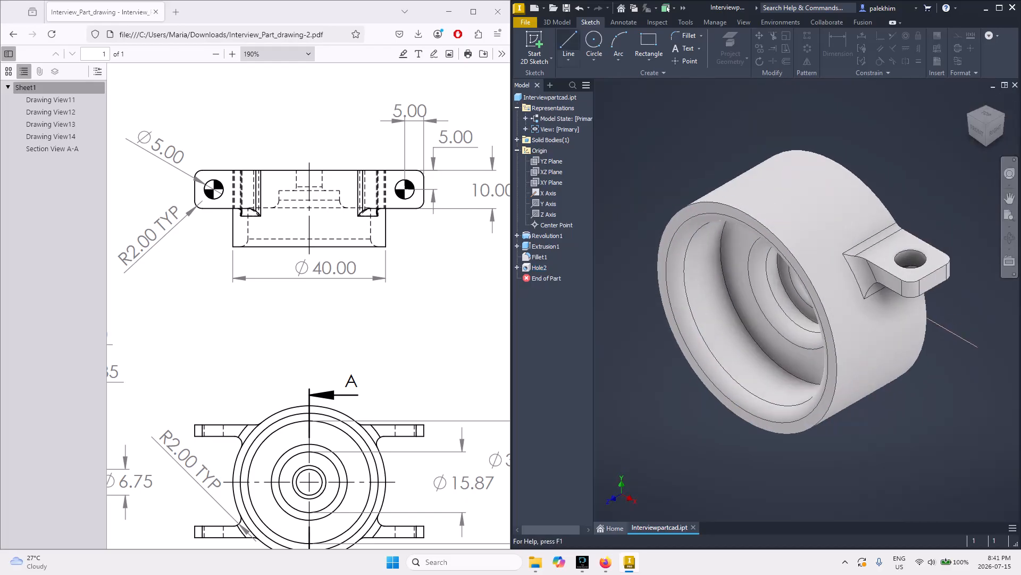
left_click(557, 21)
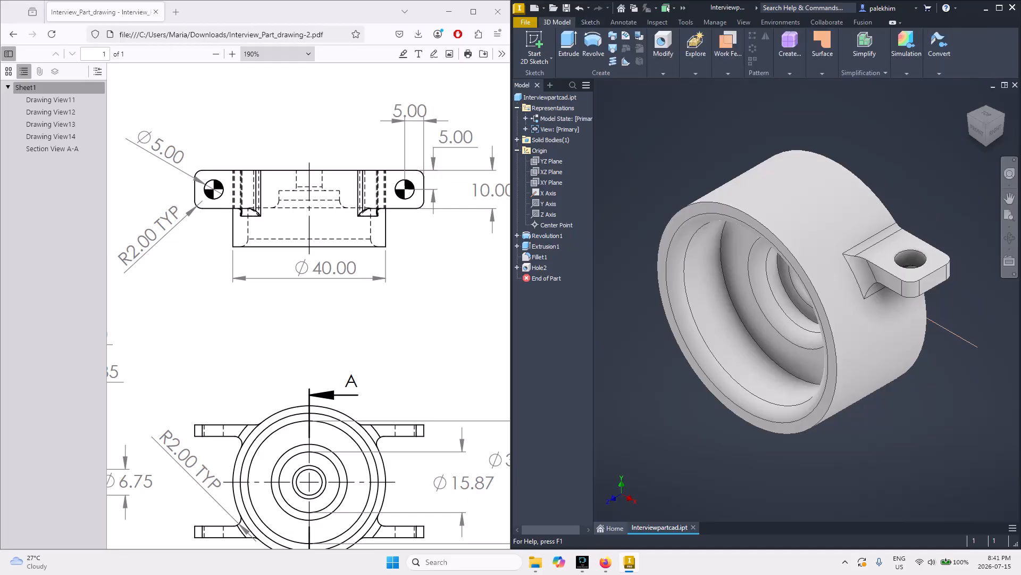
left_click(663, 53)
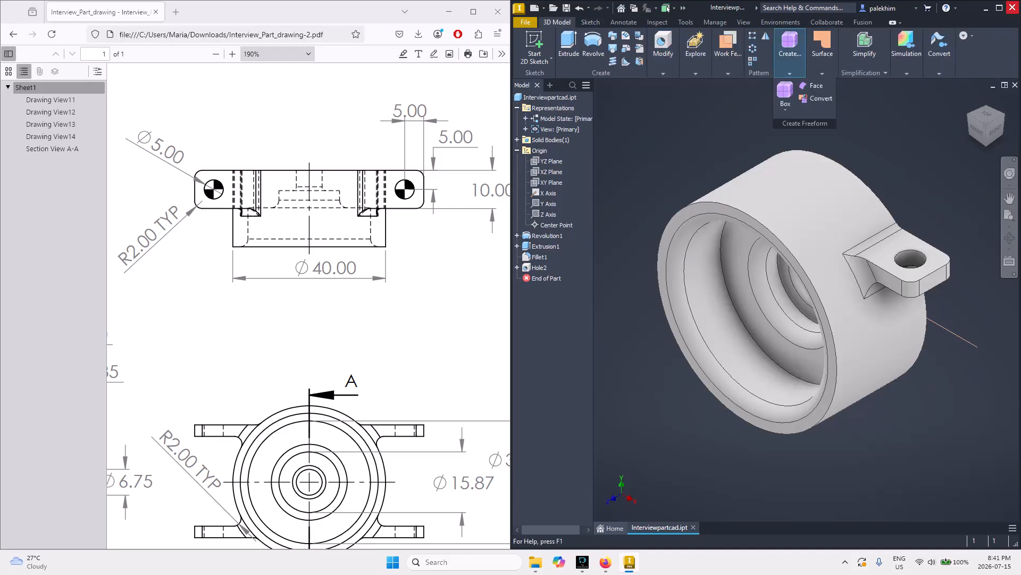
left_click(999, 8)
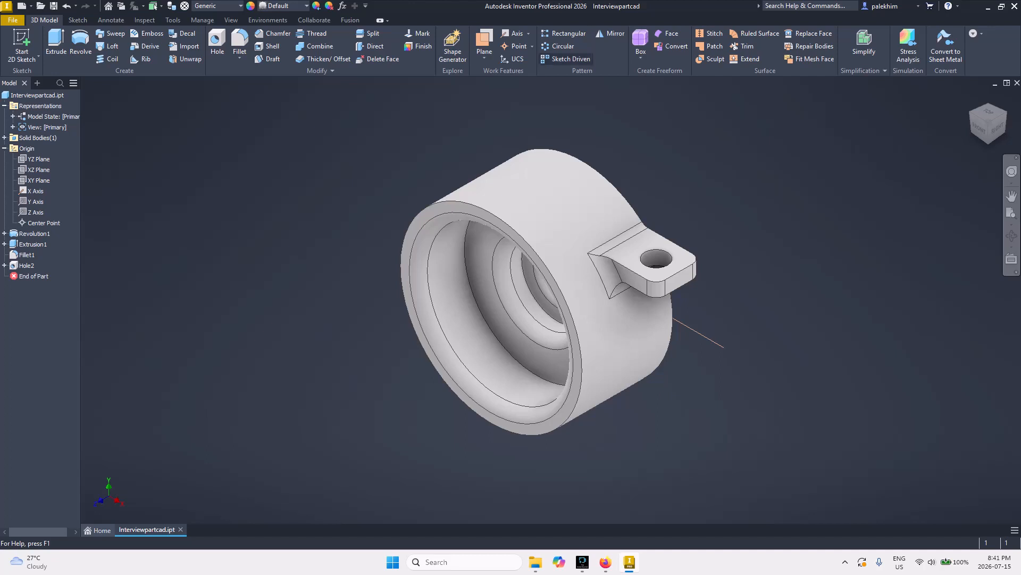
left_click(611, 33)
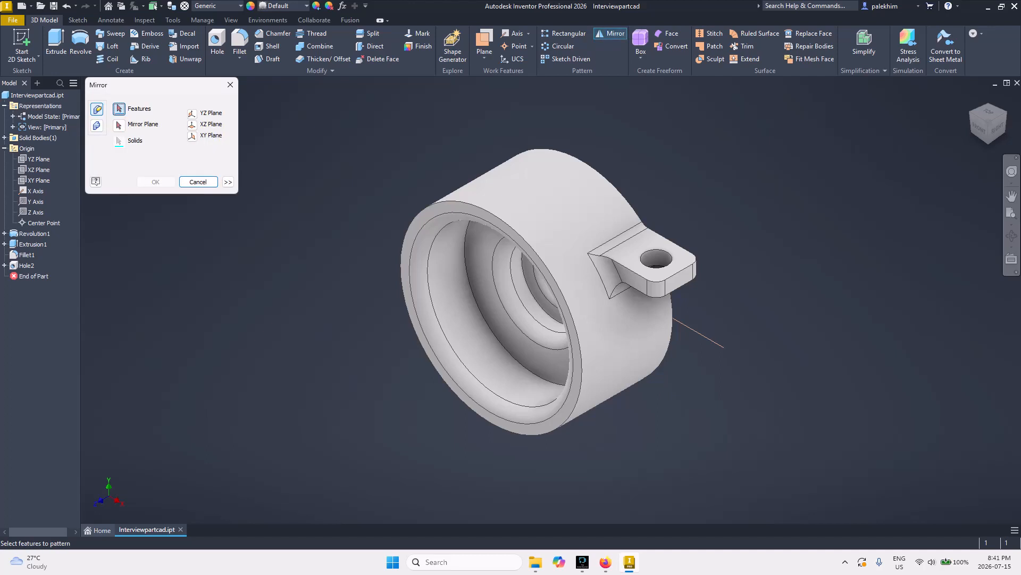
left_click(192, 124)
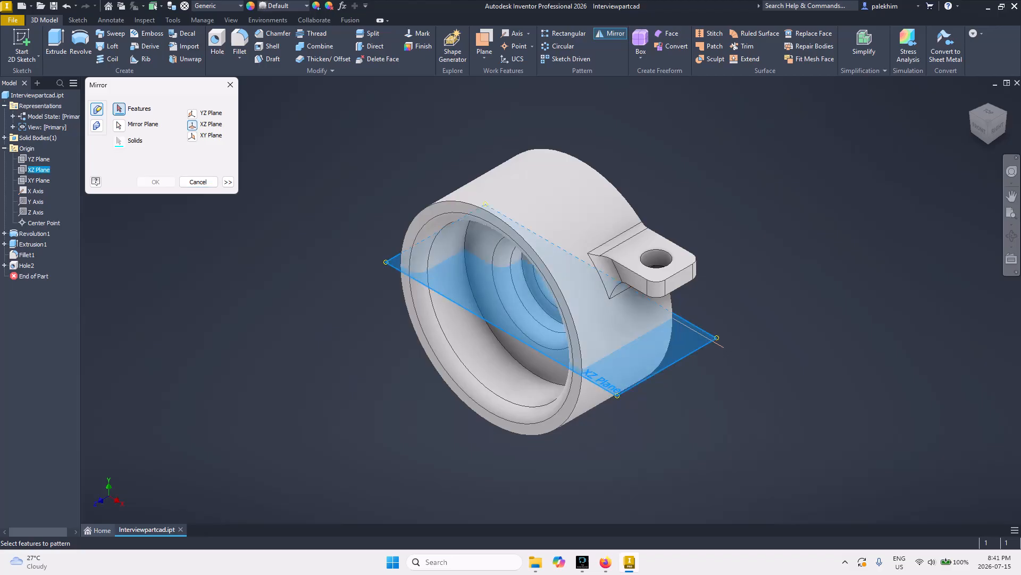
left_click(97, 125)
key("Return")
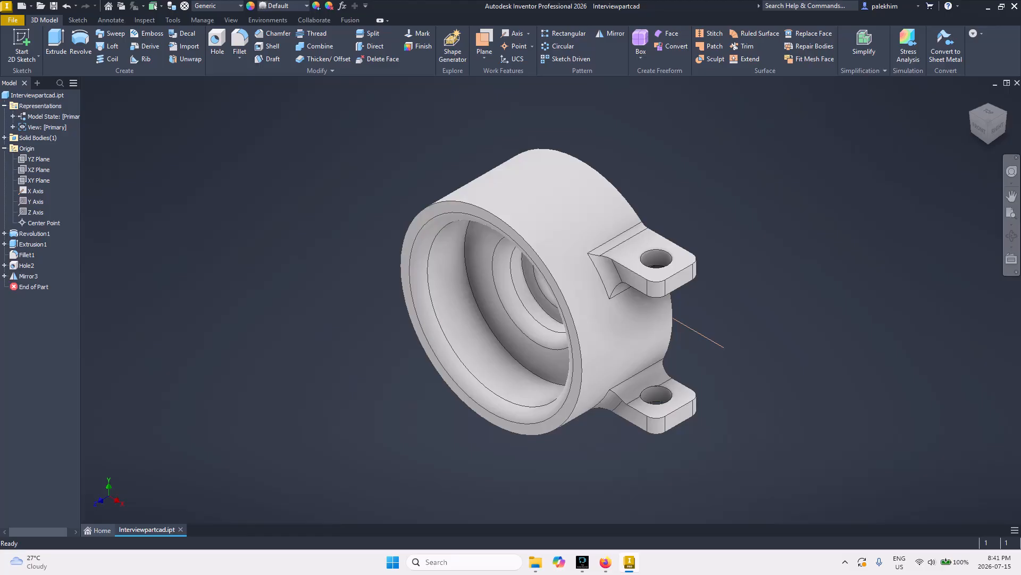
- Inspect the part from the front and compare its lug layout with the PDF drawing in Firefox
left_click(980, 127)
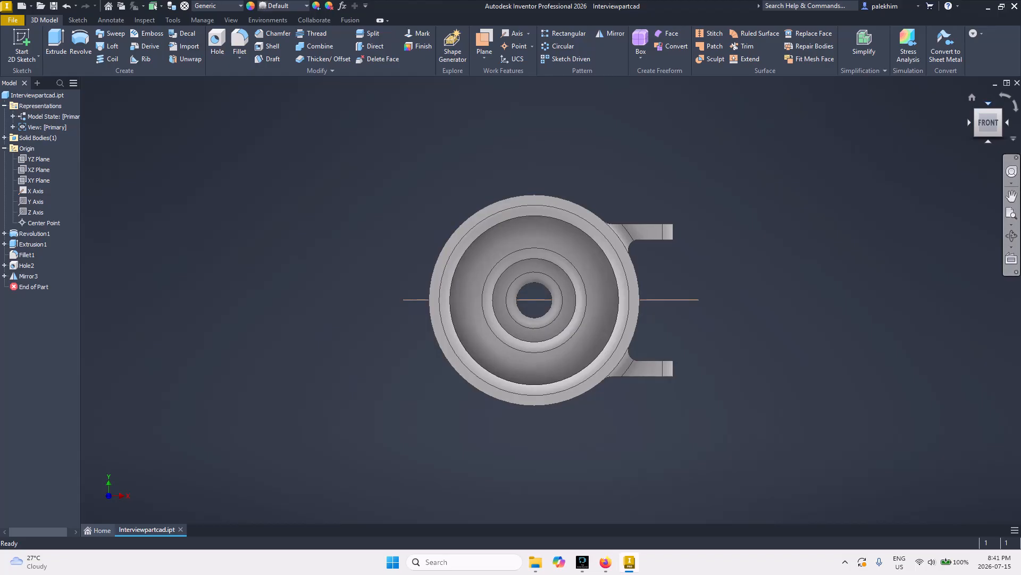
left_click(973, 97)
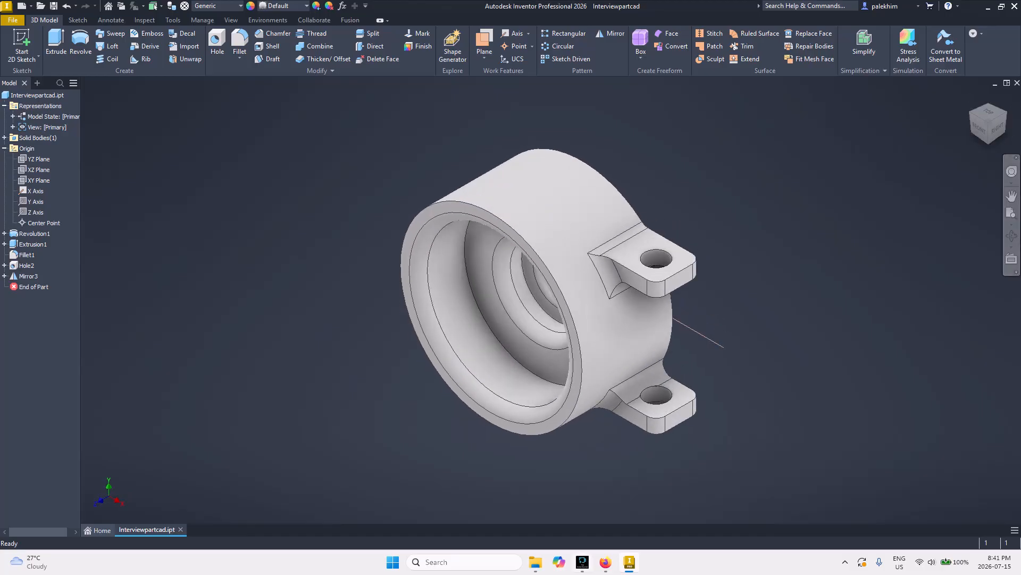
left_click(605, 562)
scroll(308, 303, "down", 3)
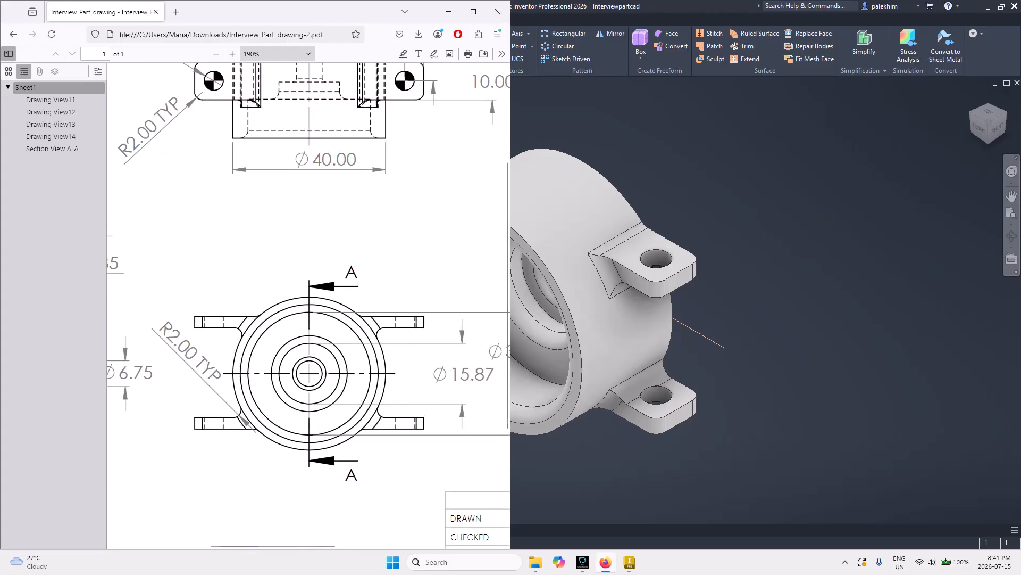
- Check the drawing's remaining views in the PDF and mirror the whole solid about the YZ plane
scroll(308, 303, "right", 6)
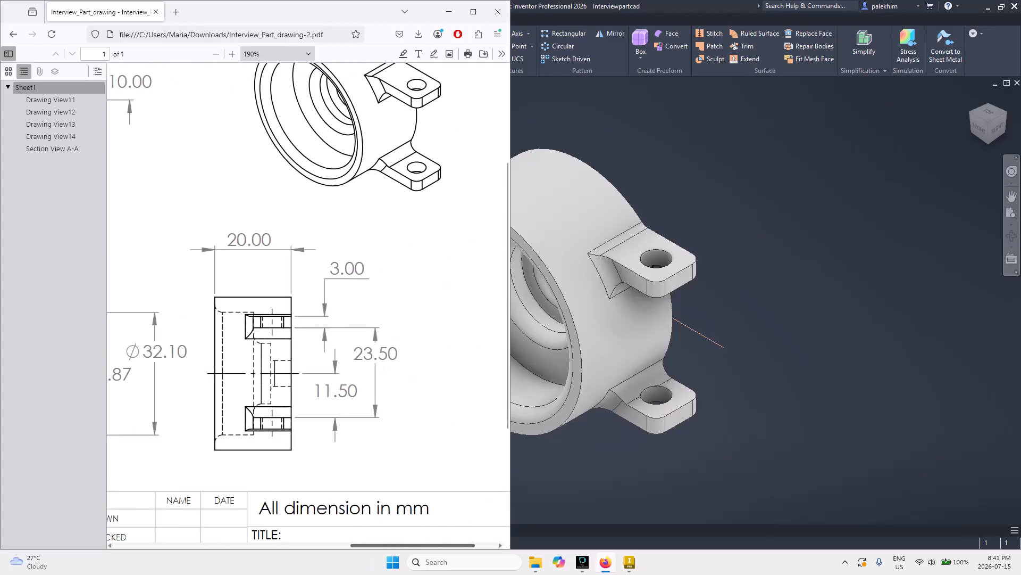
scroll(308, 304, "up", 2)
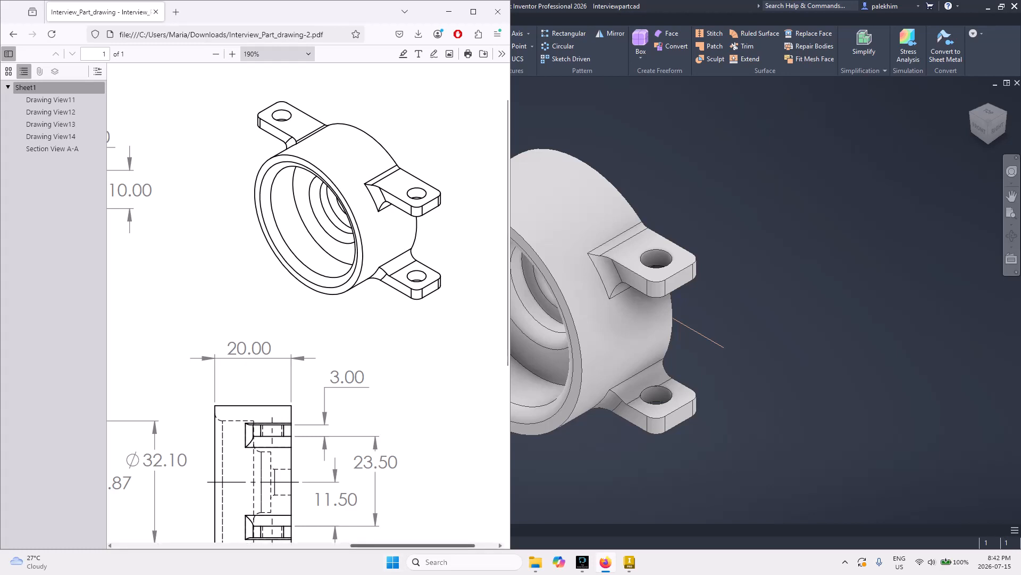
scroll(309, 303, "left", 6)
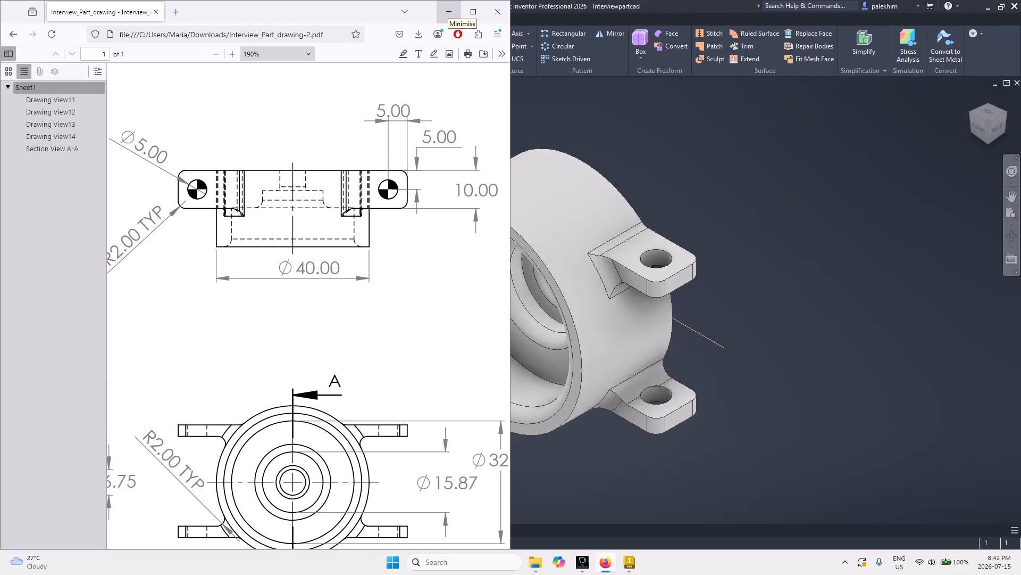
left_click(449, 12)
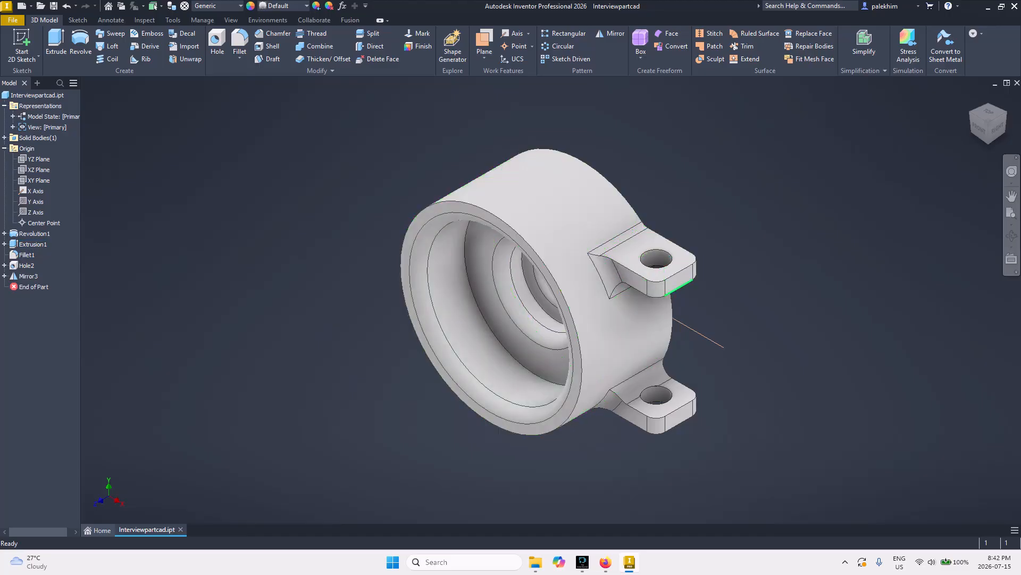
left_click(612, 33)
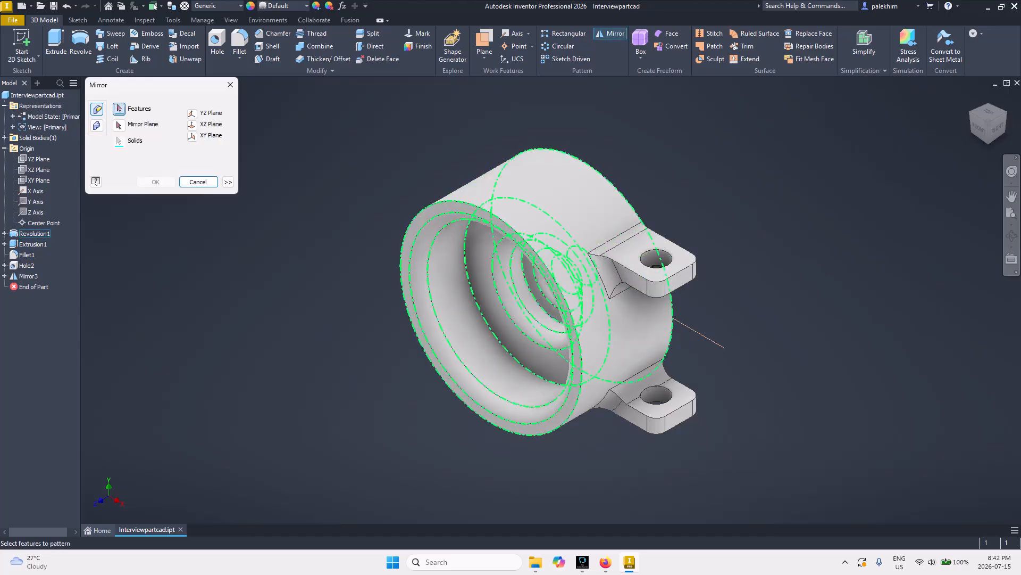
left_click(97, 126)
left_click(192, 152)
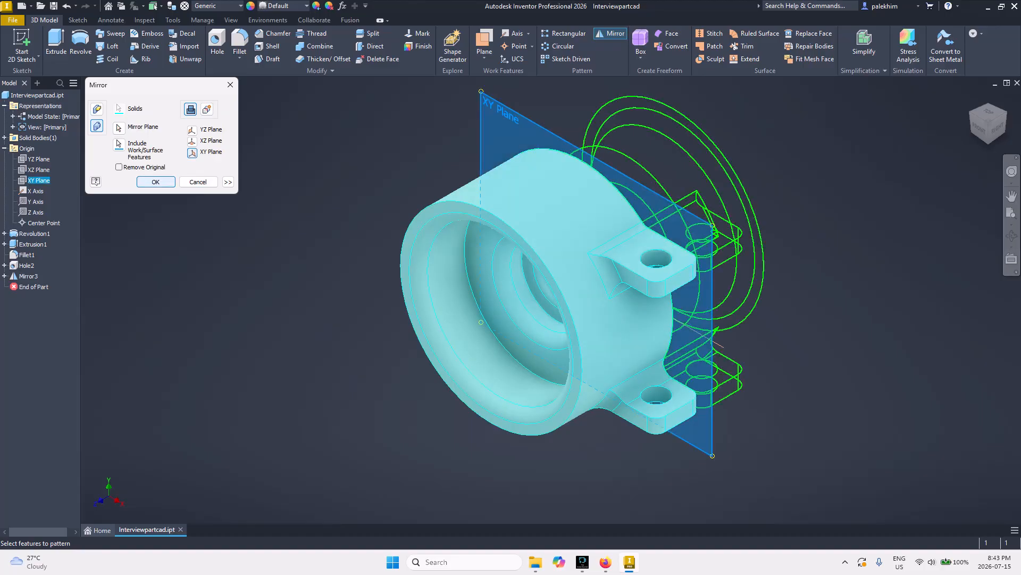
left_click(192, 141)
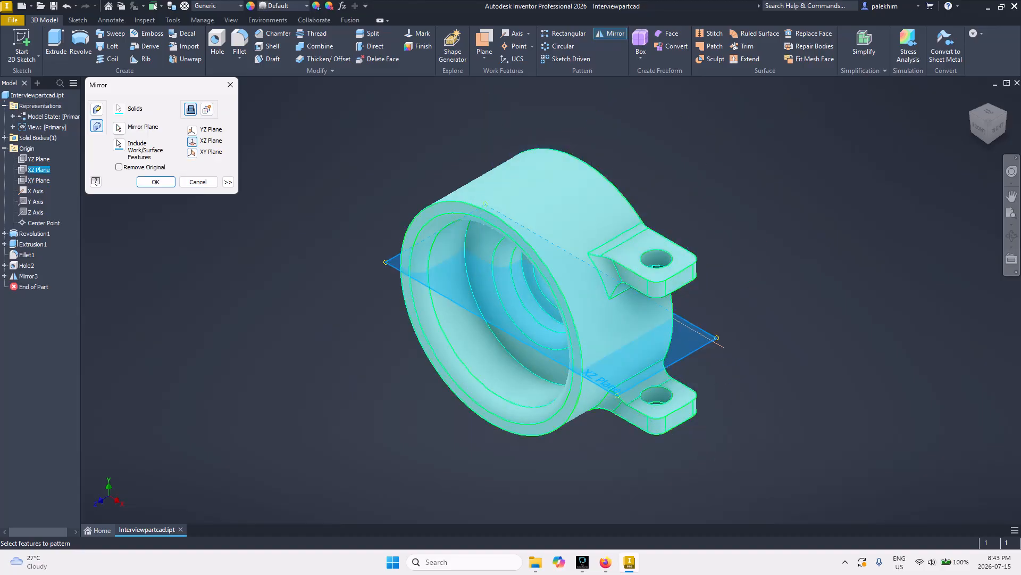
left_click(193, 130)
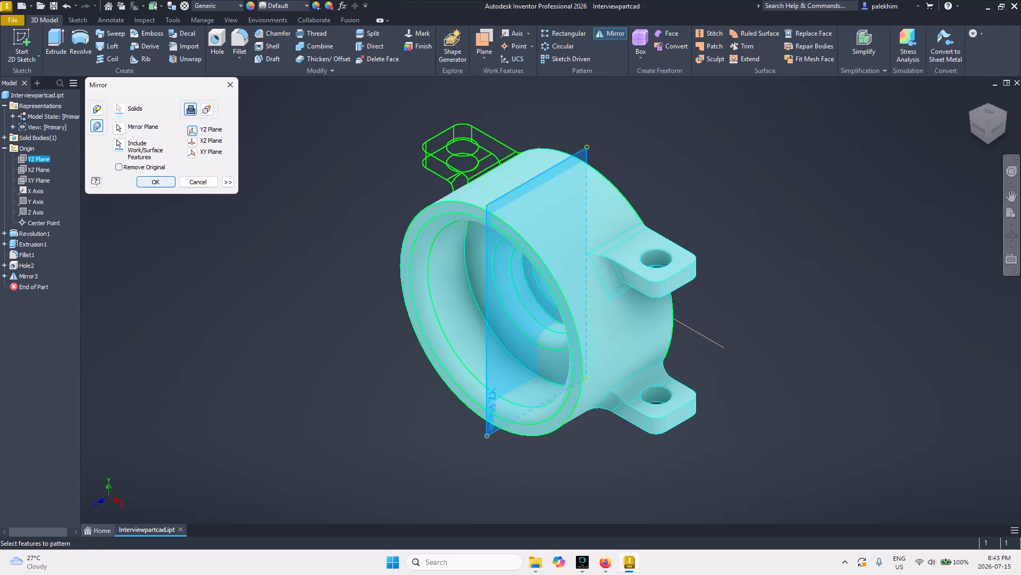
left_click(155, 182)
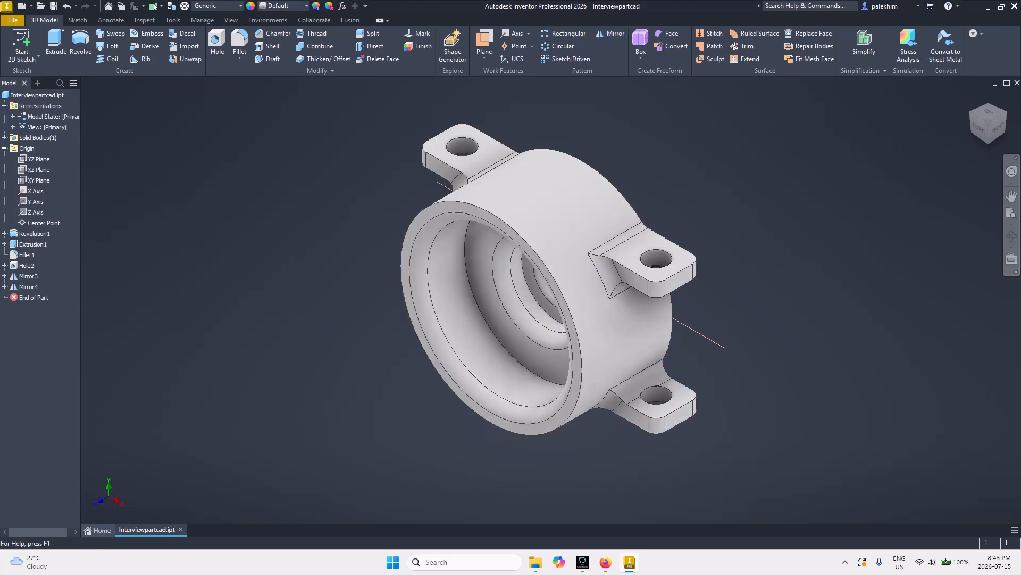
- Inspect the four-lug part from several angles and the top, comparing it with the PDF drawing in Firefox
left_click(611, 33)
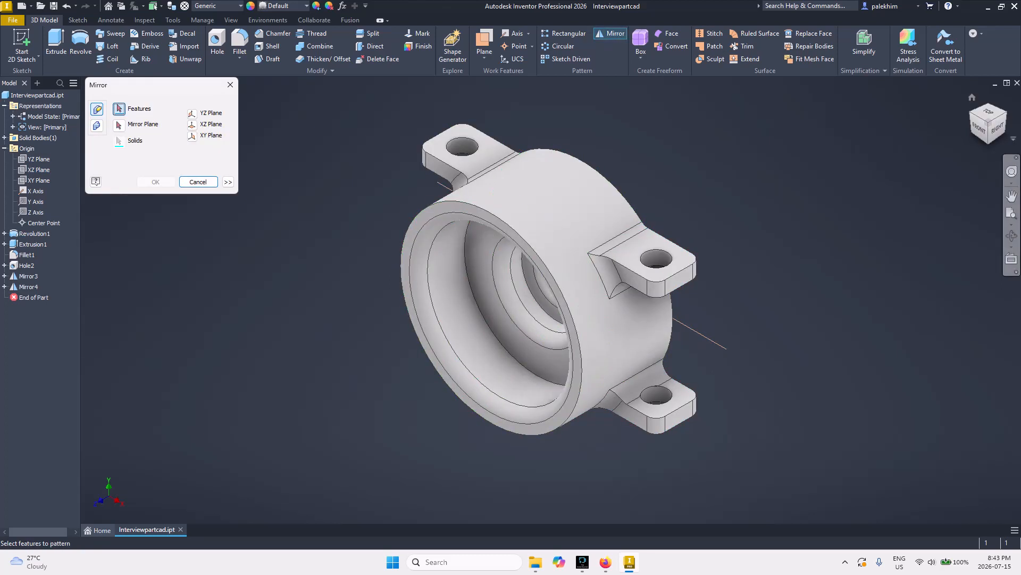
left_click(972, 113)
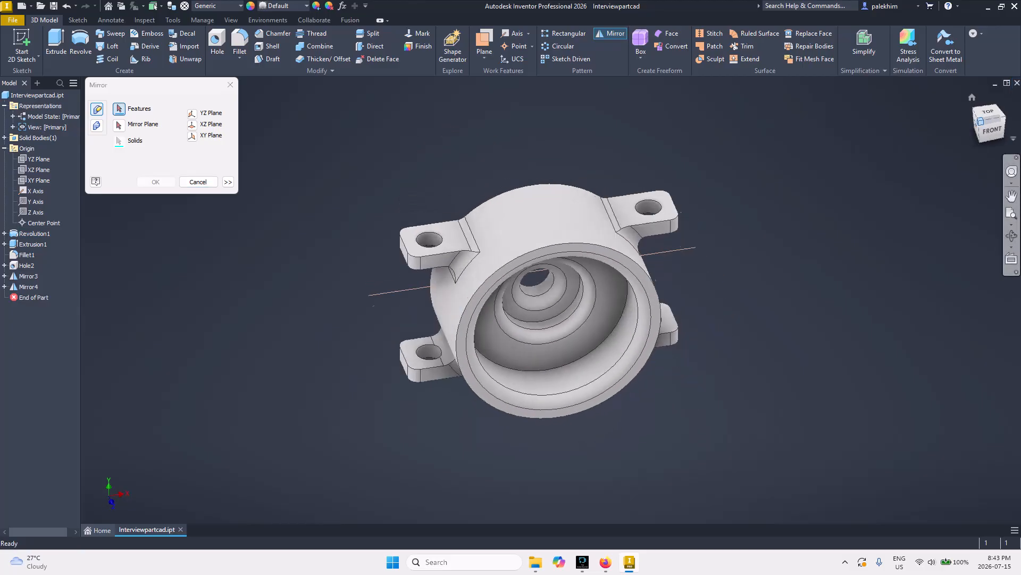
key("Escape")
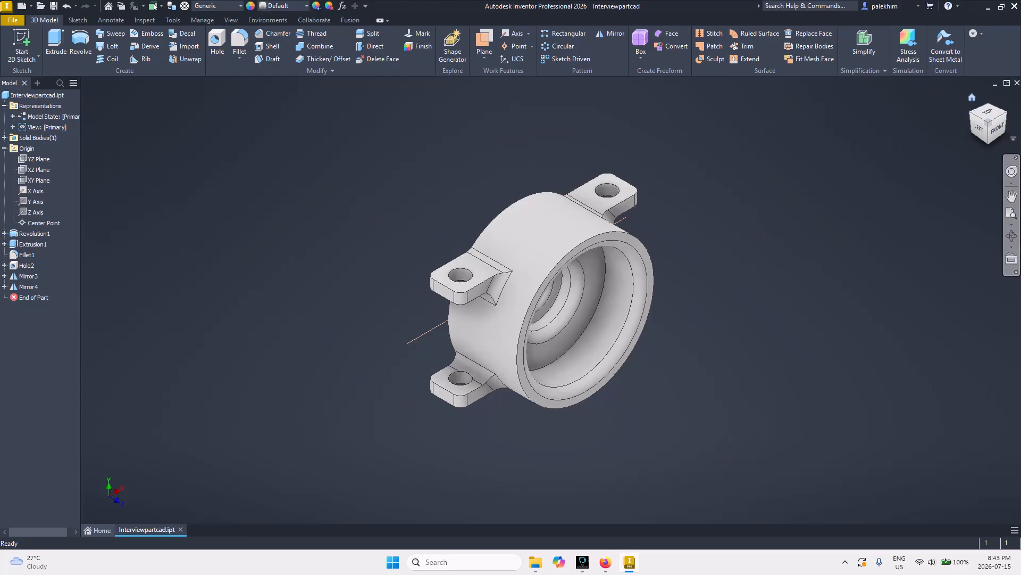
left_click(972, 97)
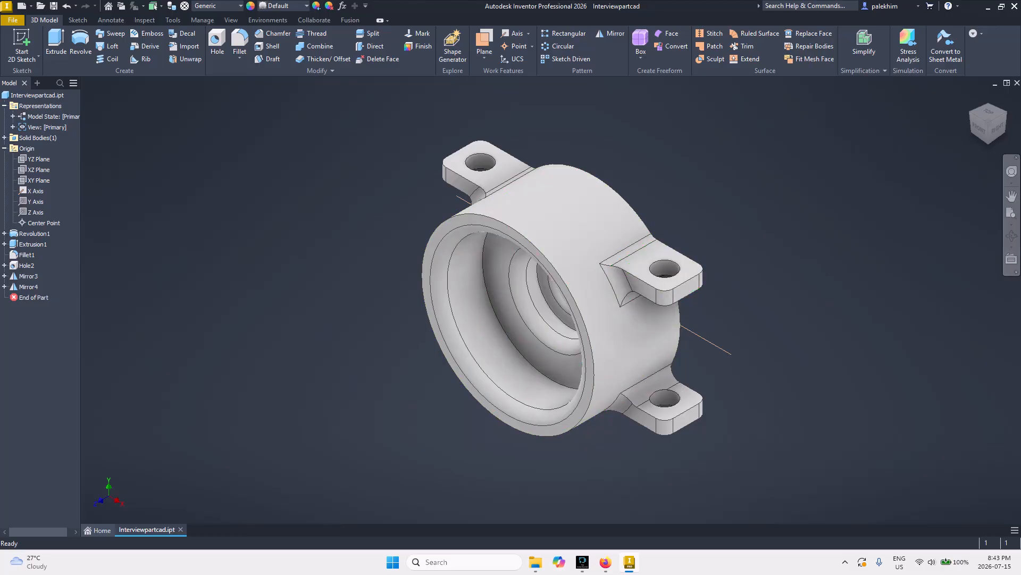
left_click(606, 562)
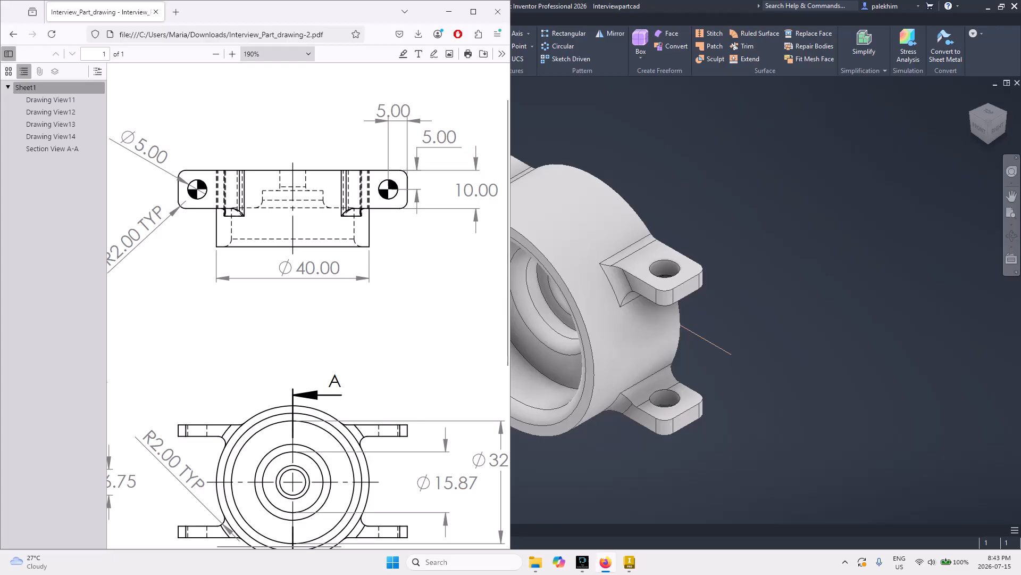
left_click(988, 112)
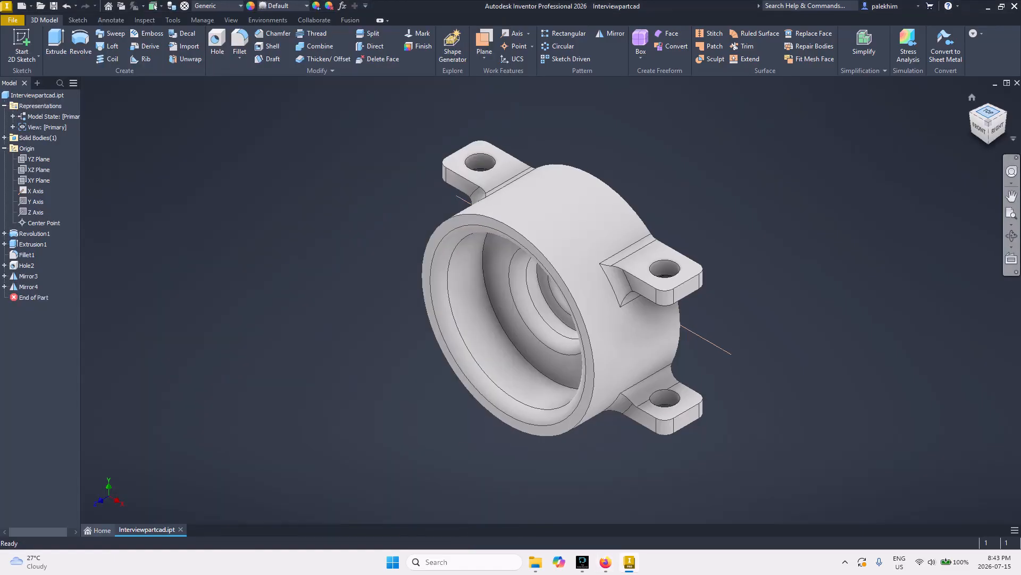
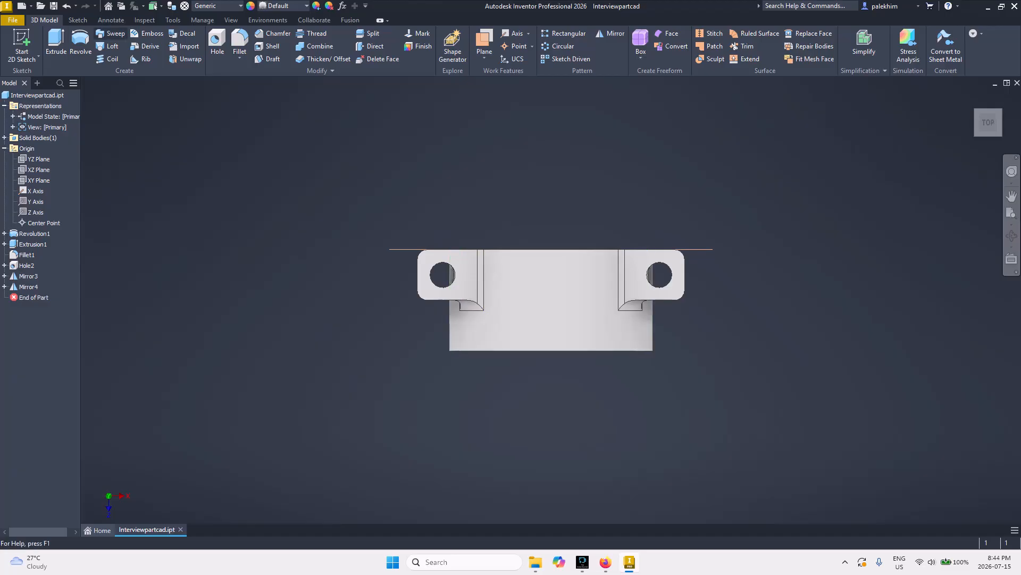
left_click(173, 20)
left_click(19, 42)
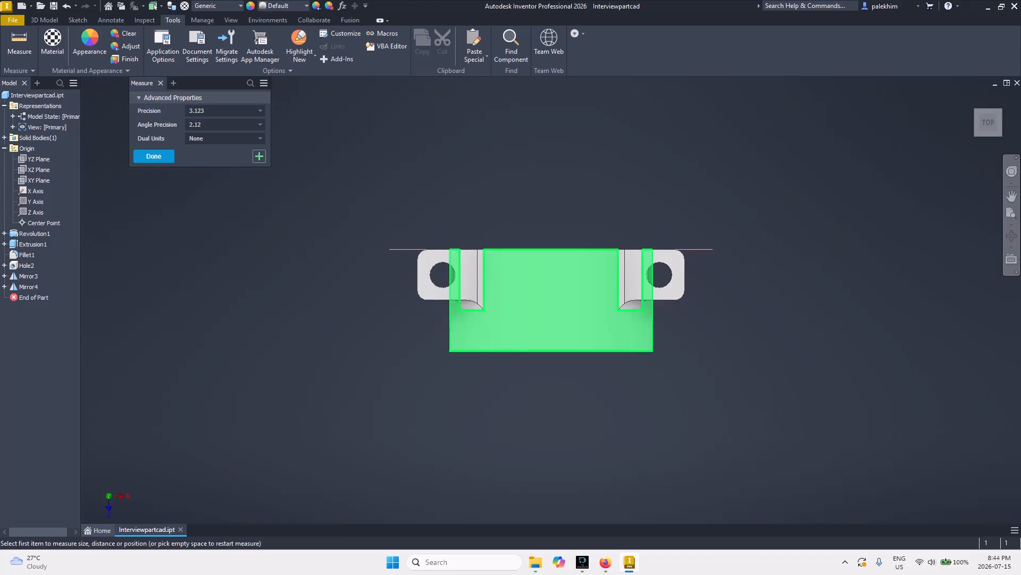
scroll(588, 299, "up", 5)
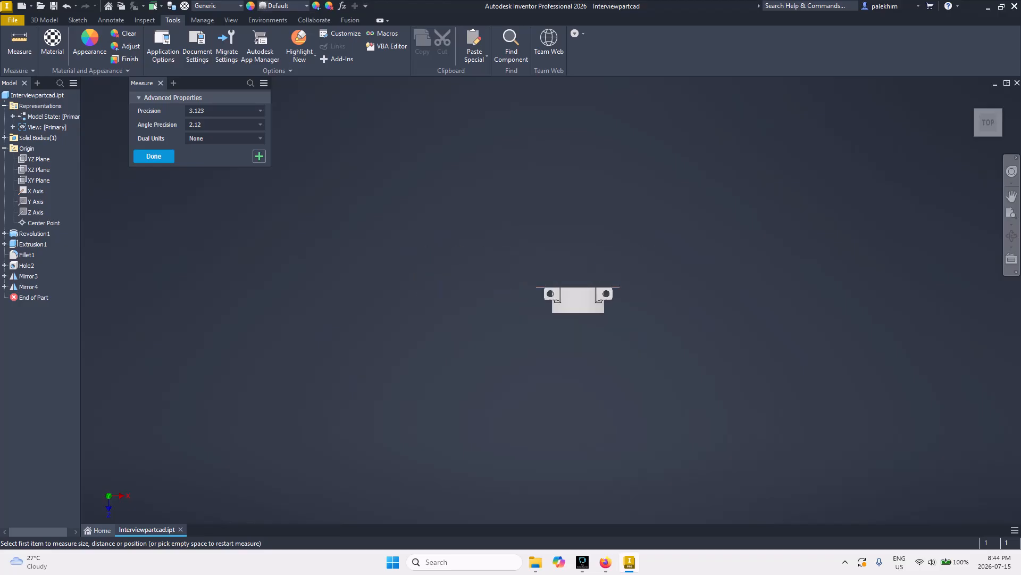
scroll(588, 299, "down", 9)
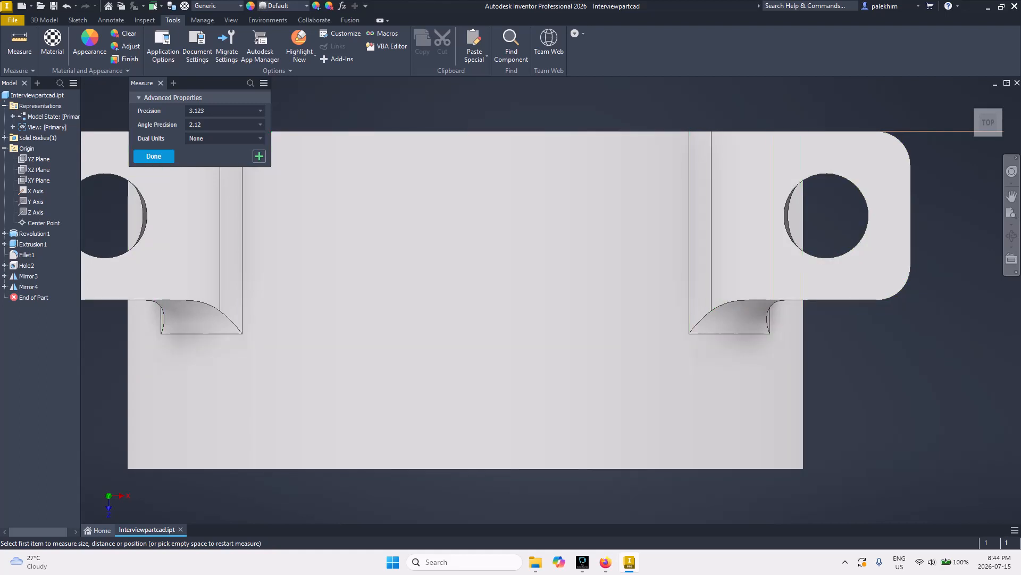
left_click(154, 156)
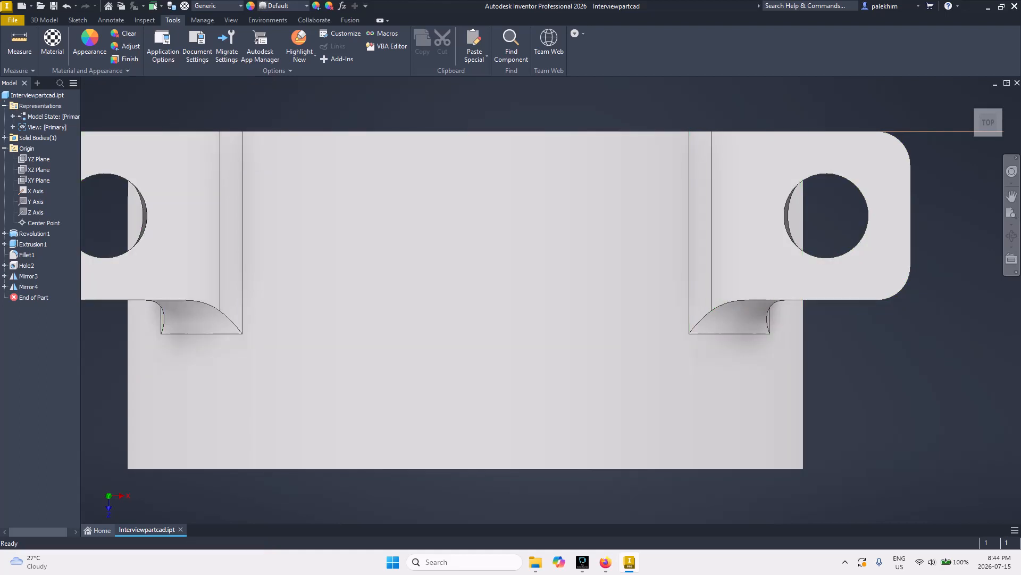
- Edit Extrusion1's Sketch2 and draw a vertical line about 15.8 mm long upward from the circle's lug-side quadrant point, crossing the lug profile
left_click(5, 244)
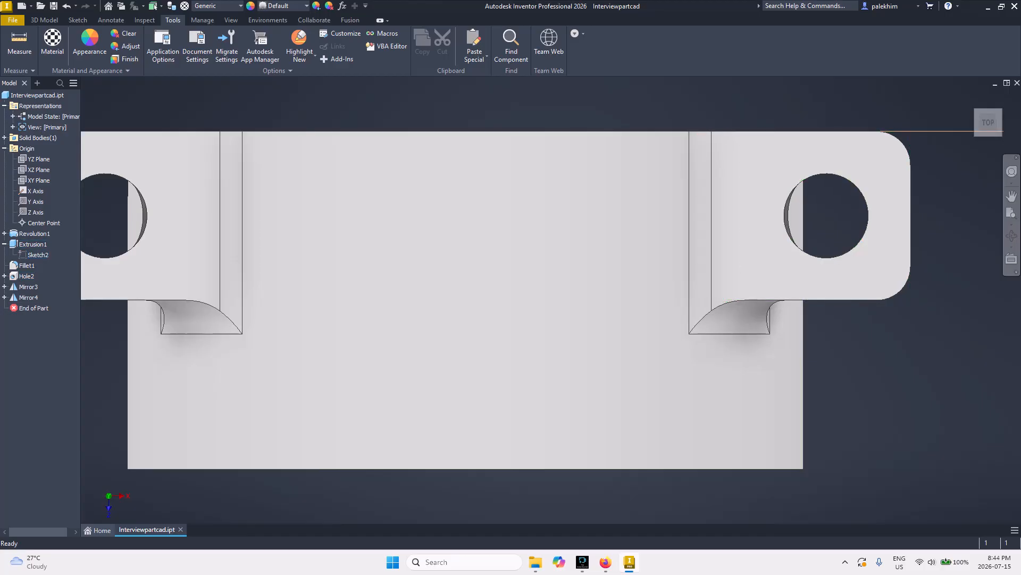
double_click(38, 255)
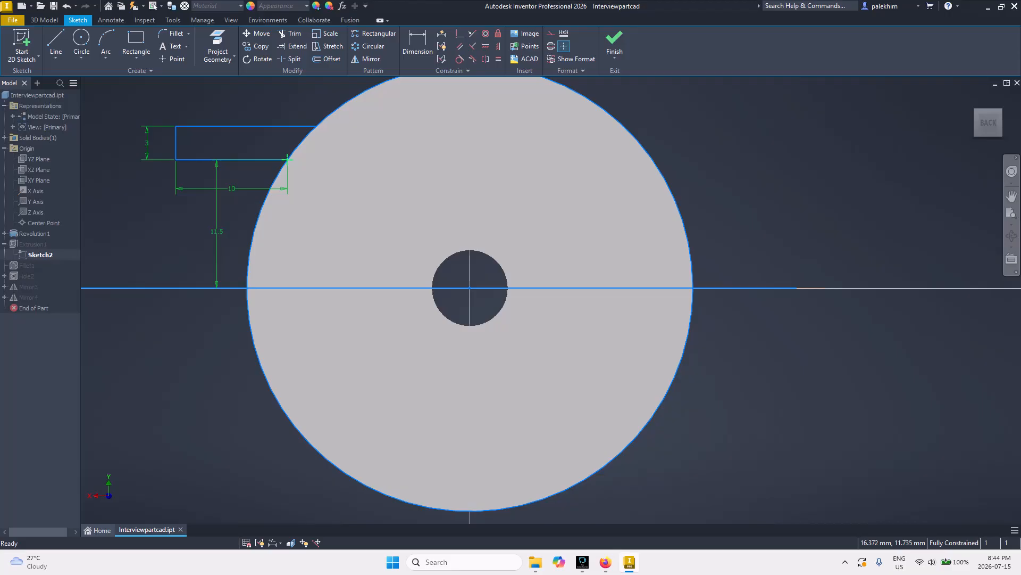
mouse_move(287, 158)
left_click(56, 42)
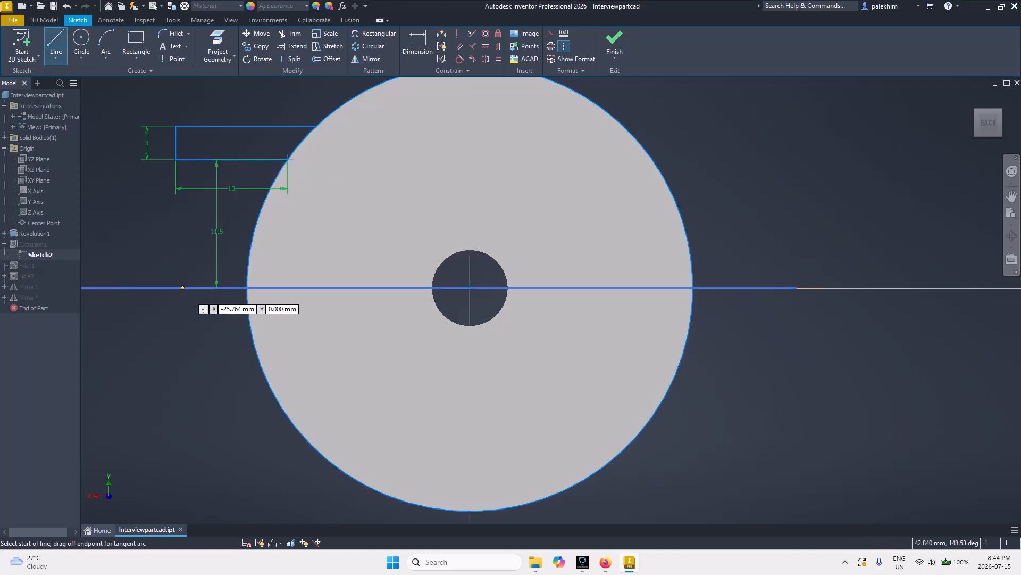
left_click(246, 288)
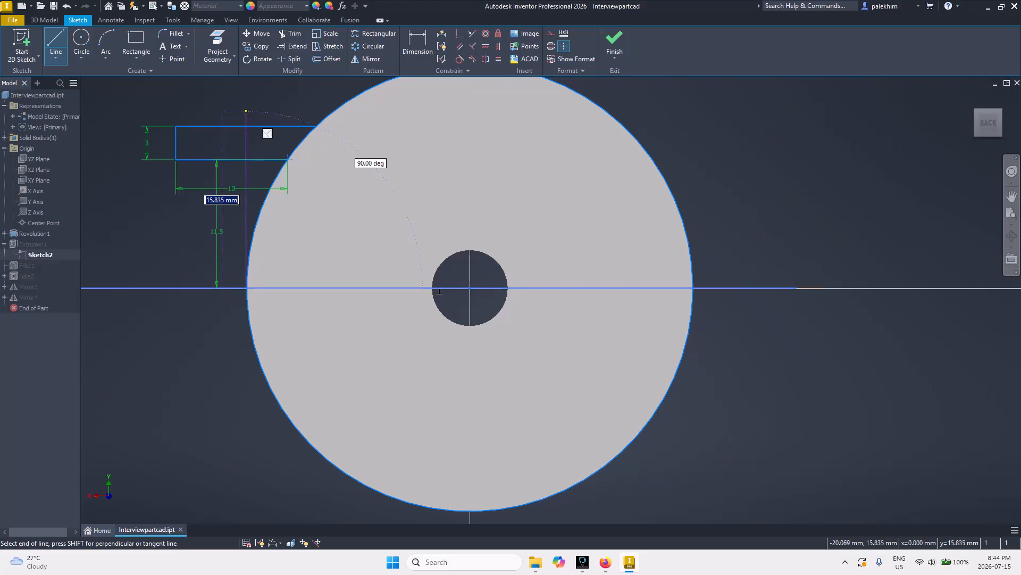
left_click(245, 111)
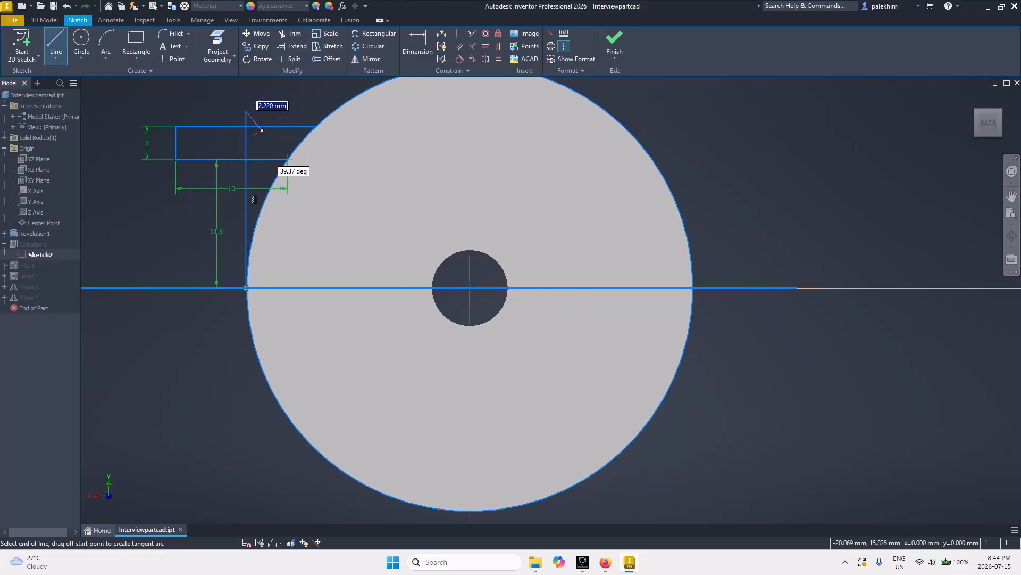
key("Escape")
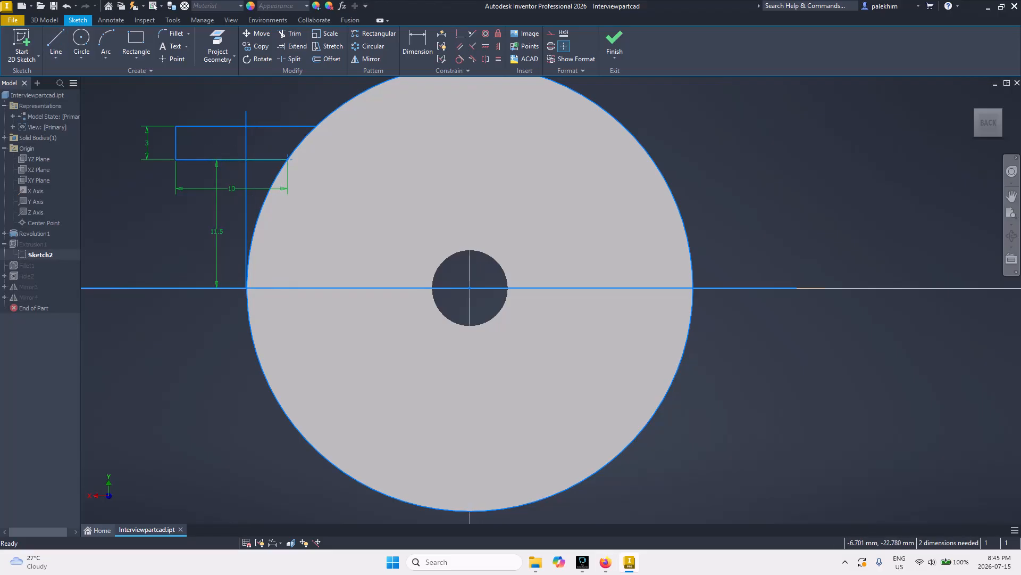
- Check the lug dimensions in the PDF, and delete the 11.5 mm dimension and the lug profile's lower and outer edge lines
left_click(605, 562)
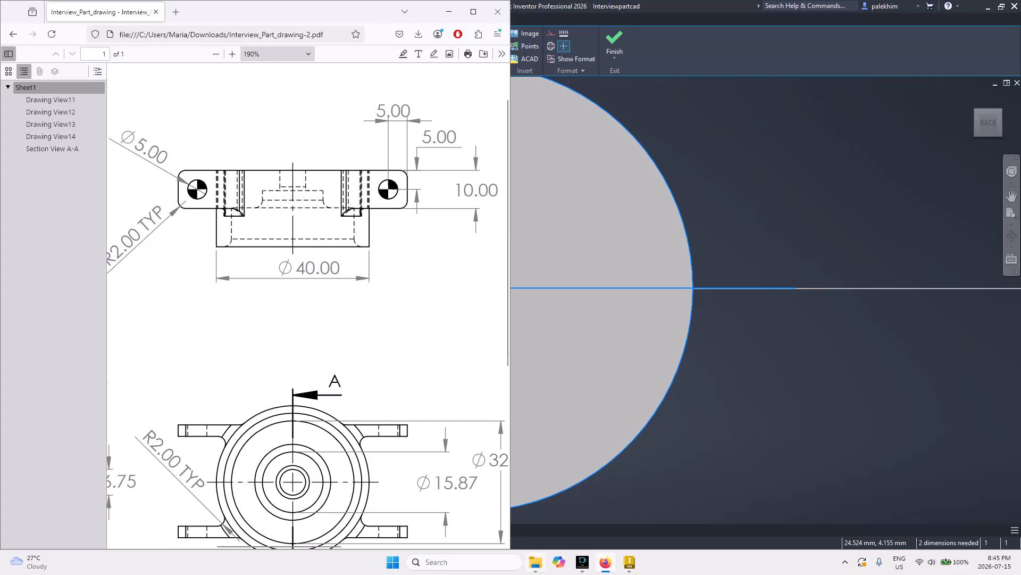
left_click(630, 562)
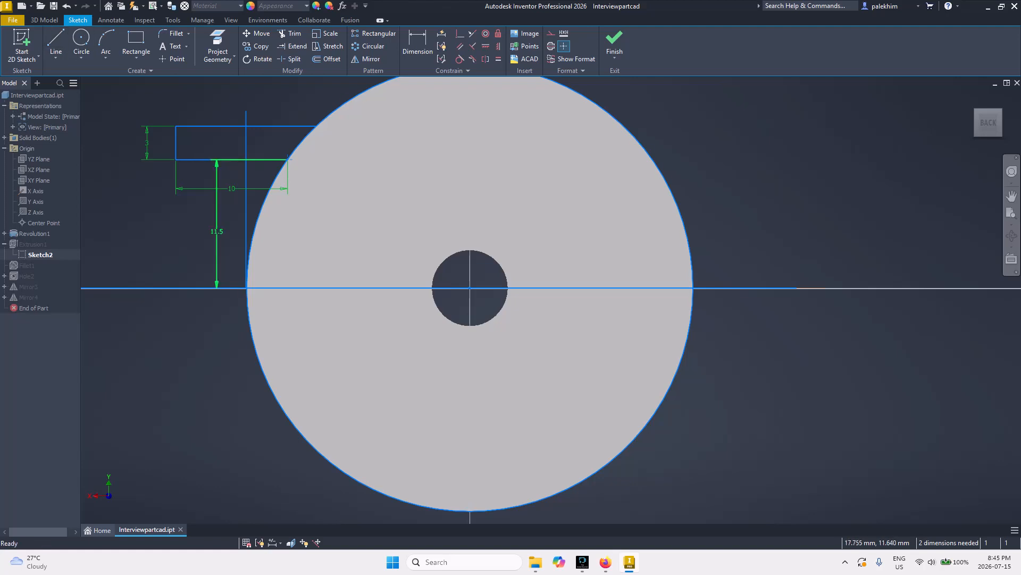
right_click(271, 159)
left_click(189, 159)
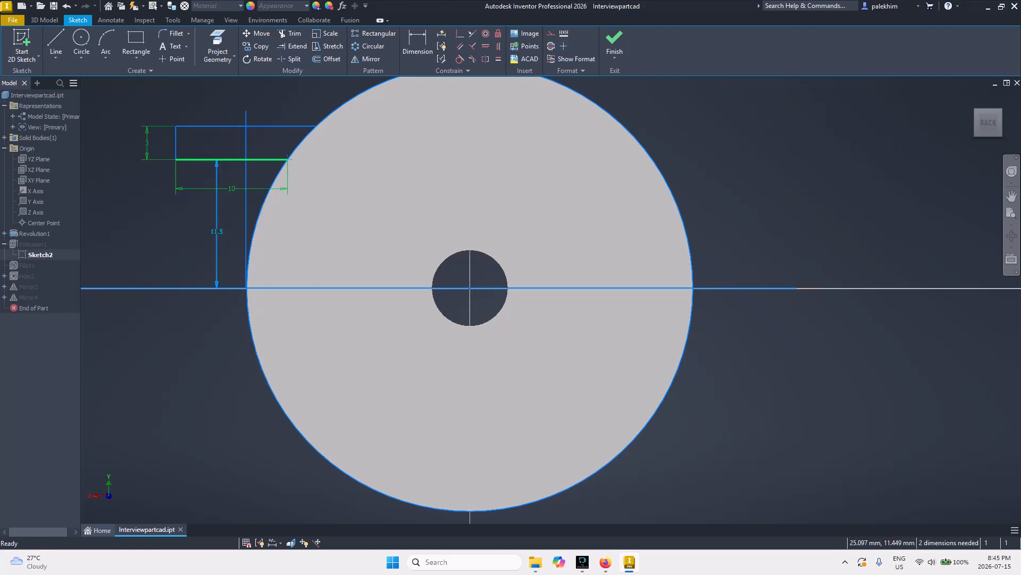
right_click(189, 159)
left_click(193, 128)
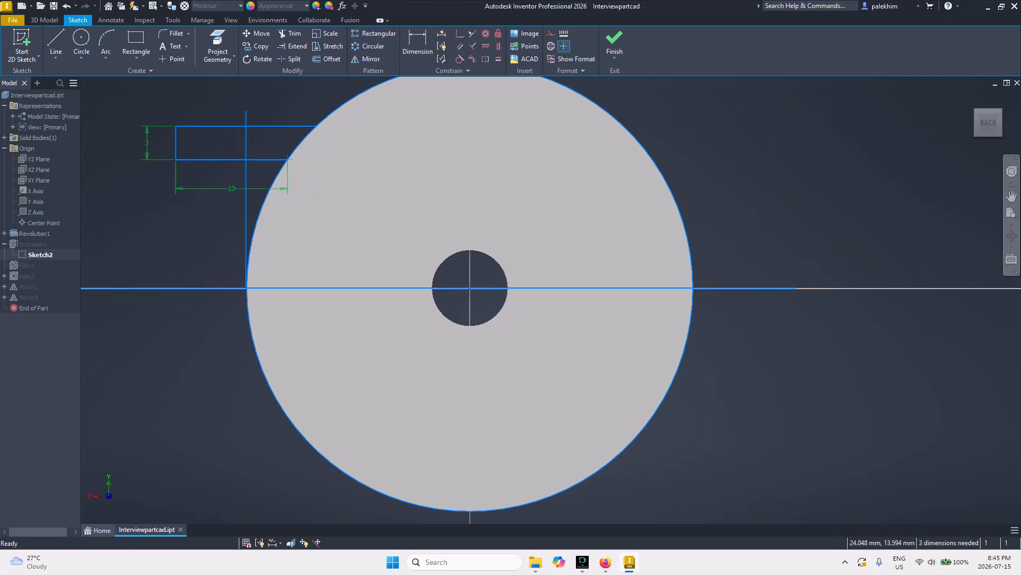
right_click(198, 160)
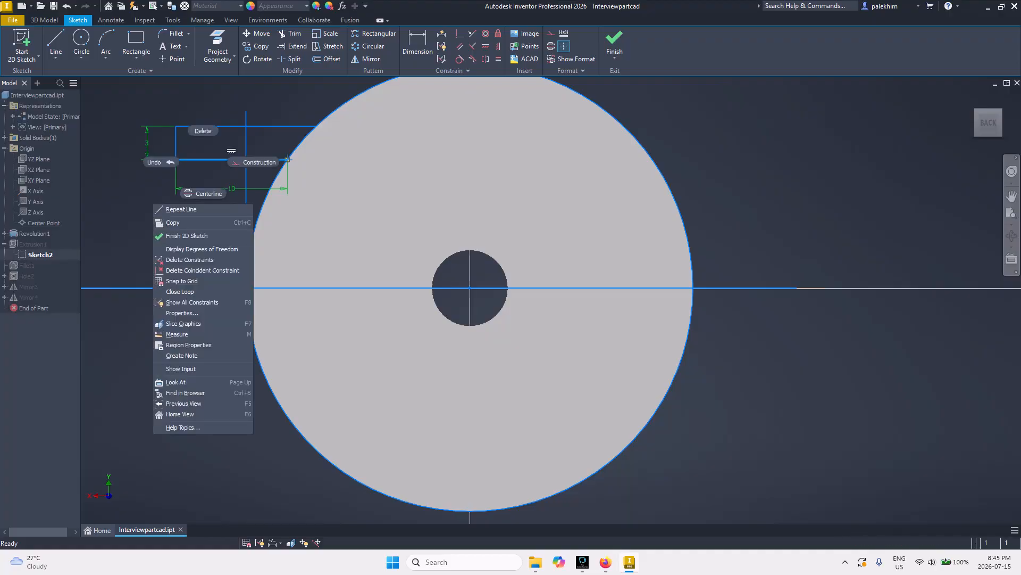
left_click(201, 129)
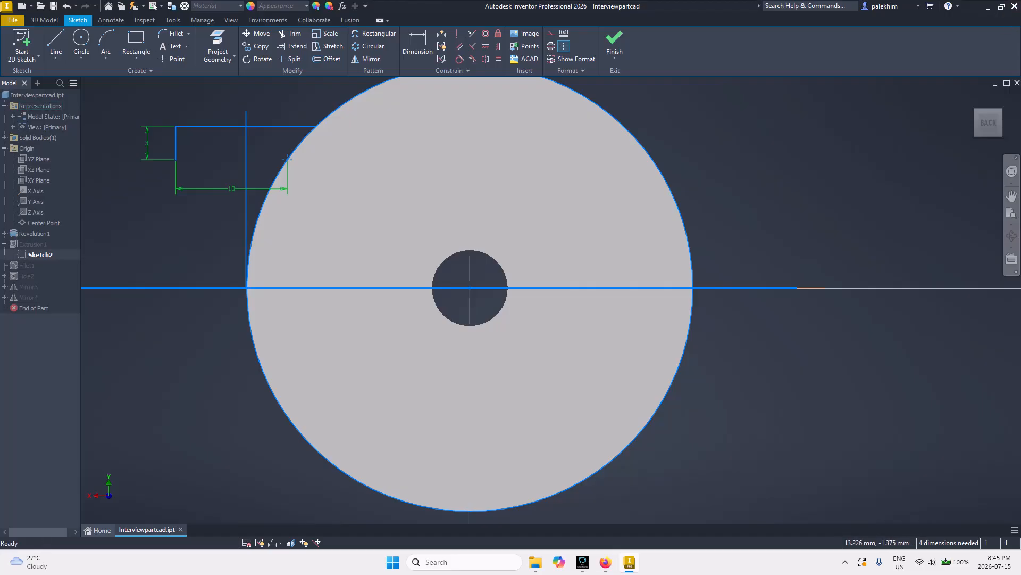
right_click(184, 143)
left_click(174, 107)
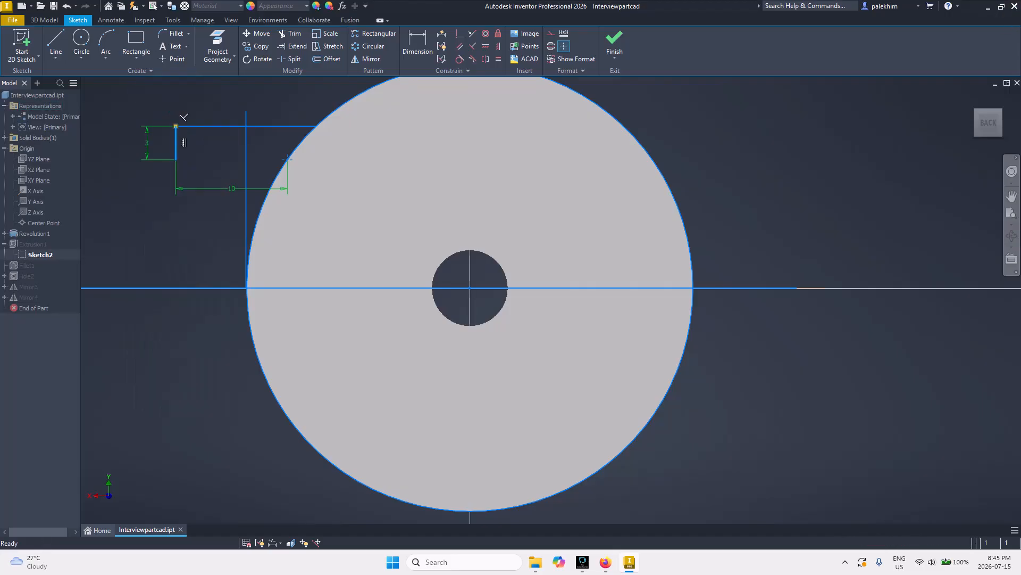
- Draw the lug's 13.705 mm horizontal lower edge outward from the circle and a 3 mm vertical outer edge up from its end
key("l")
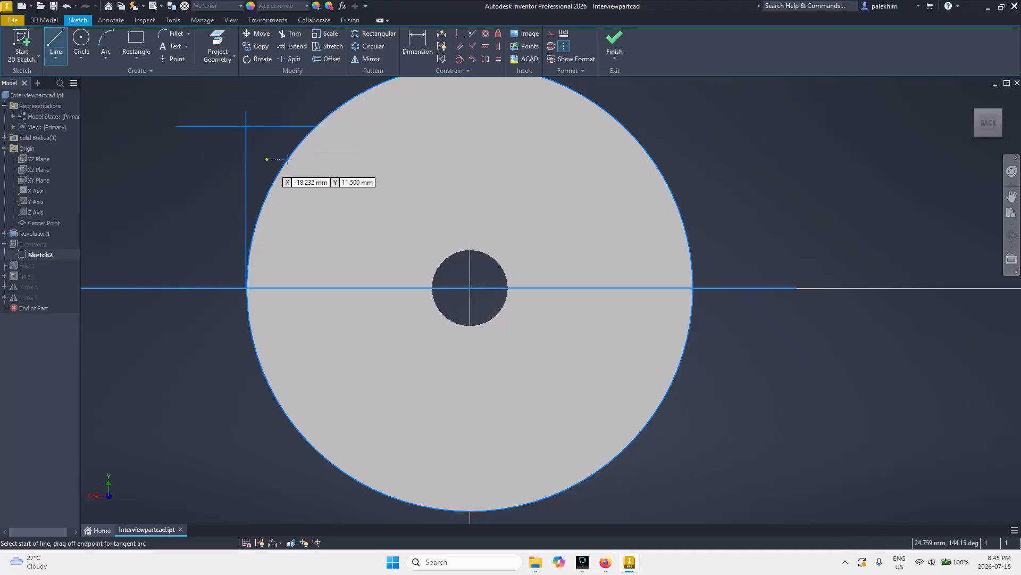
left_click(287, 159)
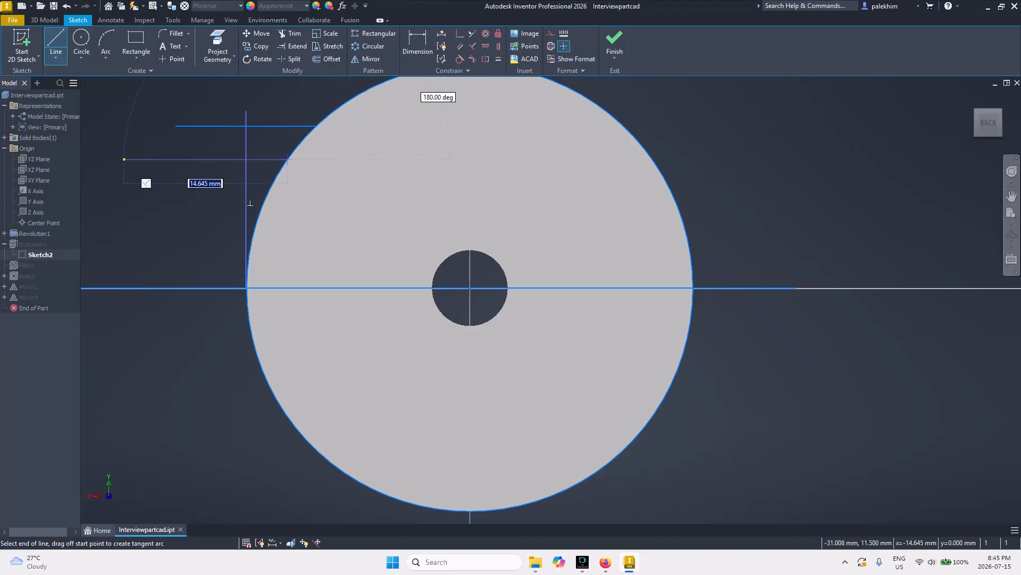
type("13.705")
key("Return")
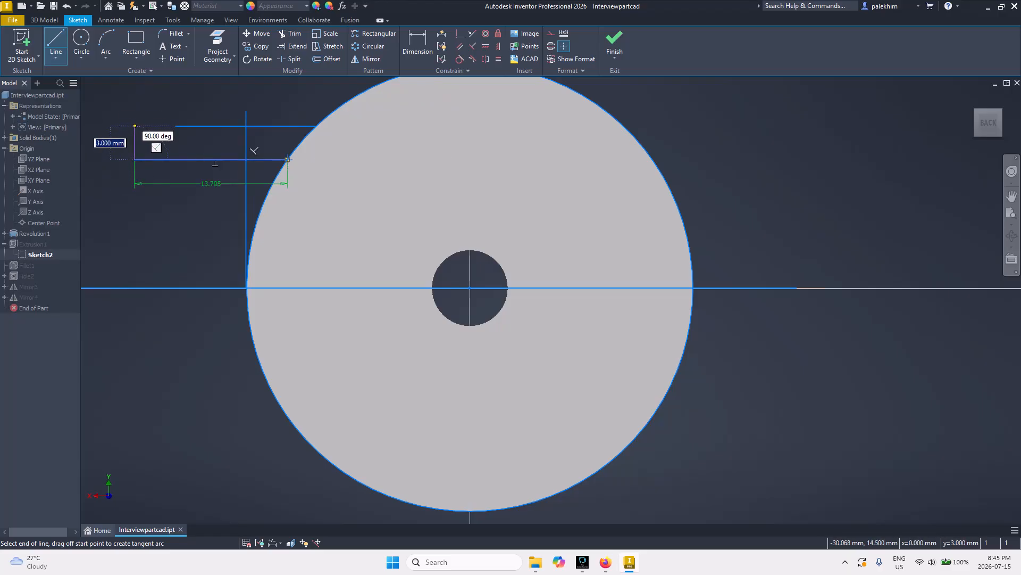
left_click(135, 126)
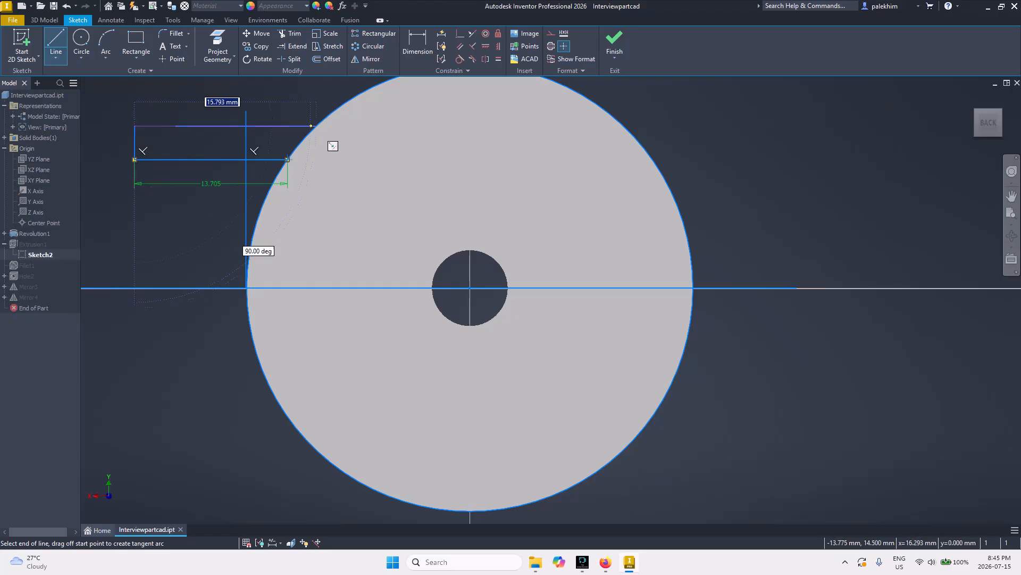
key("Escape")
- Replace the old upper lug edge with a line from the new outer edge to the circle, and finish Sketch2, accepting the update errors
right_click(255, 125)
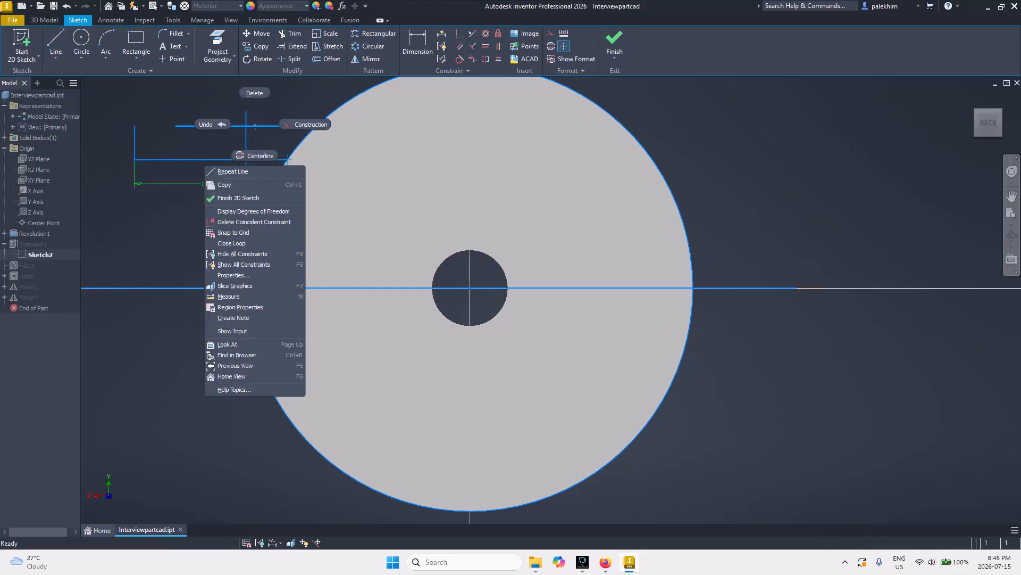
left_click(254, 93)
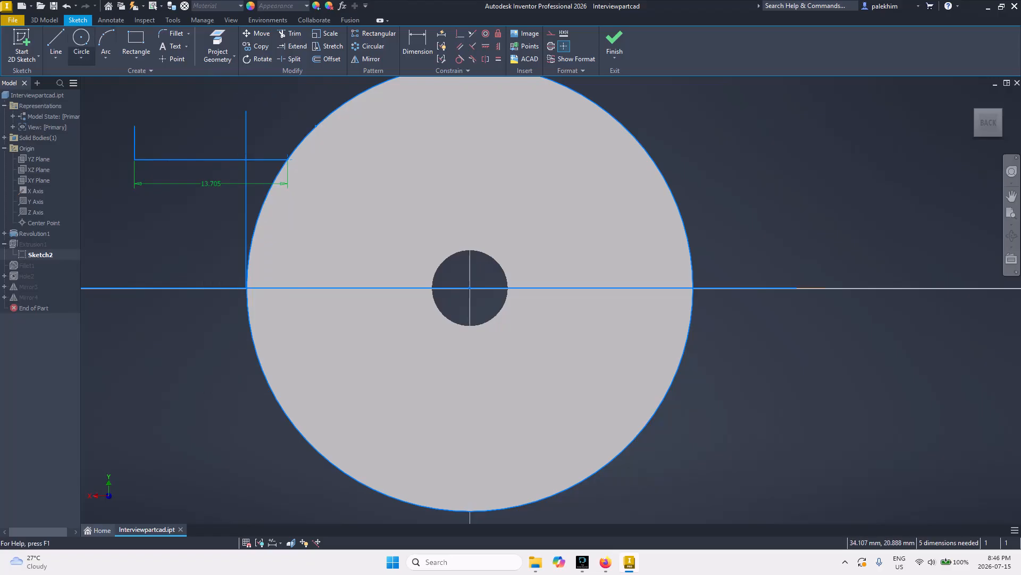
left_click(56, 45)
left_click(134, 126)
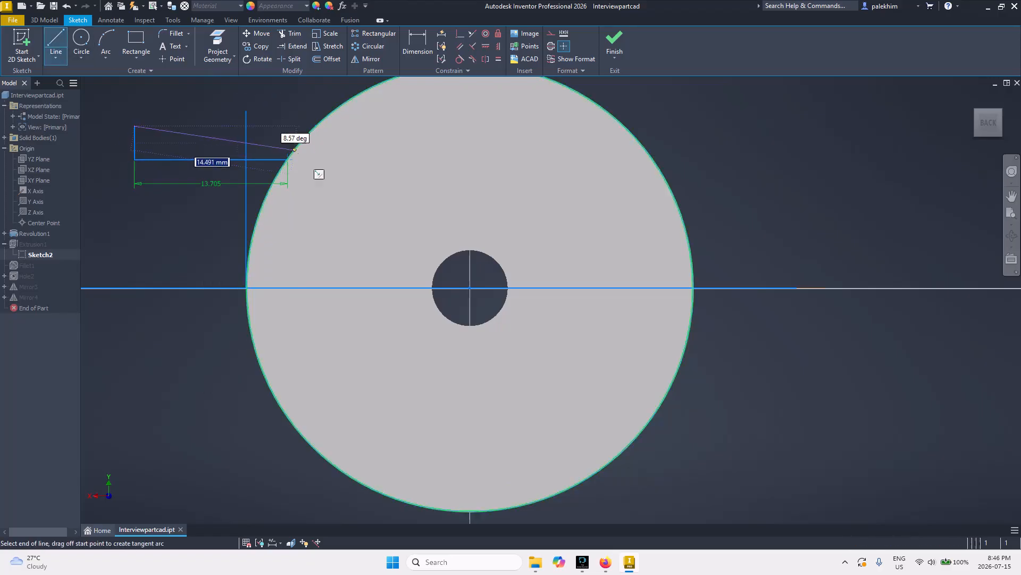
left_click(316, 126)
key("Escape")
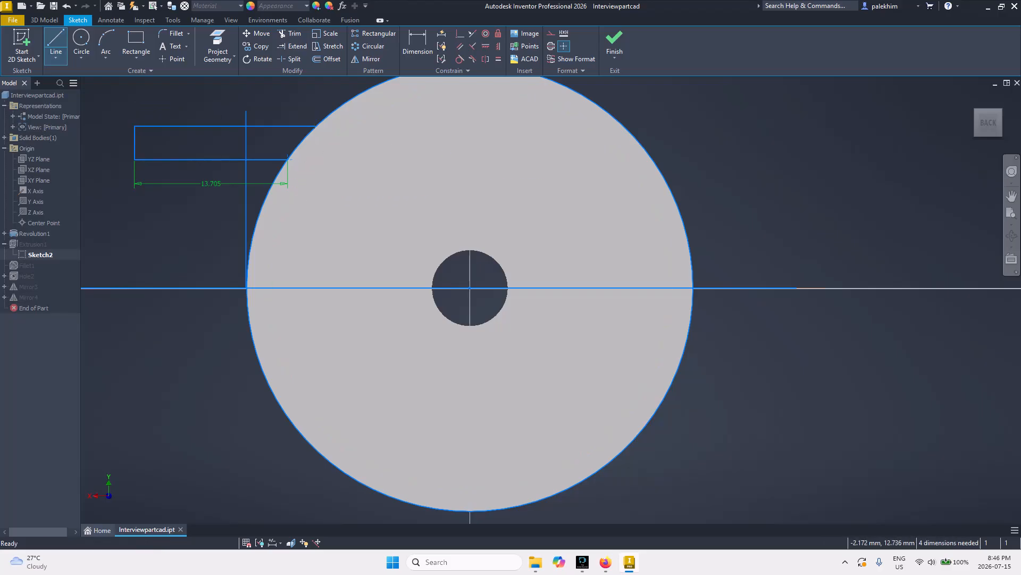
left_click(614, 42)
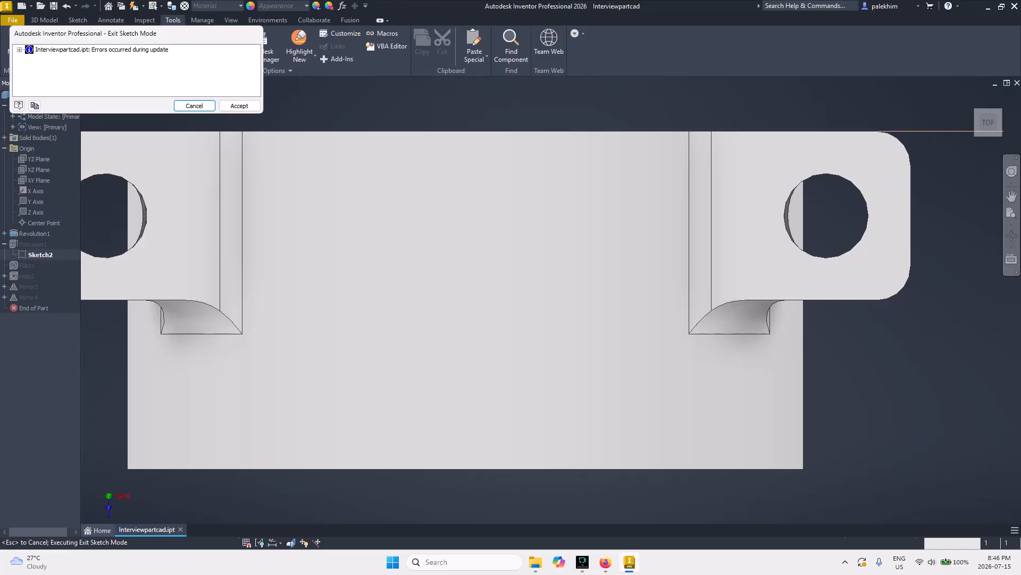
left_click(240, 105)
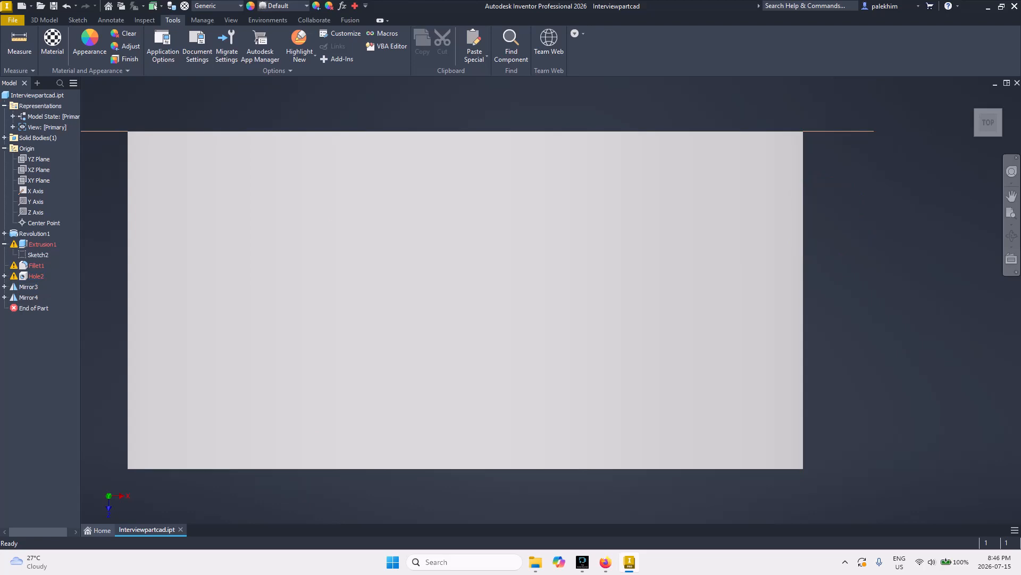
- Reopen Sketch2, look at the redrawn lug profile in isometric view, and finish the sketch again
double_click(38, 255)
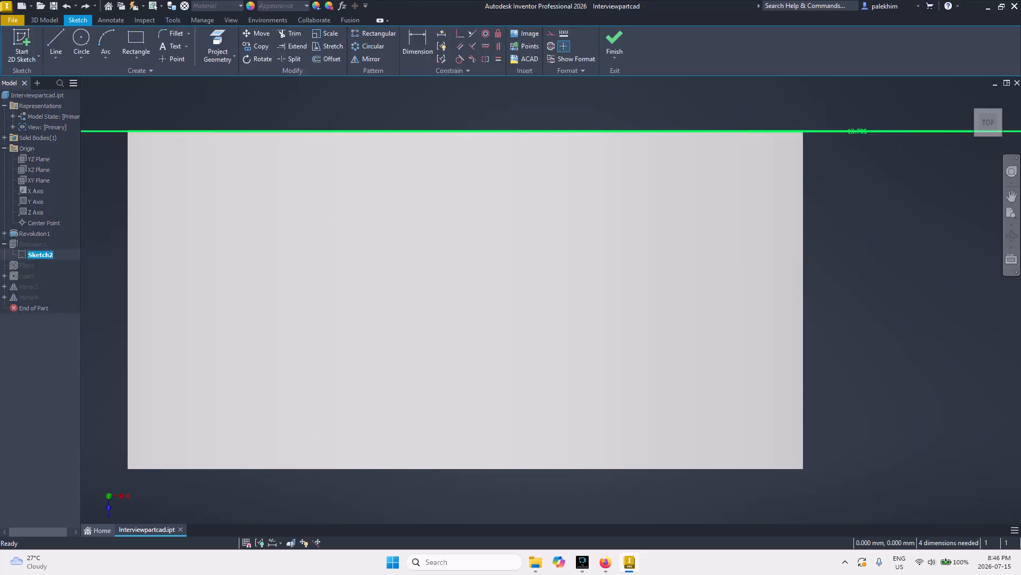
scroll(652, 277, "up", 8)
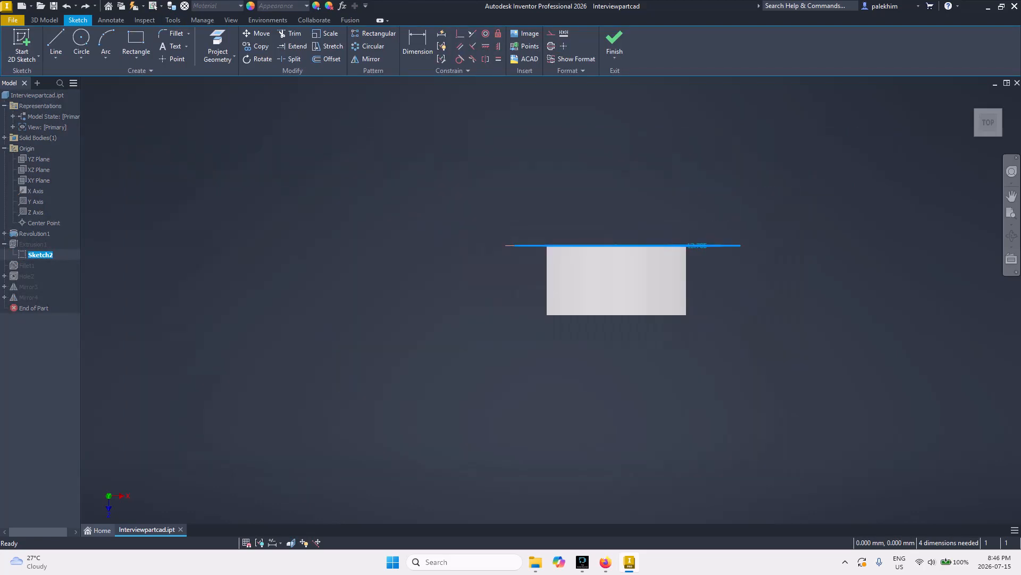
scroll(652, 277, "down", 1)
key("Escape")
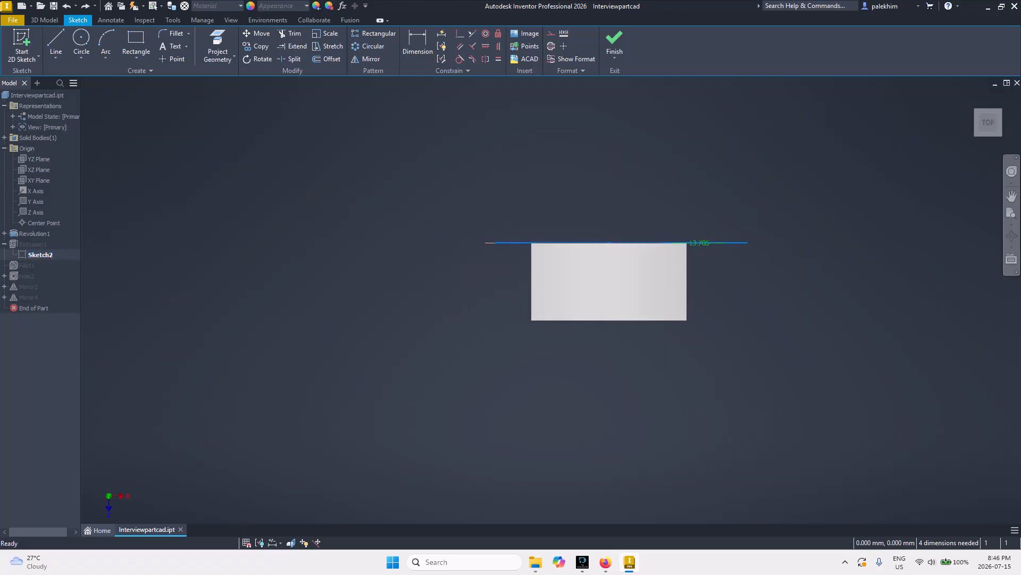
left_click(40, 255)
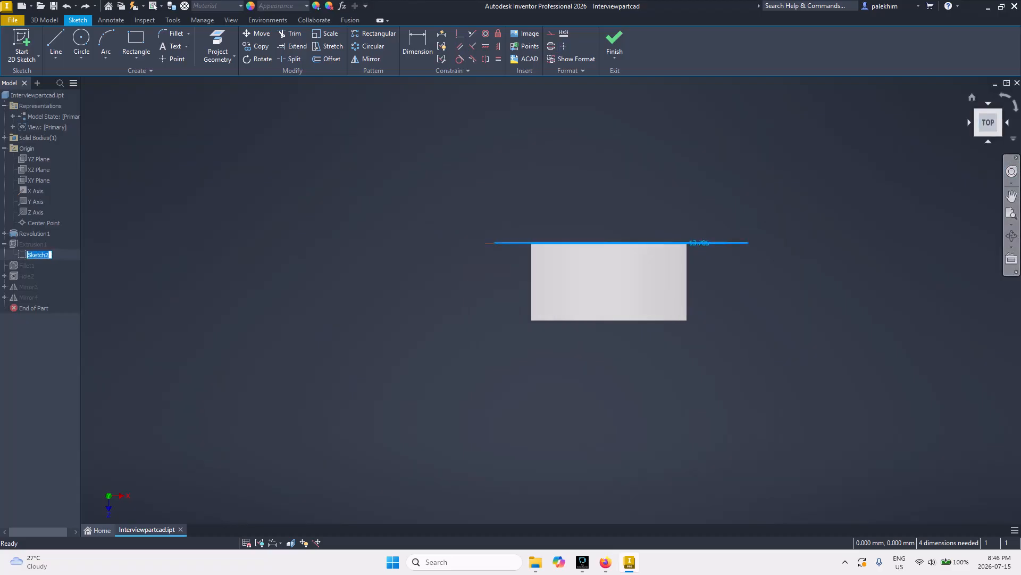
left_click_drag(988, 124, 987, 119)
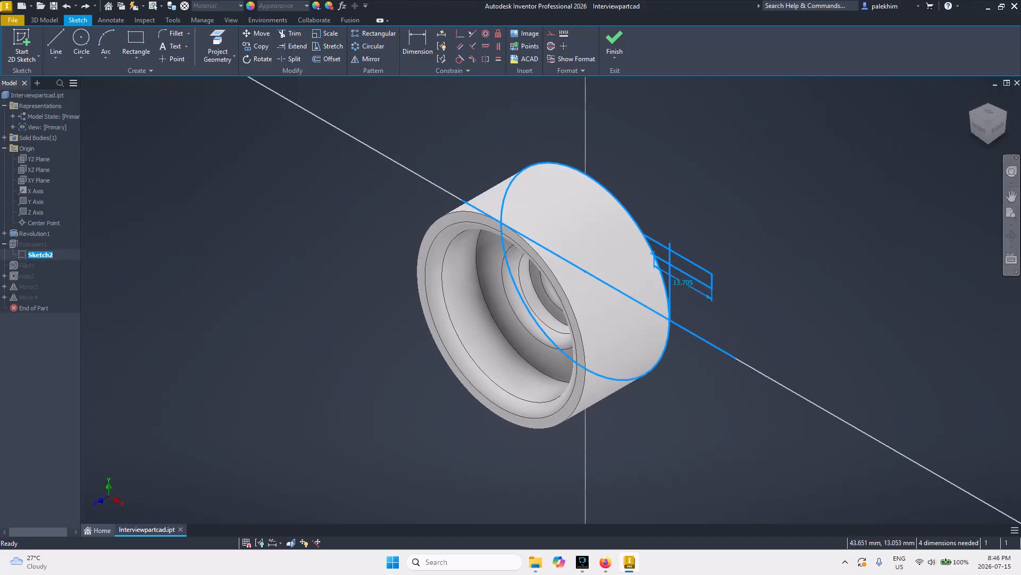
left_click(100, 264)
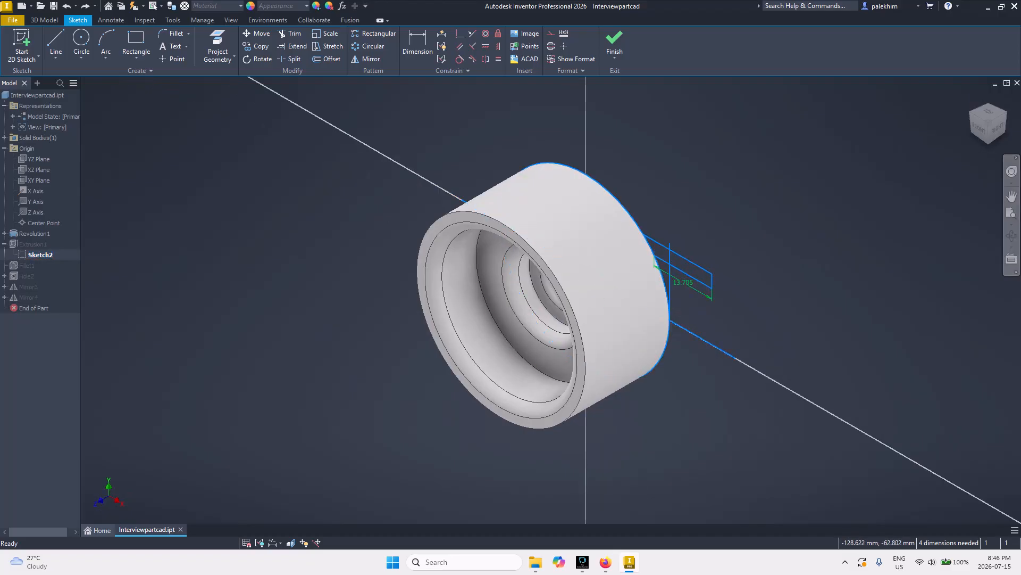
left_click(614, 45)
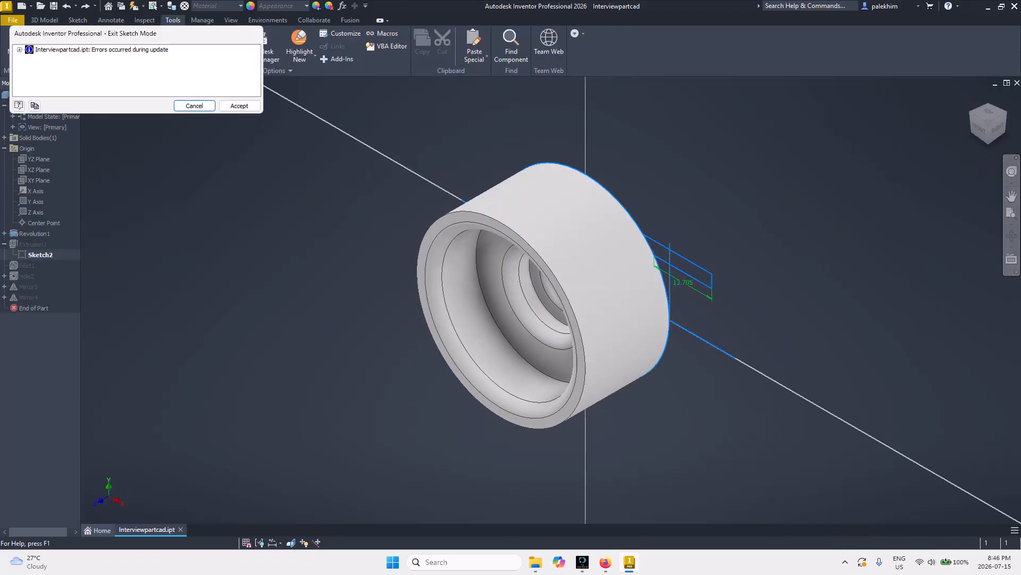
left_click(239, 106)
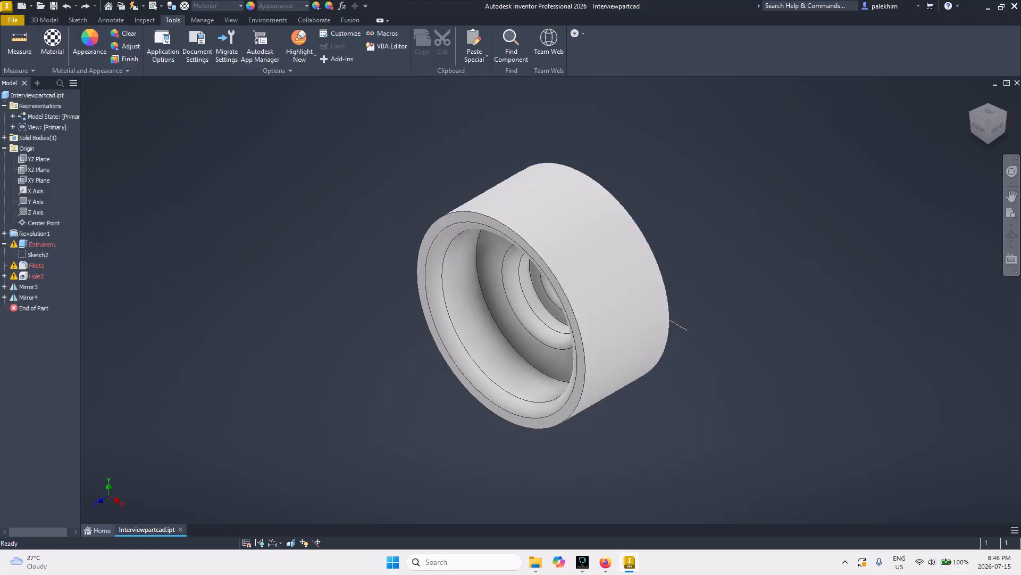
double_click(38, 254)
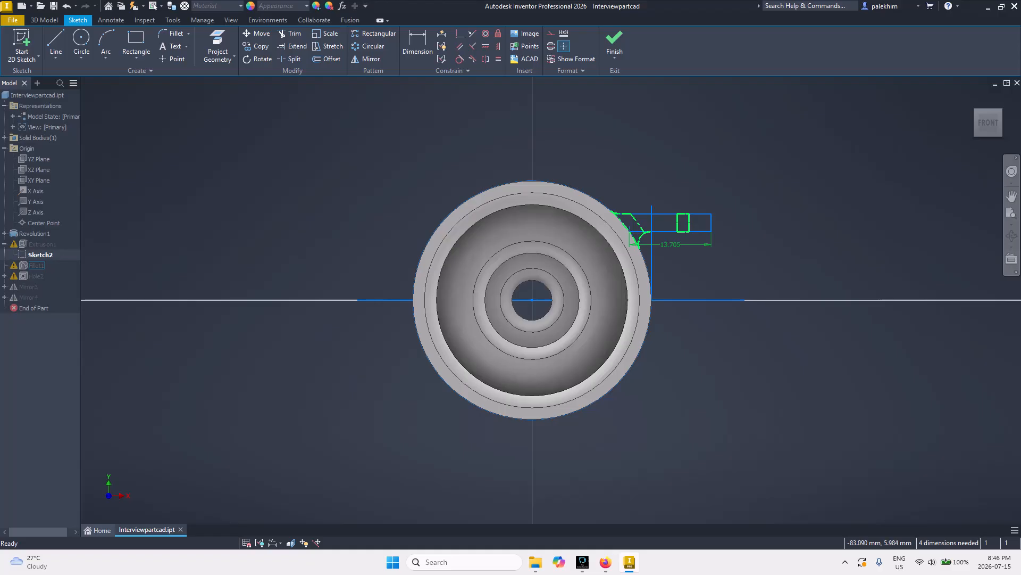
right_click(37, 265)
left_click(45, 280)
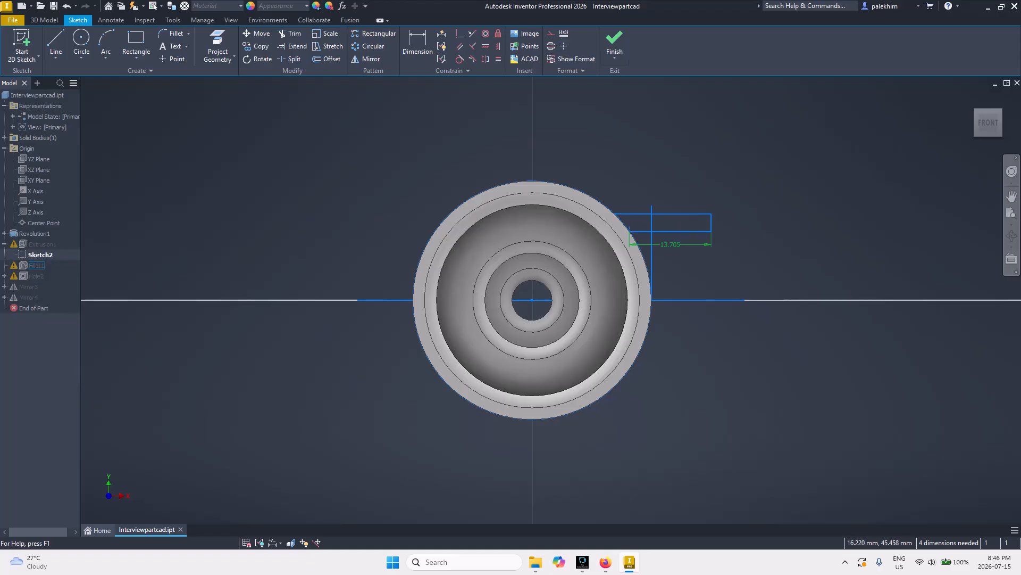
left_click(614, 43)
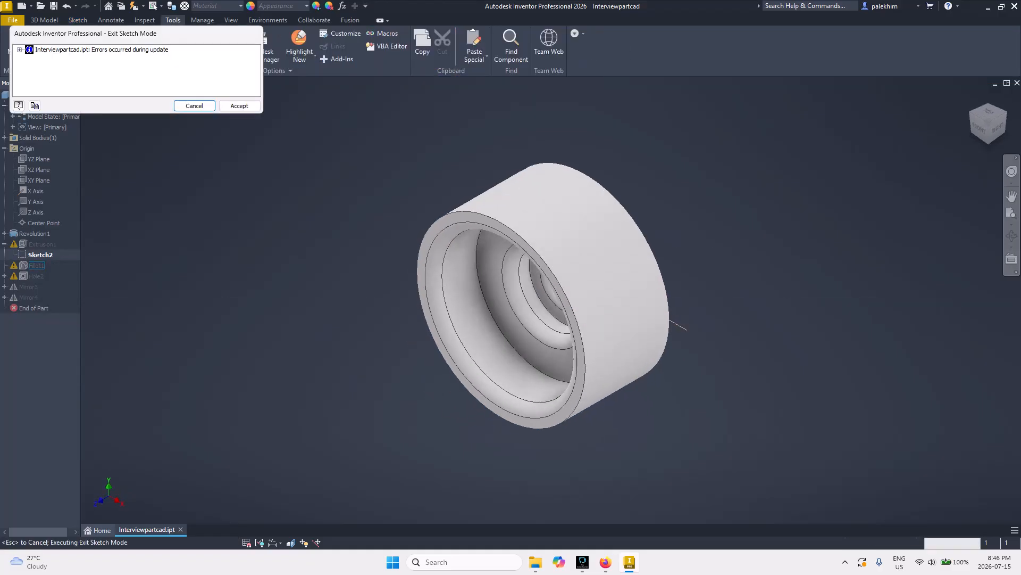
left_click(195, 106)
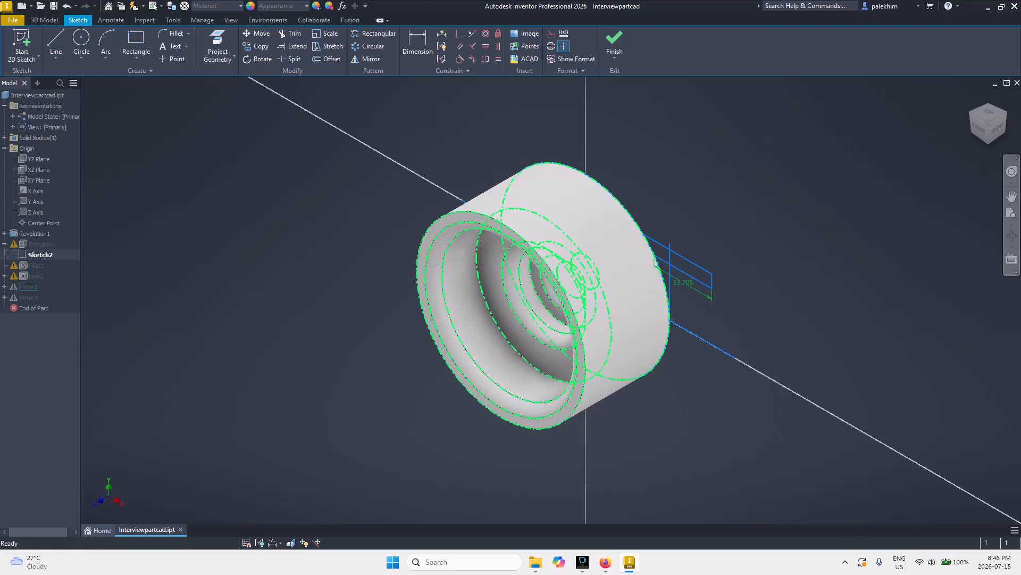
right_click(36, 264)
left_click(64, 272)
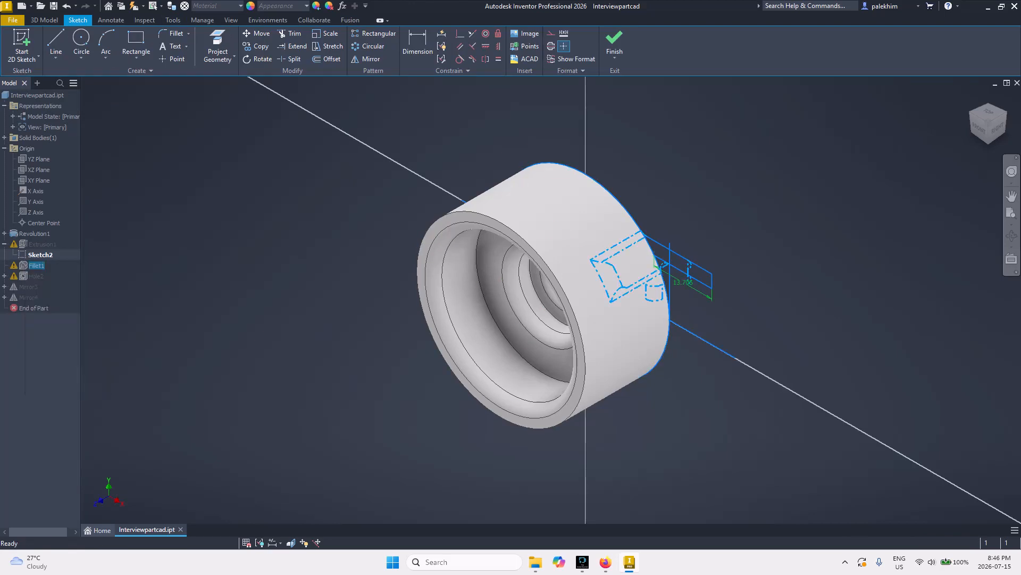
left_click(240, 105)
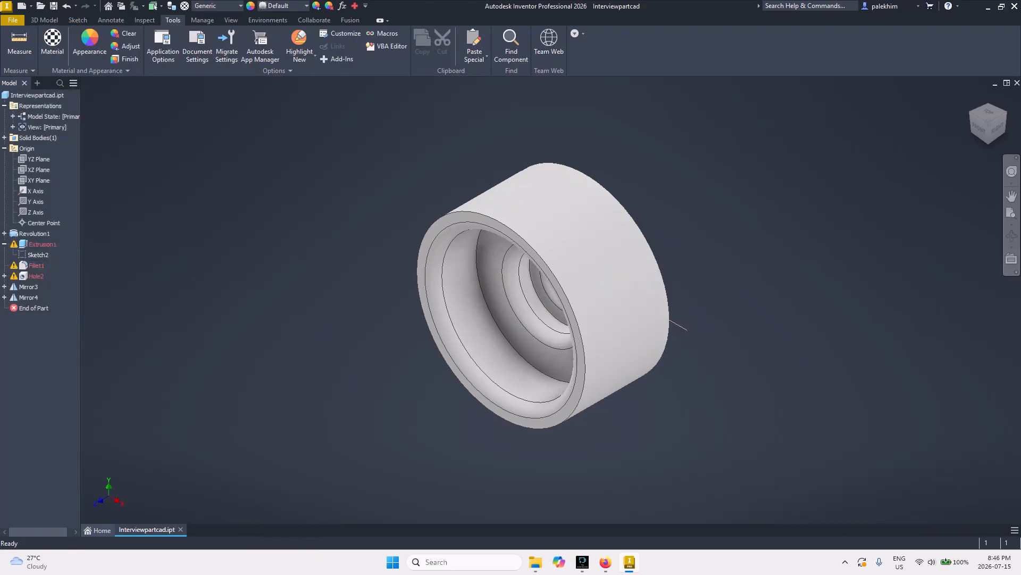
- Delete Fillet1 together with Hole2, and delete the Mirror3 and Mirror4 features
right_click(30, 265)
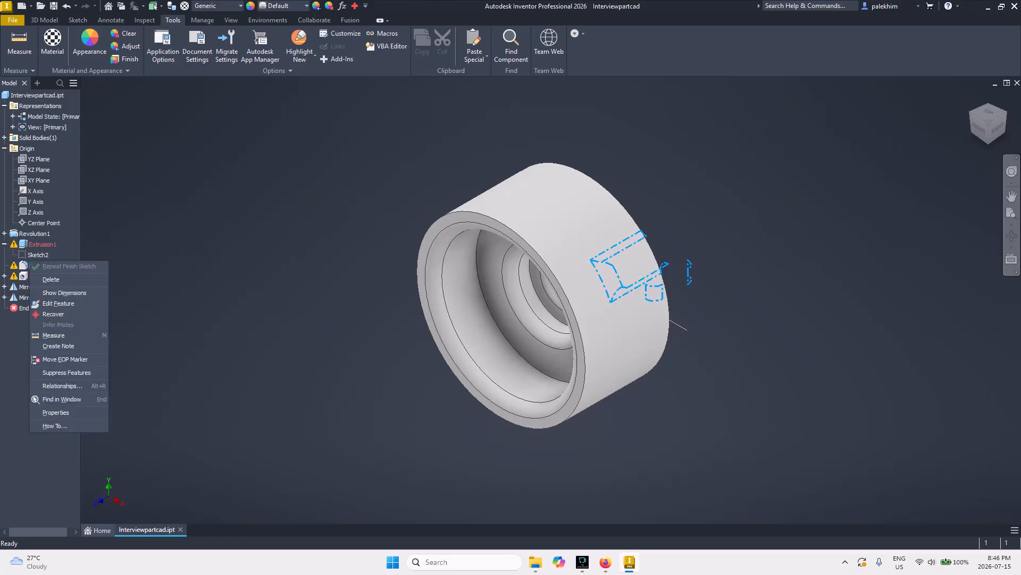
left_click(51, 280)
key("Return")
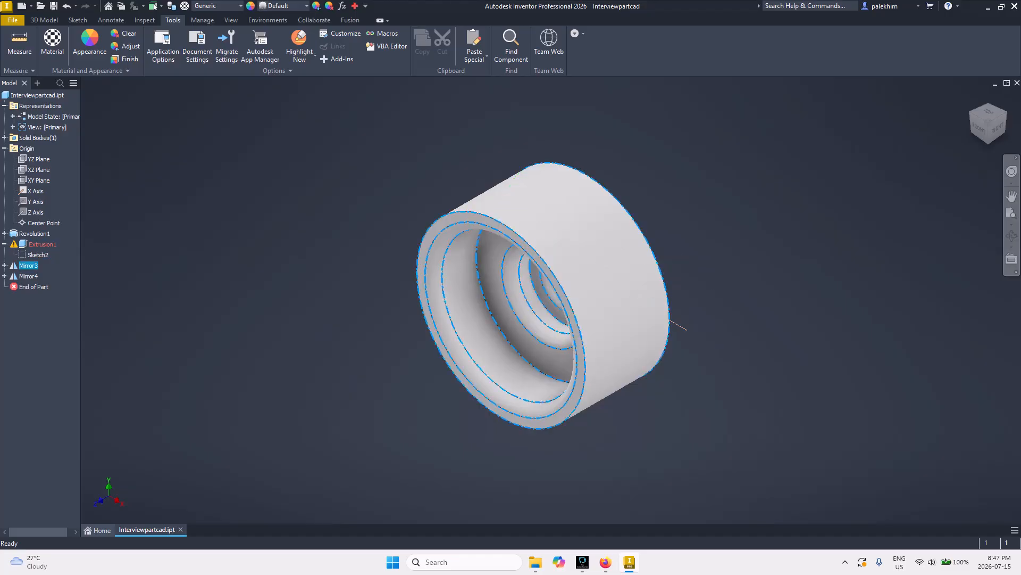
right_click(27, 265)
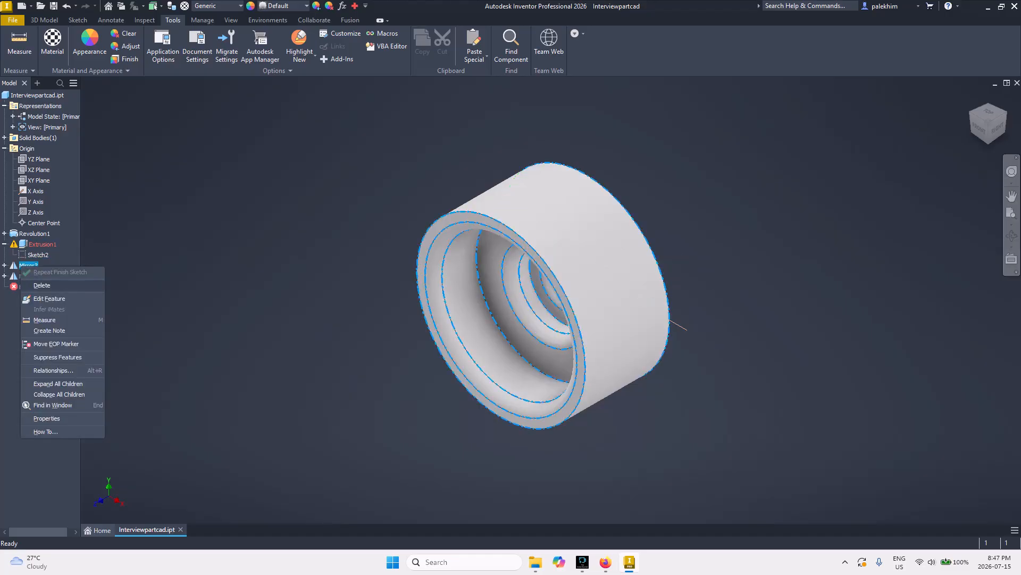
left_click(41, 285)
right_click(28, 265)
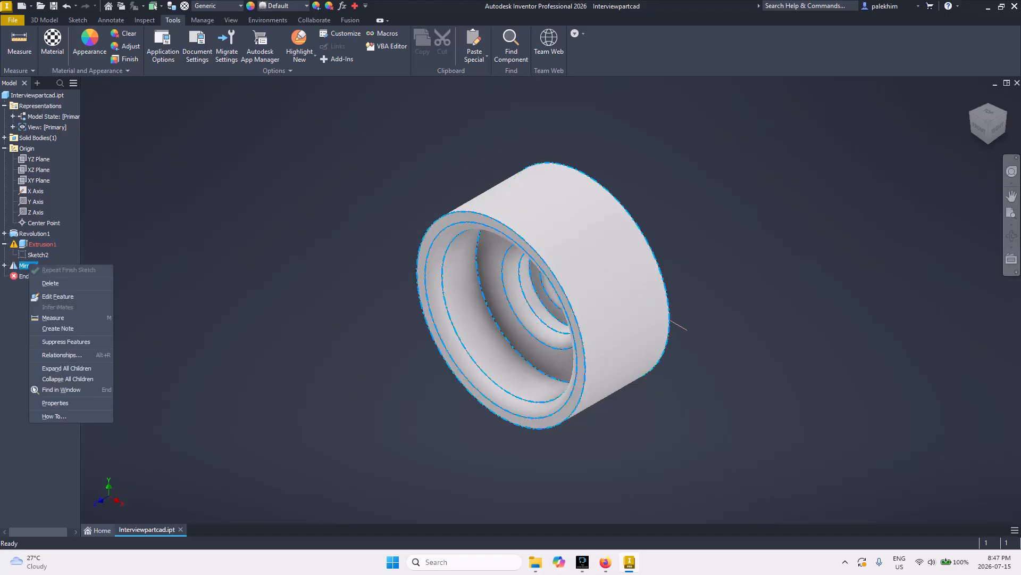
left_click(42, 285)
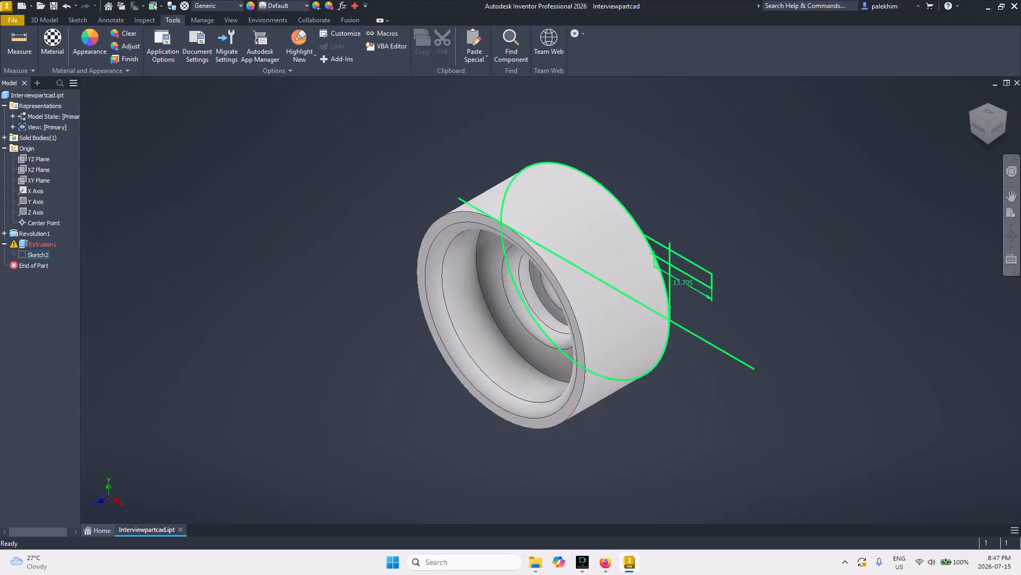
double_click(38, 255)
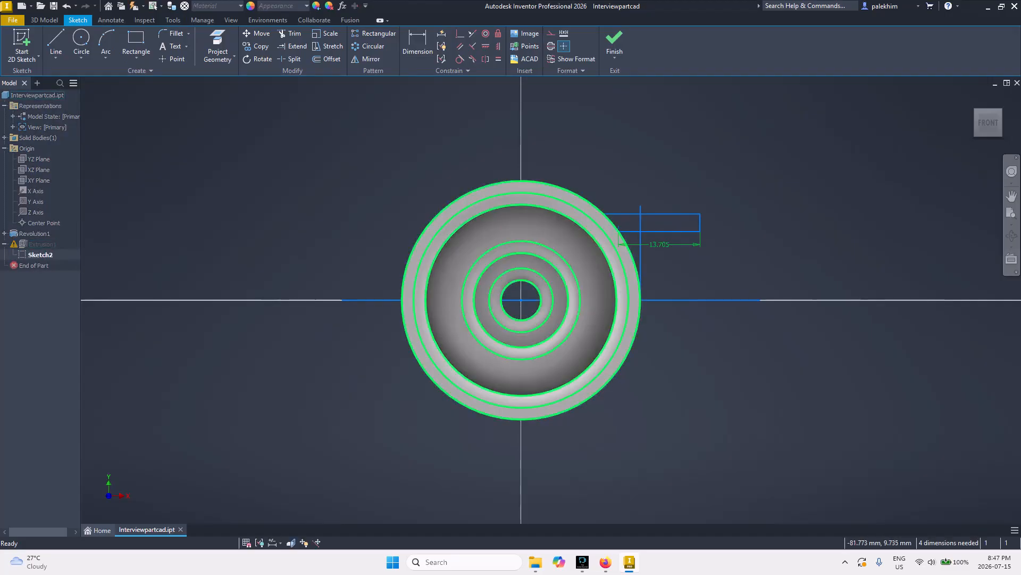
left_click(44, 20)
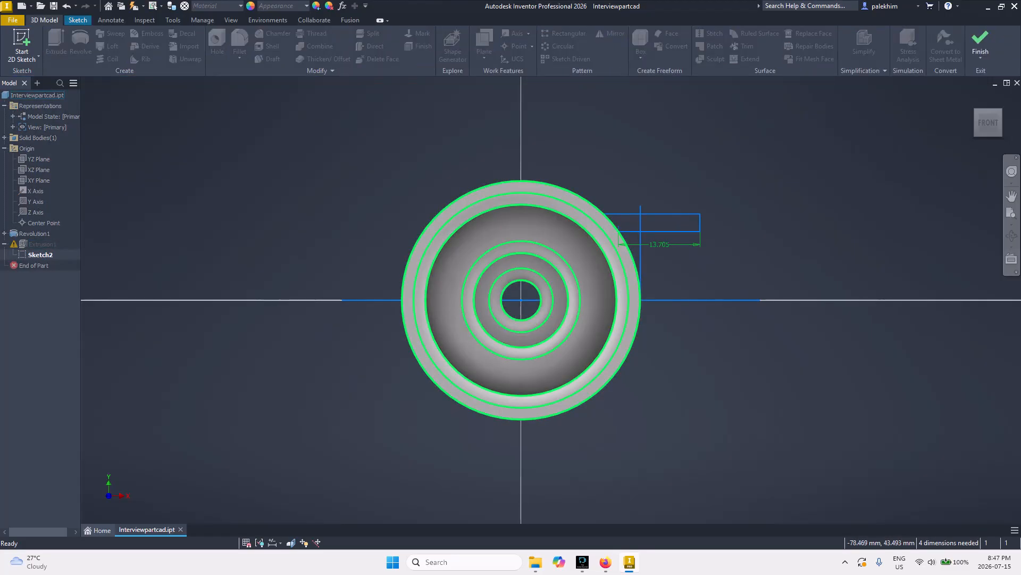
left_click(16, 244)
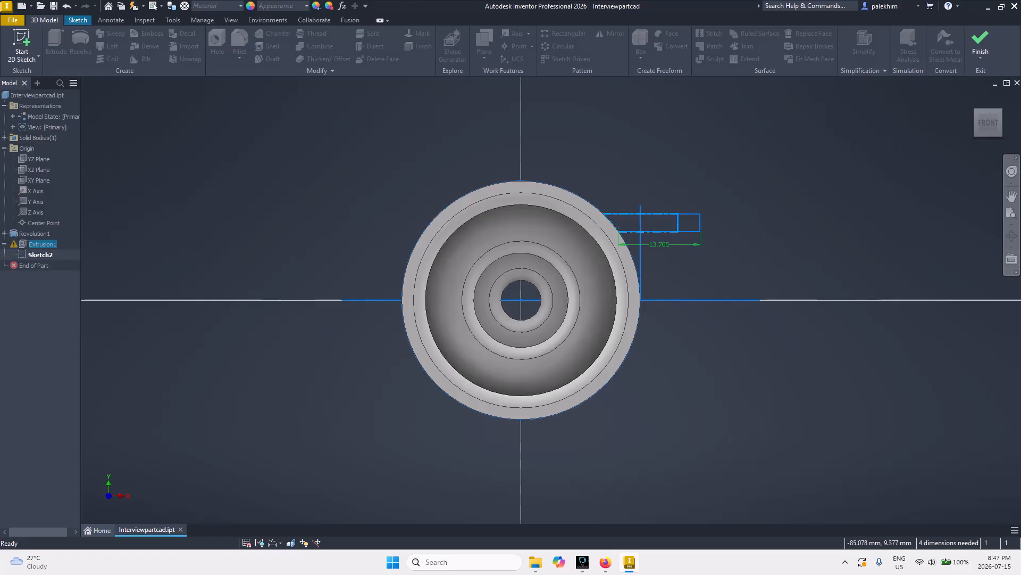
right_click(45, 244)
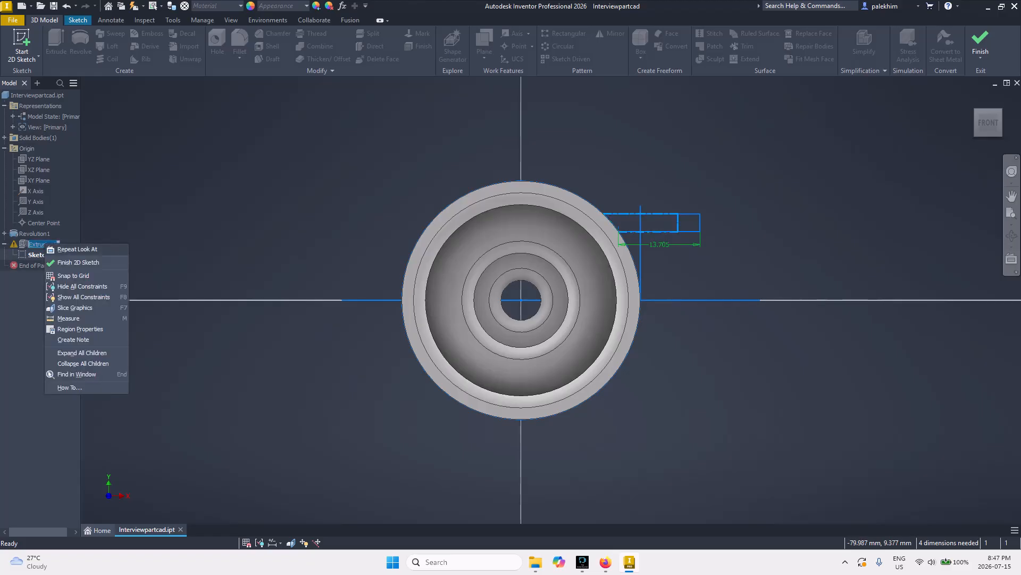
double_click(42, 245)
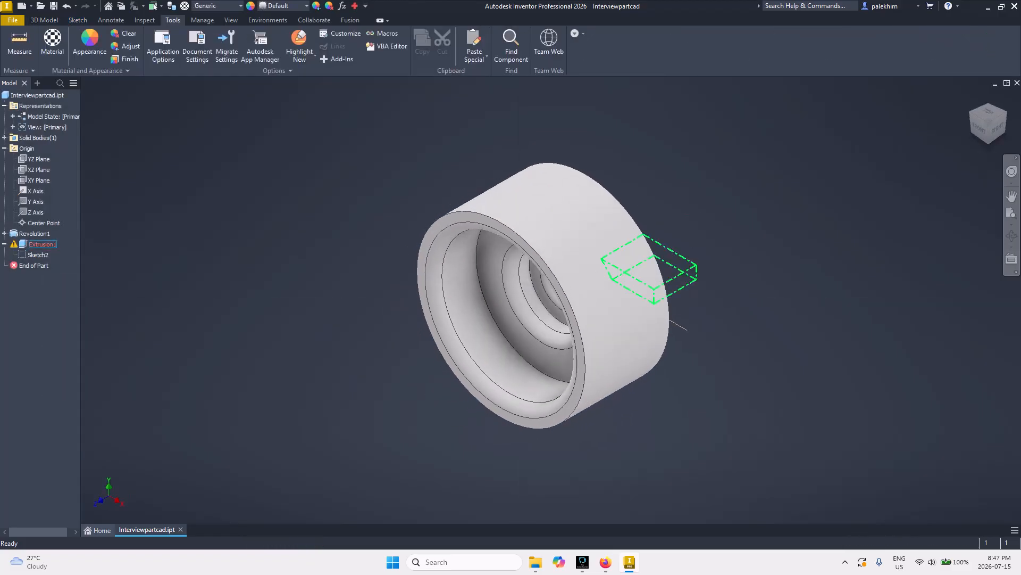
- Delete the failed Extrusion1 feature while keeping its consumed lug sketch
left_click(42, 244)
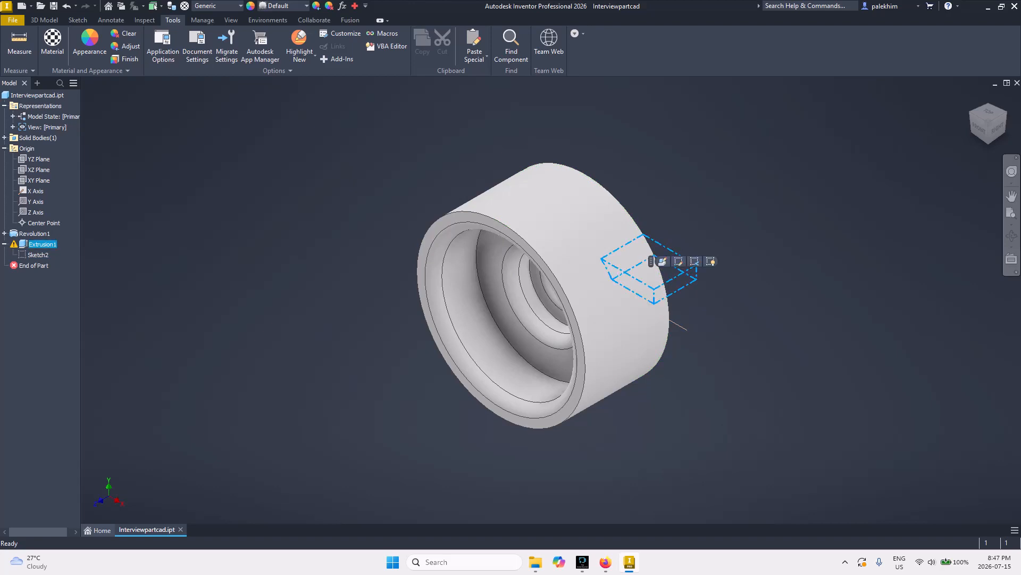
right_click(41, 244)
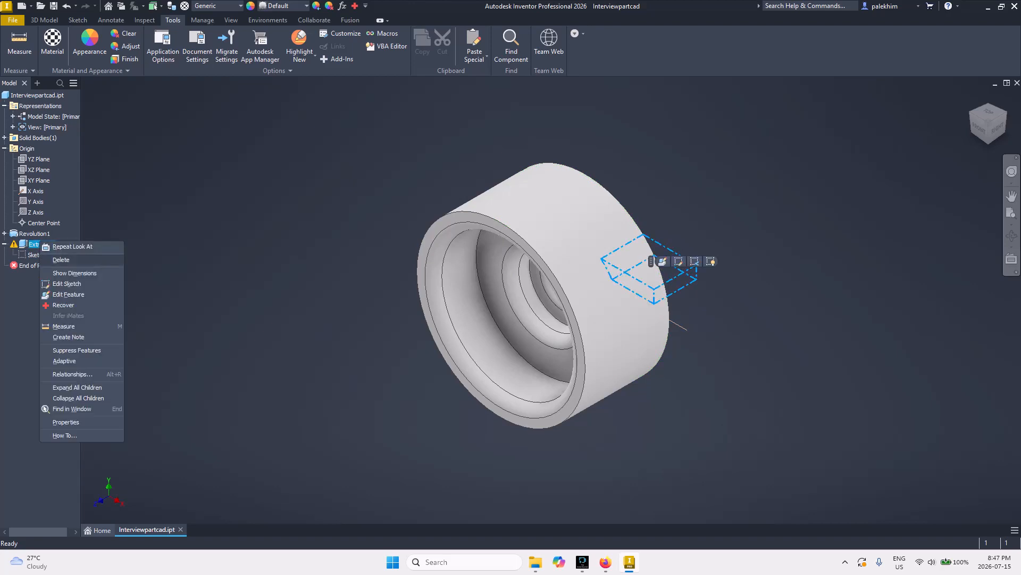
left_click(61, 260)
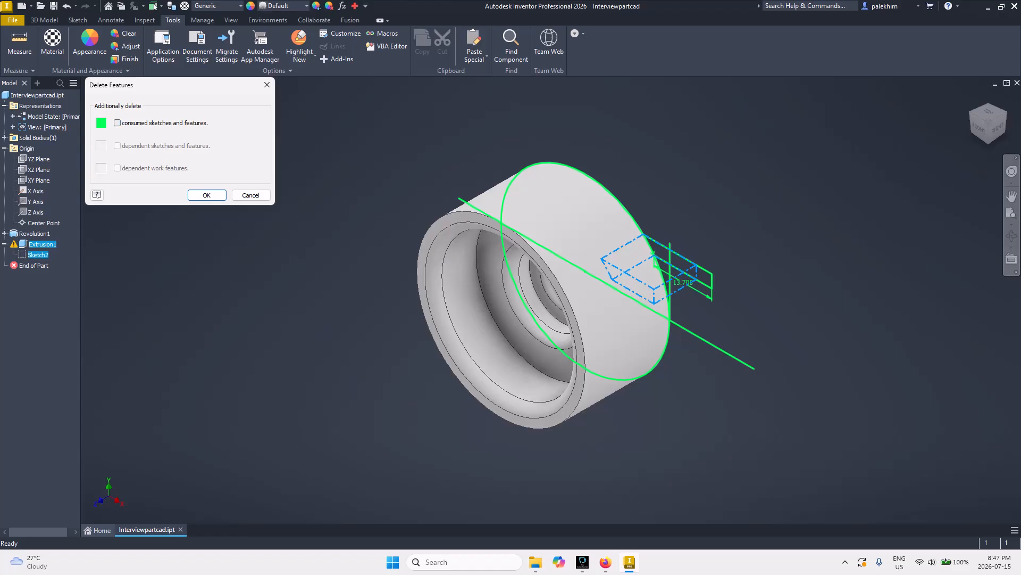
key("Return")
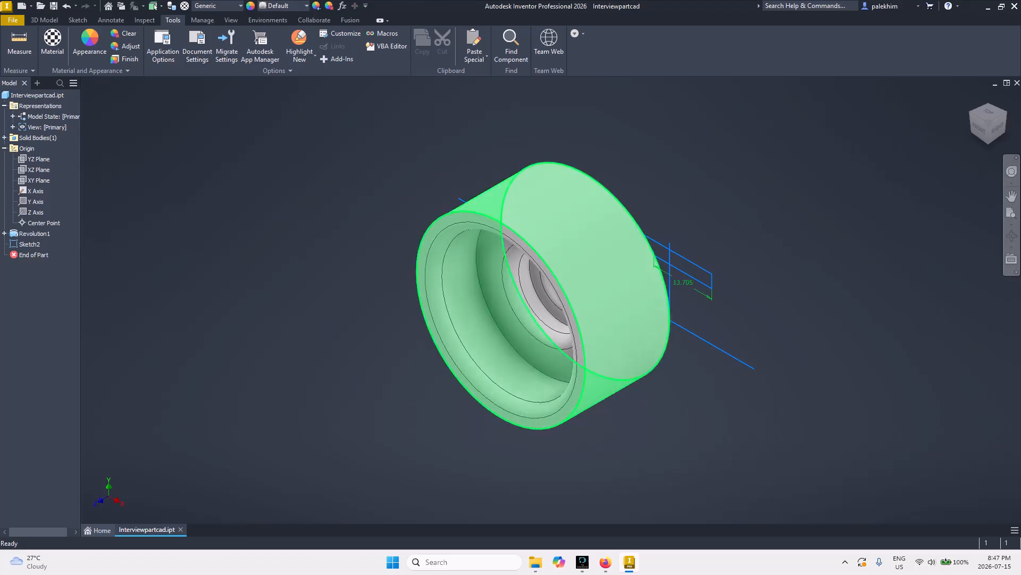
- Extrude both regions of the lug profile in Sketch2 by 10 mm toward the housing's open front, joined to the body
key("e")
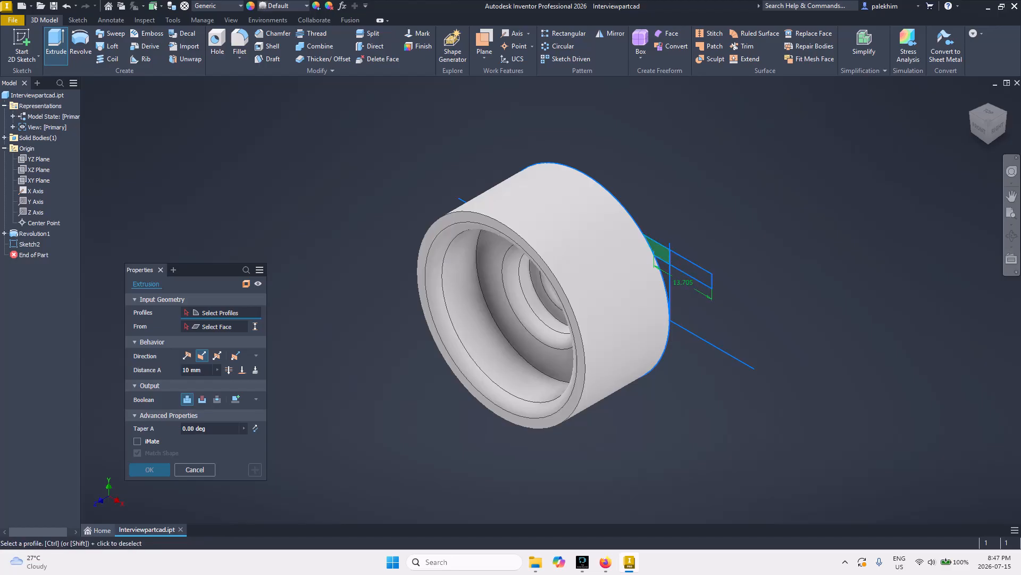
left_click(662, 254)
left_click(691, 270)
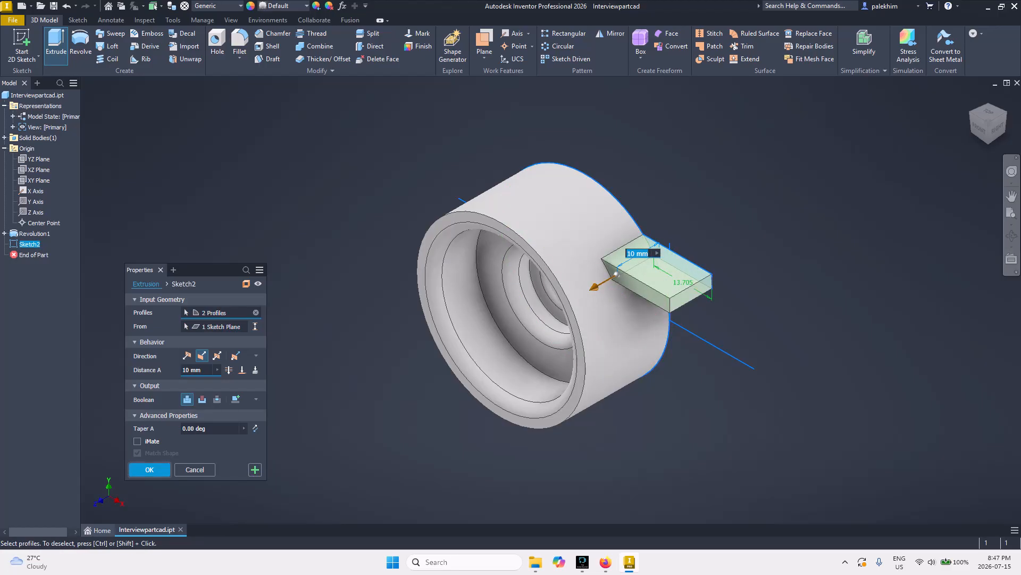
key("Return")
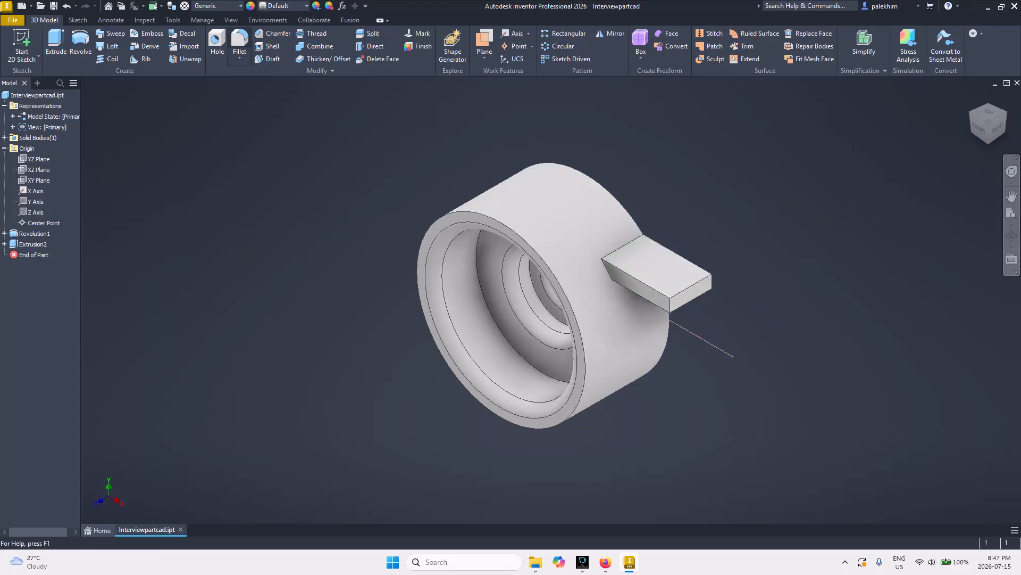
- Fillet the three edges where the lug meets the cylinder and the lug's two outer corner edges with a 2 mm radius
left_click(240, 40)
left_click(607, 267)
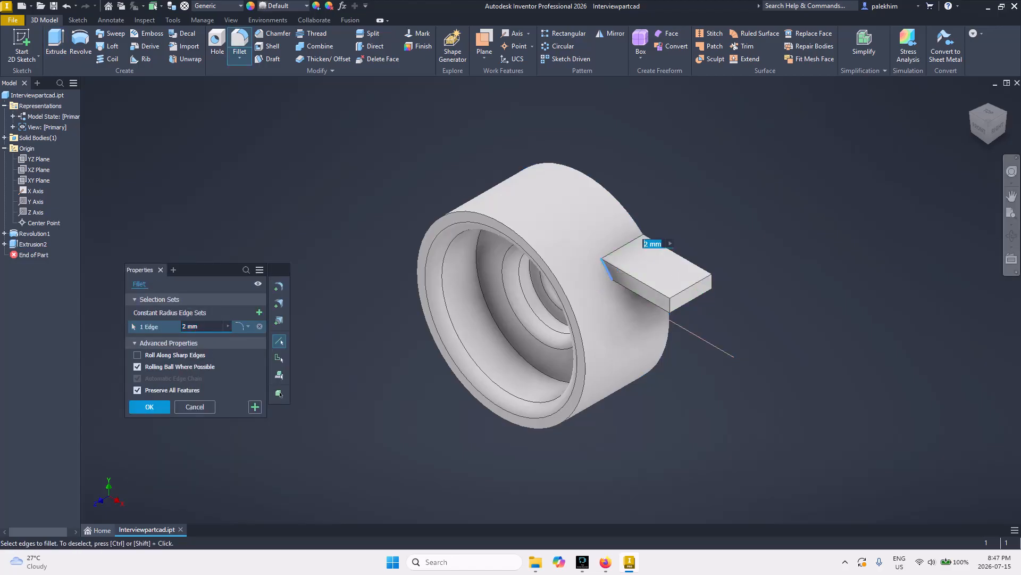
left_click(623, 241)
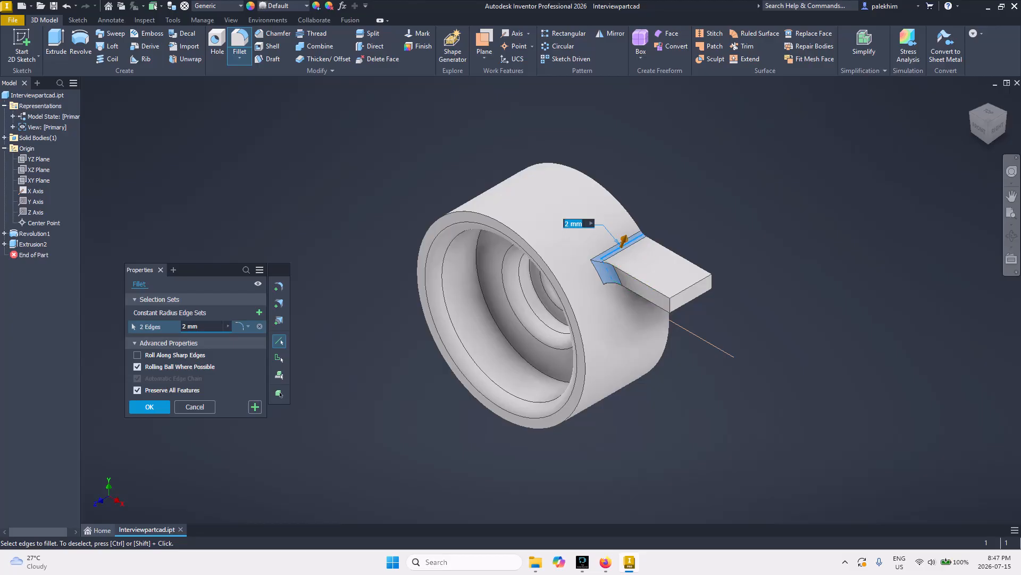
left_click(989, 142)
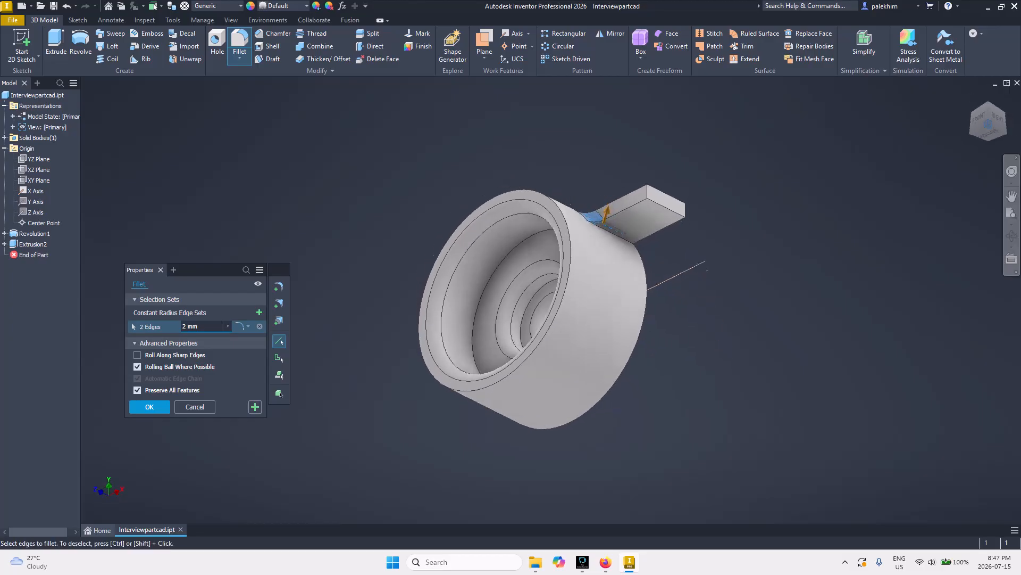
left_click(616, 235)
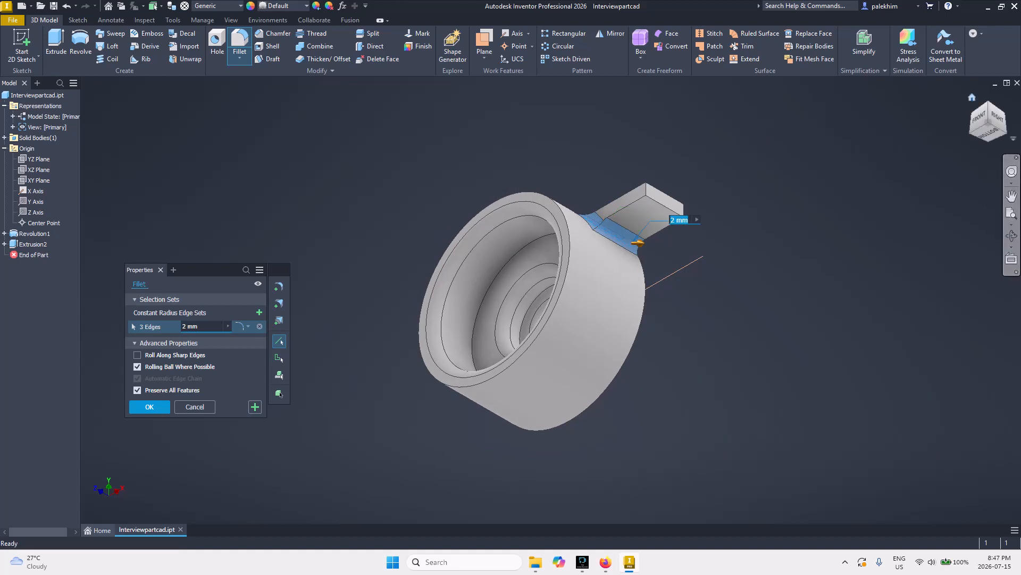
left_click(972, 98)
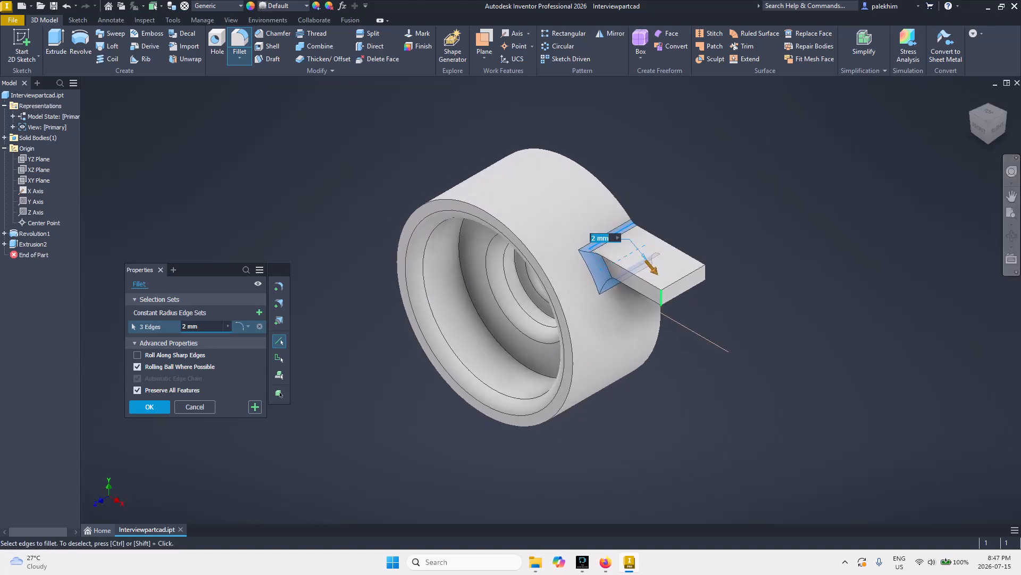
left_click(662, 296)
left_click(702, 272)
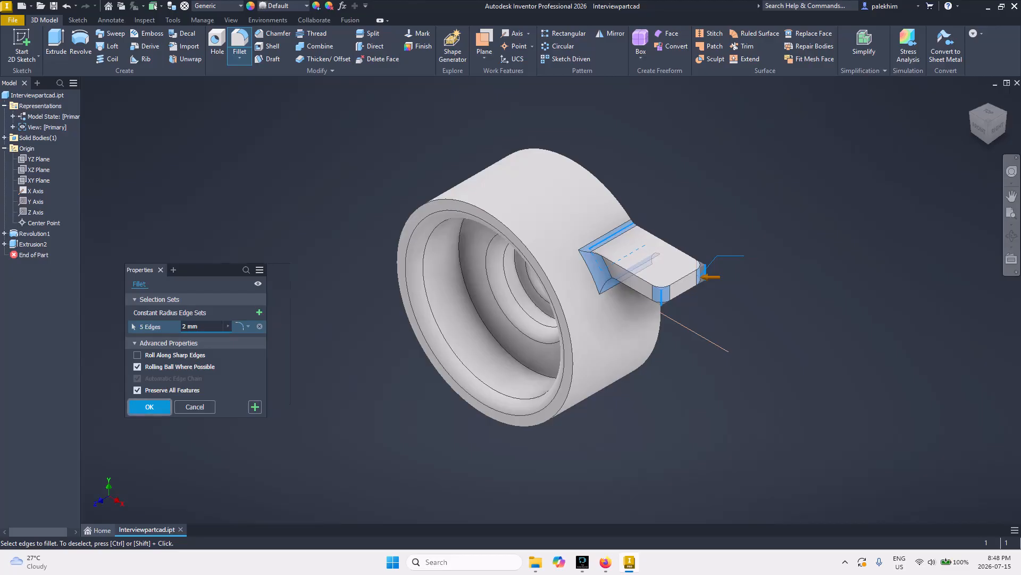
left_click(149, 407)
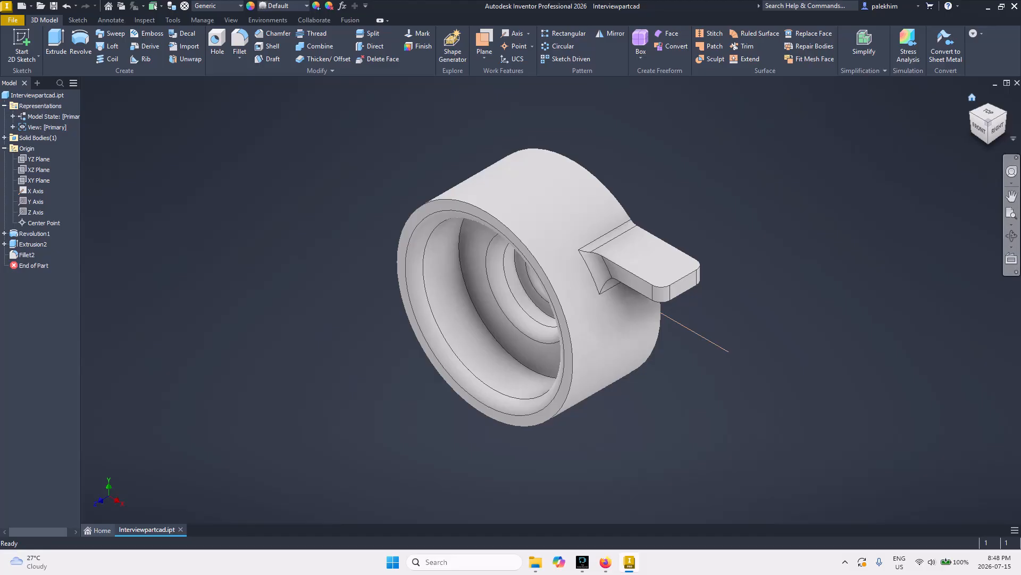
- Start a sketch on the lug's top face and place a center point near the middle of its outer end
left_click(989, 111)
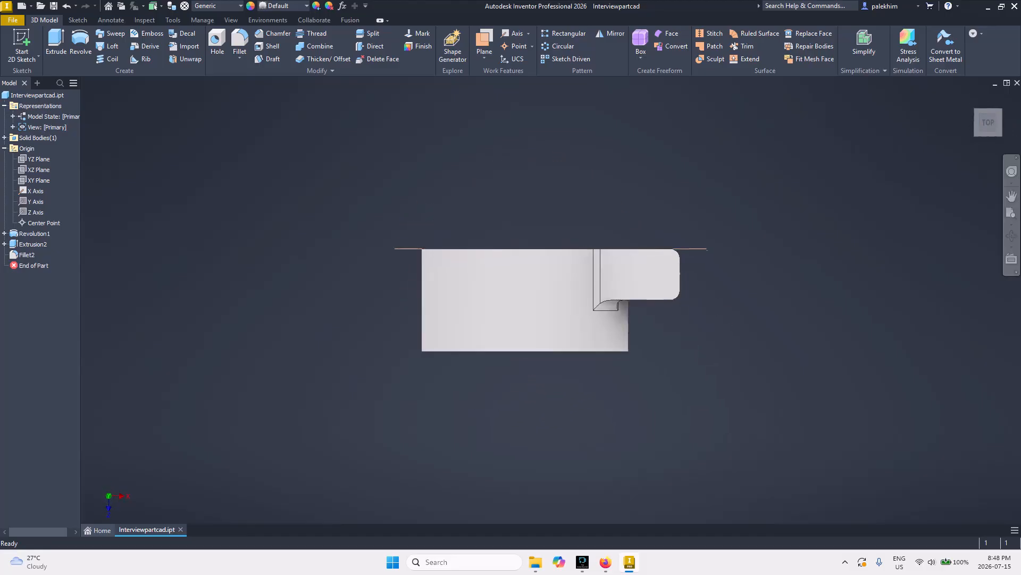
scroll(743, 254, "up", 5)
scroll(738, 260, "down", 9)
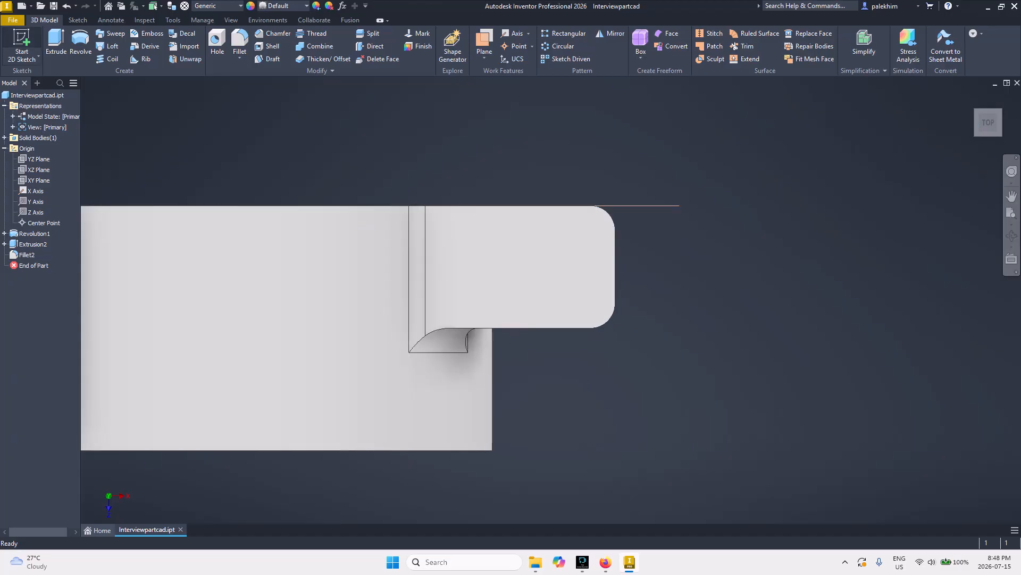
left_click(21, 46)
middle_click_drag(501, 287, 794, 379)
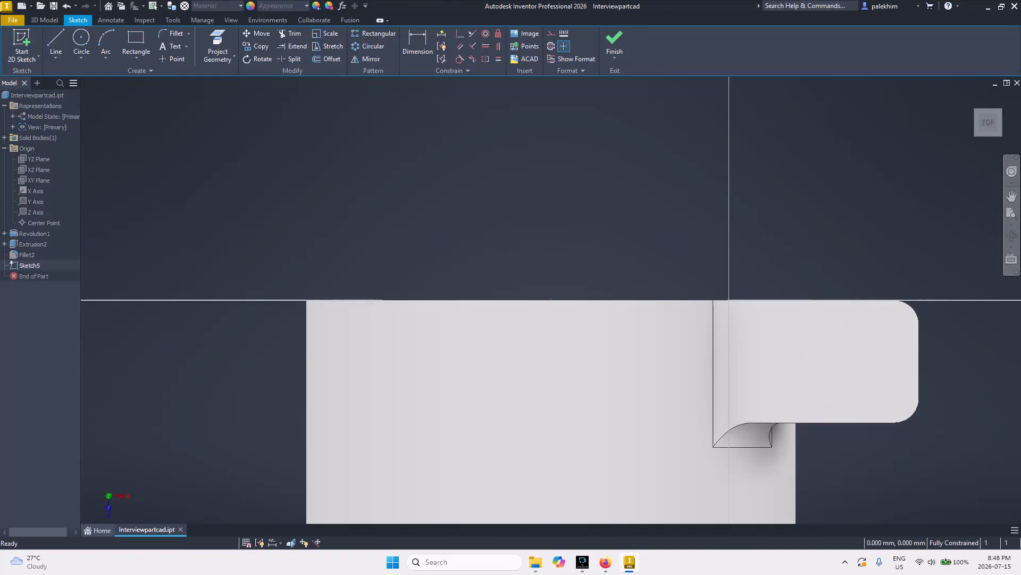
left_click(172, 58)
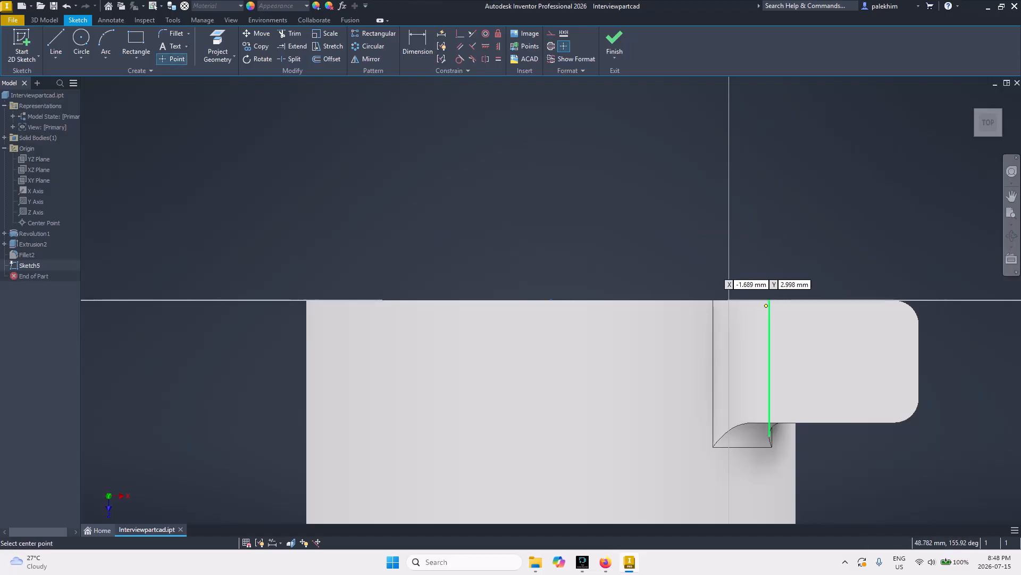
key("d")
left_click(852, 364)
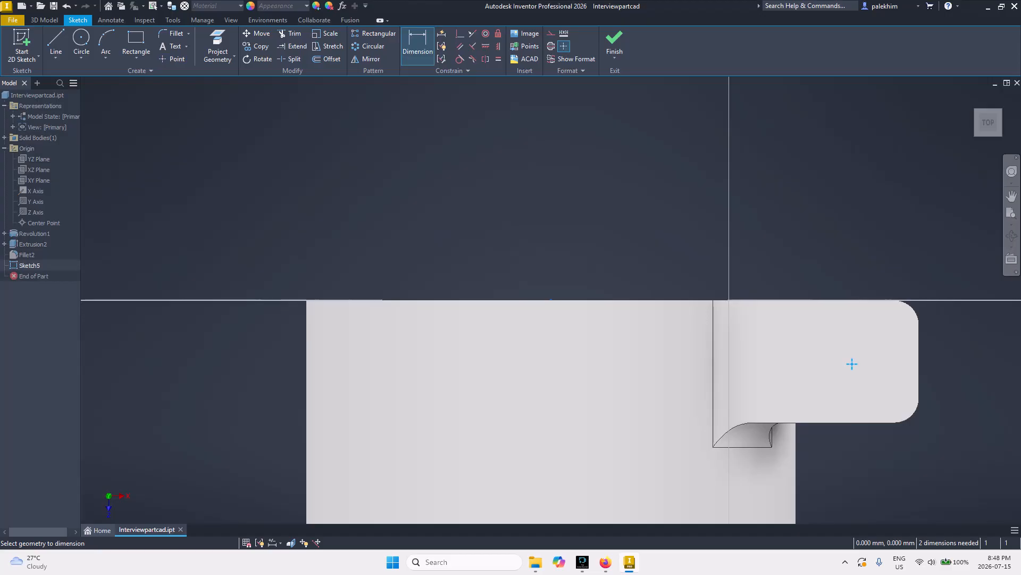
- Dimension the center point 5 mm from the lug's back edge and 5 mm from its outer end edge
left_click(836, 300)
left_click(825, 338)
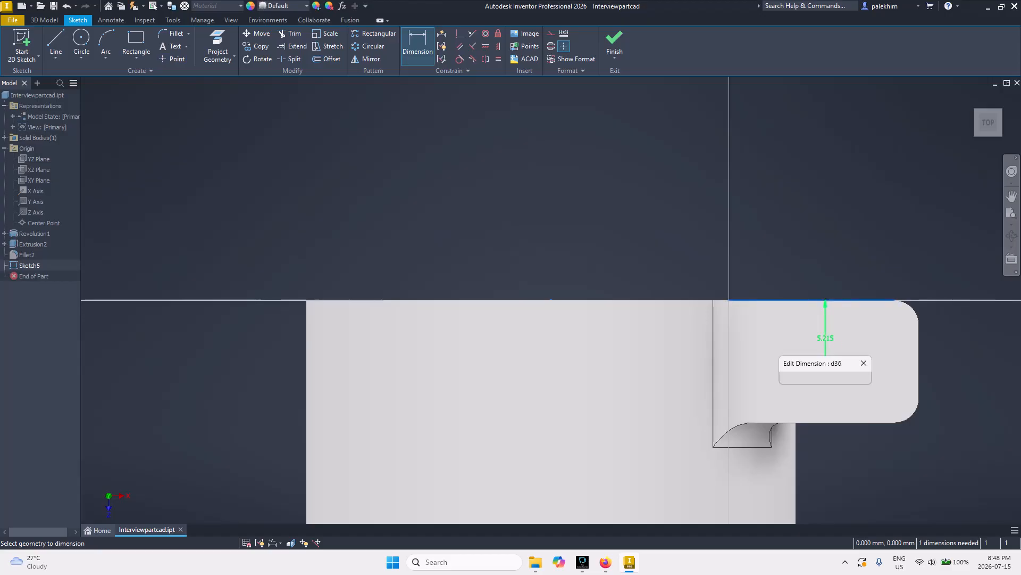
type("5")
key("Return")
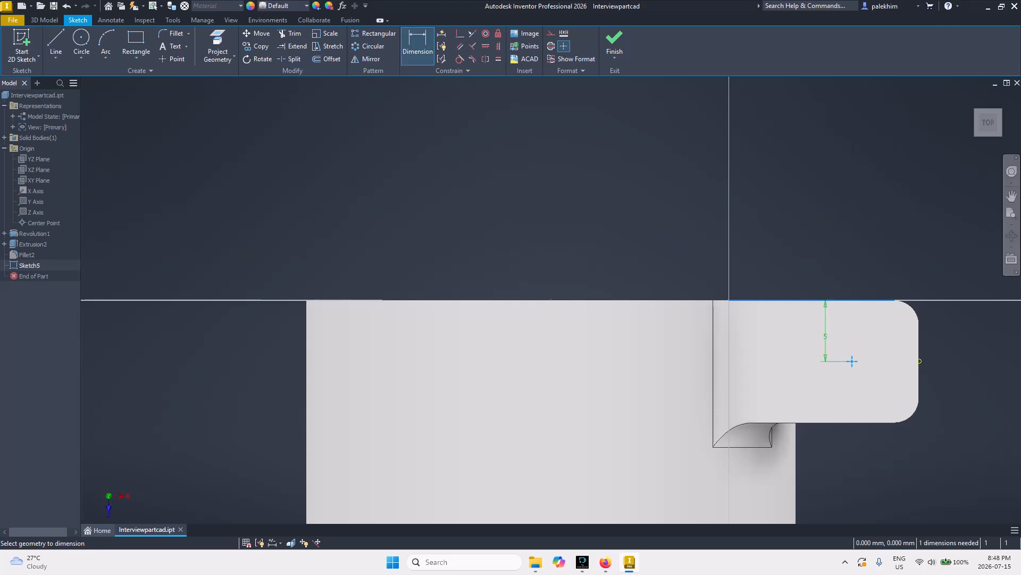
left_click(919, 373)
left_click(886, 386)
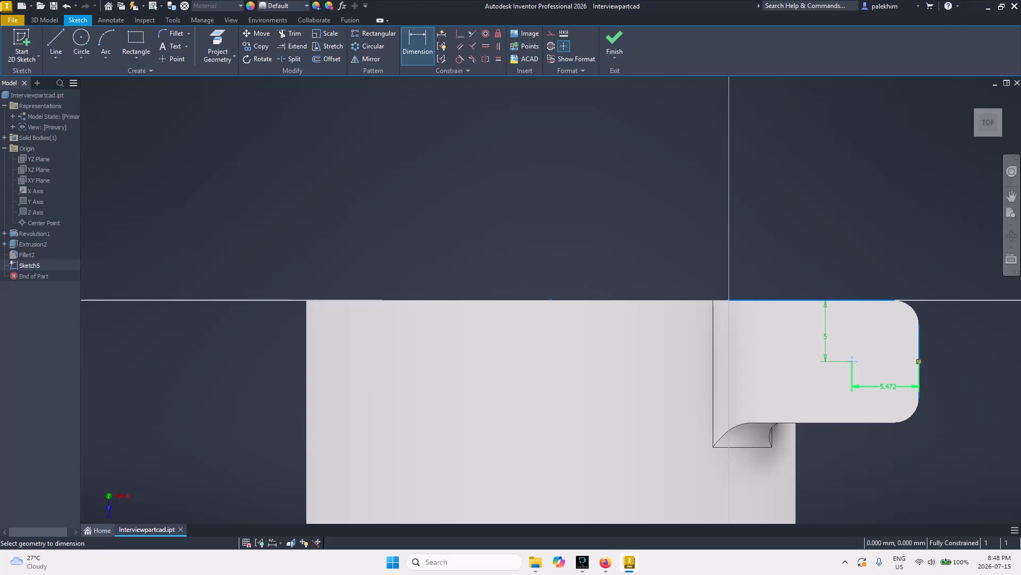
type("5")
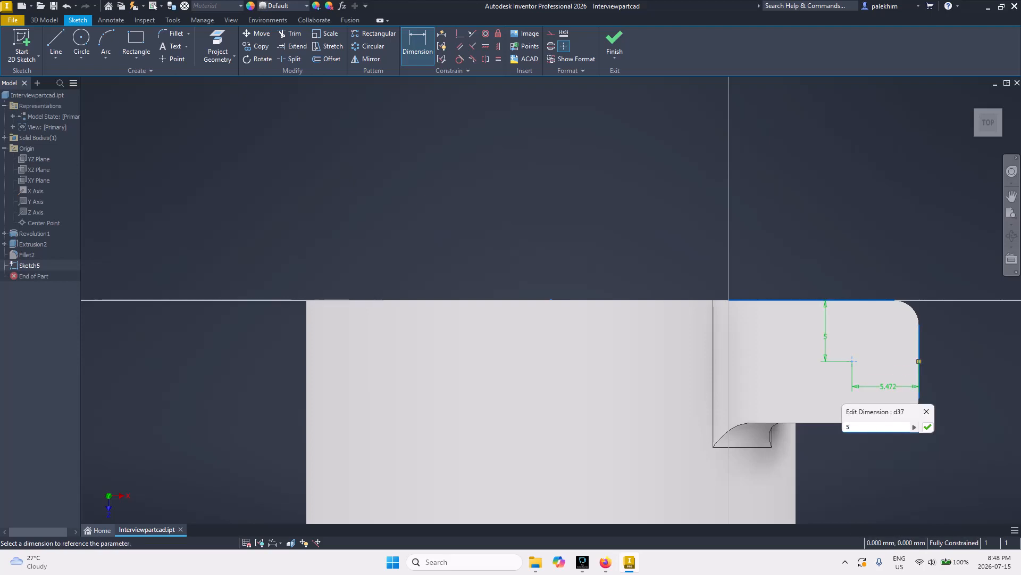
key("Return")
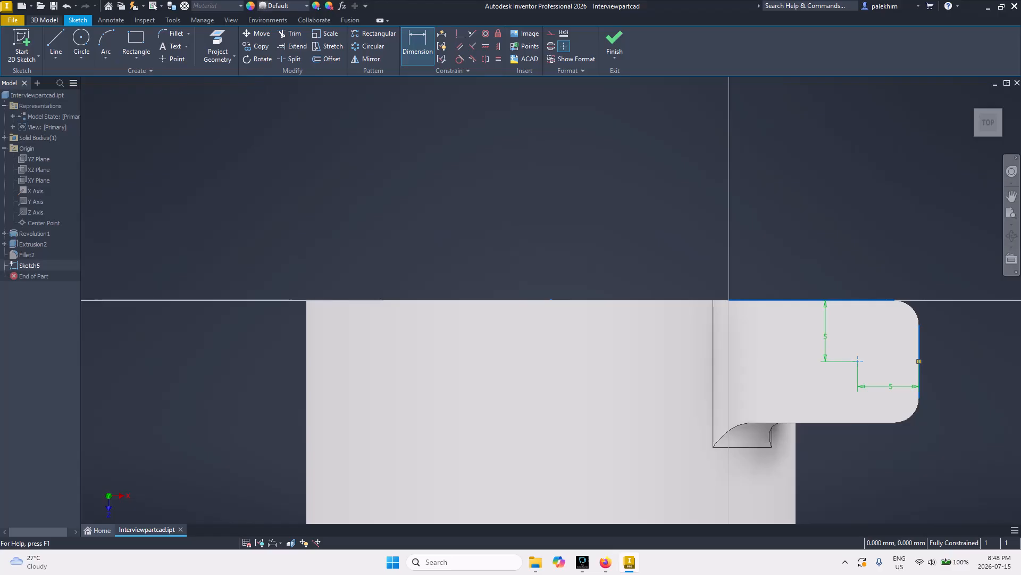
- Create a 5 mm diameter, 3 mm deep clearance hole for an M5 screw with loose fit at the sketched point
left_click(44, 19)
key("h")
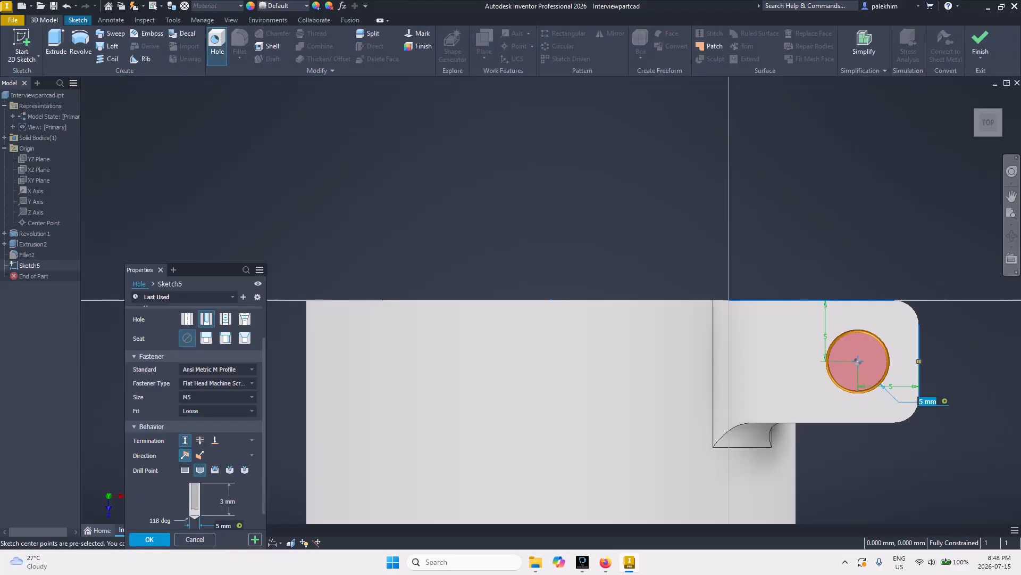
left_click(150, 539)
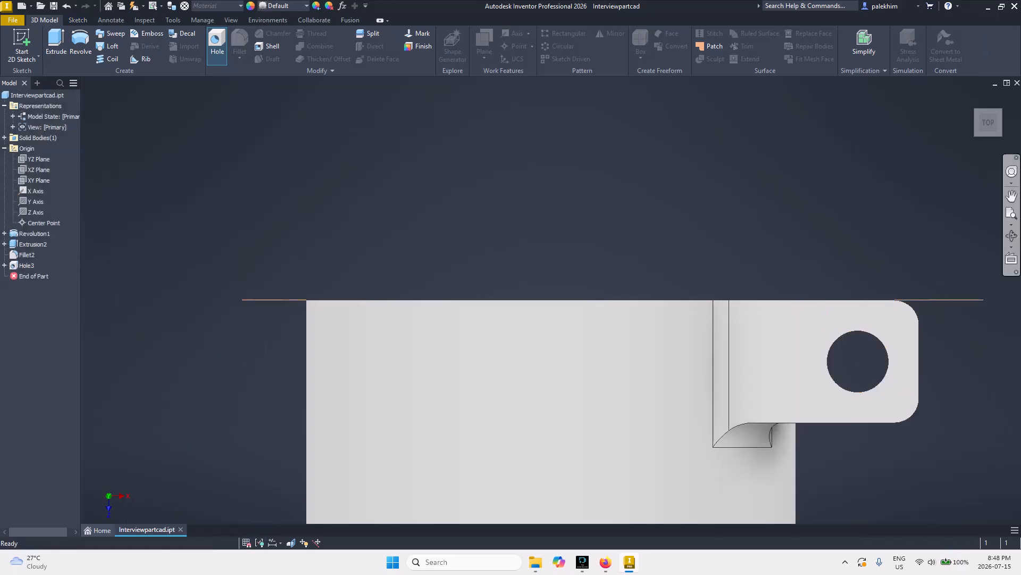
left_click(972, 98)
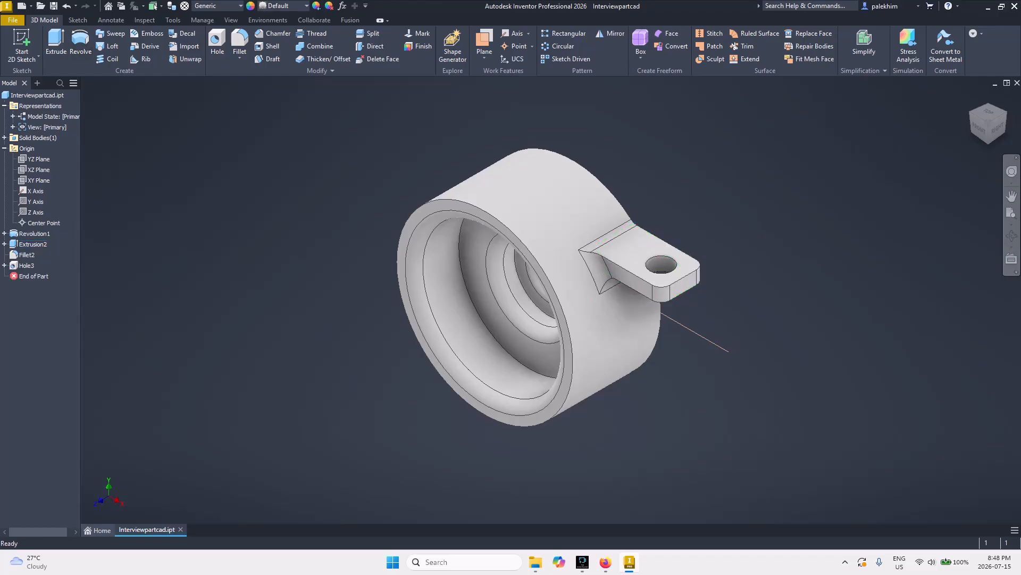
- Mirror the whole solid body, including the drilled lug, about the XZ plane
left_click(5, 149)
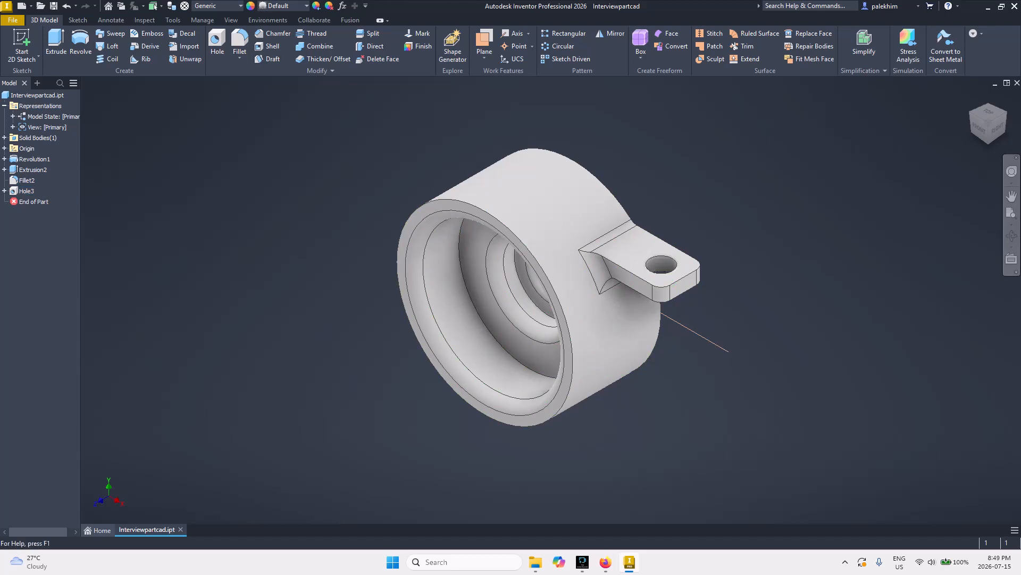
left_click(610, 34)
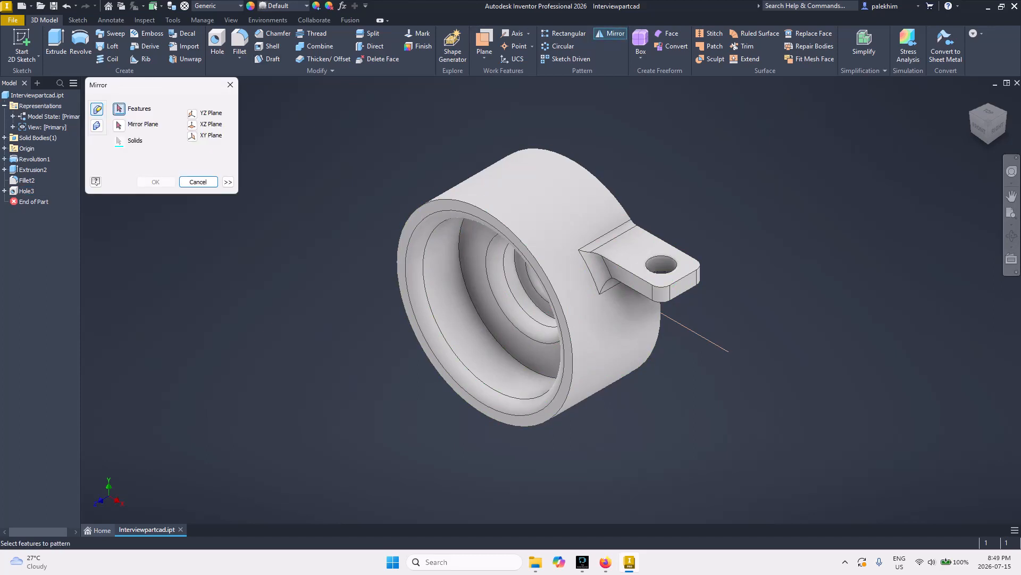
left_click(96, 126)
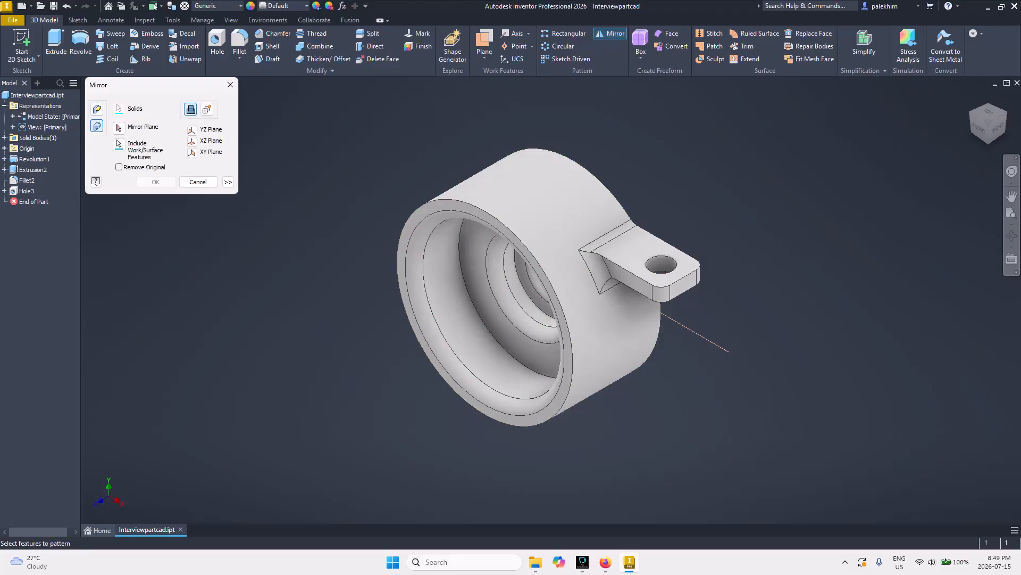
left_click(192, 141)
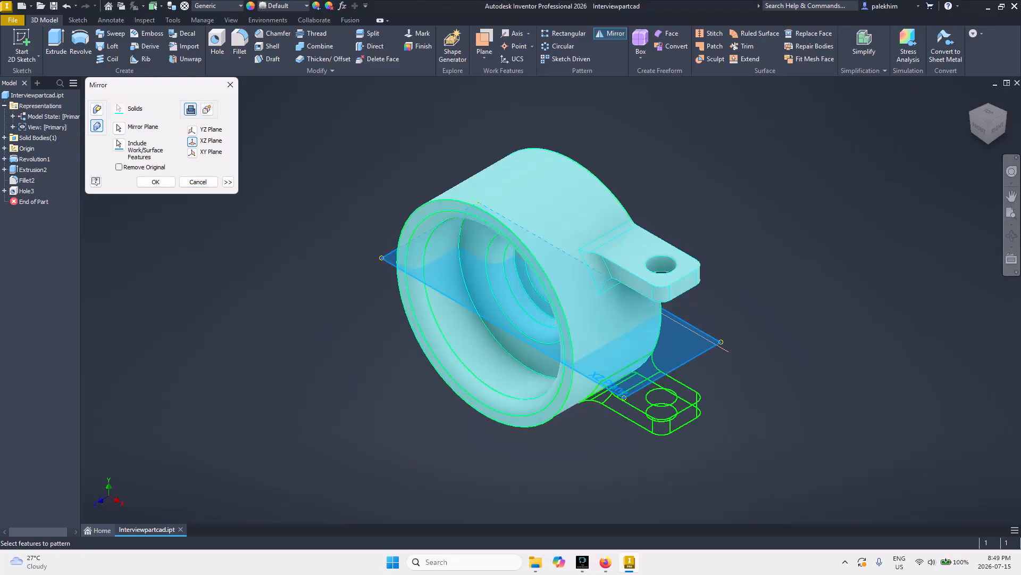
left_click(155, 181)
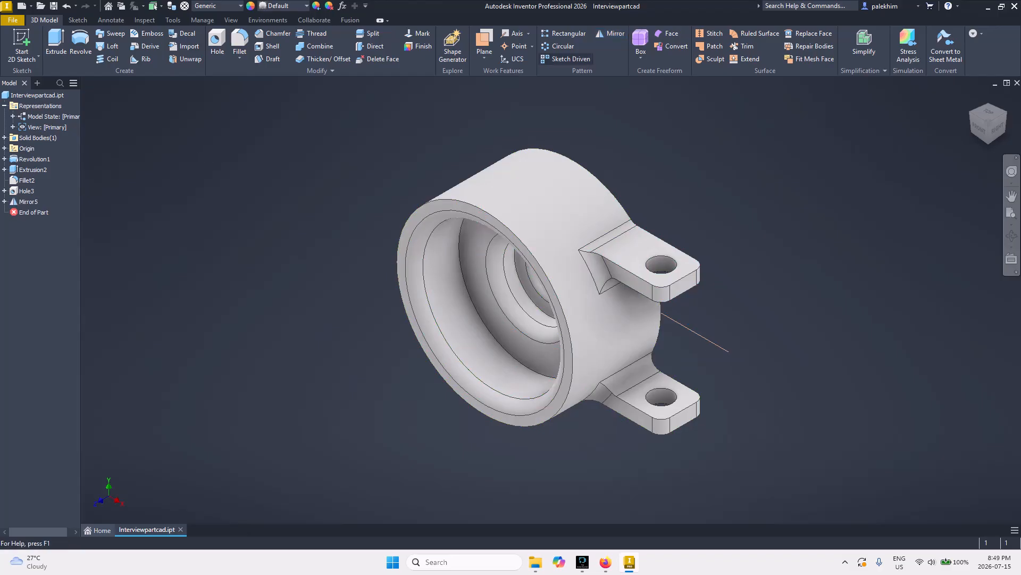
- Mirror the solid body with its two lugs about the YZ plane
left_click(610, 33)
left_click(192, 125)
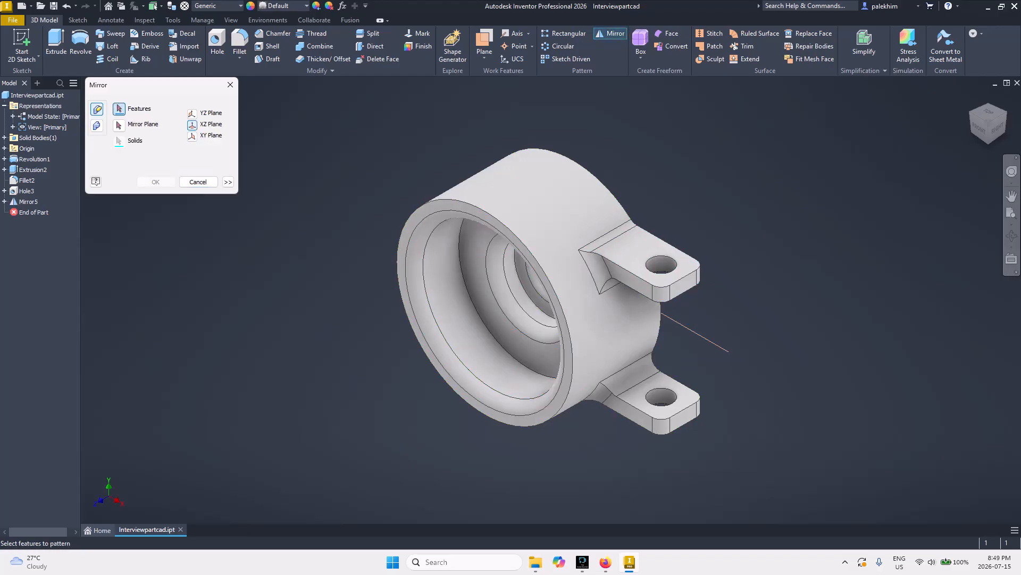
left_click(192, 114)
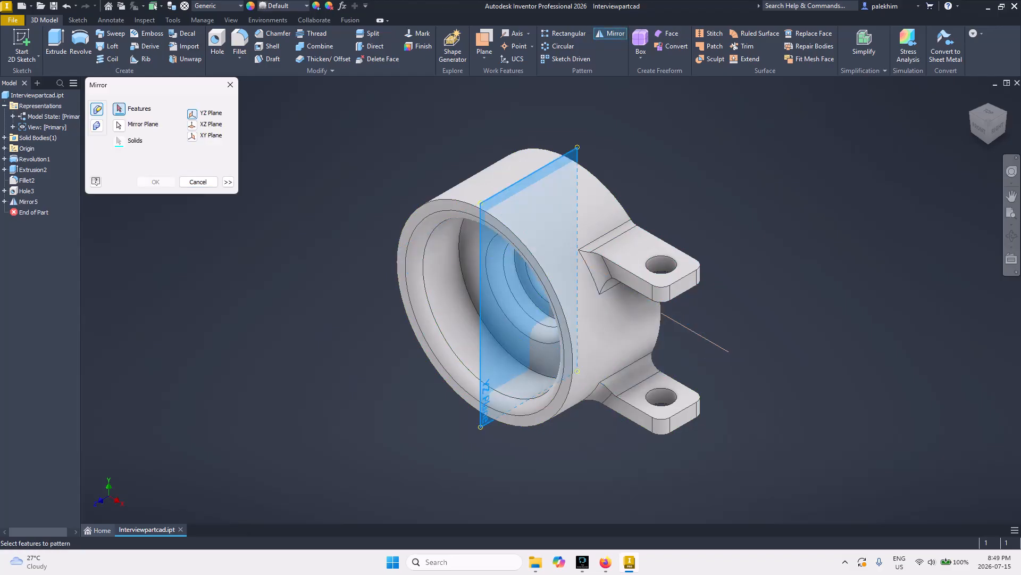
left_click(97, 126)
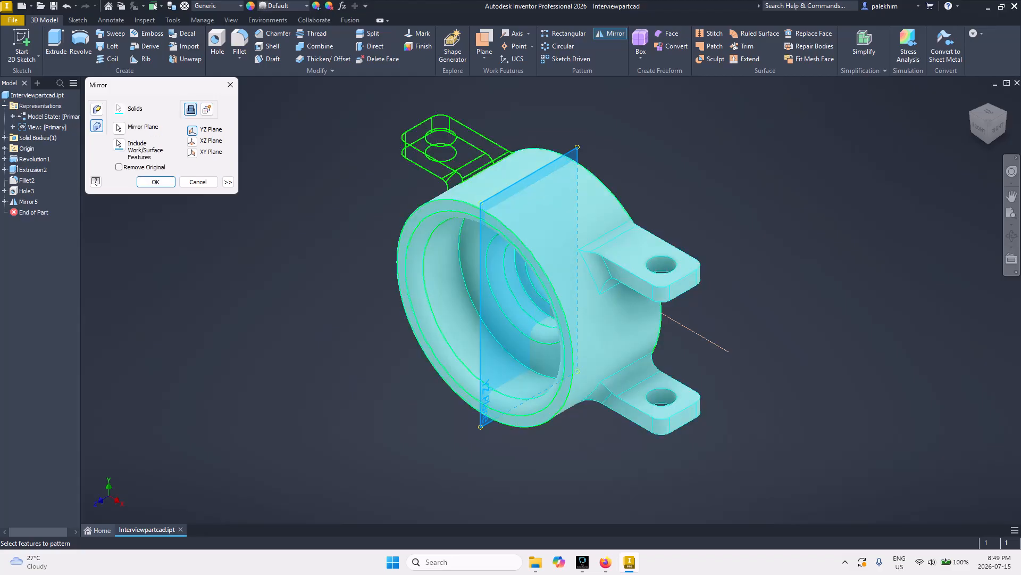
key("Return")
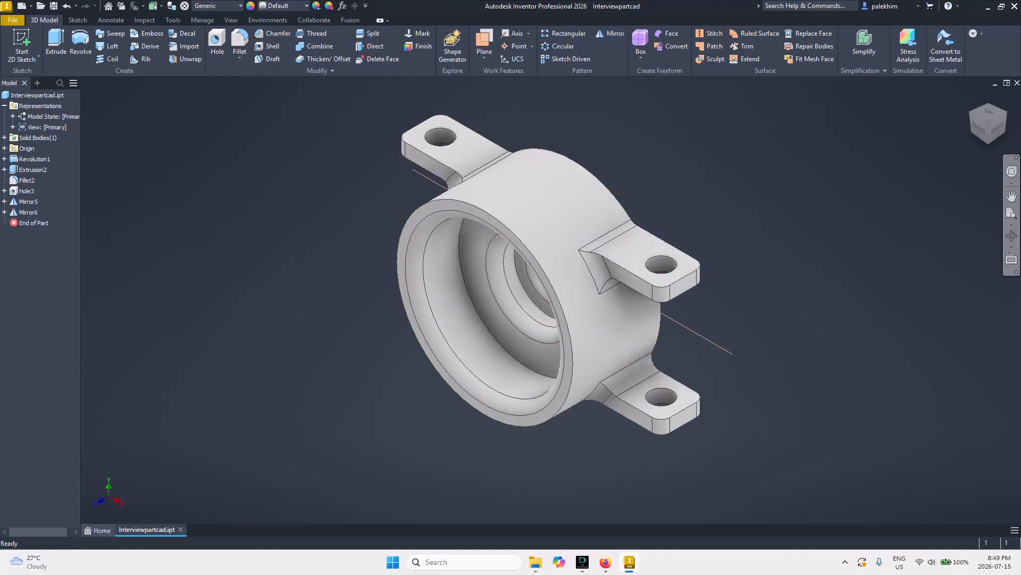
- Inspect the mirrored part from below and above, and compare it side by side with the views in the PDF drawing
left_click(973, 132)
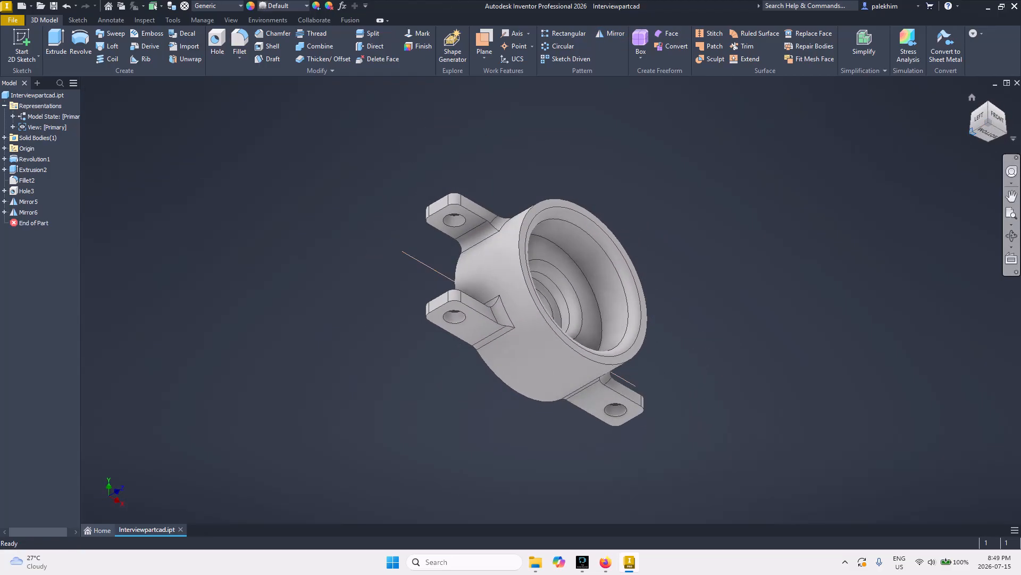
left_click(972, 97)
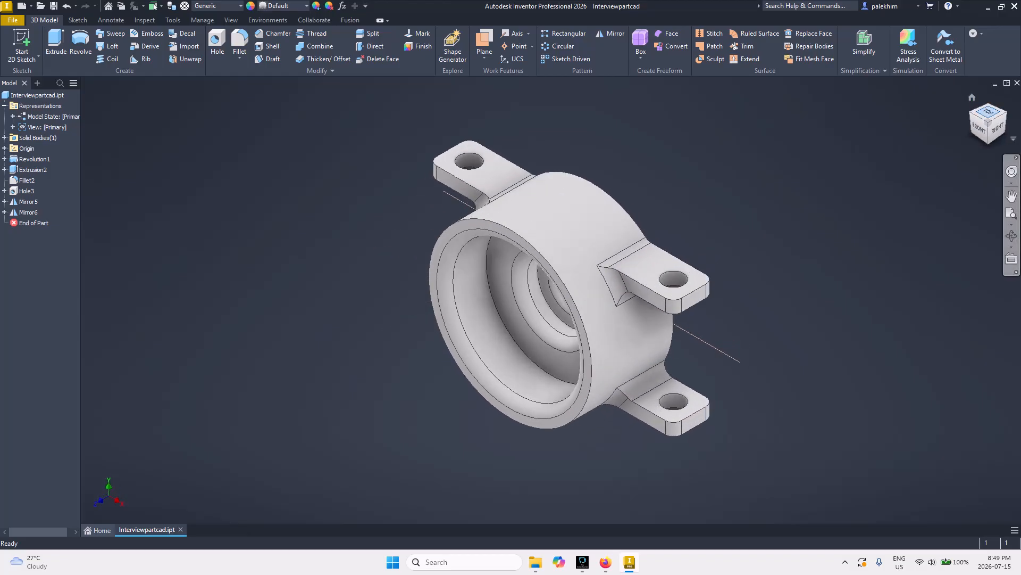
left_click(989, 106)
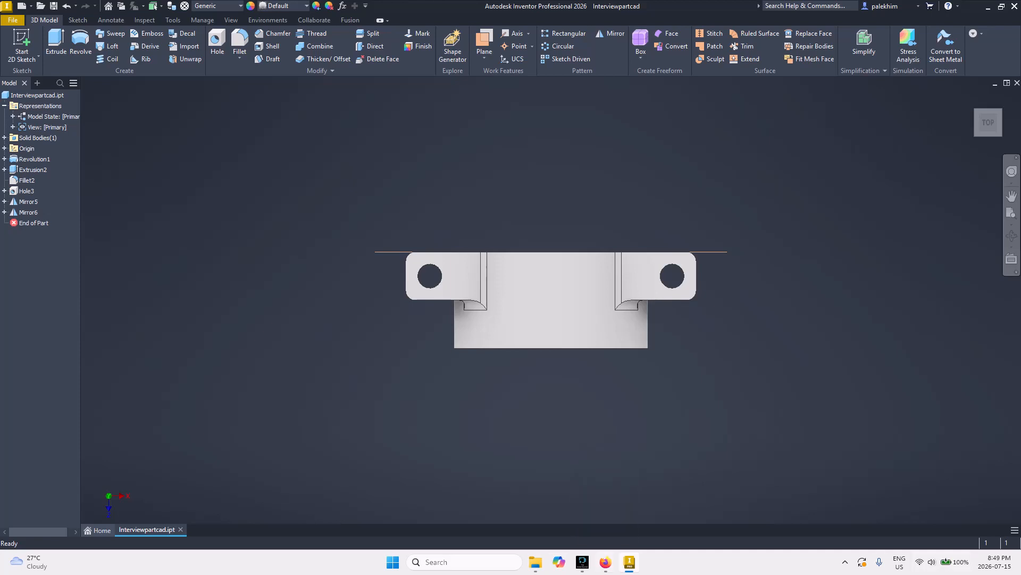
left_click(605, 561)
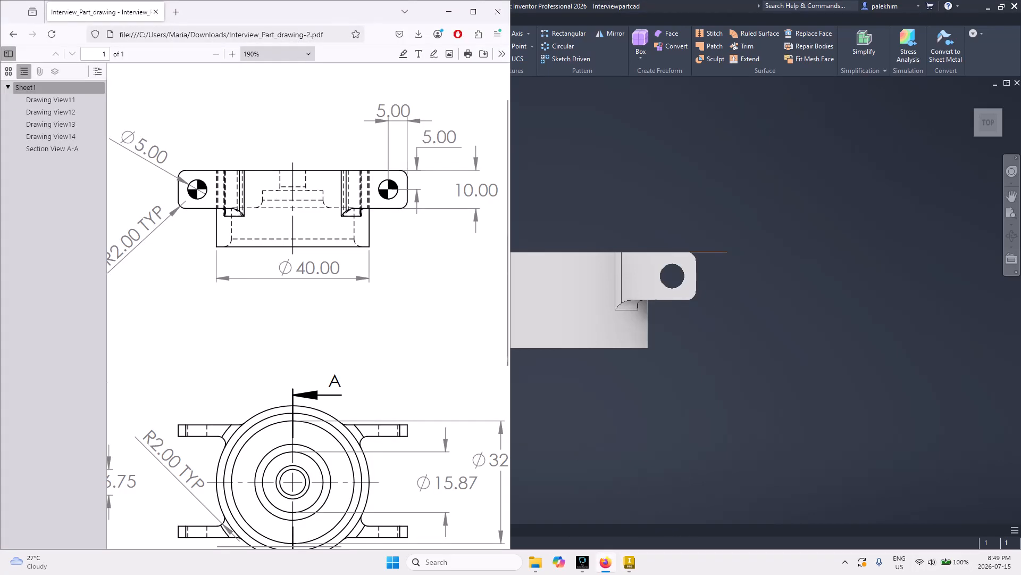
left_click_drag(287, 15, 290, 15)
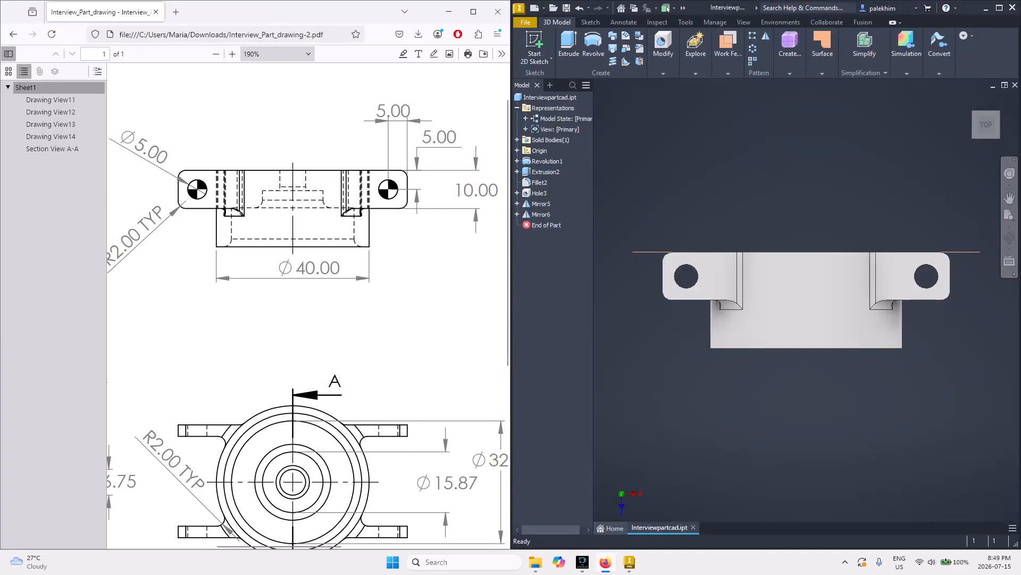
scroll(309, 306, "up", 1)
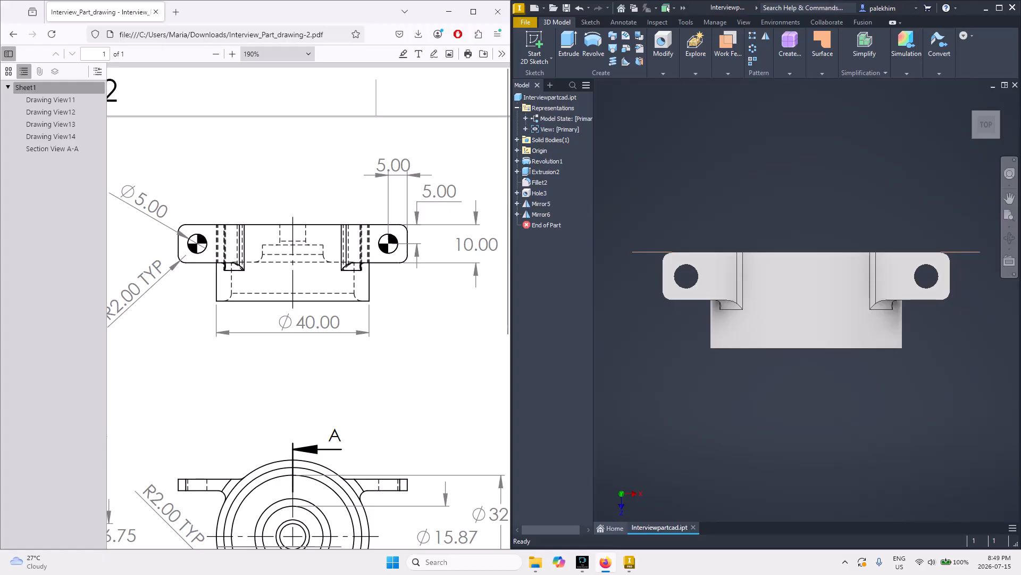
scroll(308, 313, "right", 5)
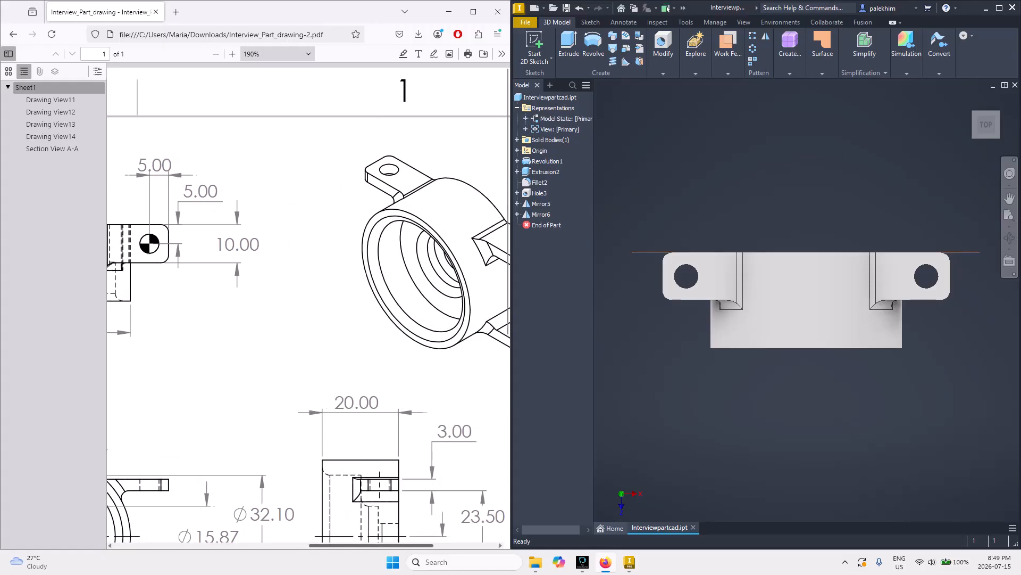
scroll(309, 306, "right", 2)
scroll(309, 306, "down", 2)
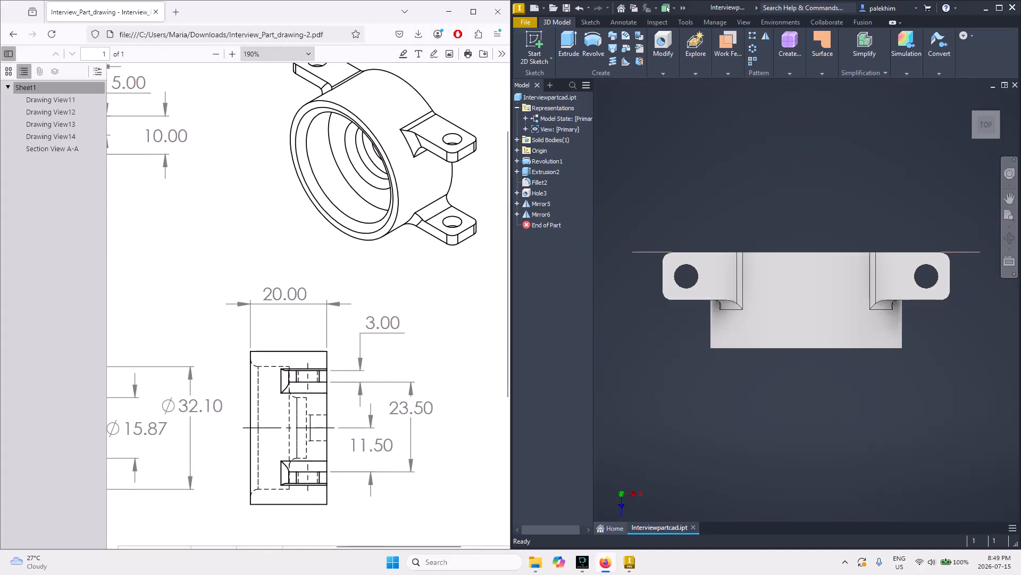
- Measure the distance between the facing inner edges of the upper and lower lugs in the right-side view
left_click(1005, 124)
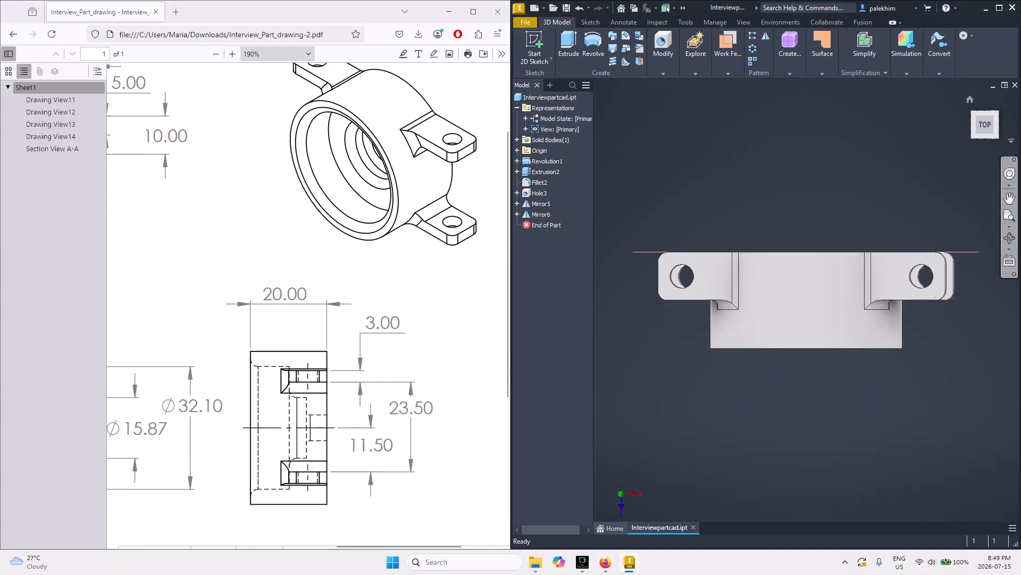
left_click(1014, 108)
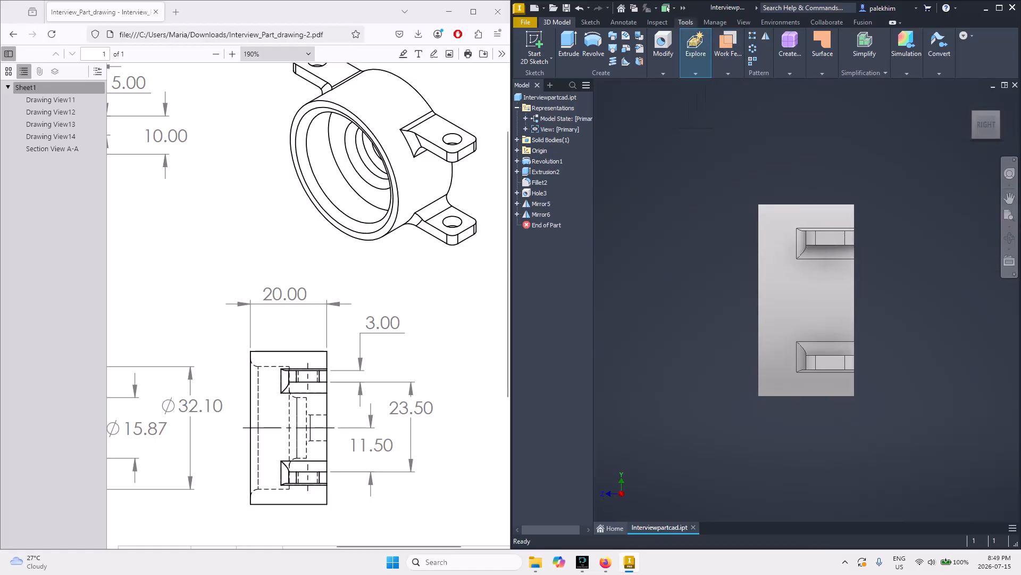
left_click(686, 22)
left_click(532, 46)
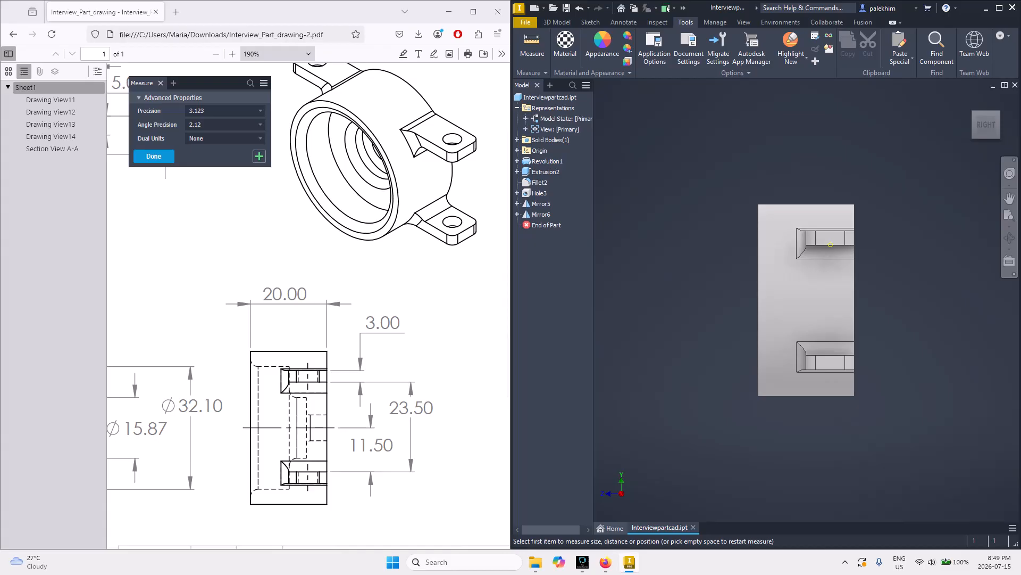
left_click(830, 244)
left_click(830, 354)
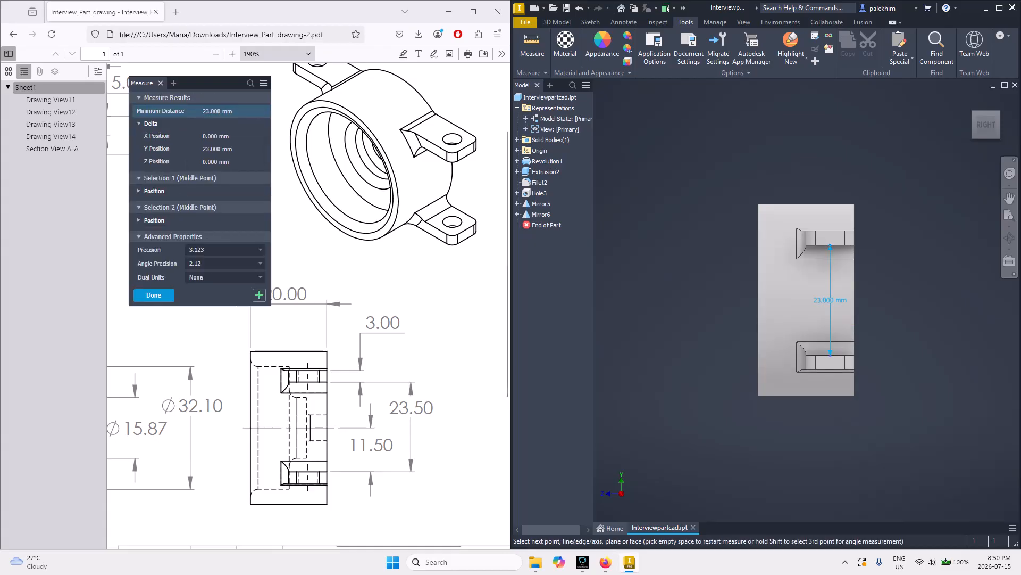
left_click(154, 295)
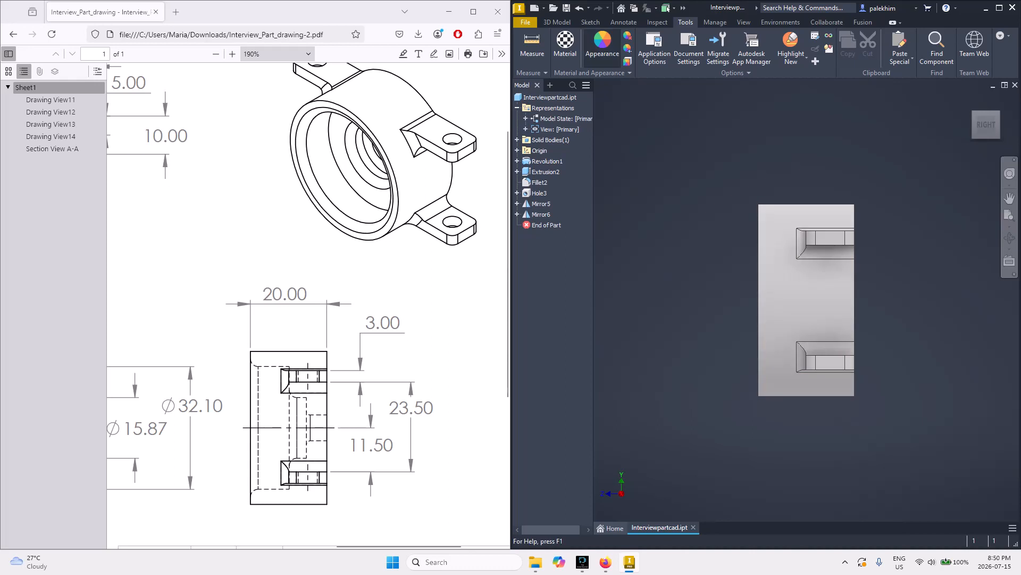
- Measure the upper lug's thickness between its top and bottom outer edges
left_click(531, 45)
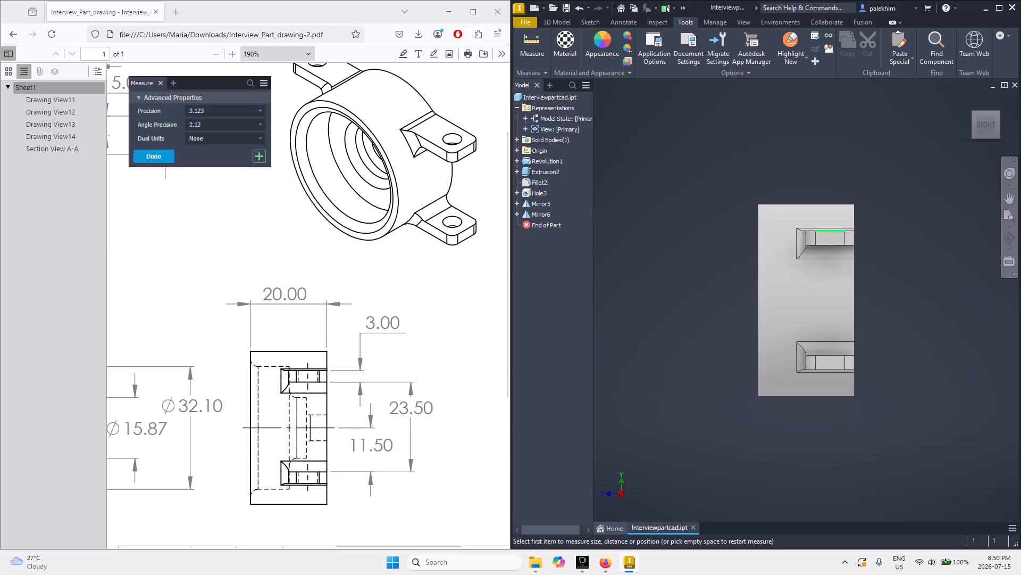
left_click(831, 230)
left_click(831, 245)
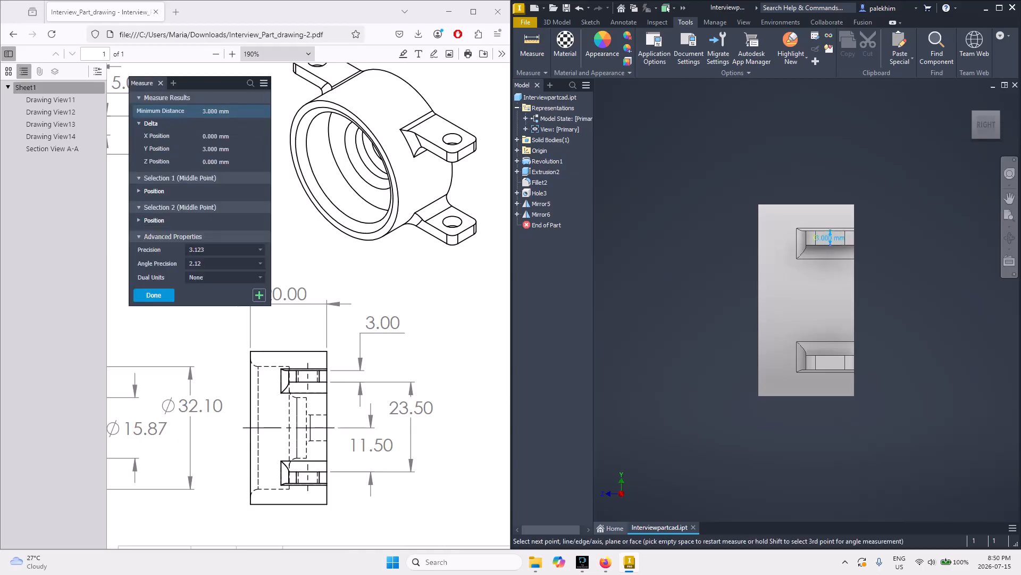
left_click(154, 295)
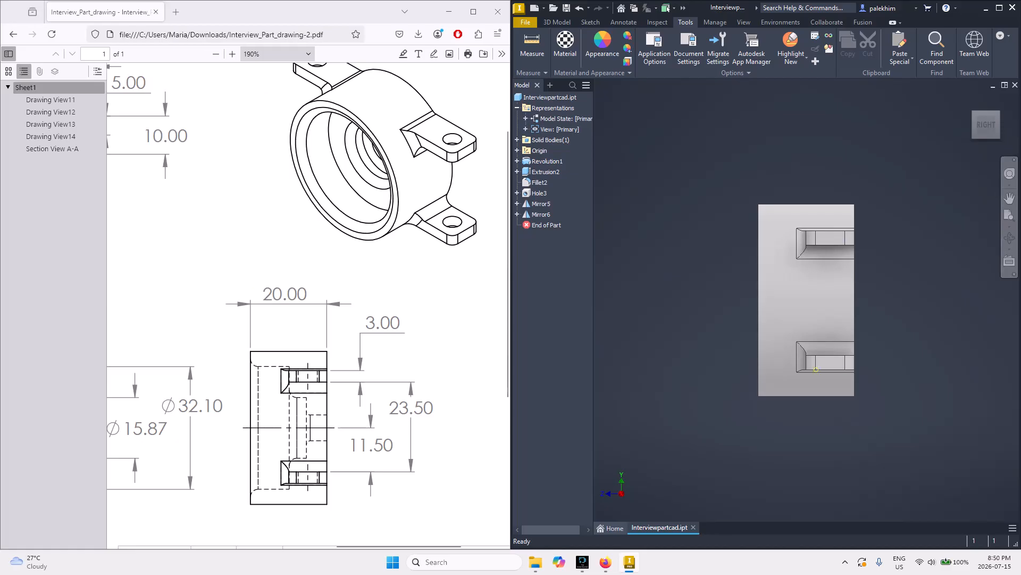
- Measure from the center of the cylinder's back edge to the lower lug's inner edge and check it against the drawing
left_click(531, 45)
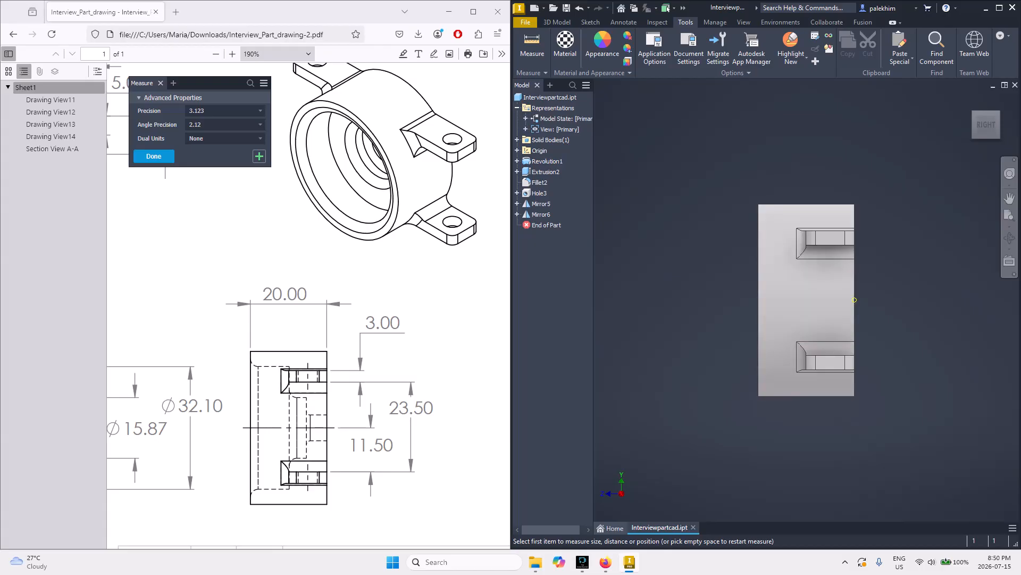
left_click(855, 300)
left_click(830, 354)
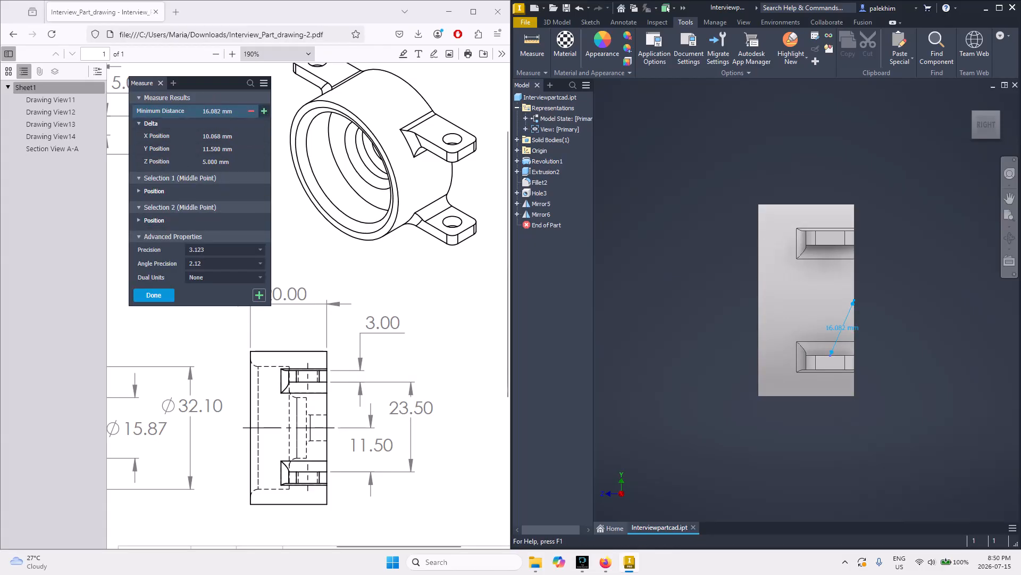
left_click(371, 444)
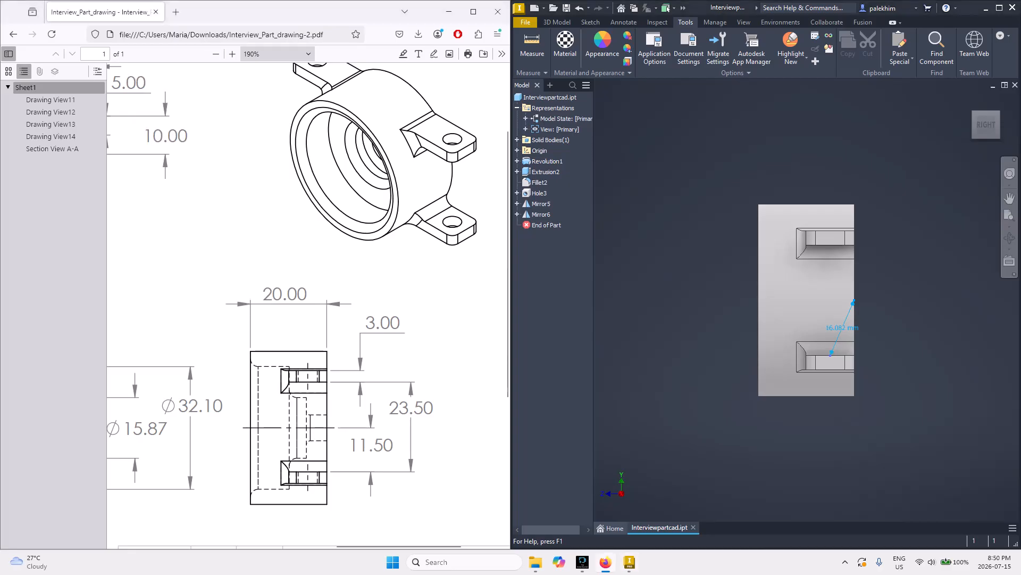
- Measure the cylinder's overall depth between its front and back circular edges
left_click(759, 314)
left_click(855, 300)
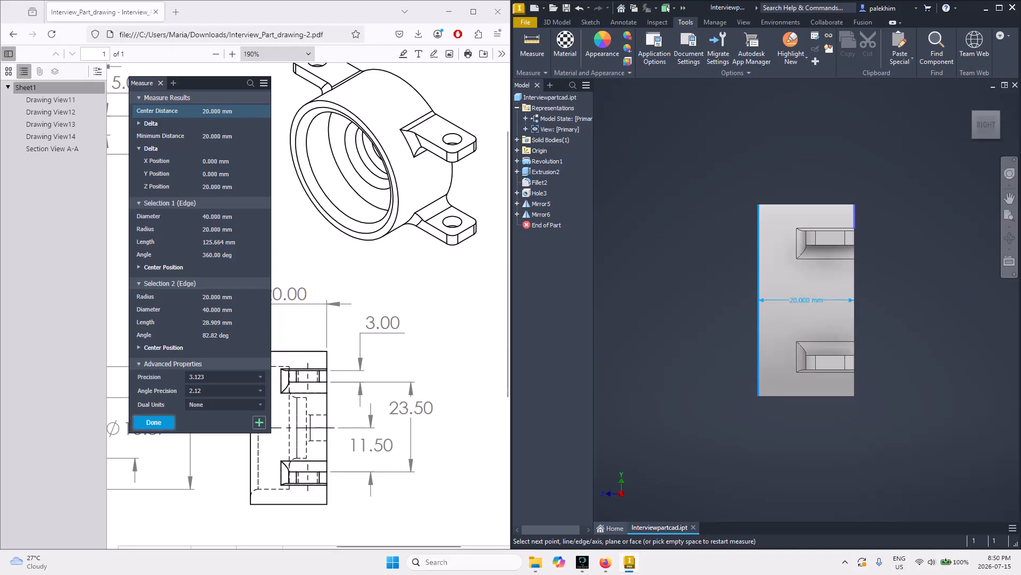
left_click(154, 422)
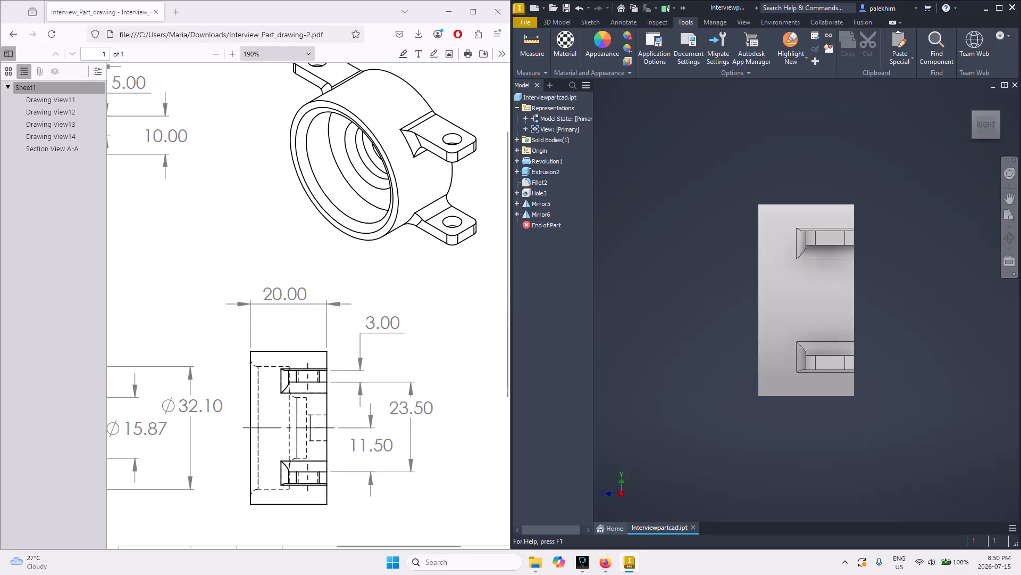
- Show the part isometrically in a maximized modeling window and add the 1.5in Square - Medium Blue appearance to the document
left_click(999, 8)
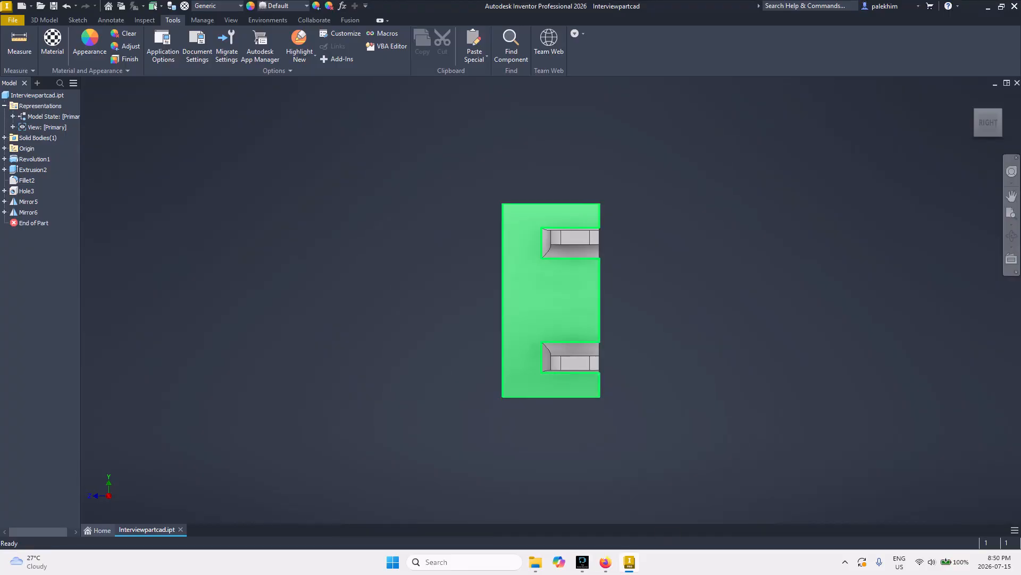
left_click(972, 98)
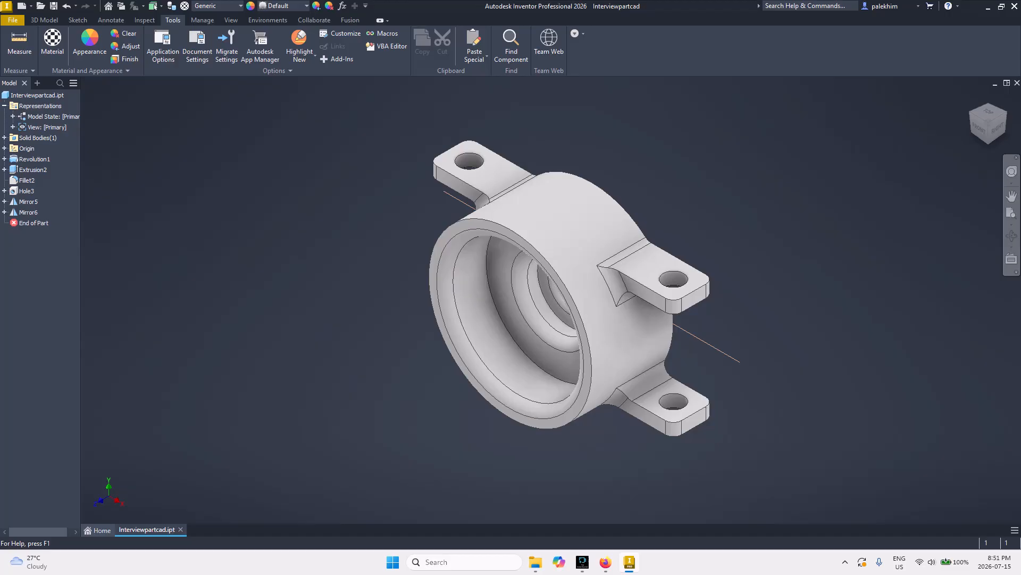
left_click(90, 42)
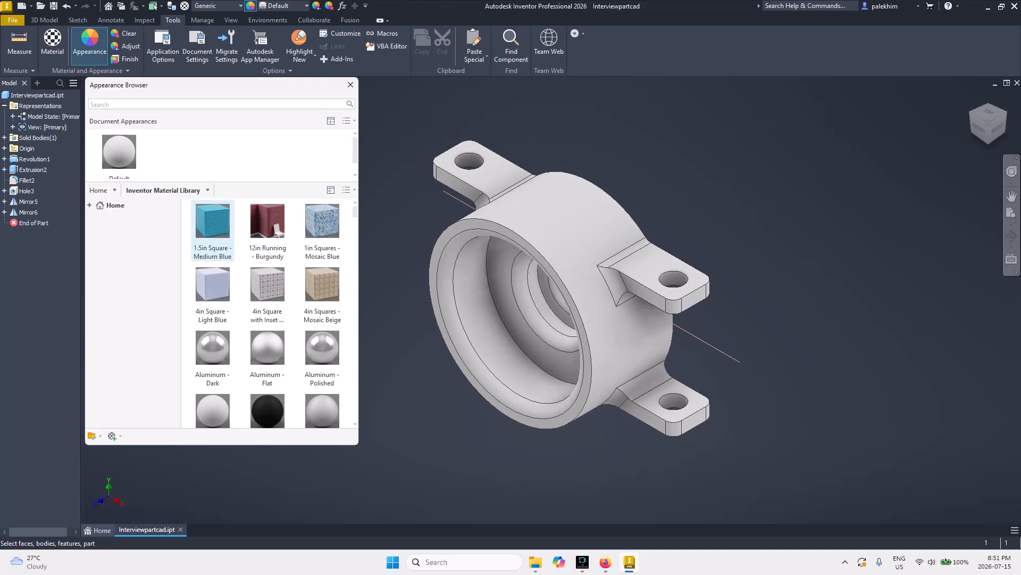
left_click(217, 256)
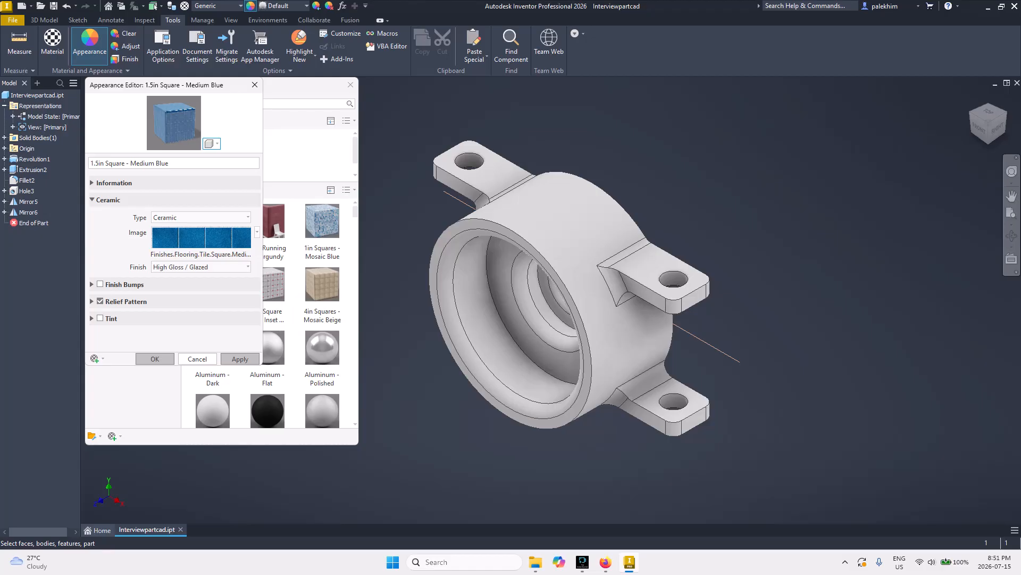
left_click(255, 85)
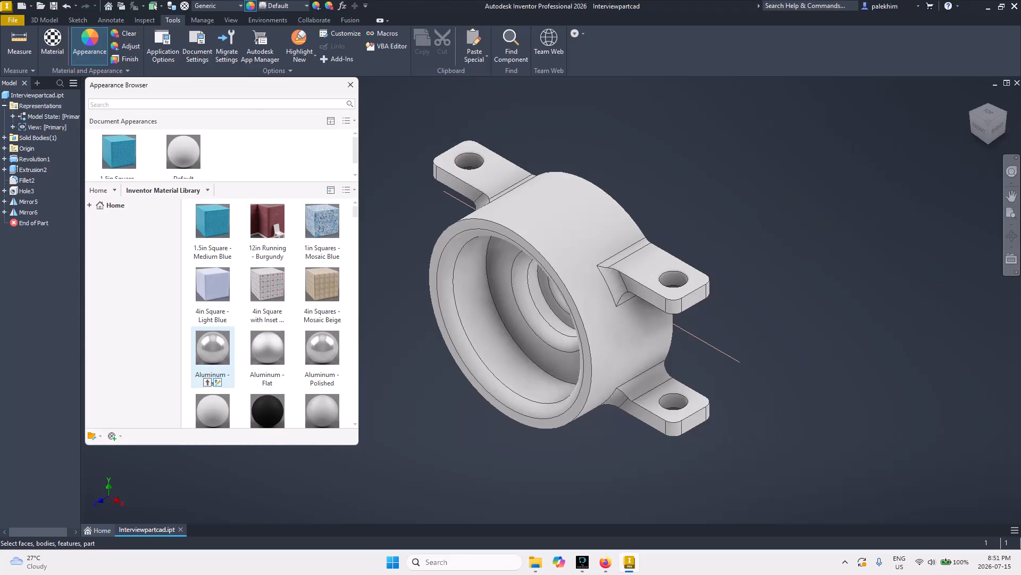
- Add the Aluminum - Dark appearance from the Inventor Material Library to the document and open it for editing
left_click(208, 382)
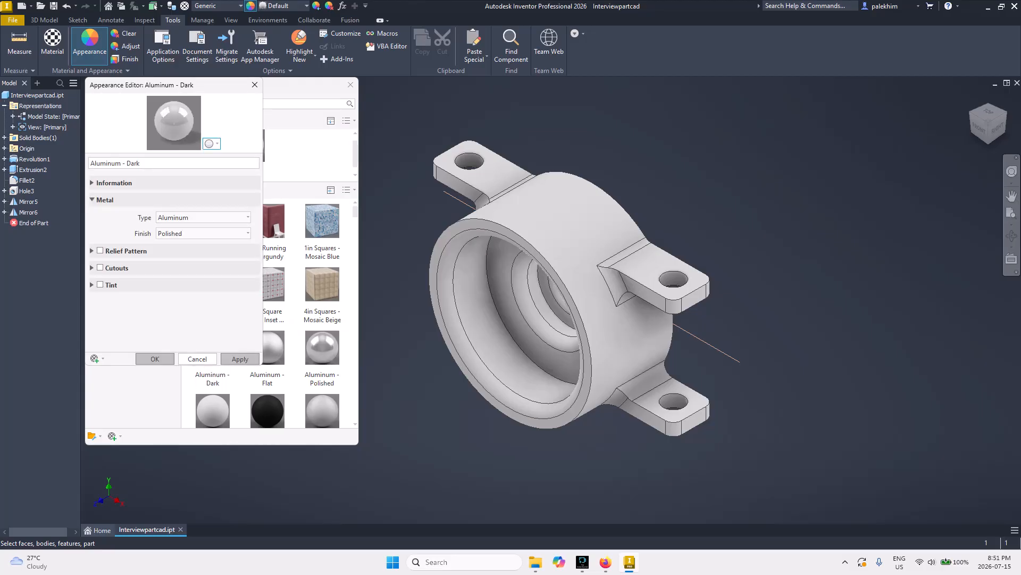
left_click(217, 143)
left_click(216, 143)
- Try an RGB 80 80 80 tint and Staggered Circles cutouts on the Aluminum - Dark appearance
left_click(100, 285)
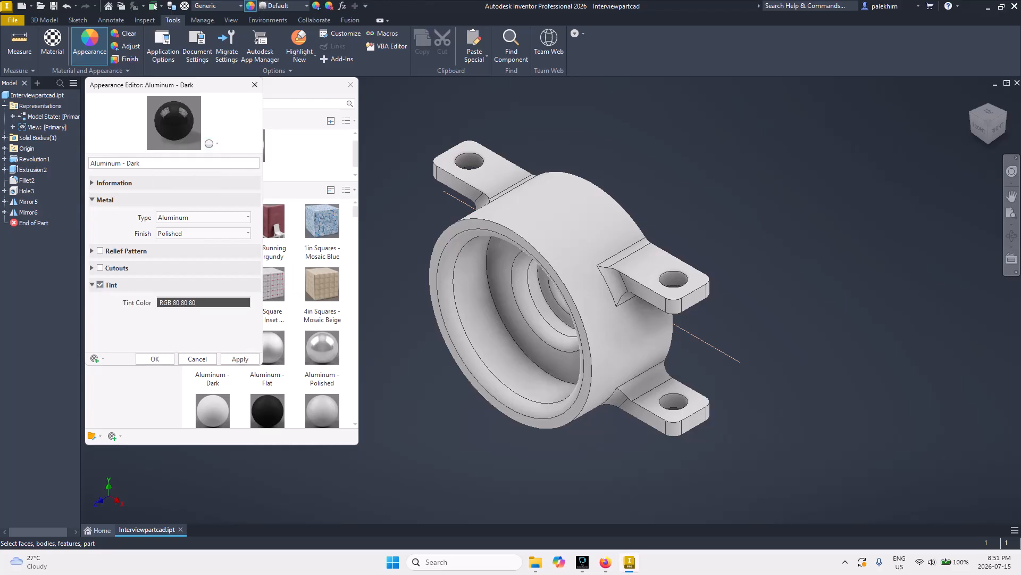
left_click(100, 267)
left_click(92, 251)
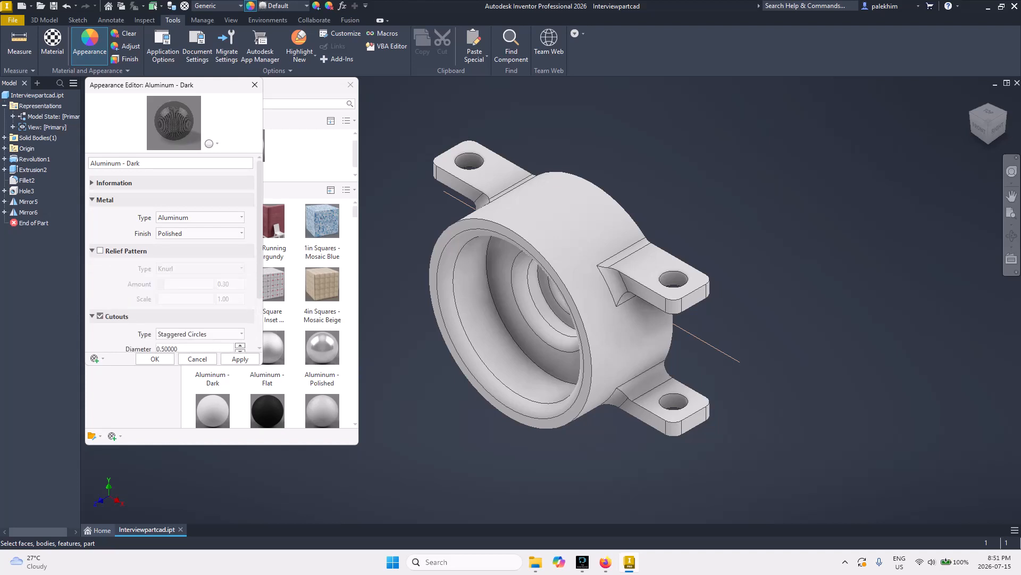
scroll(170, 253, "down", 2)
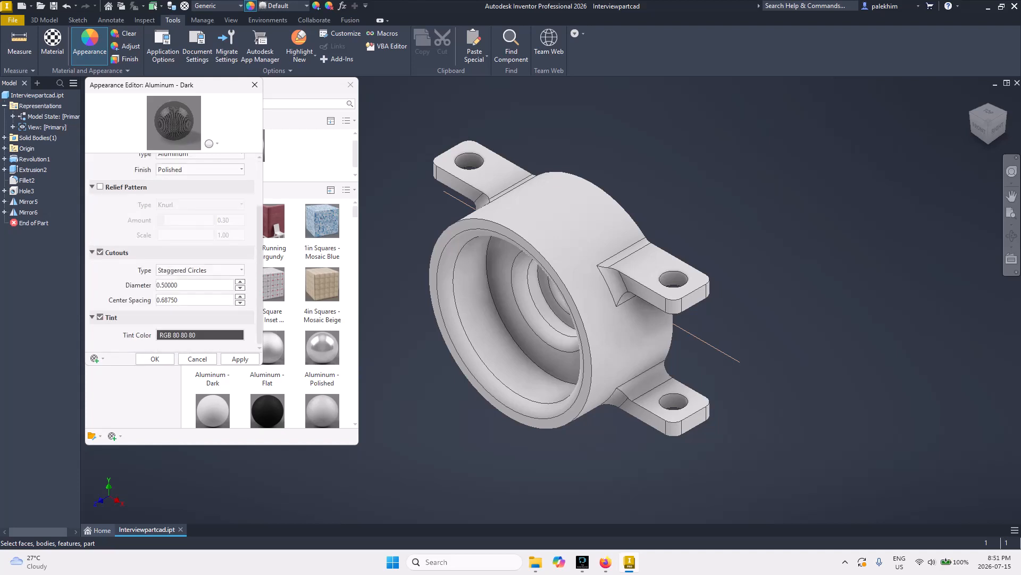
scroll(171, 253, "up", 2)
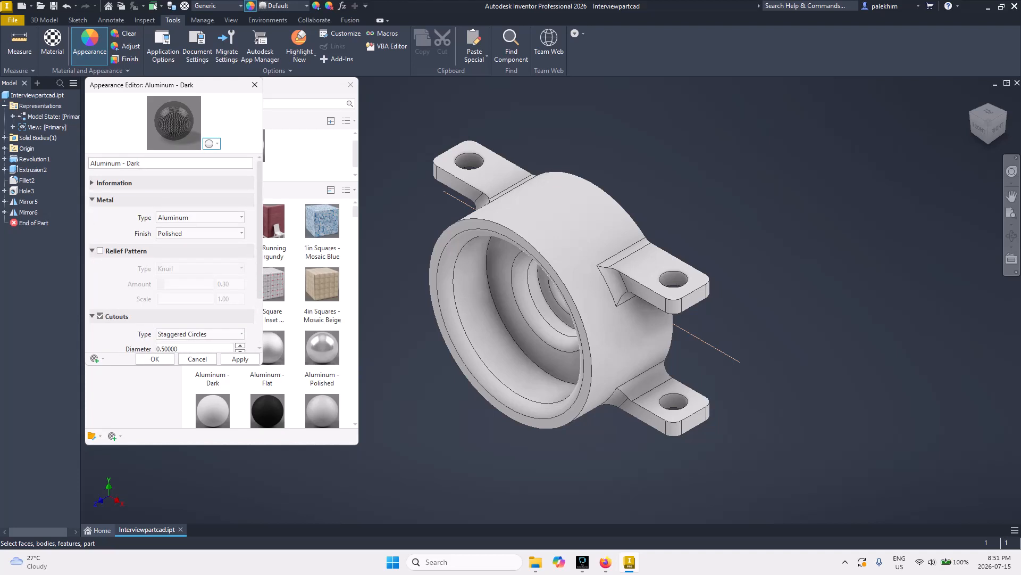
left_click(100, 316)
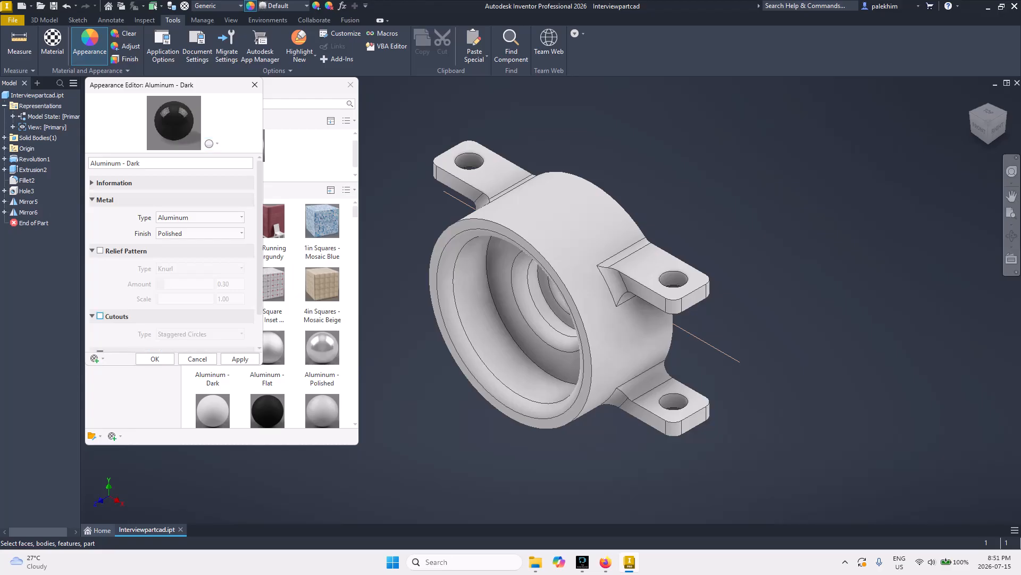
scroll(170, 253, "down", 1)
left_click(100, 316)
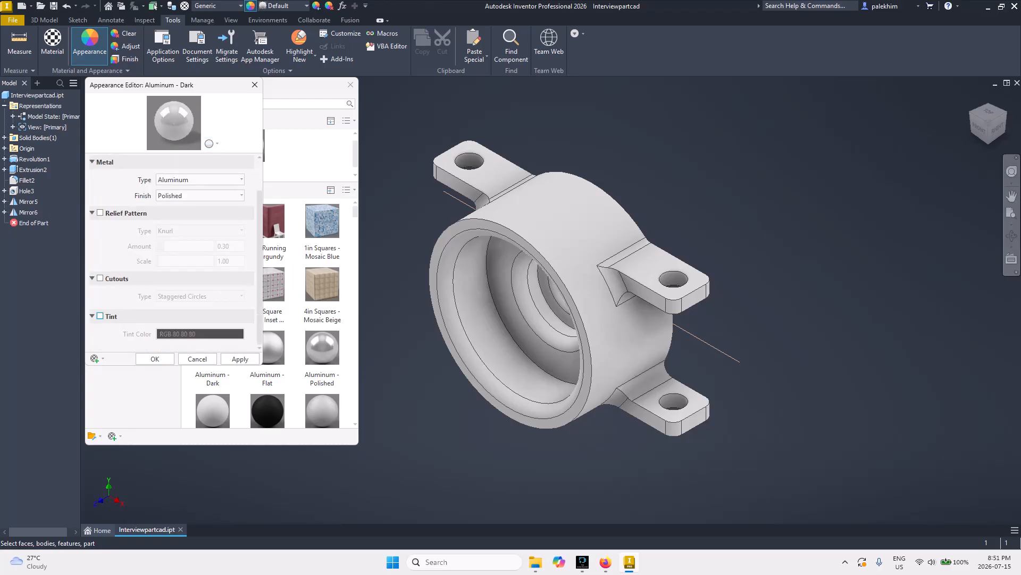
left_click(240, 359)
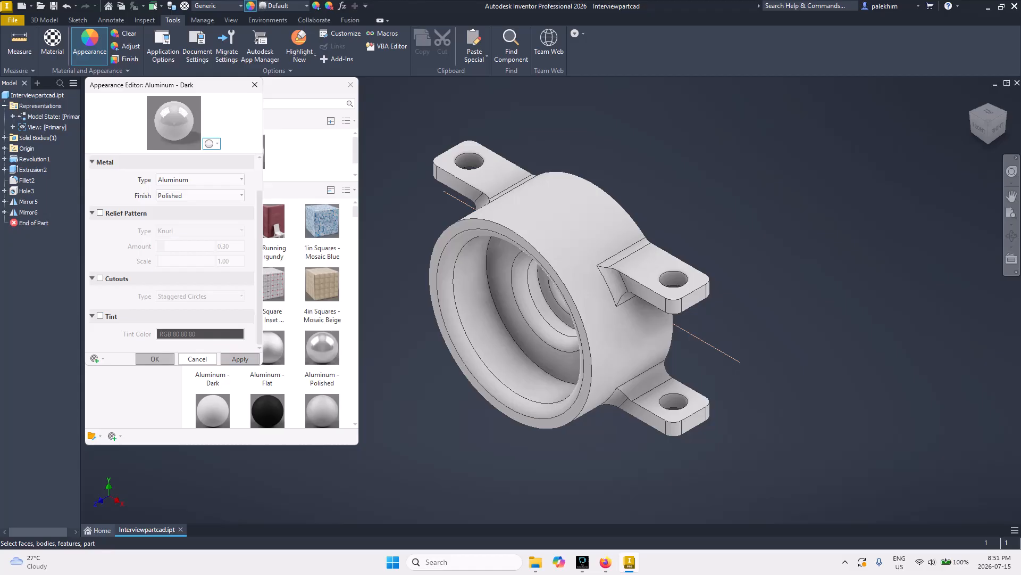
- Switch the Aluminum - Dark tint on and back off, apply the settings and close the appearance editor
scroll(184, 217, "up", 1)
scroll(183, 217, "down", 1)
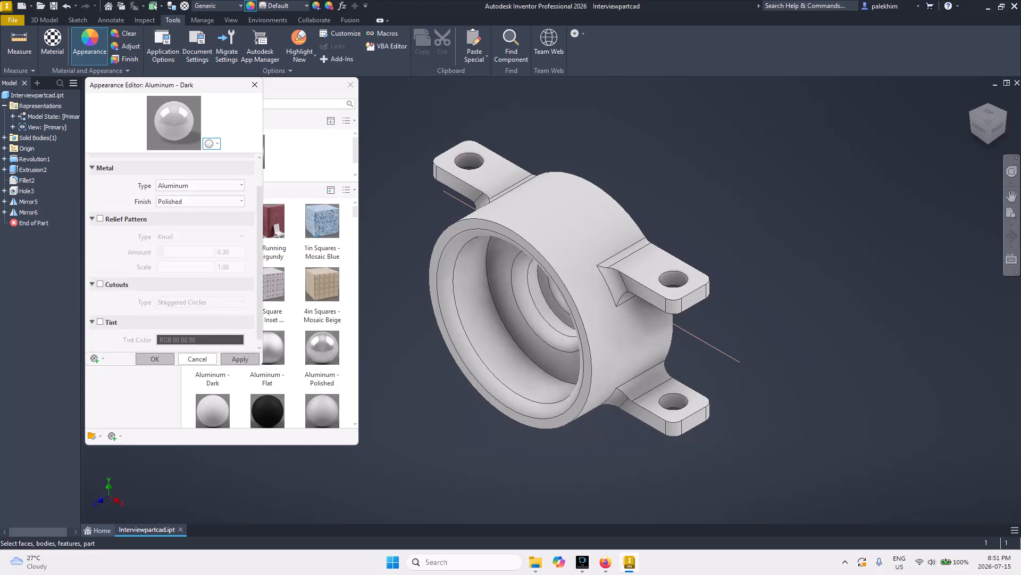
scroll(173, 252, "down", 1)
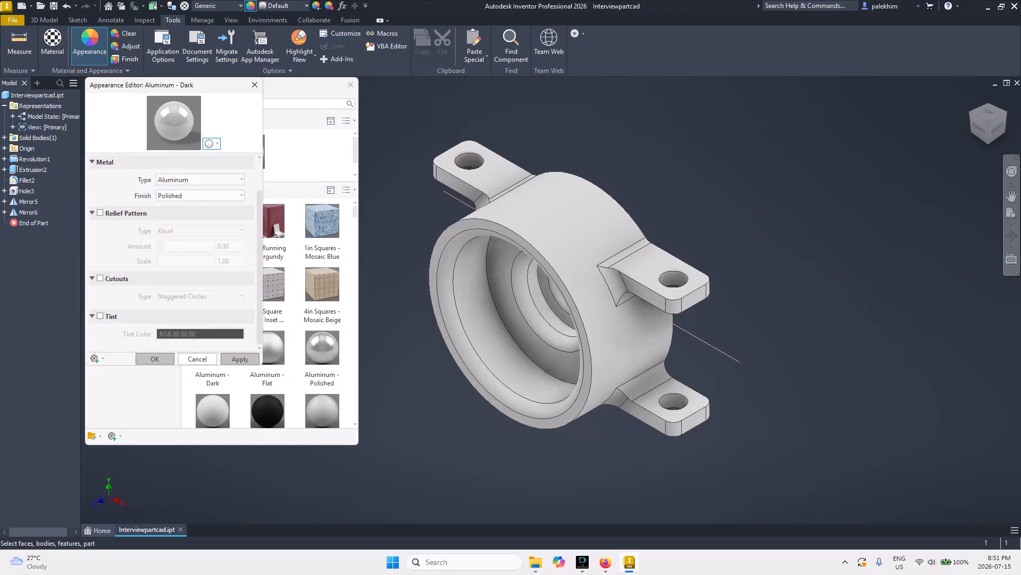
left_click(100, 316)
left_click(100, 316)
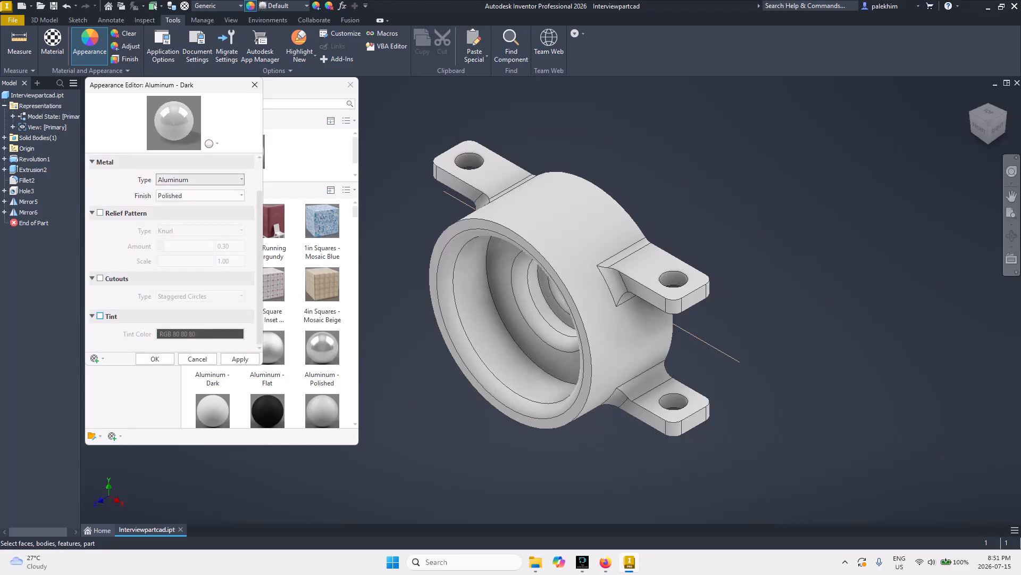
left_click(211, 144)
left_click(215, 144)
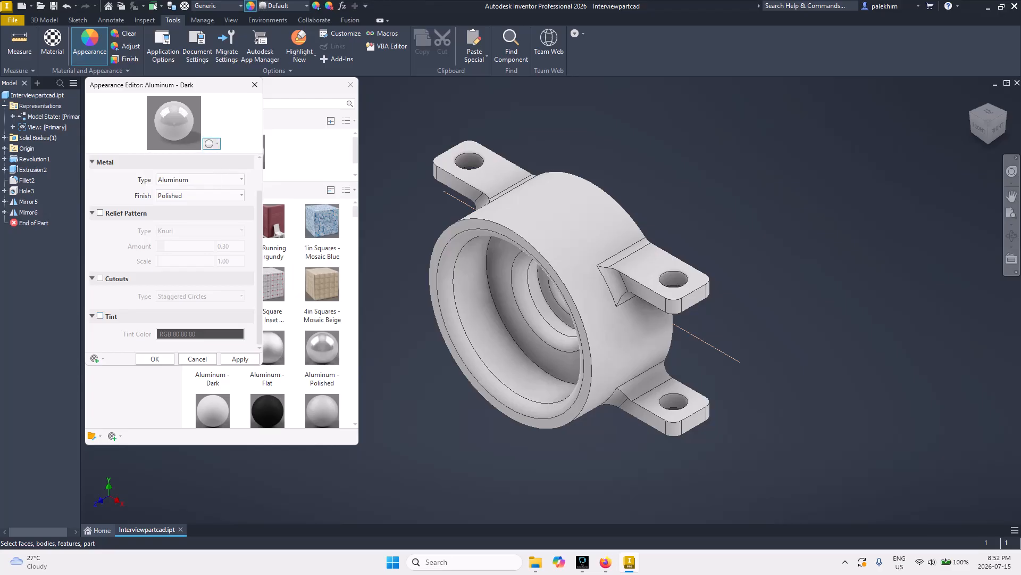
left_click(240, 359)
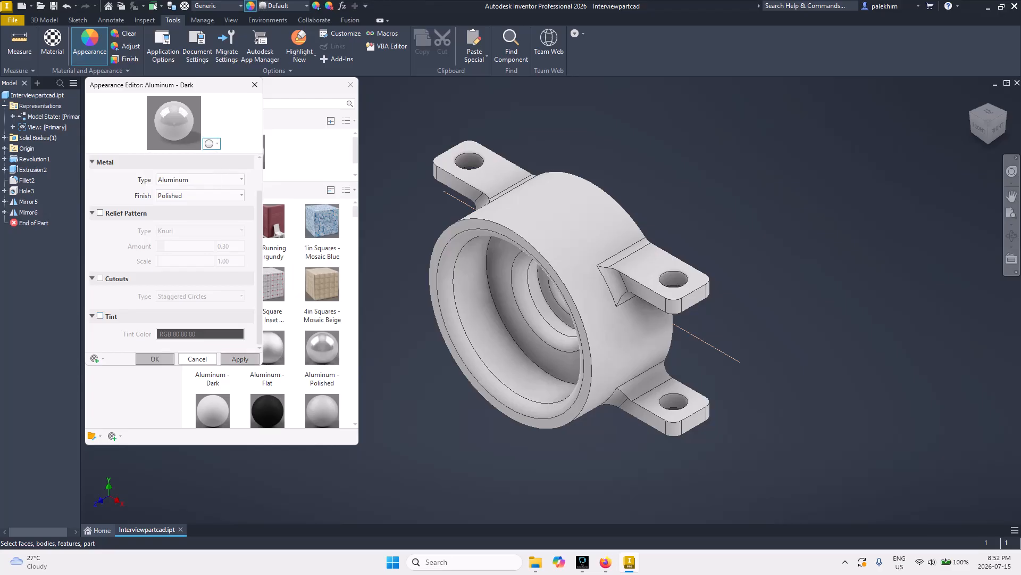
left_click(255, 84)
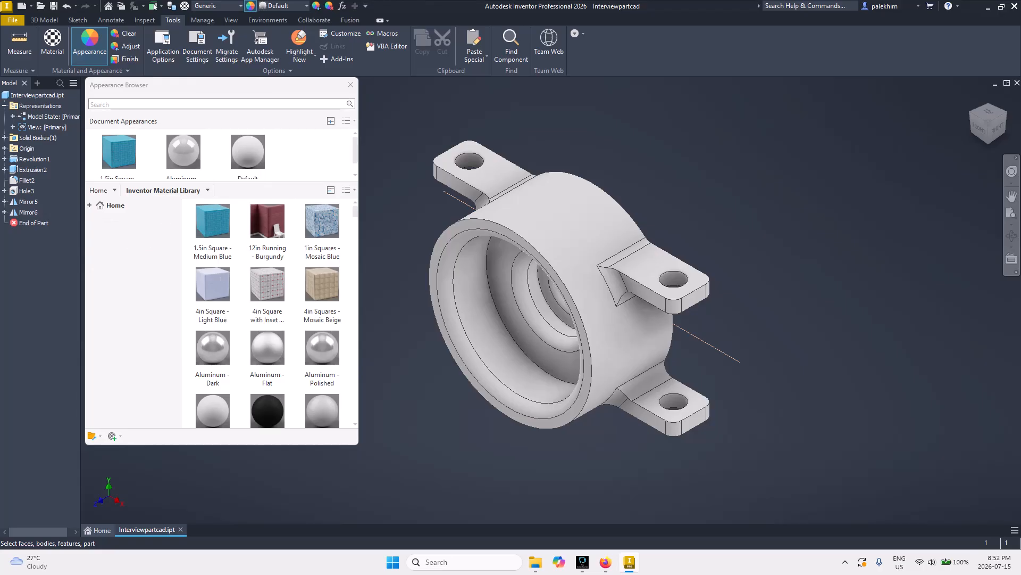
- Review the Aluminum - Dark settings among the document appearances and close the Appearance Browser
double_click(183, 151)
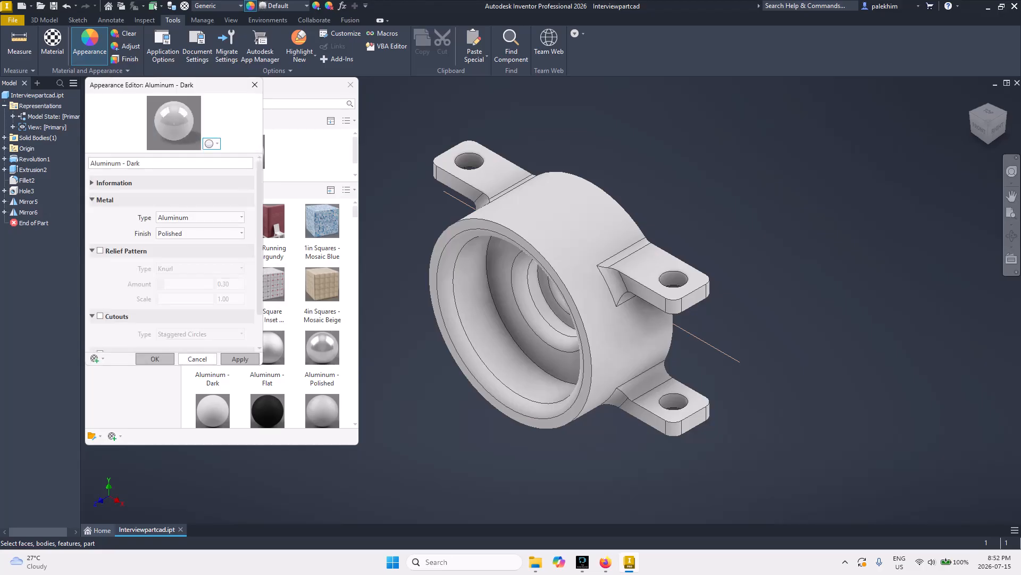
left_click(254, 85)
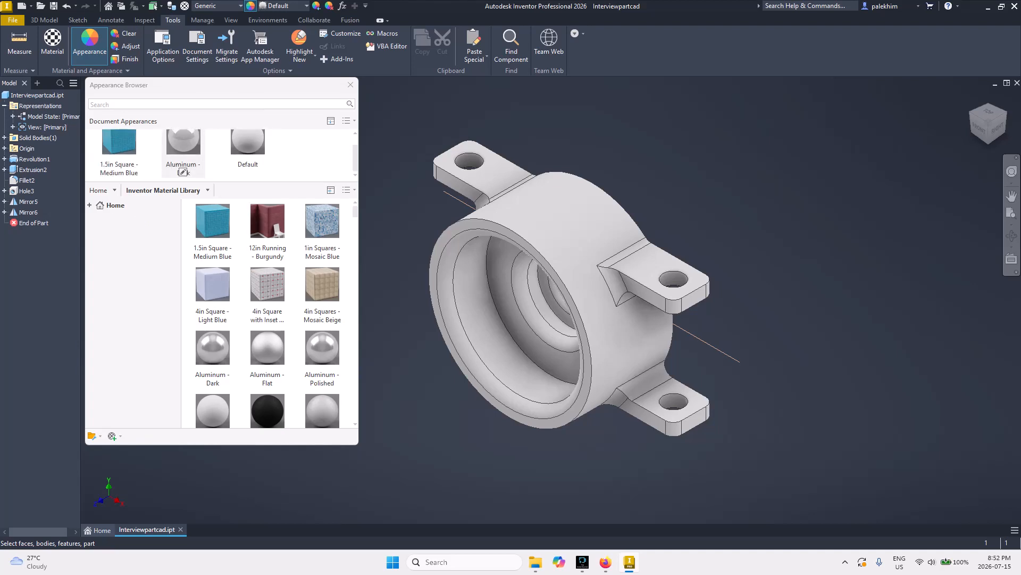
left_click(183, 172)
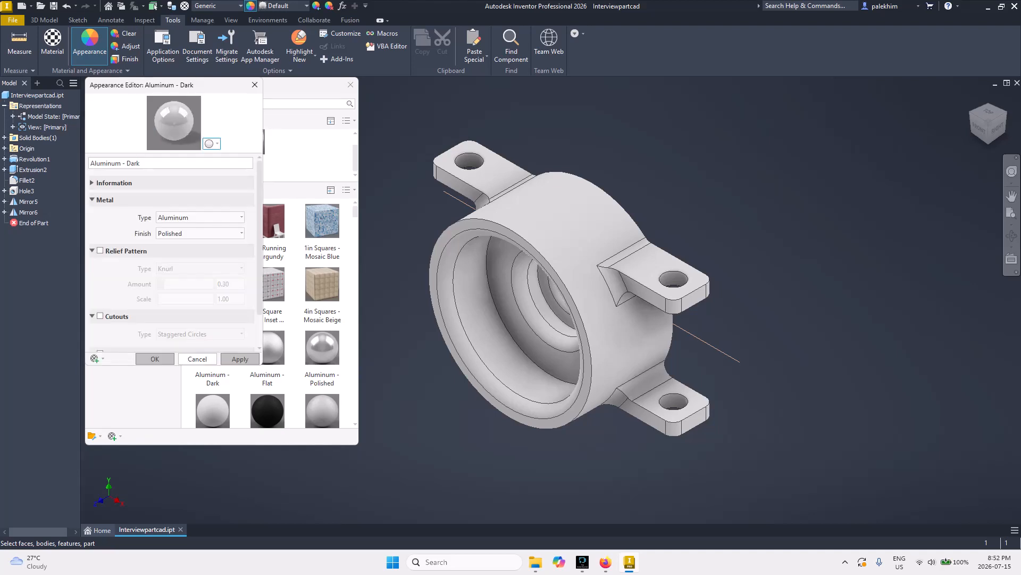
left_click(255, 85)
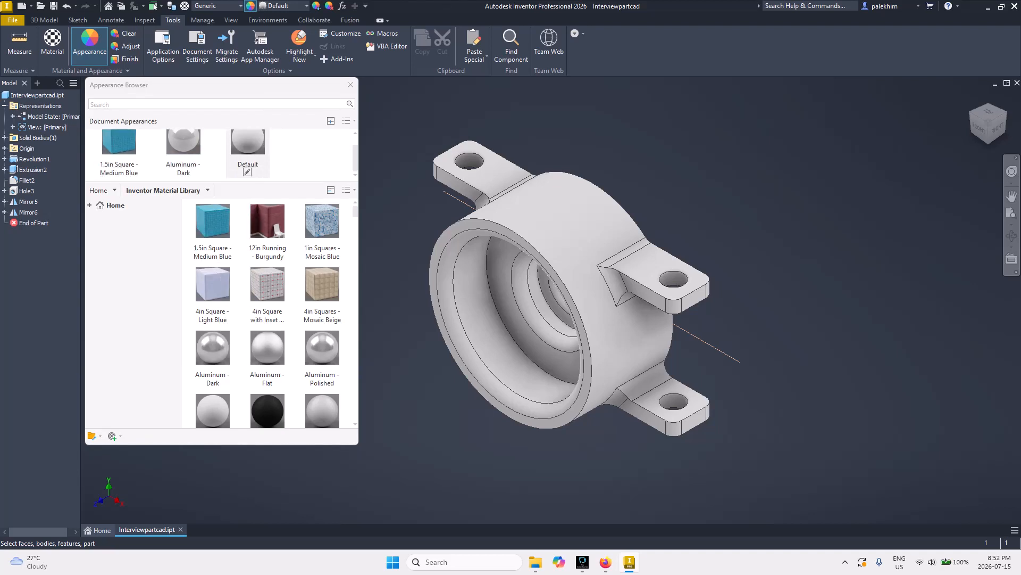
left_click(350, 85)
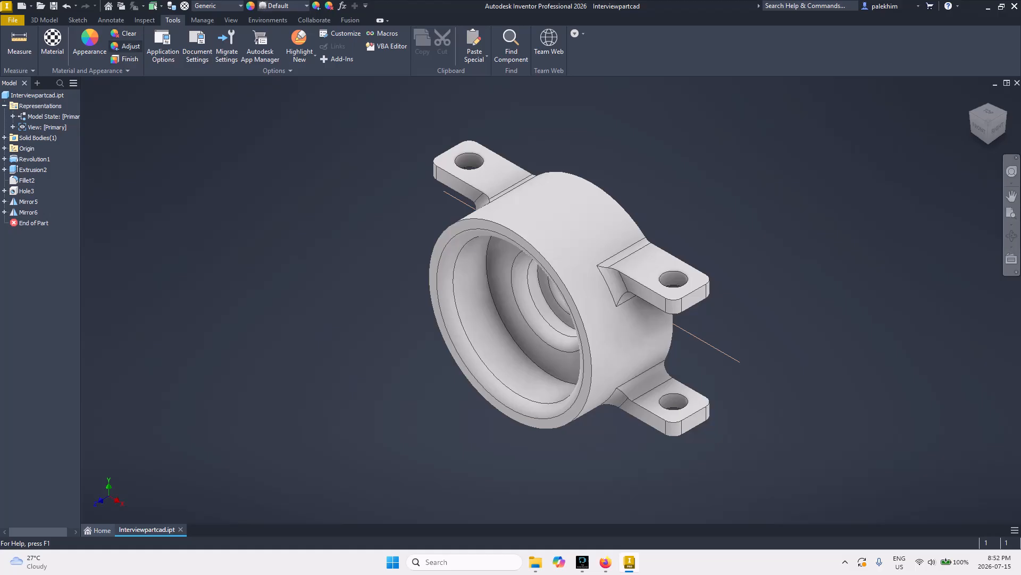
- Try the Denim - Blue and Cyan appearances on the whole part
left_click(89, 71)
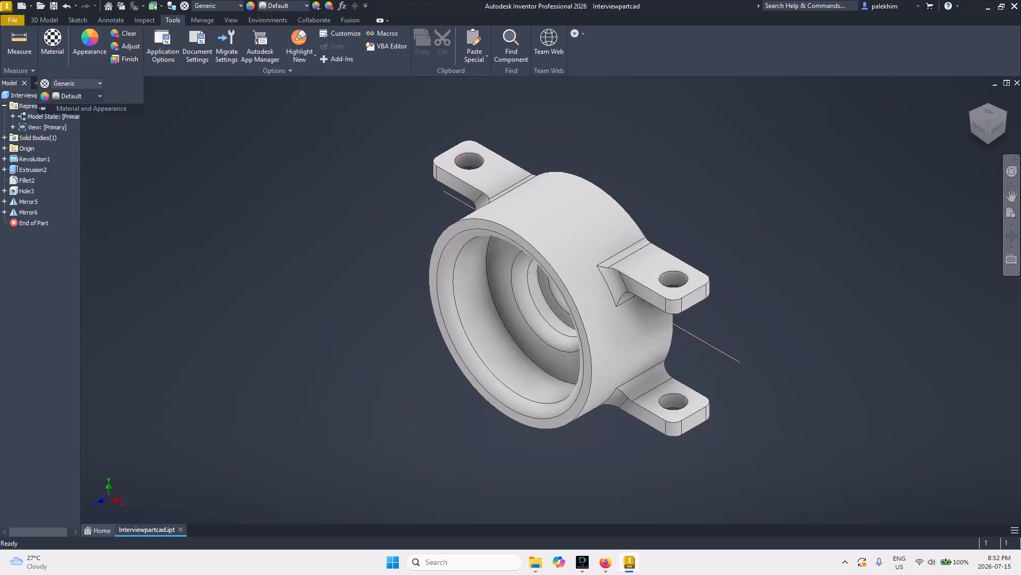
left_click(100, 96)
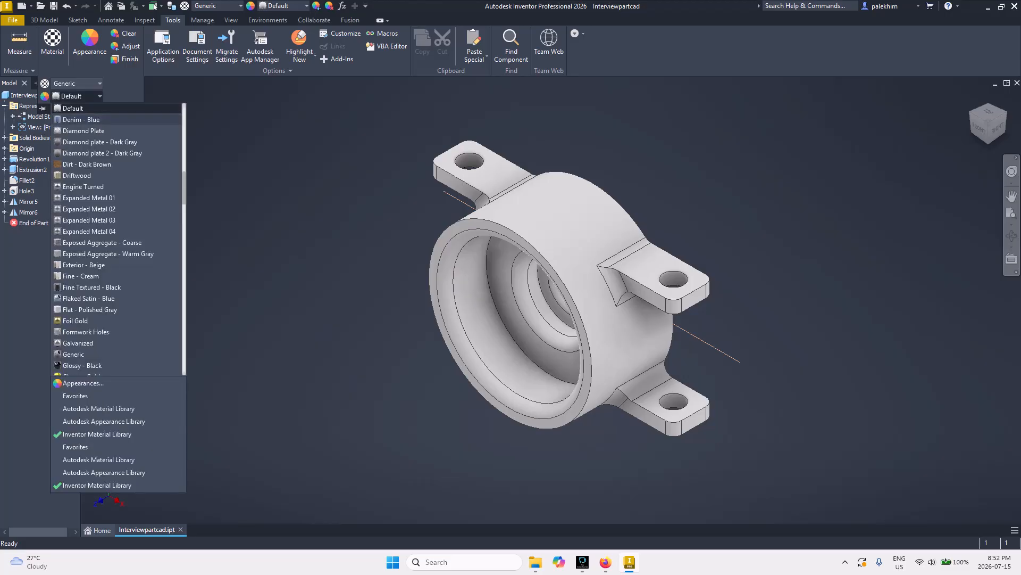
left_click(98, 119)
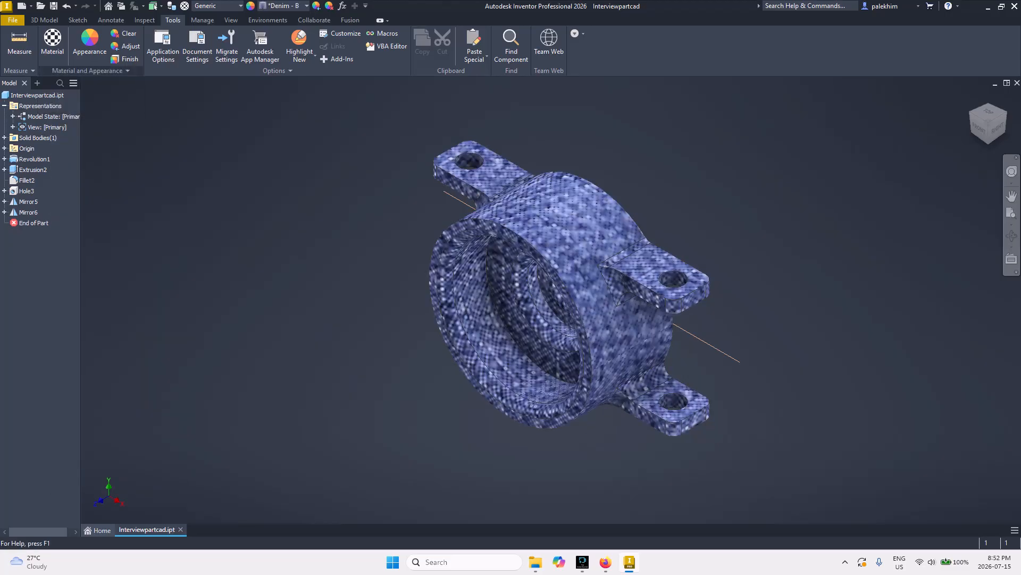
left_click(89, 70)
left_click(99, 97)
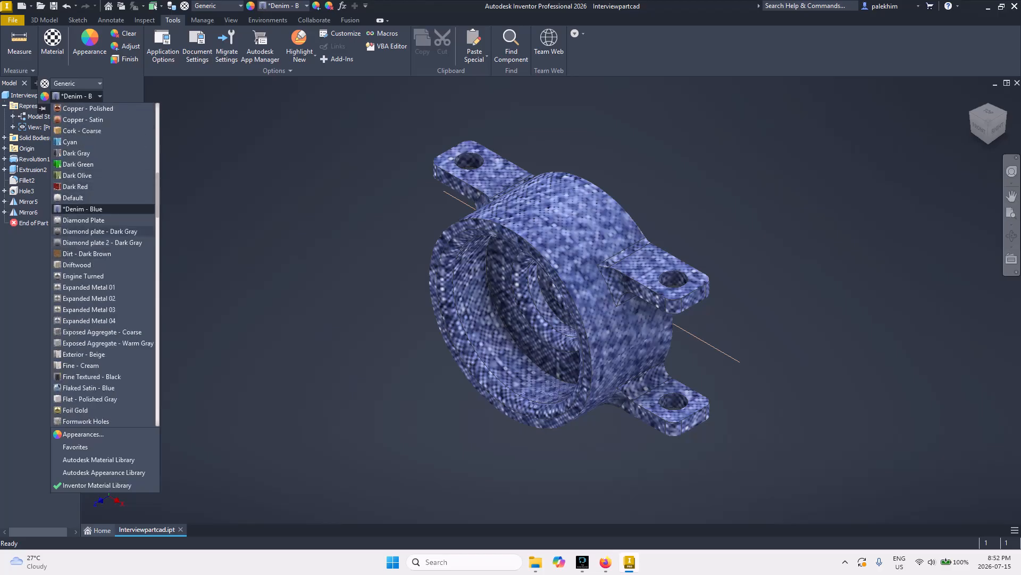
left_click(75, 142)
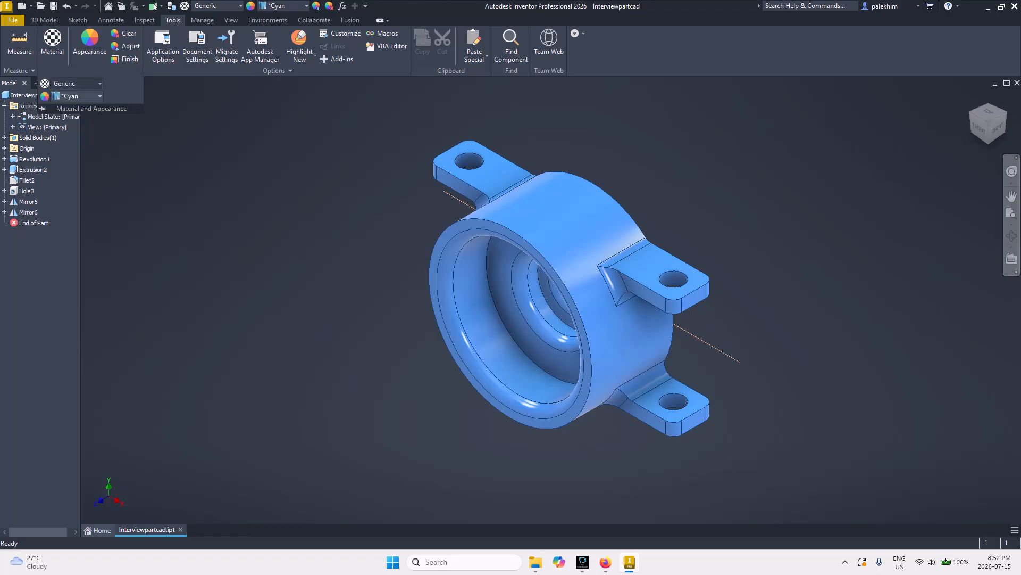
- Change the whole part's appearance to Pink
left_click(99, 96)
scroll(101, 153, "down", 15)
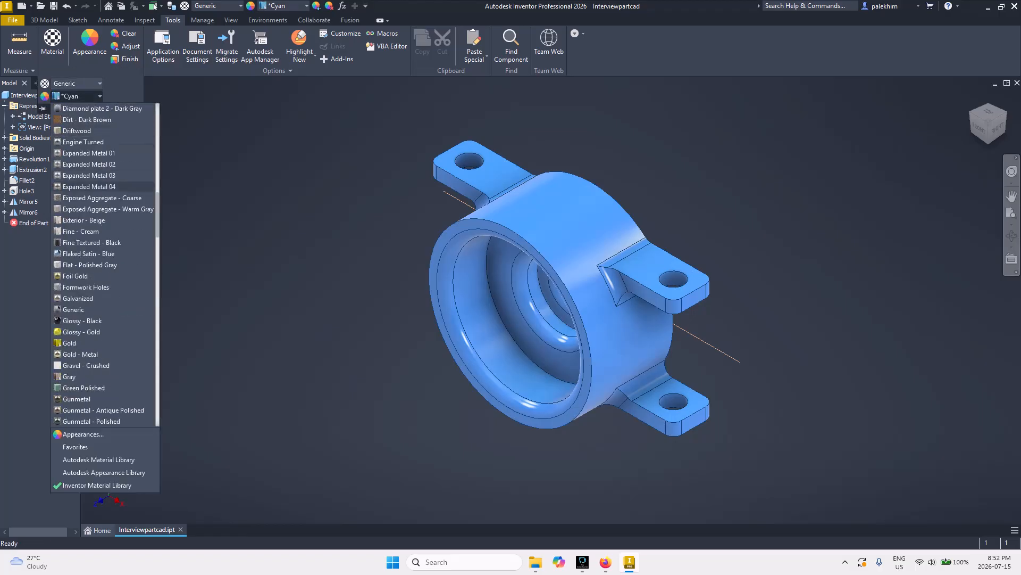
scroll(101, 153, "down", 5)
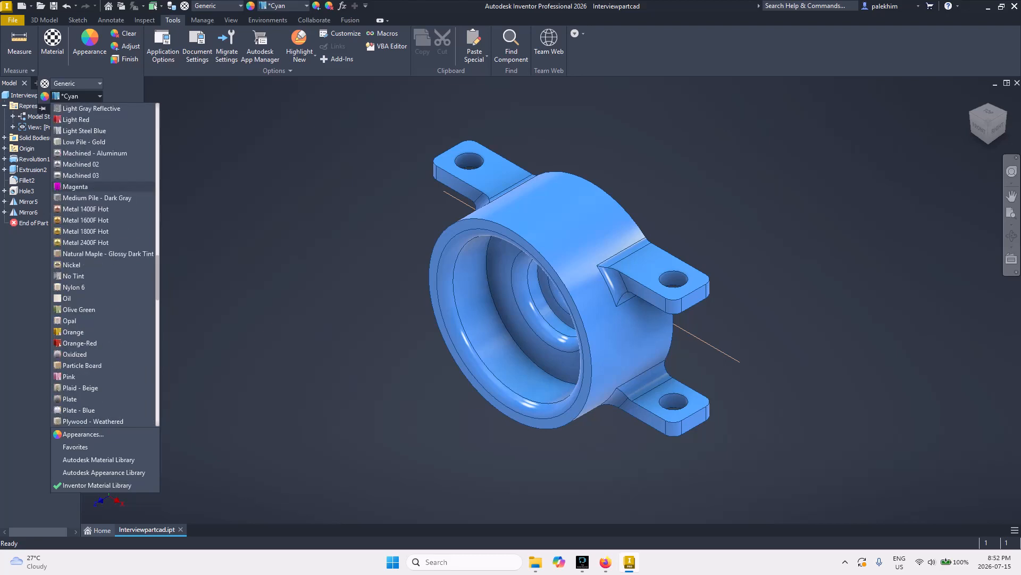
left_click(80, 342)
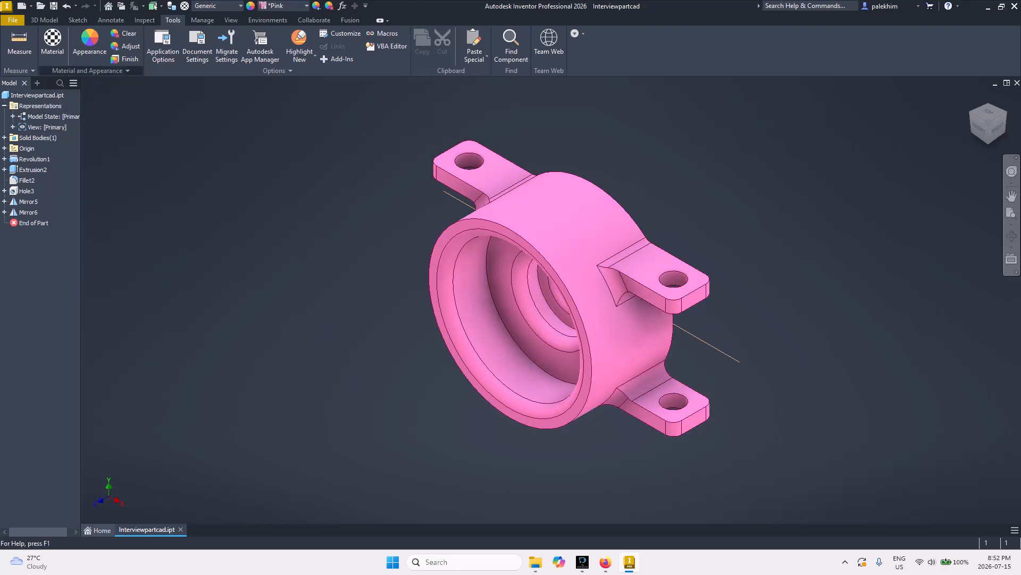
- Change the whole part's appearance to Violet
left_click(90, 70)
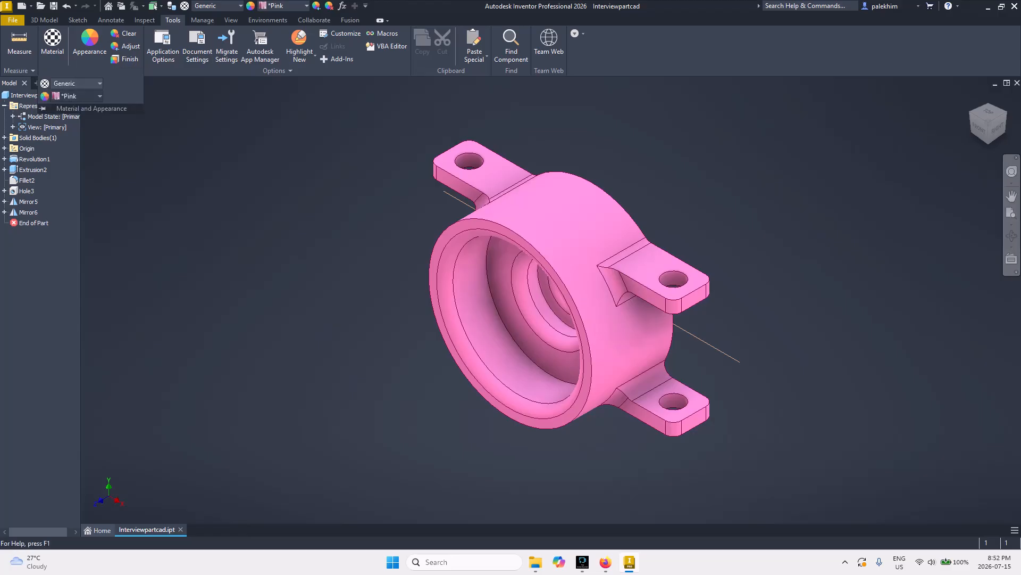
left_click(99, 95)
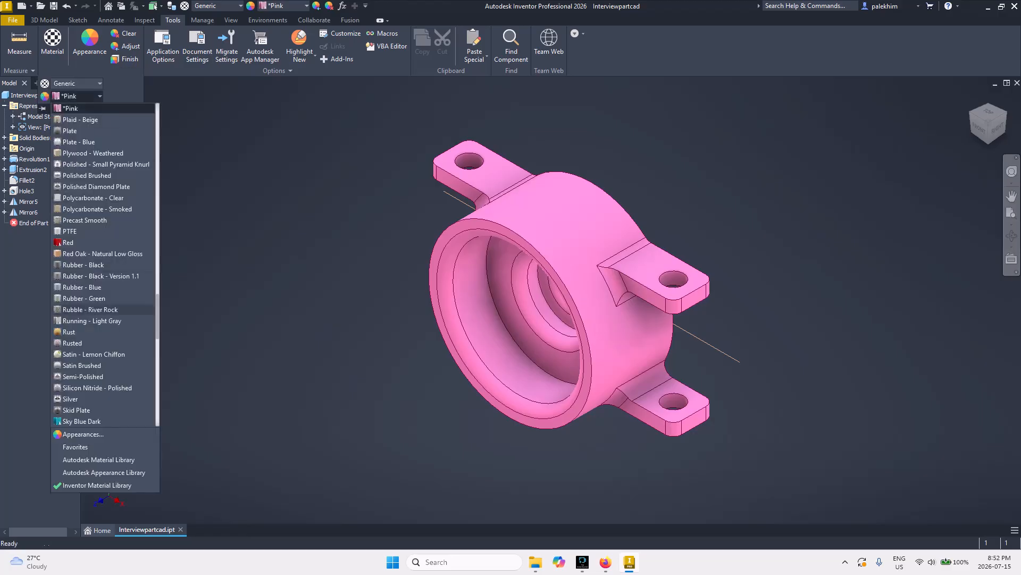
scroll(107, 153, "down", 2)
scroll(117, 197, "down", 8)
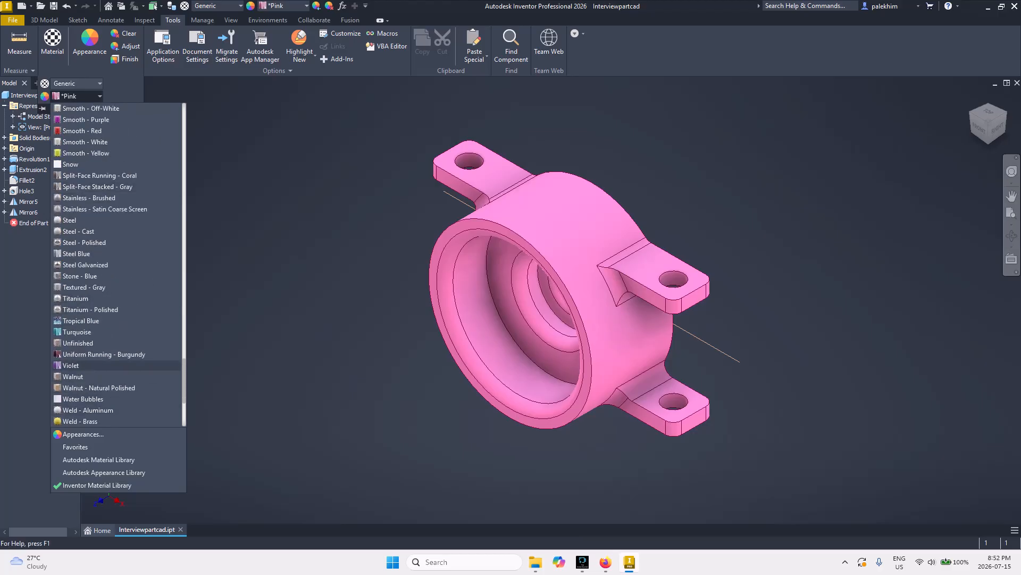
left_click(106, 376)
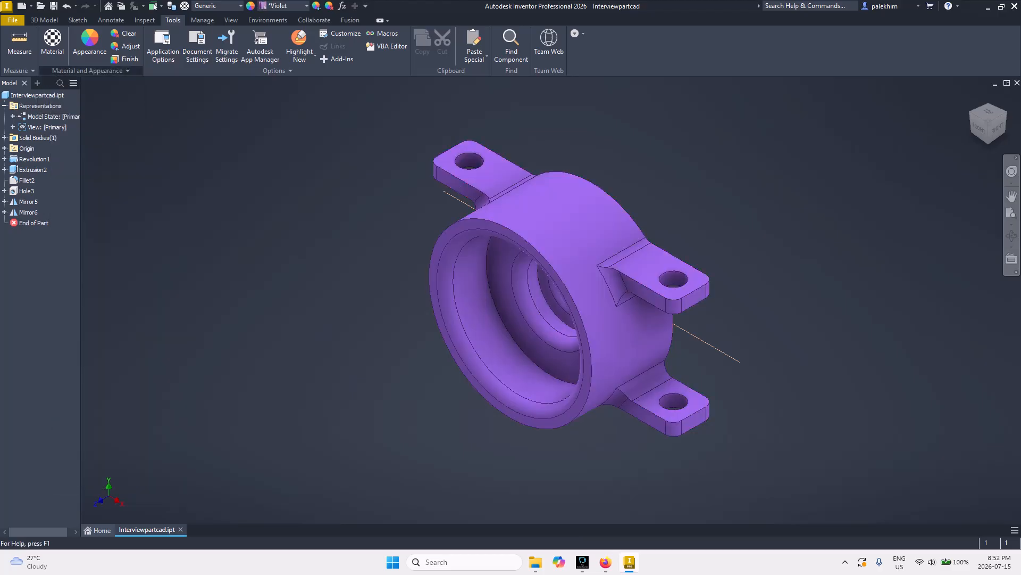
- Try the Tropical Blue and Turquoise appearances on the whole part
left_click(92, 70)
left_click(75, 96)
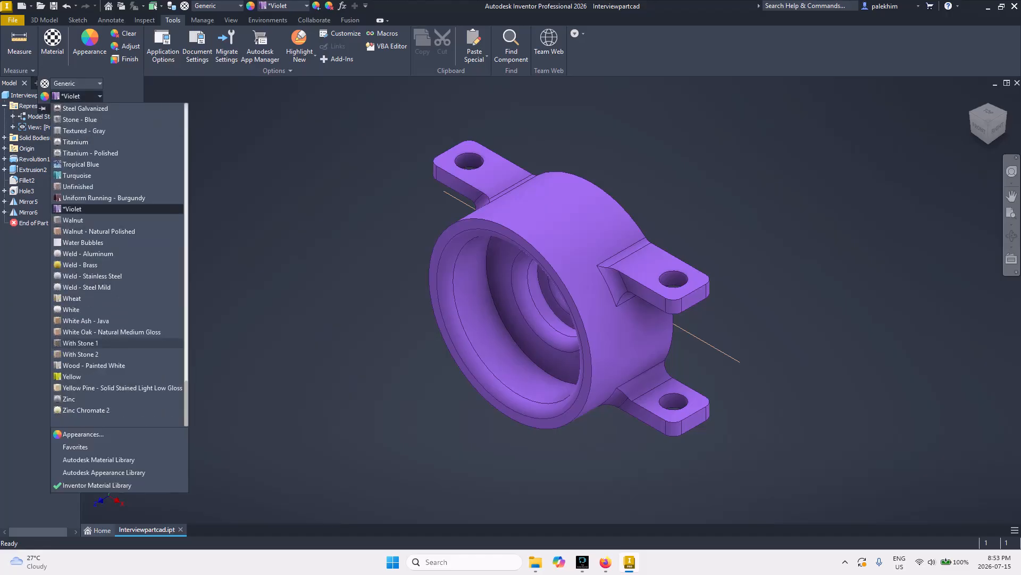
left_click(79, 164)
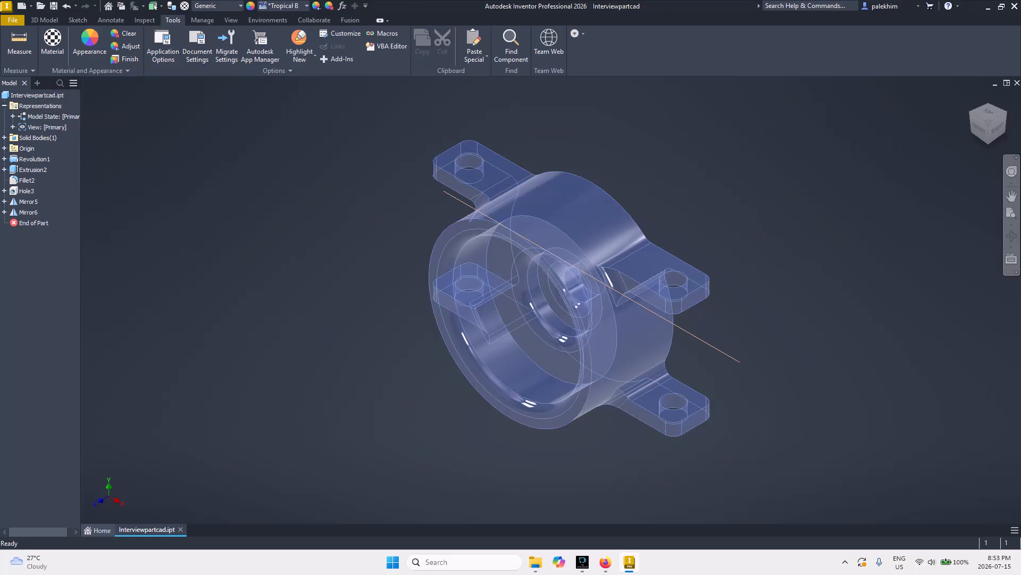
left_click(92, 71)
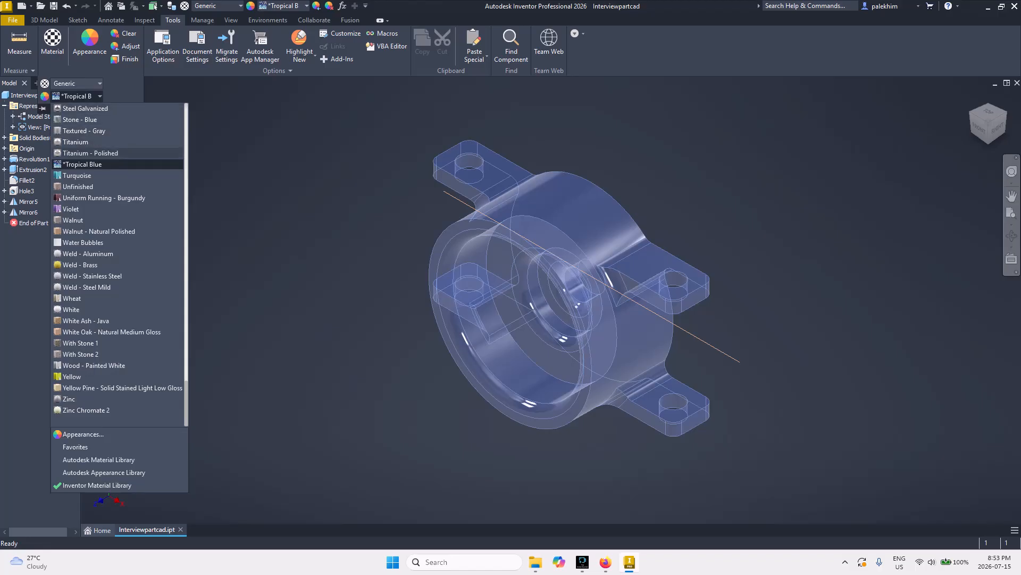
left_click(77, 175)
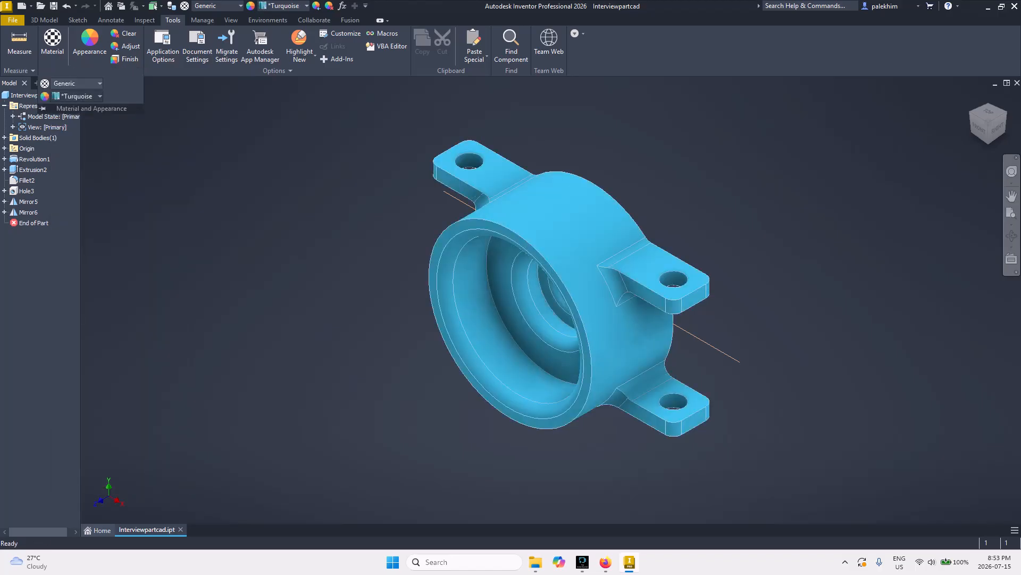
- Change the whole part's appearance to Satin - Lemon Chiffon
left_click(56, 97)
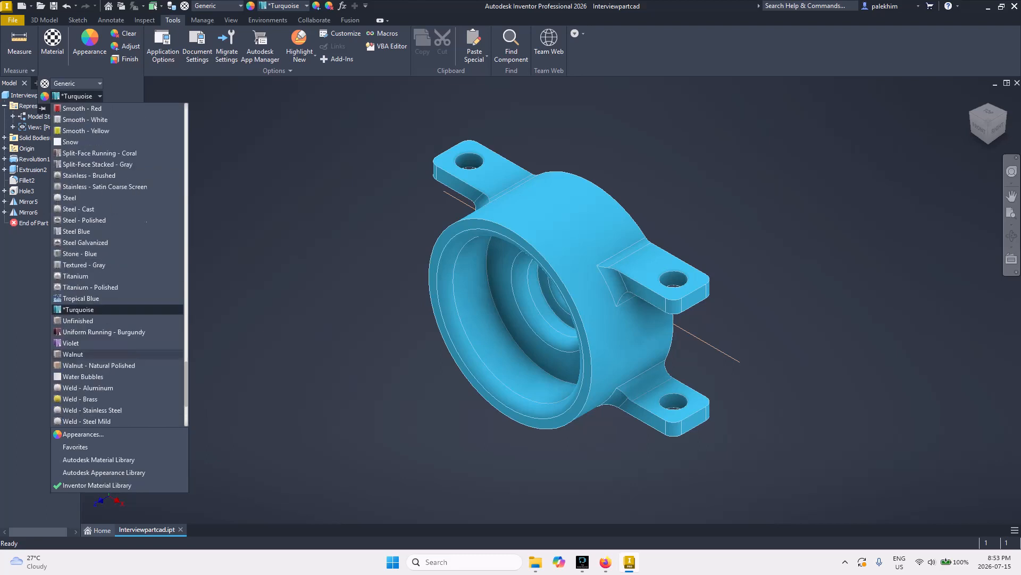
scroll(117, 330, "up", 10)
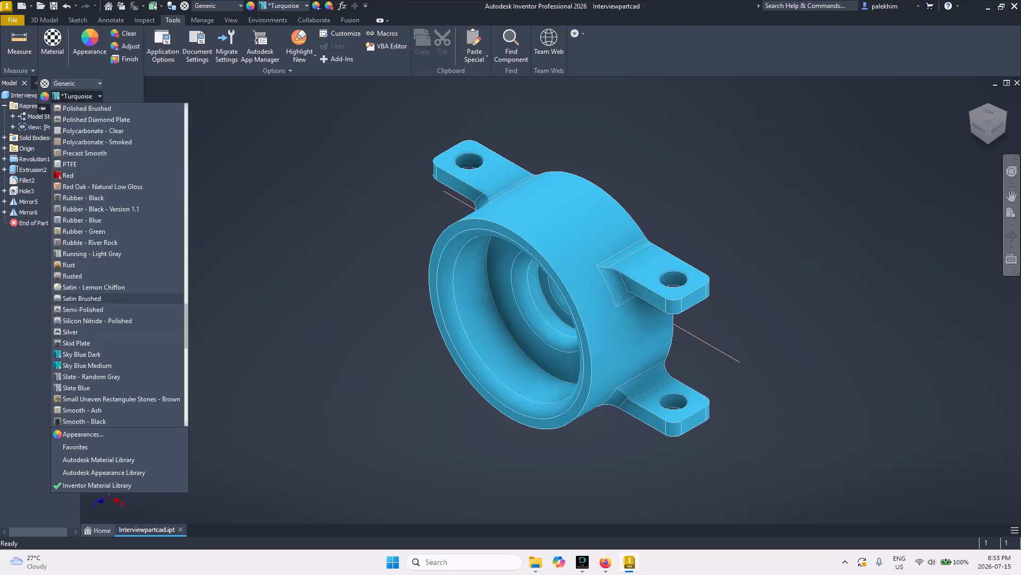
left_click(94, 287)
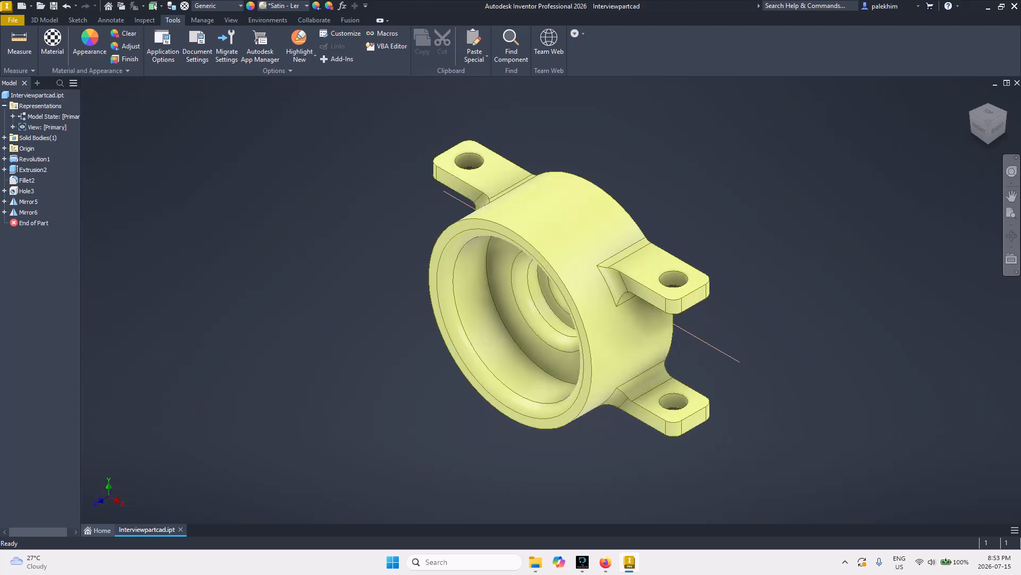
- Set the part's physical material to Gold
left_click(91, 71)
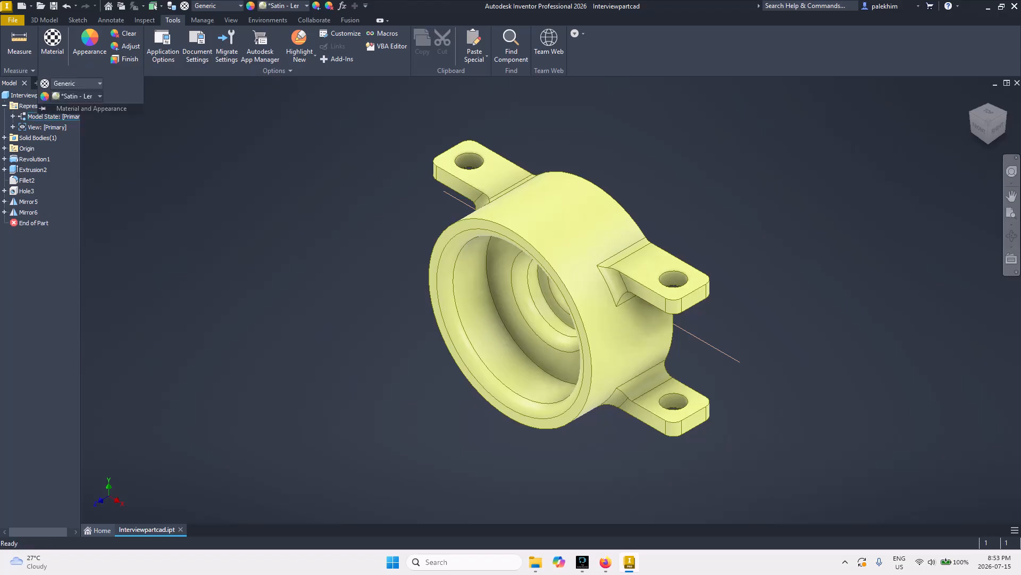
left_click(99, 97)
left_click(100, 96)
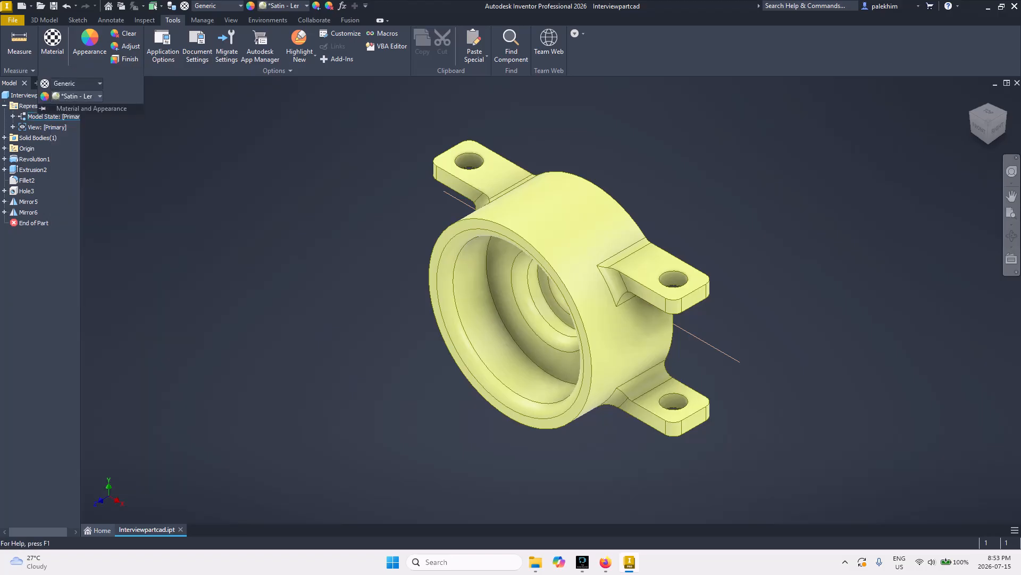
left_click(100, 84)
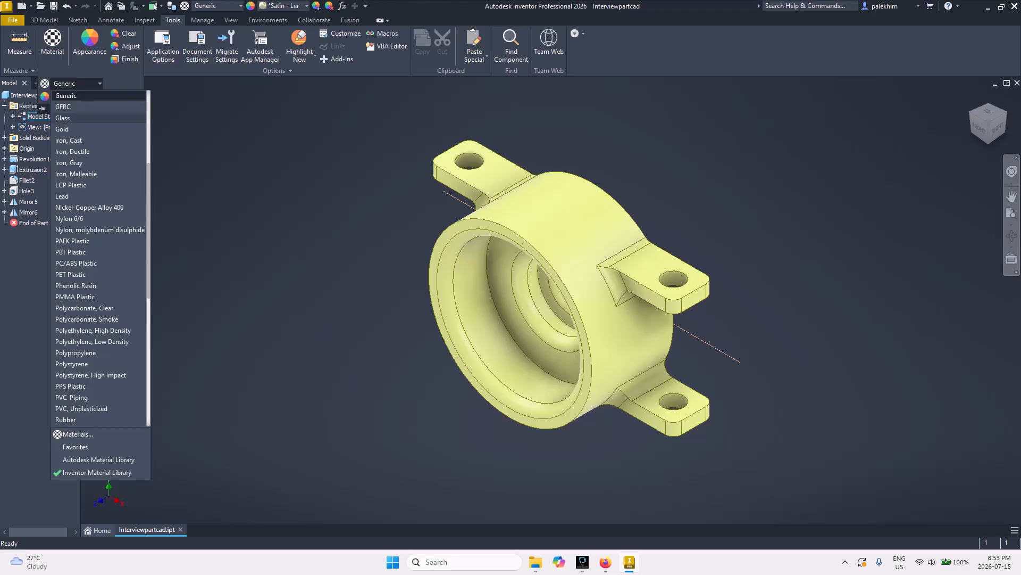
left_click(69, 129)
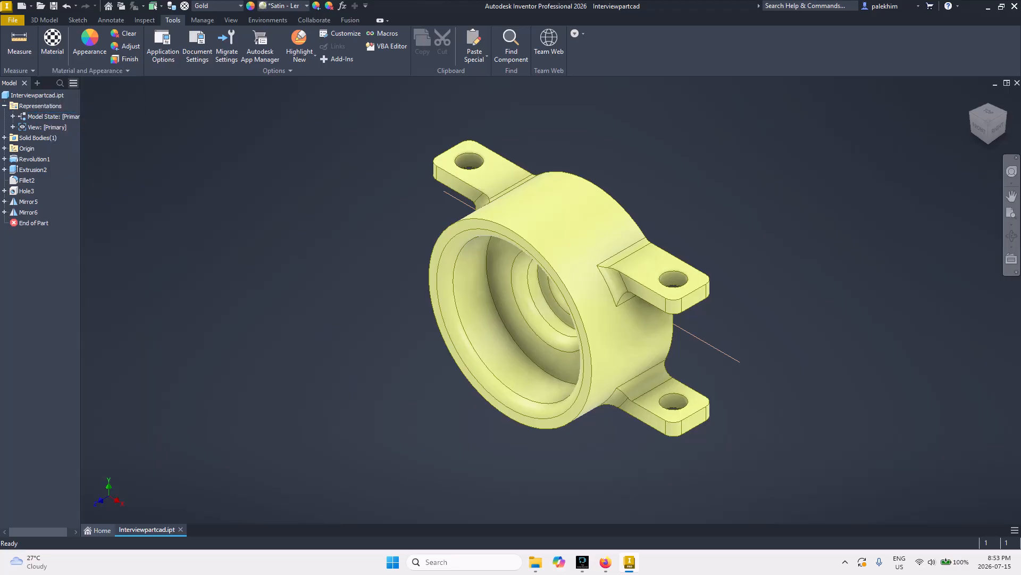
- Change the whole part's appearance to Silver
left_click(92, 71)
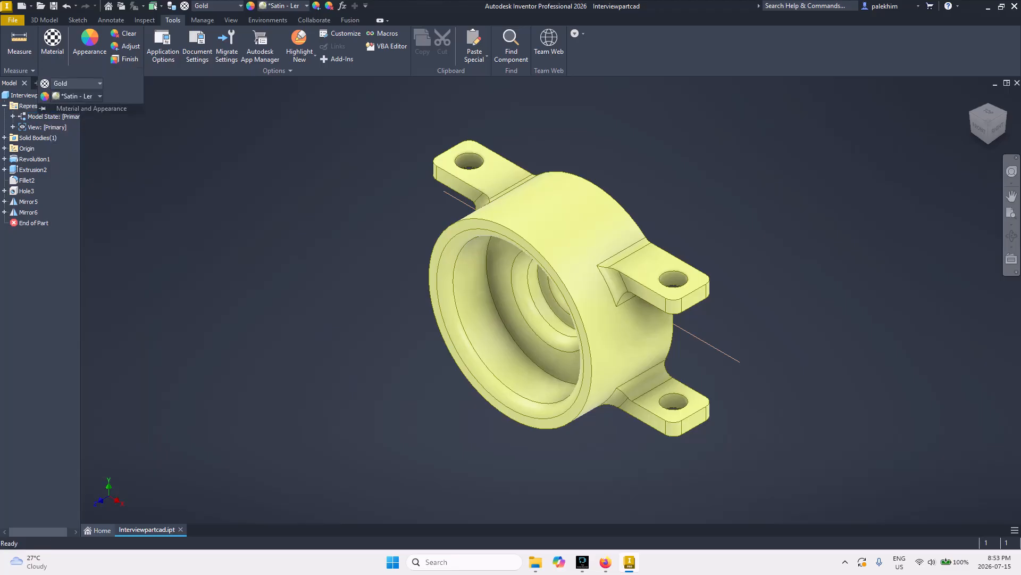
left_click(99, 96)
scroll(118, 176, "down", 15)
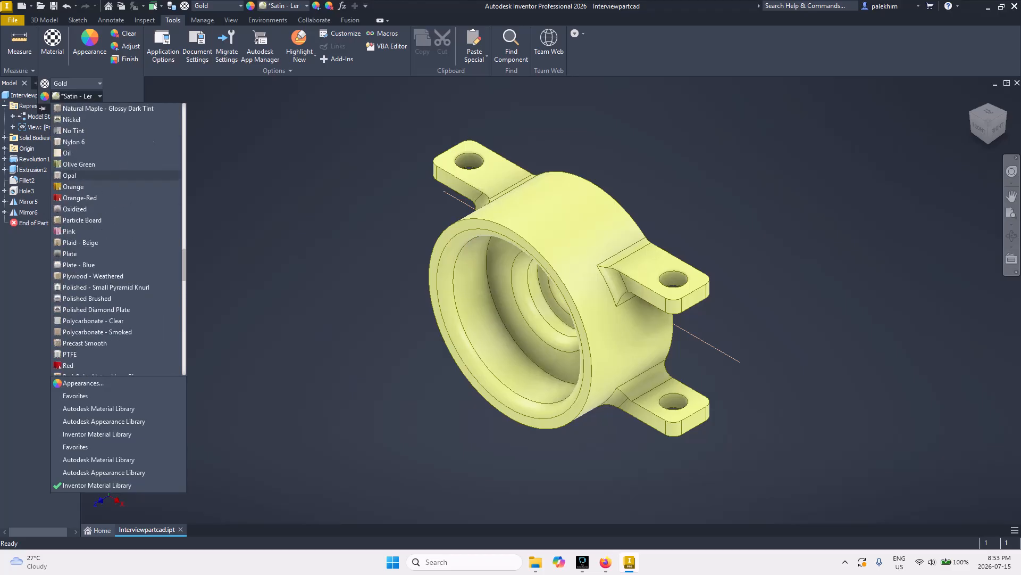
scroll(117, 175, "up", 3)
left_click(99, 96)
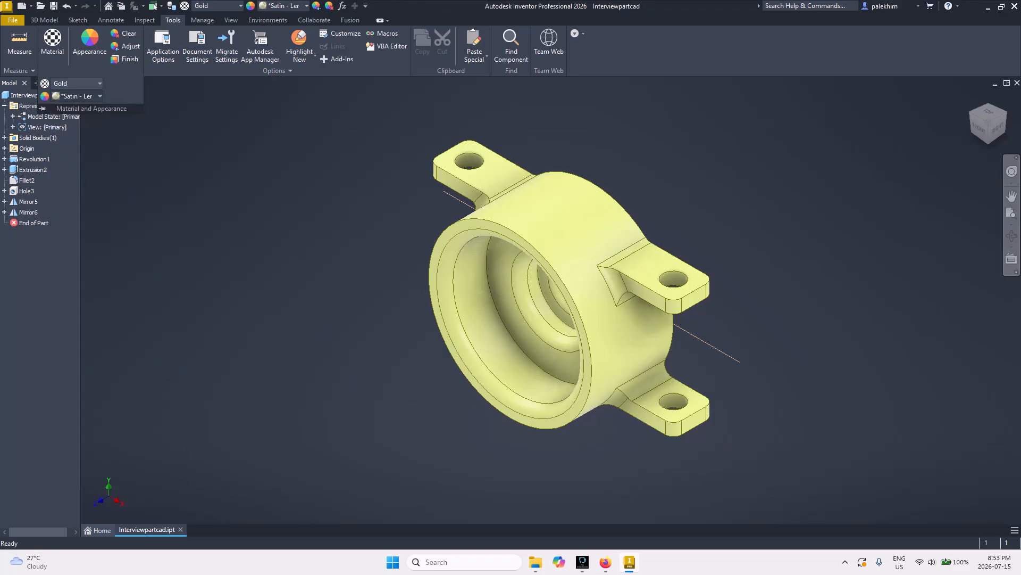
left_click(99, 96)
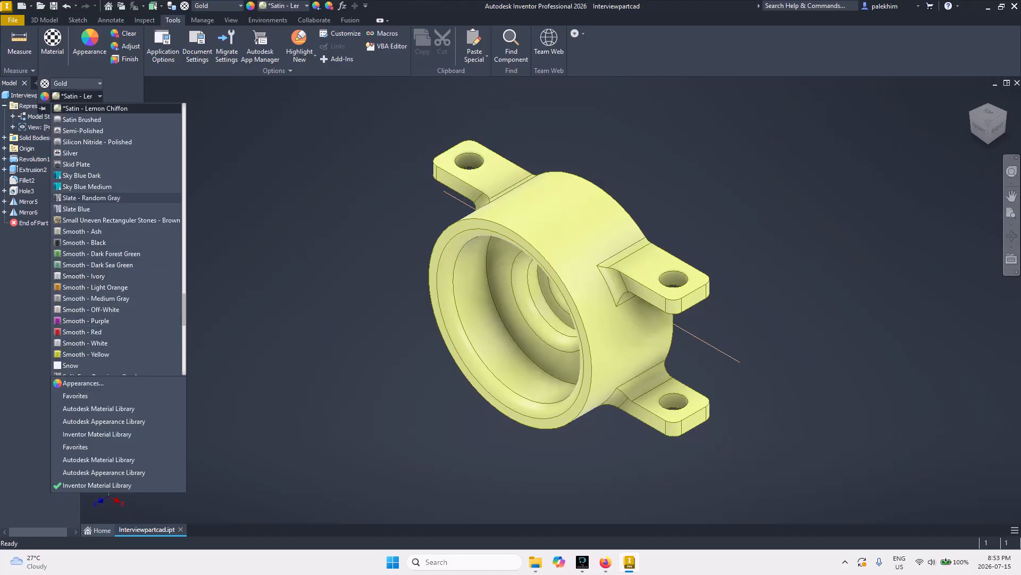
left_click(79, 152)
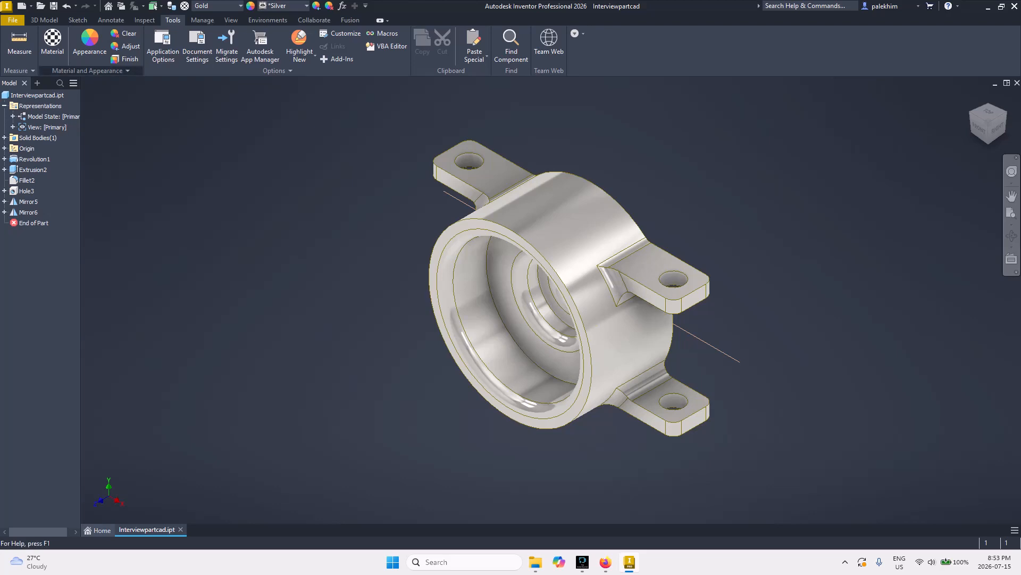
- Set the part's physical material back to Generic
left_click(88, 71)
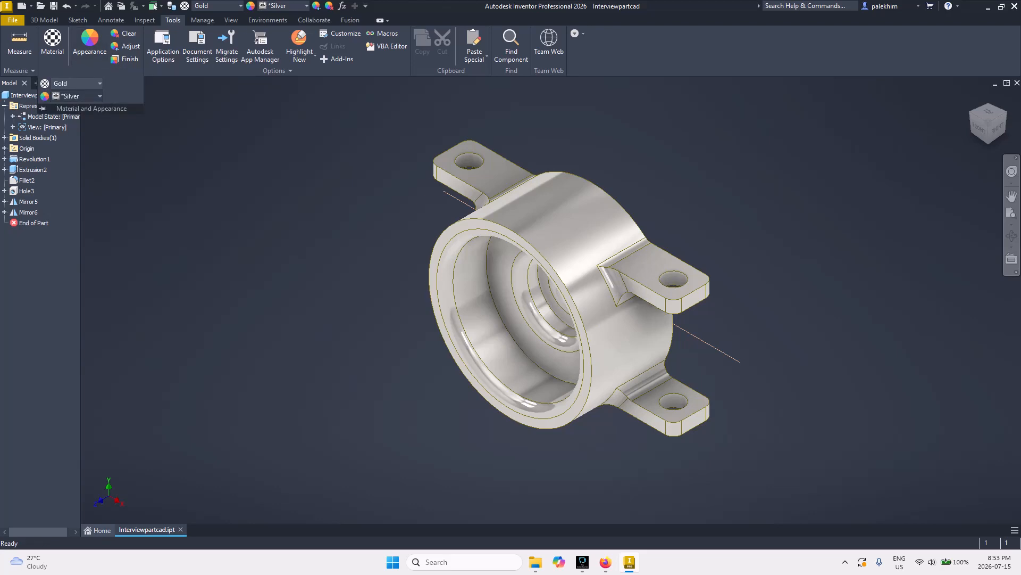
left_click(75, 83)
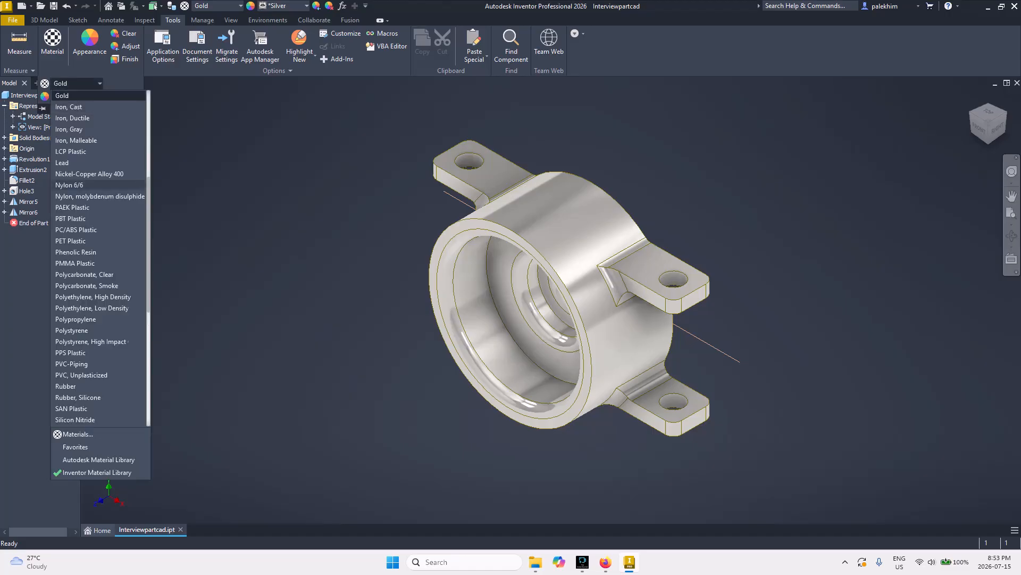
scroll(99, 185, "up", 6)
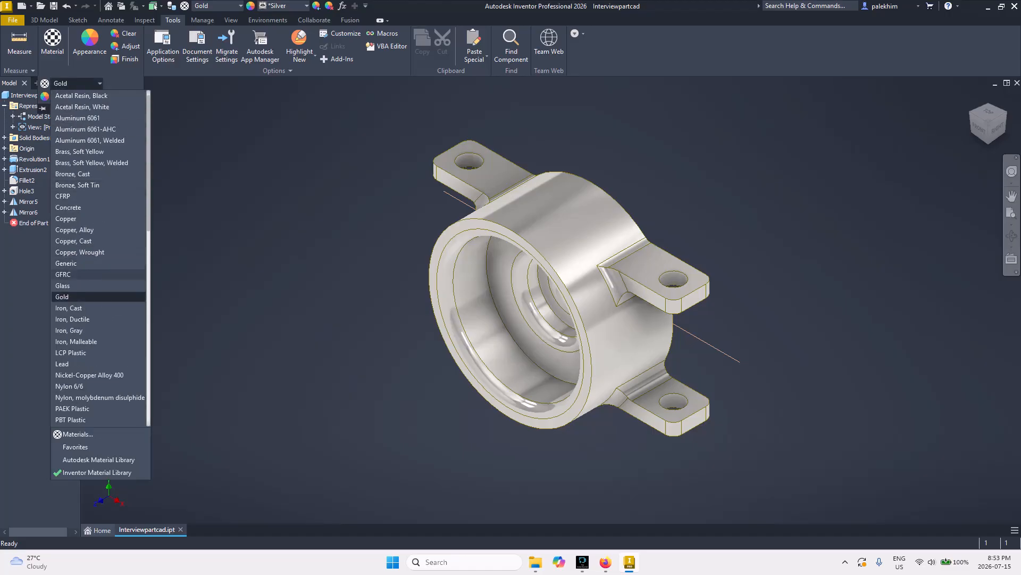
scroll(99, 280, "down", 6)
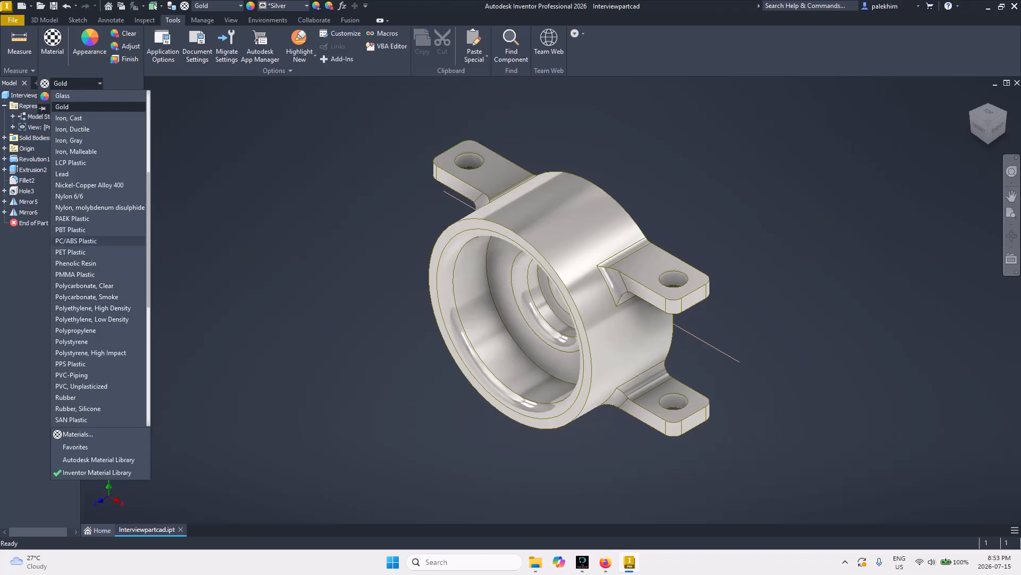
scroll(98, 186, "up", 1)
left_click(80, 106)
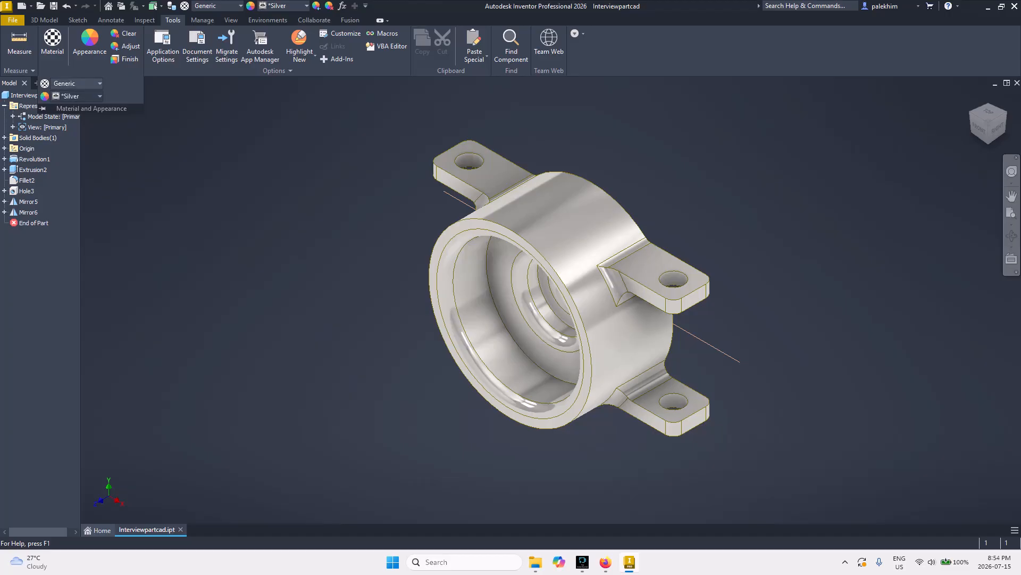
- Set the whole part's appearance to Default
left_click(75, 96)
scroll(95, 186, "up", 20)
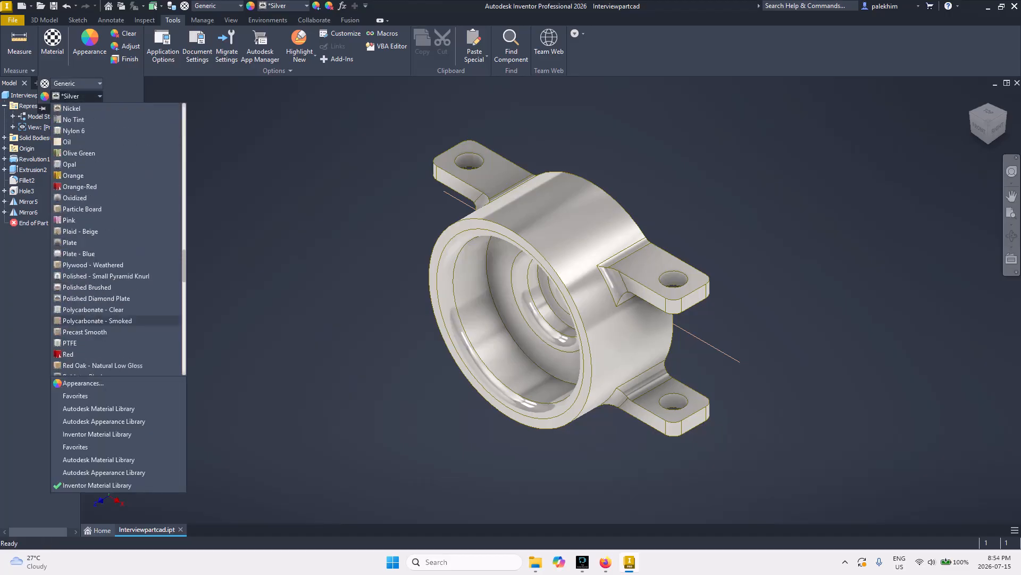
scroll(117, 239, "up", 6)
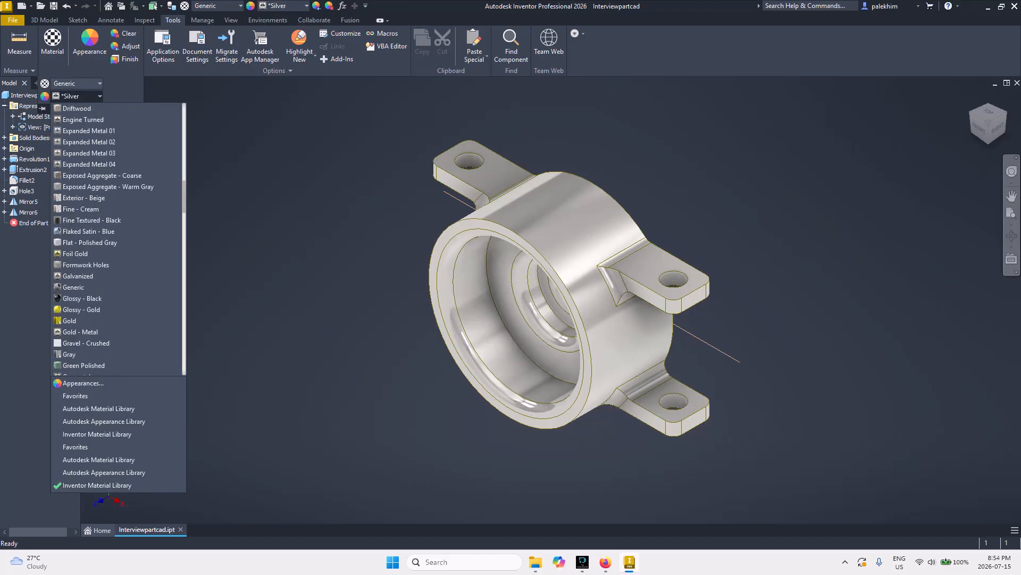
scroll(117, 240, "up", 5)
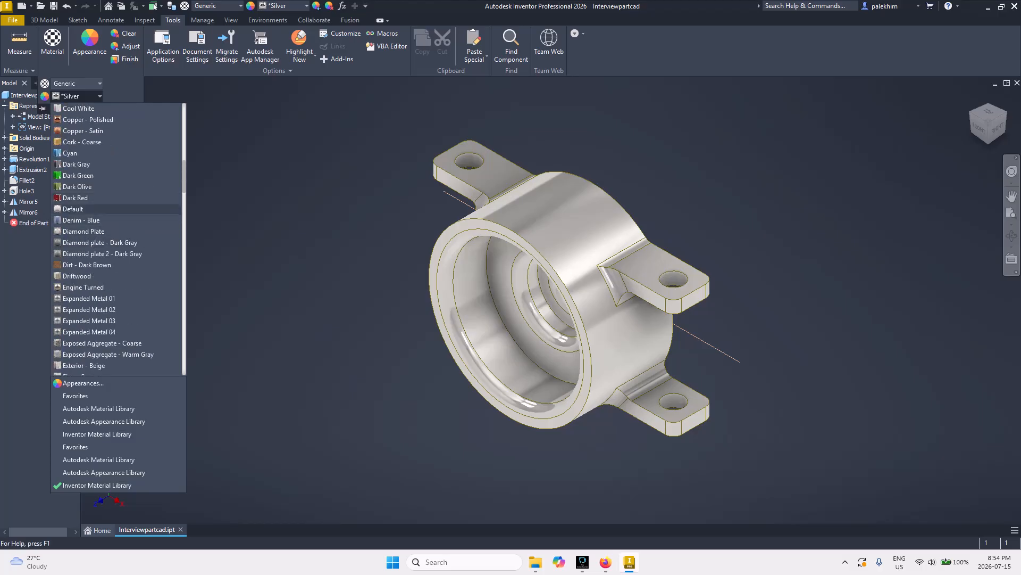
left_click(107, 208)
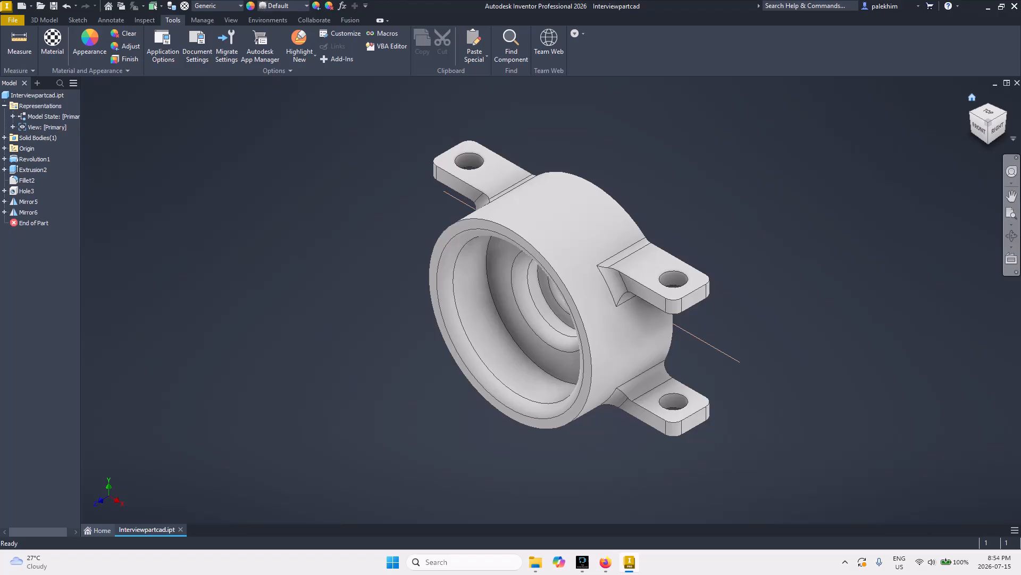
- Show the model in isometric view and place the PDF drawing beside it to compare the drawing's isometric view with the model
left_click(978, 116)
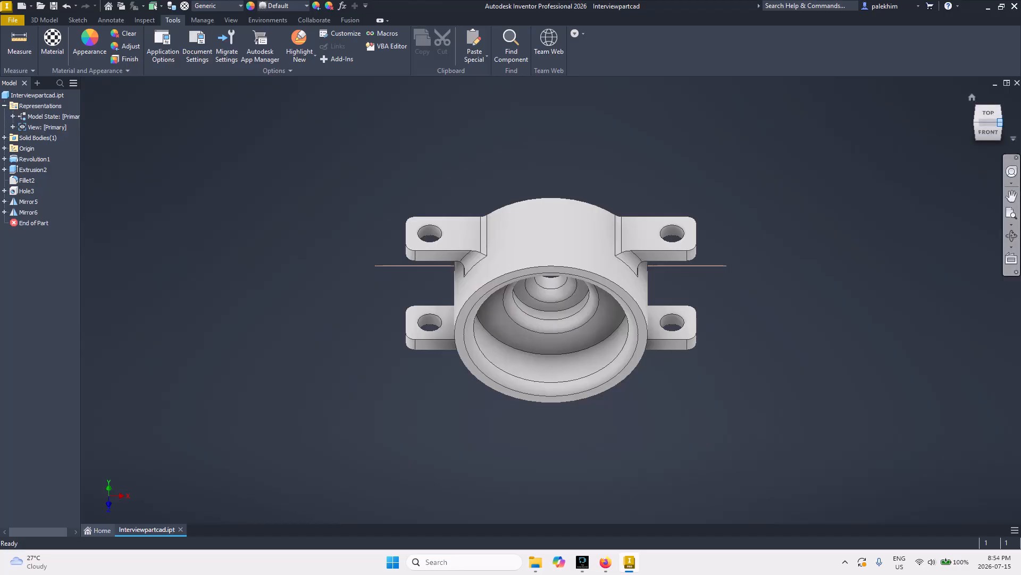
left_click(1000, 123)
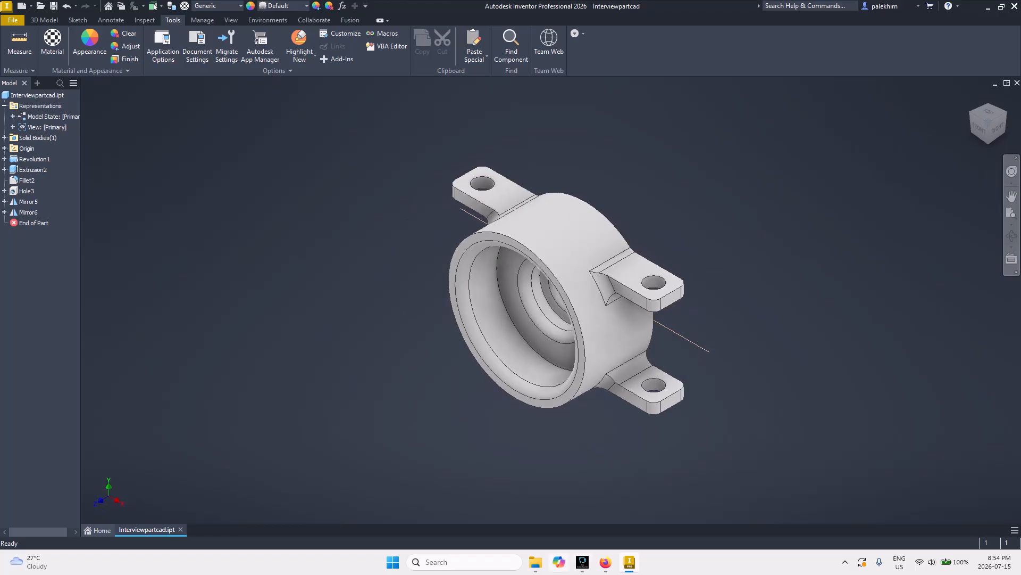
left_click(605, 562)
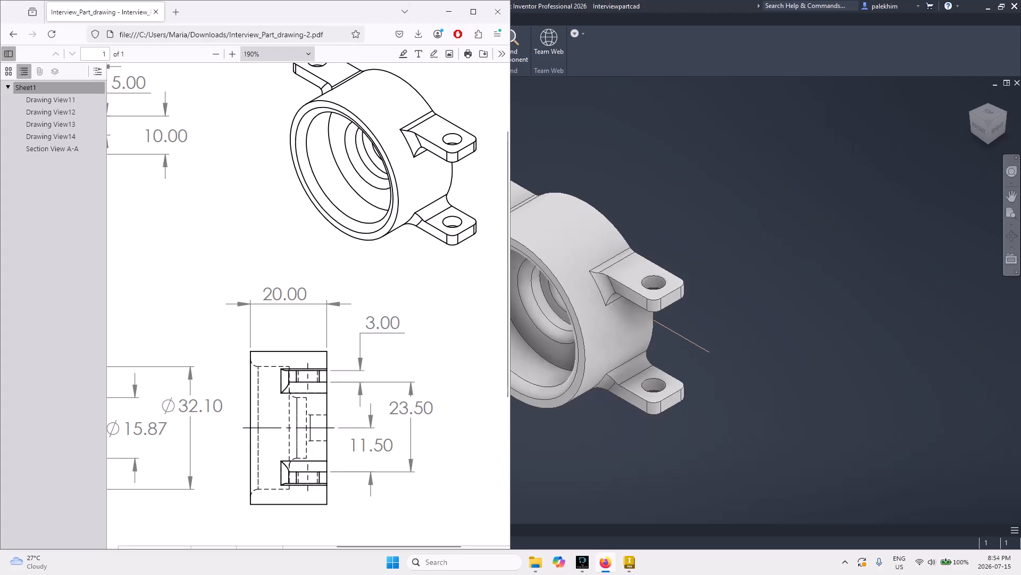
left_click_drag(346, 11, 292, 34)
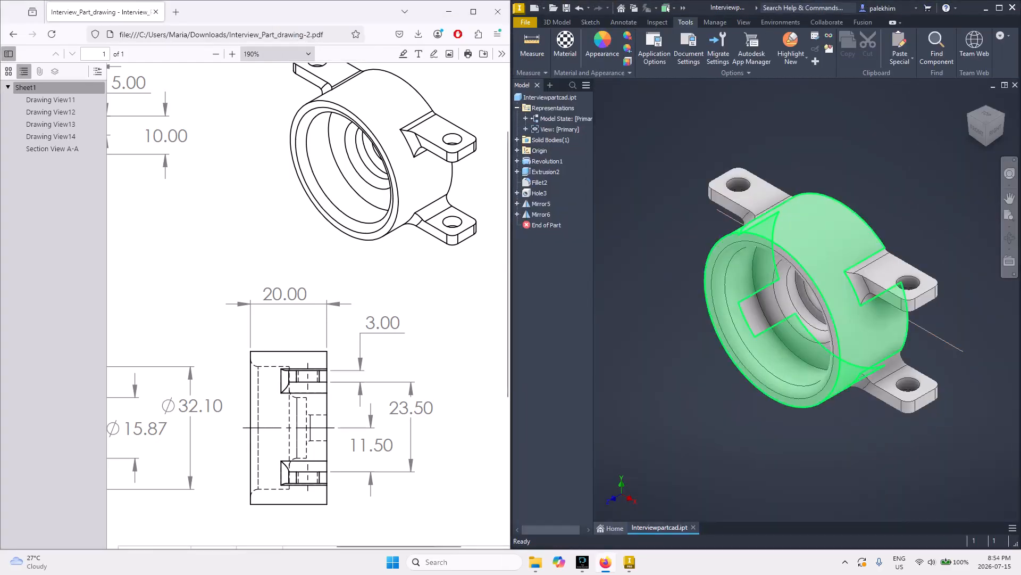
scroll(308, 306, "up", 2)
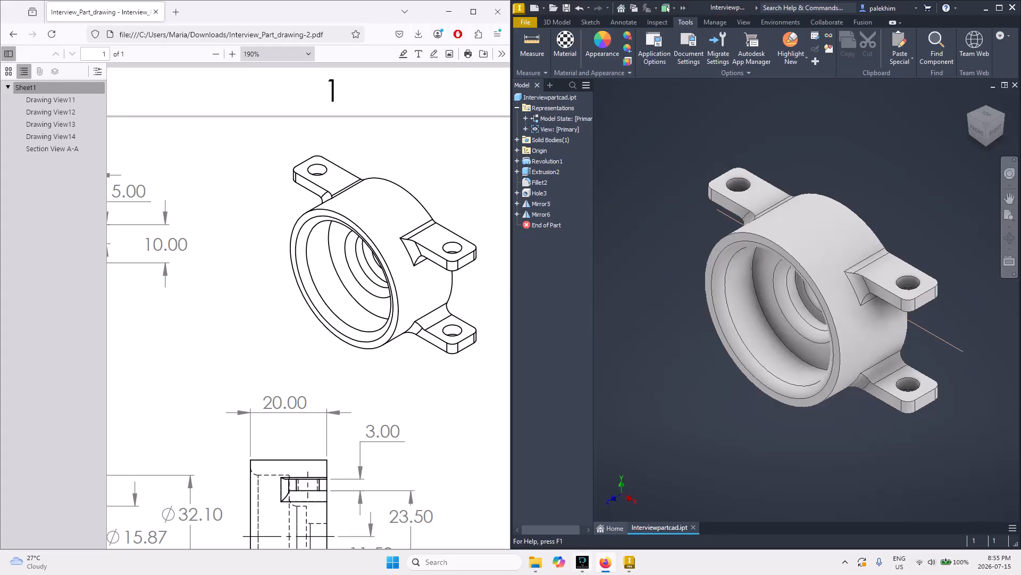
left_click(583, 562)
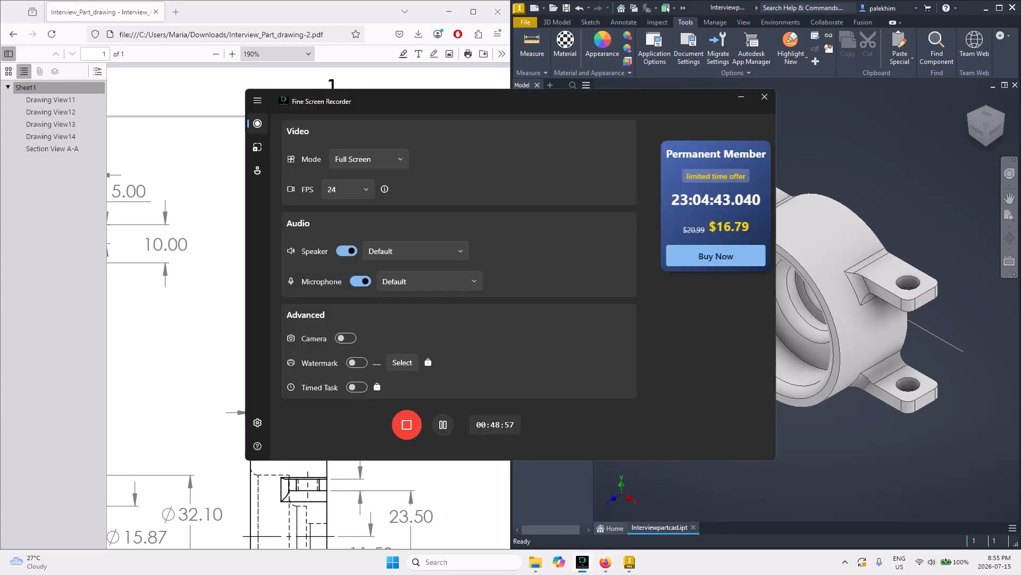
left_click(872, 159)
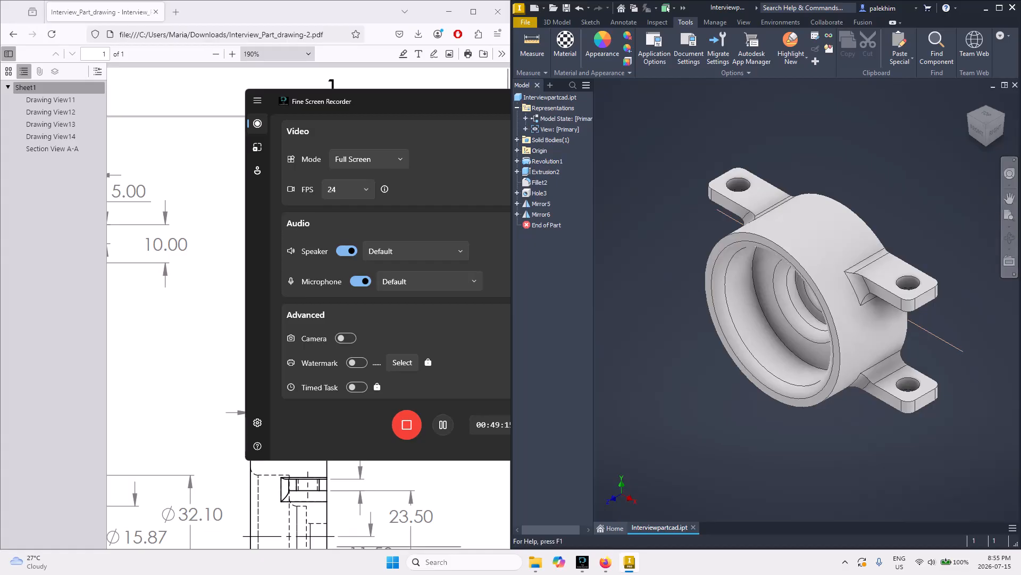
- Zoom the PDF drawing out to 132% and review its dimensioned views against the finished model
left_click(352, 522)
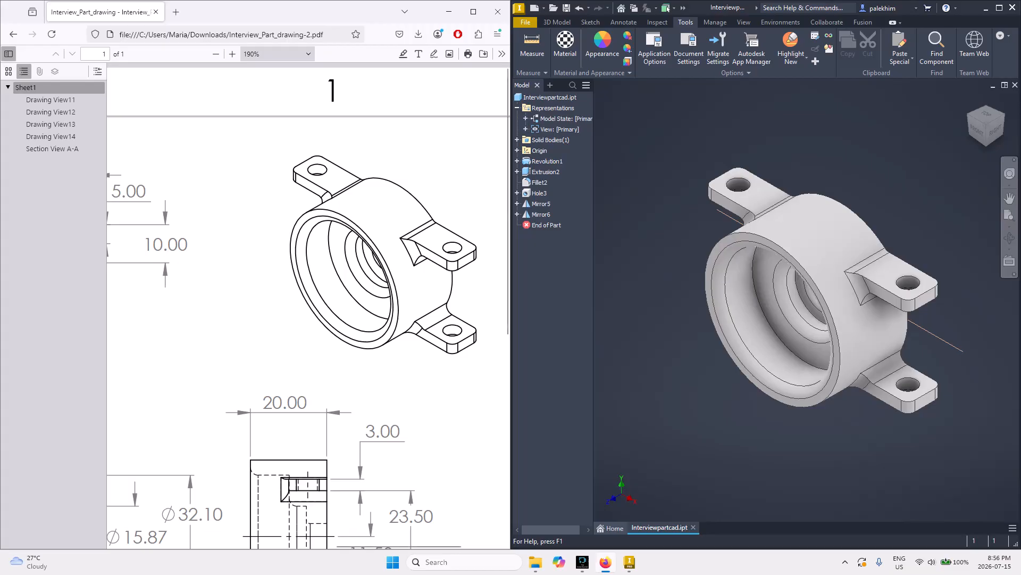
scroll(309, 314, "left", 5)
scroll(308, 308, "down", 5, "ctrl")
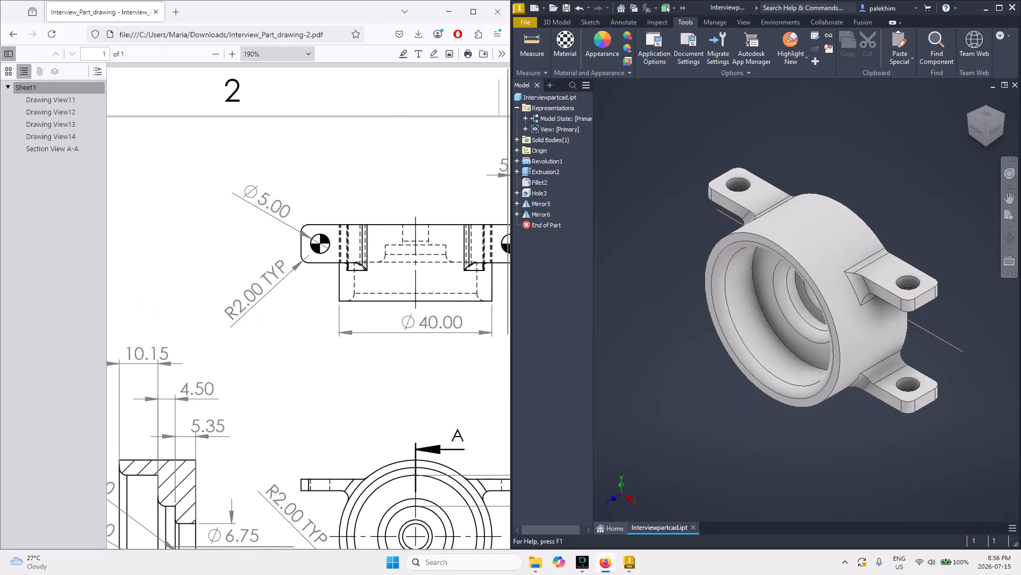
scroll(308, 314, "right", 8)
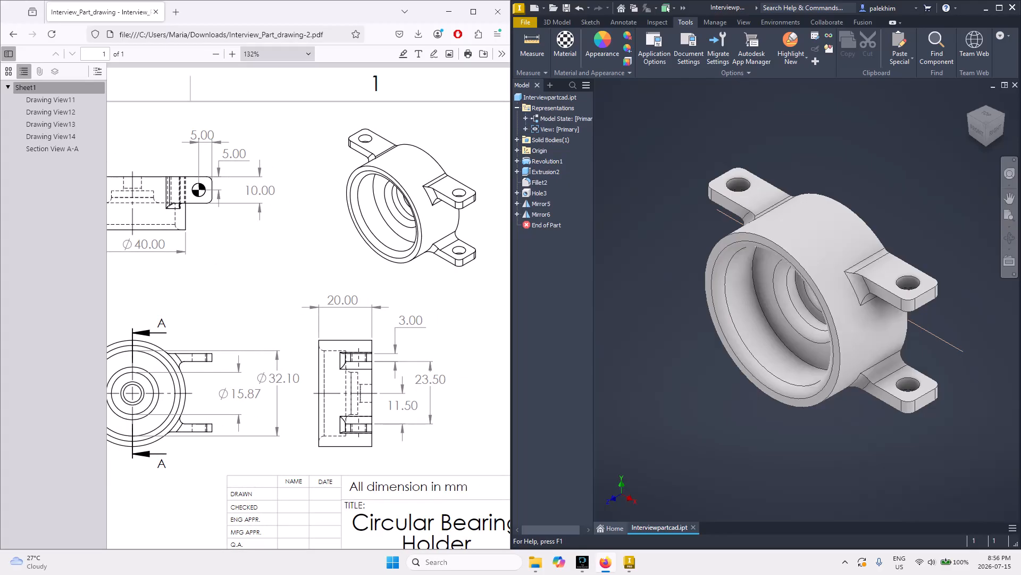
left_click(583, 561)
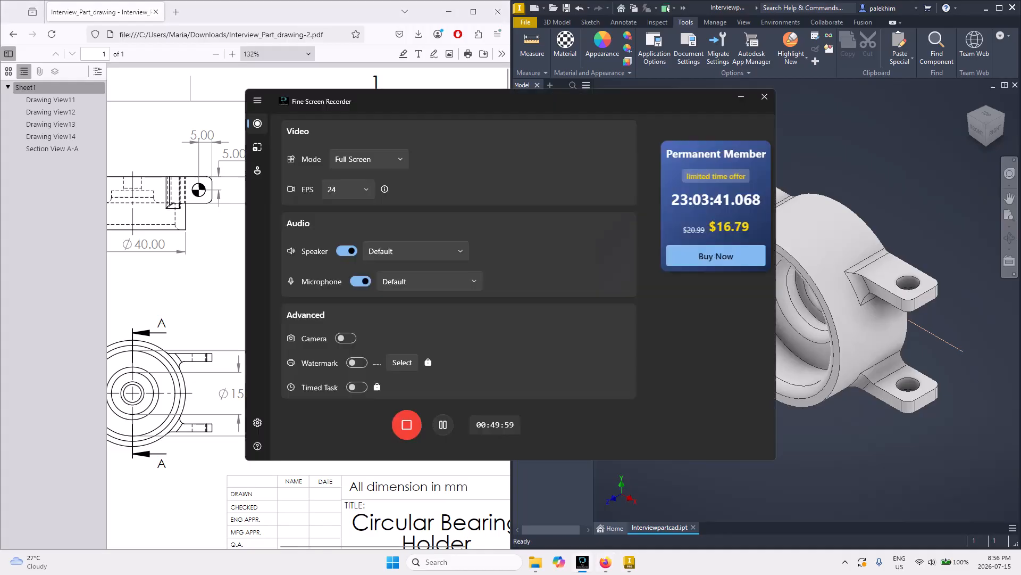